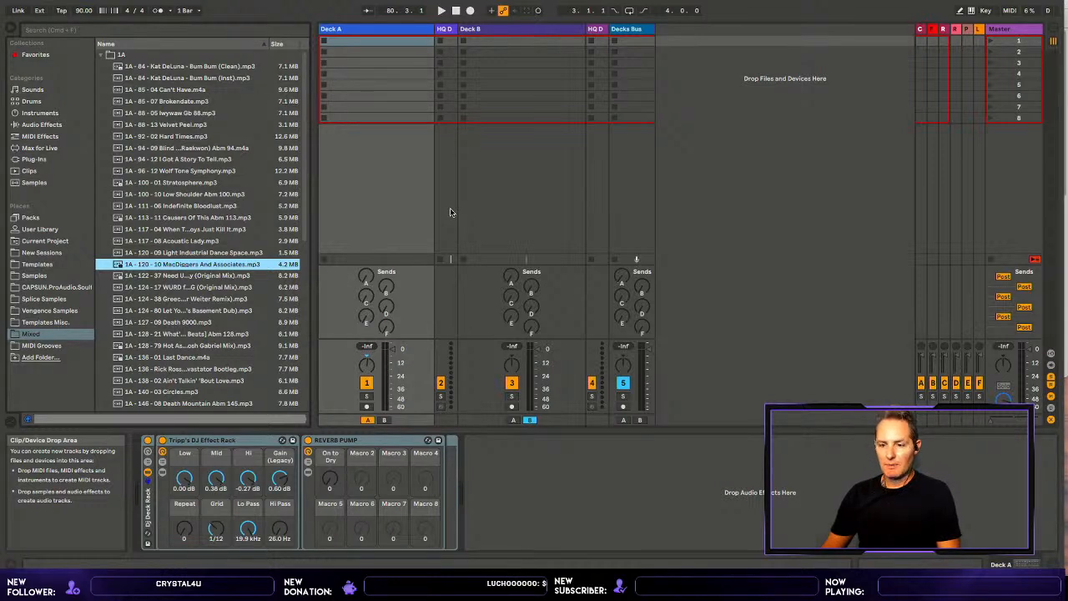
- Switch to Google Chrome, place its window against the screen's left edge and narrow it so the Ableton Live mixer stays visible
mouse_move(487, 564)
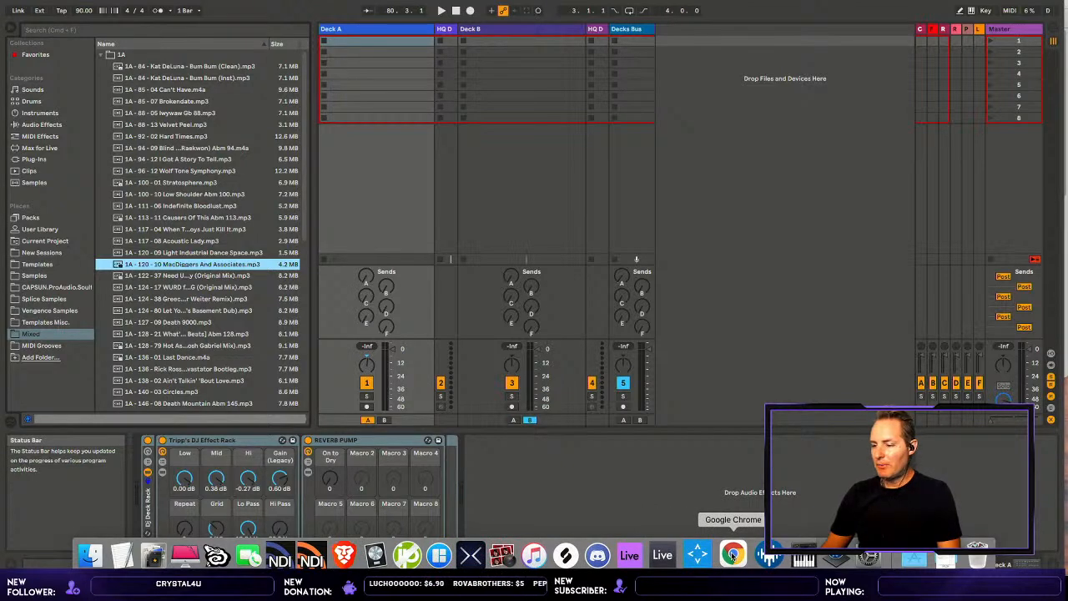
click(733, 555)
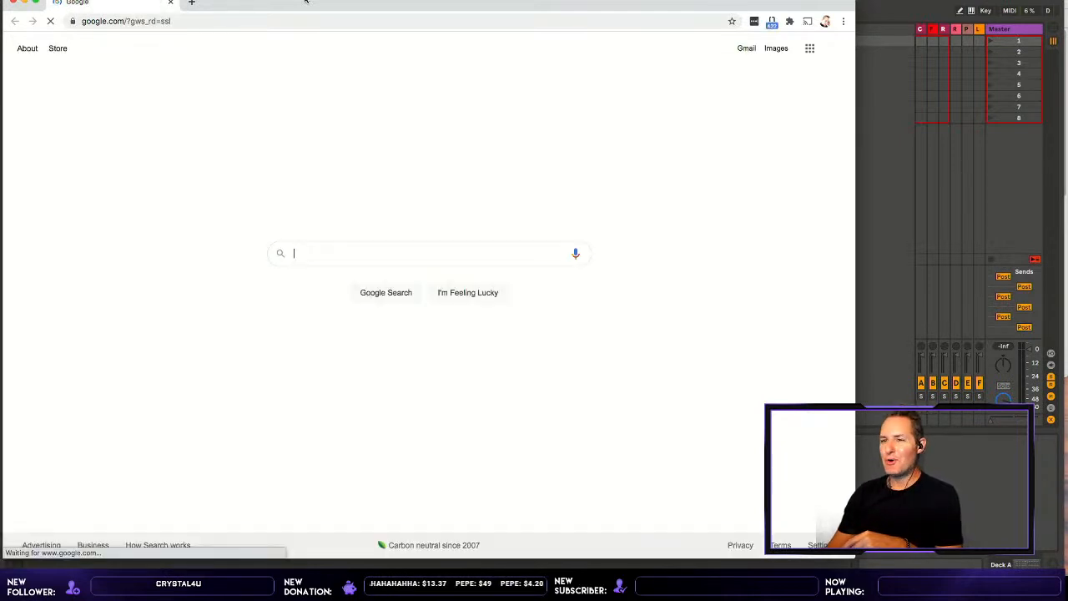
drag(306, 2, 416, 2)
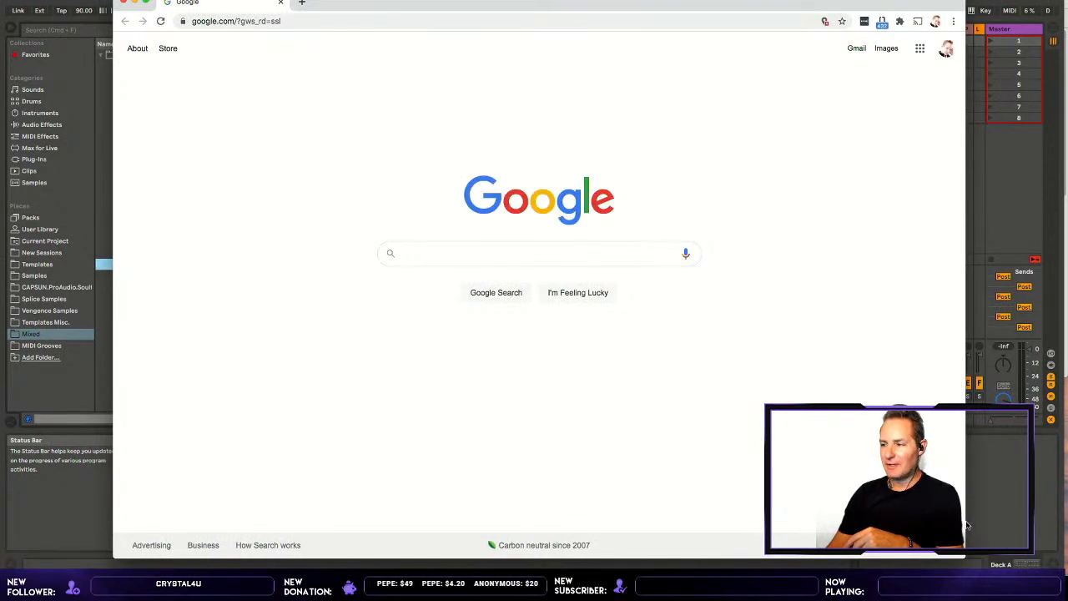
drag(966, 526, 908, 526)
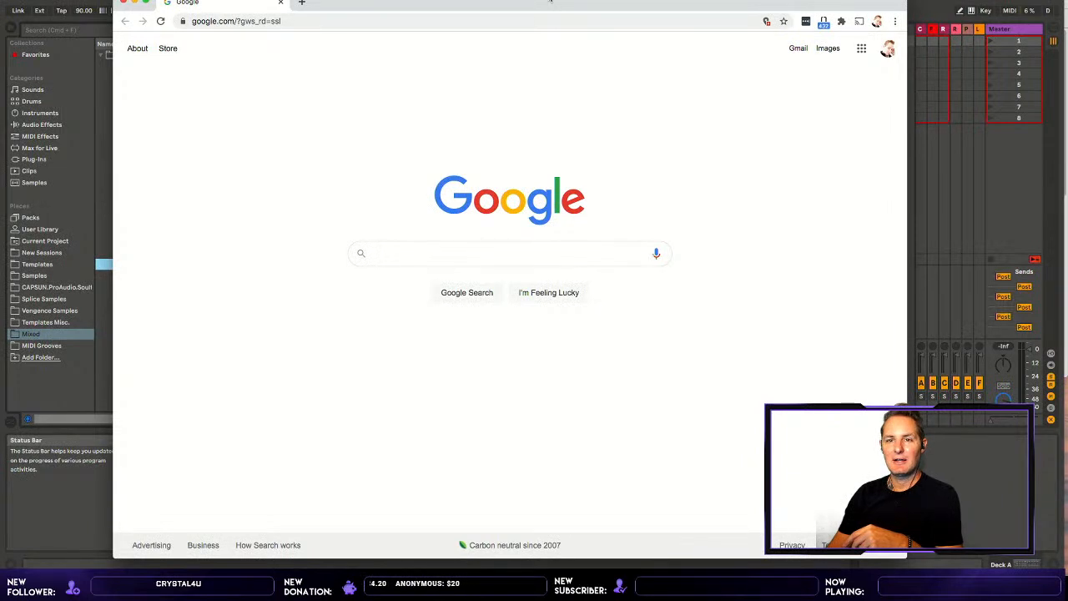
drag(551, 2, 437, 2)
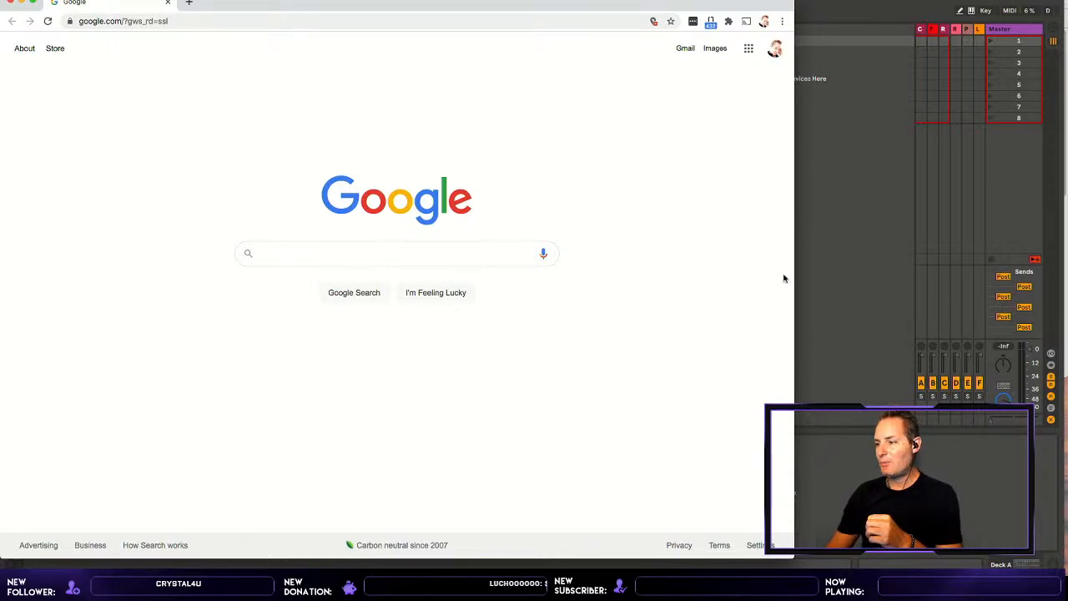
drag(798, 293, 753, 296)
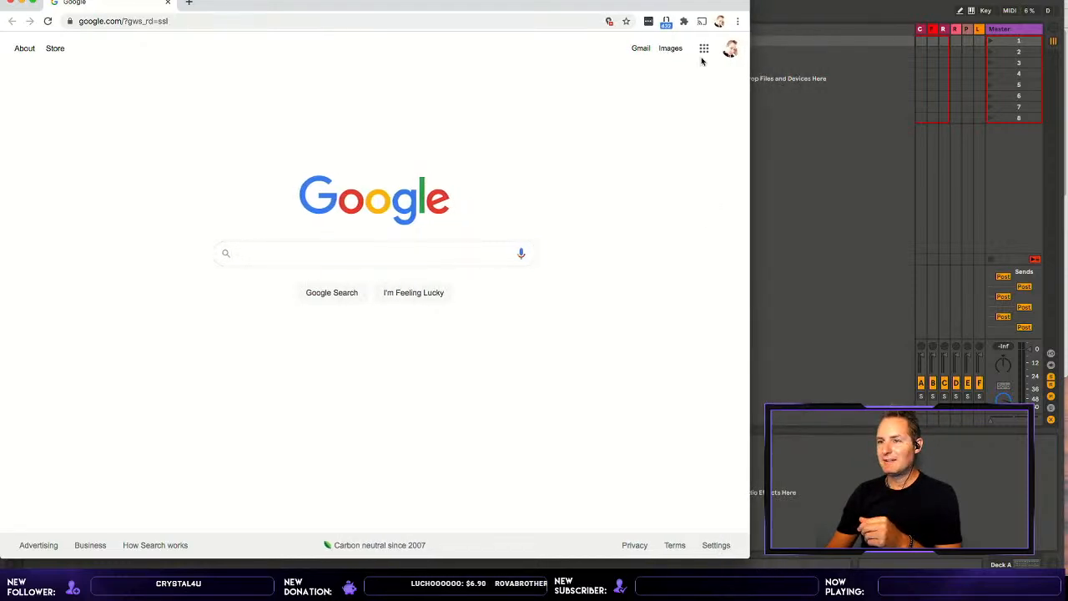
- Go to the livemusicgaming channel on Twitch using the suggested address
click(430, 15)
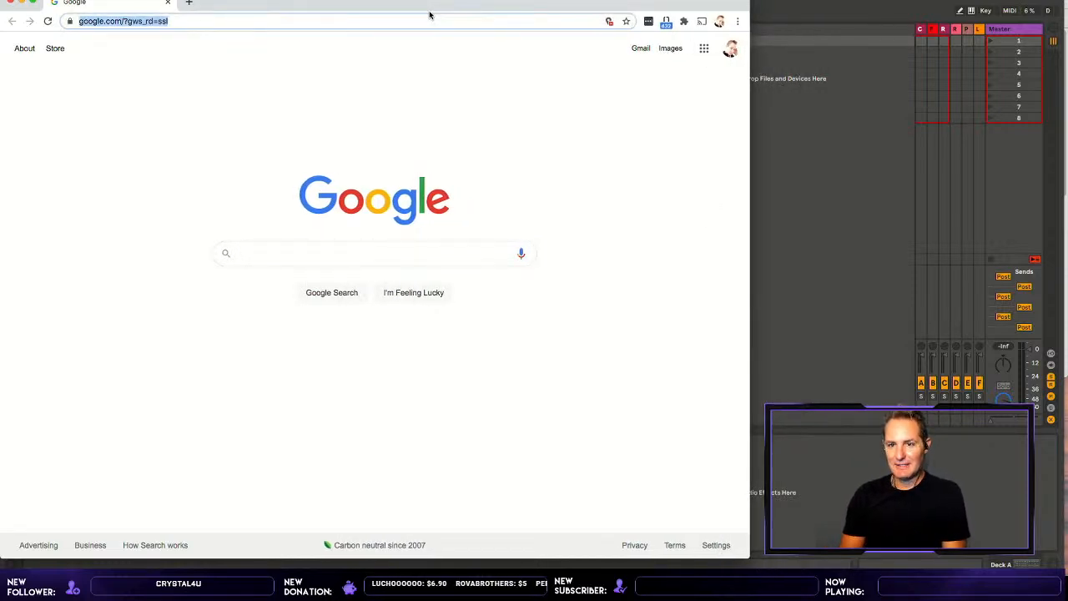
key(BackSpace)
text(livw)
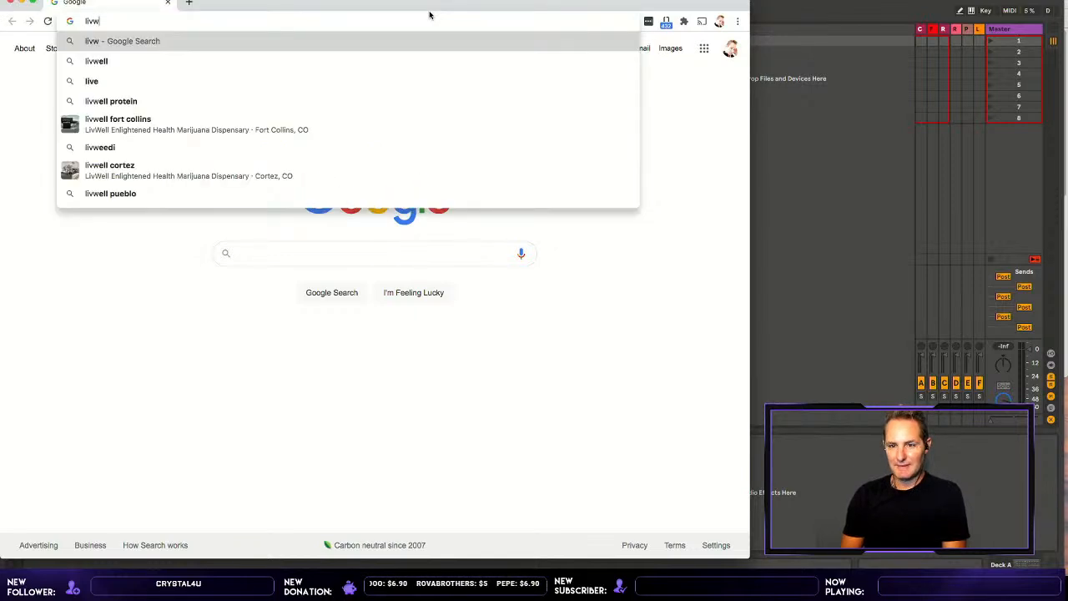
key(BackSpace)
text(em)
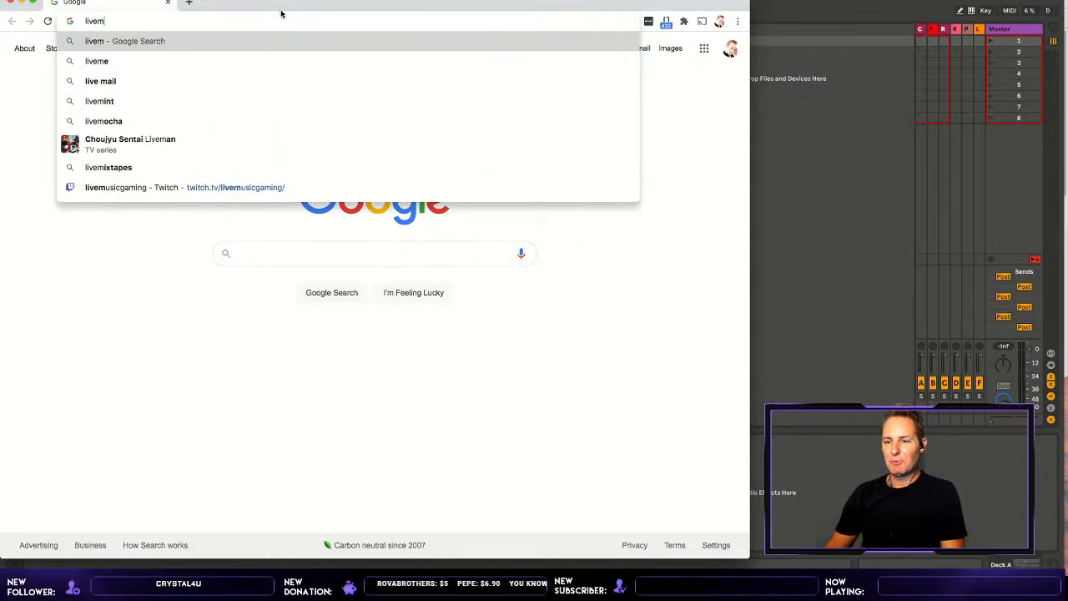
click(126, 185)
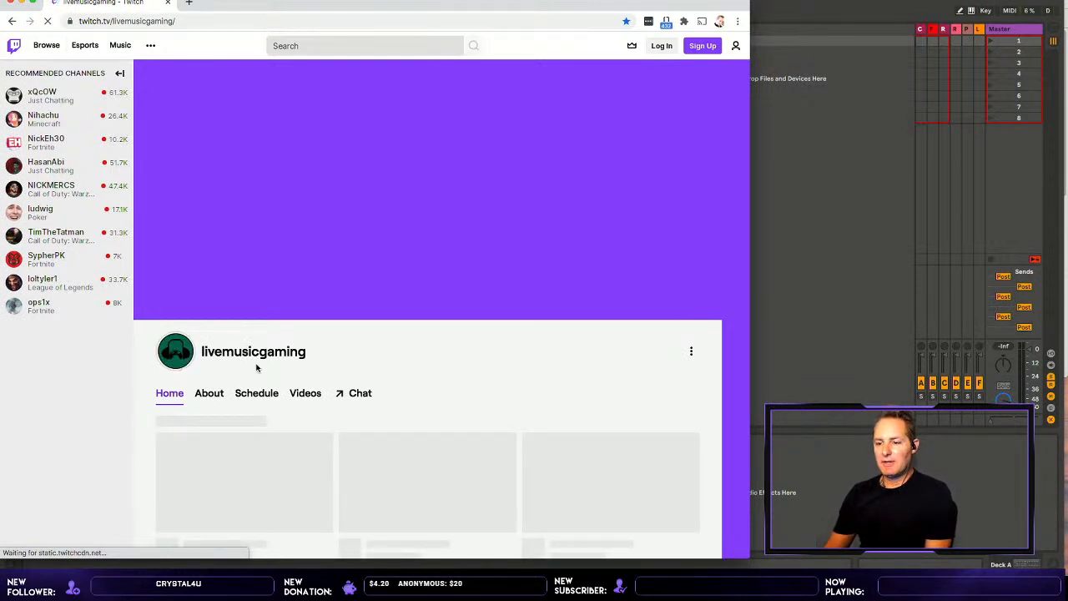
- Open the video "Highlight: Sunday Funday EFT Hang - 3" from the channel's home page and watch it in fullscreen
click(305, 392)
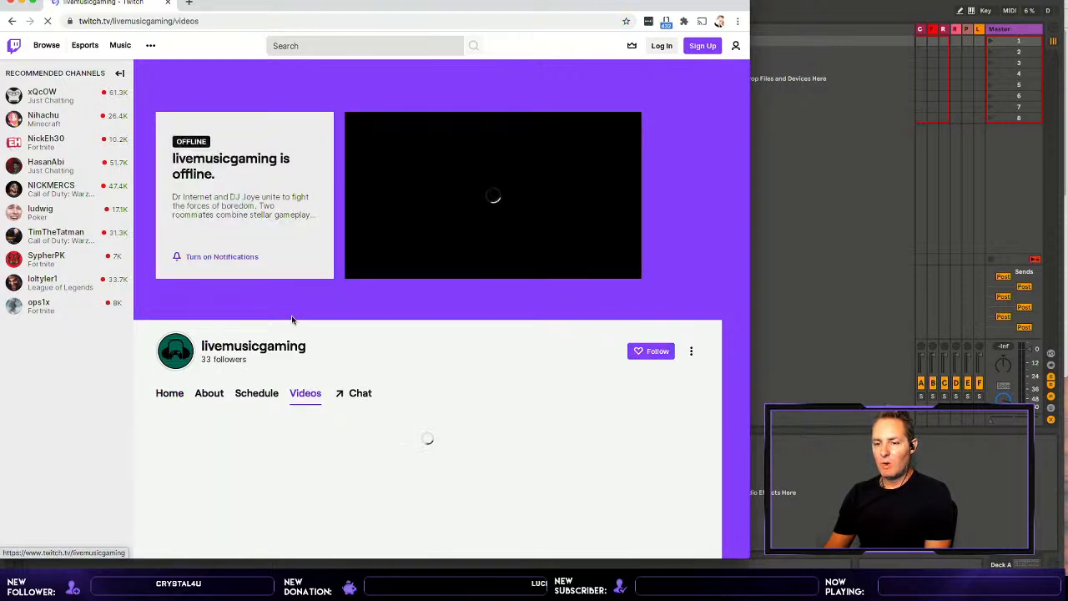
click(185, 387)
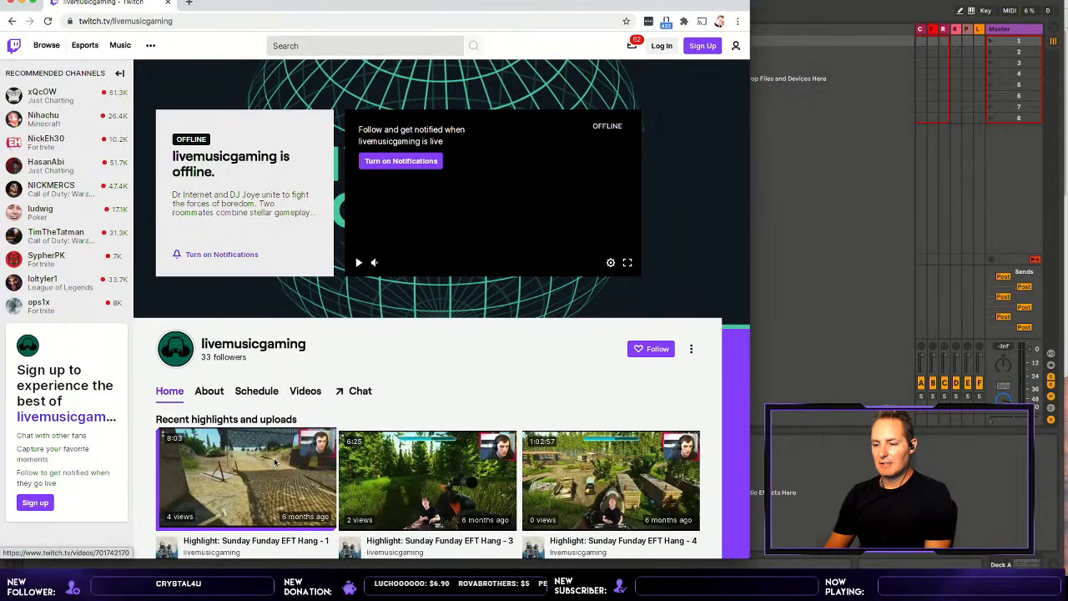
scroll(379, 402, down, 1)
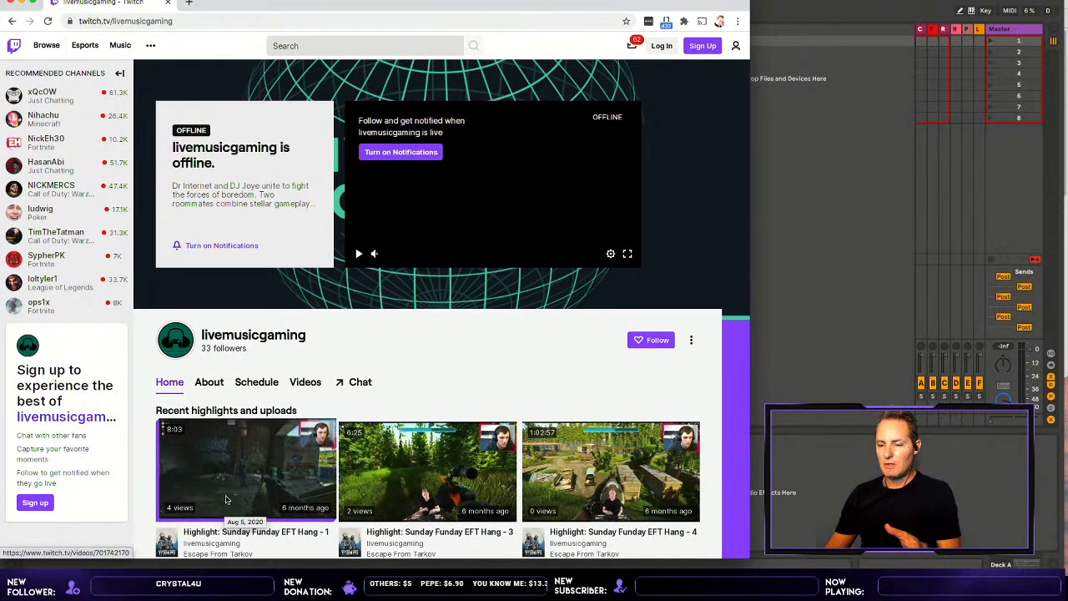
click(396, 488)
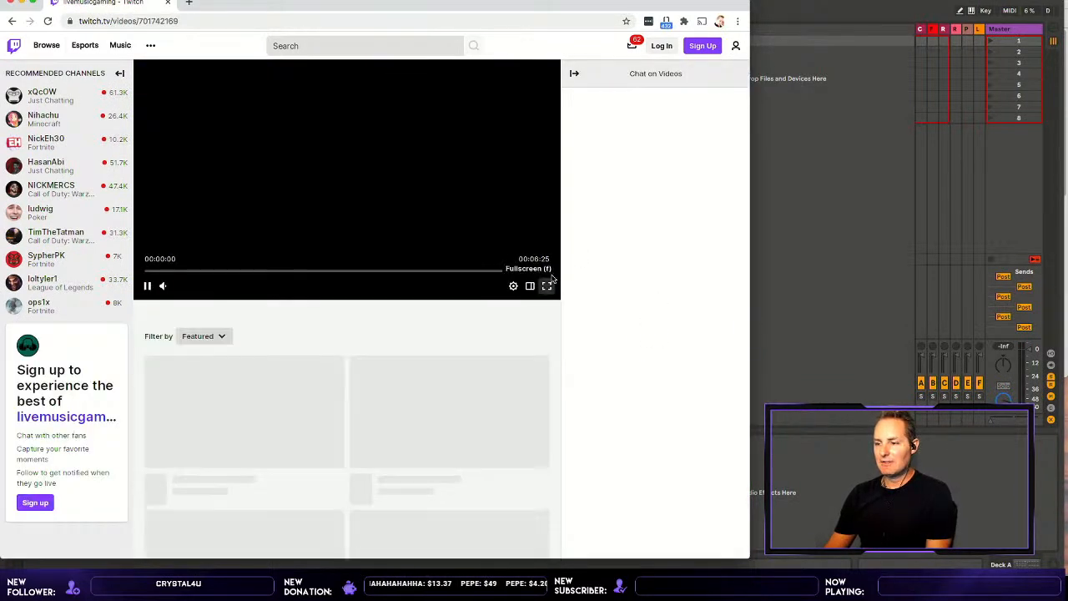
click(549, 282)
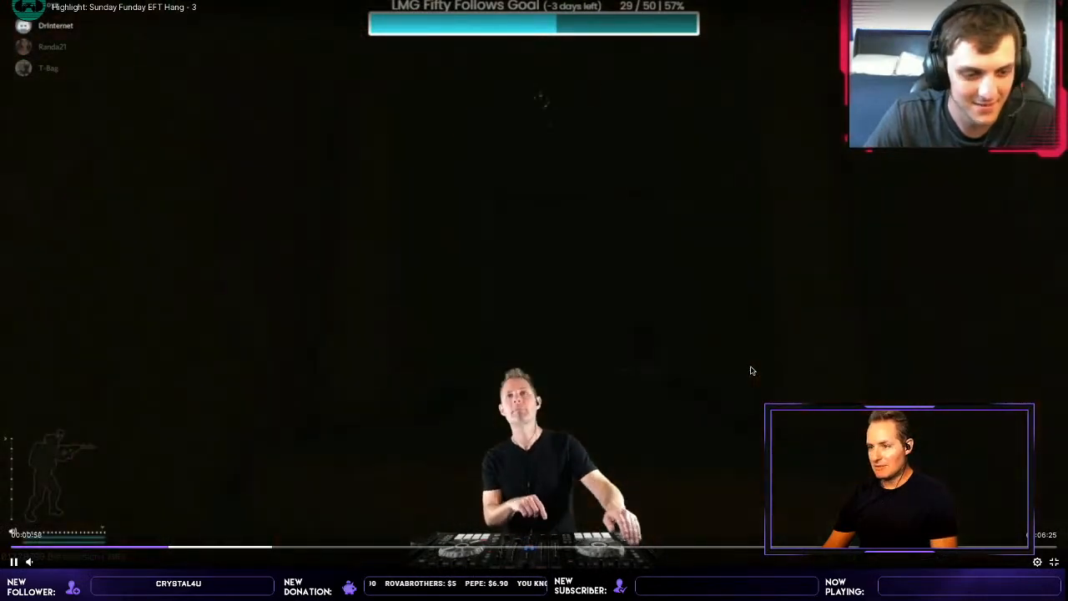
- Exit fullscreen, pause the highlight video and collapse the chat beside it
key(Escape)
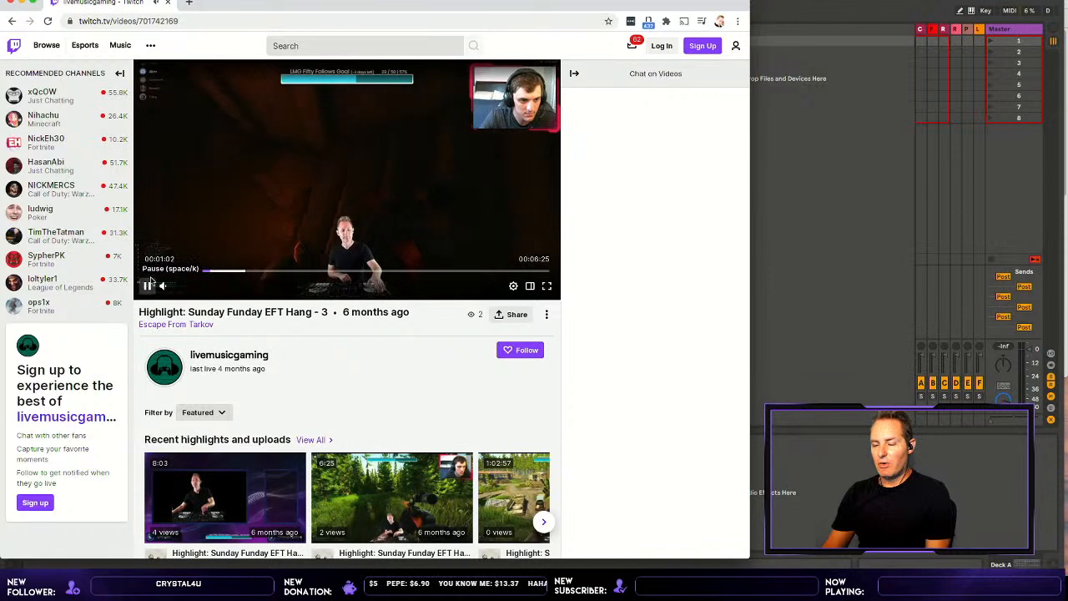
click(149, 284)
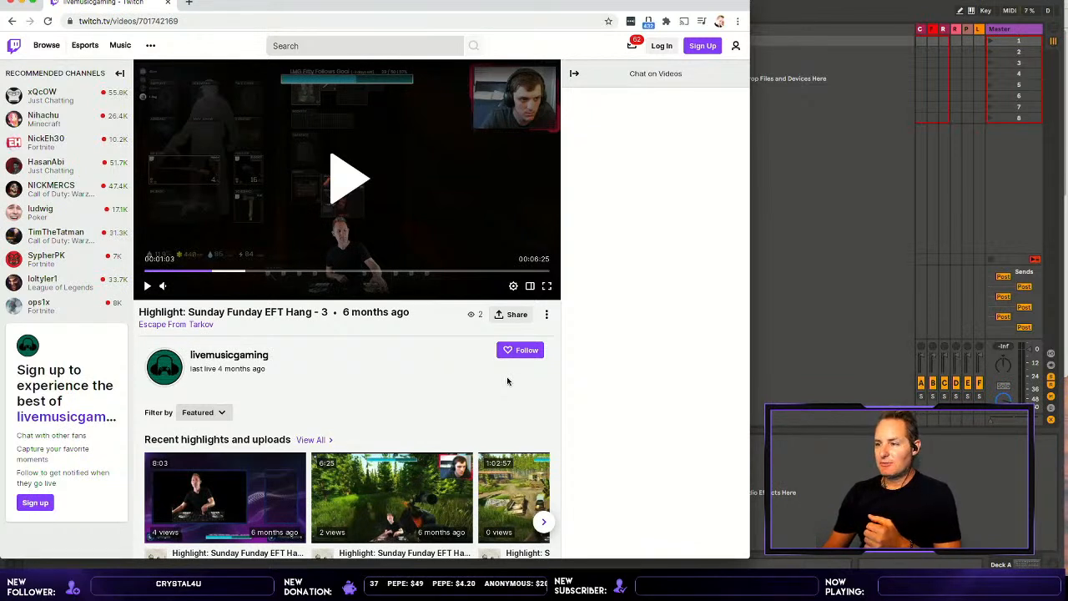
scroll(507, 381, down, 1)
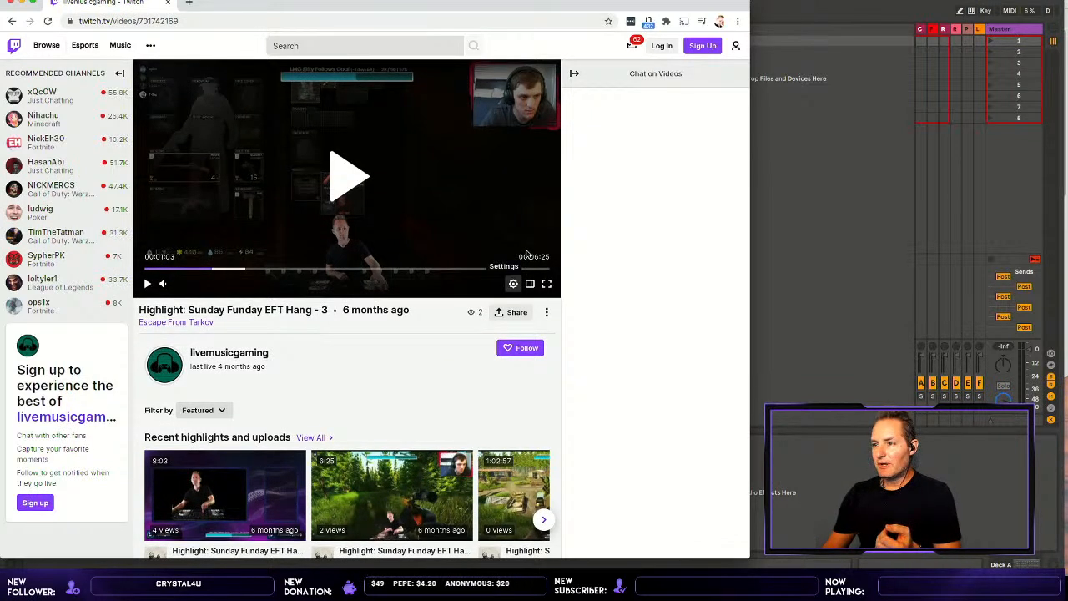
click(572, 80)
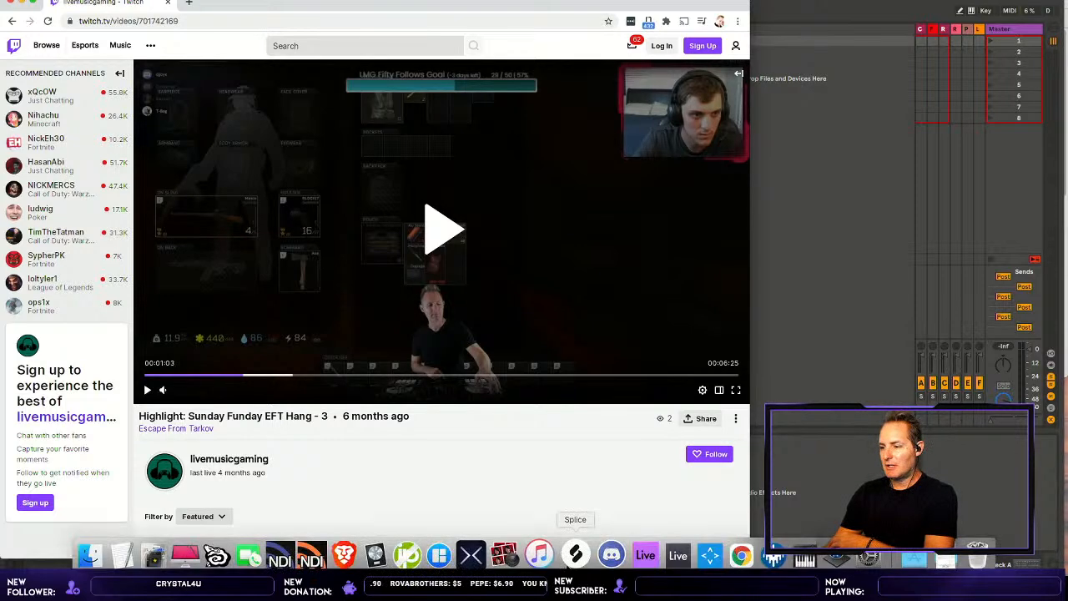
- Switch to Discord and read the announcements and games channels of the streamer's music server
click(802, 493)
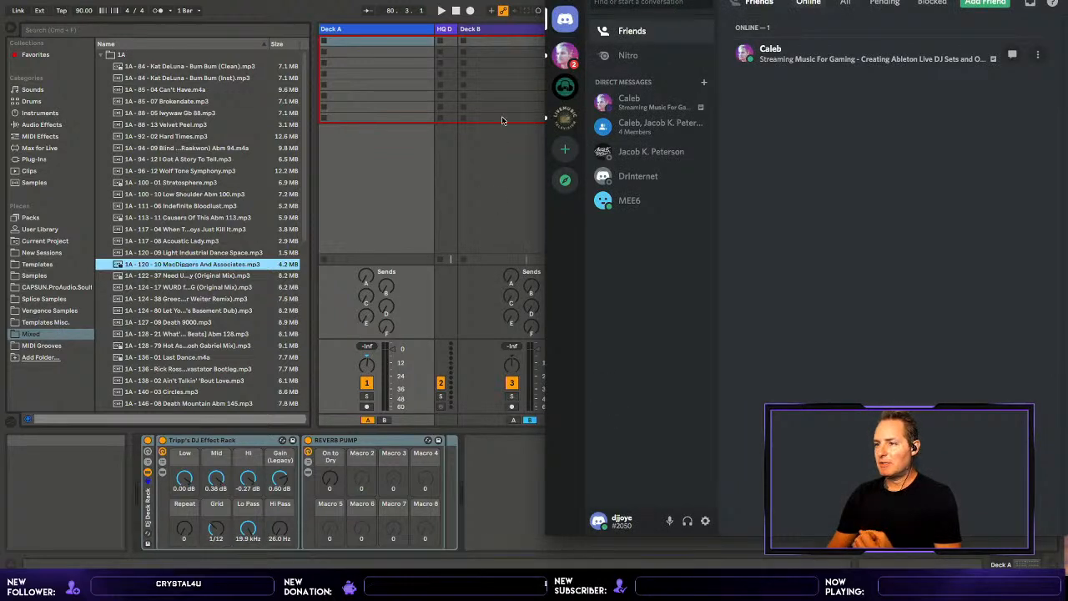
click(566, 55)
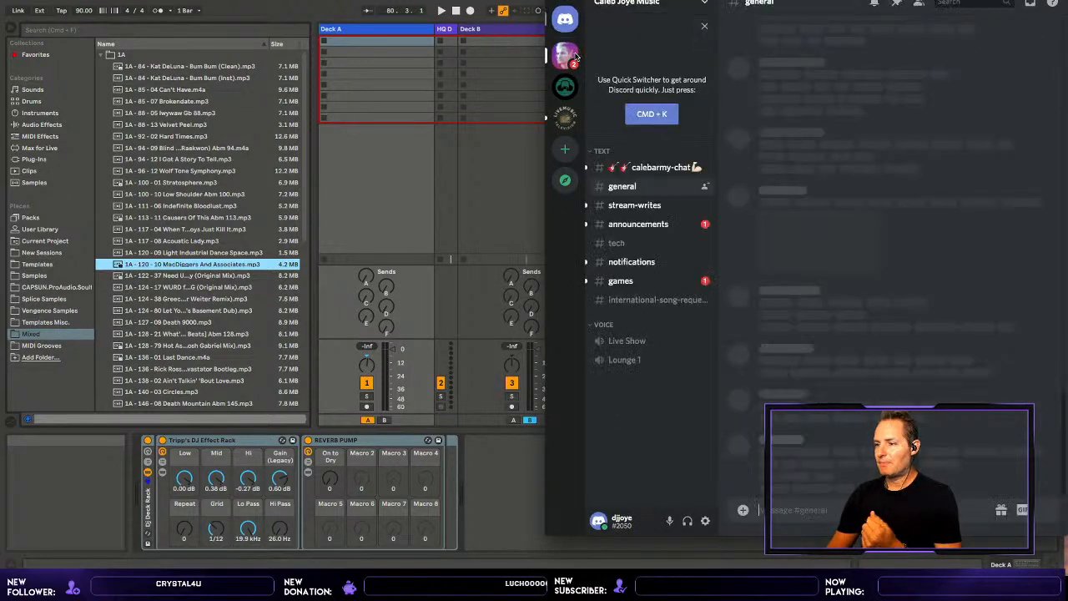
click(635, 219)
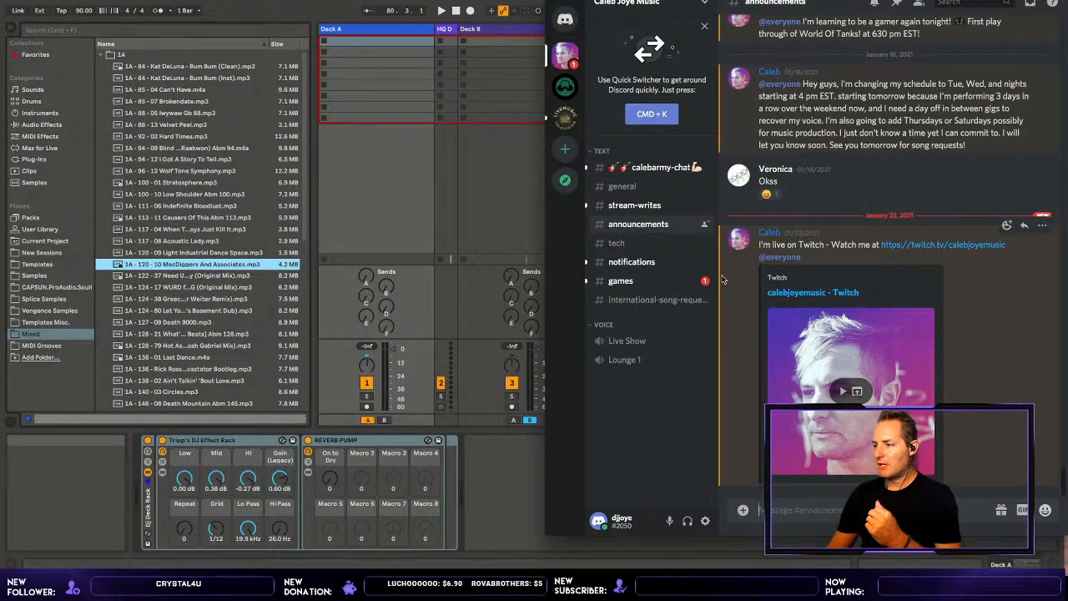
click(655, 280)
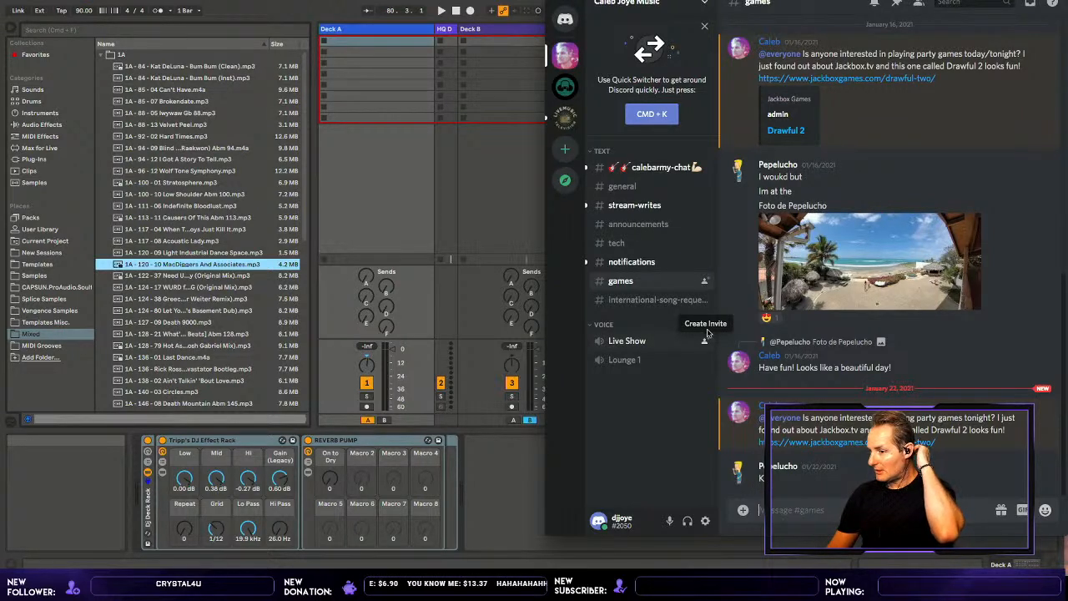
- Copy the server invite link for the Live Show voice channel and join that channel
click(705, 338)
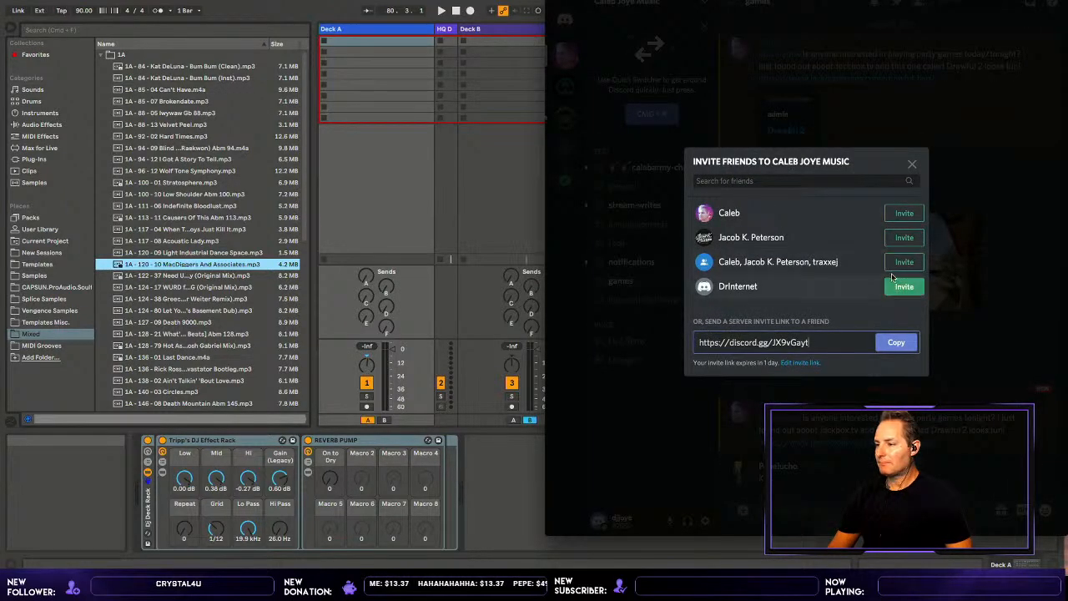
click(897, 342)
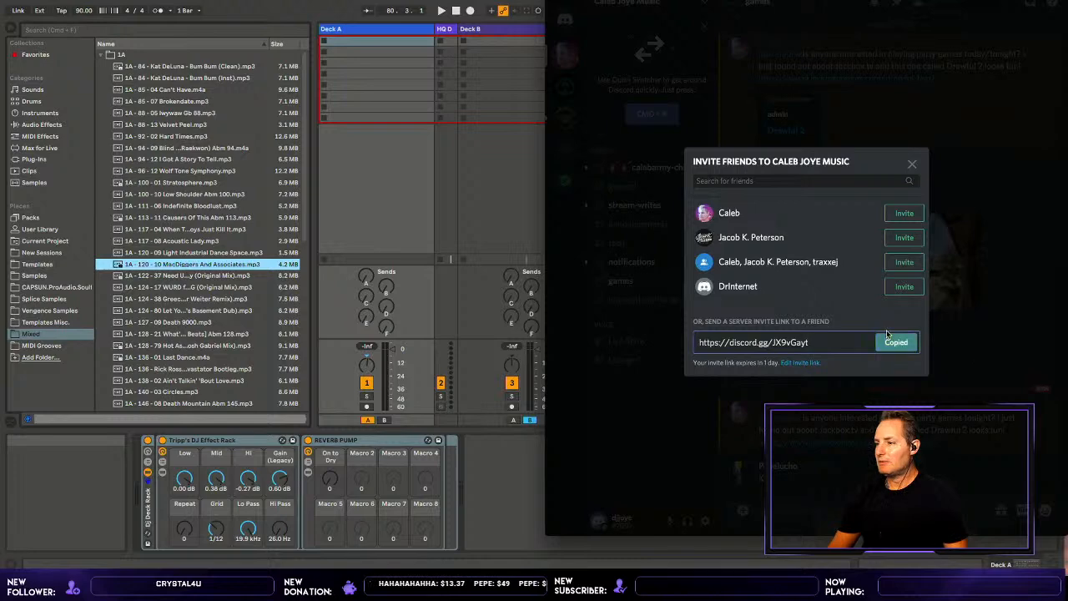
click(912, 162)
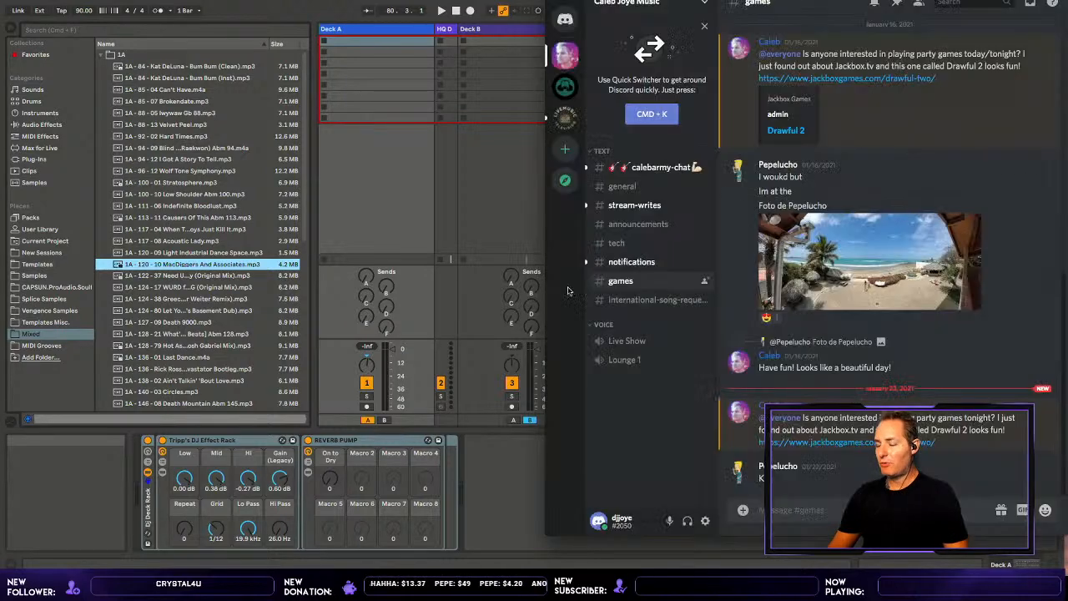
click(625, 339)
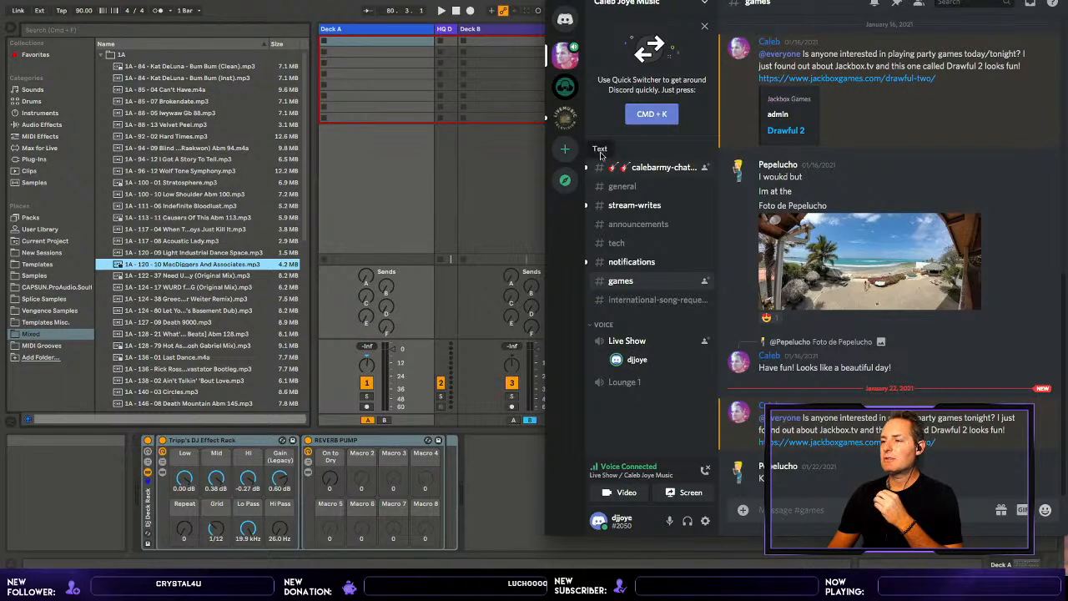
click(566, 20)
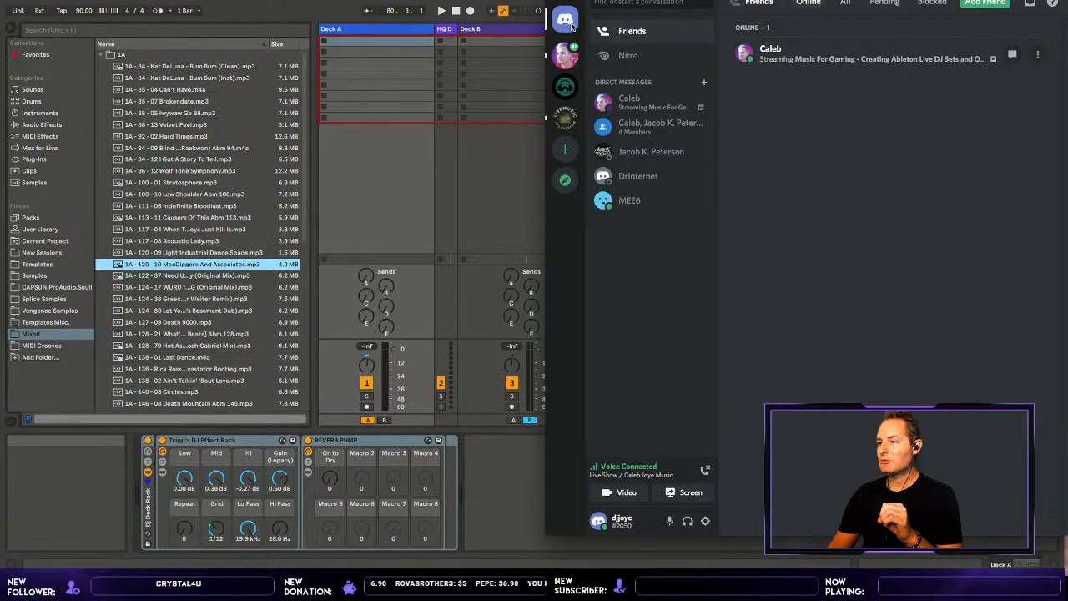
click(622, 171)
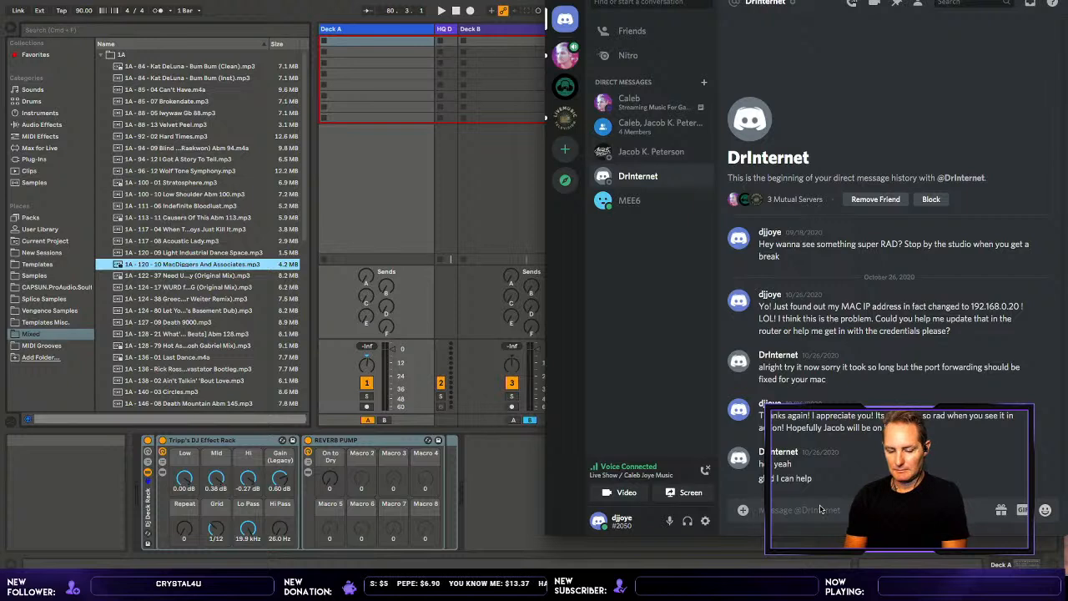
text(If you wanna )
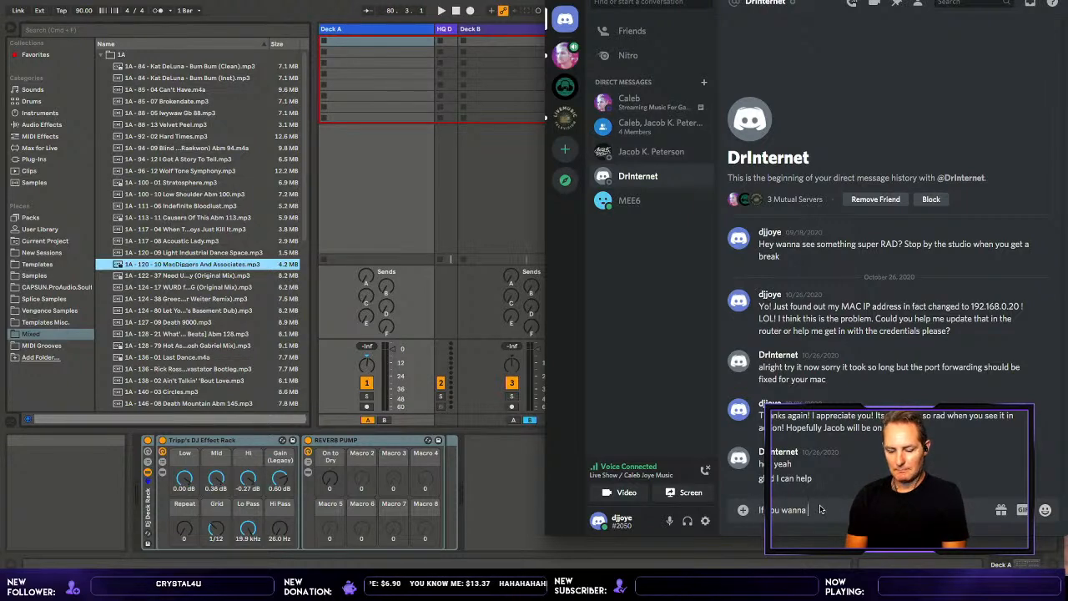
text(pop on stre)
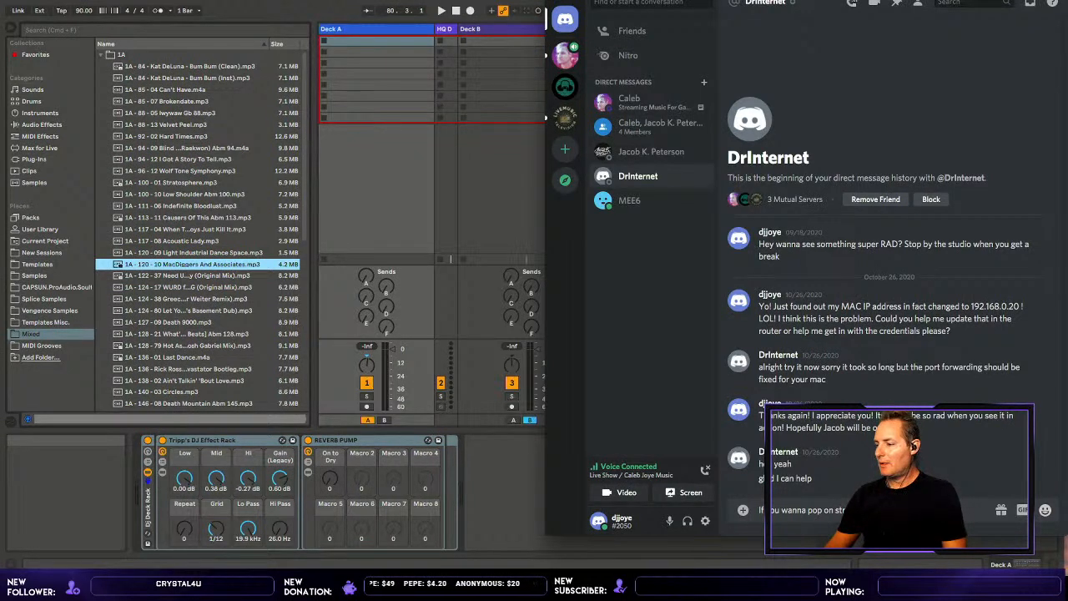
right_click(925, 510)
click(960, 502)
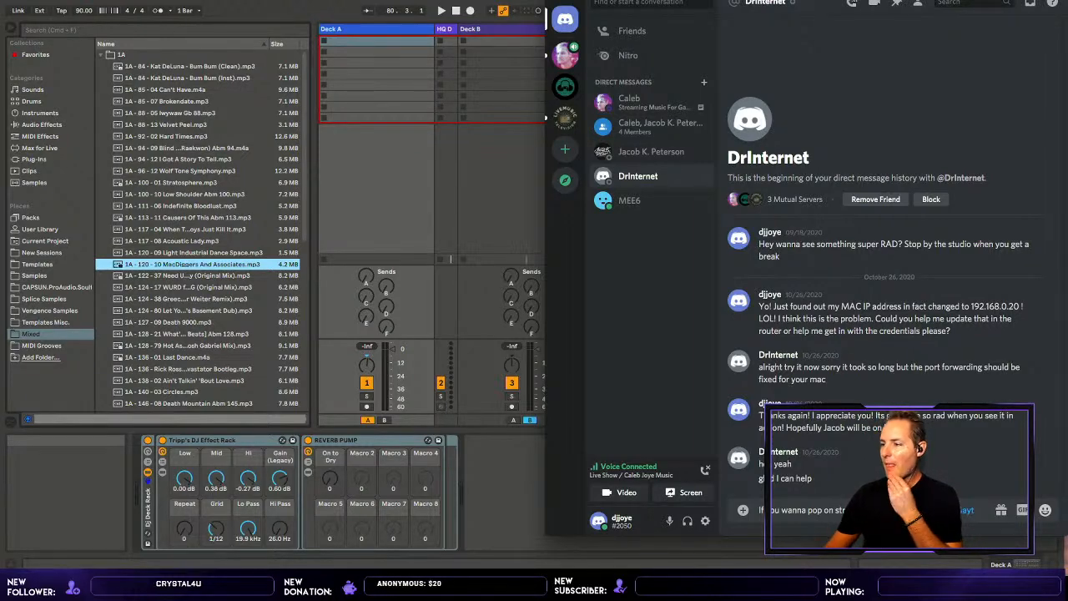
key(Return)
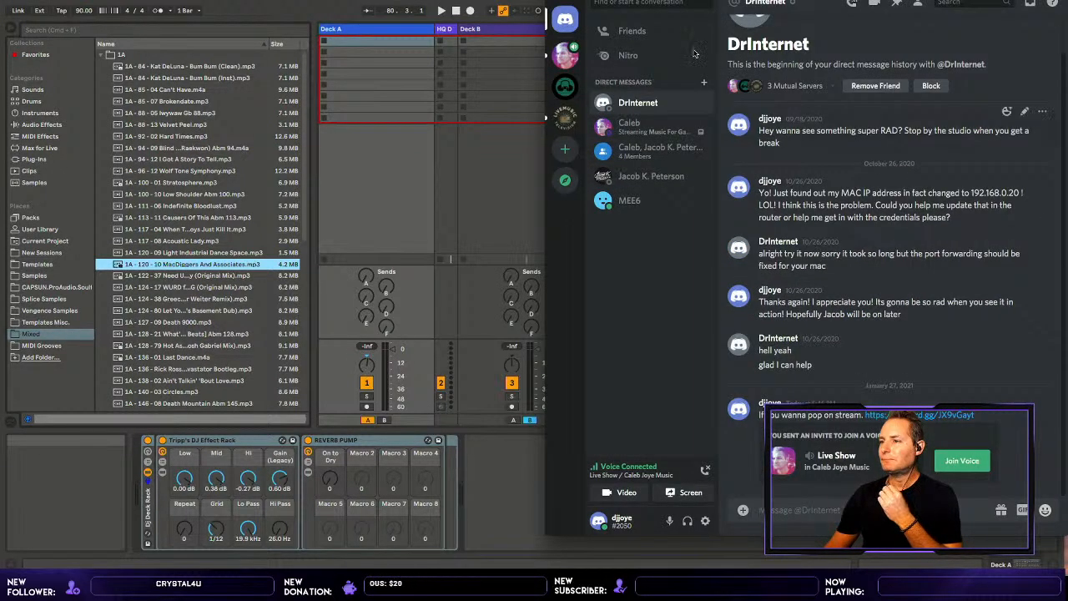
- Return to the Discord friends page and switch back to Ableton Live
click(632, 31)
click(419, 194)
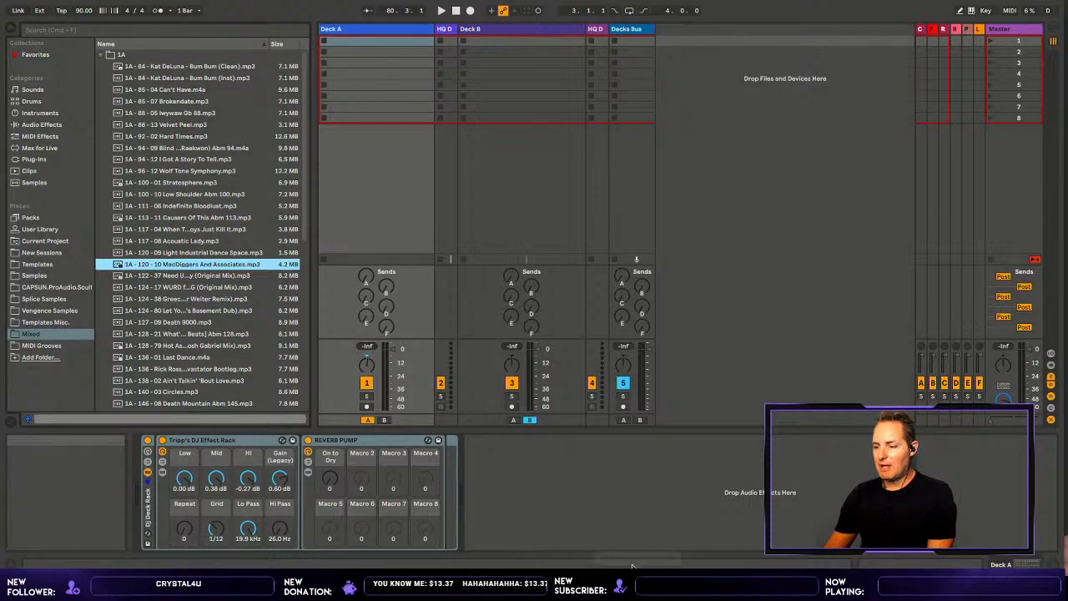
mouse_move(631, 561)
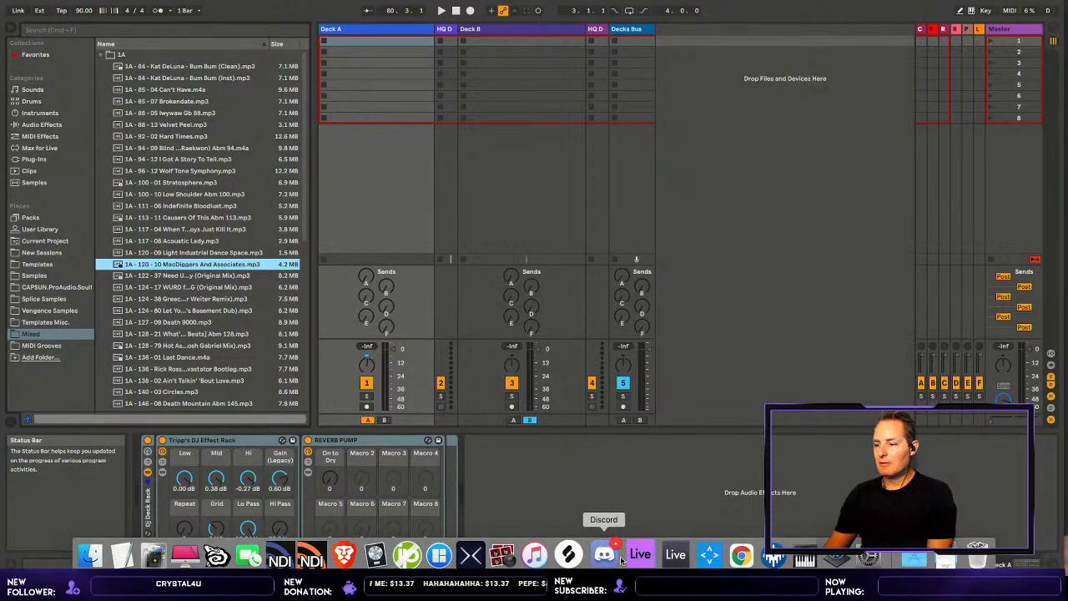
- Switch to Discord, open the streamer's music server and check the input and output devices in the Voice & Video settings
click(619, 559)
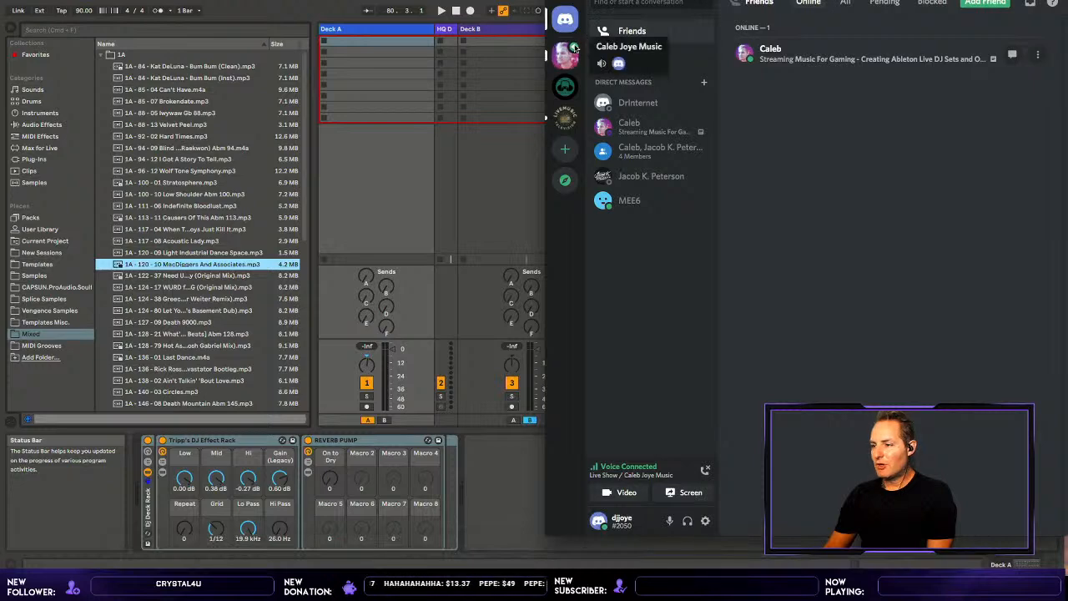
click(573, 50)
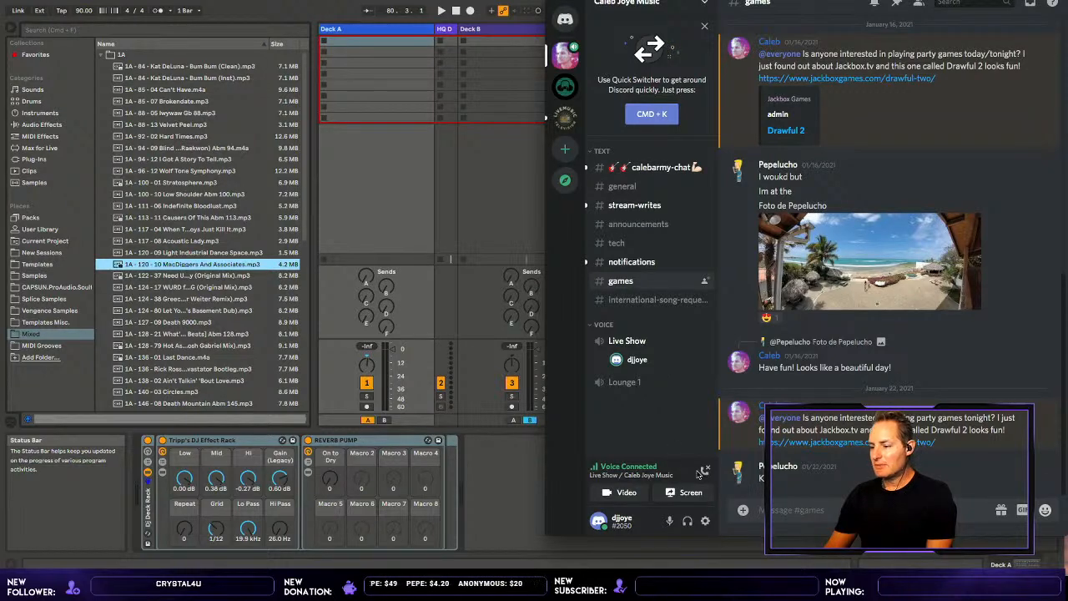
click(707, 520)
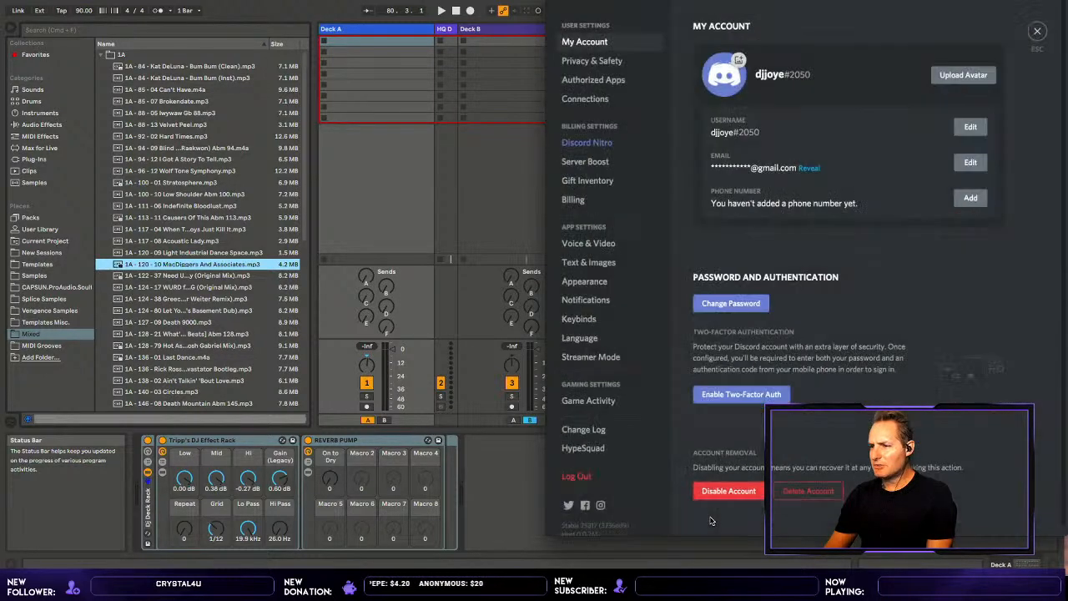
click(610, 244)
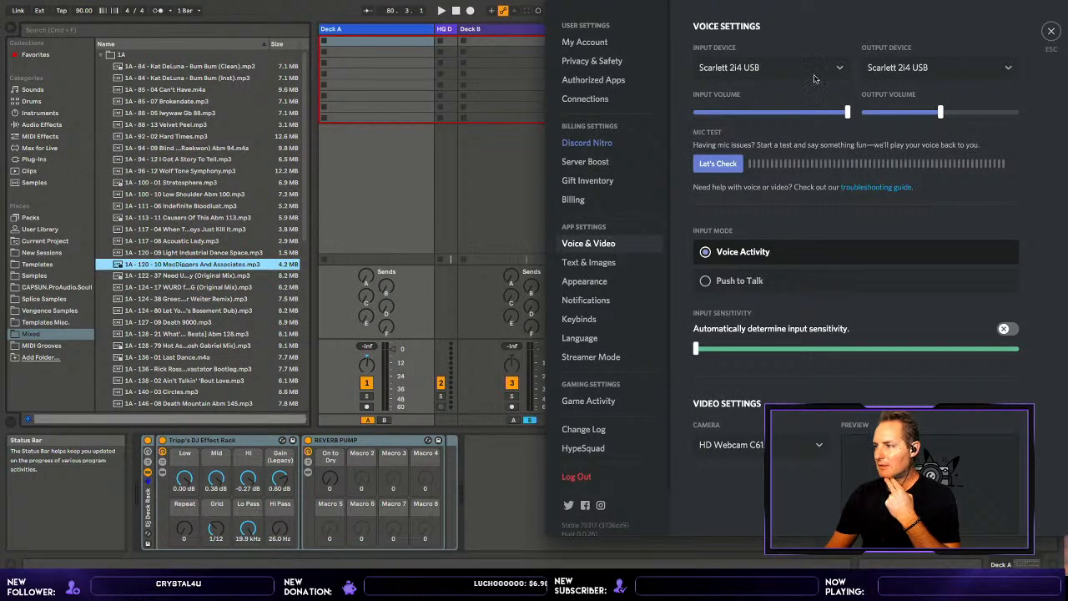
click(1051, 29)
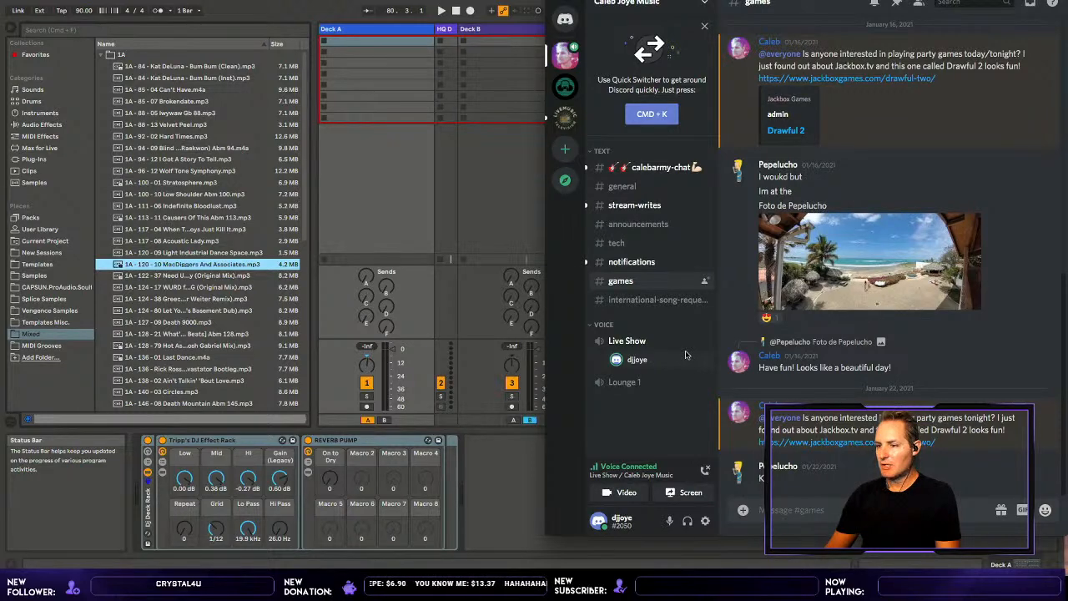
- Switch to Dante Via and examine its audio sources and destinations for routing Discord, Chrome and Live
key(super+Tab)
key(super+Tab)
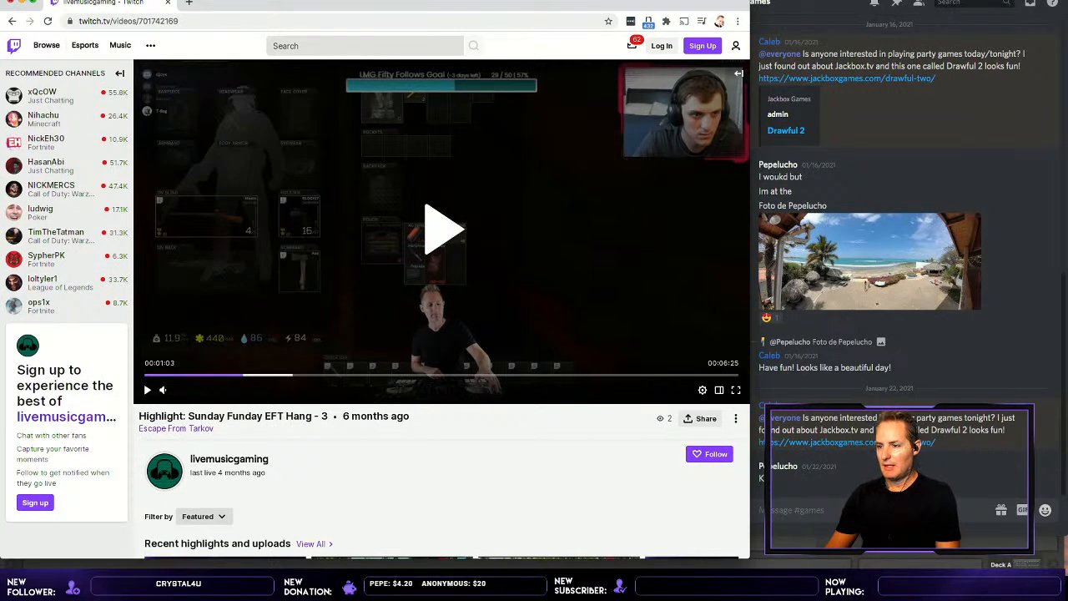
key(super+Tab)
key(super+Tab)
key(super+Tab)
key(super+Tab)
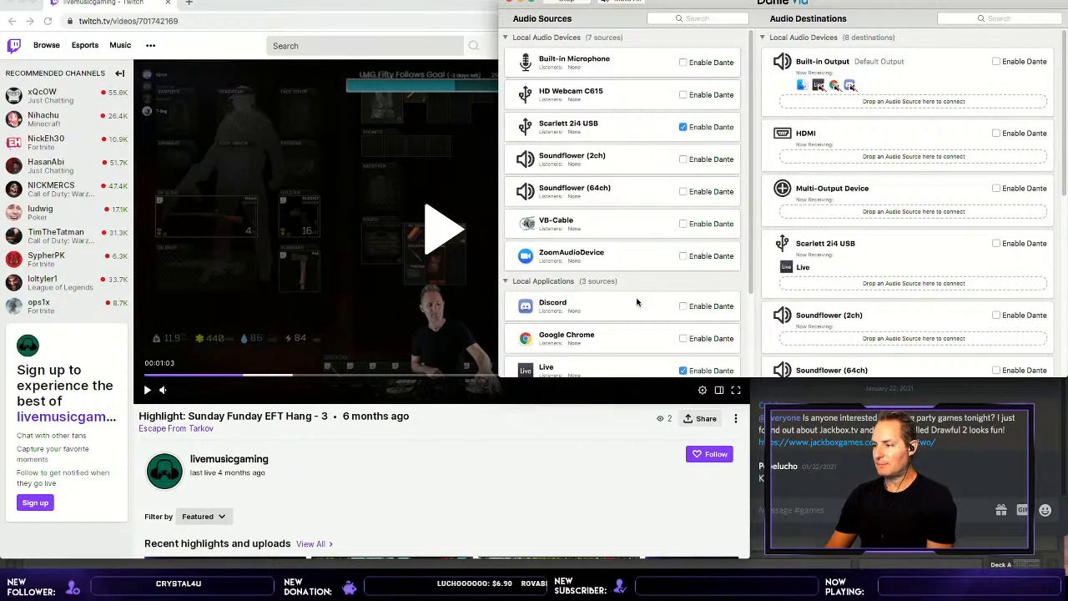
drag(636, 302, 801, 277)
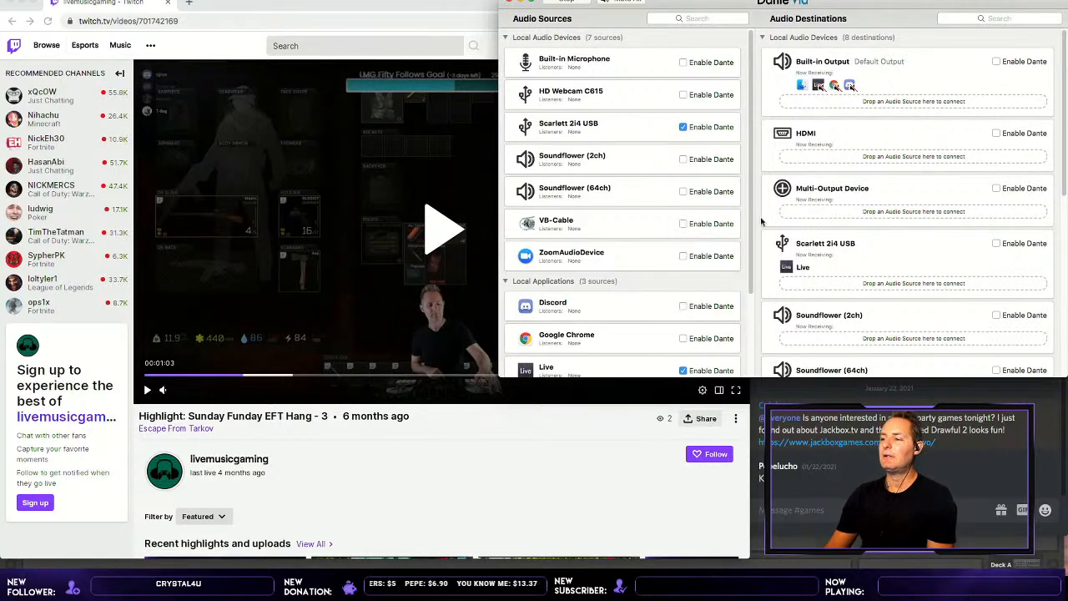
- Return to Discord, disconnect from the Live Show voice channel and dismiss the Discord window
click(790, 483)
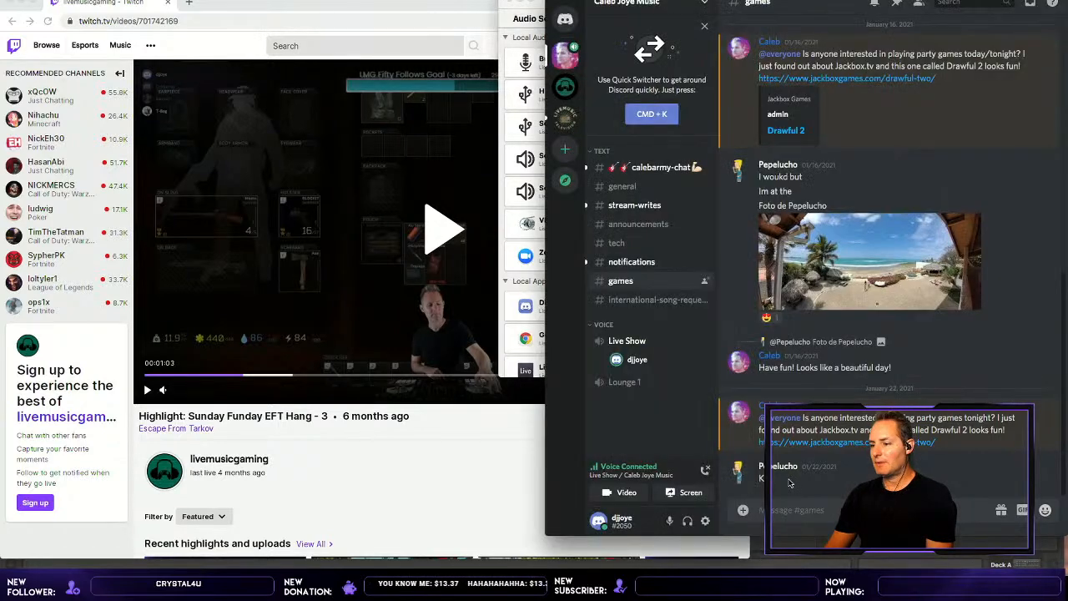
click(705, 467)
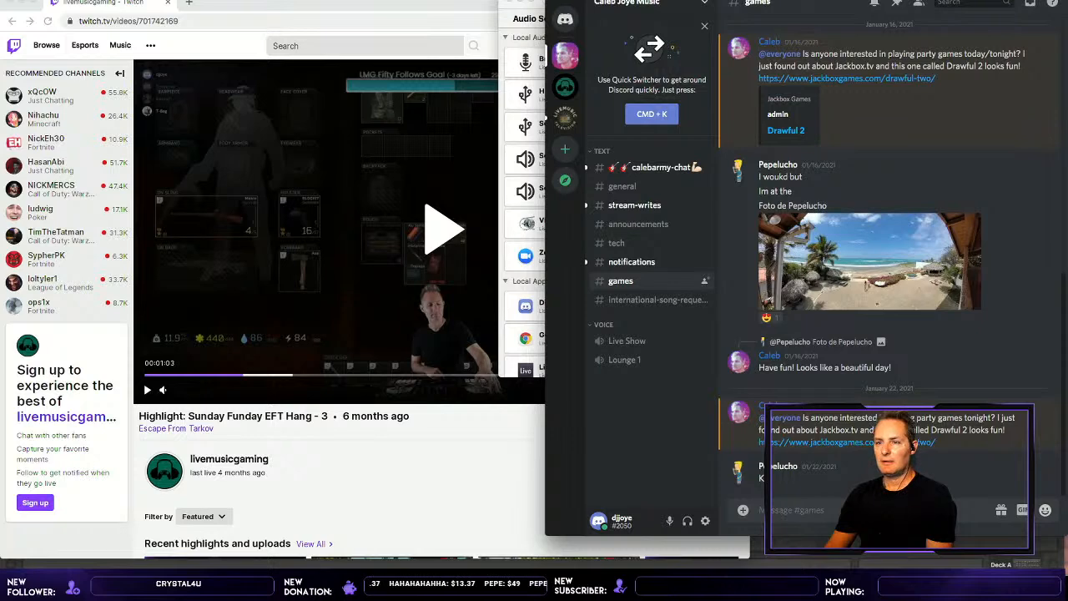
click(420, 6)
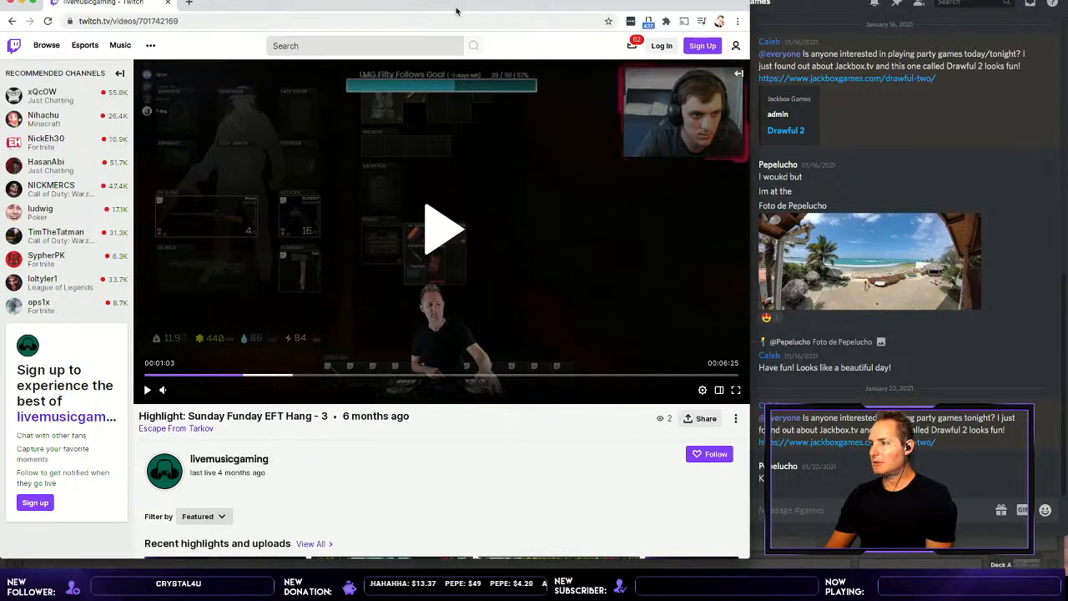
click(827, 4)
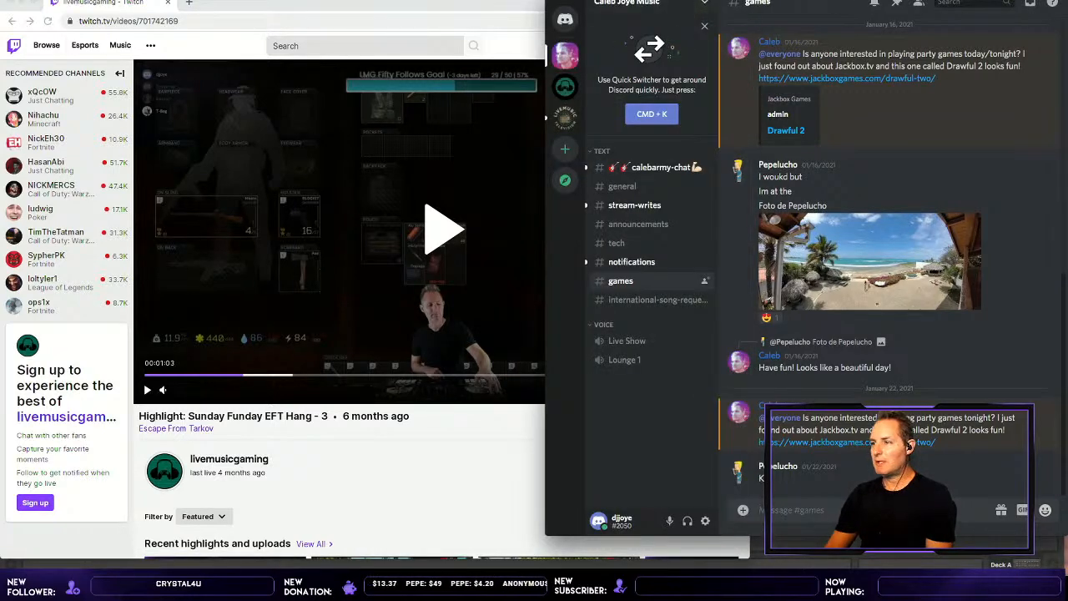
click(564, 1)
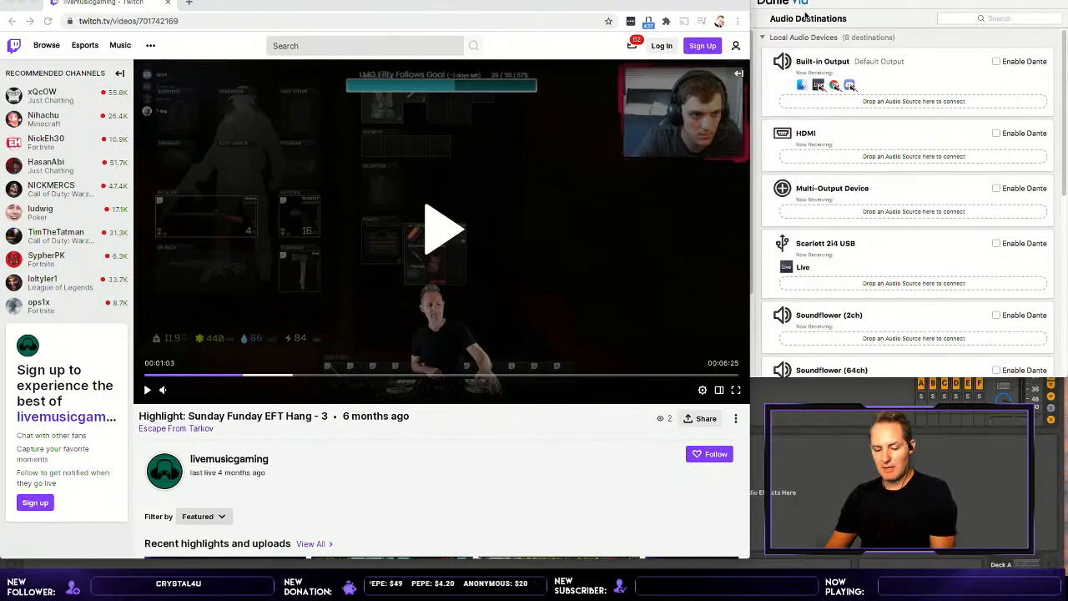
- Switch back to Ableton Live and test the browser's width by narrowing it and widening it again
key(super+Tab)
key(super+Tab)
key(super+Tab)
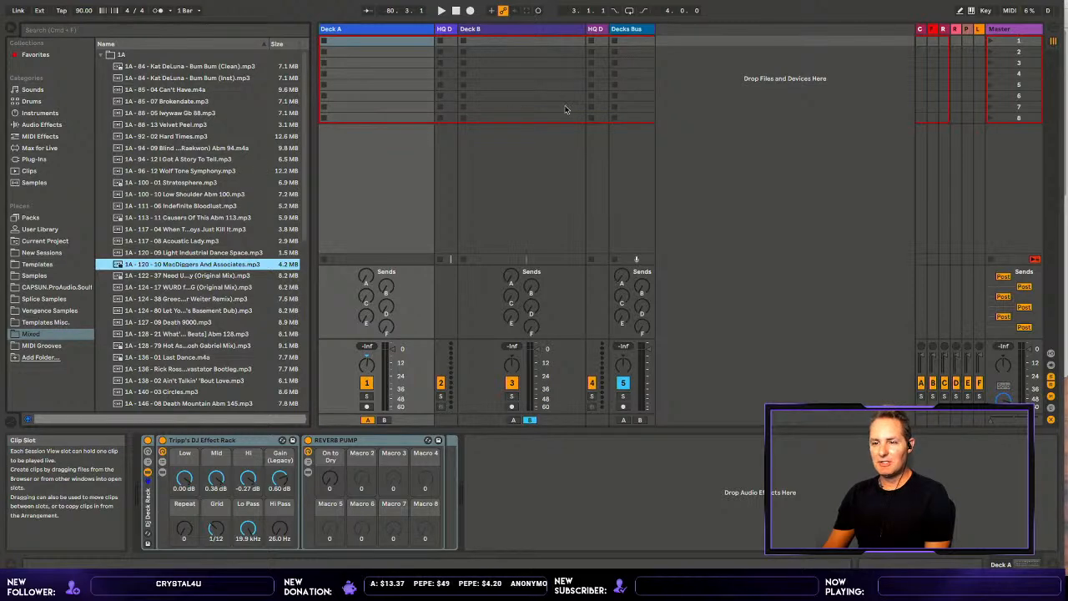
drag(316, 178, 233, 182)
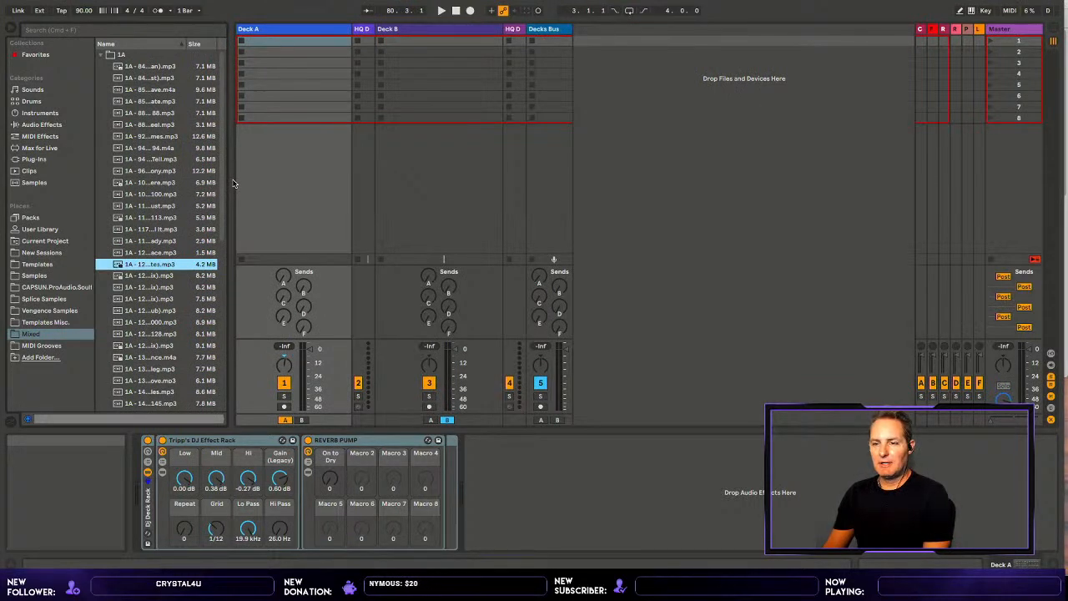
drag(234, 183, 318, 177)
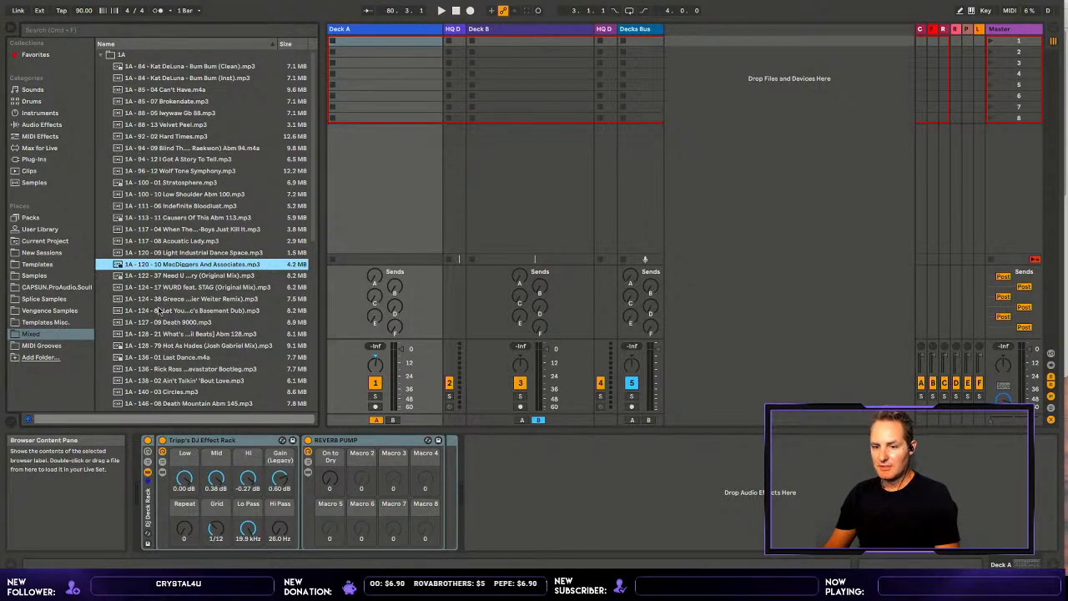
- Select the track "1A - 122 - 37 Need U" in the Mixed folder for preview, and adjust the cue volume and the browser preview toggle
click(148, 288)
click(145, 276)
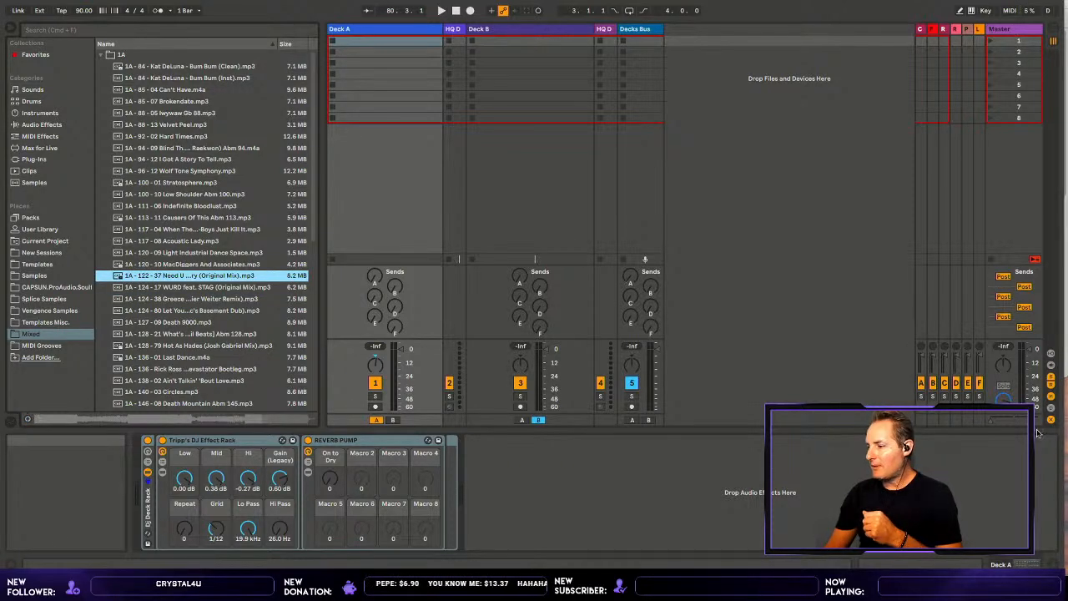
drag(1005, 400, 1004, 414)
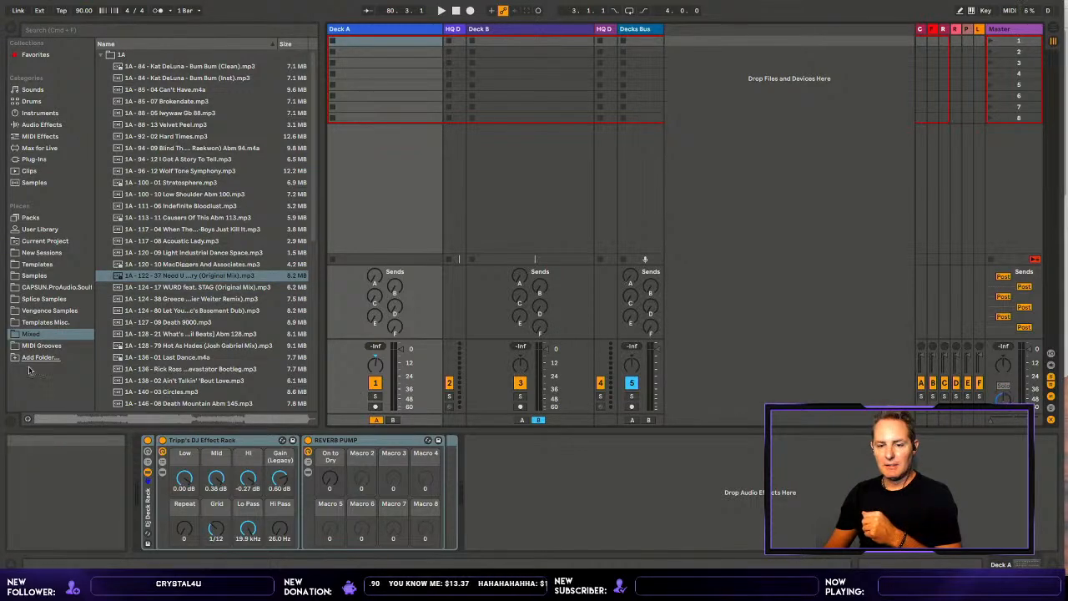
click(29, 418)
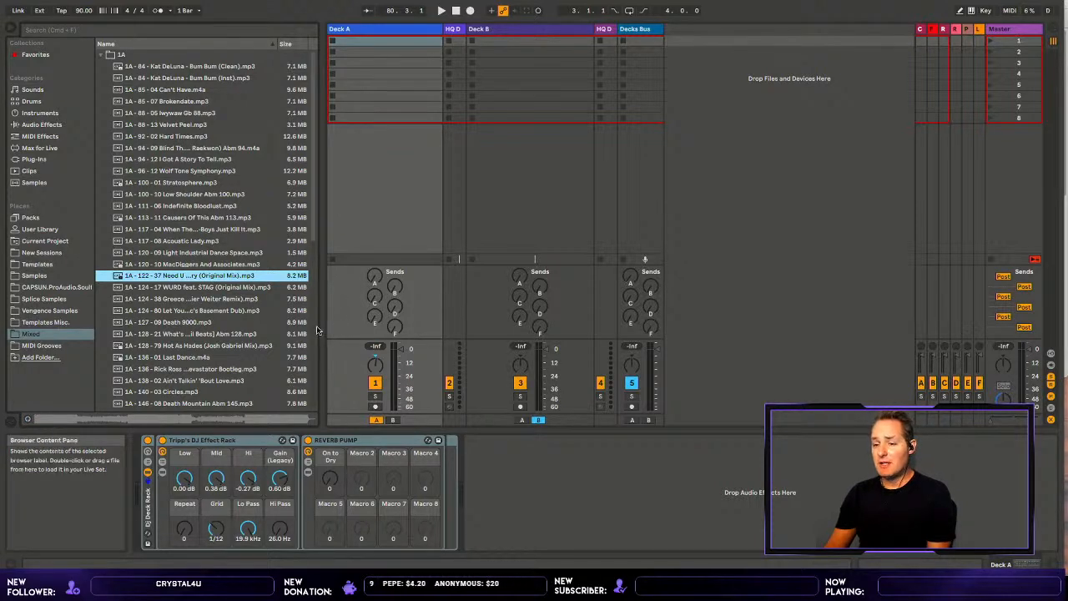
- Narrow the browser, then show the effect racks on the Deck A and Deck B tracks
drag(323, 330, 306, 330)
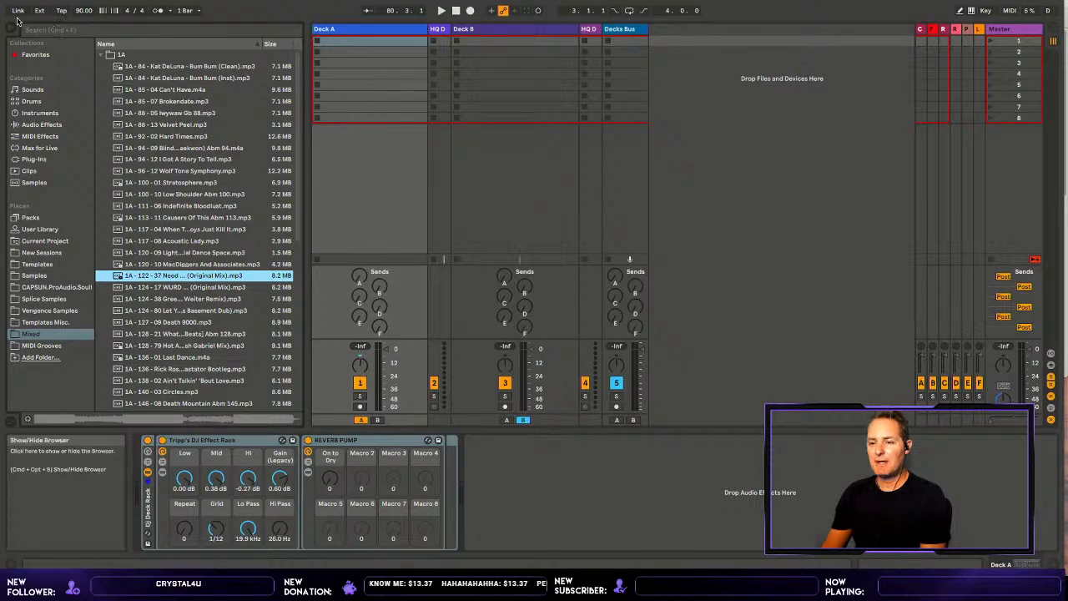
drag(306, 258, 202, 258)
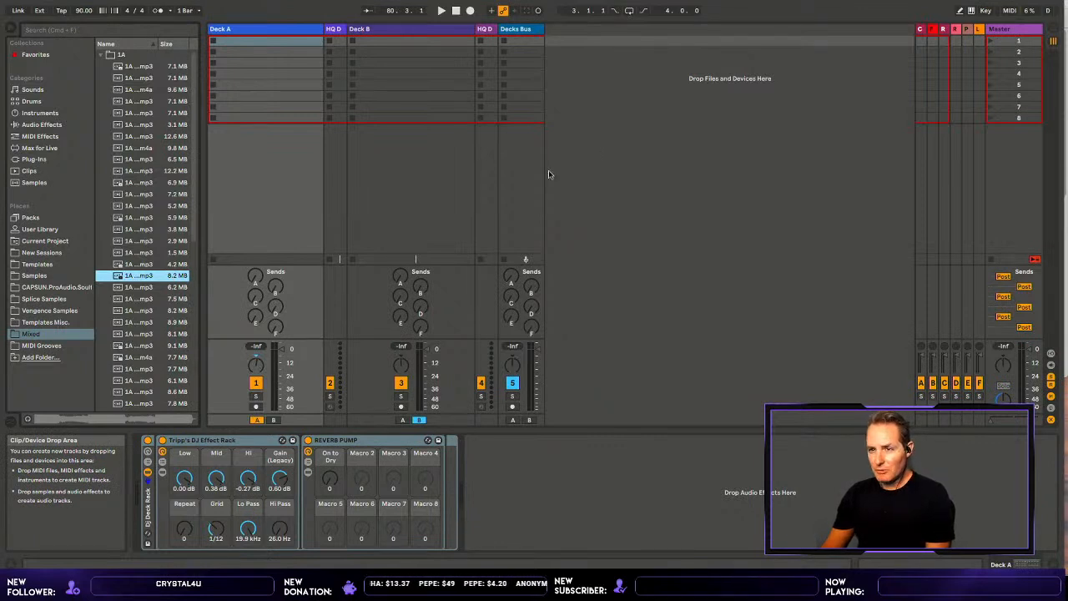
click(249, 29)
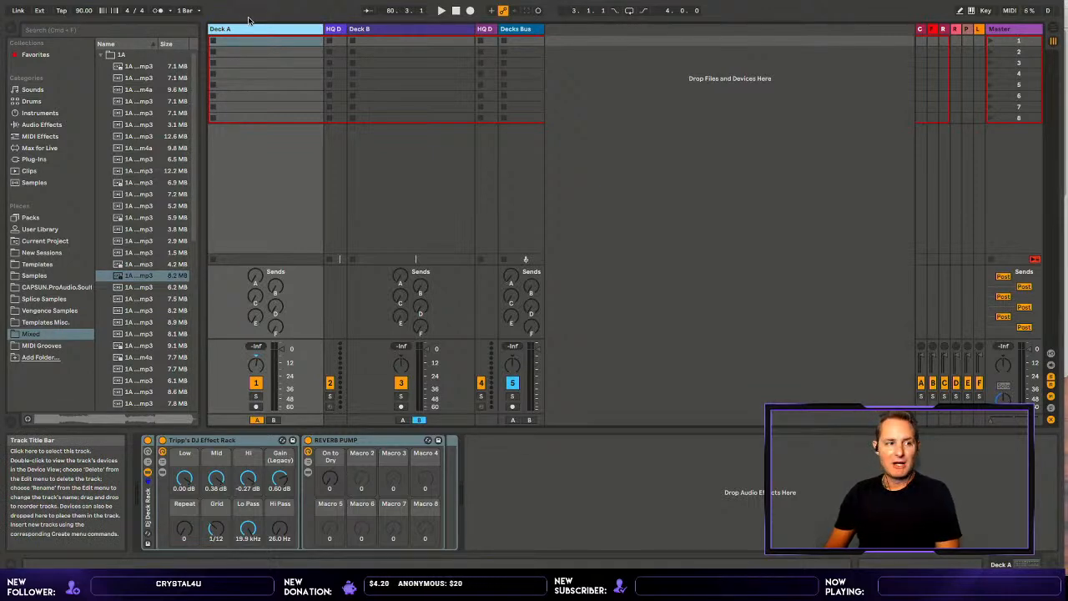
key(Right)
key(Right)
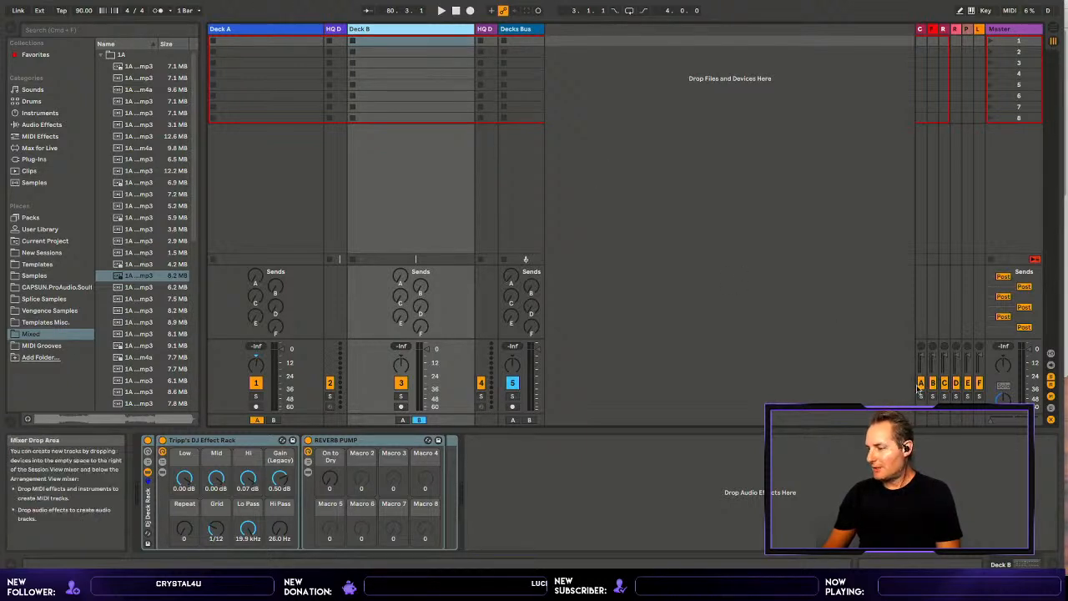
- Hide the mixer's crossfader section and show it again
click(1053, 418)
click(1053, 417)
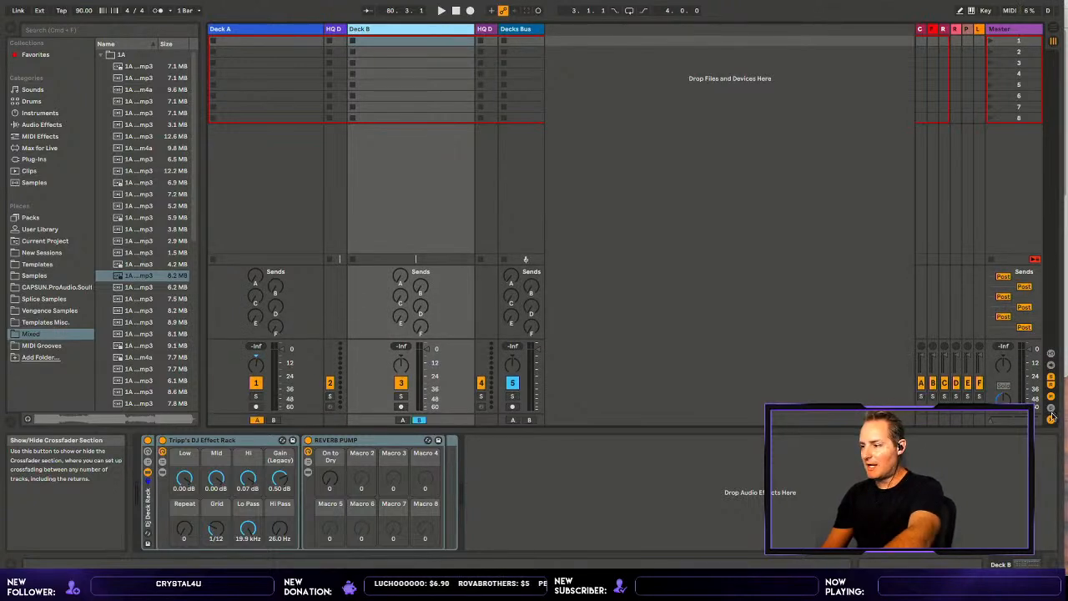
click(1052, 418)
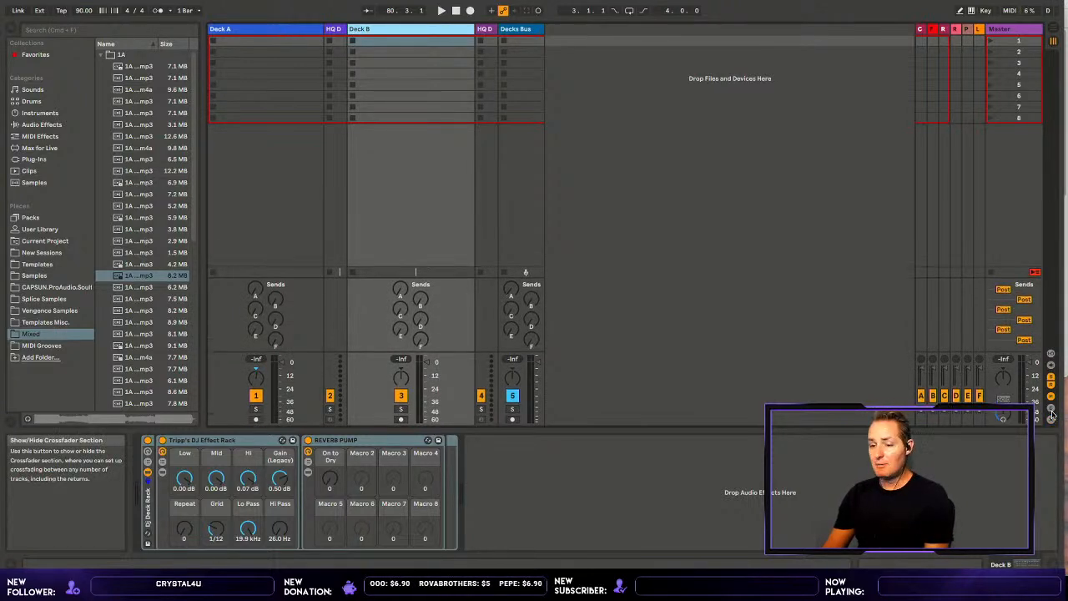
click(1052, 417)
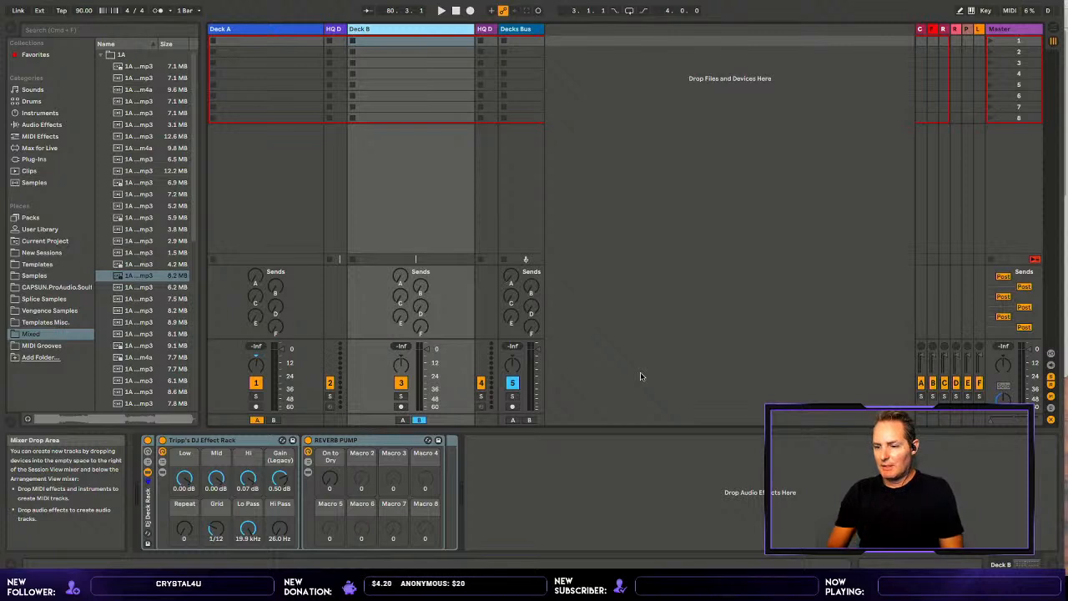
- Hide the mixer's Sends section and select the Deck A track
key(super+alt+s)
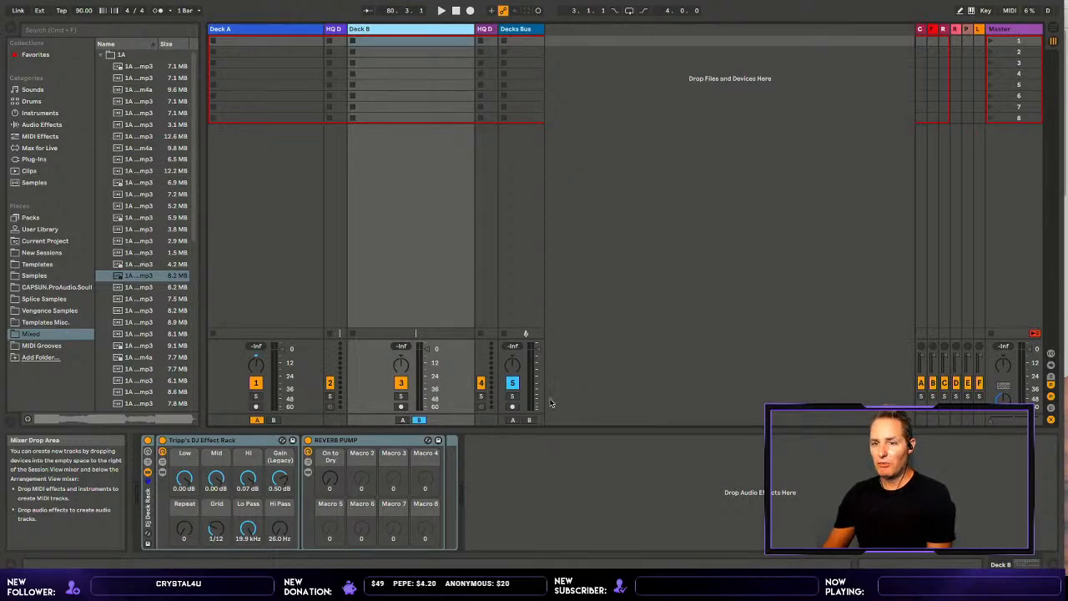
click(268, 19)
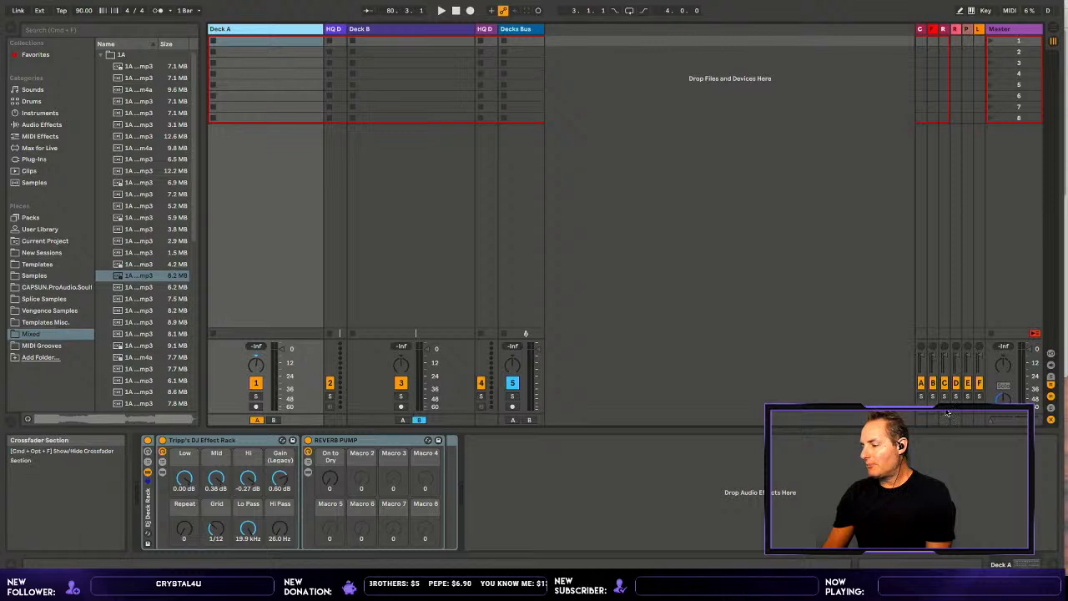
- Locate the Master track's eb.TouchStrip_Crossfader device file in the browser and widen the browser to read its full name
click(1015, 27)
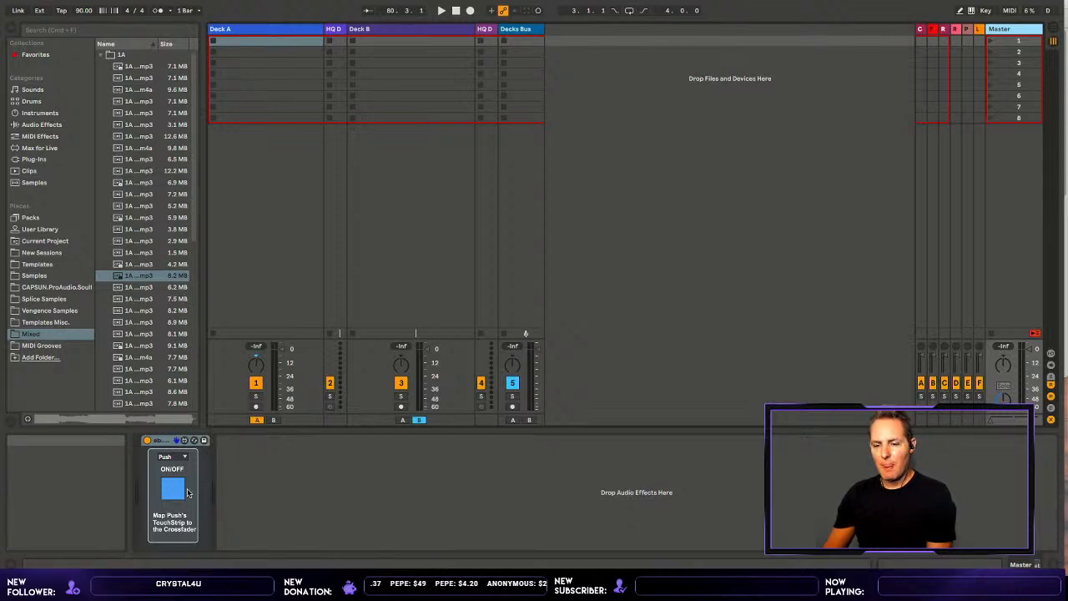
right_click(164, 434)
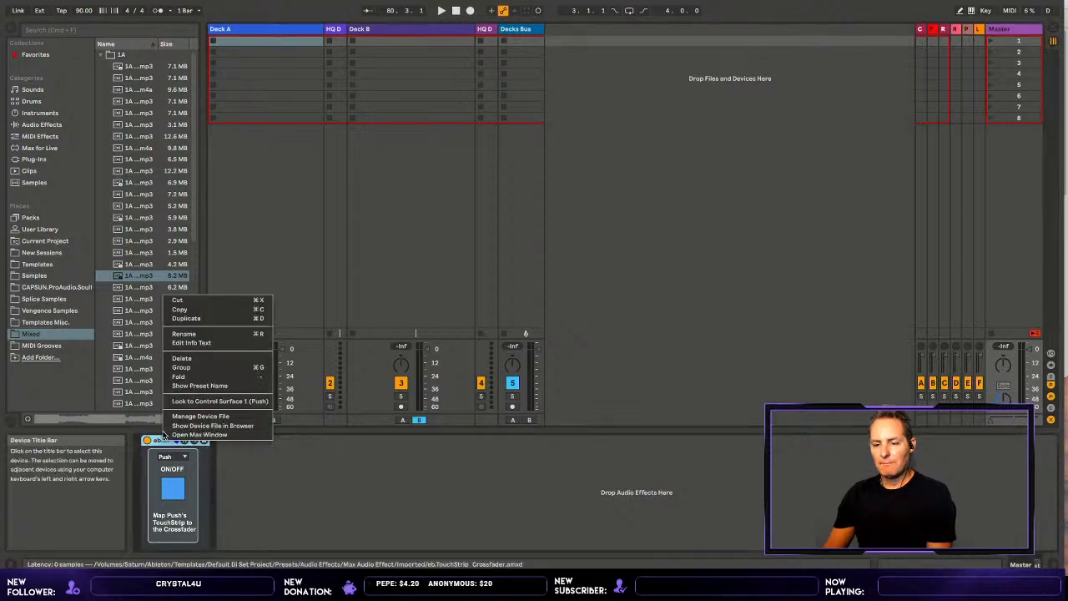
click(180, 425)
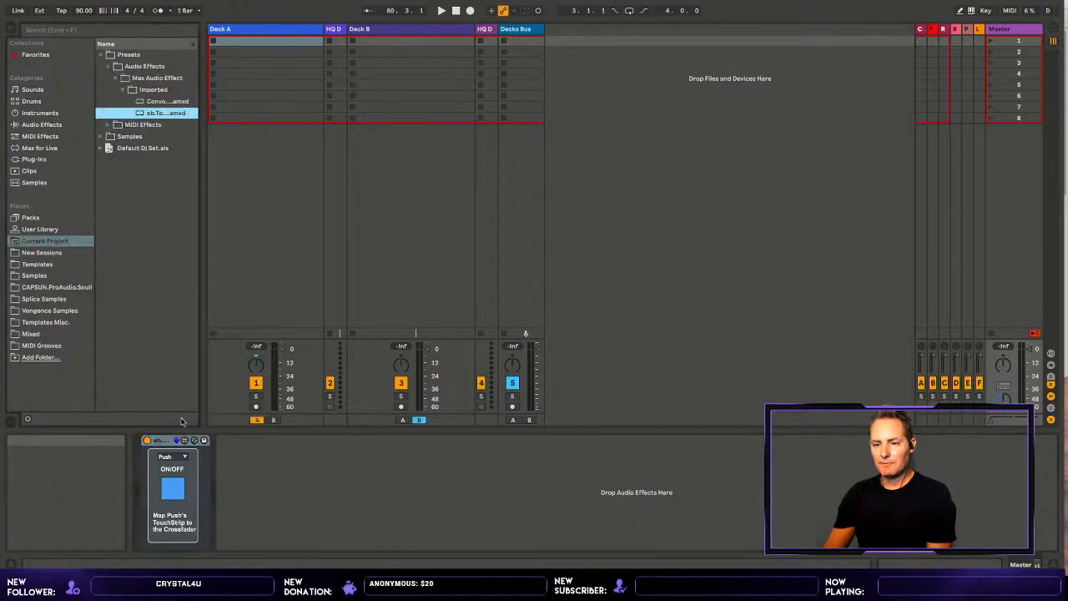
drag(205, 201, 309, 210)
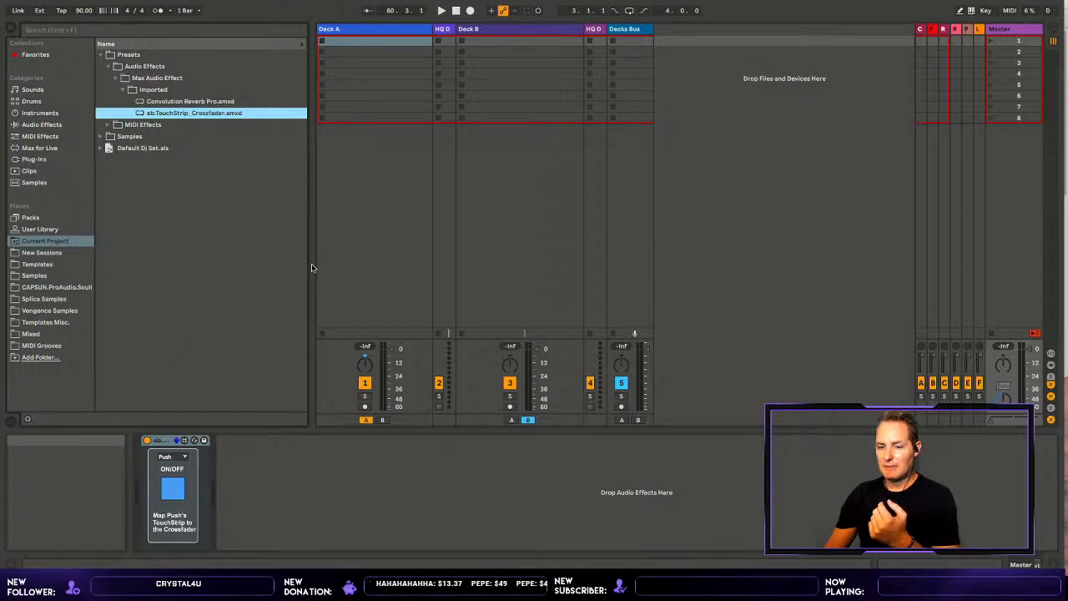
drag(313, 267, 257, 277)
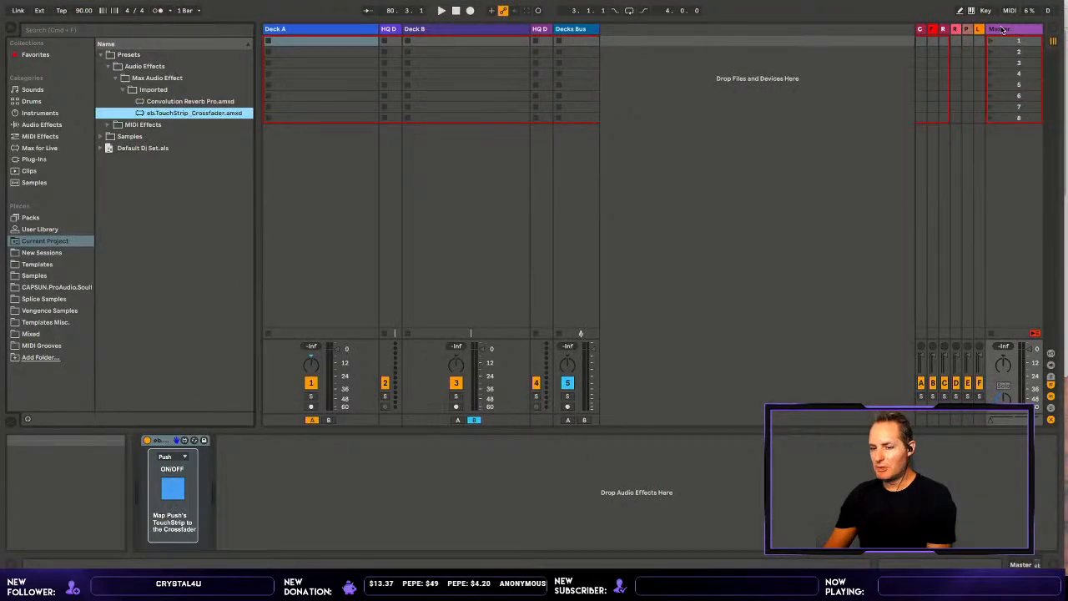
- Select the Master track again and return the browser to the Mixed folder
click(1004, 28)
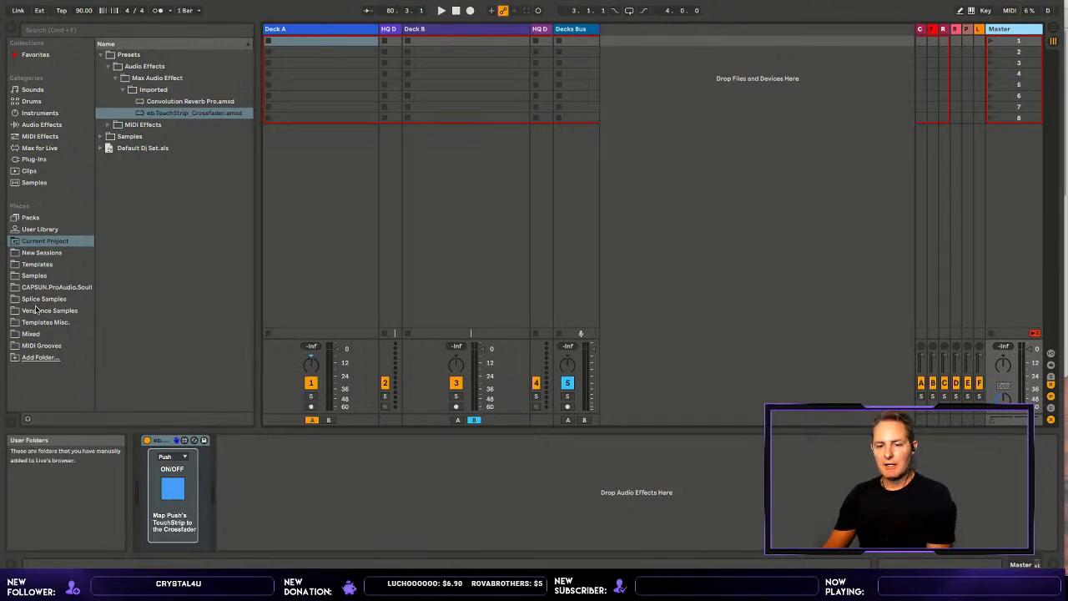
click(33, 332)
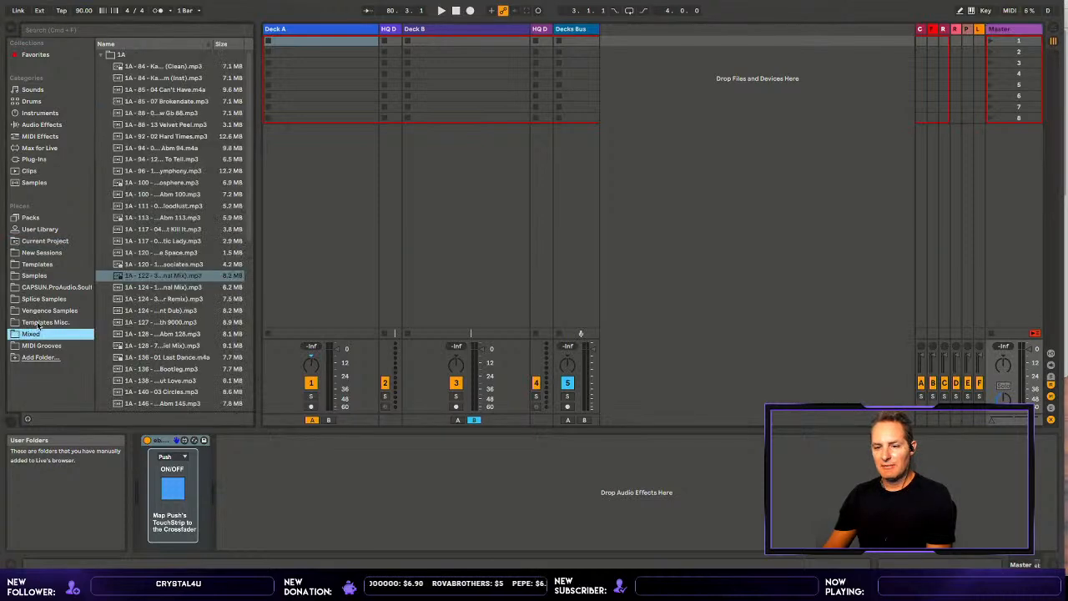
- Load the 1A - 122 Need U More track into Deck A's first slot and 1A - 124 WURD into Deck B's second slot
drag(148, 270, 337, 35)
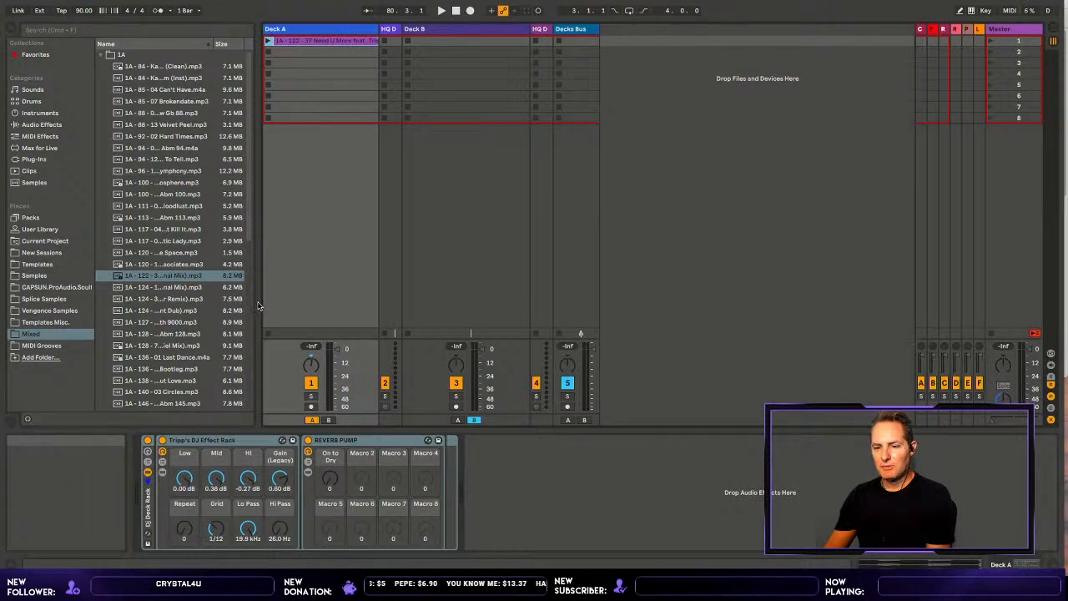
drag(257, 305, 333, 305)
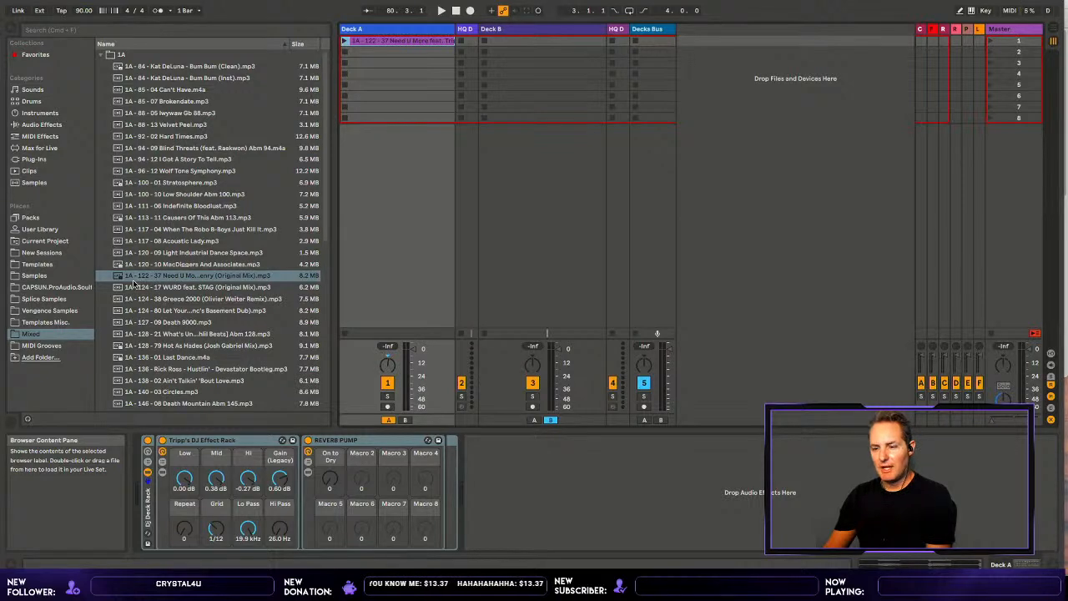
click(155, 284)
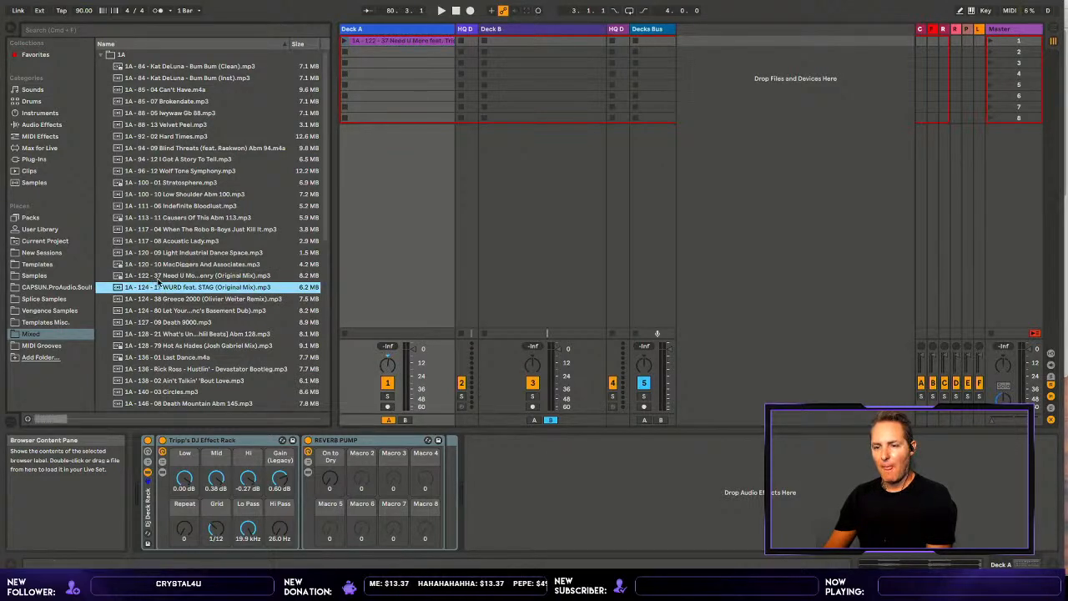
drag(157, 282, 533, 46)
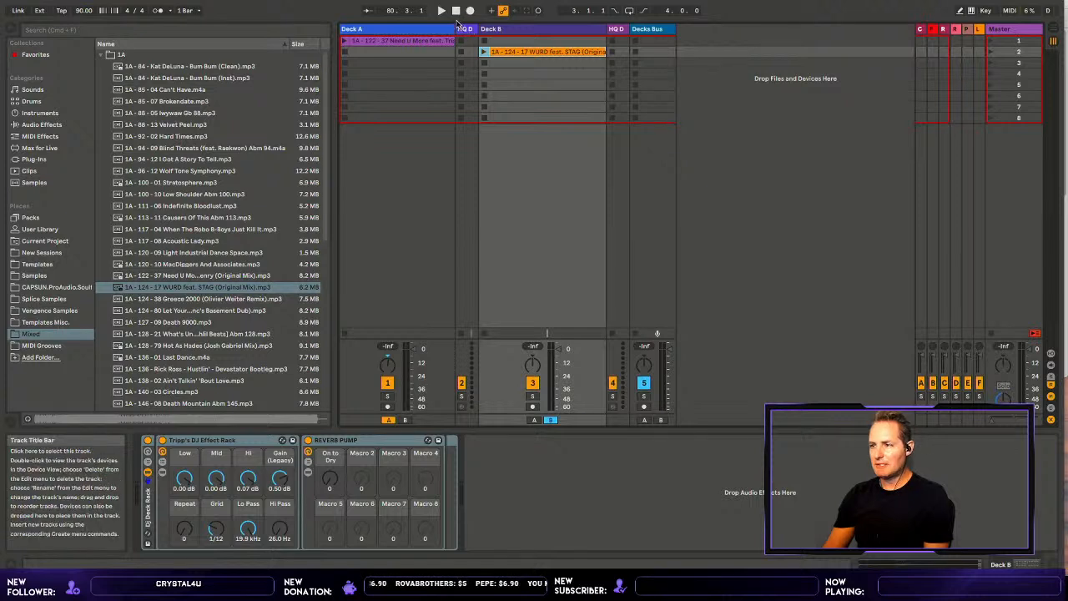
- Widen the Deck B and Deck A track columns so more of the clip names fits
click(606, 28)
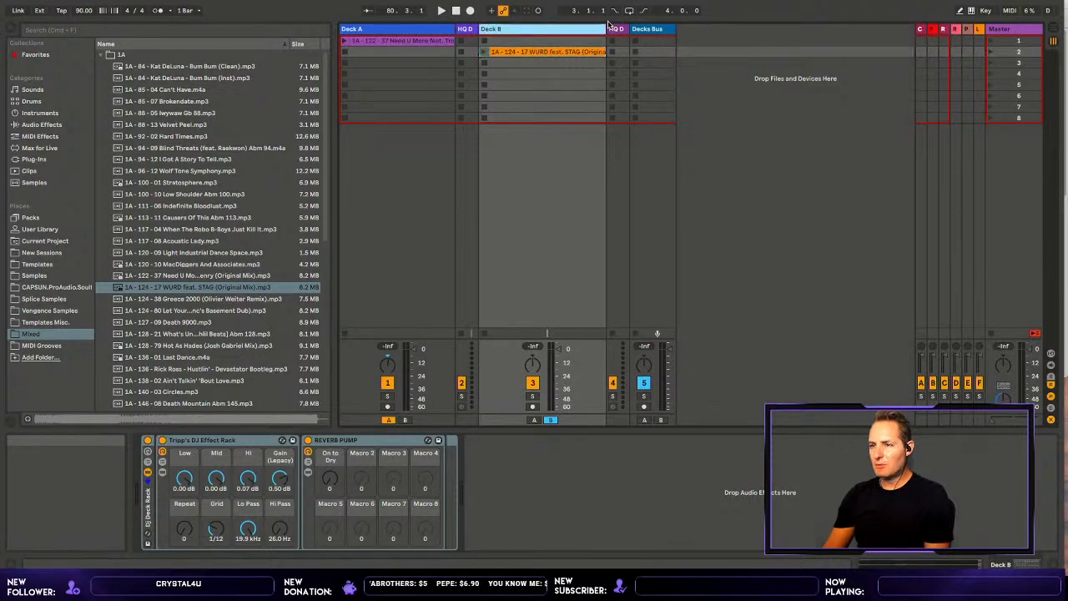
drag(606, 28, 614, 25)
drag(455, 22, 490, 22)
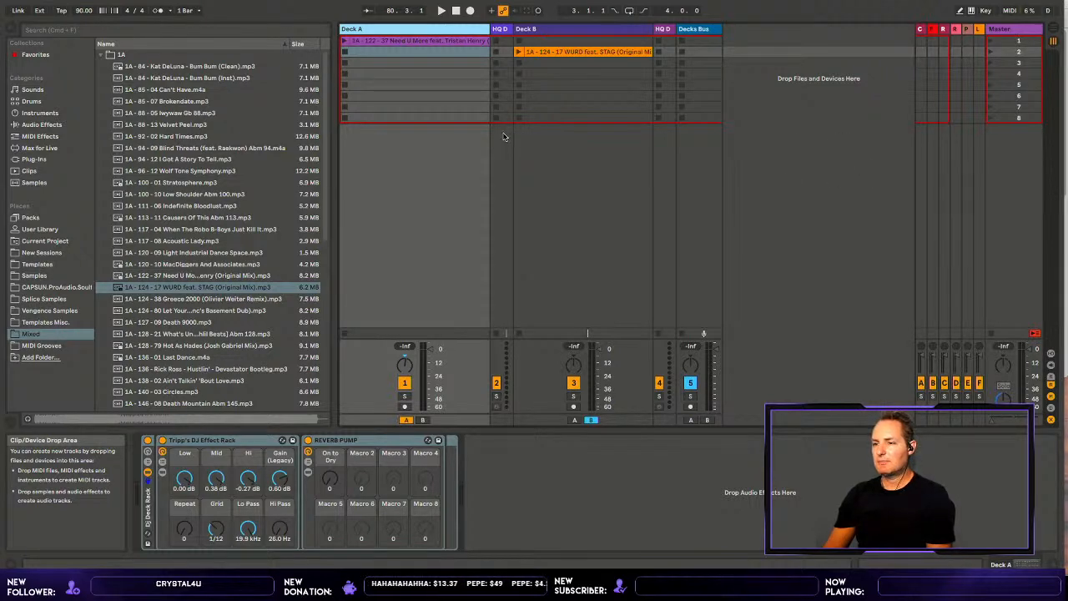
- Open the Deck A clip's sample settings and turn on Warp
click(419, 49)
click(418, 40)
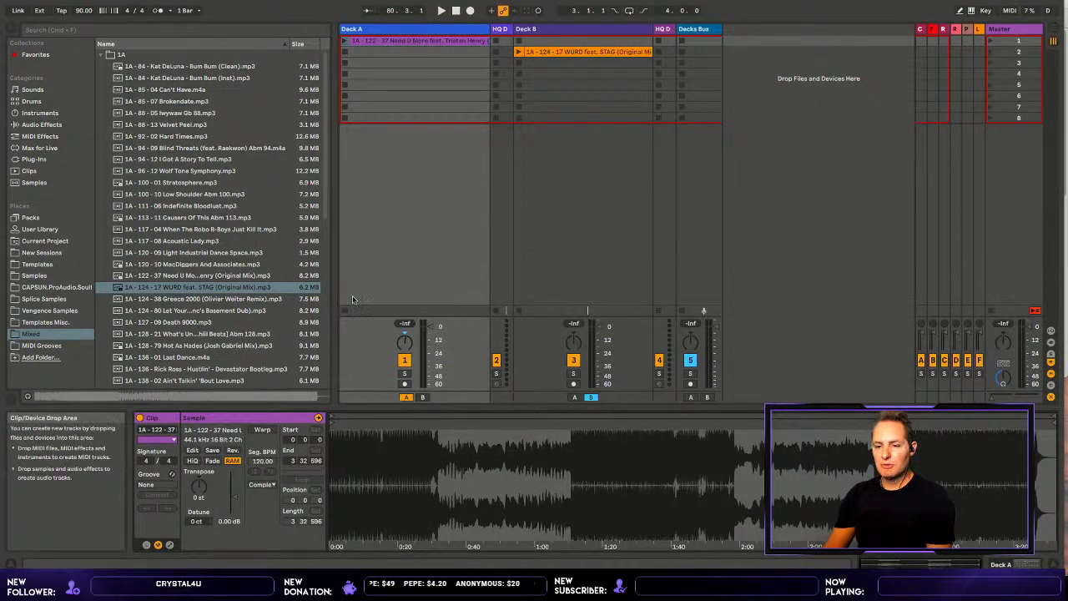
click(264, 428)
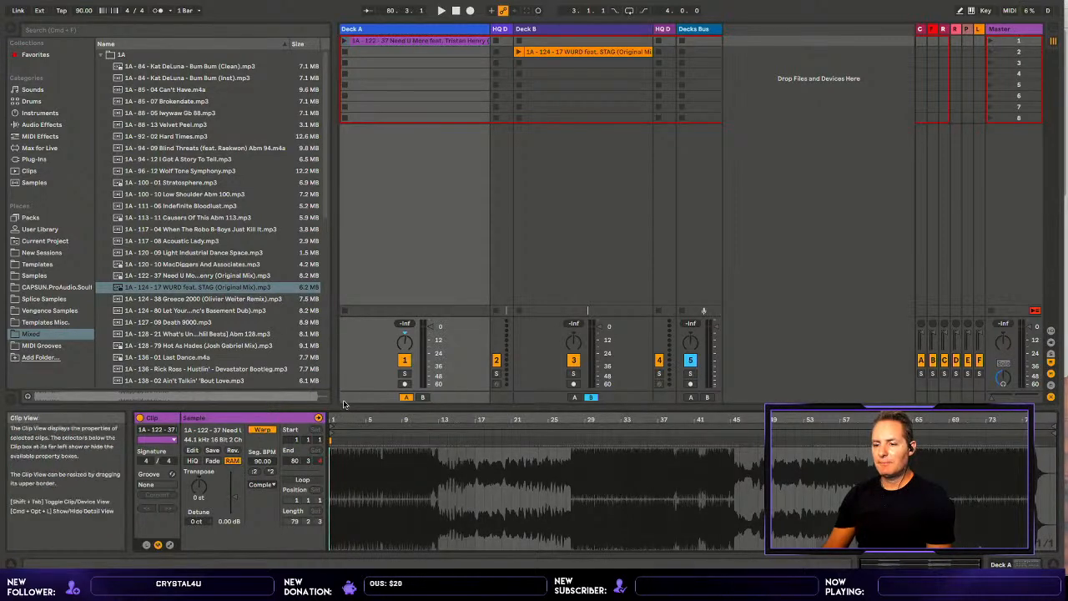
- Add a warp marker on the first transient of the Deck A clip and set 1.1.1 there
mouse_move(341, 411)
mouse_down()
mouse_move(341, 334)
mouse_move(358, 406)
mouse_up()
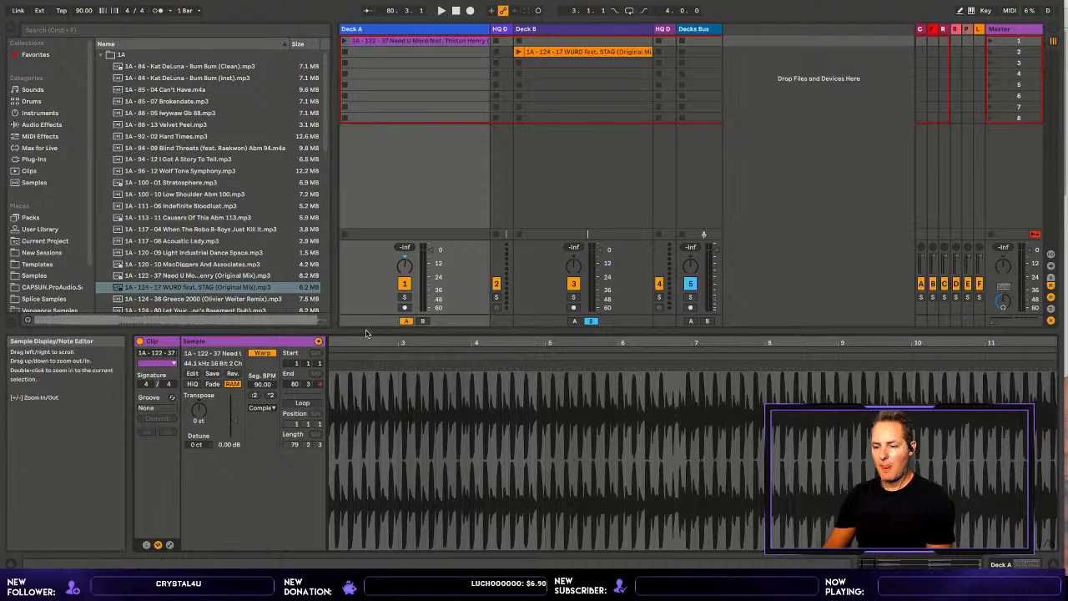
drag(369, 343, 368, 327)
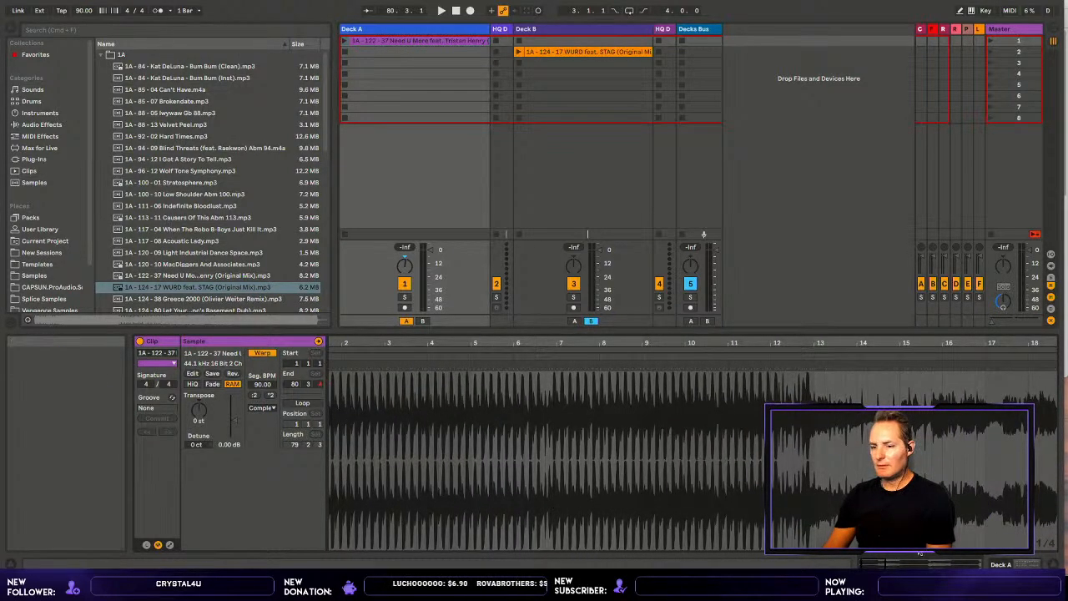
drag(879, 562, 868, 562)
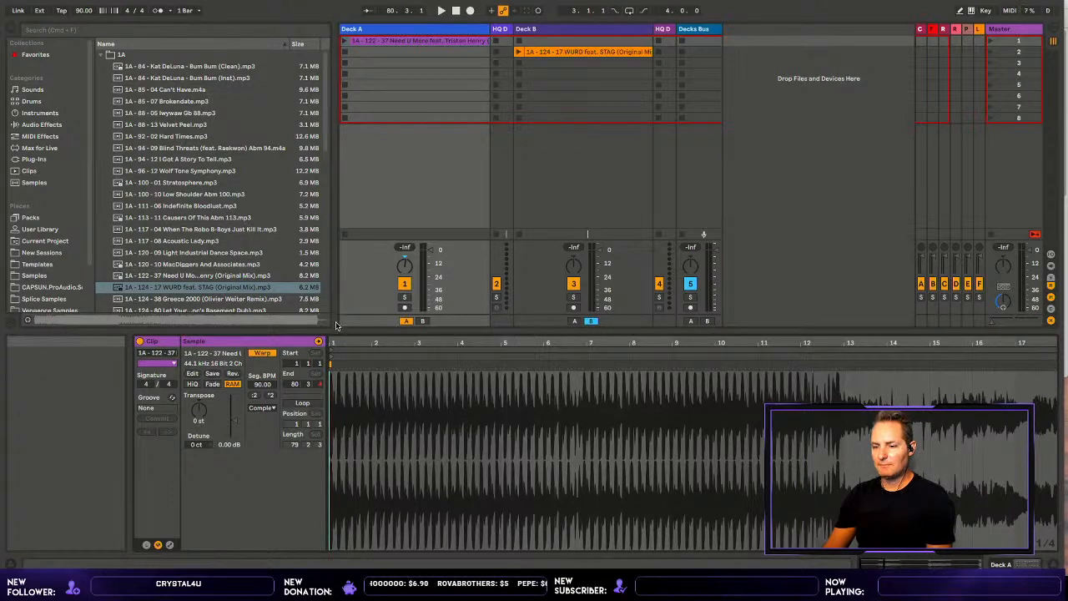
drag(334, 334, 335, 340)
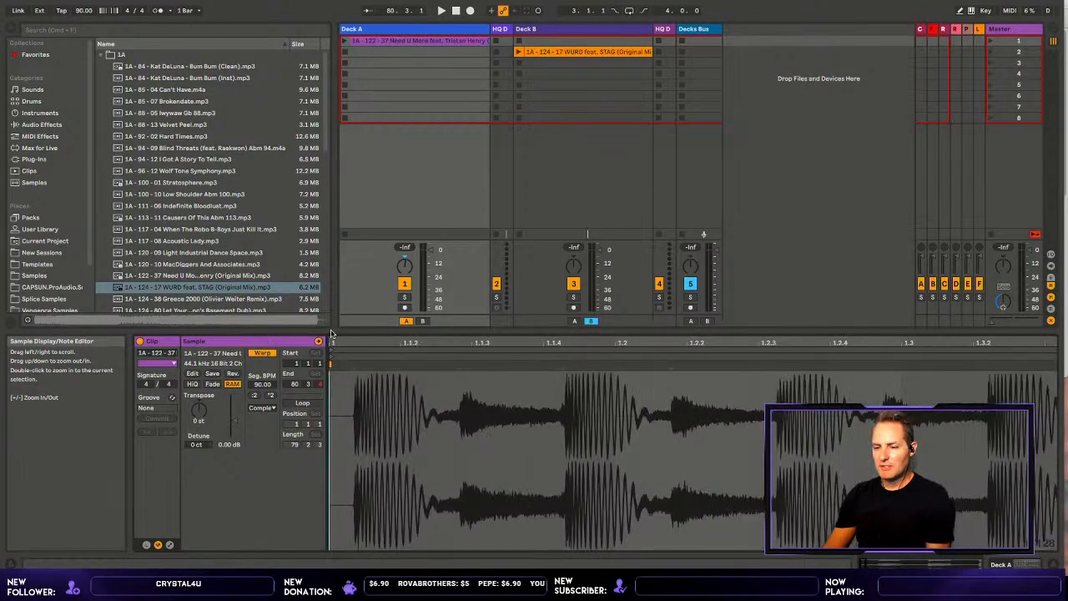
double_click(354, 362)
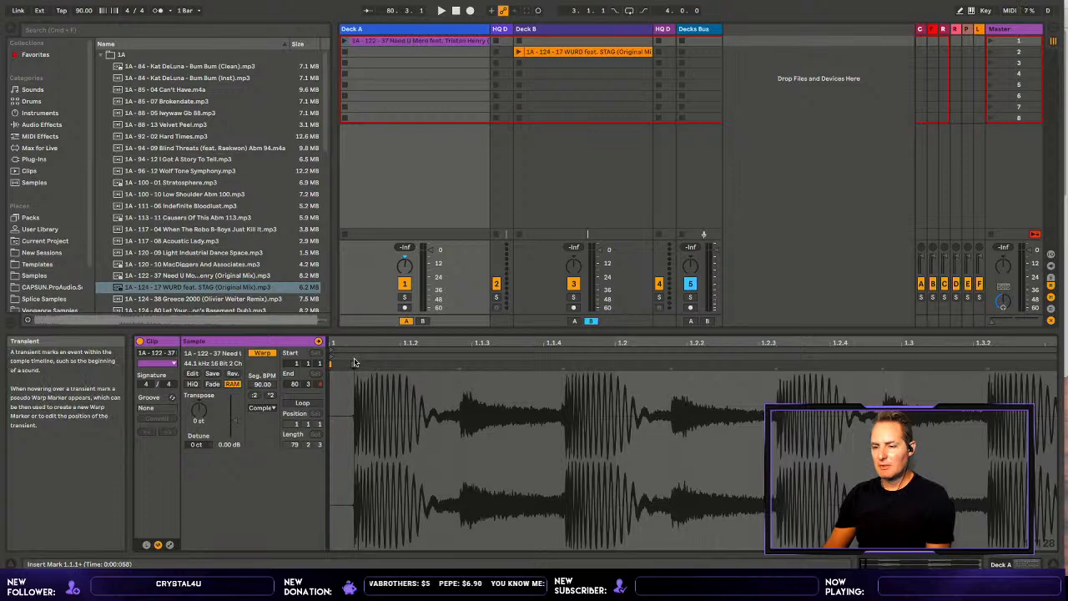
right_click(355, 362)
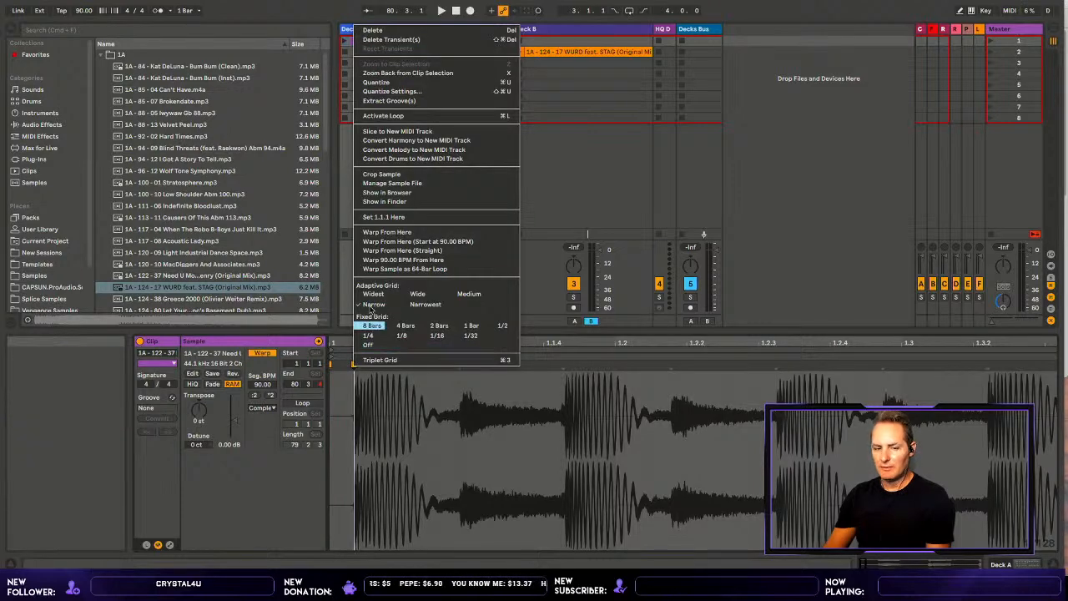
click(390, 216)
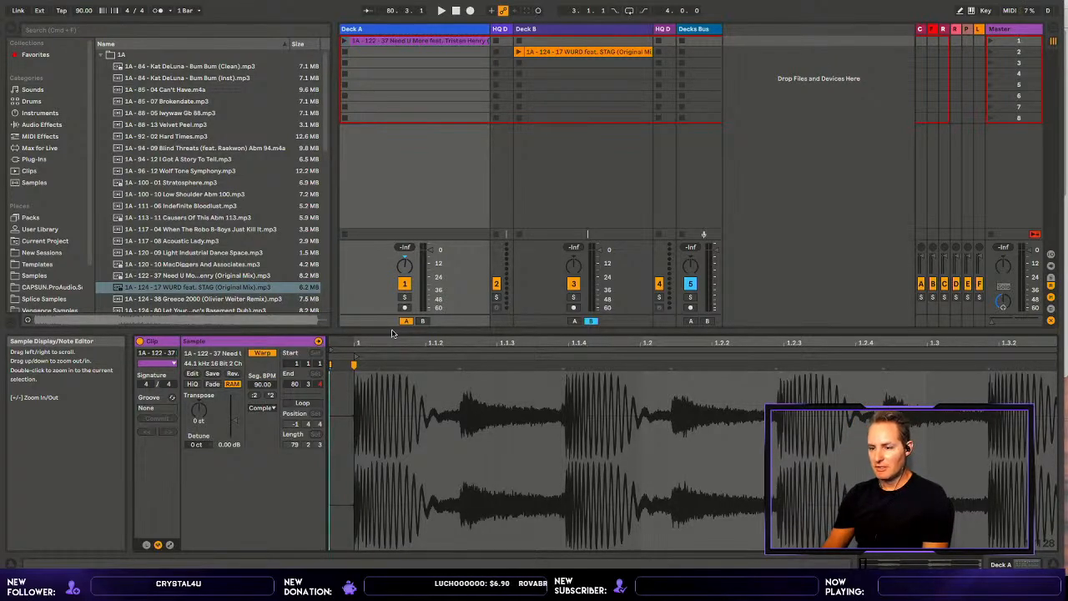
- Try Warp From Here (Straight) just after the Deck A clip's first beat, and undo it
scroll(392, 334, down, 5)
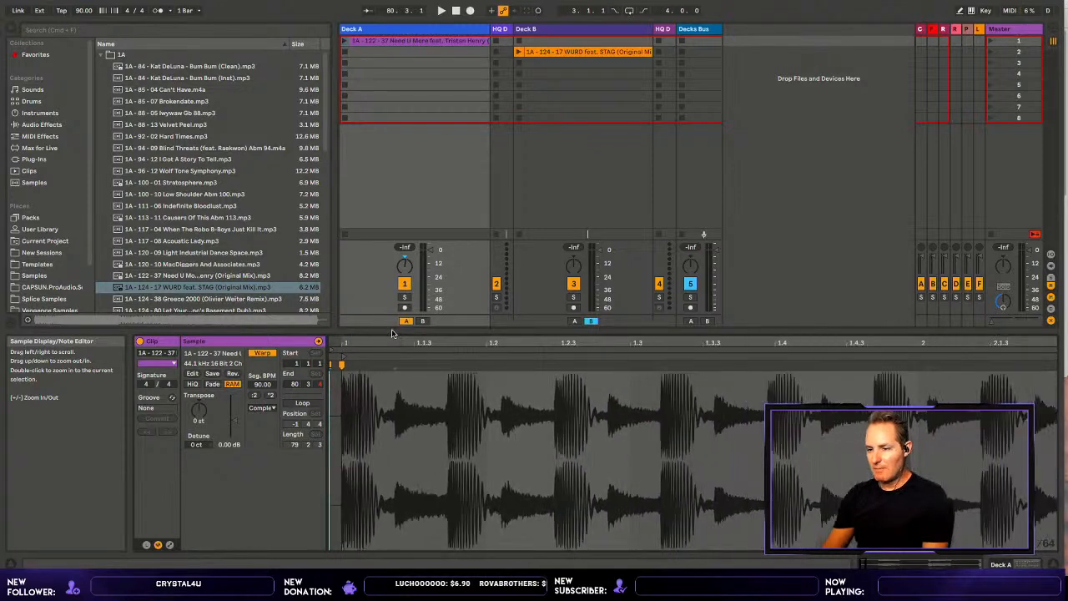
scroll(392, 334, down, 5)
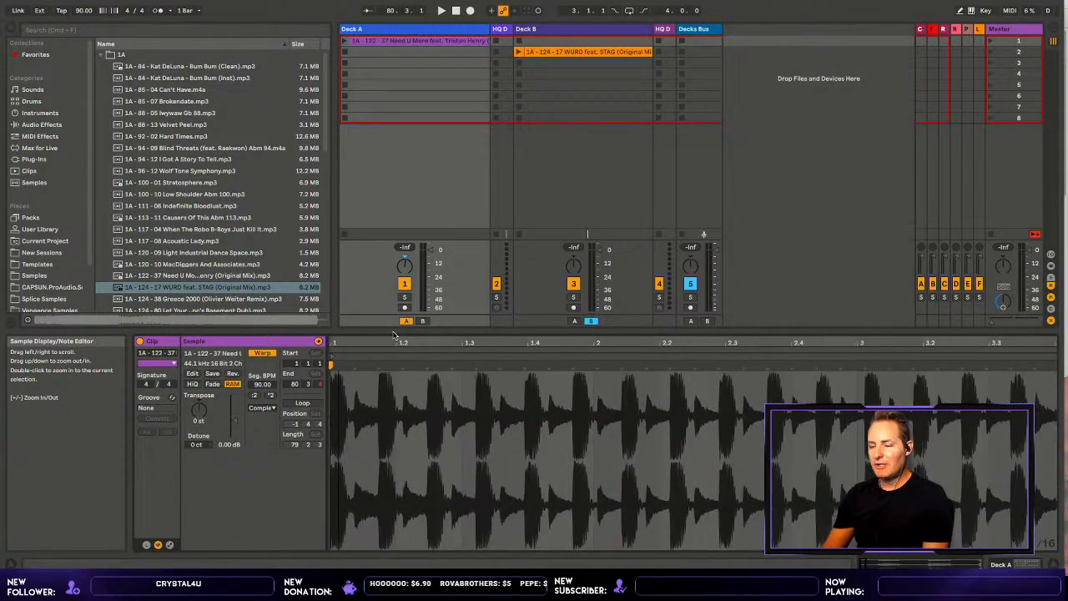
scroll(395, 334, up, 8)
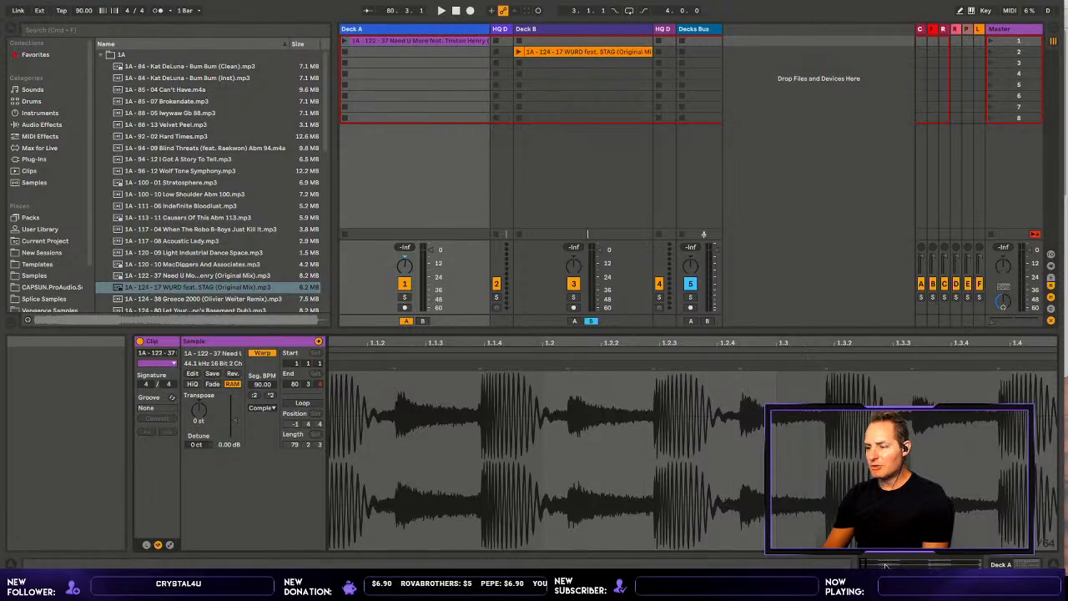
scroll(645, 334, up, 6)
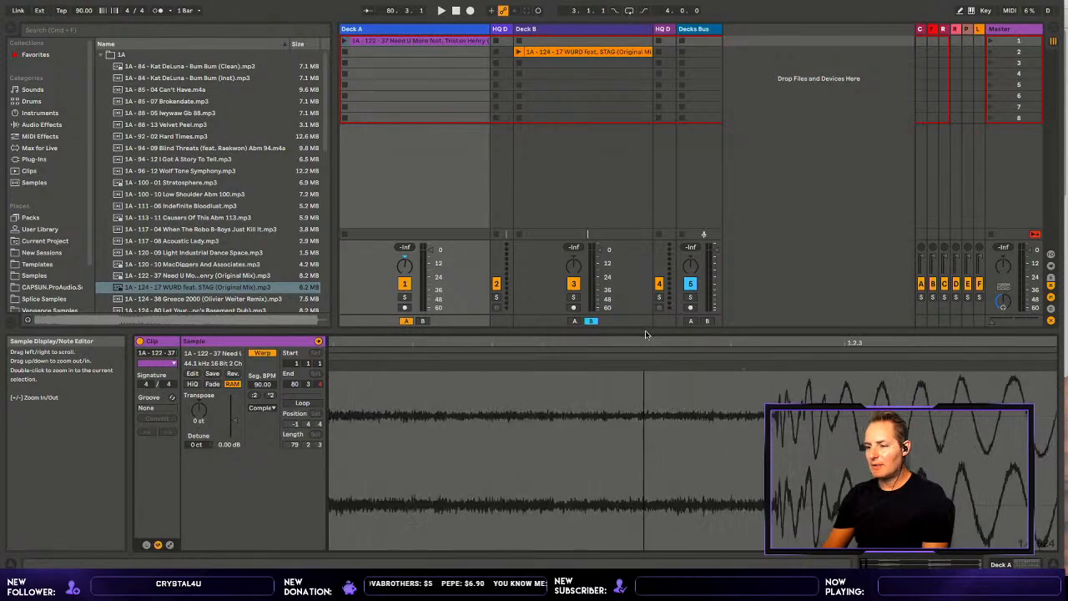
scroll(646, 333, down, 8)
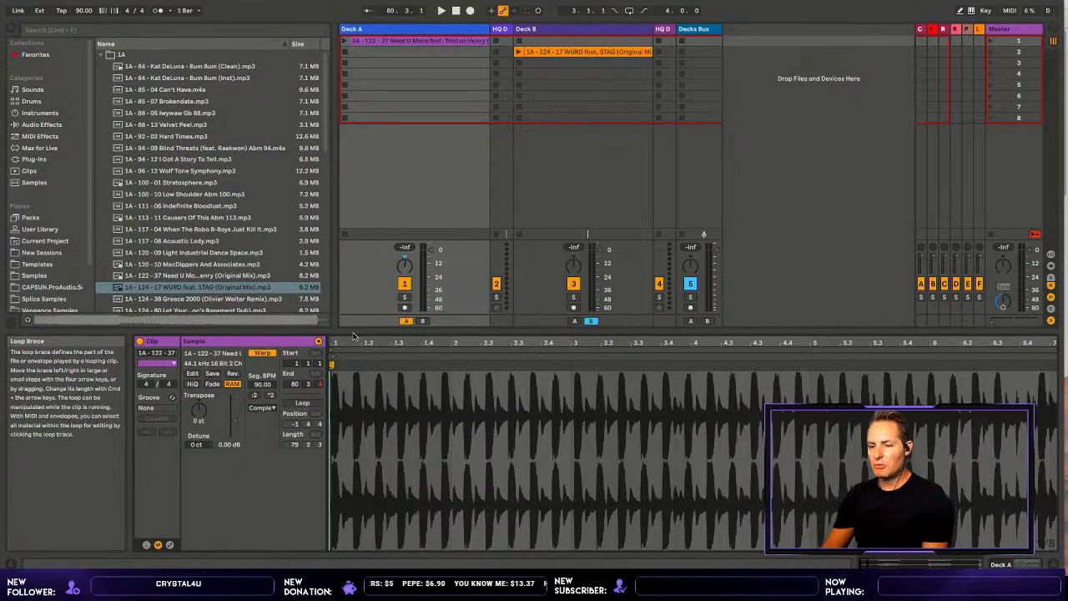
scroll(353, 336, up, 5)
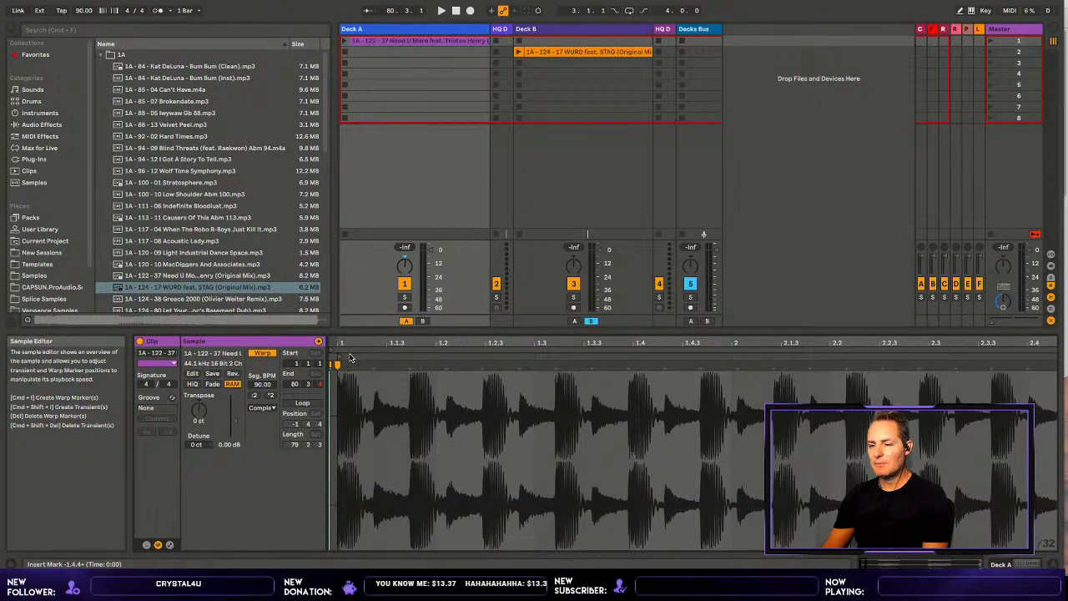
right_click(350, 357)
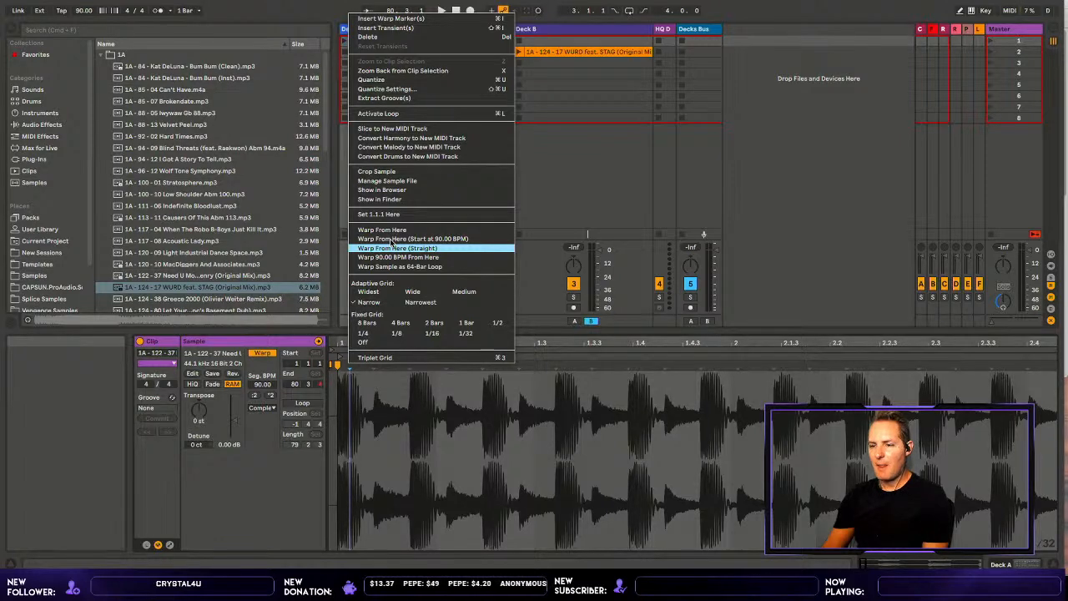
click(390, 245)
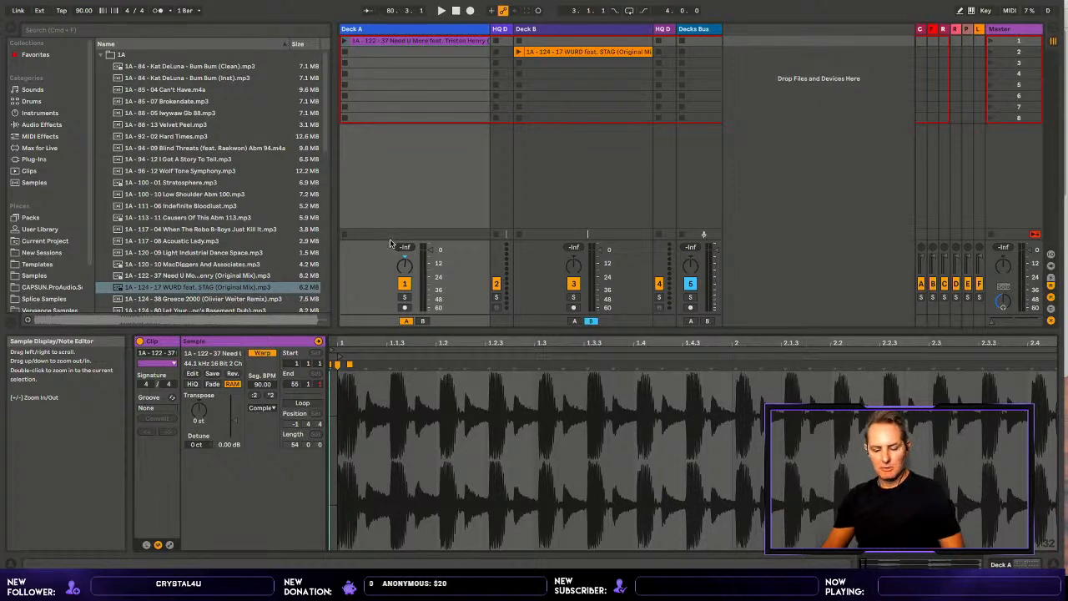
key(super+z)
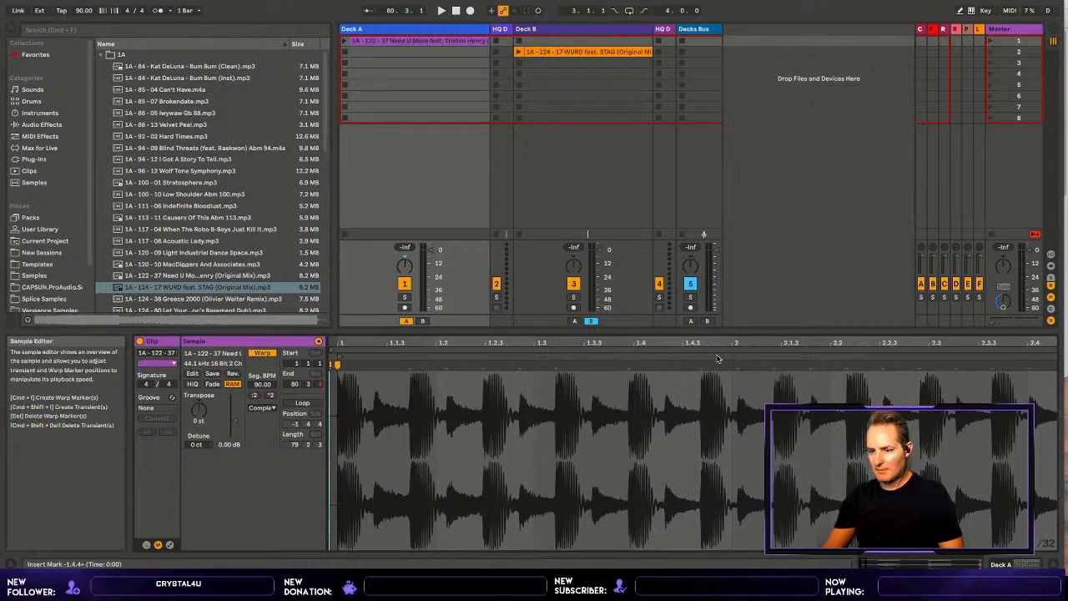
- Apply Warp From Here at the Deck A clip's 1.1.1 warp marker and resize the clip view
right_click(341, 358)
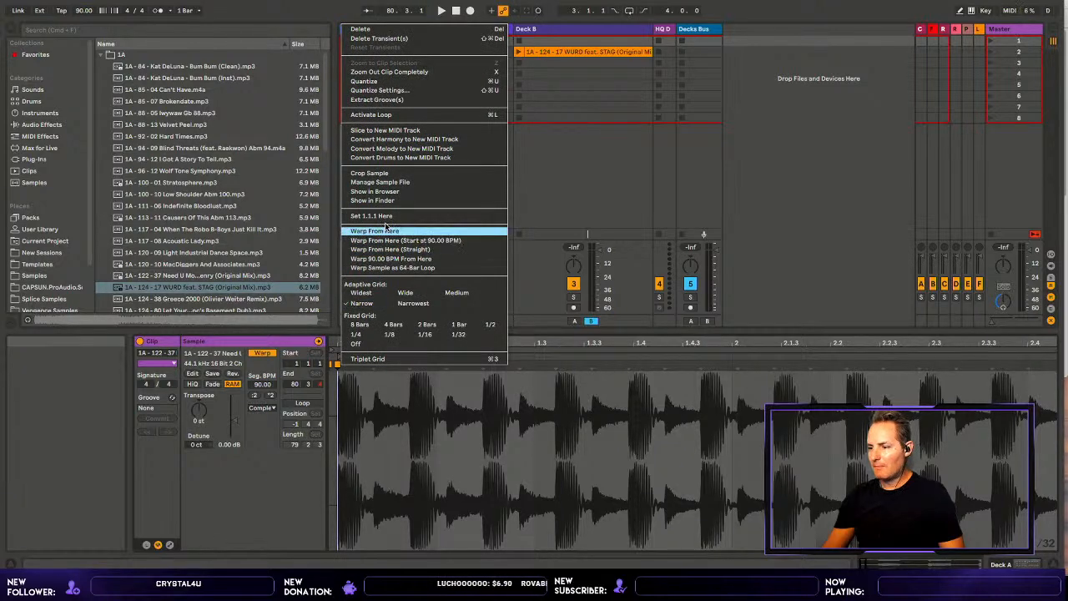
click(386, 231)
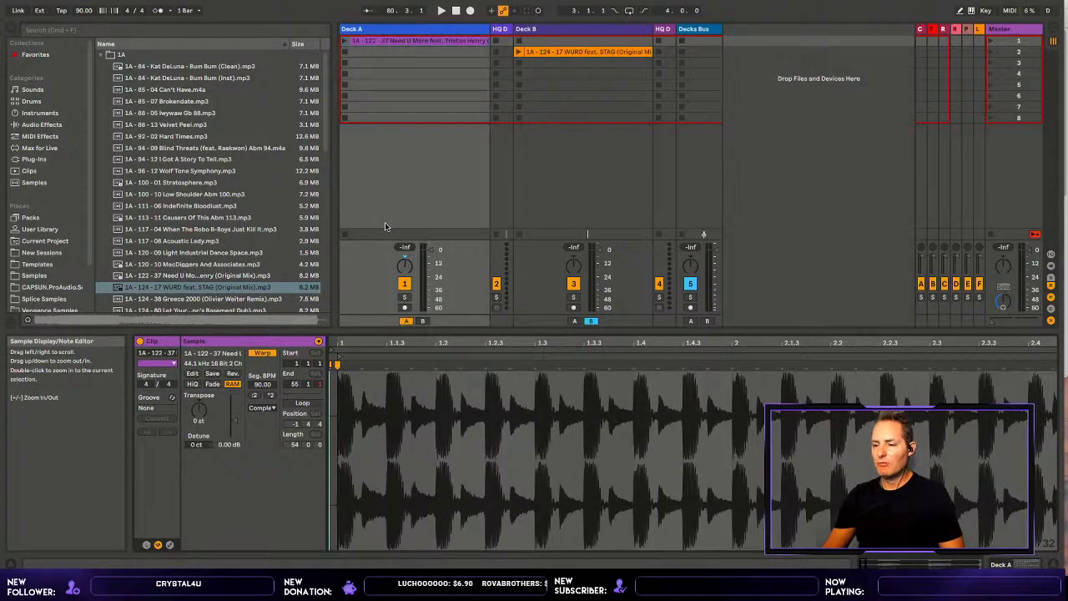
drag(384, 331, 385, 289)
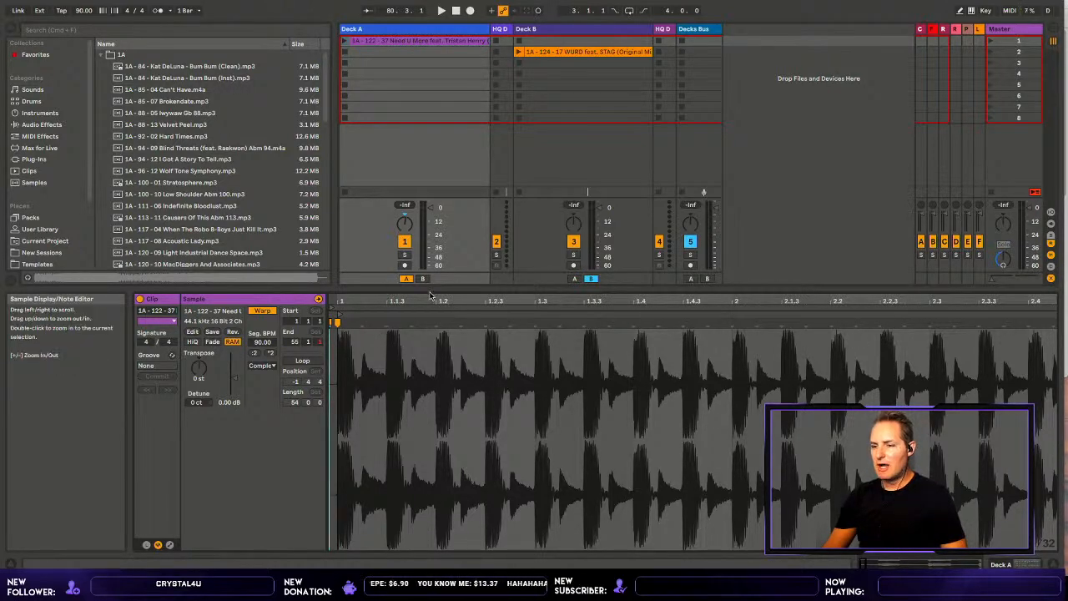
drag(431, 295, 366, 364)
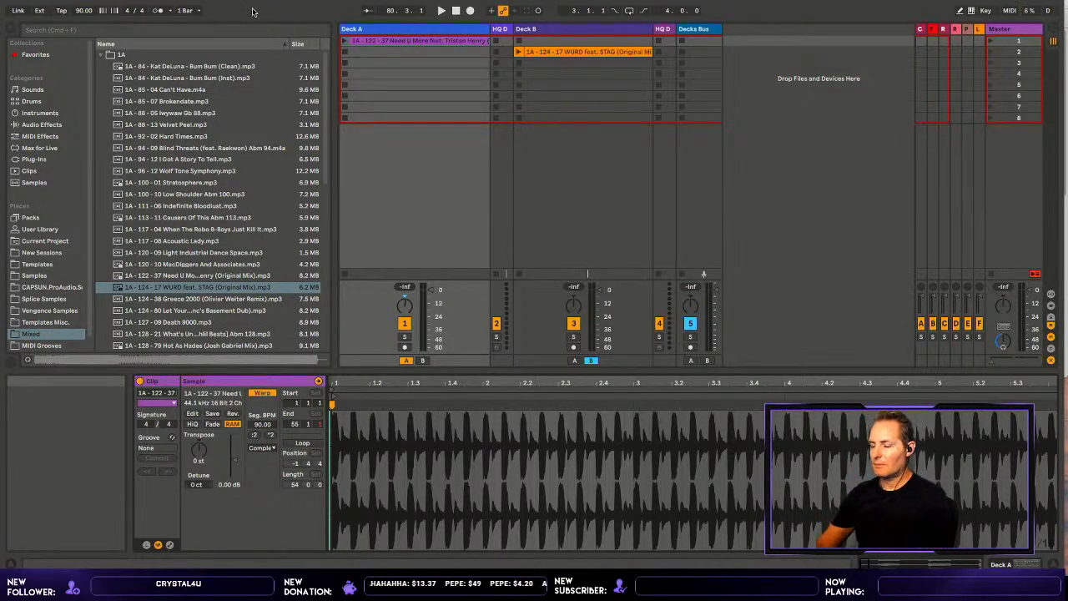
- Turn on the metronome and lower the Master track's preview/cue volume
click(158, 10)
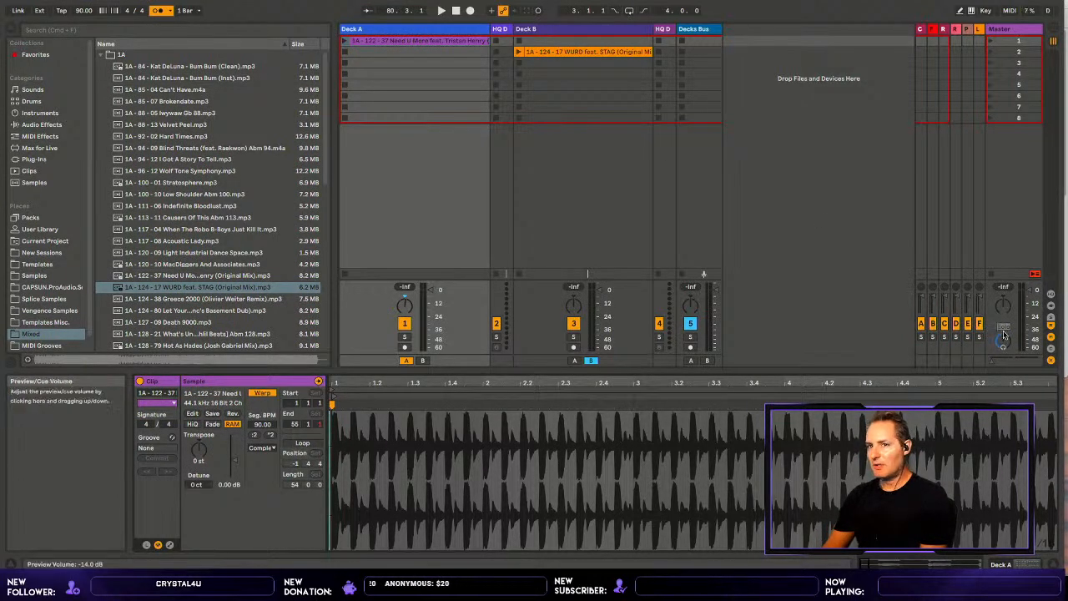
drag(1005, 334, 1005, 346)
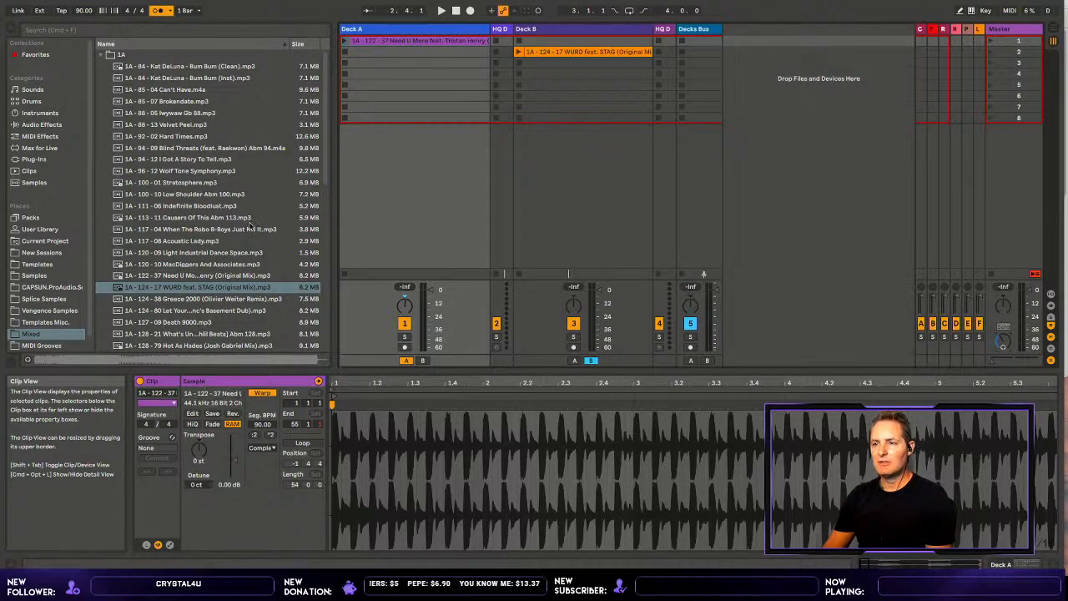
- Set the tempo to 122 BPM, enlarge the clip view and play the Deck A clip
click(387, 40)
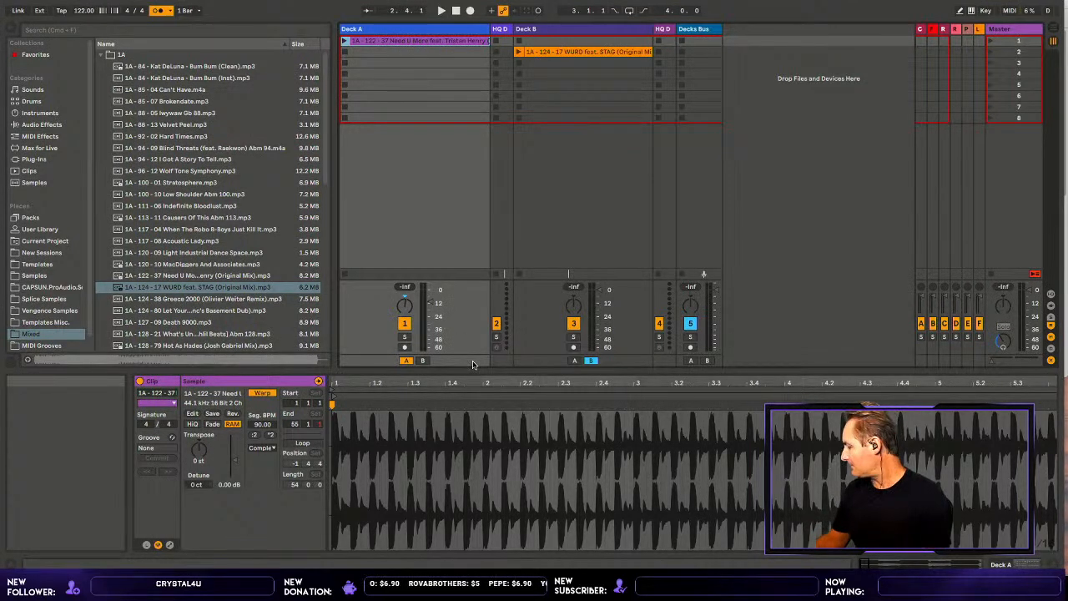
drag(472, 364, 464, 270)
key(space)
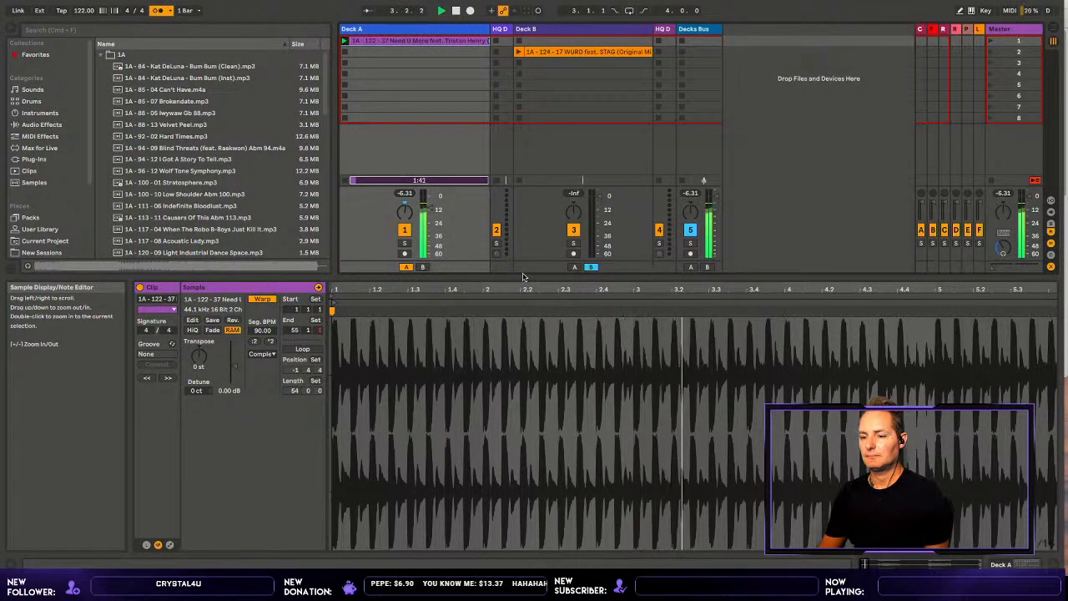
- Jump the Deck A clip's playback to bar 9 to check the warping against the metronome
key(minus)
key(minus)
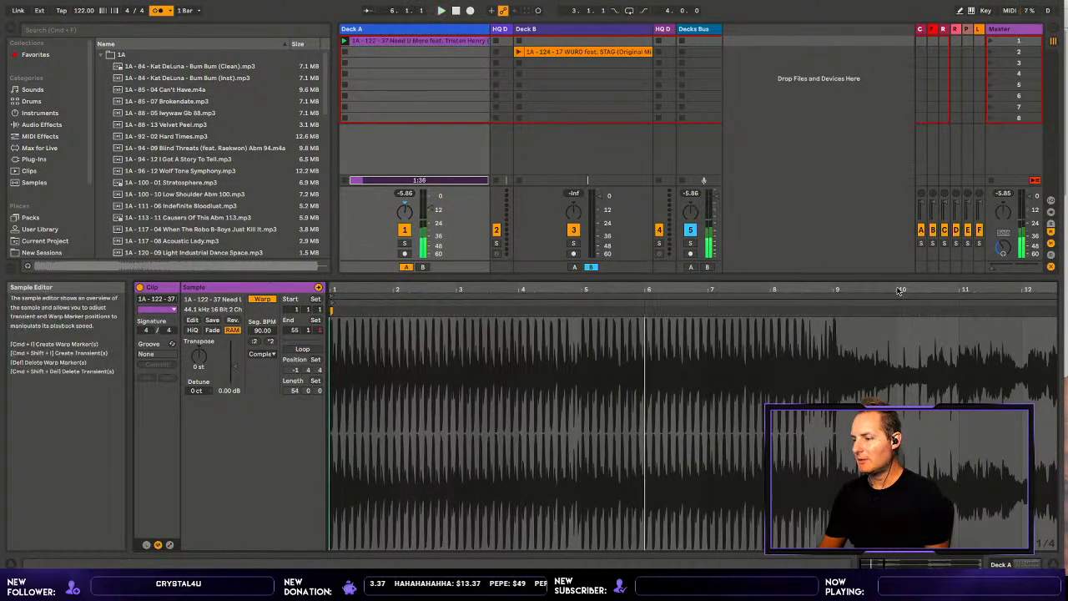
drag(830, 276, 632, 323)
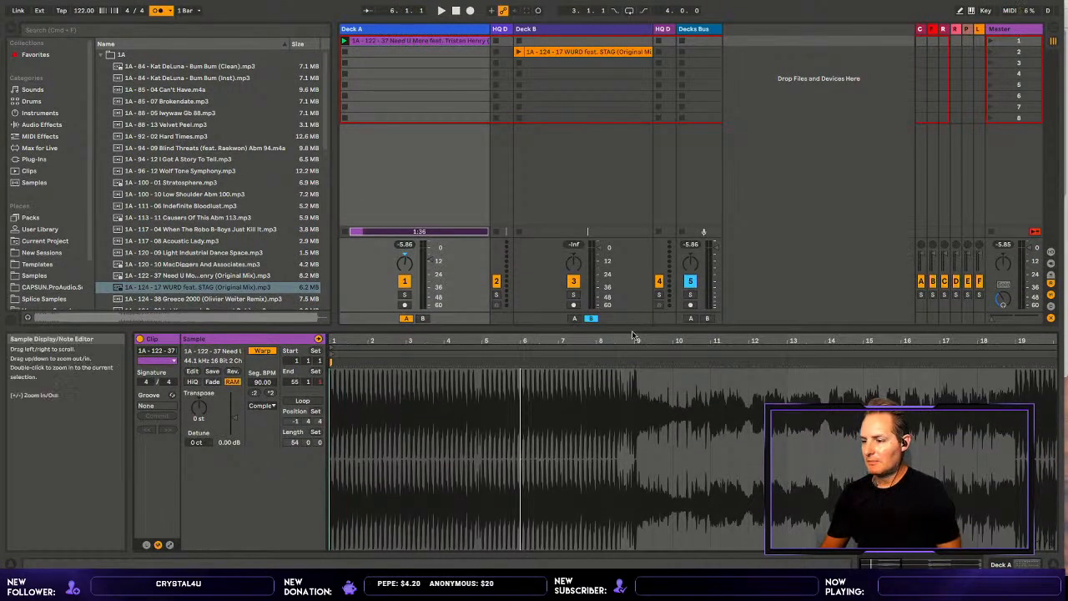
click(637, 343)
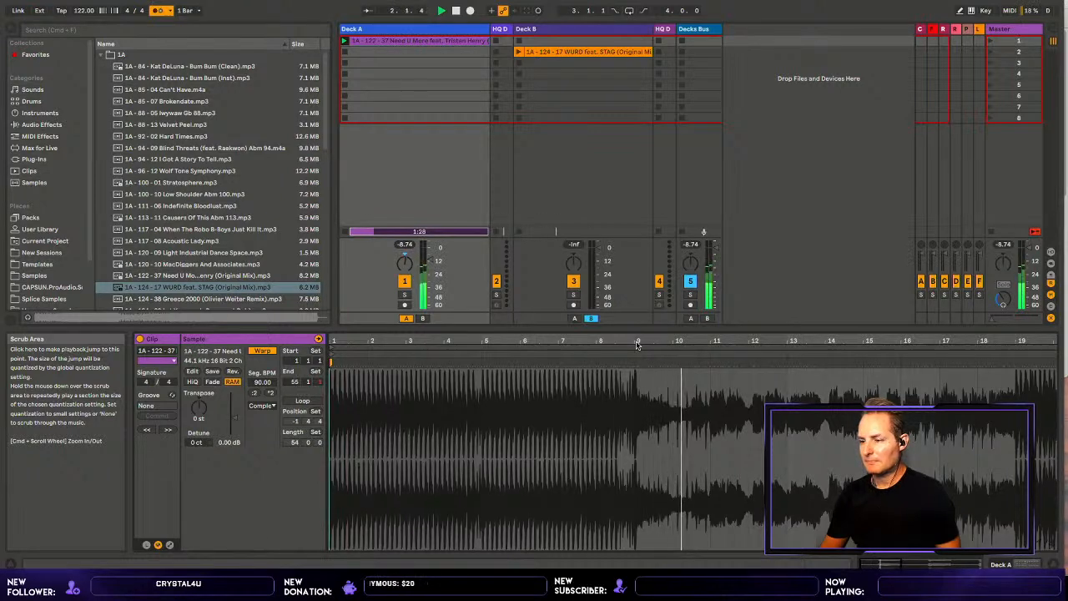
- Stop playback and undo the last two warp changes on the Deck A clip
key(space)
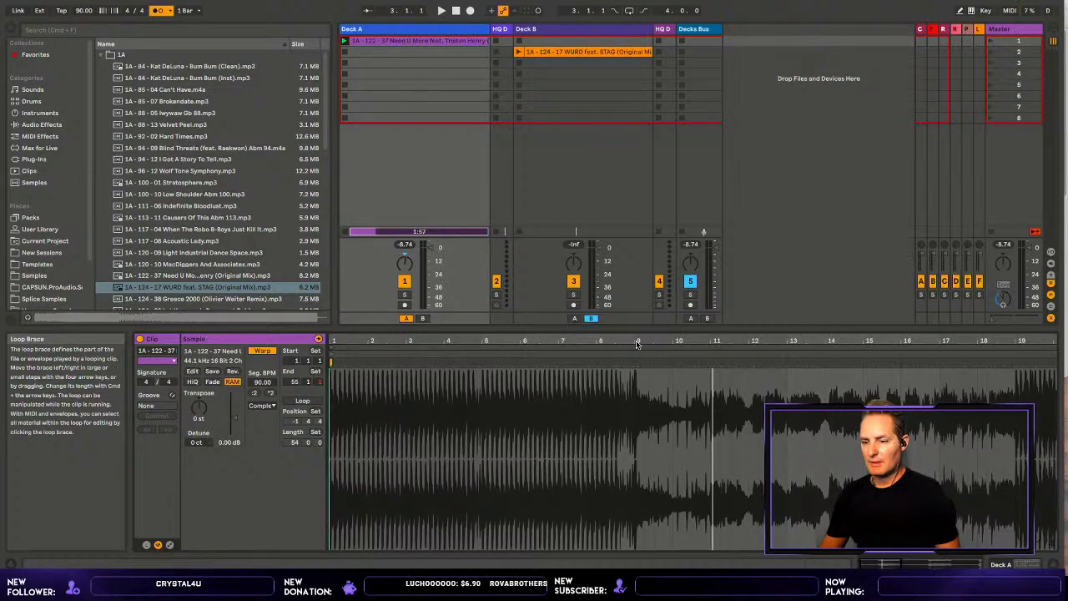
key(super+z)
key(super+z)
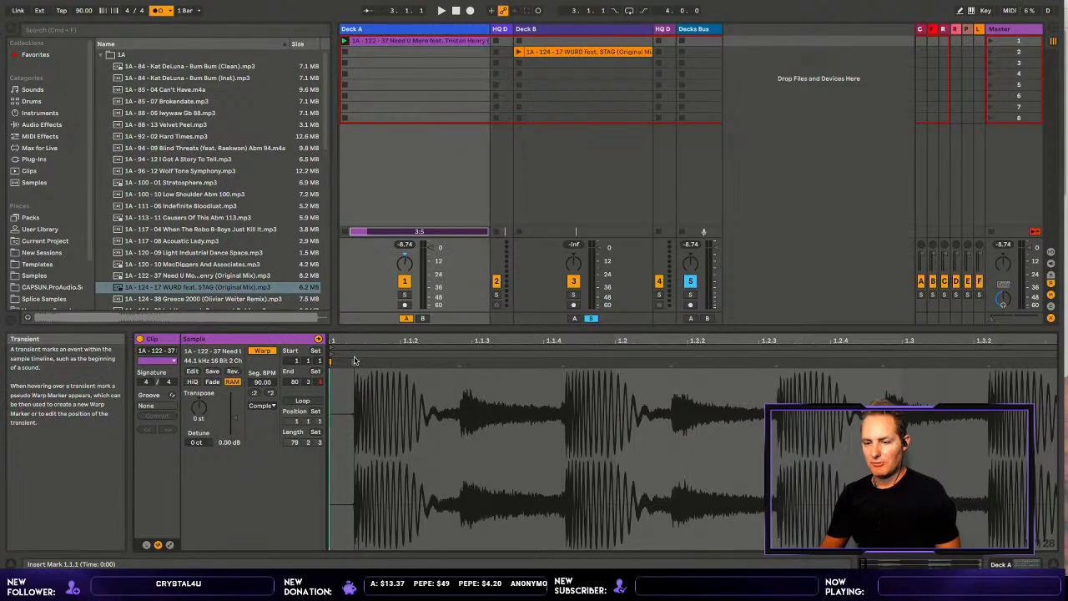
- Switch the Deck A clip's warping off and on again, and set 1.1.1 at its first transient
click(264, 350)
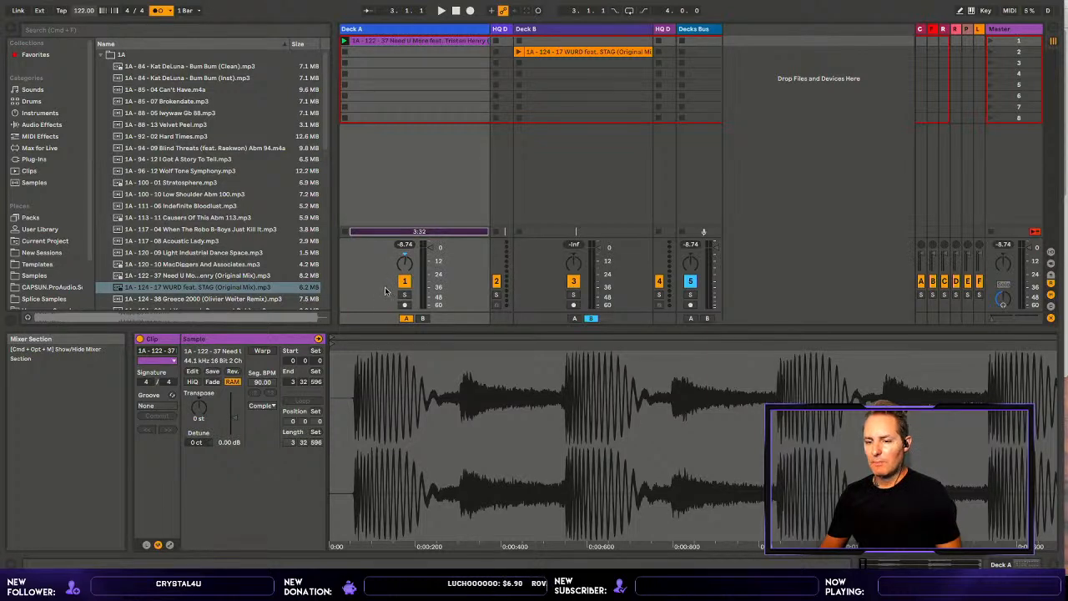
click(260, 349)
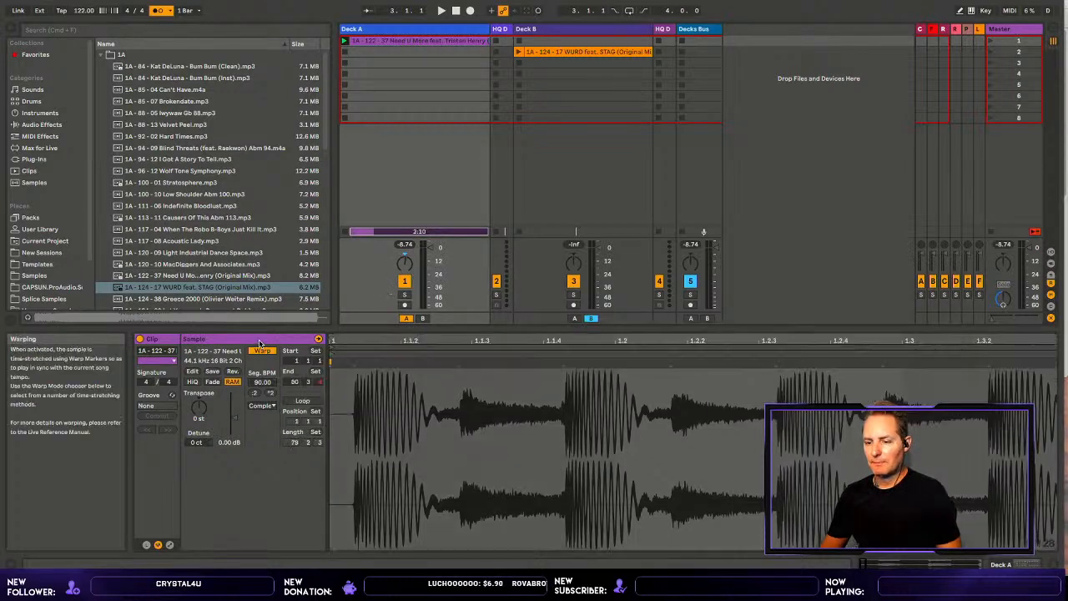
right_click(357, 359)
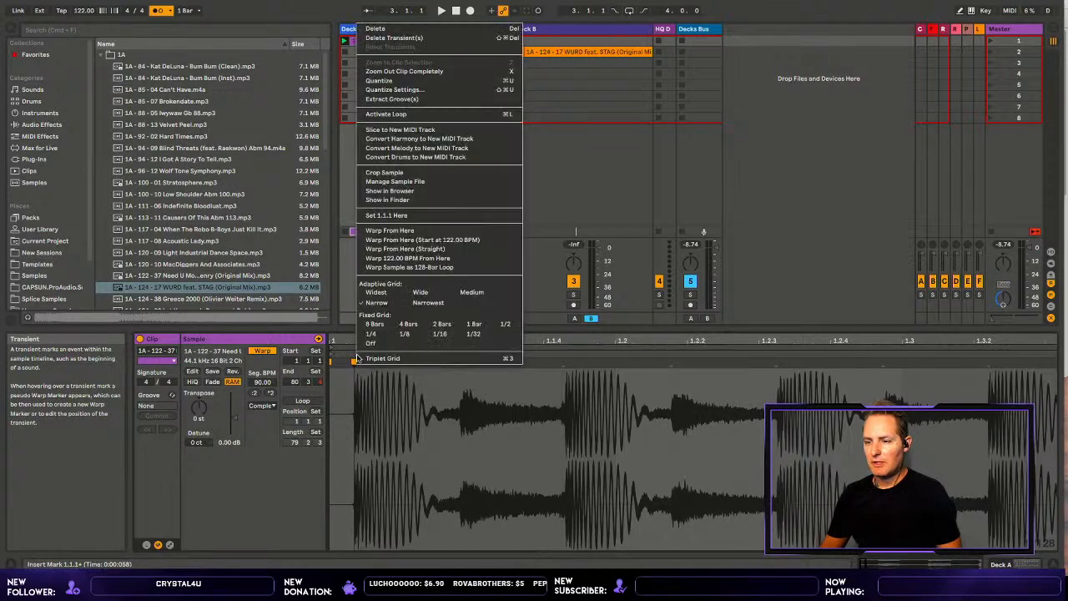
click(391, 204)
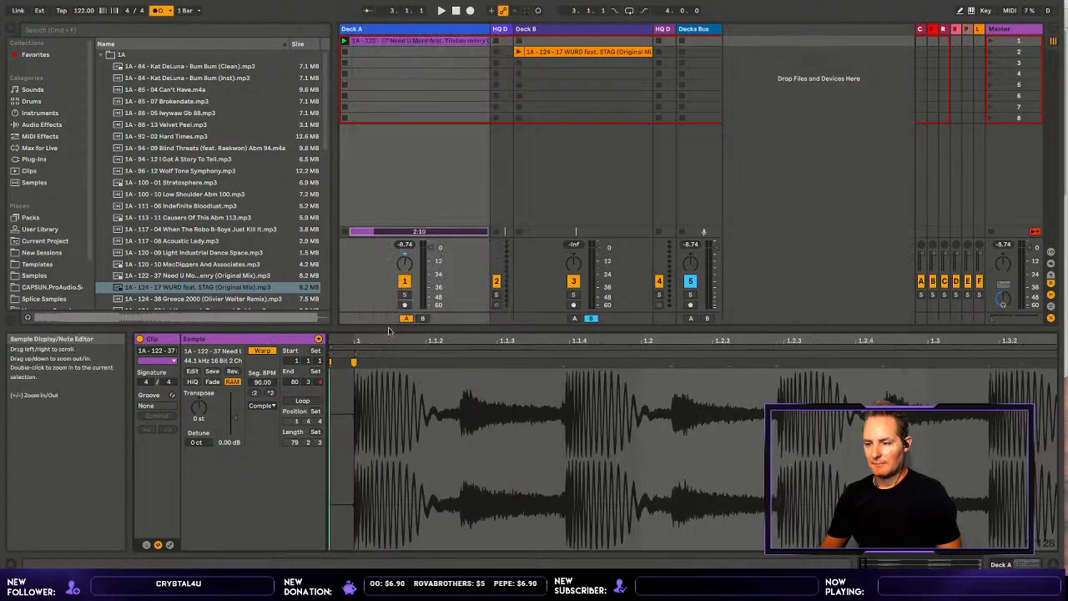
- Apply Warp From Here (Straight) at the Deck A clip's 1.1.1 warp marker and play it briefly
key(space)
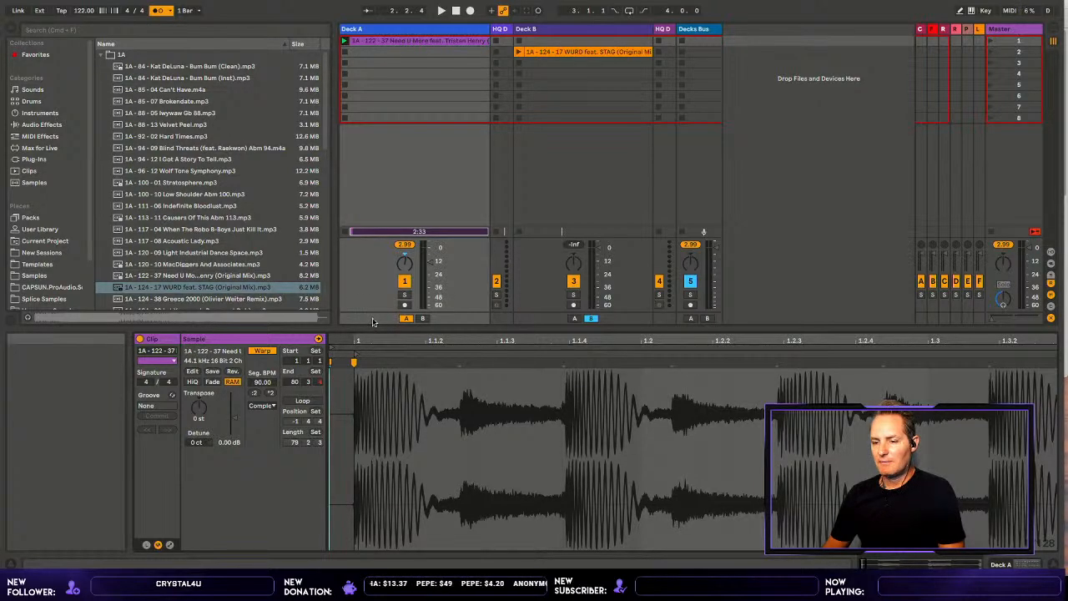
drag(373, 325, 365, 354)
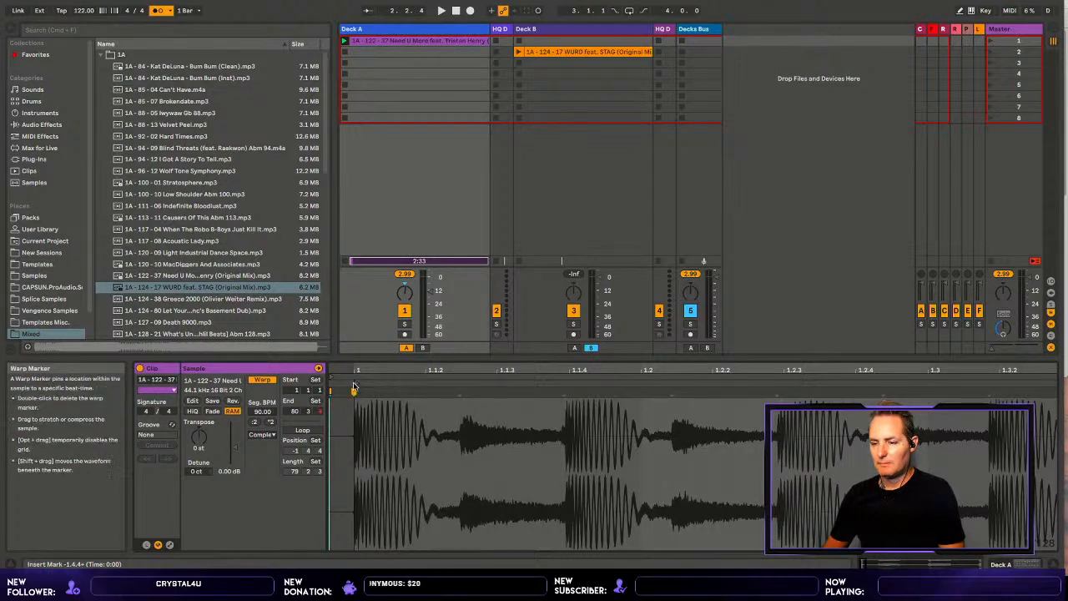
right_click(355, 384)
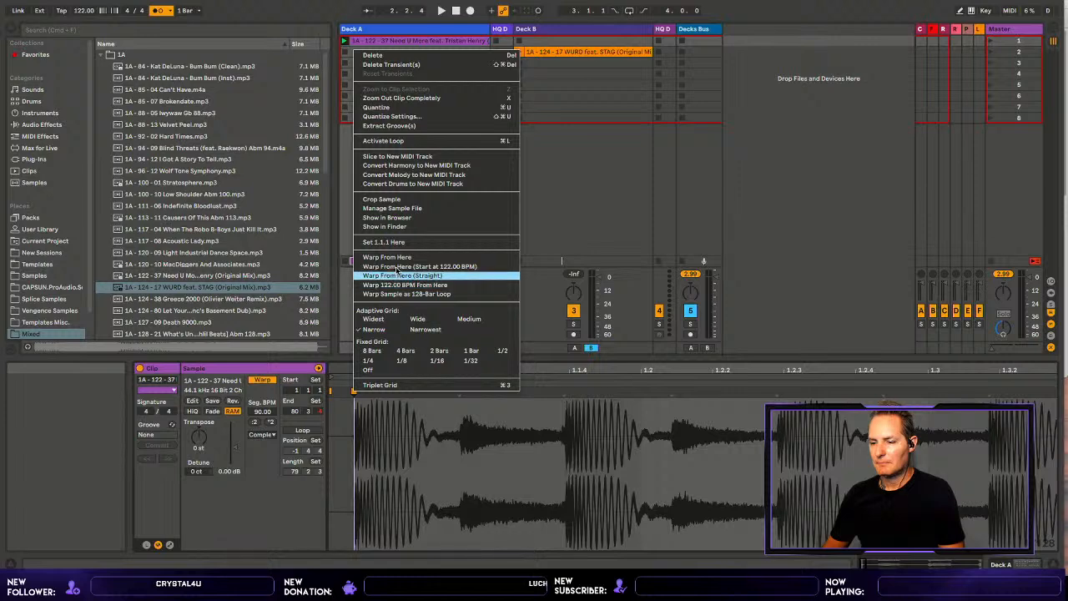
click(399, 274)
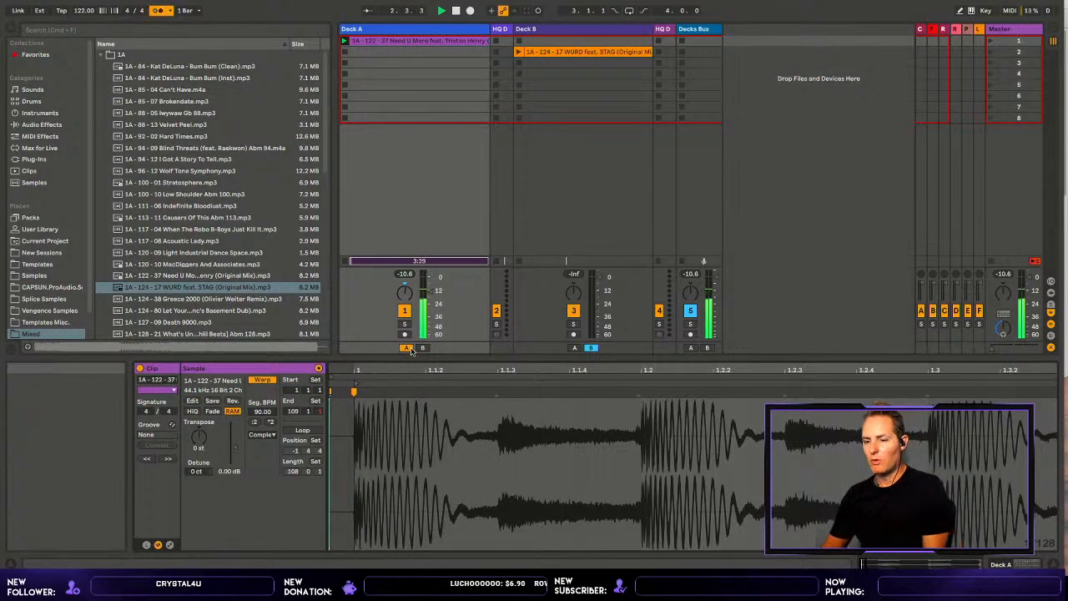
key(space)
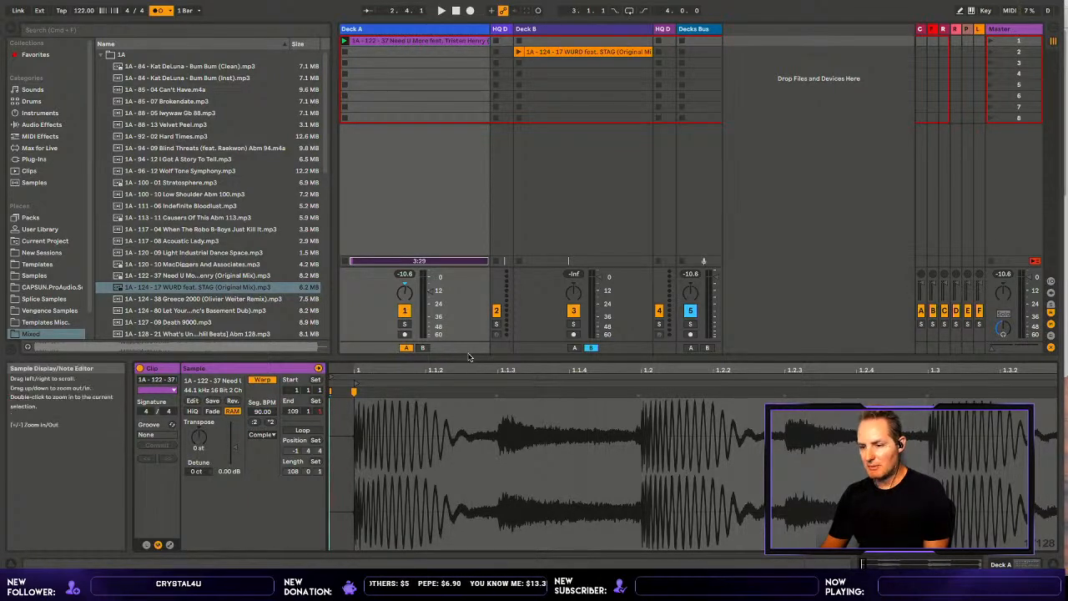
- Play the Deck A clip's opening bars to check the straight warping against the metronome
right_click(356, 389)
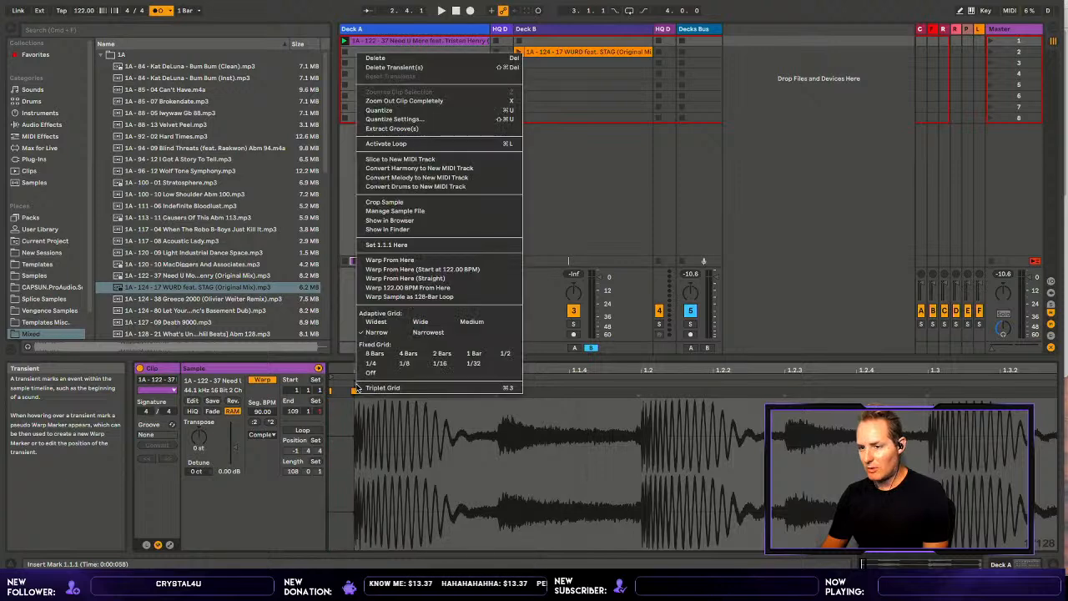
click(542, 359)
drag(541, 369, 351, 358)
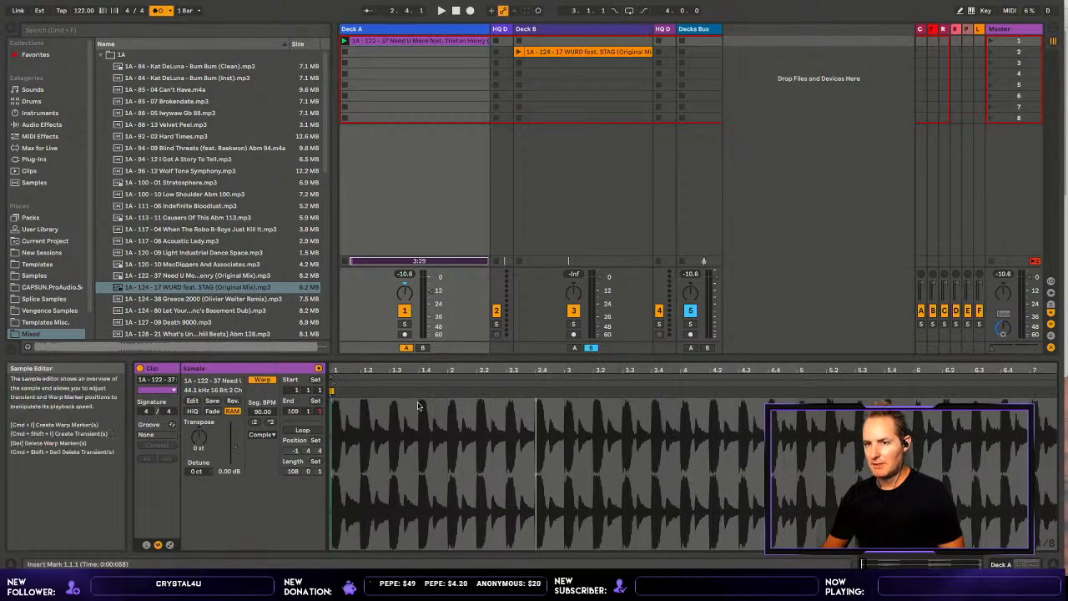
key(space)
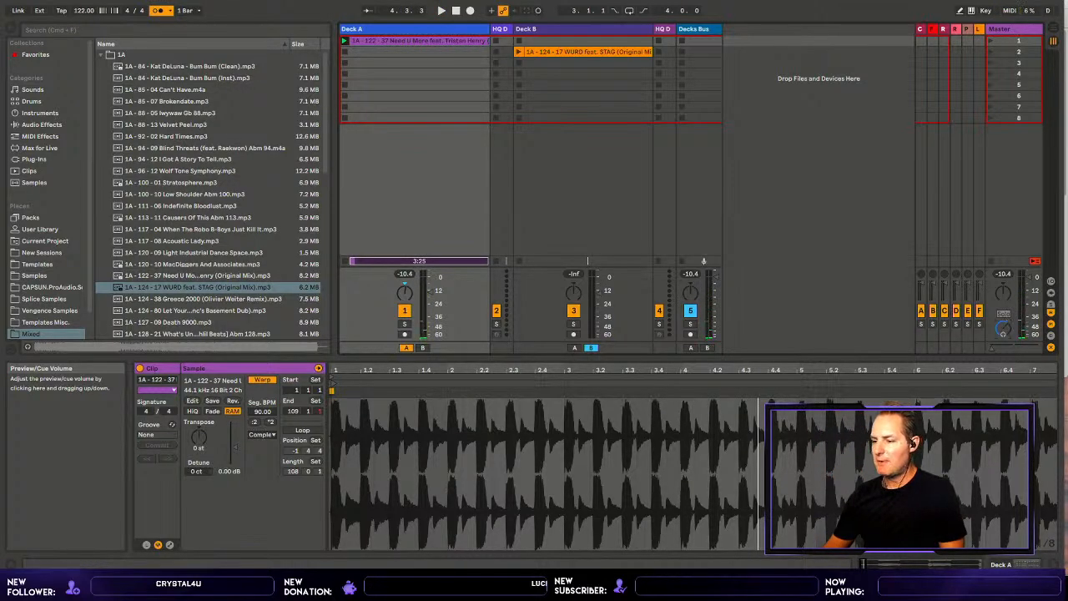
- With global quantization at 1 Bar, jump the Deck A clip's playback to bar 81 to check the warping, and stop
drag(576, 360, 577, 362)
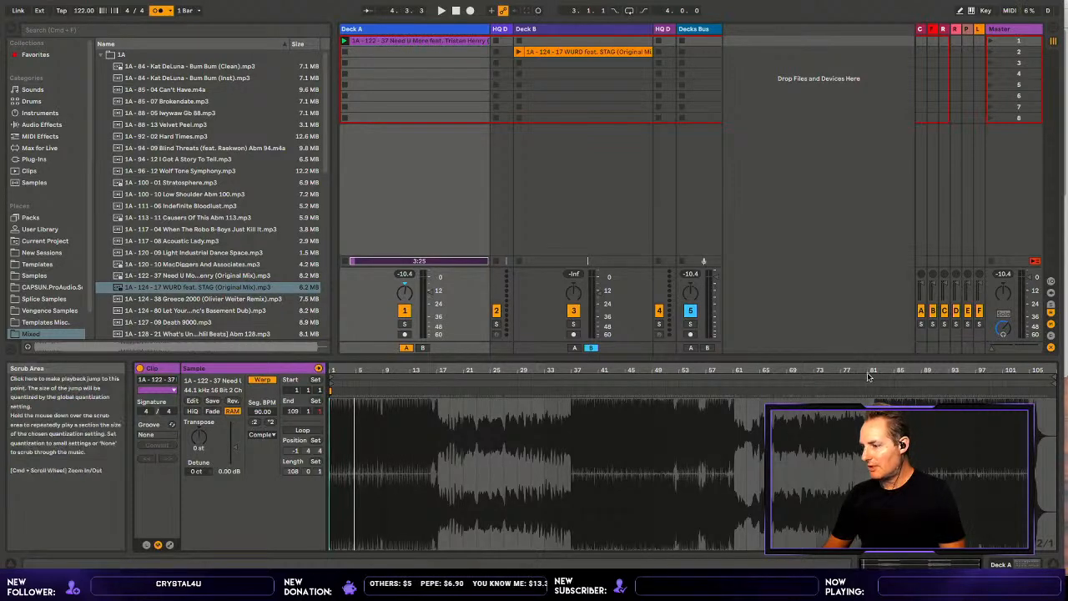
drag(874, 360, 867, 377)
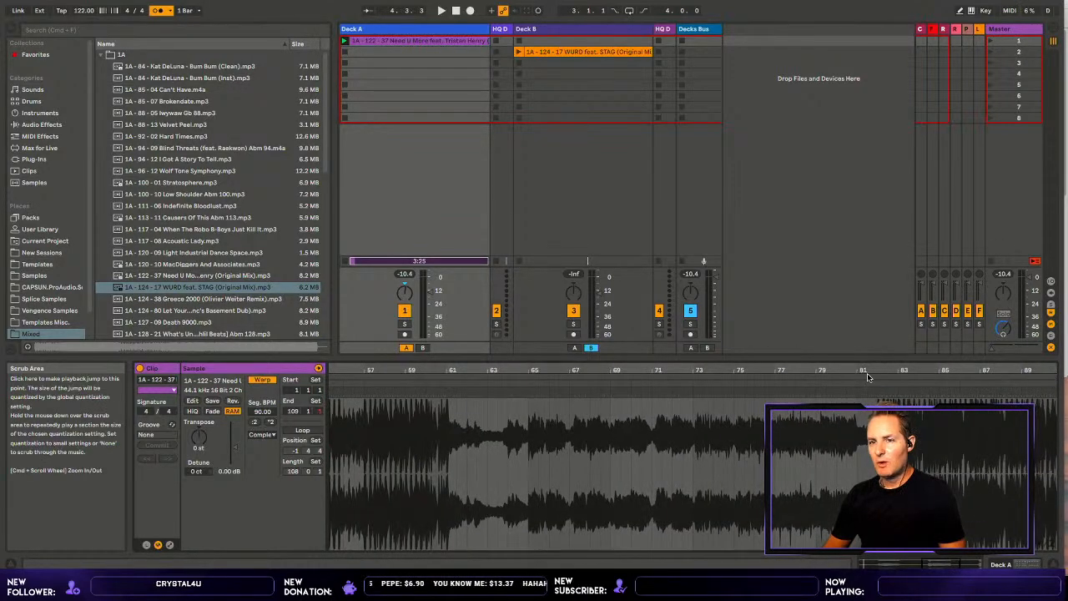
click(186, 10)
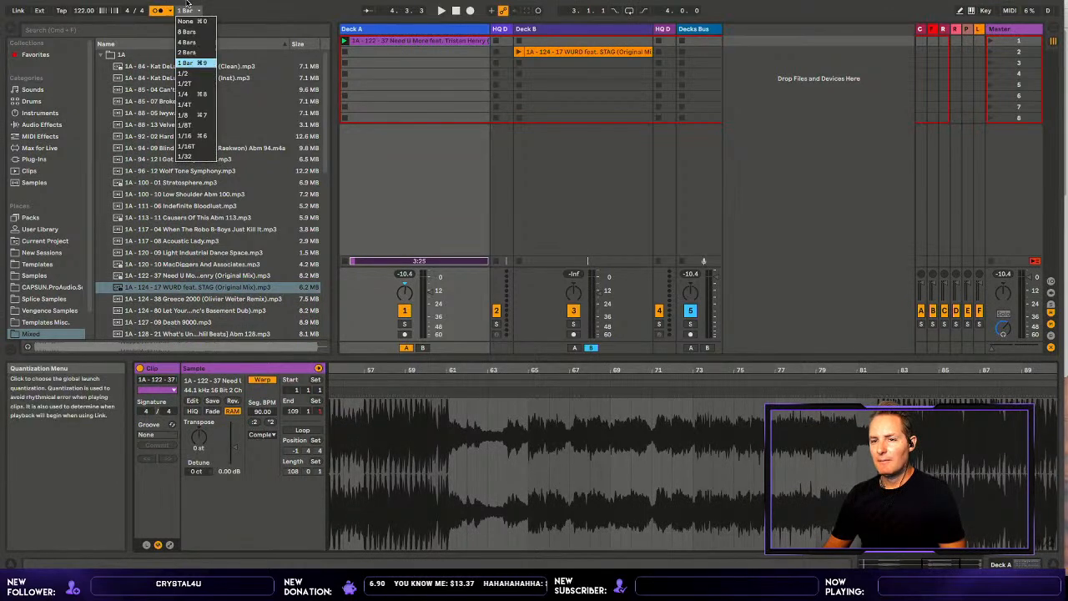
click(191, 63)
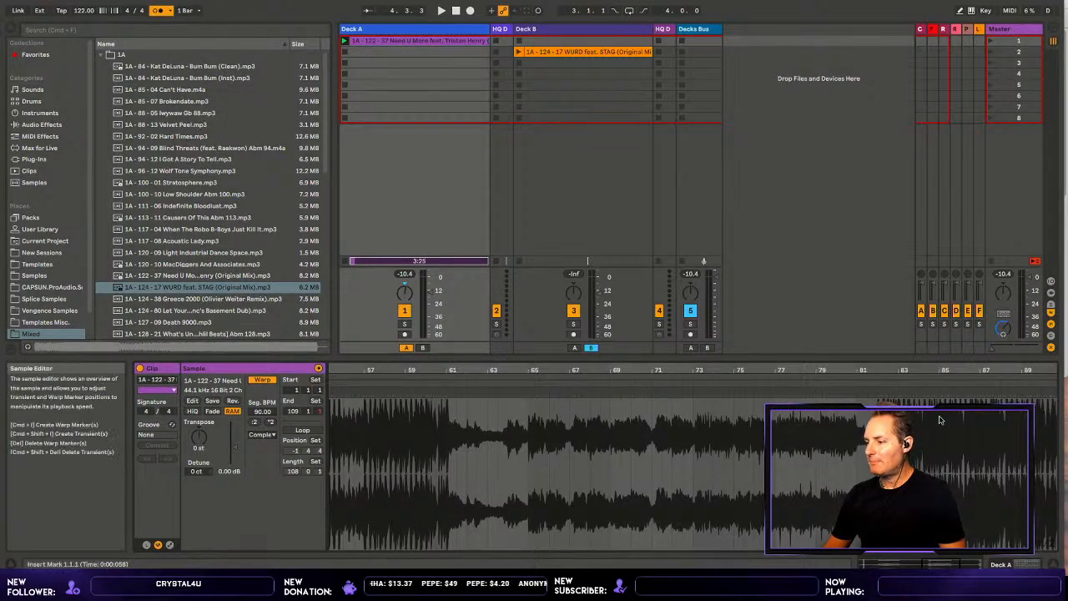
click(863, 378)
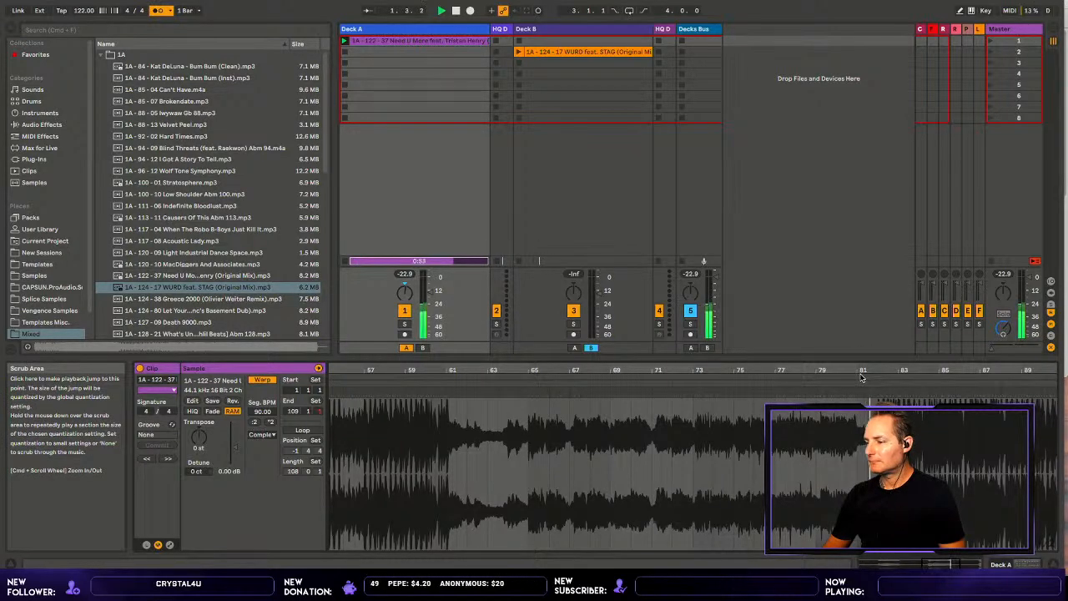
drag(866, 362, 866, 372)
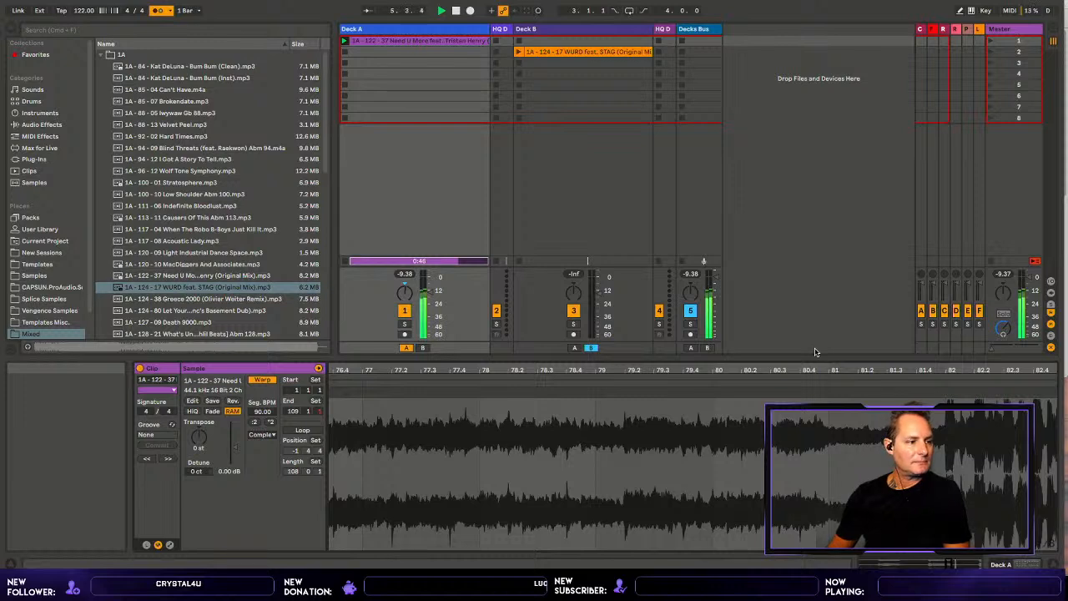
key(space)
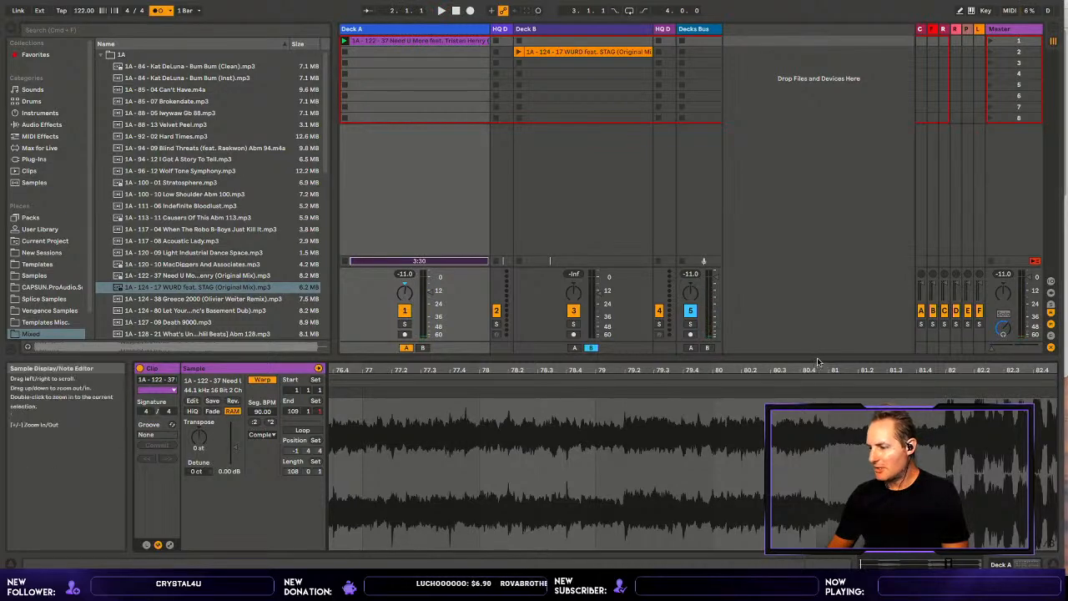
- Jump the Deck A clip's playback to bar 89 to check the timing near its end, and stop
drag(820, 366, 820, 359)
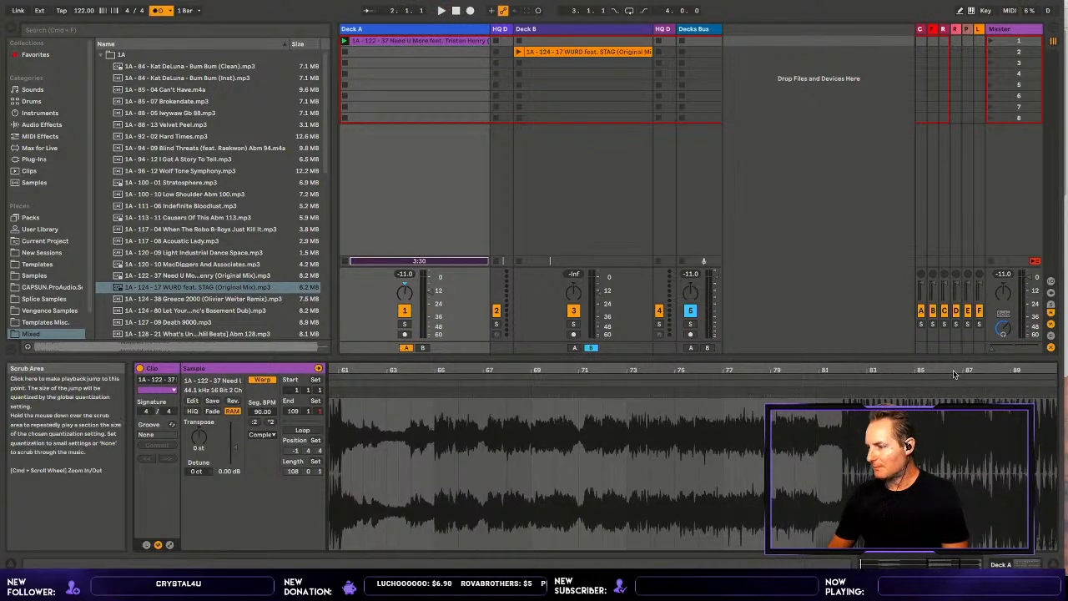
click(1014, 373)
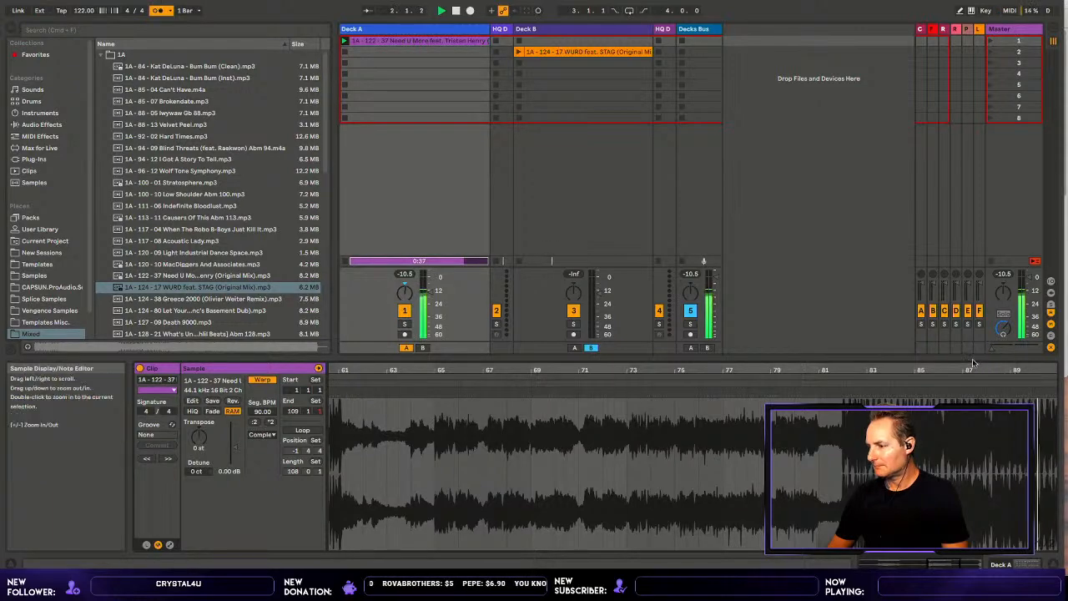
drag(937, 359, 934, 323)
key(space)
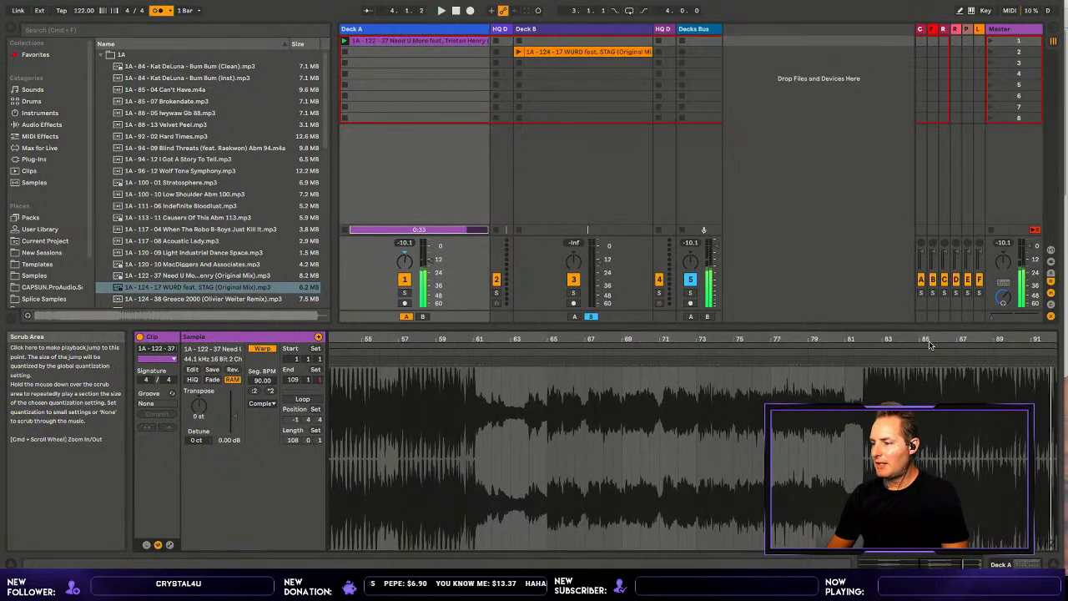
drag(833, 373, 836, 326)
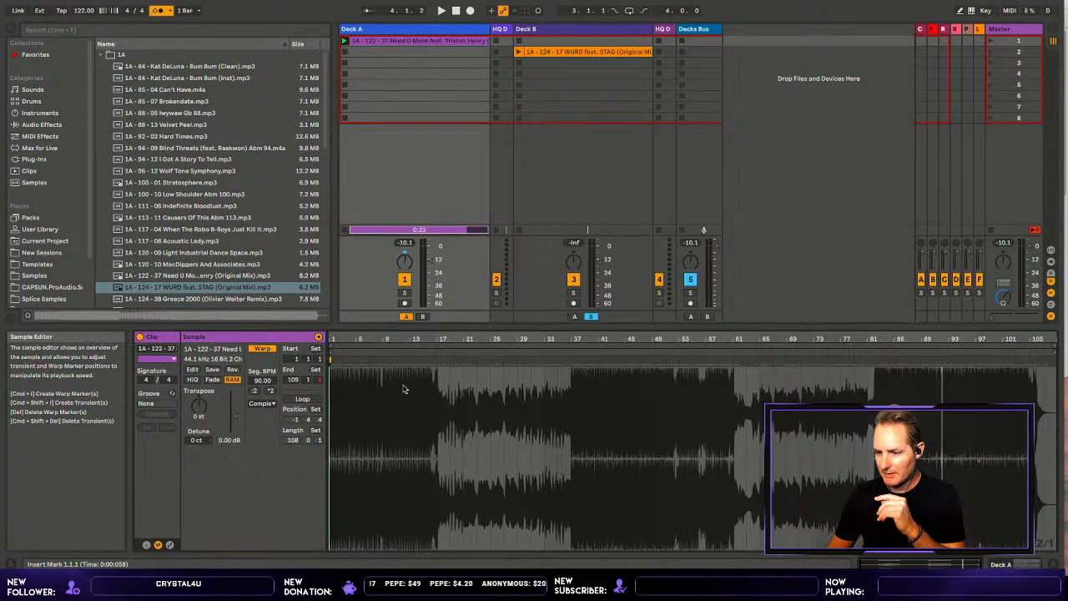
scroll(359, 345, up, 8)
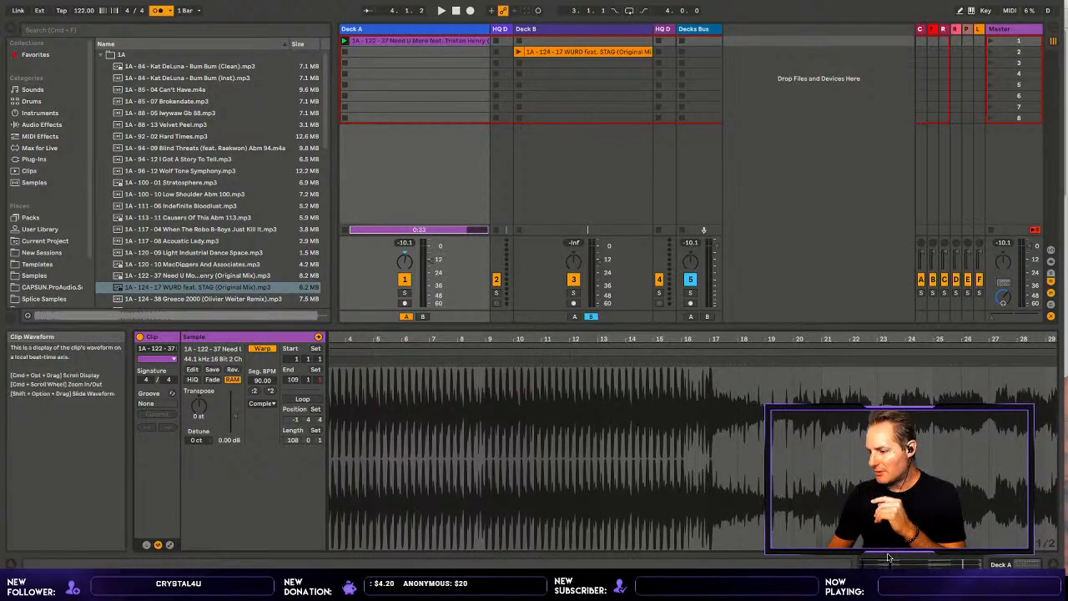
mouse_move(888, 564)
mouse_down()
mouse_move(895, 559)
mouse_move(881, 558)
mouse_up()
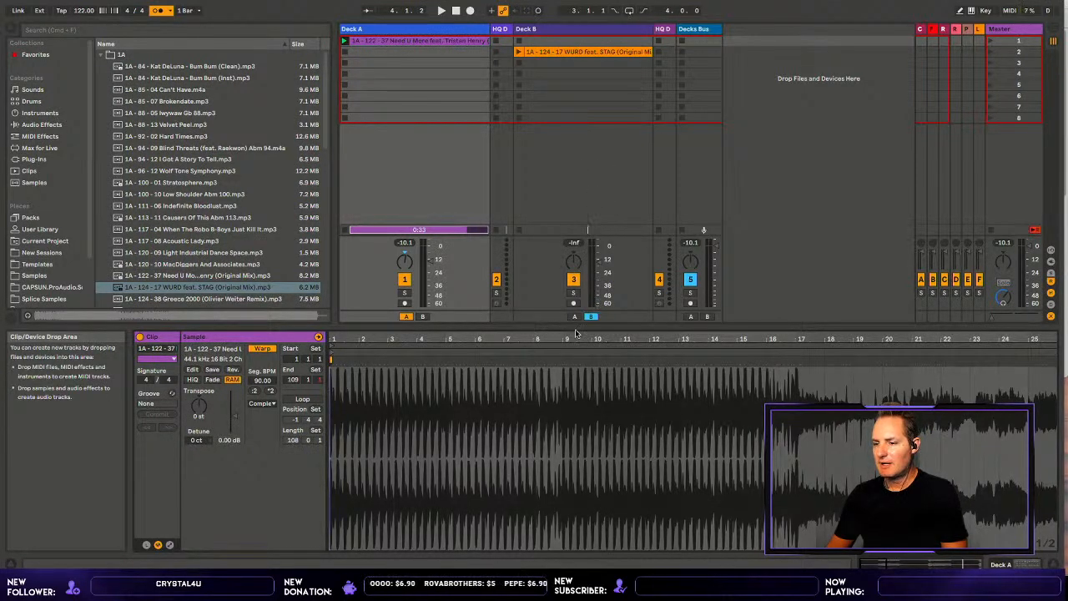
drag(574, 334, 561, 328)
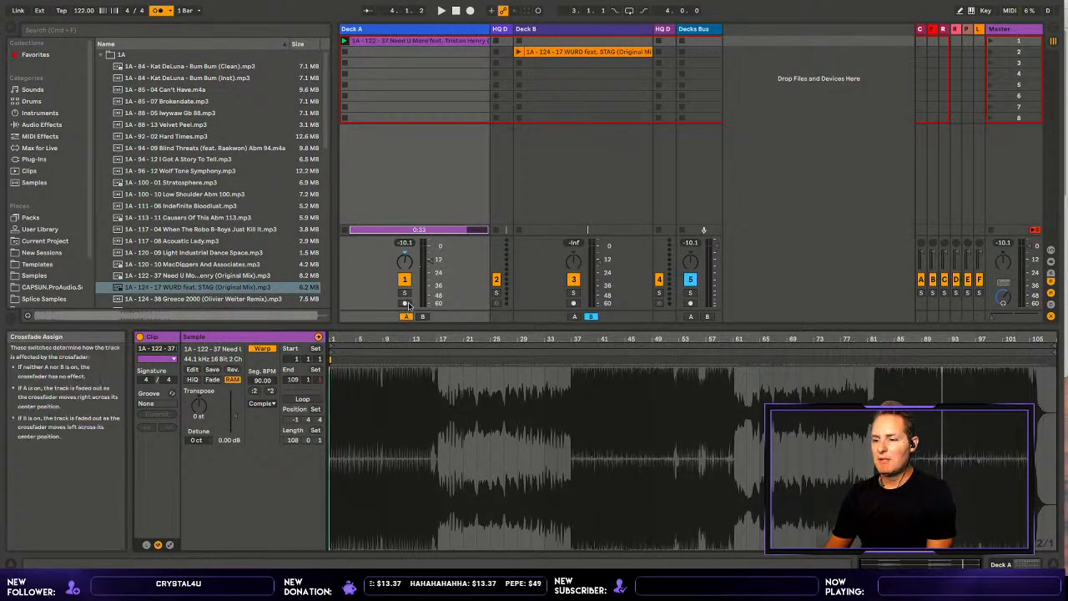
drag(408, 318, 405, 364)
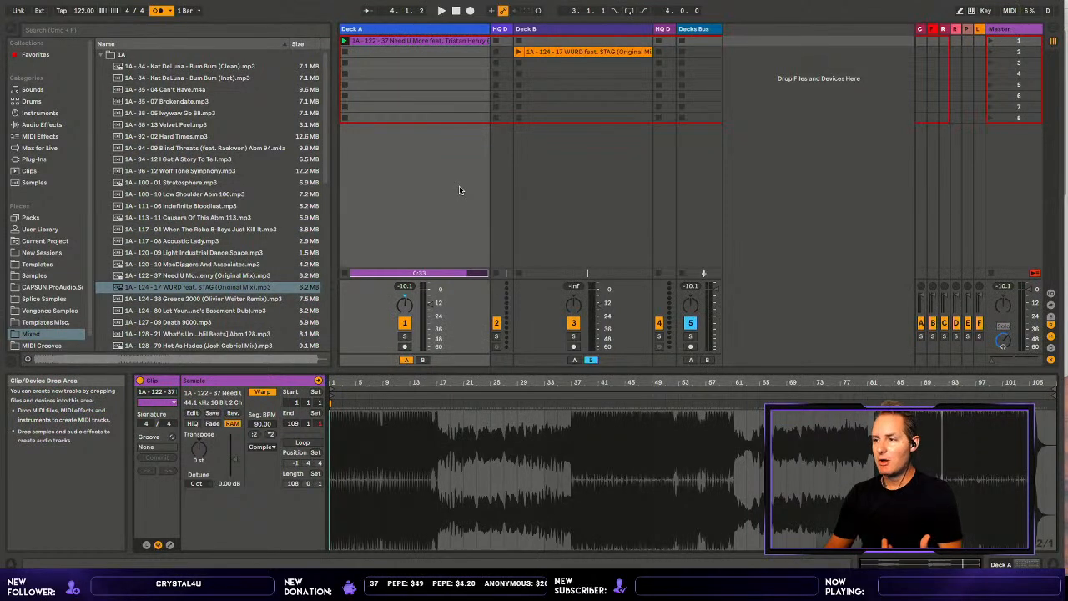
- Open the Deck B clip in an enlarged clip view and turn on warping in Complex mode
click(583, 50)
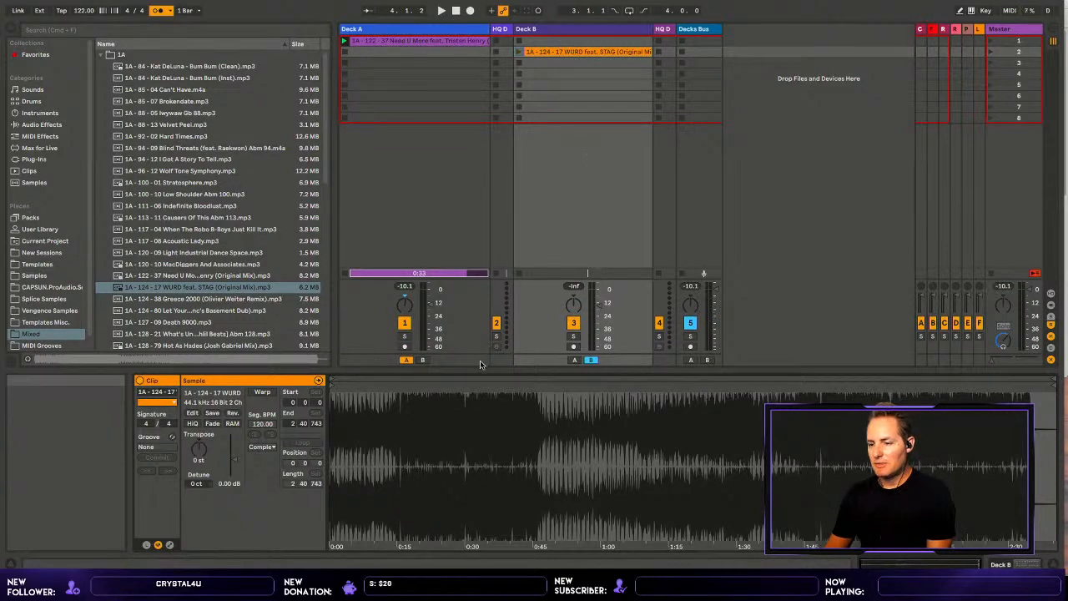
drag(482, 363, 464, 264)
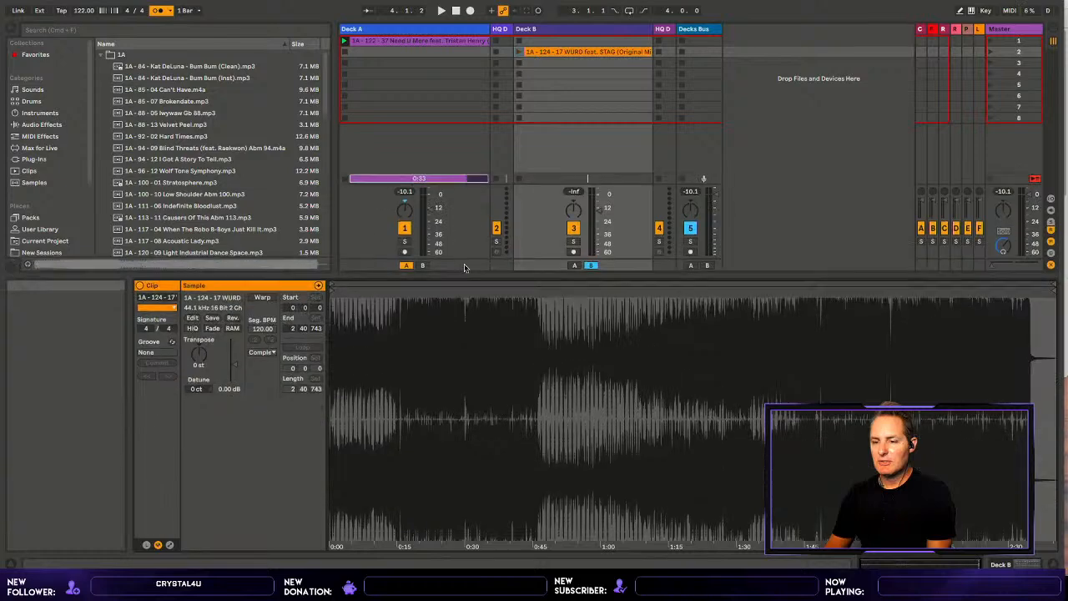
click(262, 297)
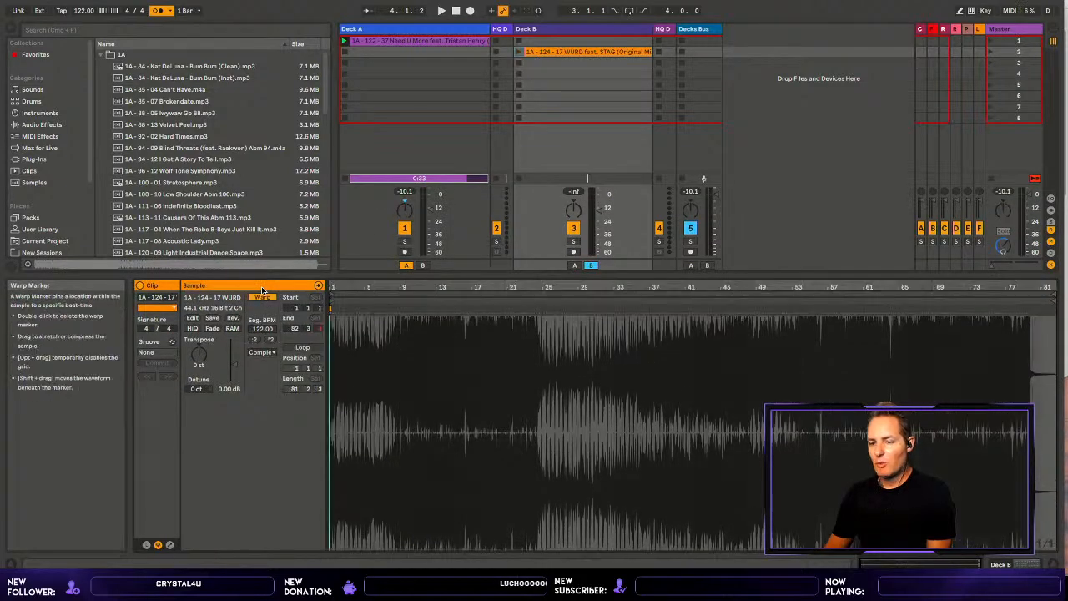
click(262, 349)
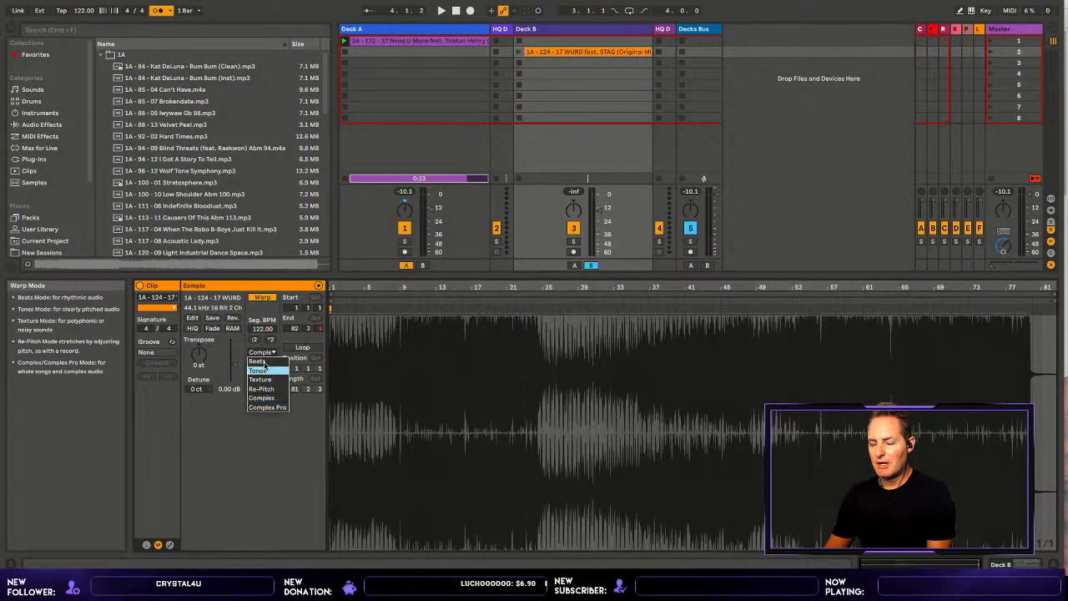
click(264, 407)
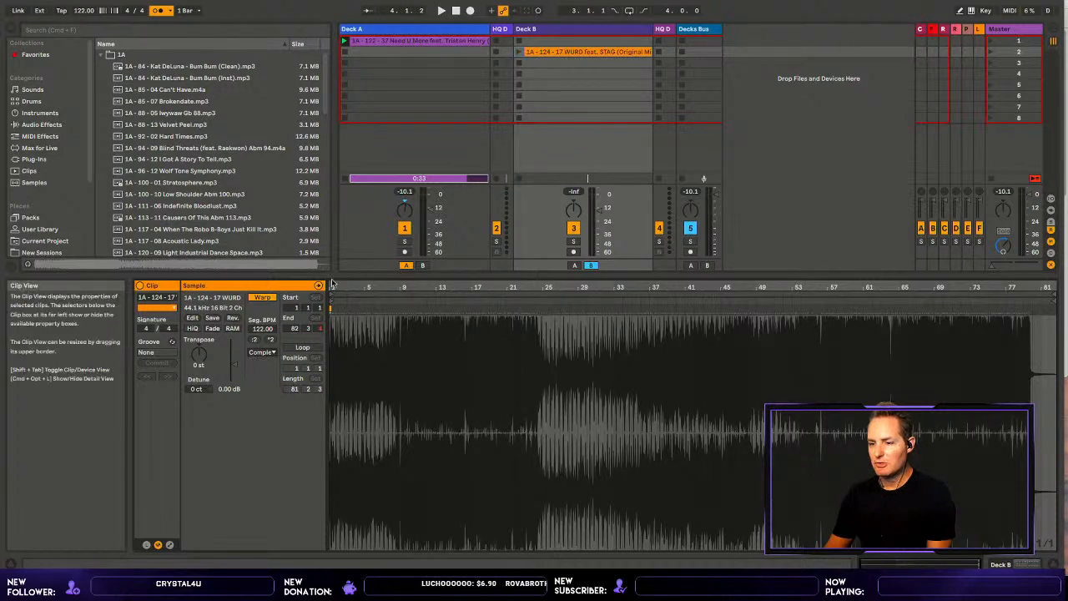
drag(340, 280, 341, 315)
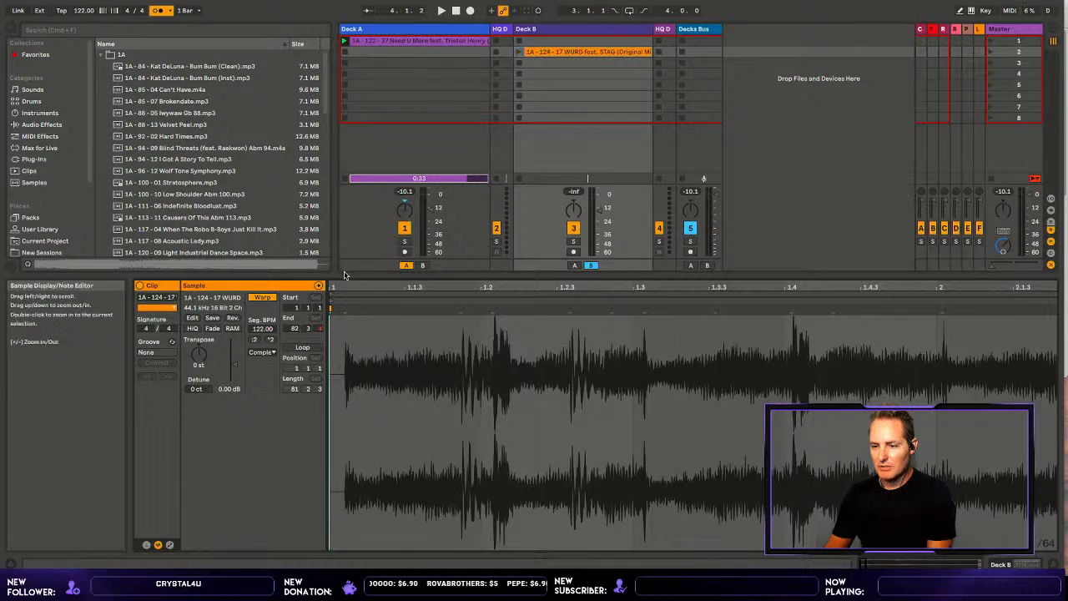
drag(349, 279, 351, 276)
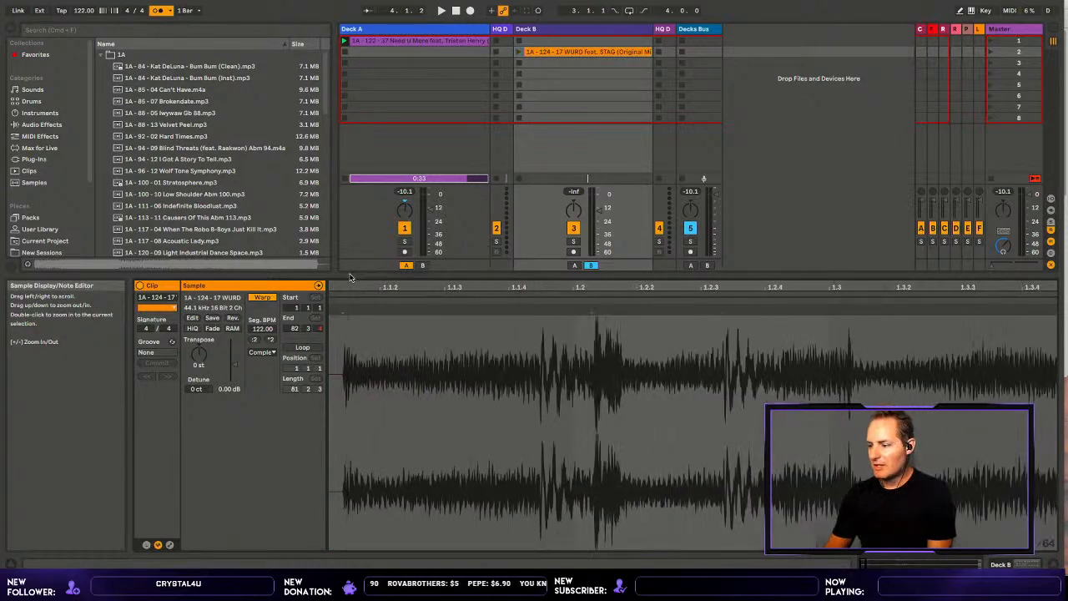
mouse_move(1066, 573)
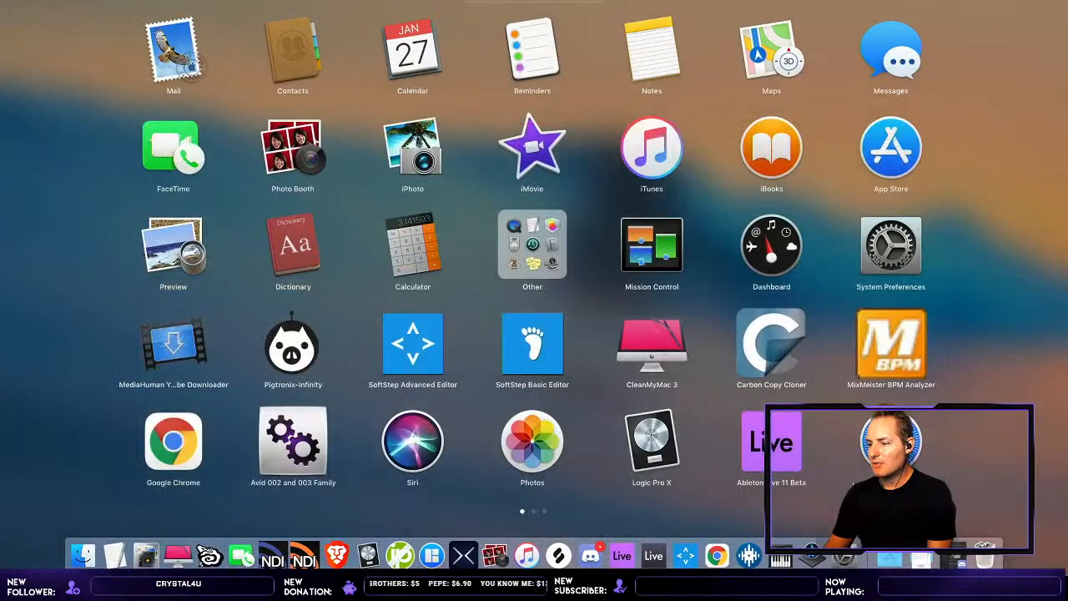
click(772, 451)
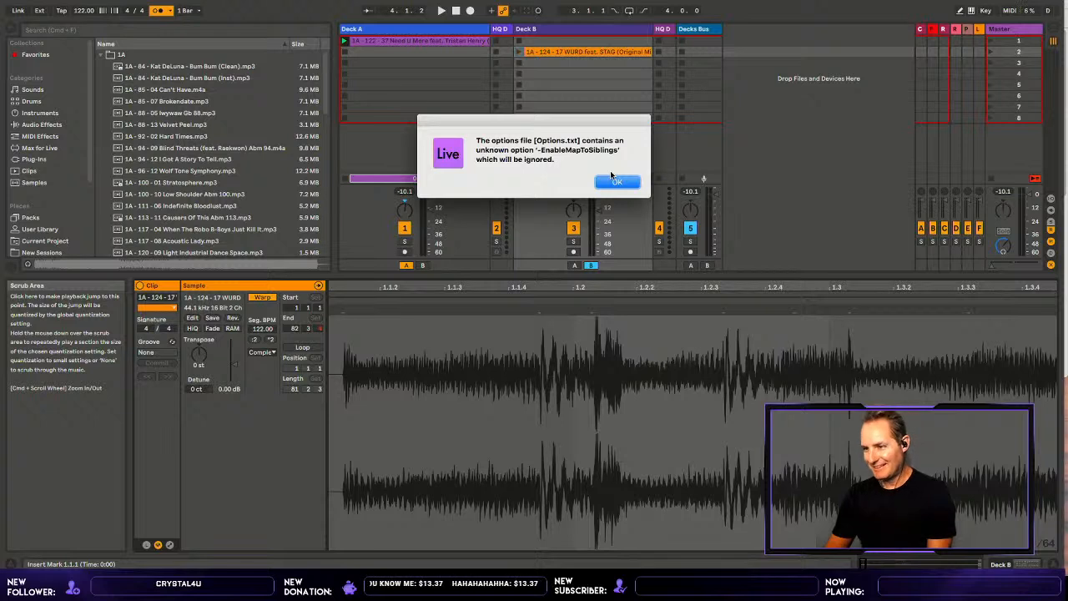
click(611, 177)
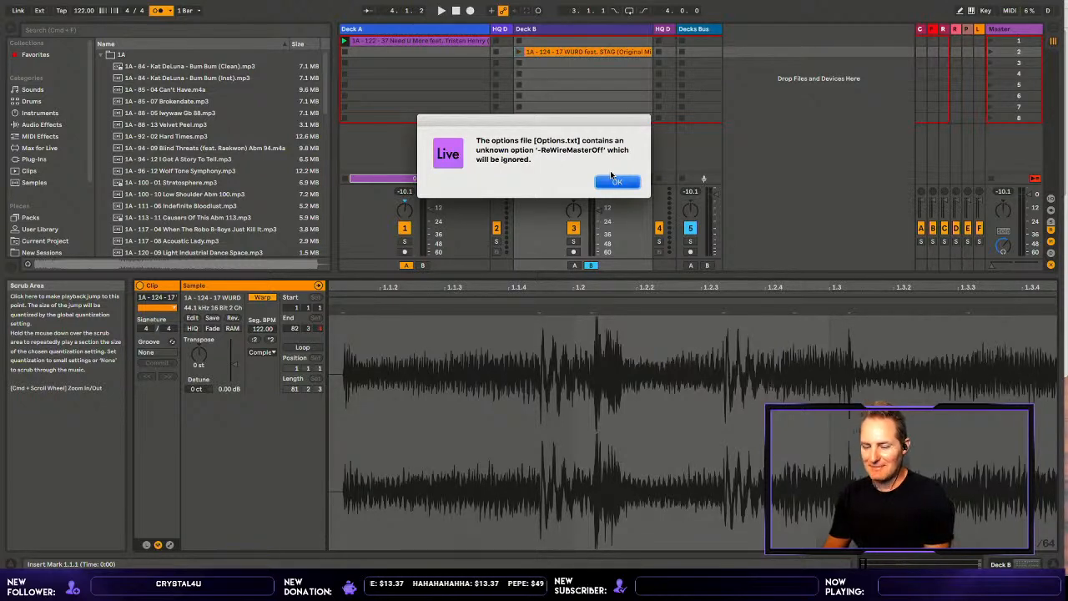
click(613, 179)
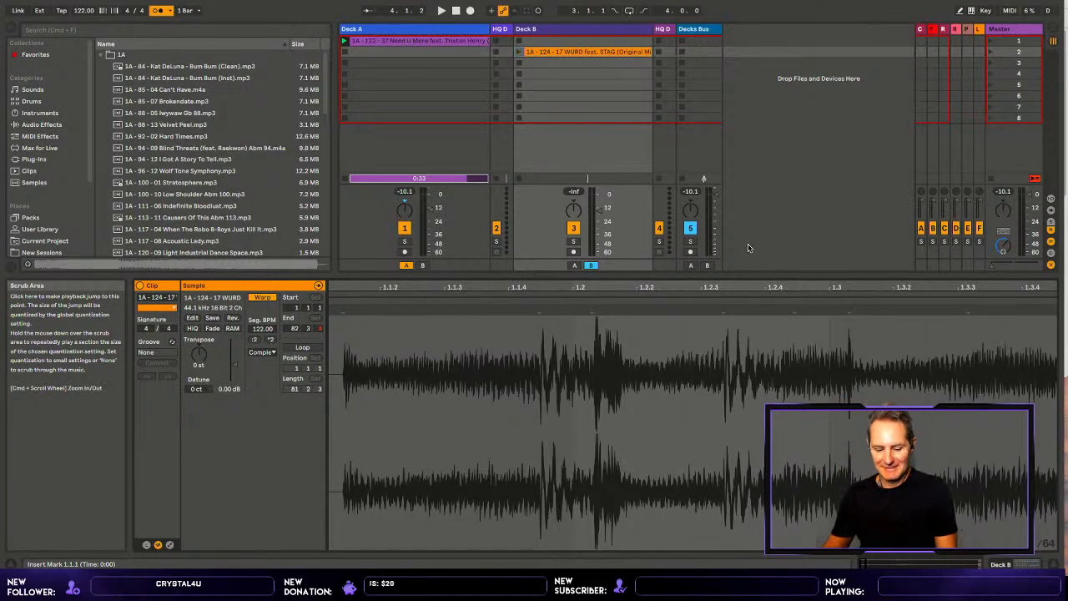
key(super+Tab)
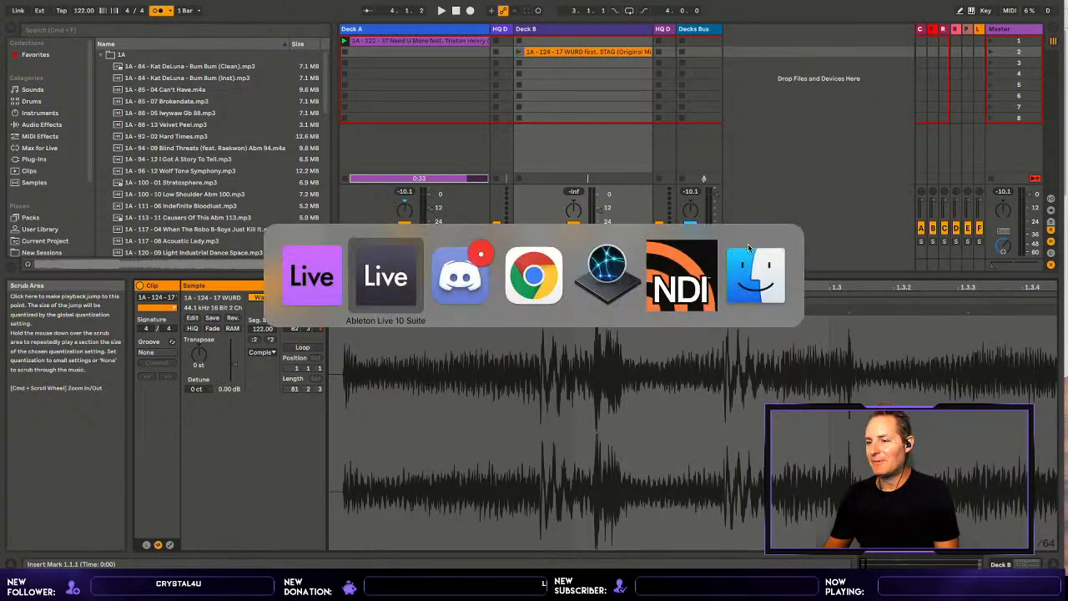
key(super+Tab)
key(super+Tab)
key(super+Tab)
key(super+Tab)
key(super+Tab)
key(super+Tab)
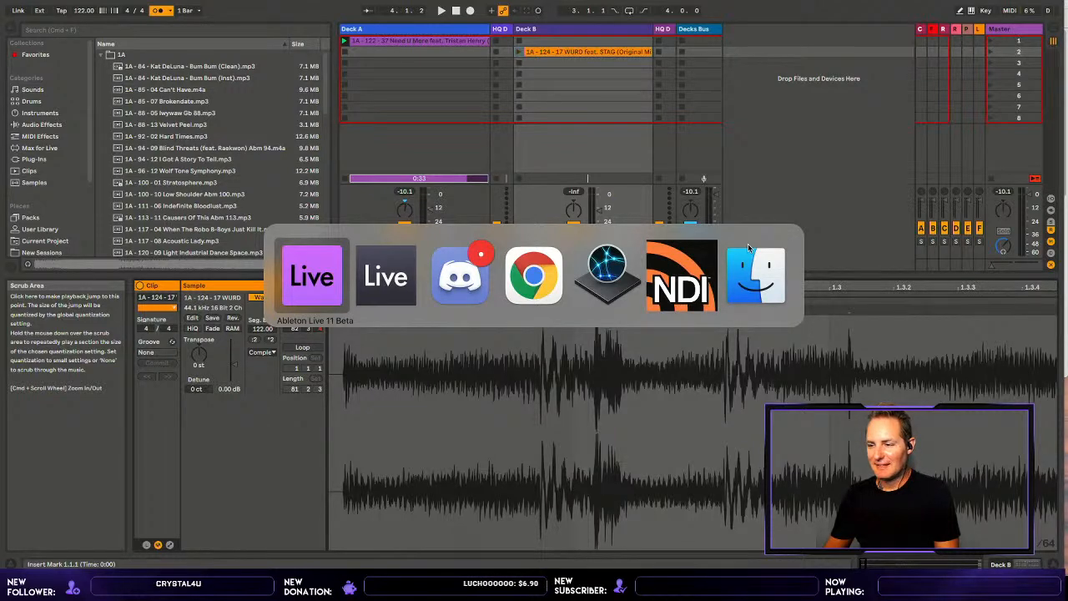
key(super+q)
- Quit Discord and return to Ableton Live 10
key(super+Tab)
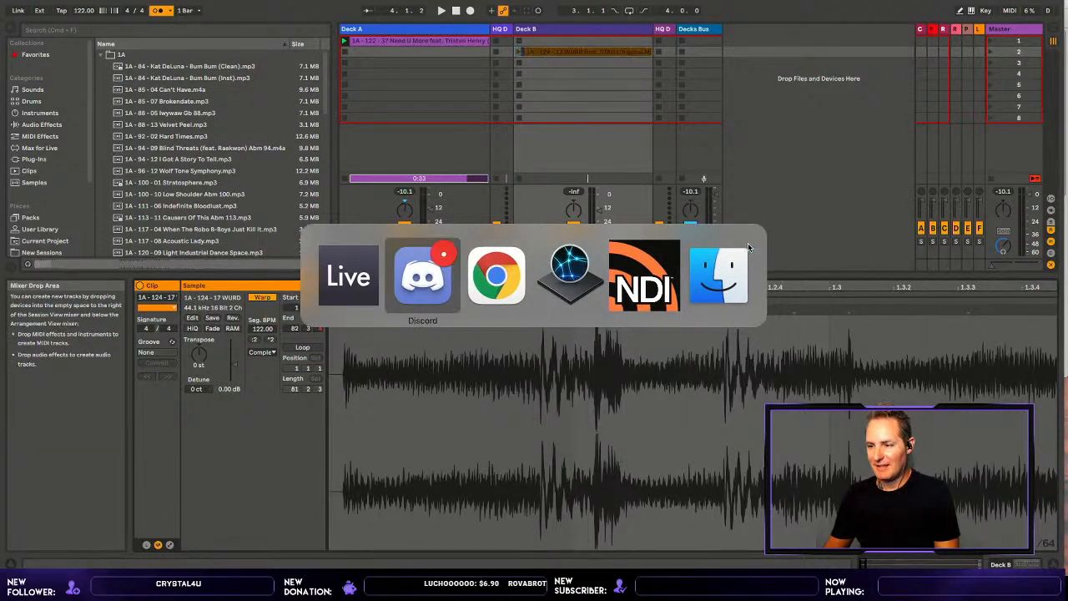
key(super+q)
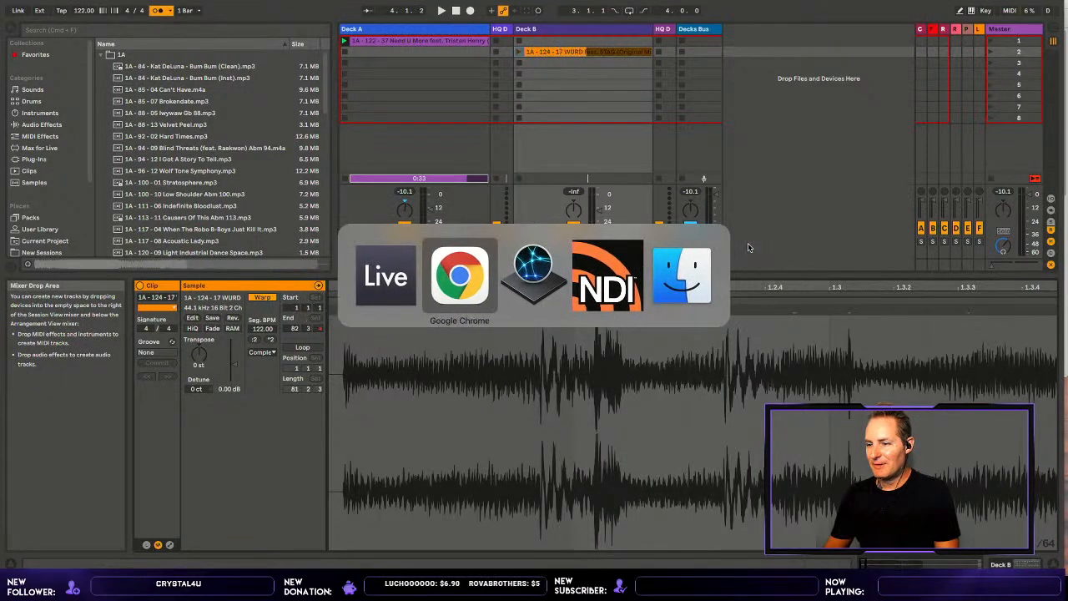
key(super+Tab)
key(super+Tab)
key(super+Tab)
key(super+Tab)
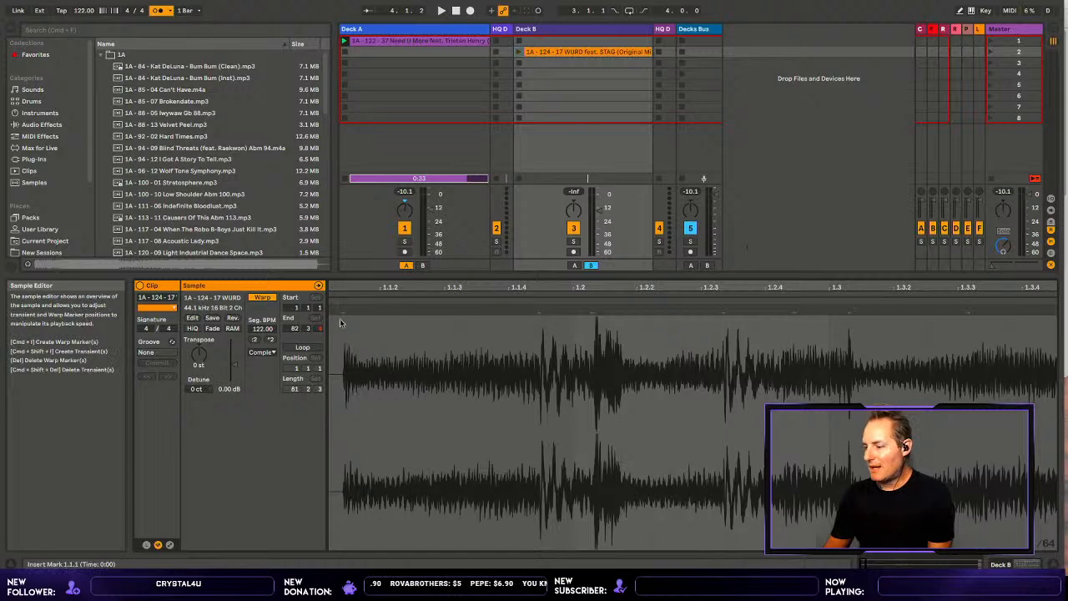
- Add a warp marker at the Deck B clip's first transient, set it as 1.1.1, and apply Warp From Here (Straight)
drag(866, 555, 866, 556)
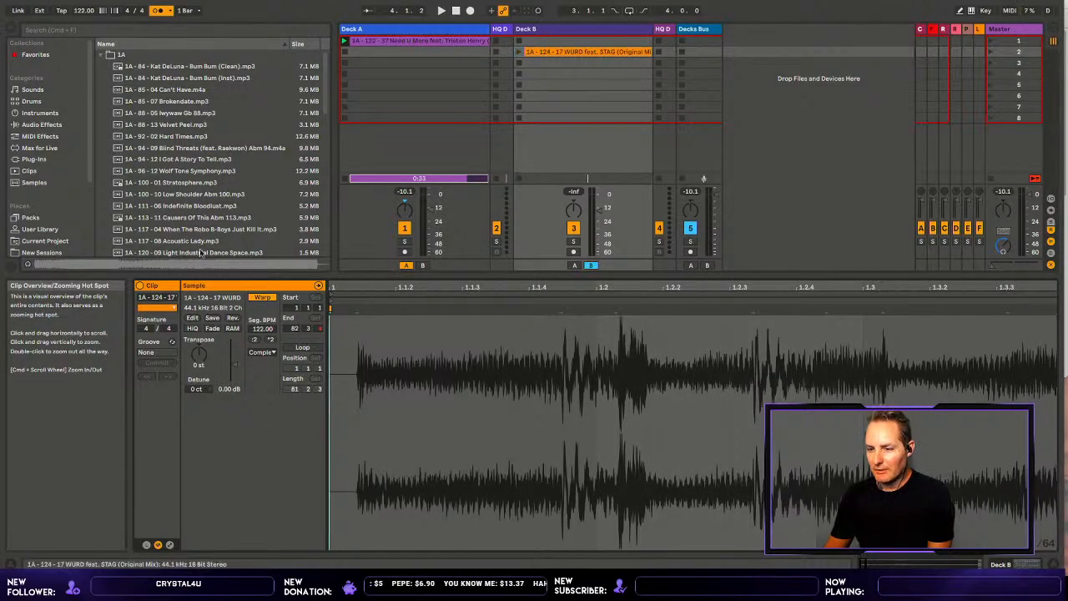
double_click(359, 307)
right_click(359, 308)
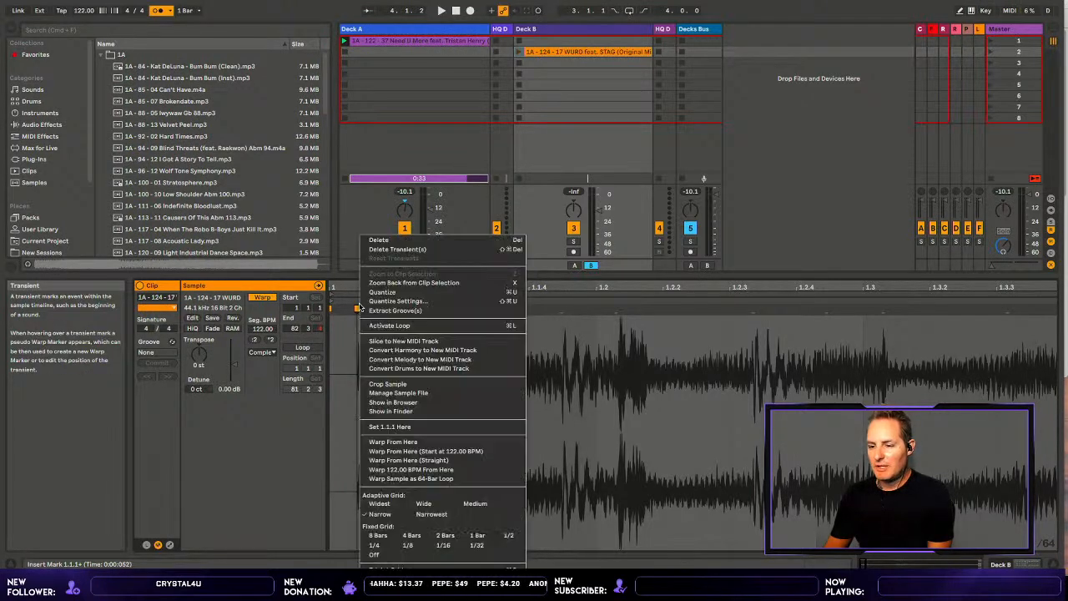
click(386, 426)
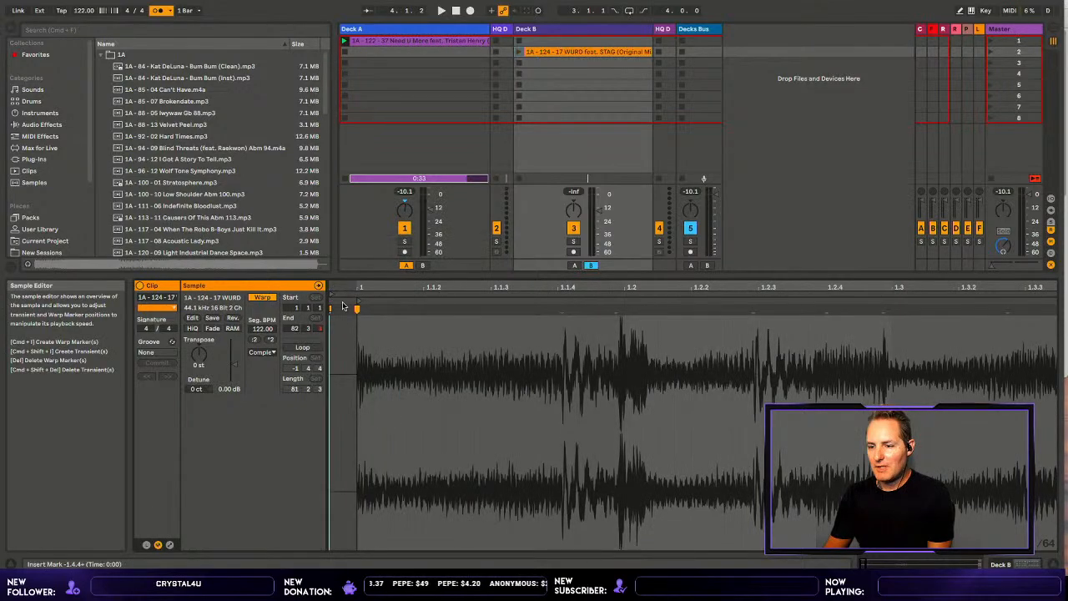
right_click(358, 303)
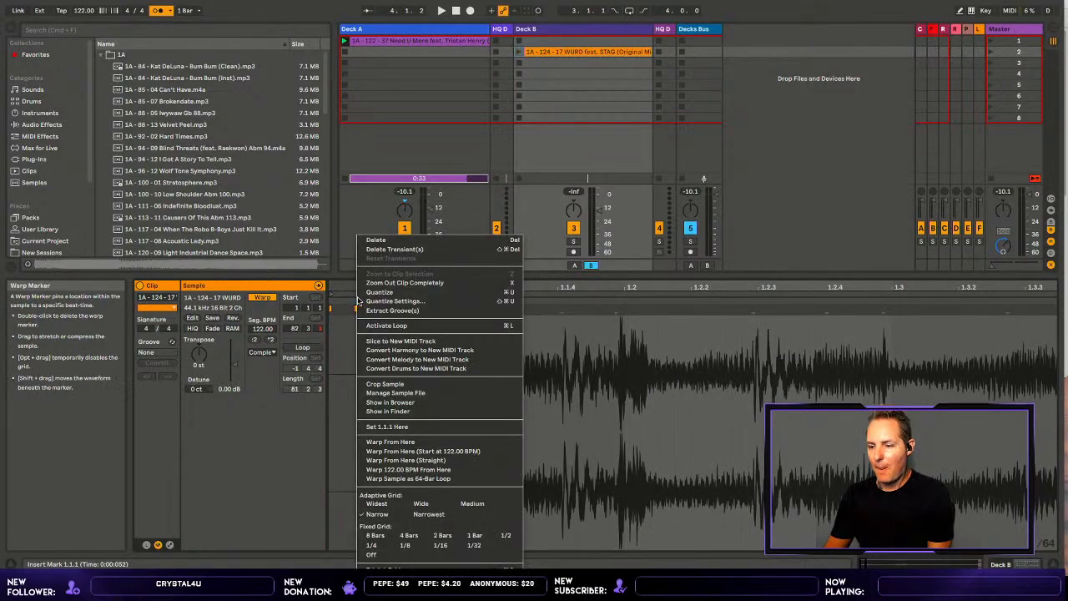
click(392, 460)
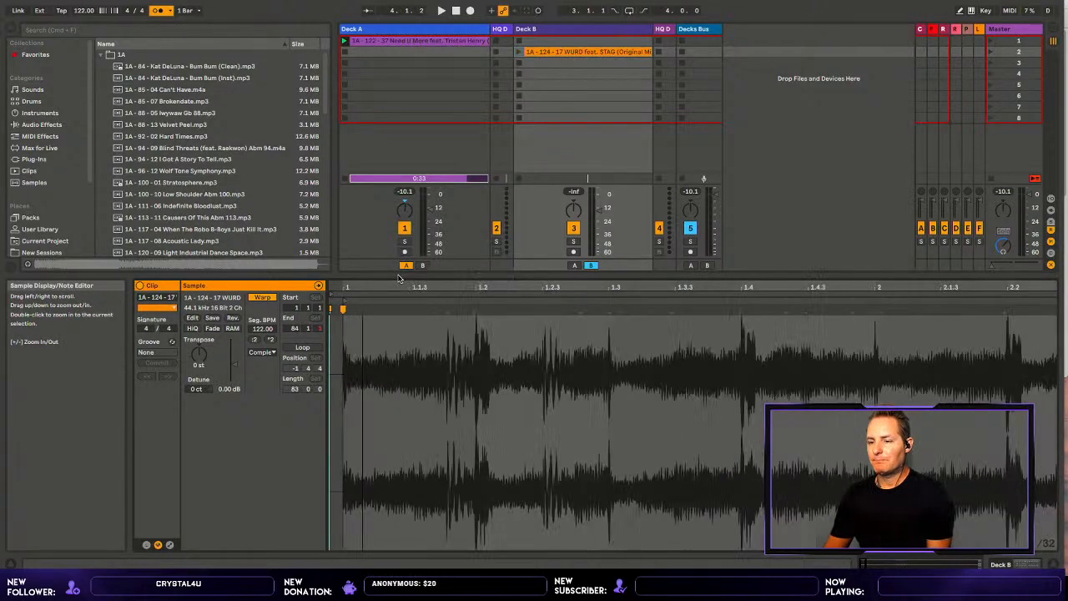
- Stop the Deck A clip and play the Deck B clip's opening bars to check its warping
drag(399, 281, 438, 175)
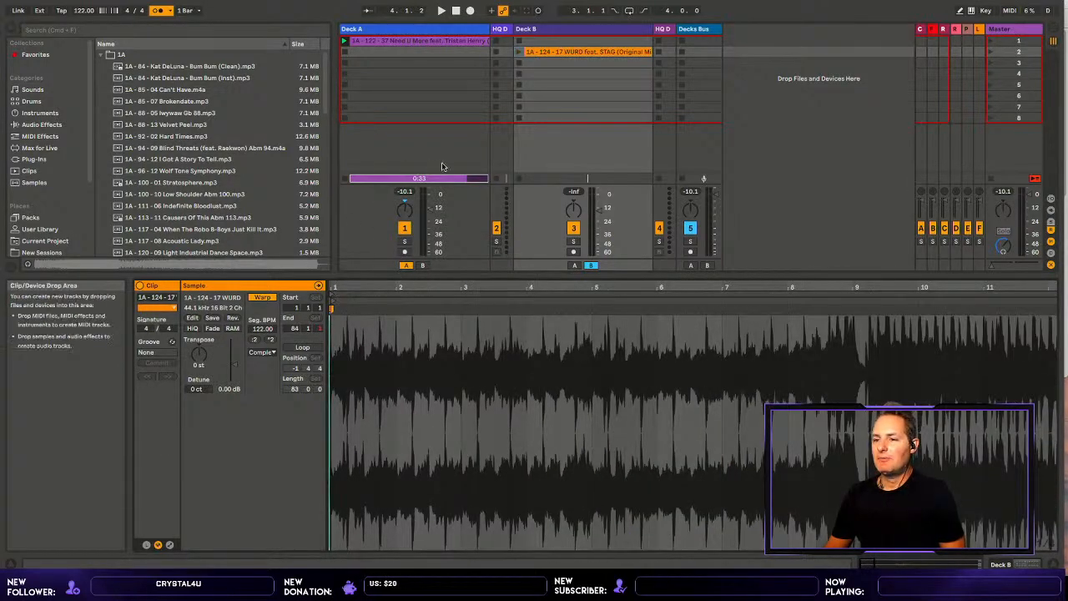
click(346, 178)
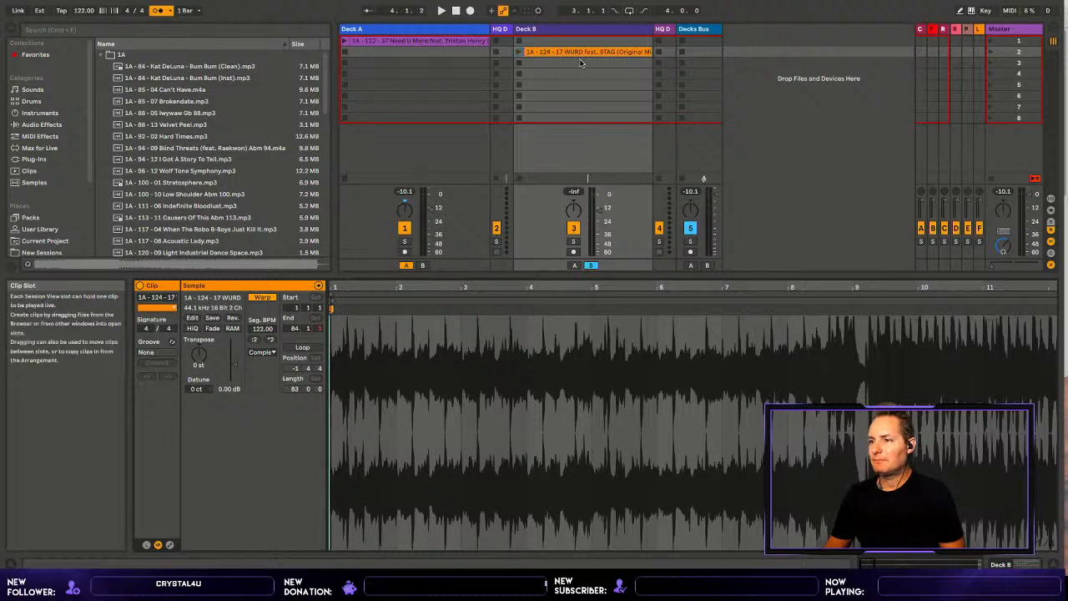
click(519, 52)
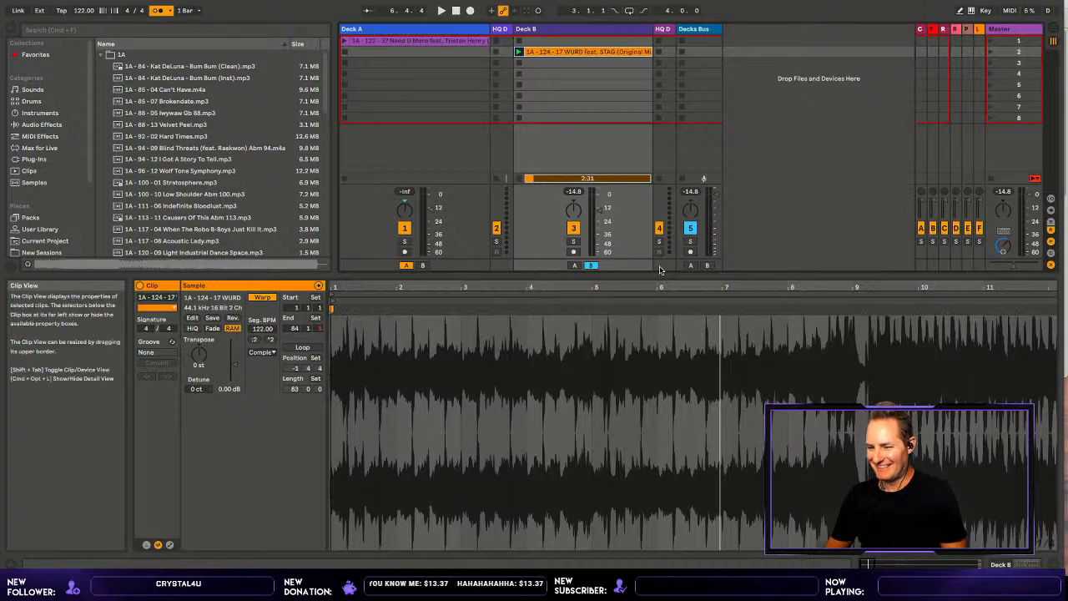
- Shrink the clip view and narrow the browser to give the session tracks more room
drag(660, 277, 653, 322)
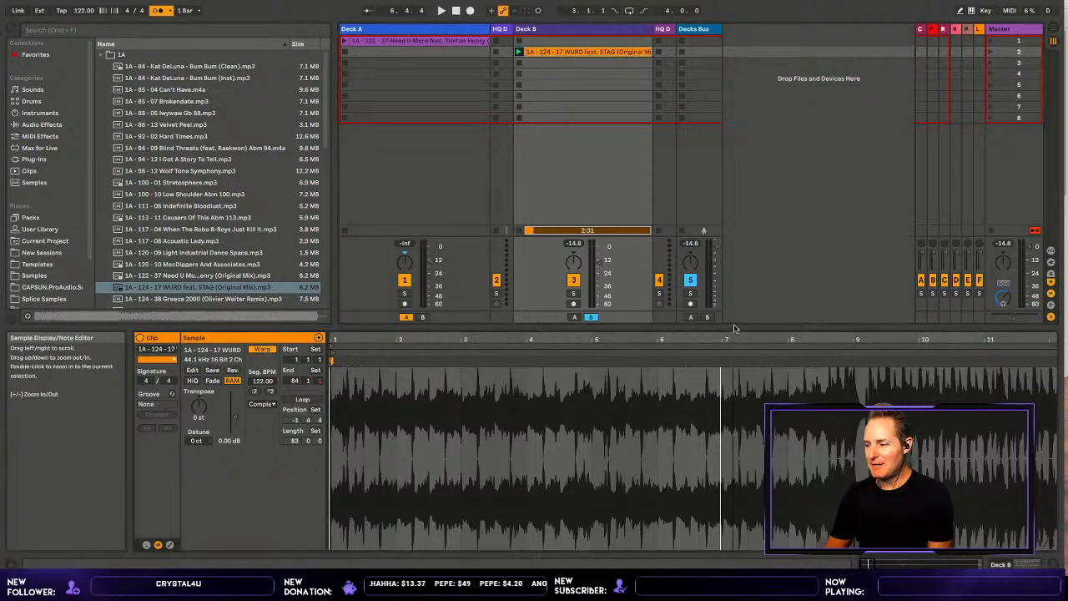
drag(738, 334, 734, 323)
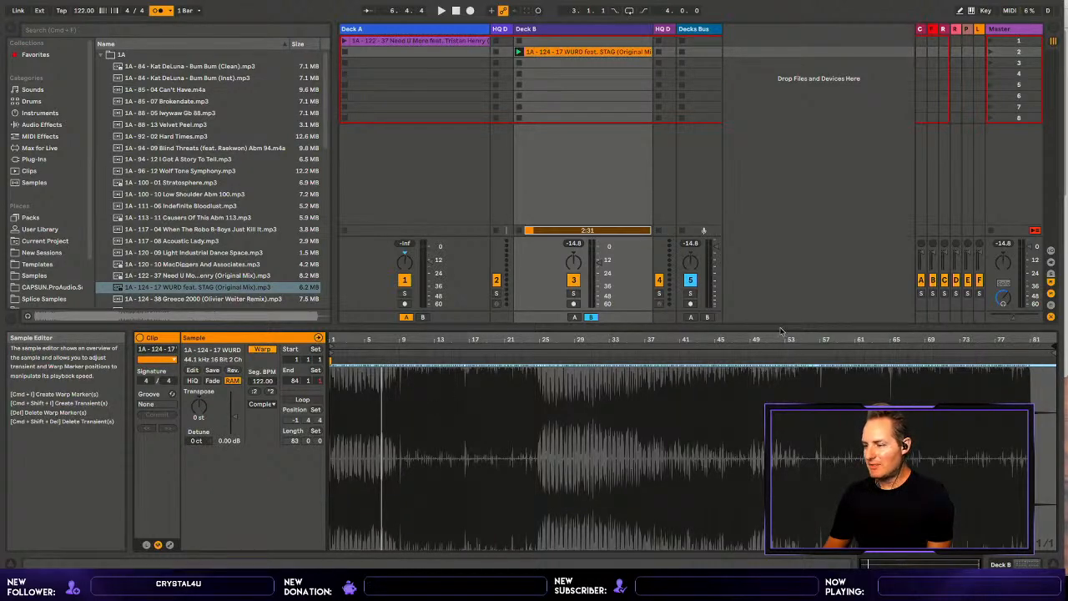
drag(779, 317, 778, 309)
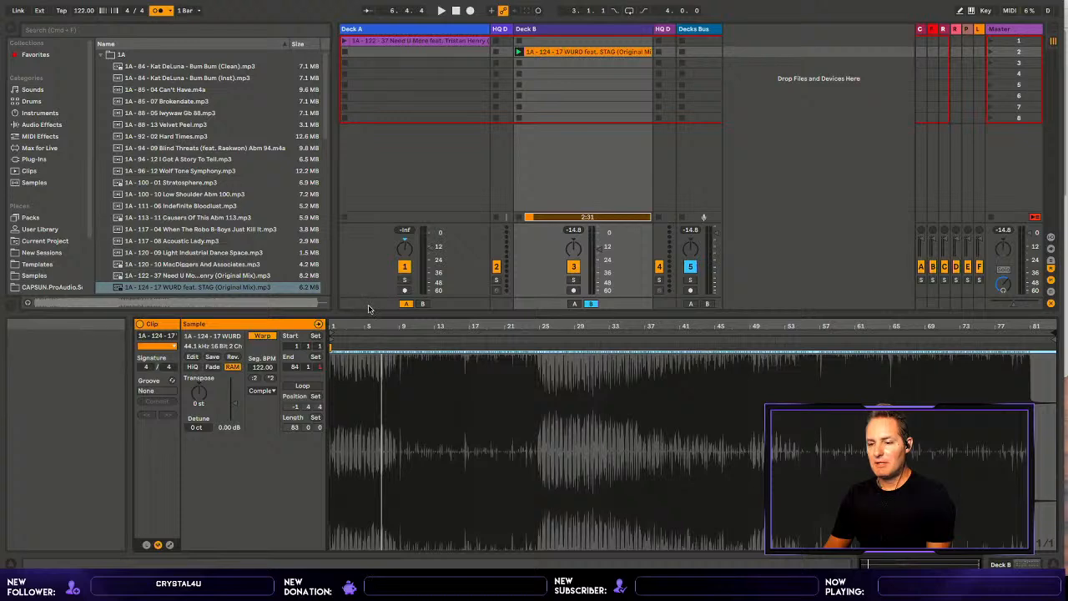
drag(368, 316, 366, 416)
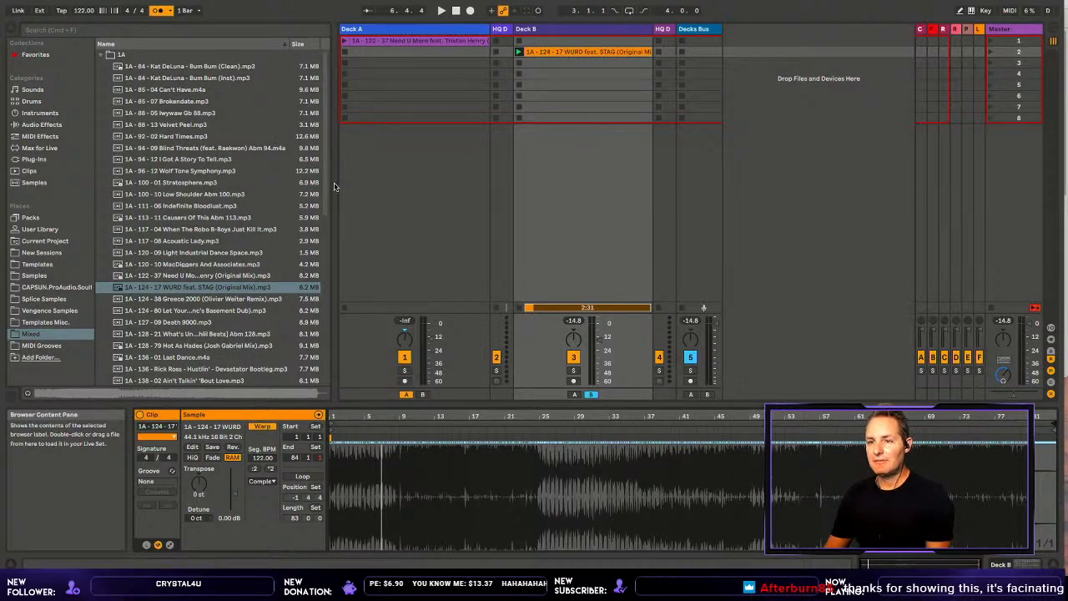
drag(335, 192, 200, 206)
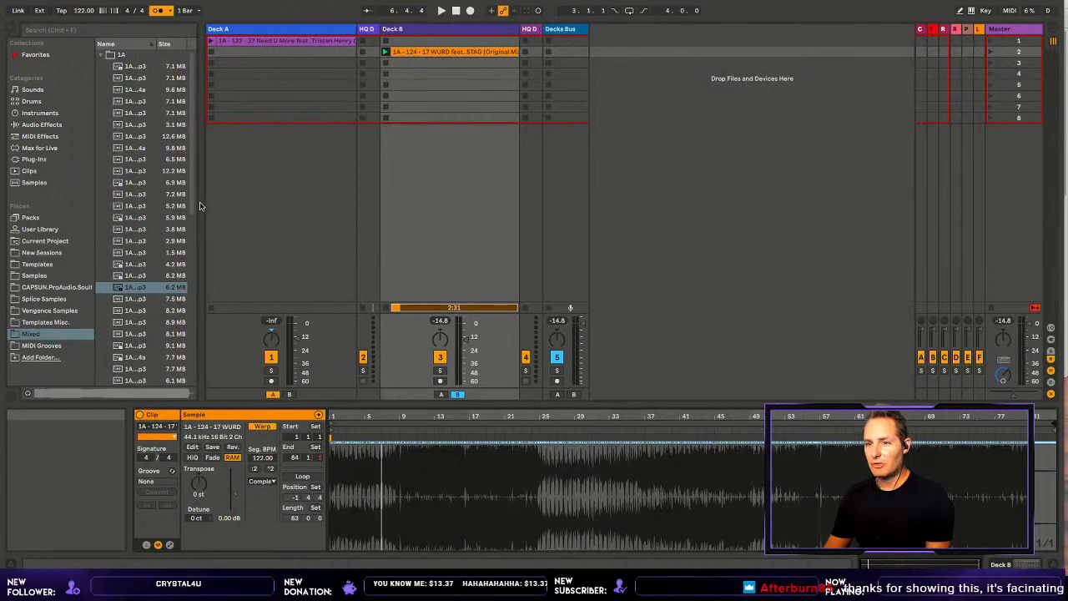
- Select the Deck A and Deck B tracks and their clips in turn to compare the two decks
click(257, 25)
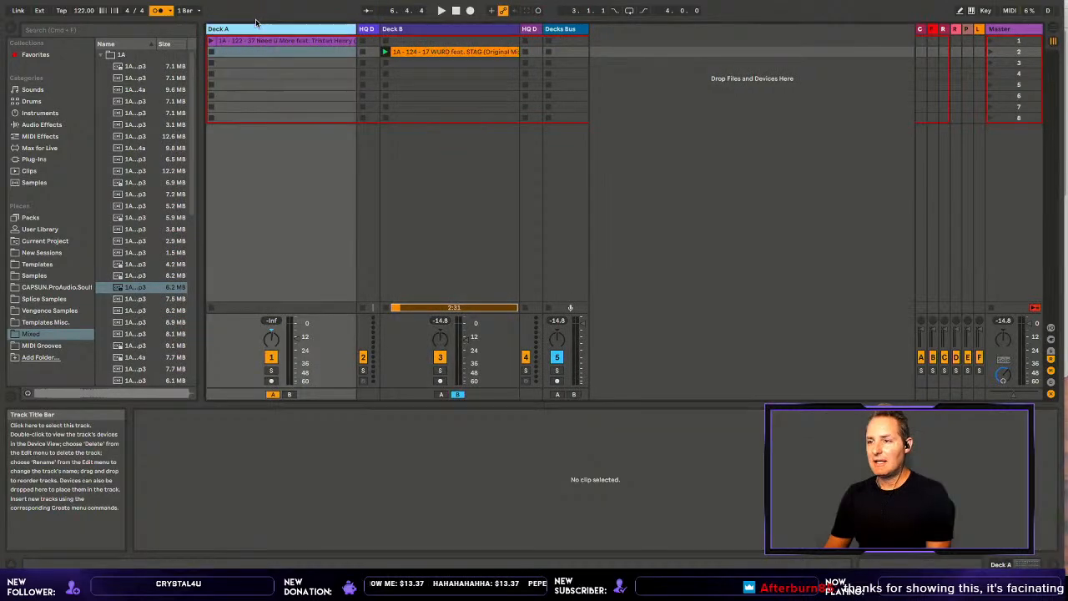
click(410, 28)
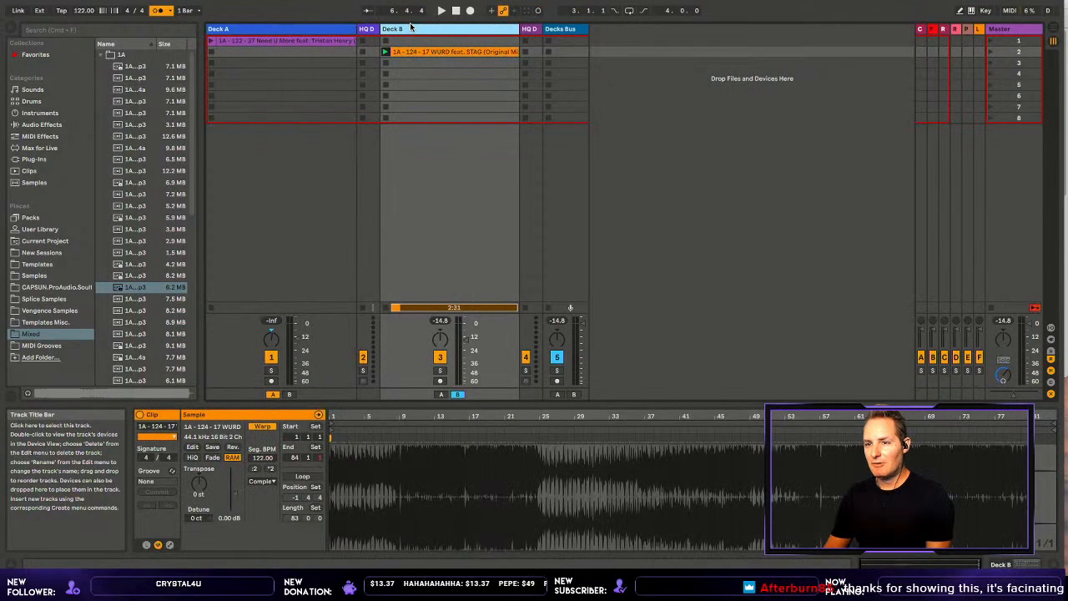
click(298, 39)
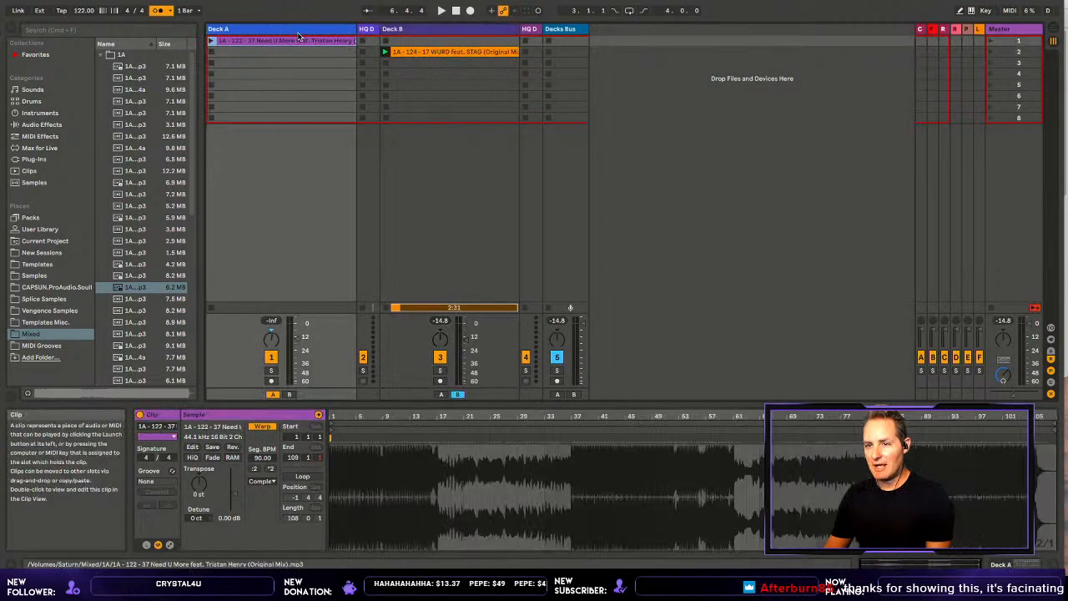
click(430, 60)
click(431, 48)
click(431, 48)
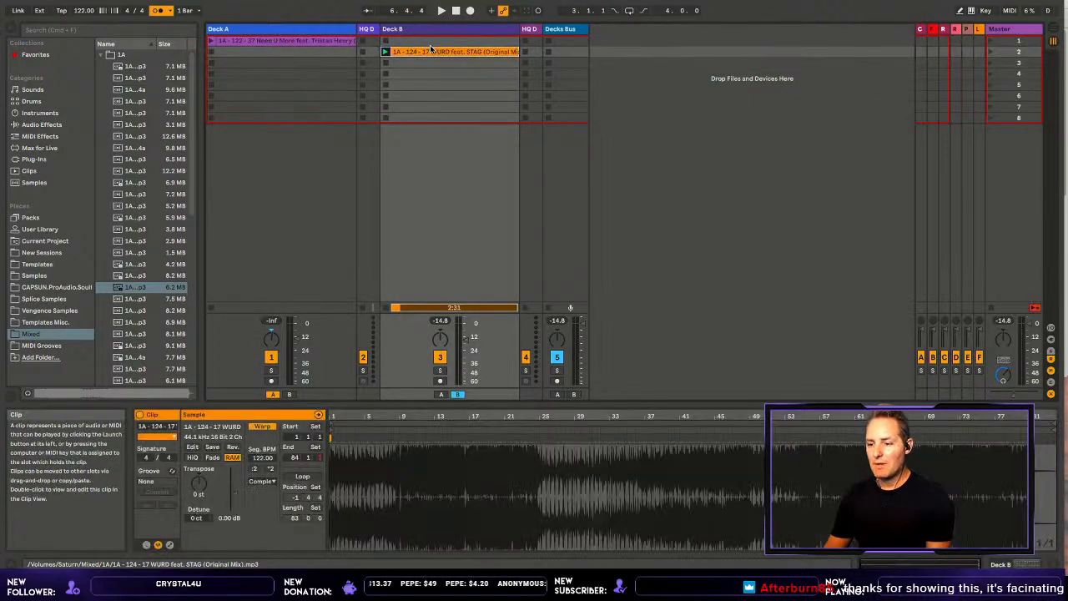
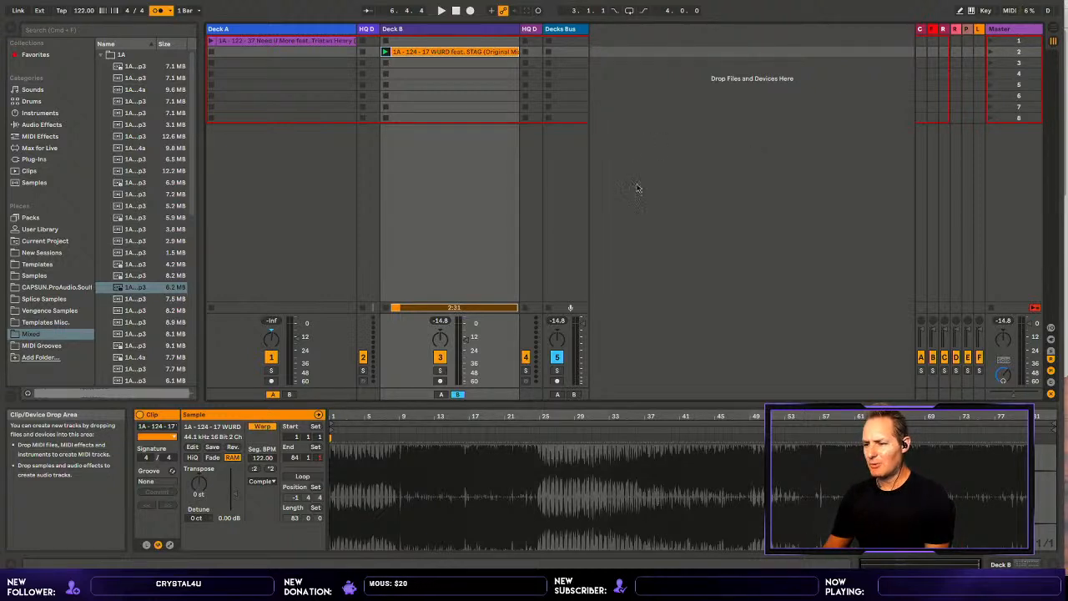
- Enlarge the clip view to show the Deck B clip's whole waveform
drag(659, 393, 655, 328)
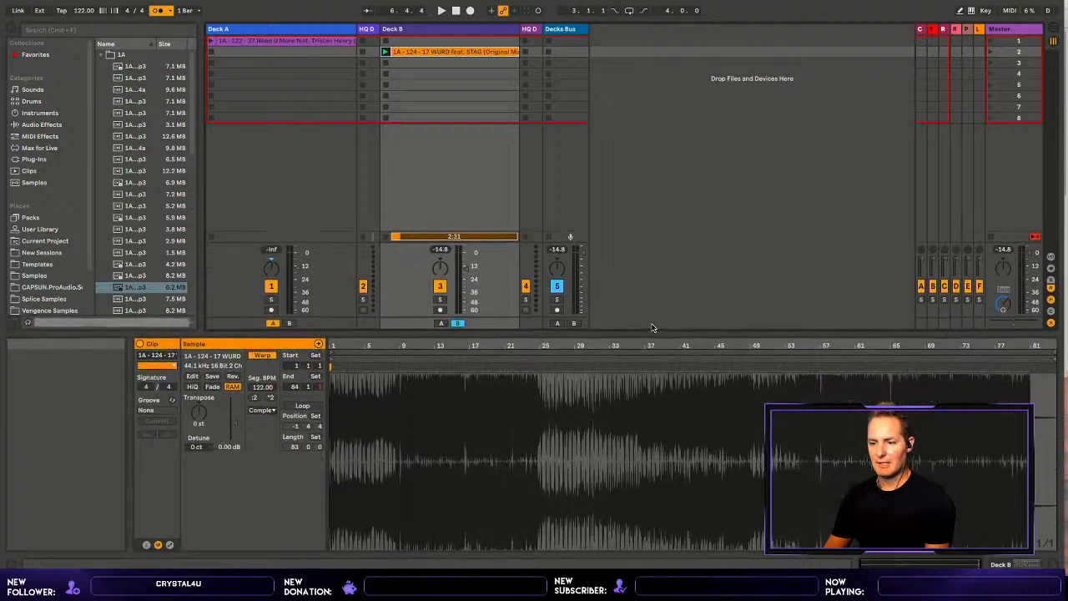
drag(335, 335, 332, 336)
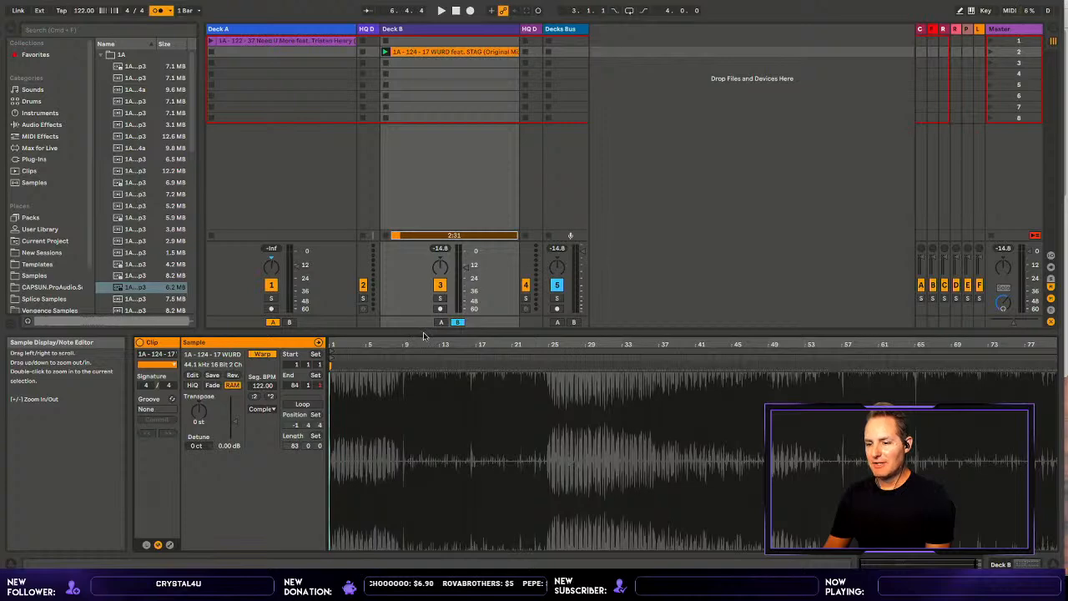
drag(348, 335, 348, 334)
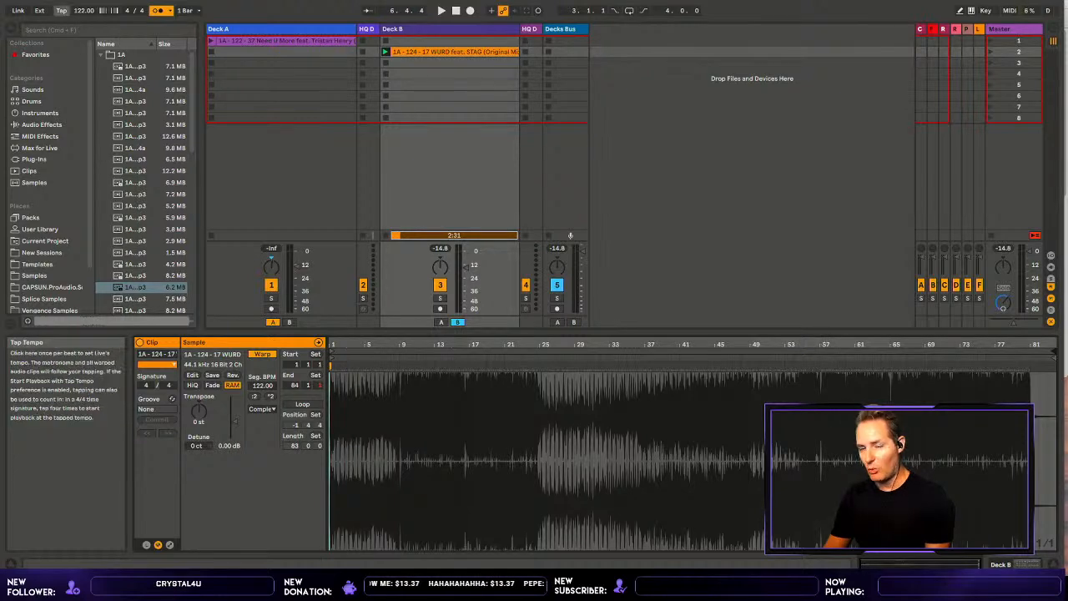
- Try a global quantization of 1/4 and return it to 1 Bar
click(195, 10)
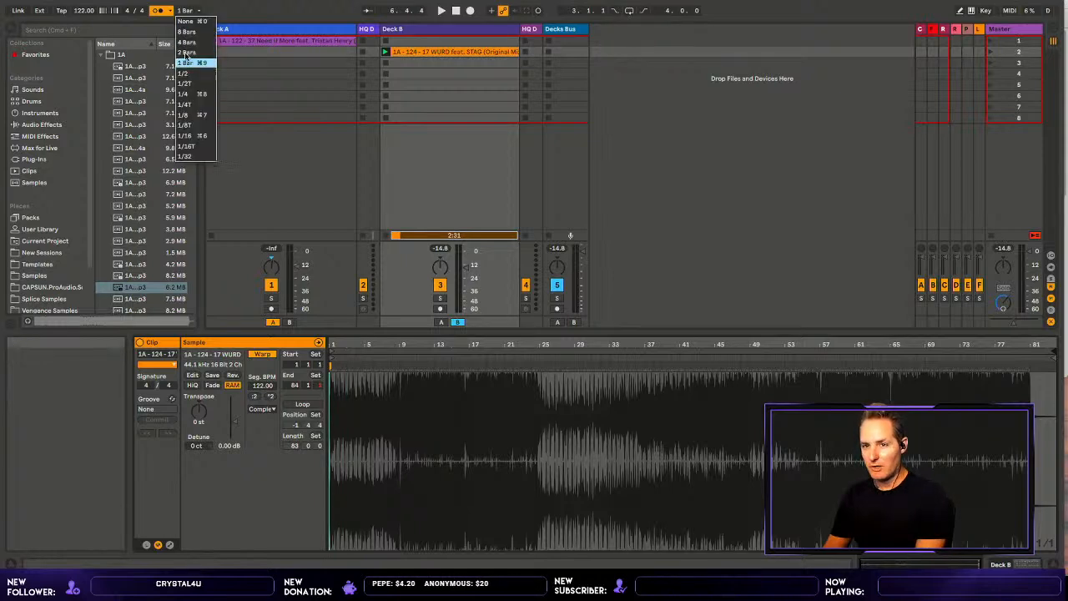
click(188, 84)
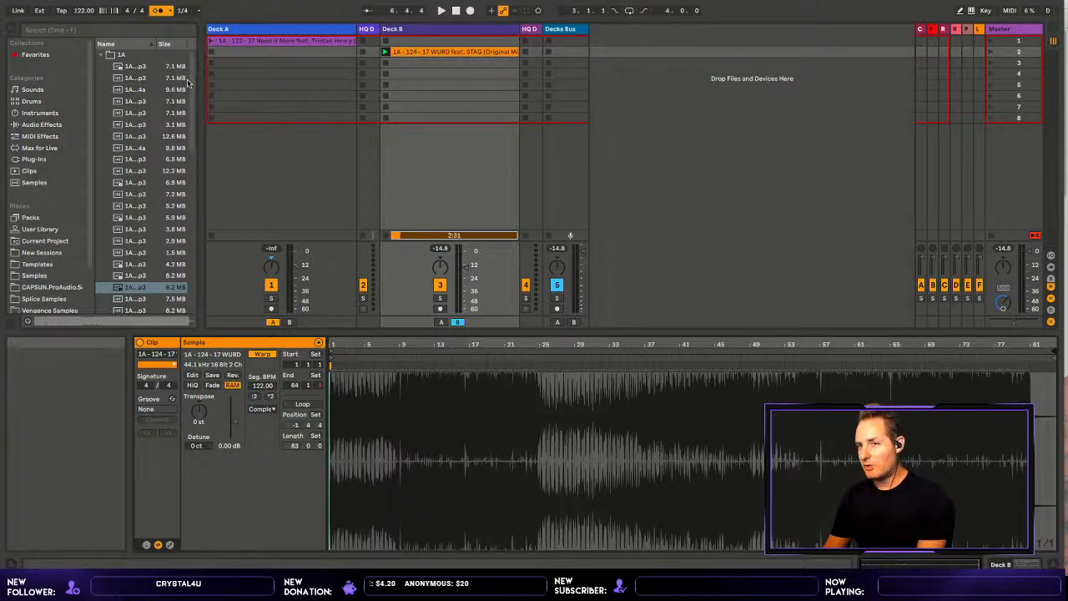
click(188, 6)
click(187, 54)
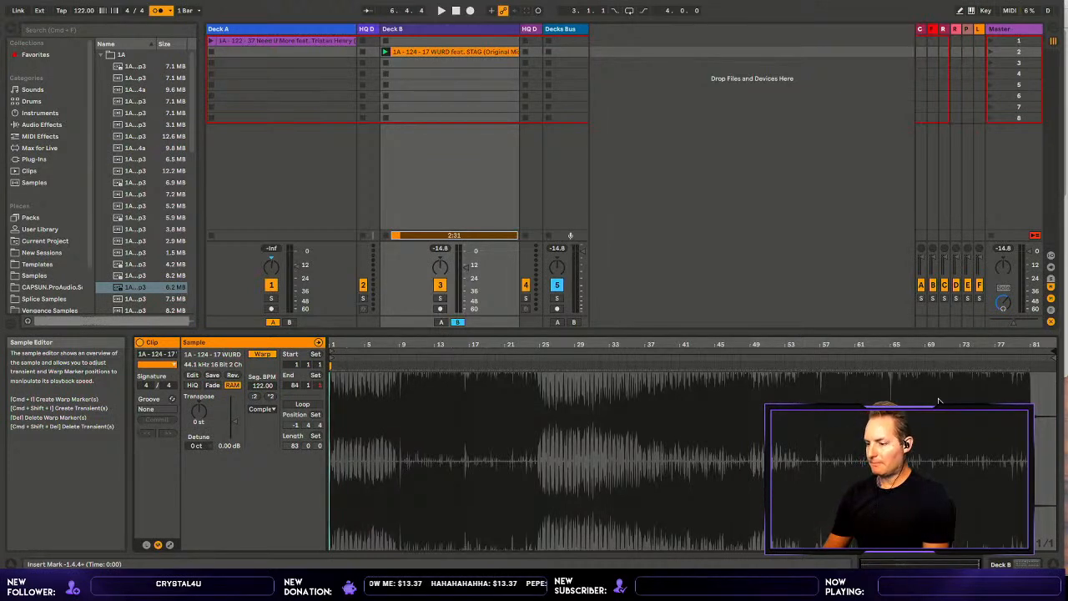
- Listen to the Deck B clip from about bar 65, stop playback, and reduce the clip view's height
click(893, 350)
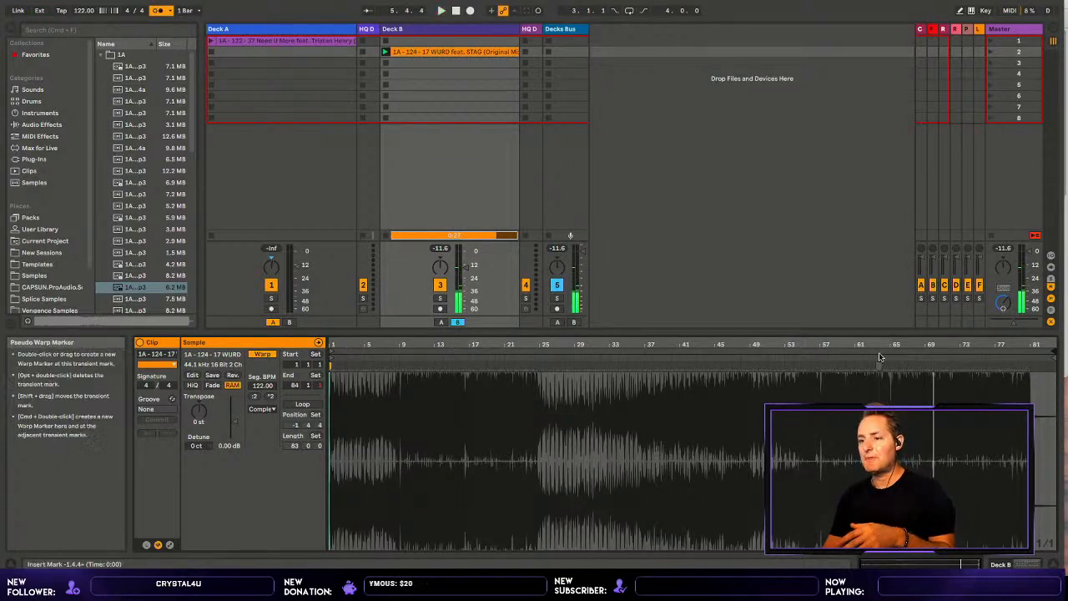
key(space)
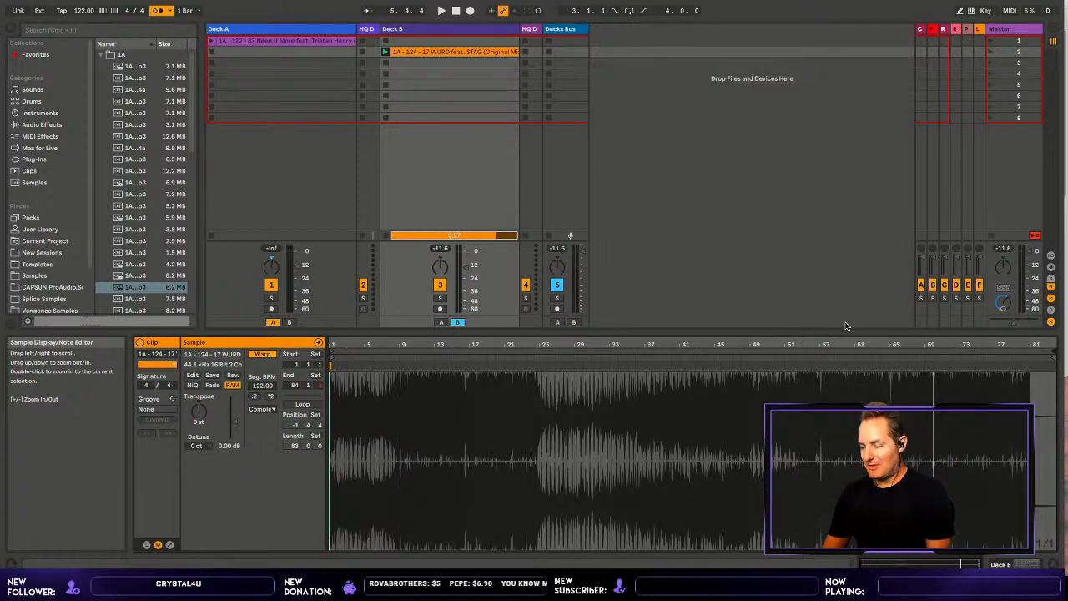
drag(838, 326, 837, 310)
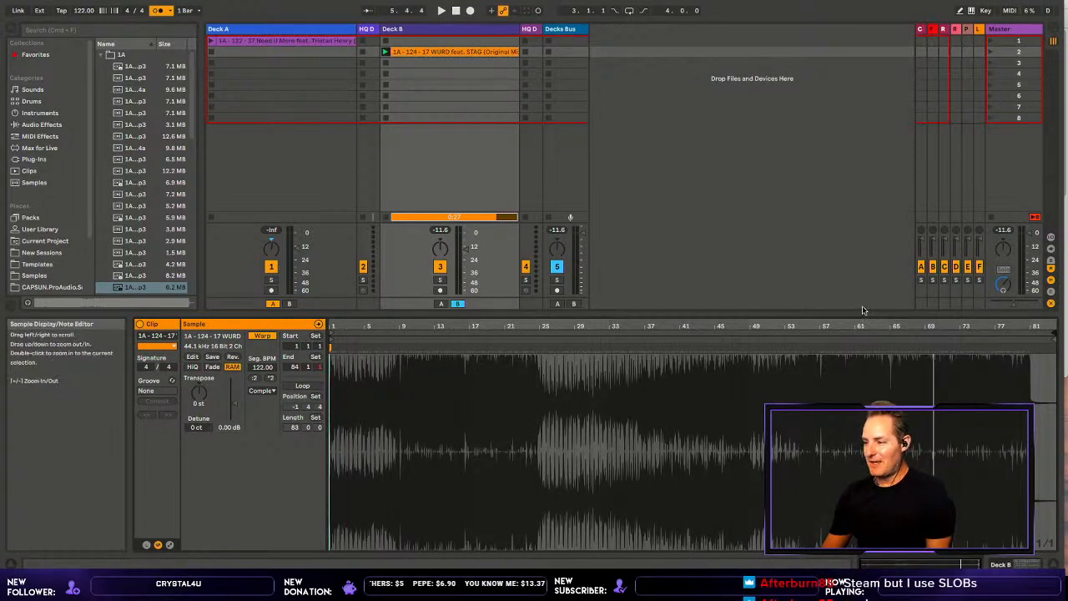
drag(848, 313, 841, 360)
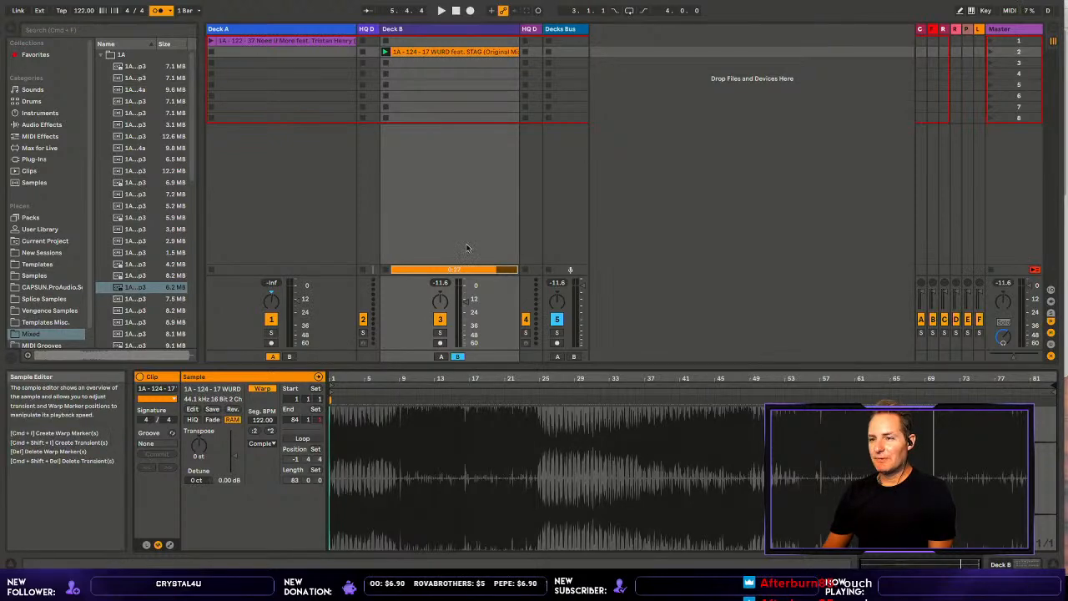
- Point out the Deck A and Deck B clips in turn, and widen the browser to show more of the track names
click(308, 36)
click(419, 50)
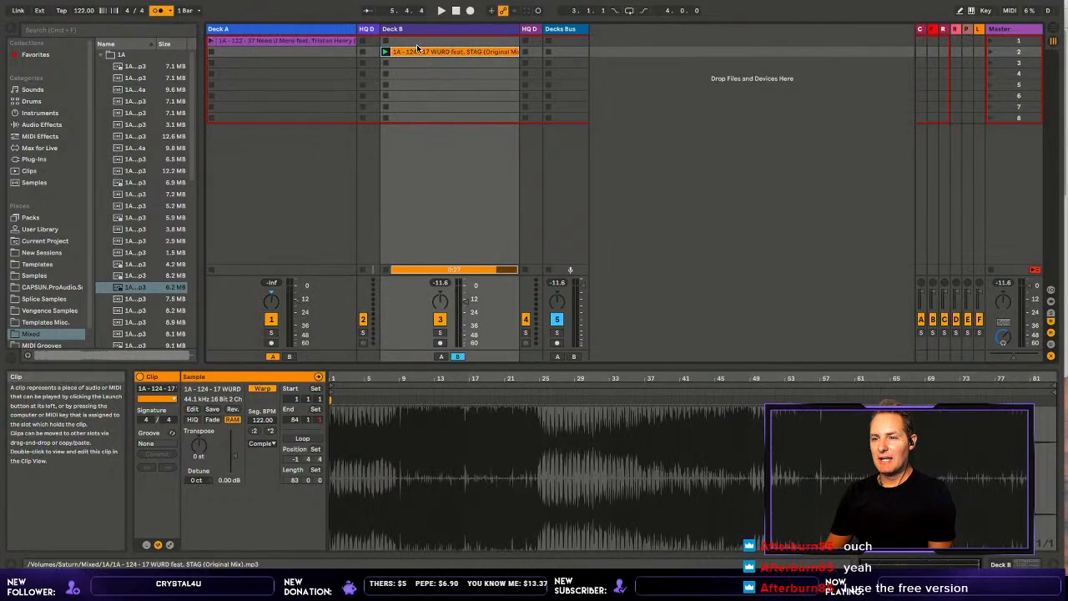
click(322, 39)
click(408, 46)
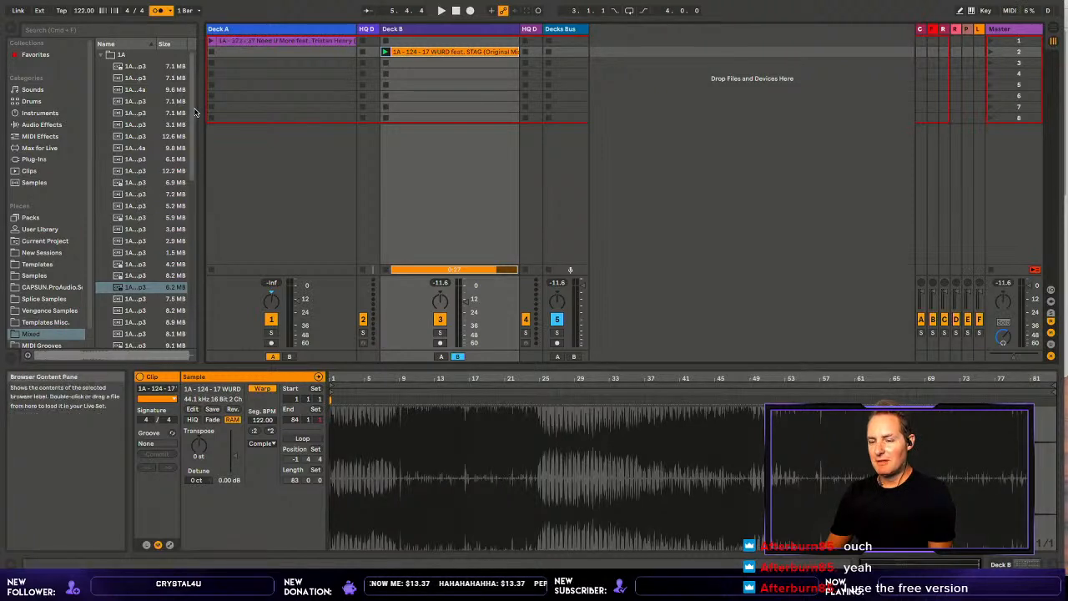
drag(200, 110, 252, 113)
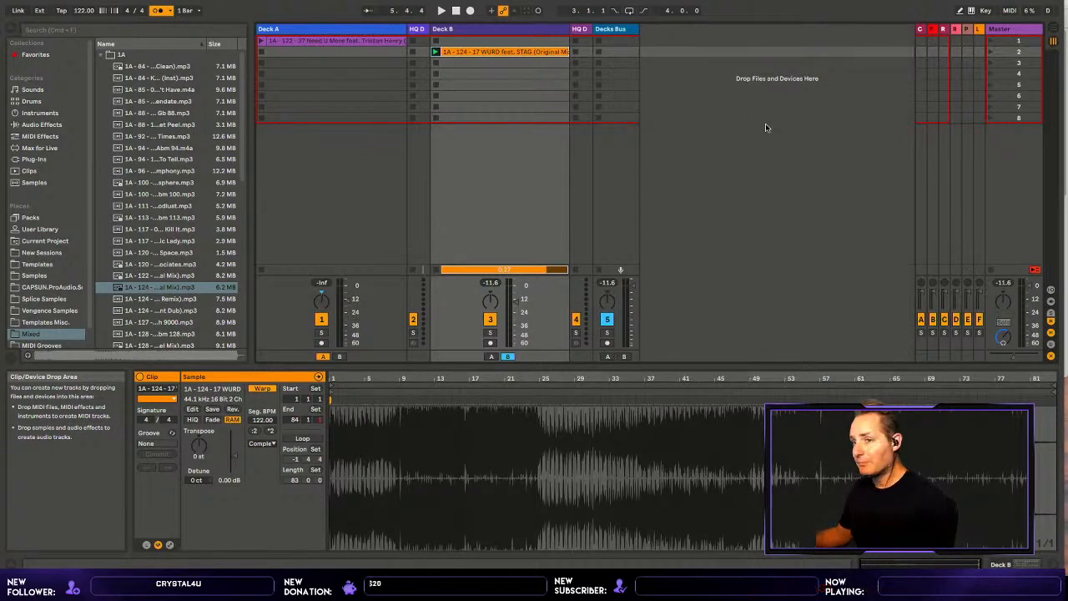
- Play the Deck A and Deck B clips together and switch from the clip view to Deck B's effect devices
key(Down)
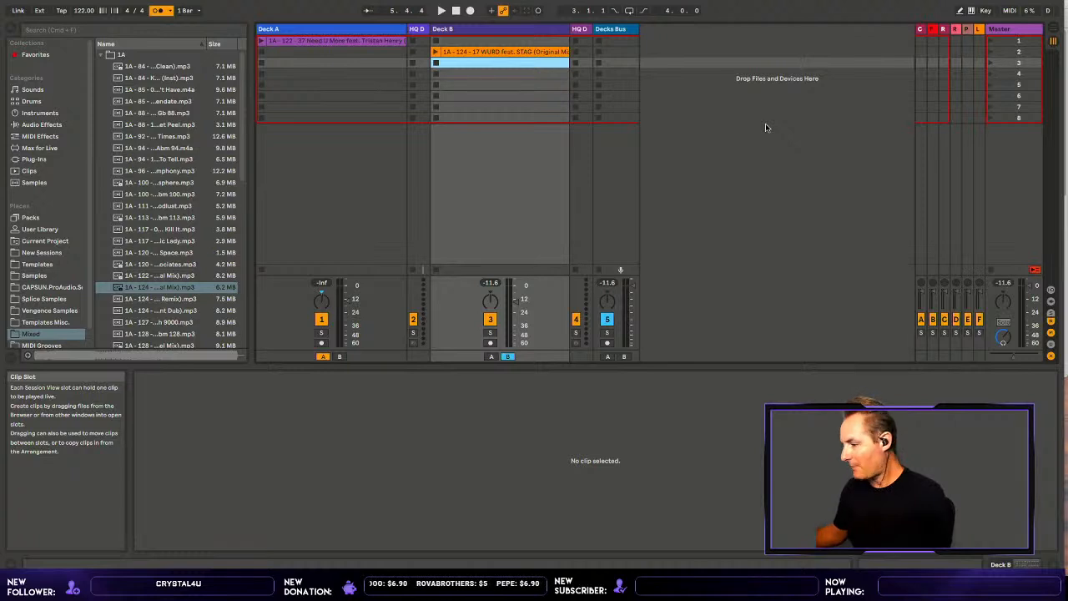
key(Return)
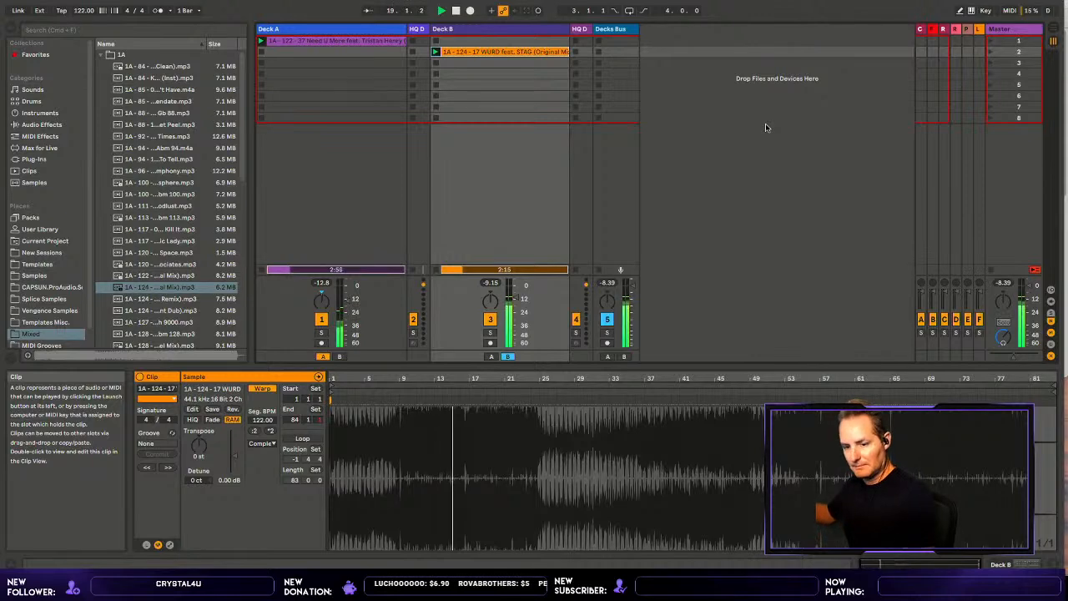
key(shift+Tab)
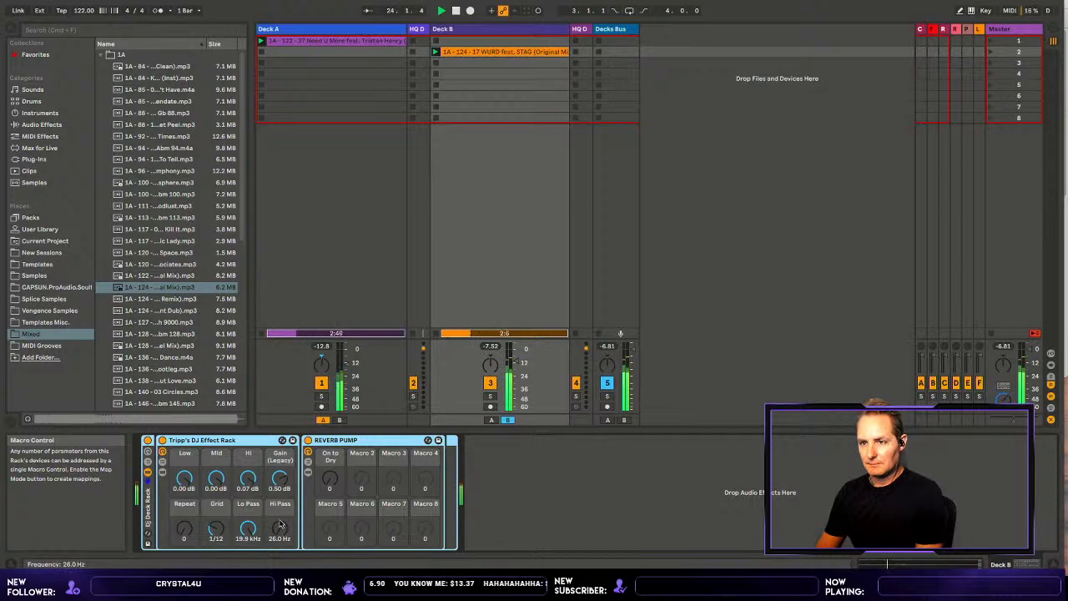
- Try Deck A's Hi Pass at 337 Hz, stop playback, and return it to 26.0 Hz
click(326, 27)
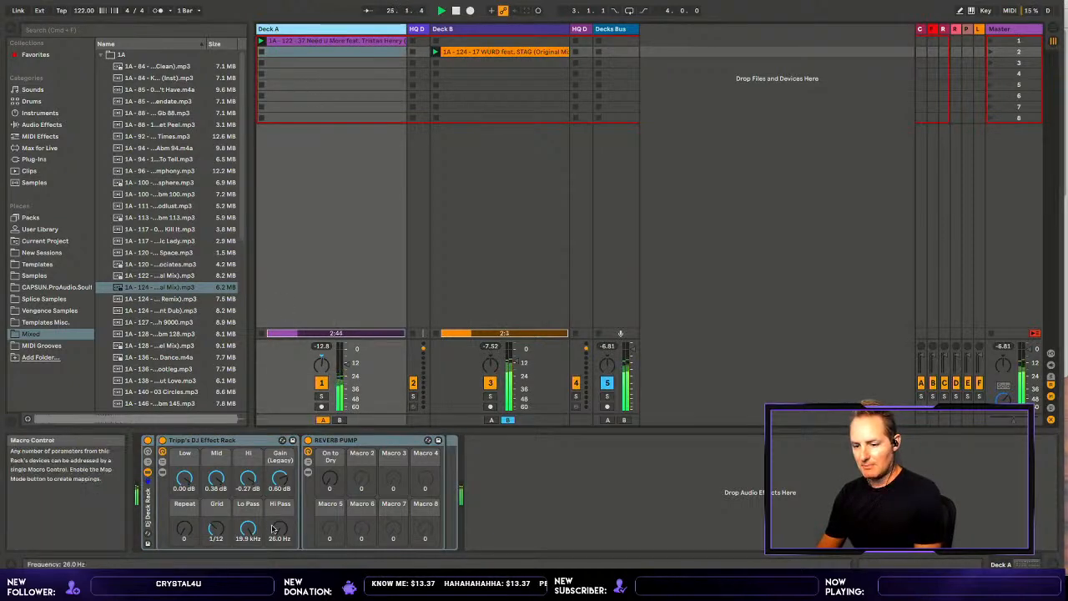
drag(280, 528, 280, 528)
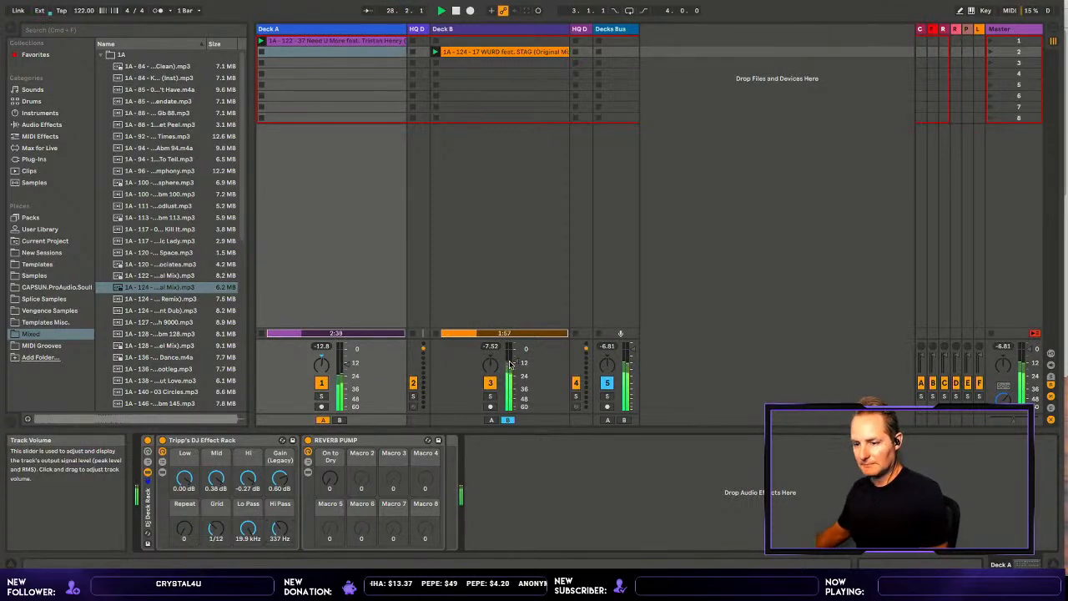
key(space)
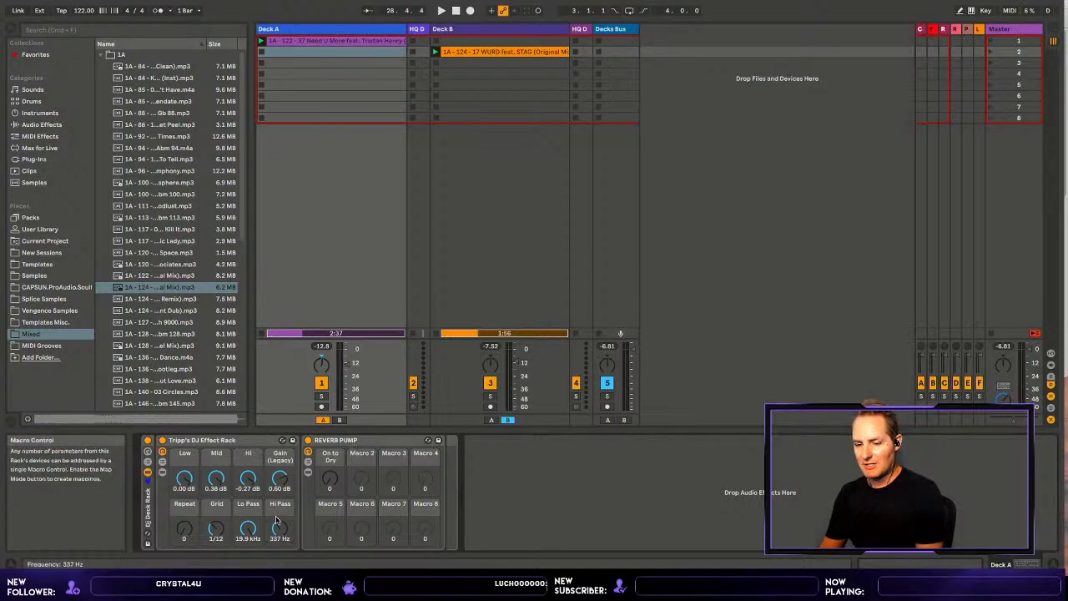
click(217, 438)
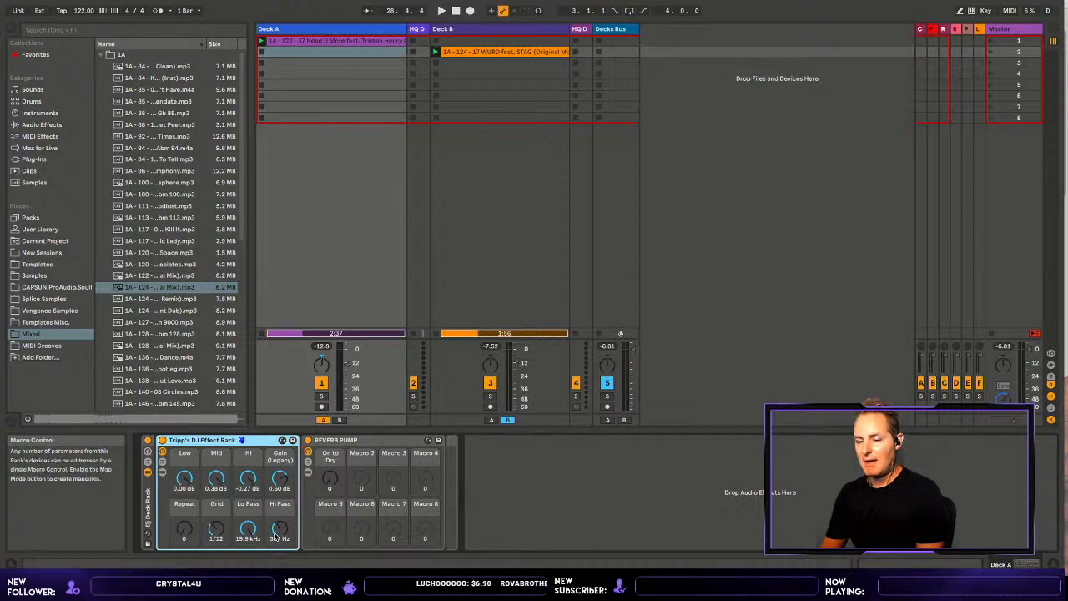
drag(280, 522, 281, 523)
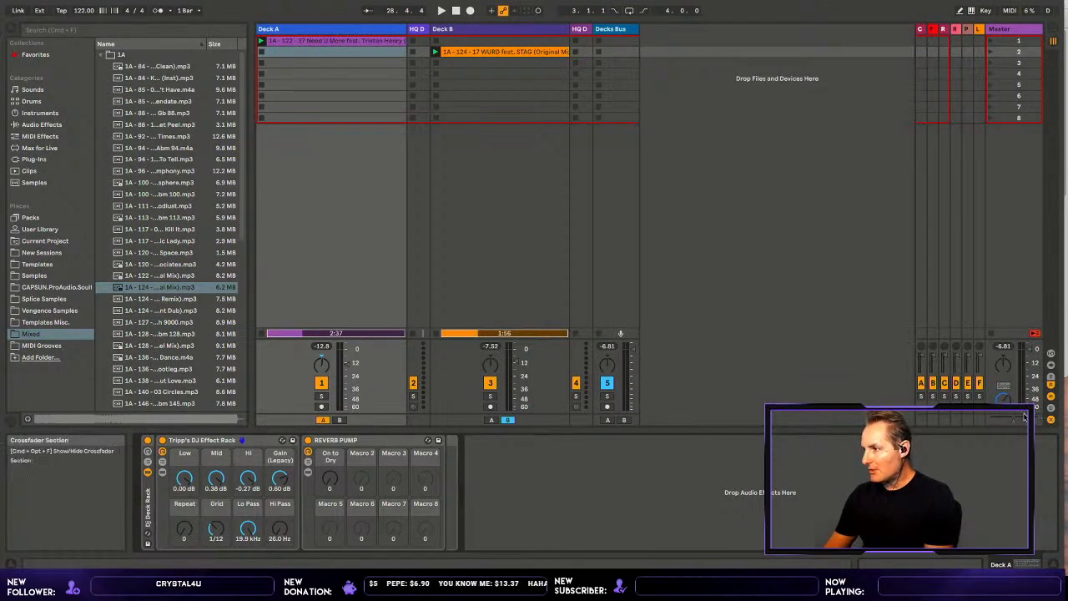
- View the Master track's Push crossfader device, and return to Tripp's DJ Effect Rack on Deck A
click(1020, 30)
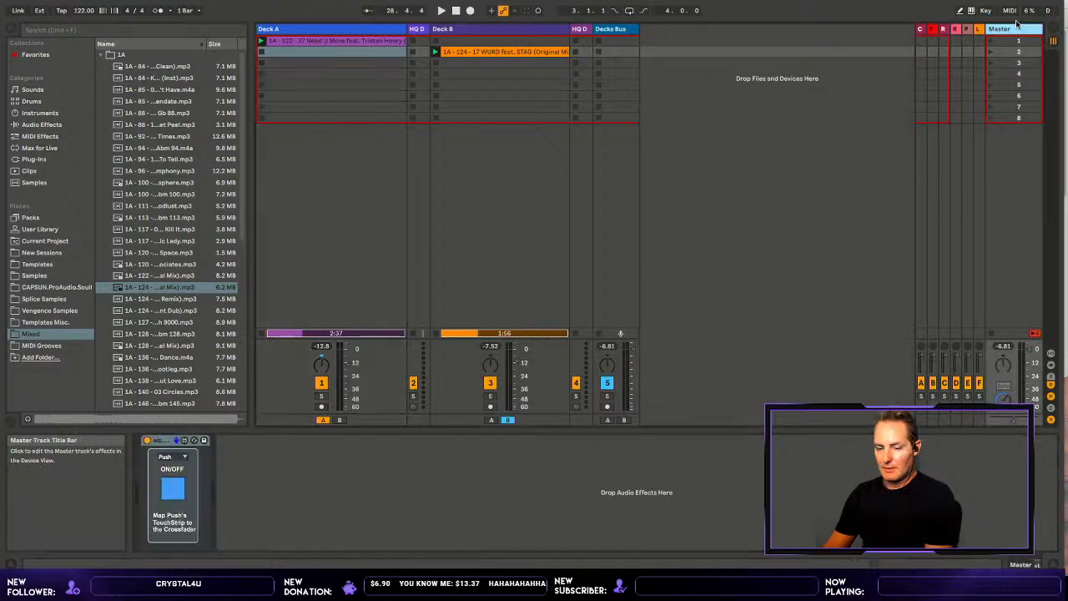
mouse_move(14, 565)
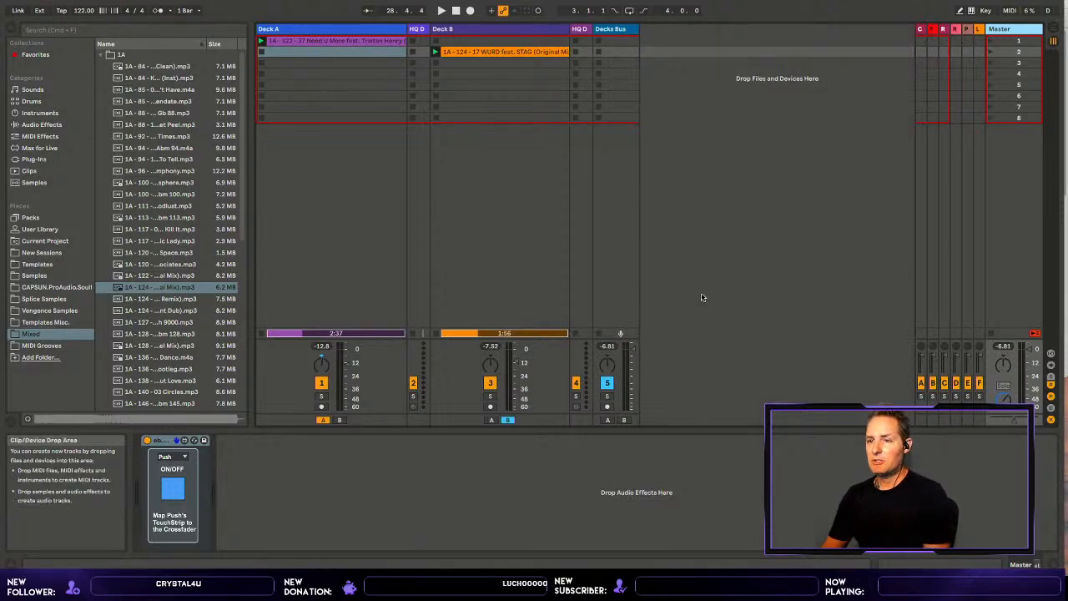
click(282, 25)
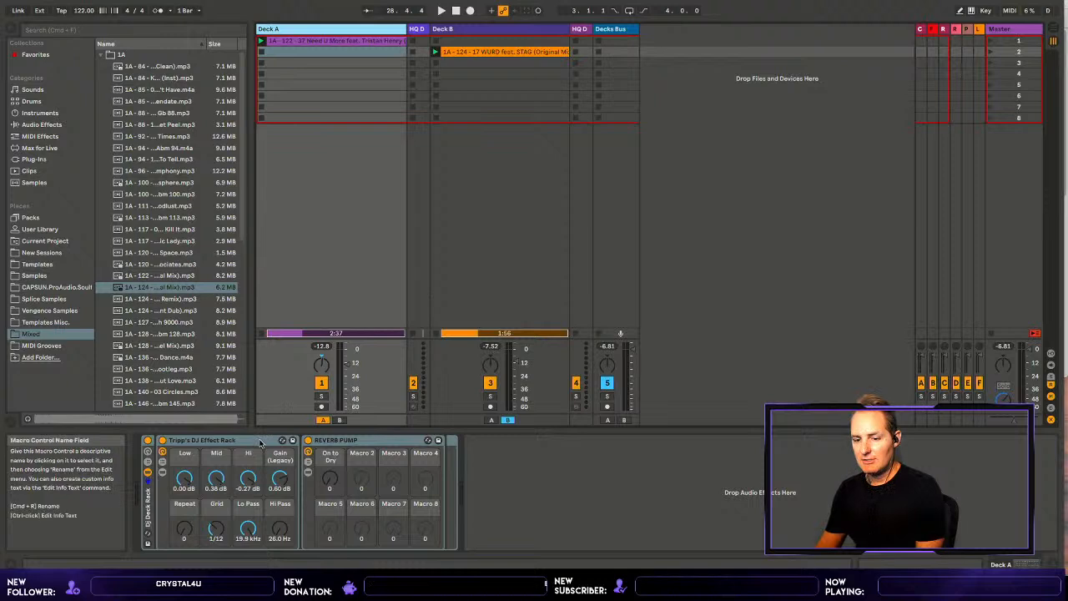
click(233, 439)
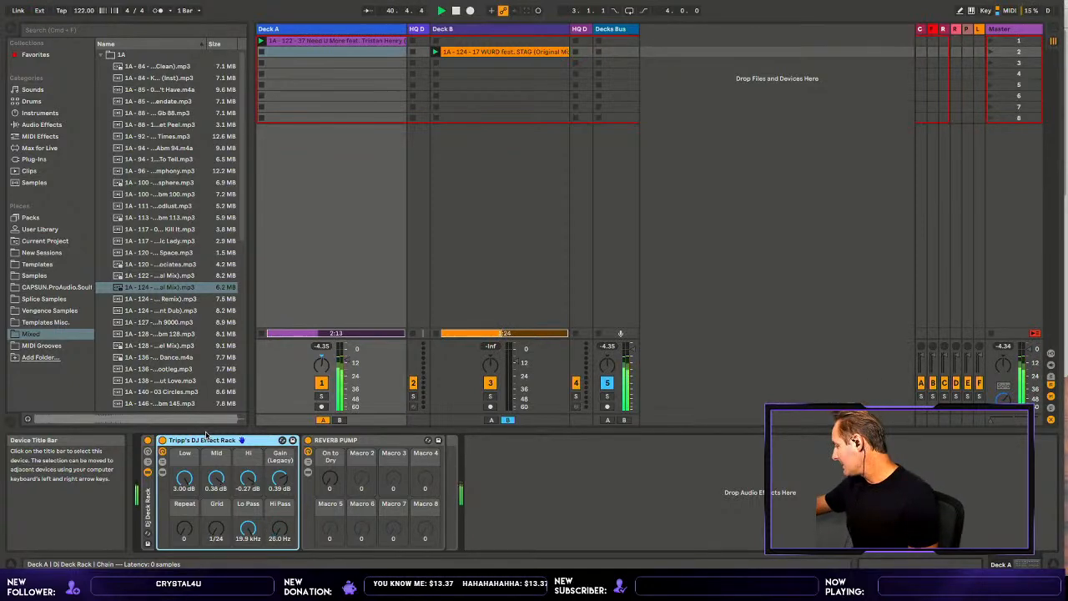
- Switch between the REVERB PUMP and Tripp's DJ Effect Rack, and briefly expand the latter to examine the devices inside
key(Right)
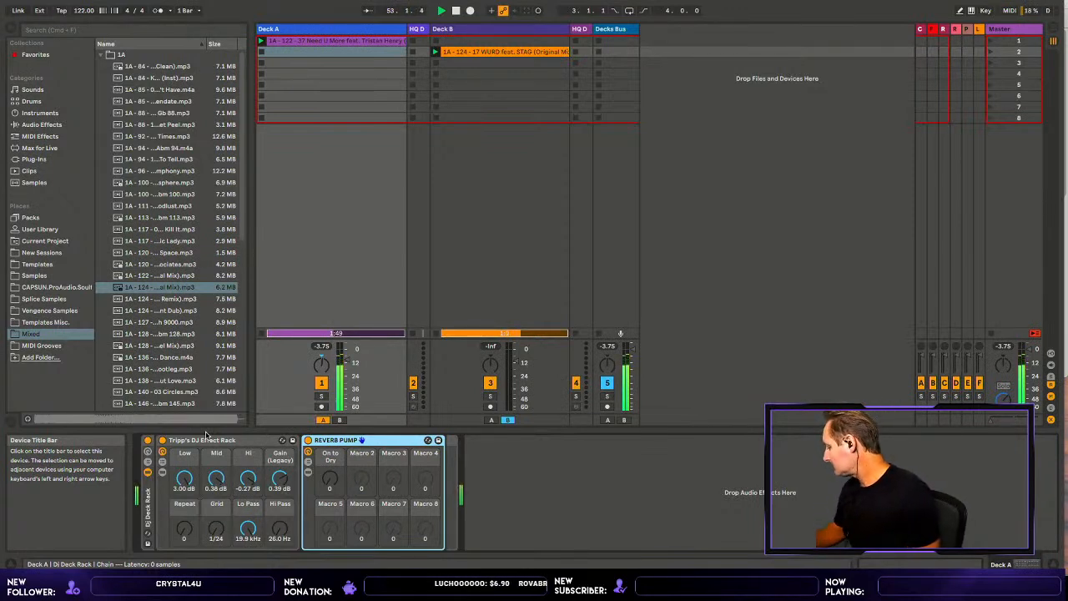
click(206, 436)
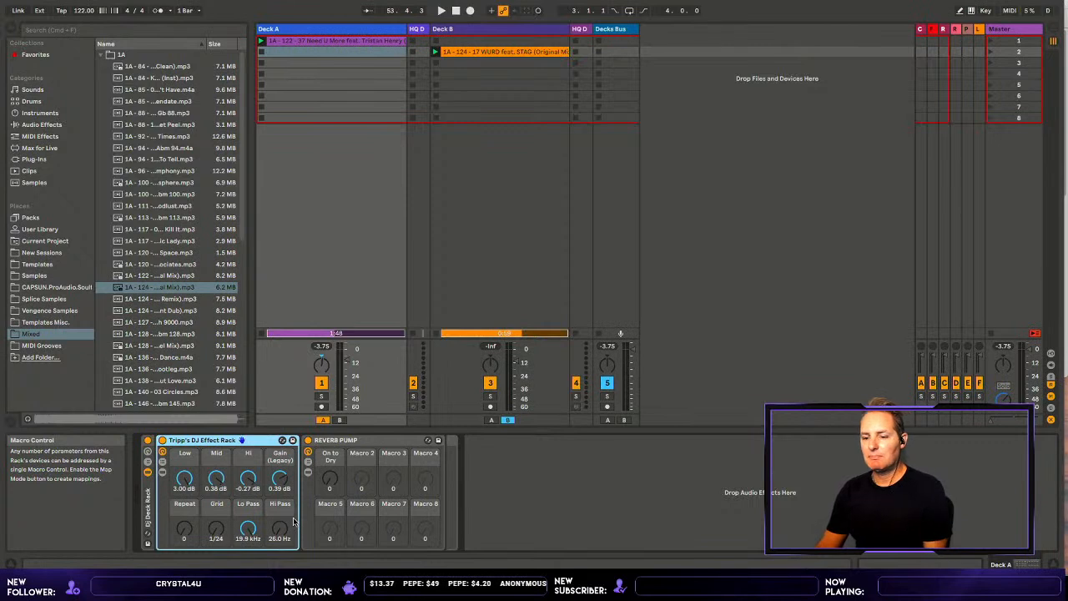
click(163, 468)
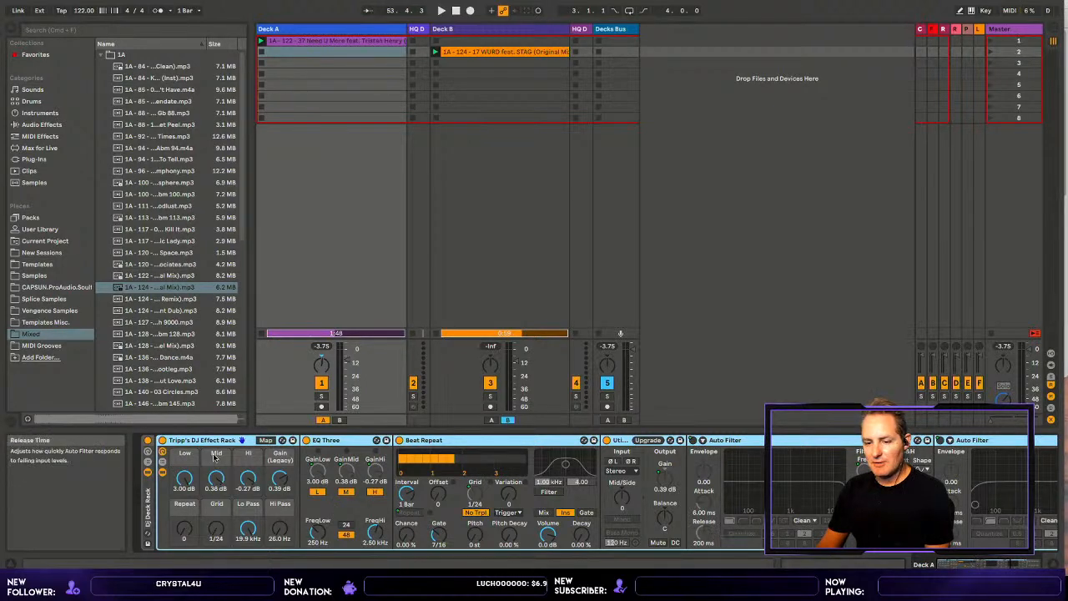
click(166, 462)
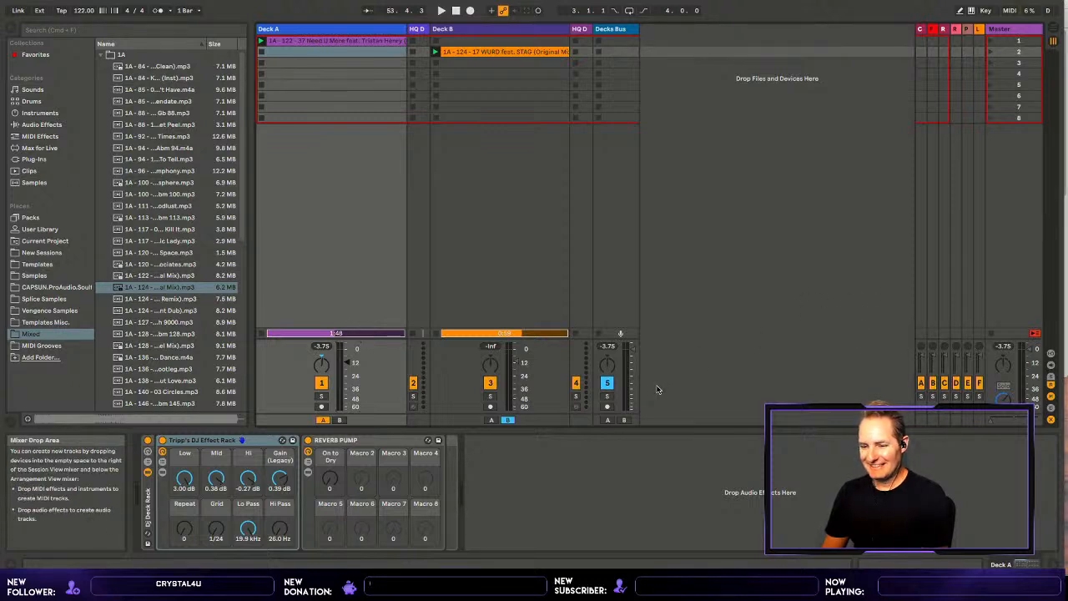
- Open the REVERB PUMP rack's chain list and its chain zone editor
click(346, 441)
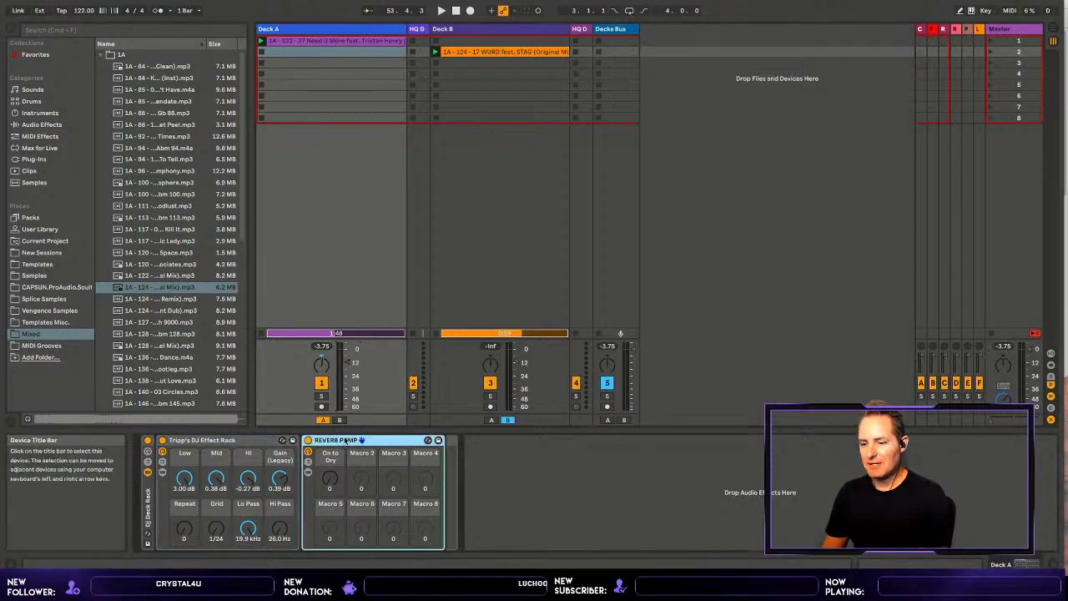
click(308, 472)
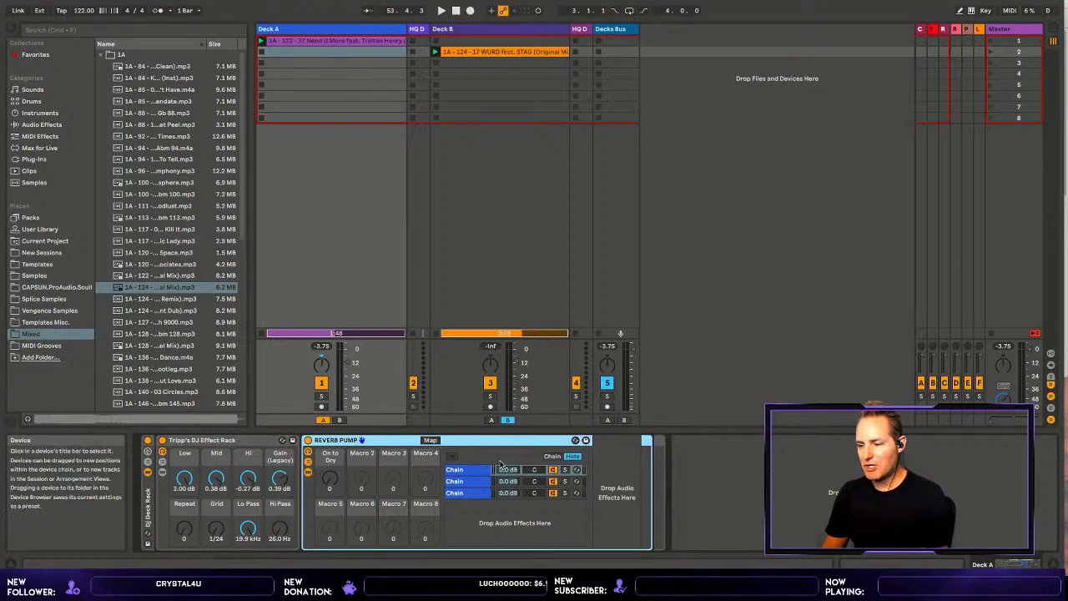
click(473, 466)
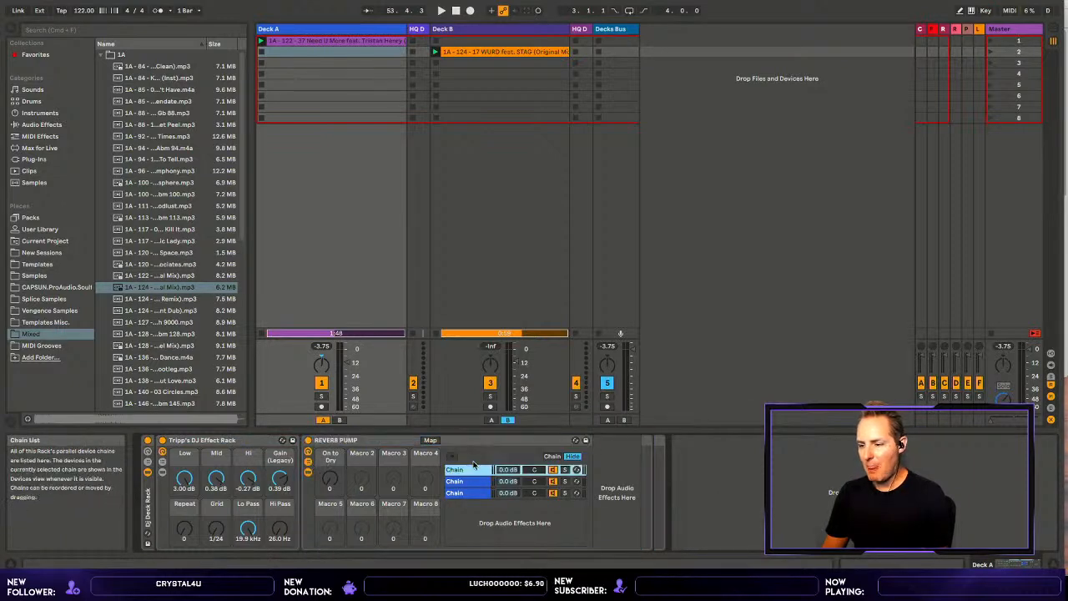
click(555, 454)
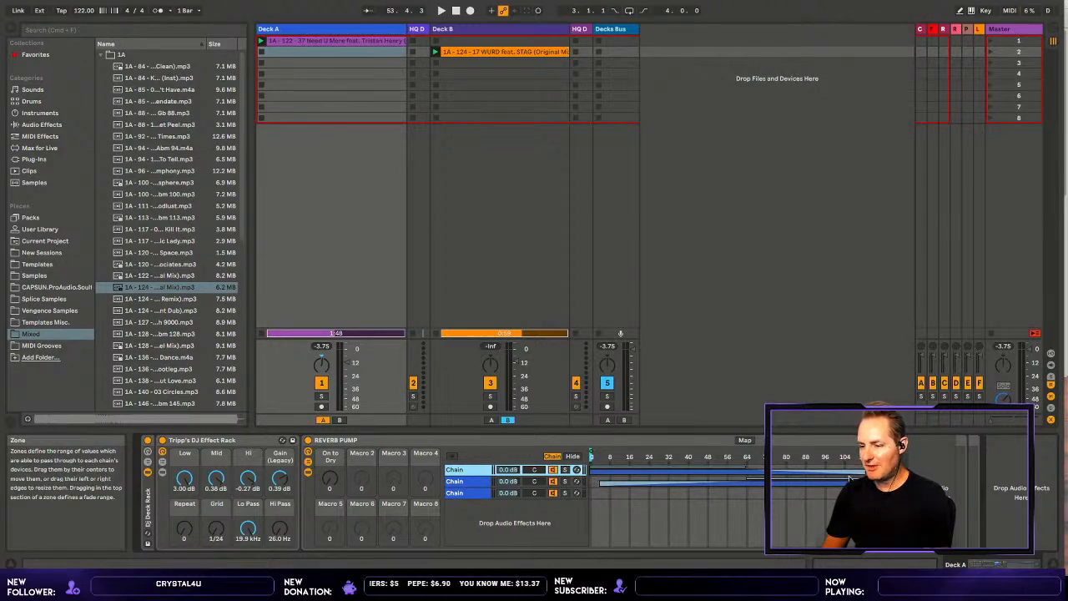
- Try the REVERB PUMP's On to Dry macro at 24 and return it to 0
click(538, 522)
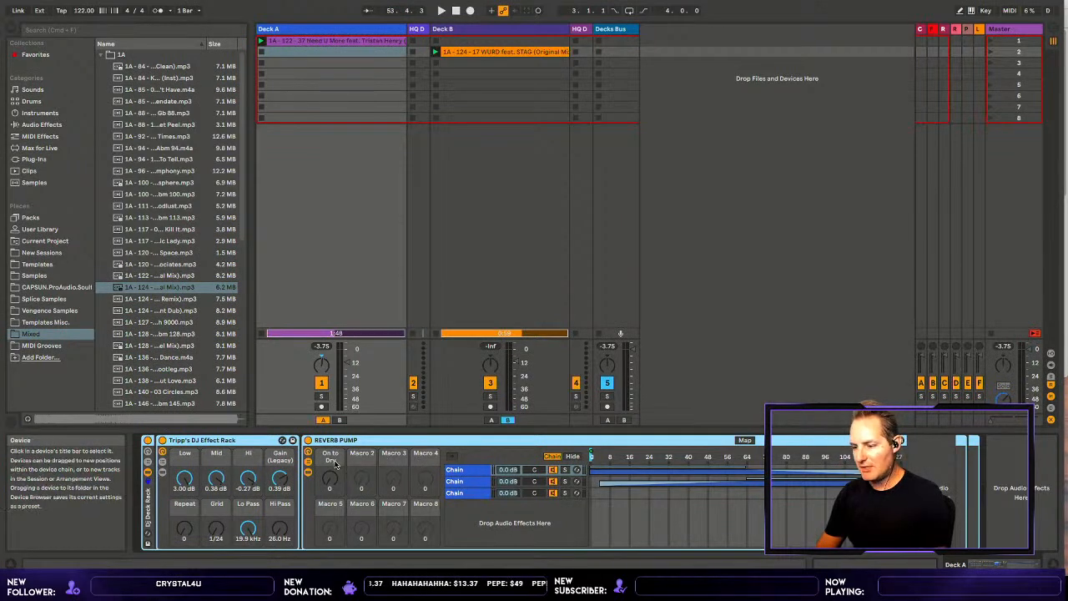
drag(330, 479, 334, 468)
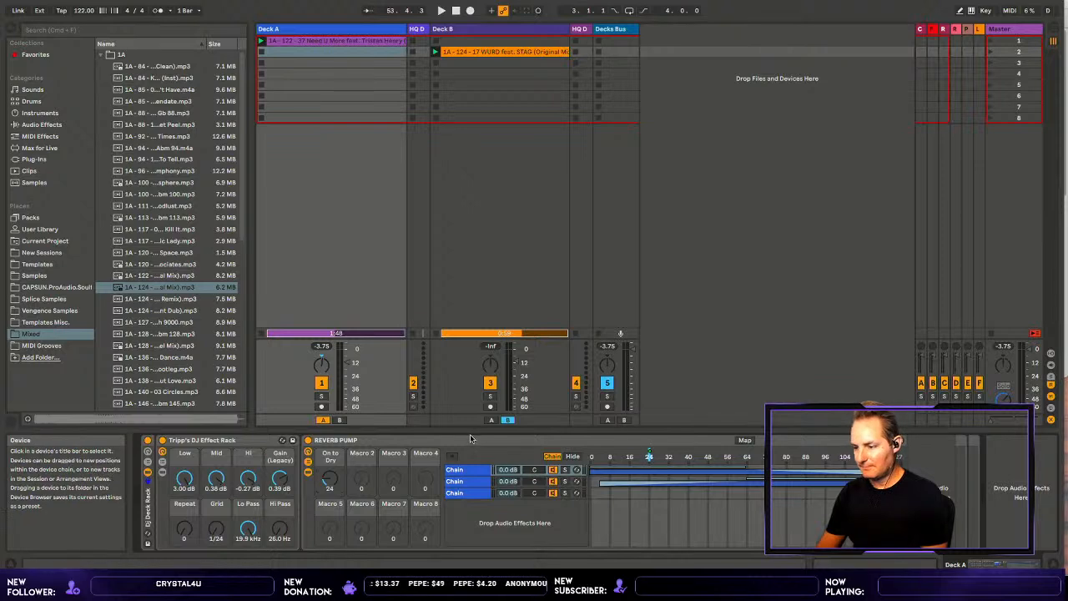
drag(331, 475, 328, 469)
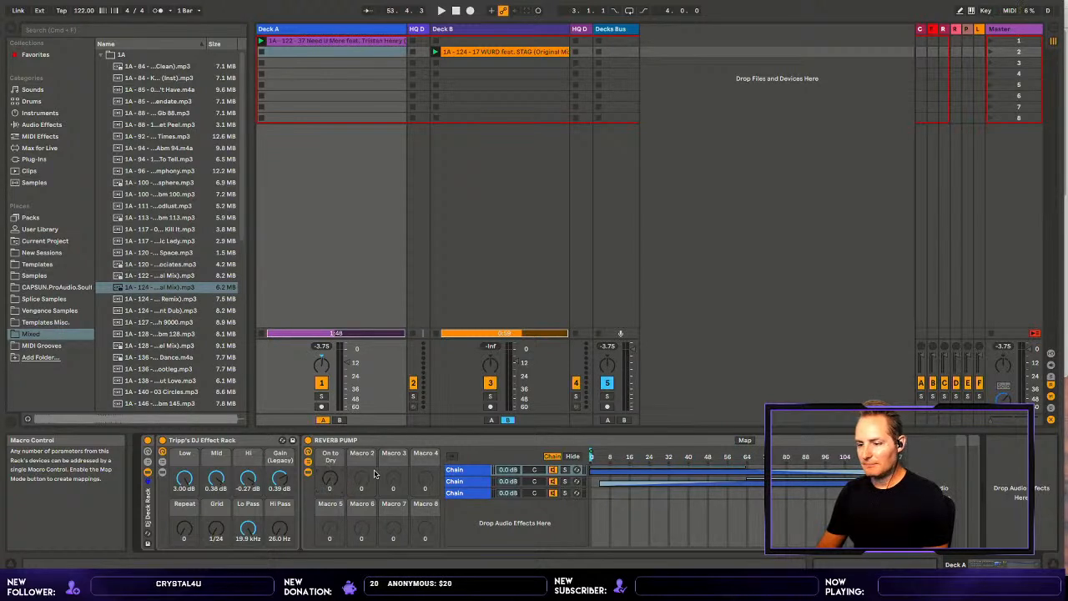
- Examine the devices inside the REVERB PUMP's second chain and compare them with the first chain
click(472, 480)
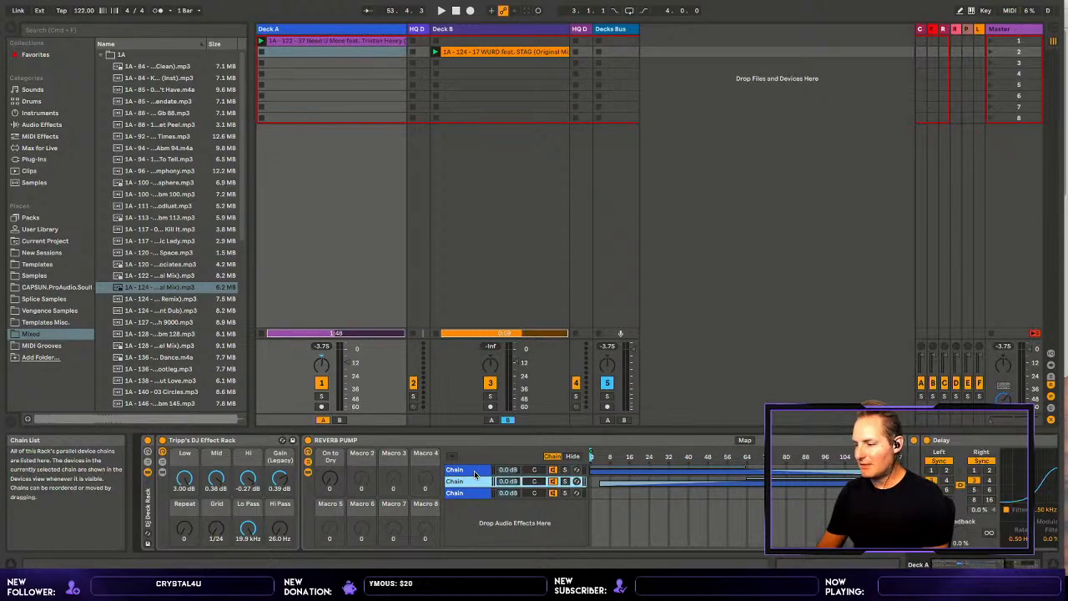
key(Down)
key(Up)
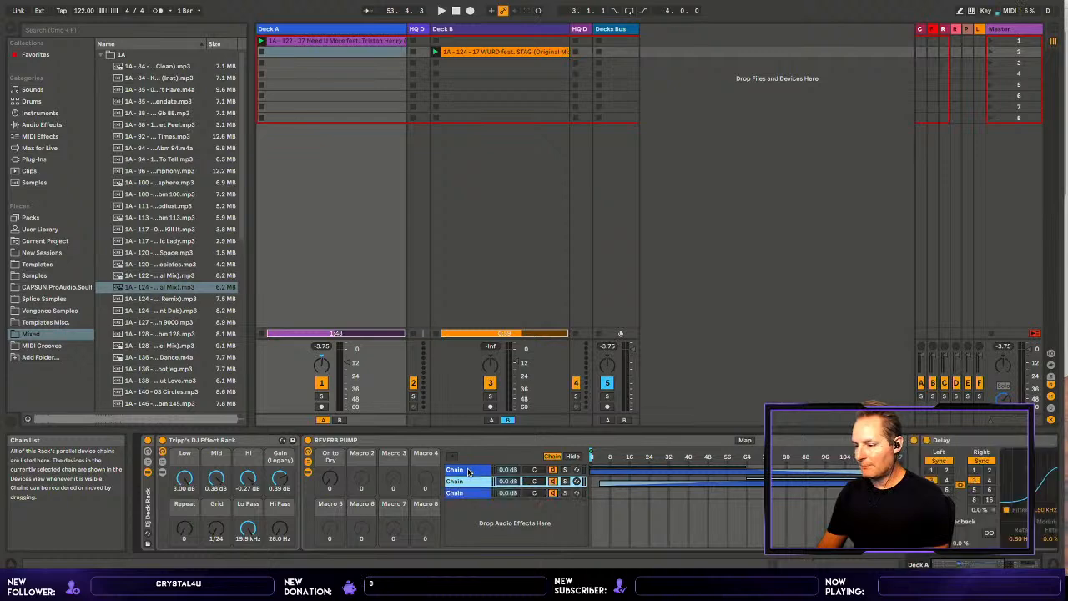
click(1033, 563)
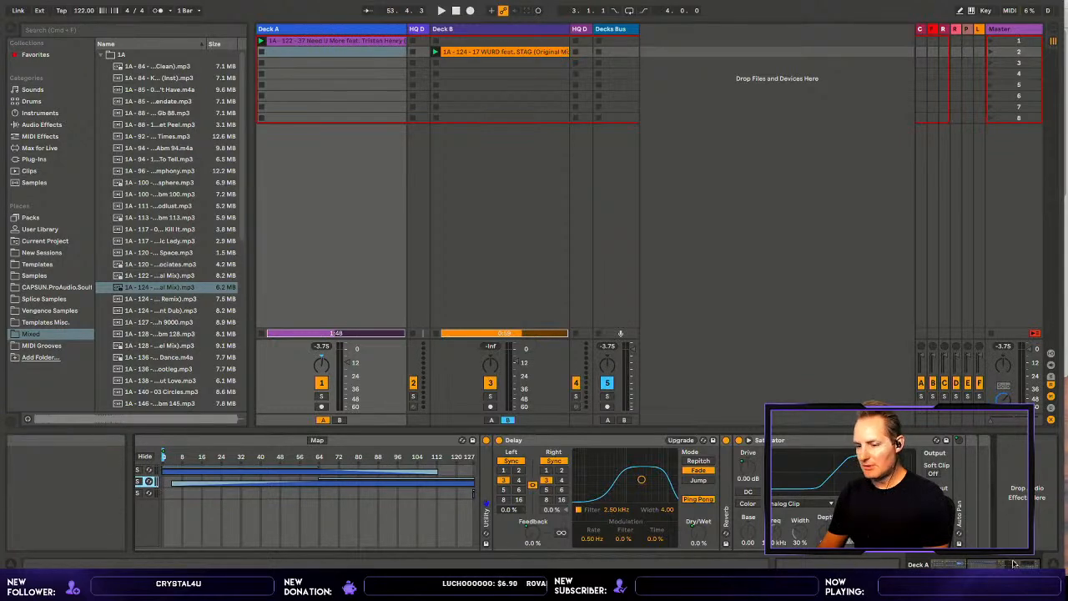
drag(1000, 562, 979, 564)
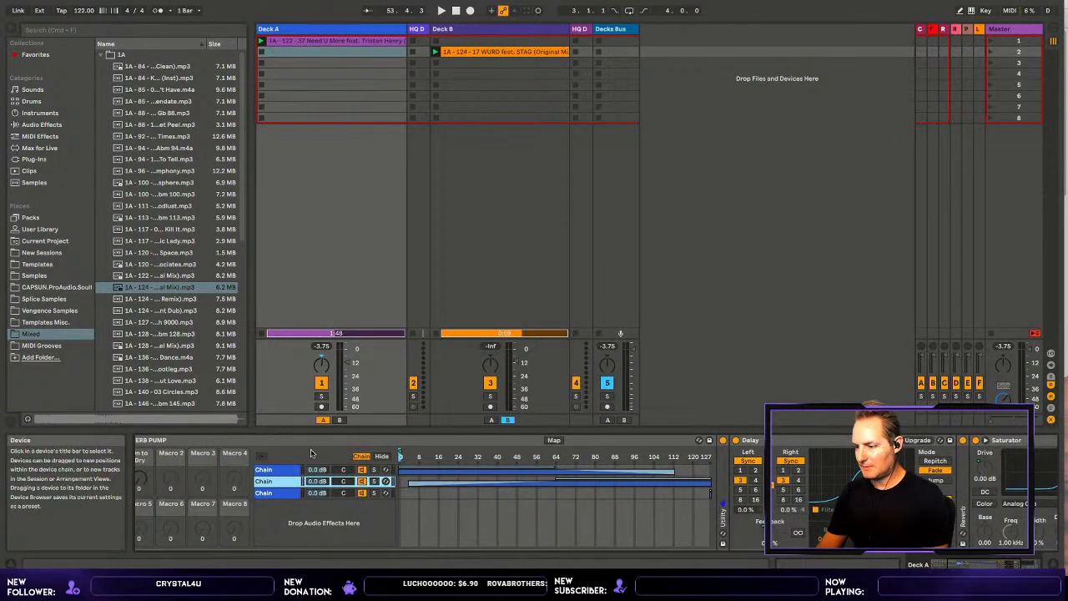
click(280, 469)
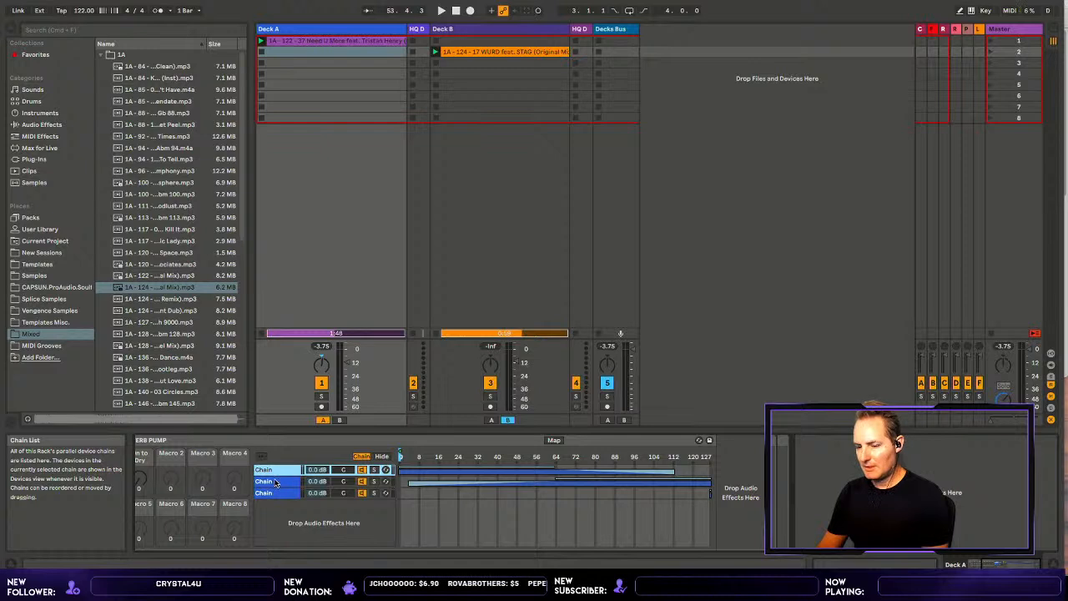
- Examine the REVERB PUMP's three chains in turn and look through the devices inside its second chain
click(274, 491)
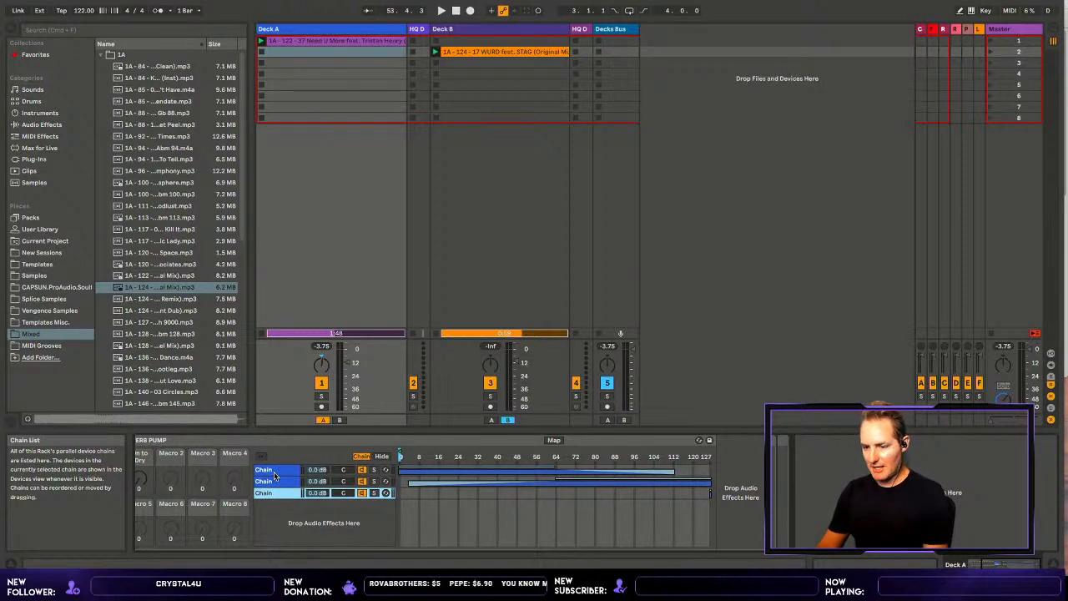
click(273, 480)
click(274, 469)
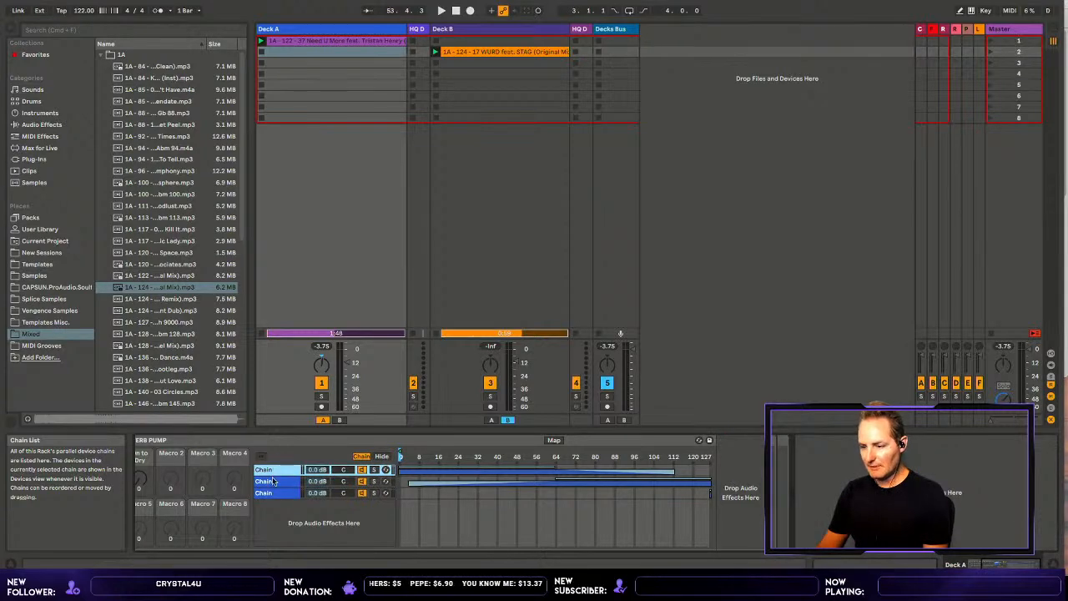
click(273, 492)
click(274, 481)
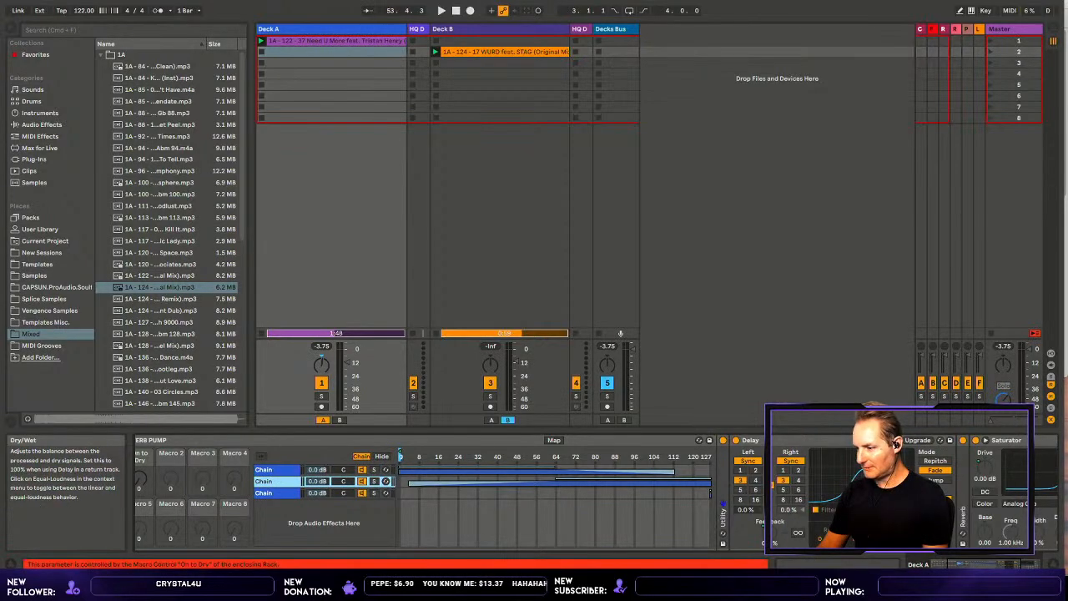
mouse_move(963, 561)
mouse_down()
mouse_move(1011, 556)
mouse_move(968, 555)
mouse_up()
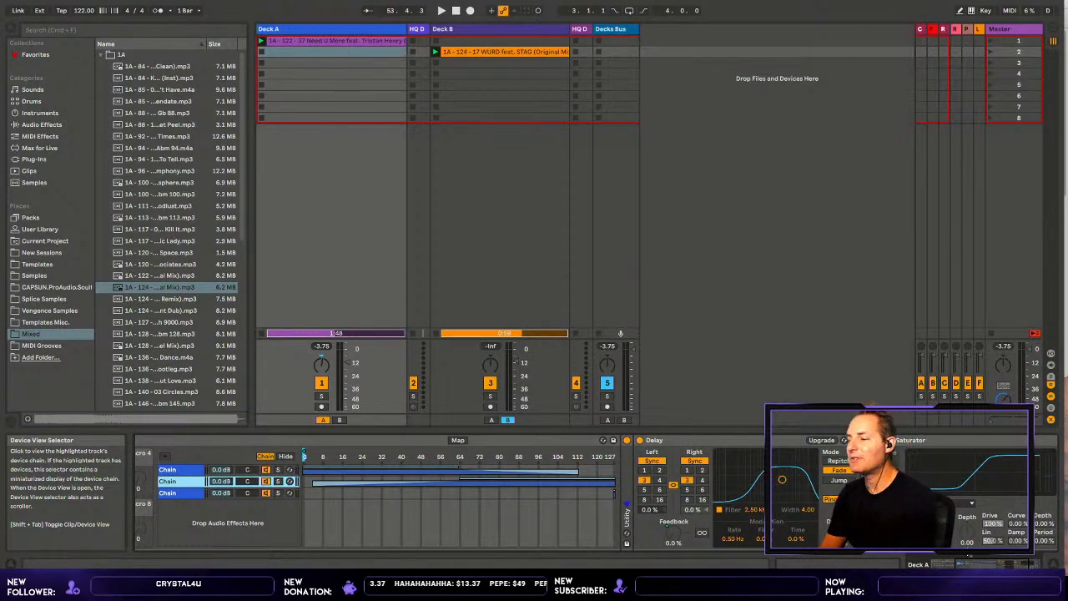
drag(969, 555, 946, 561)
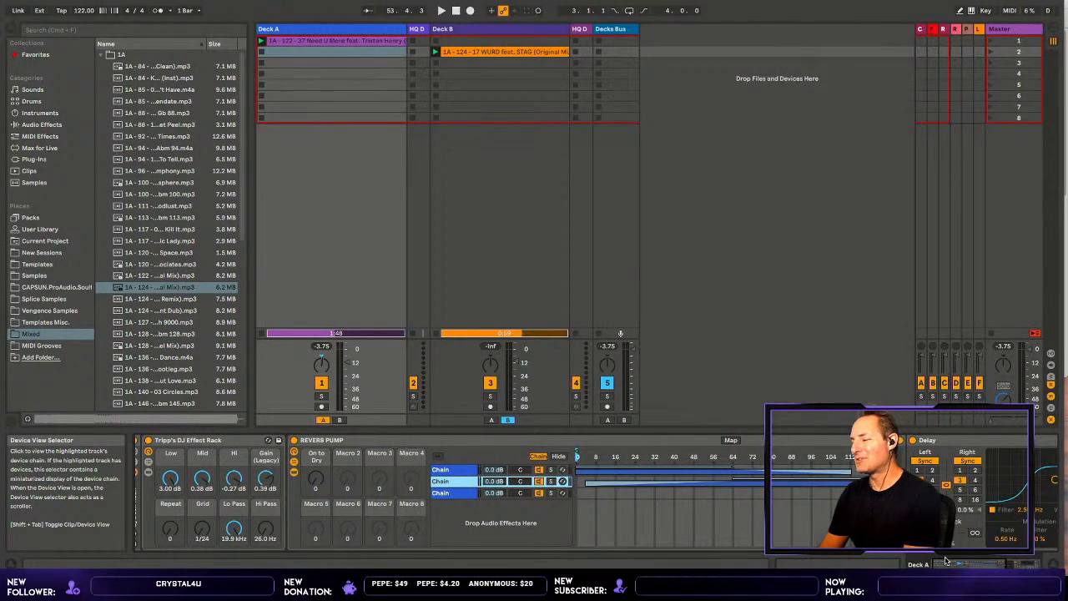
drag(946, 561, 939, 562)
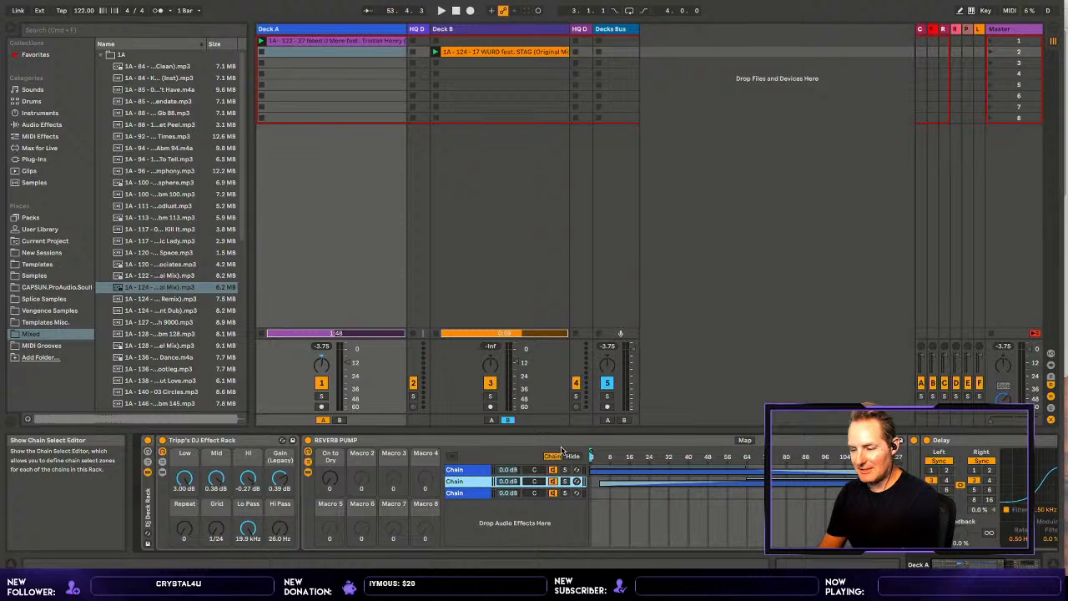
- Hide the REVERB PUMP's chain zone editor and chain devices, and enlarge the Session mixer's level meters
click(573, 456)
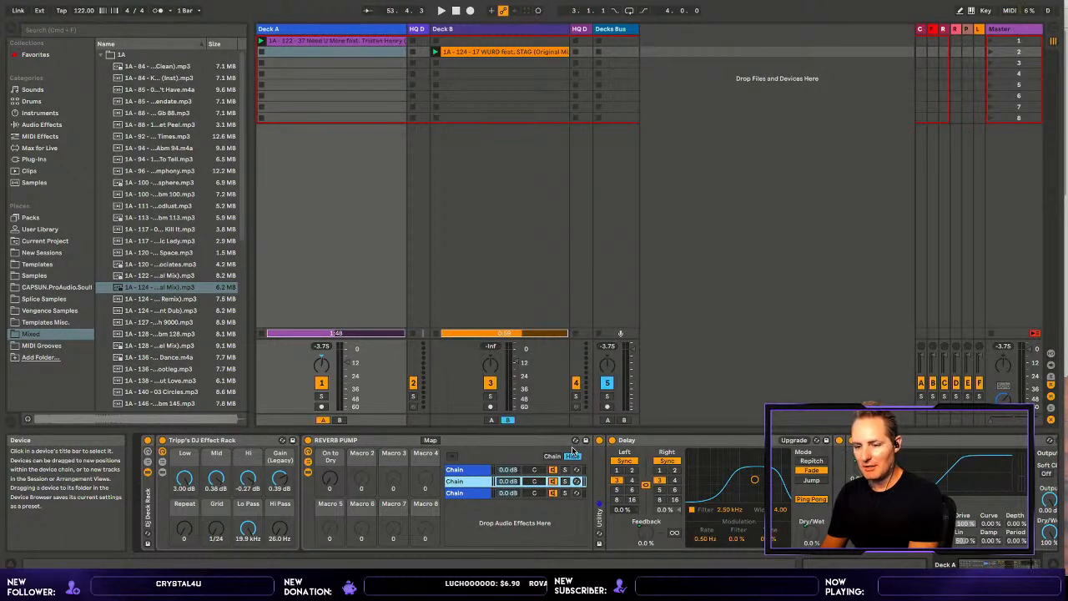
click(309, 462)
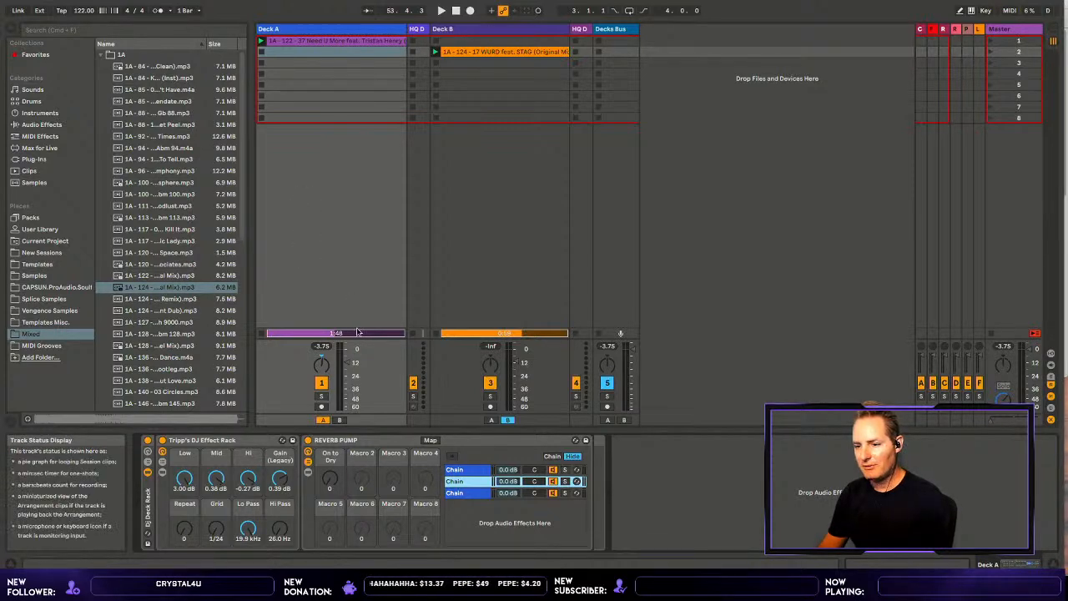
drag(357, 339, 357, 304)
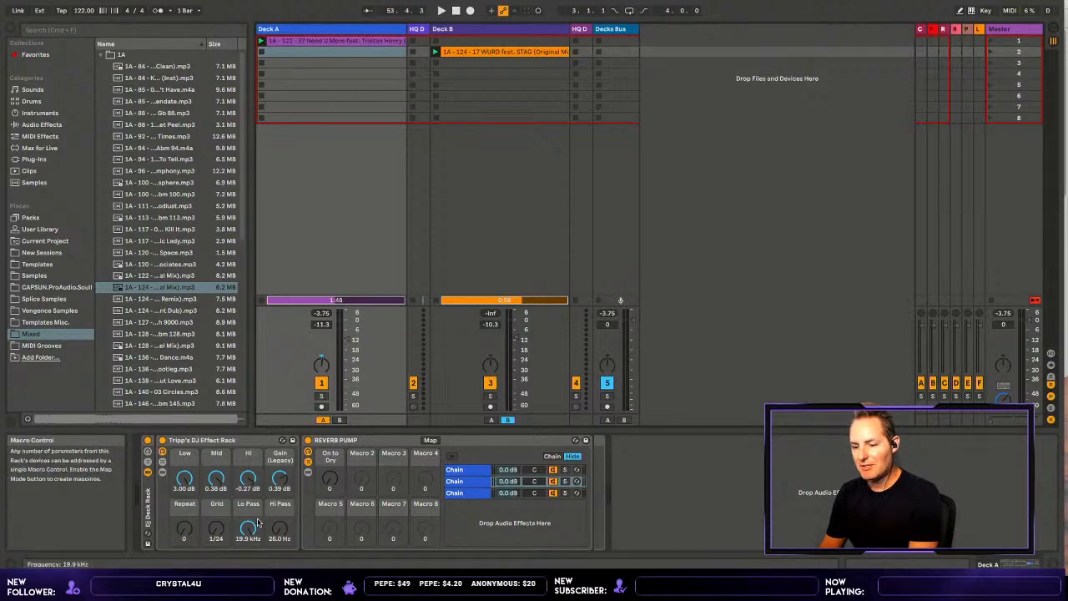
drag(281, 526, 281, 538)
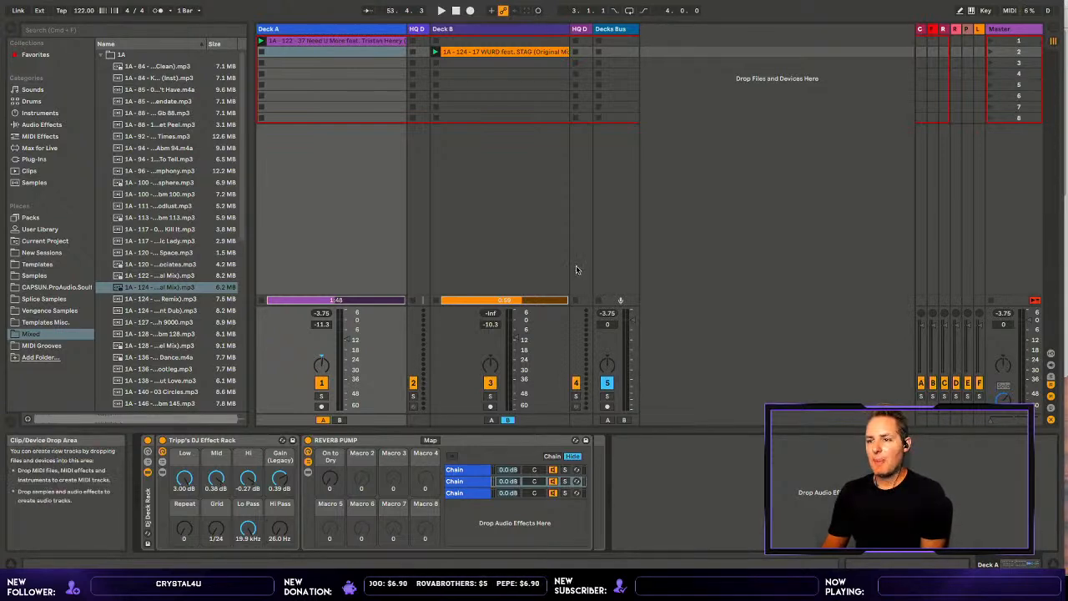
- Stop the playing clips on Deck B and Deck A
click(439, 293)
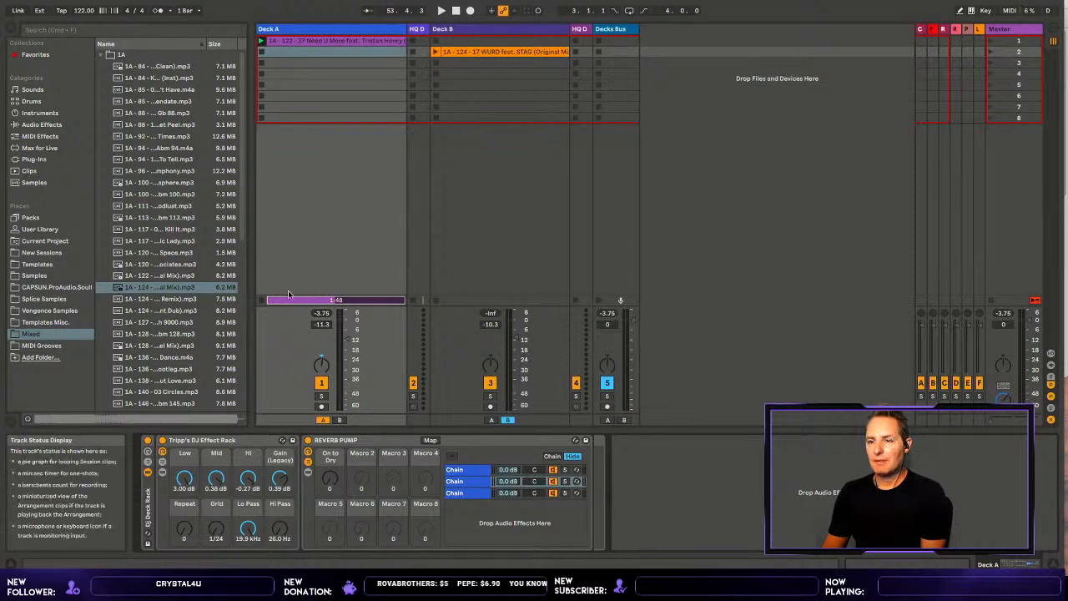
click(262, 297)
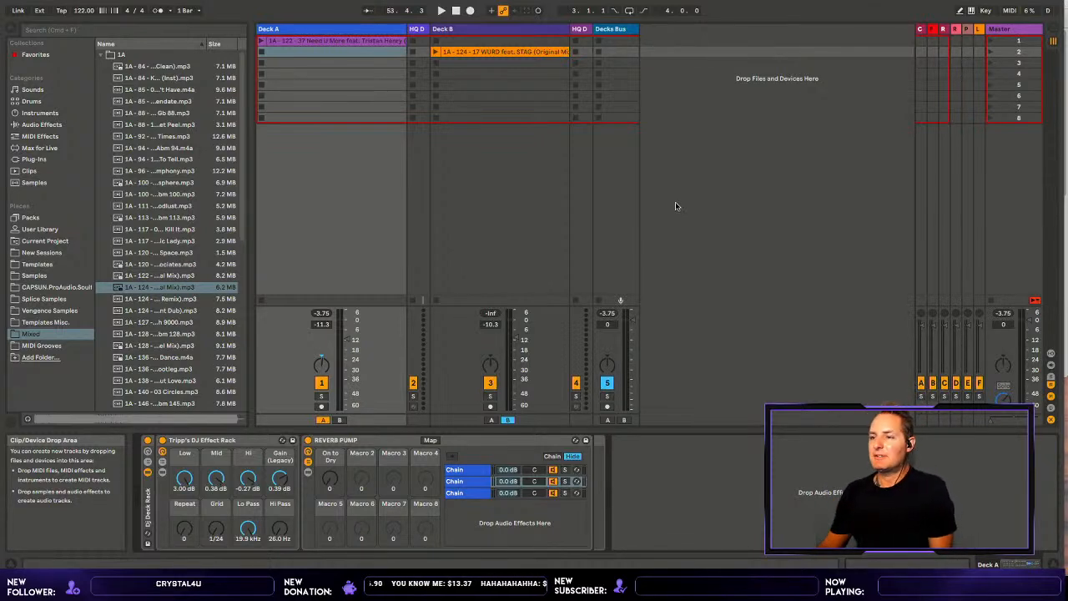
- Compare the Hot Cue Universal MIDI device on HQ Deck A with the Deck A clip's waveform in an enlarged clip view
click(417, 27)
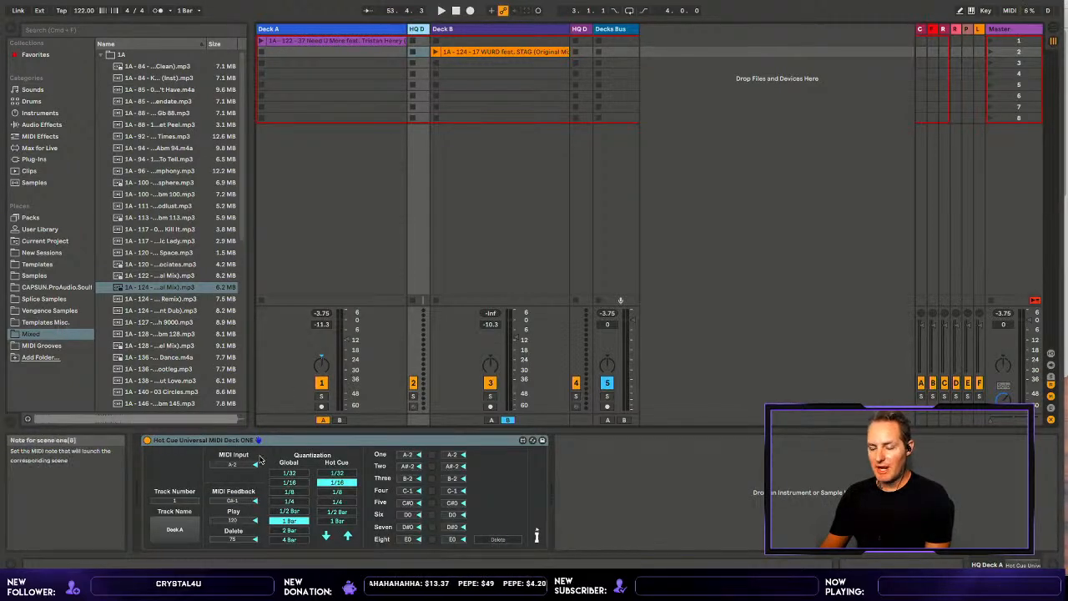
click(276, 435)
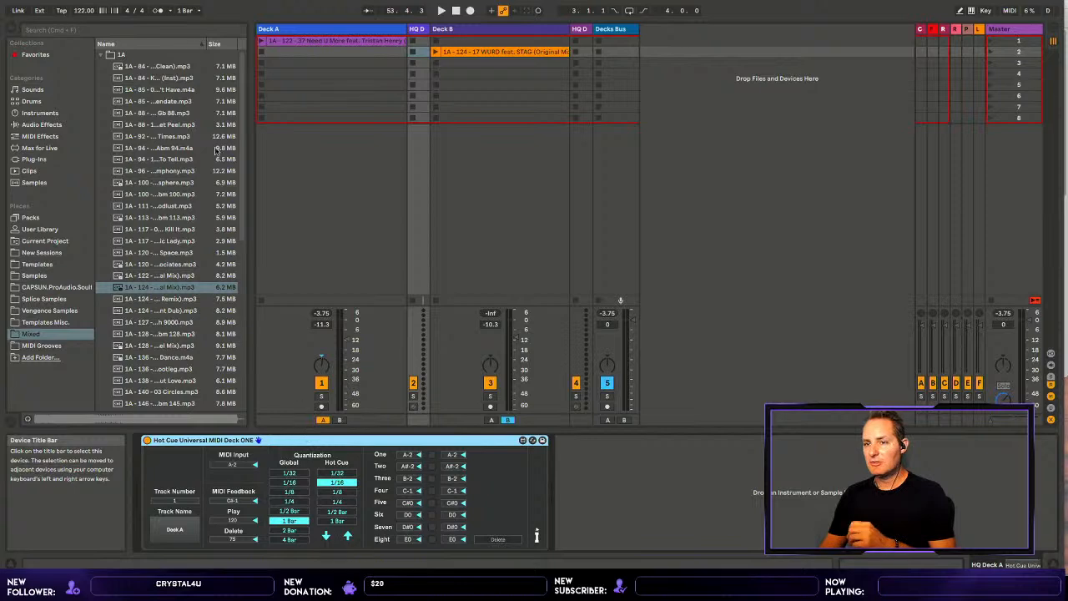
click(303, 36)
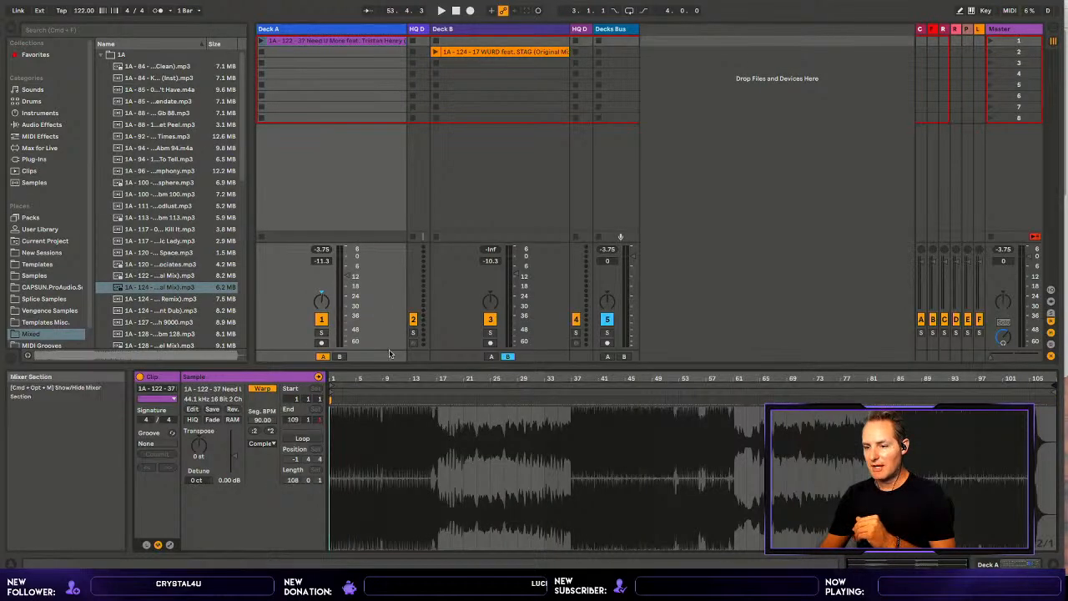
drag(414, 359, 414, 271)
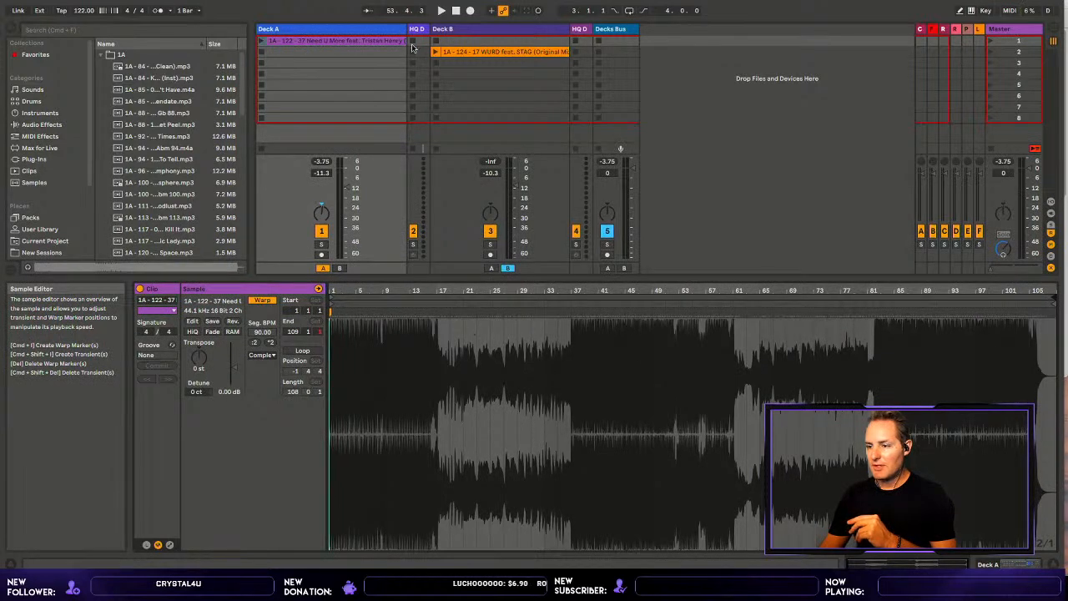
click(419, 25)
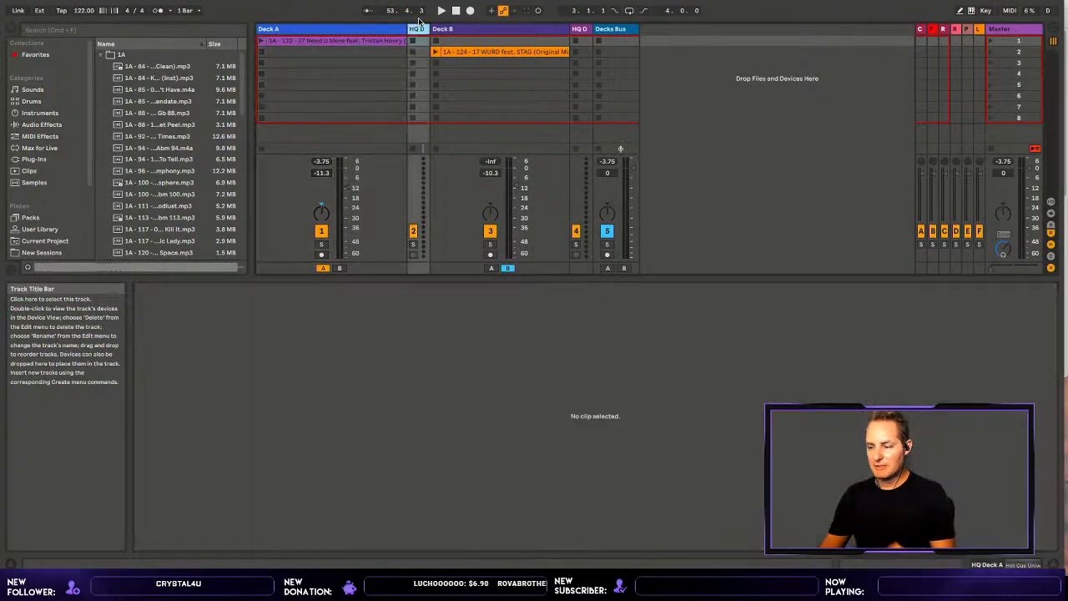
double_click(420, 25)
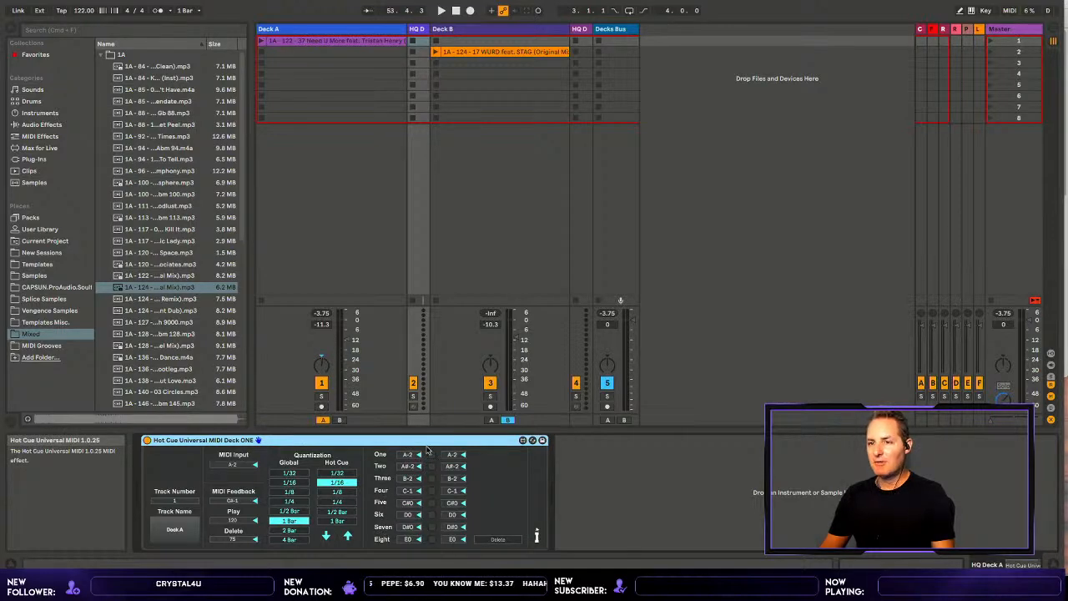
double_click(307, 40)
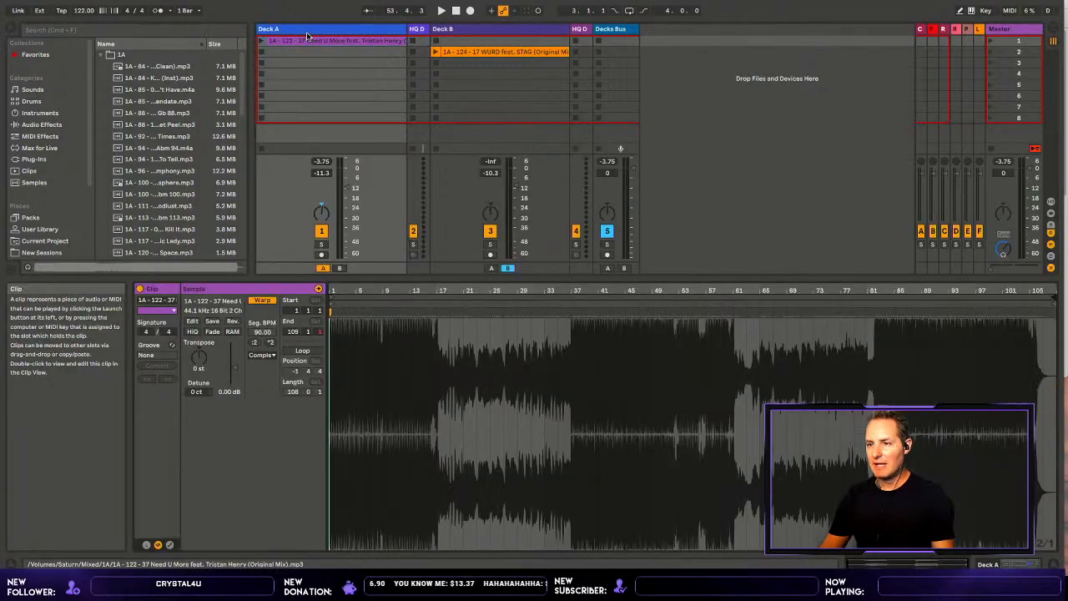
click(413, 28)
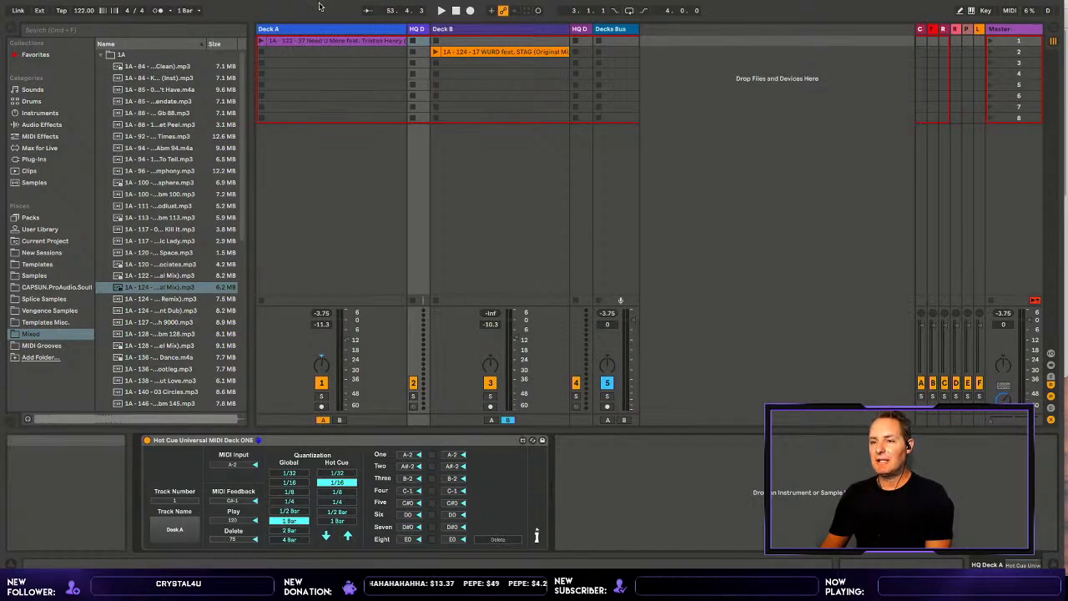
- Load the 1A - 124 - 38 Greece 2000 remix into Deck A's third clip slot and delete it again
click(315, 28)
click(318, 38)
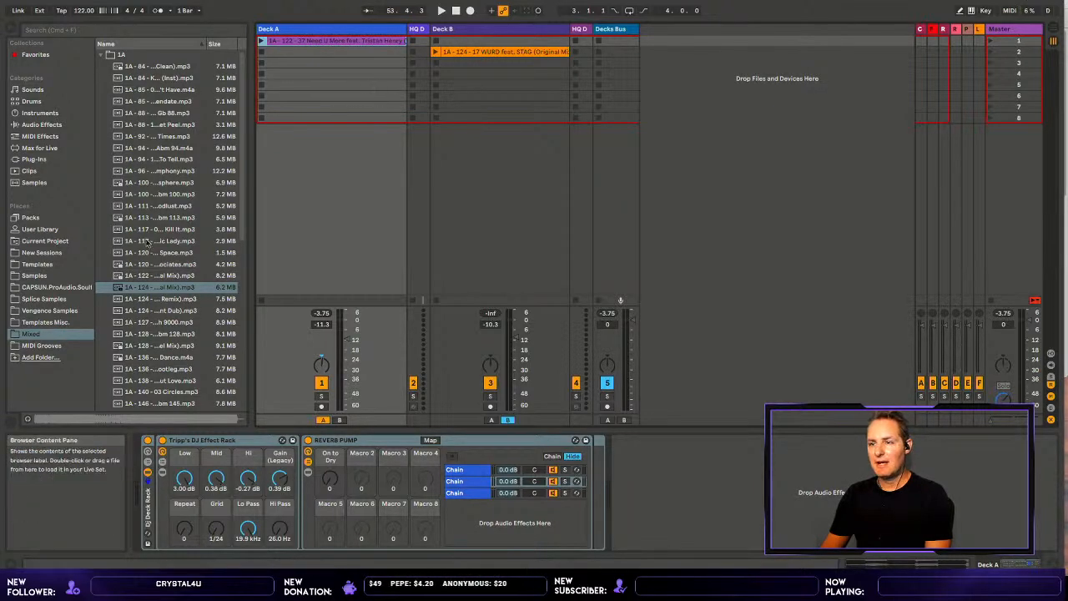
drag(149, 298, 323, 62)
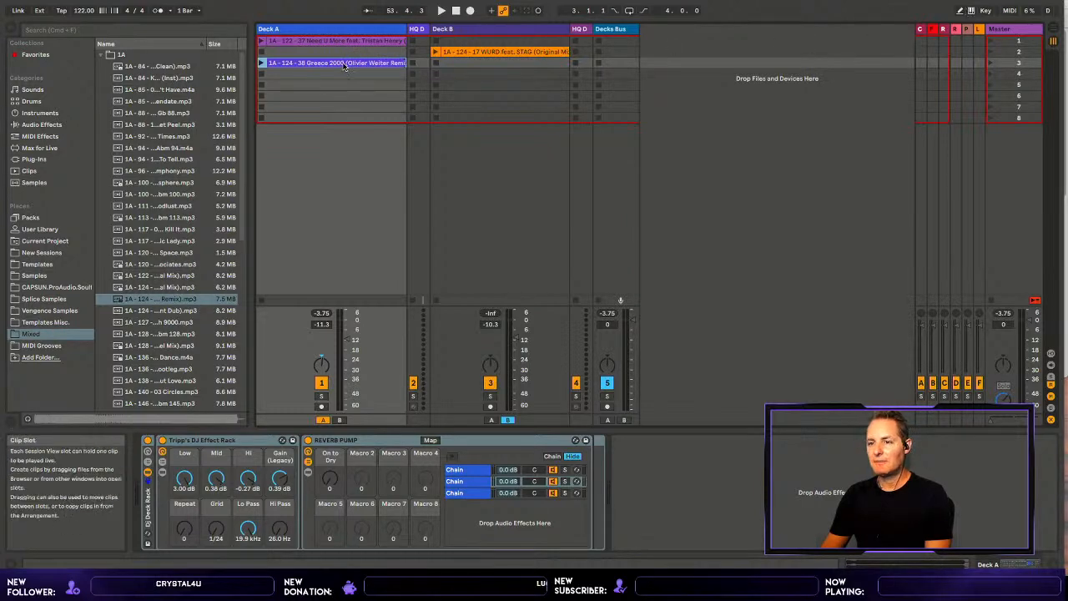
key(Delete)
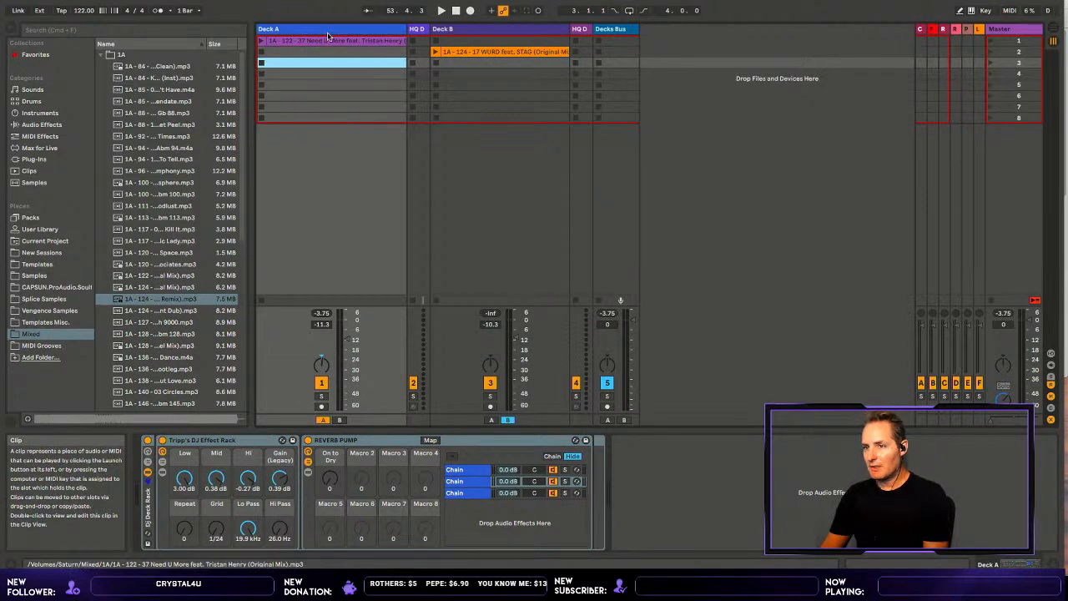
- Play Deck A's first clip from about bar 61, stop it, and return from a shortened clip view to the deck's effect racks
double_click(328, 37)
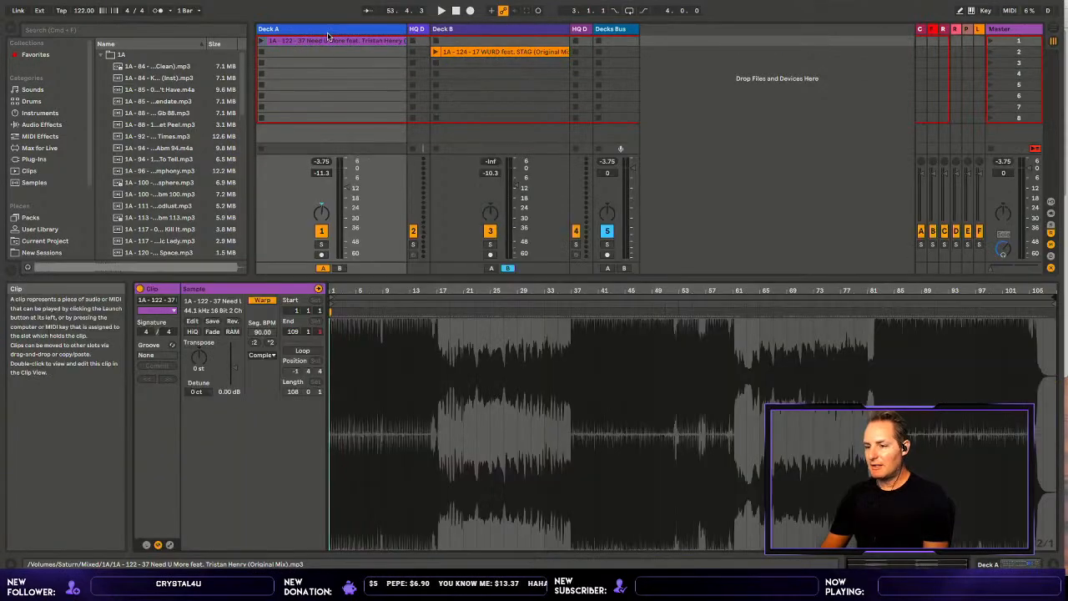
click(738, 295)
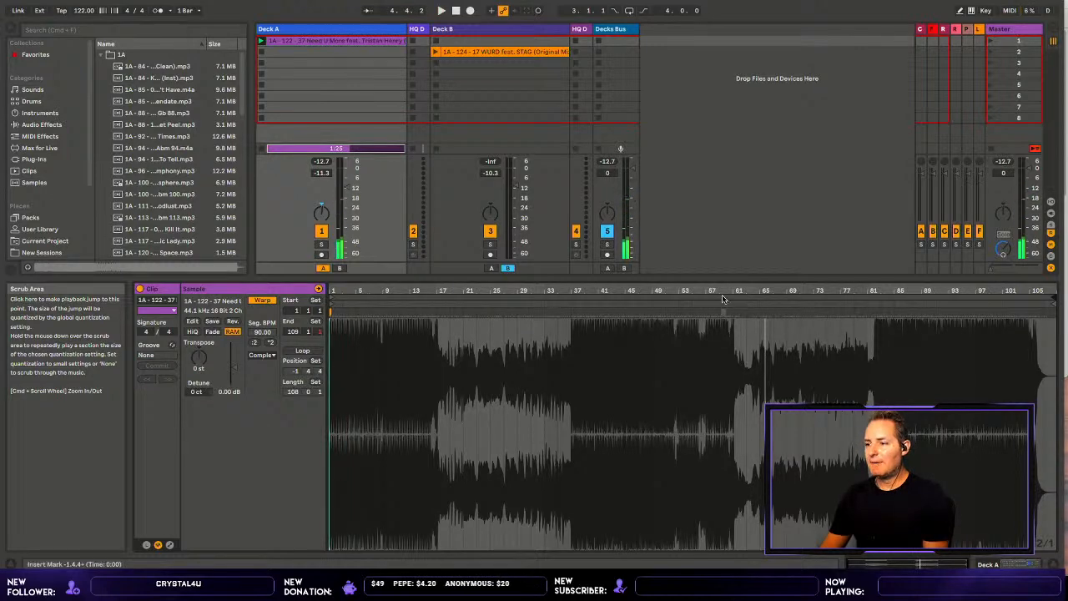
drag(719, 272, 706, 377)
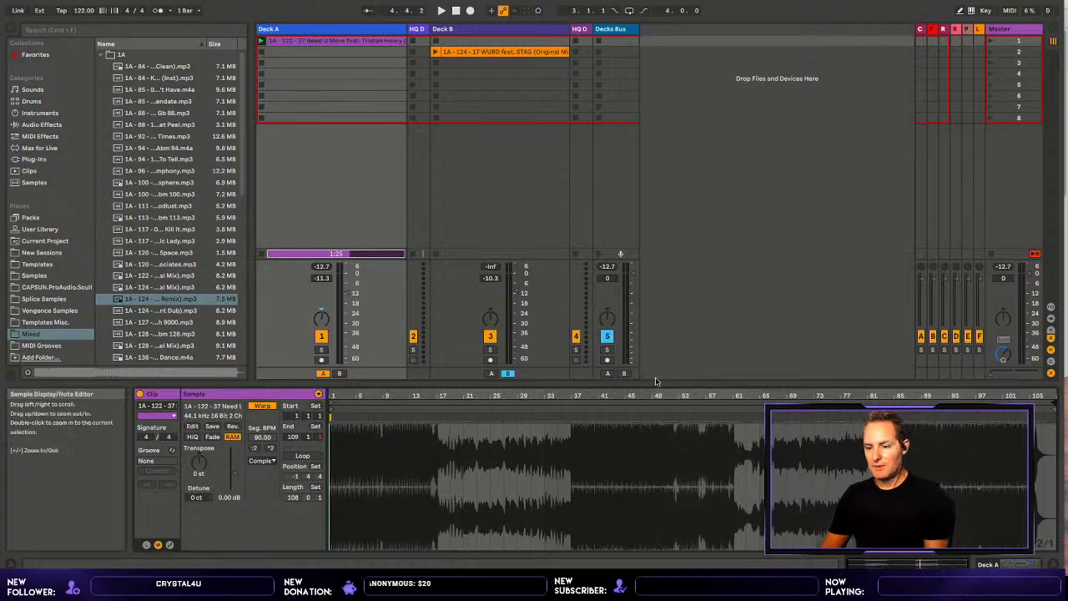
key(shift+Tab)
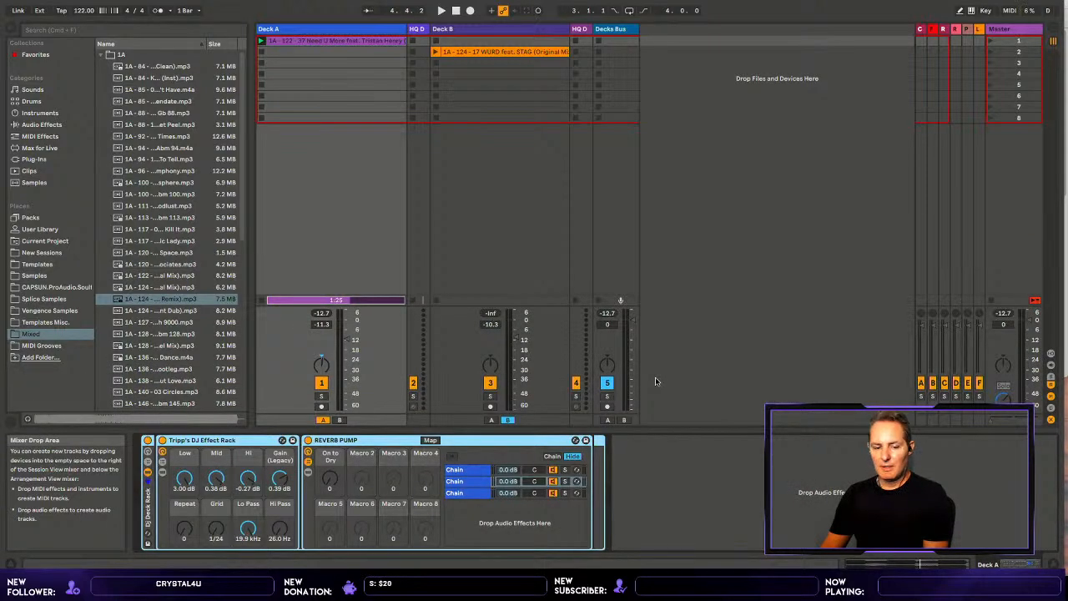
- Launch Deck B's clip alongside Deck A, jump Deck A's playback to about bar 61, and stop playback
click(435, 48)
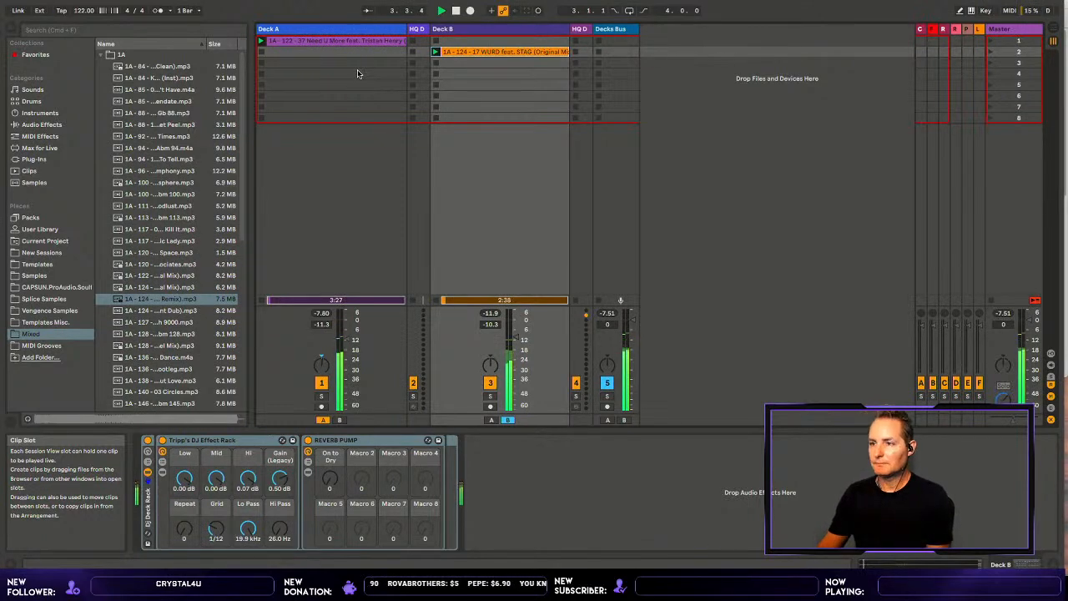
click(359, 43)
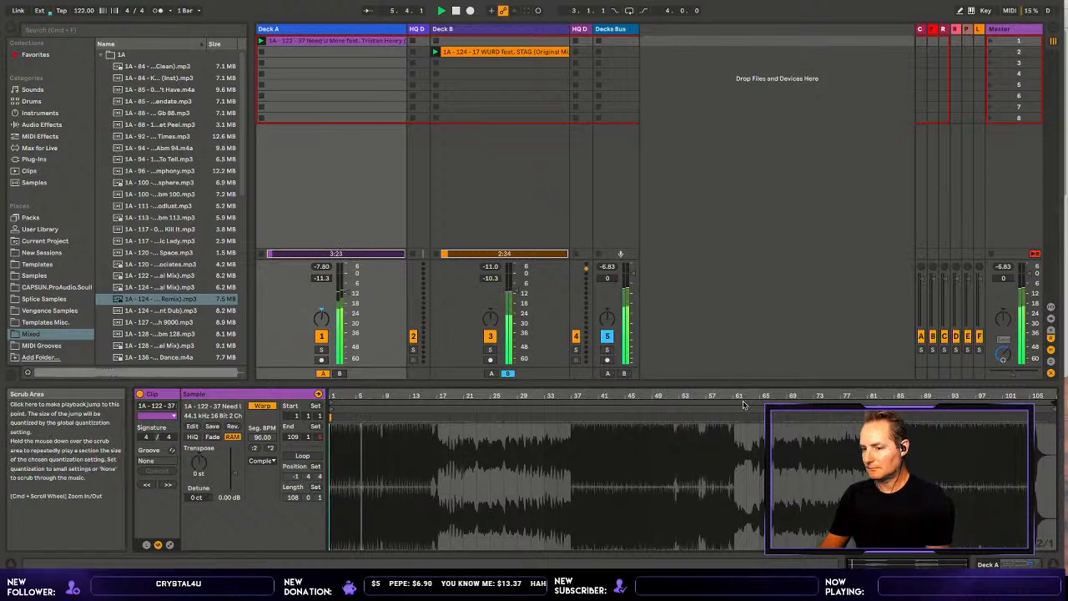
click(738, 403)
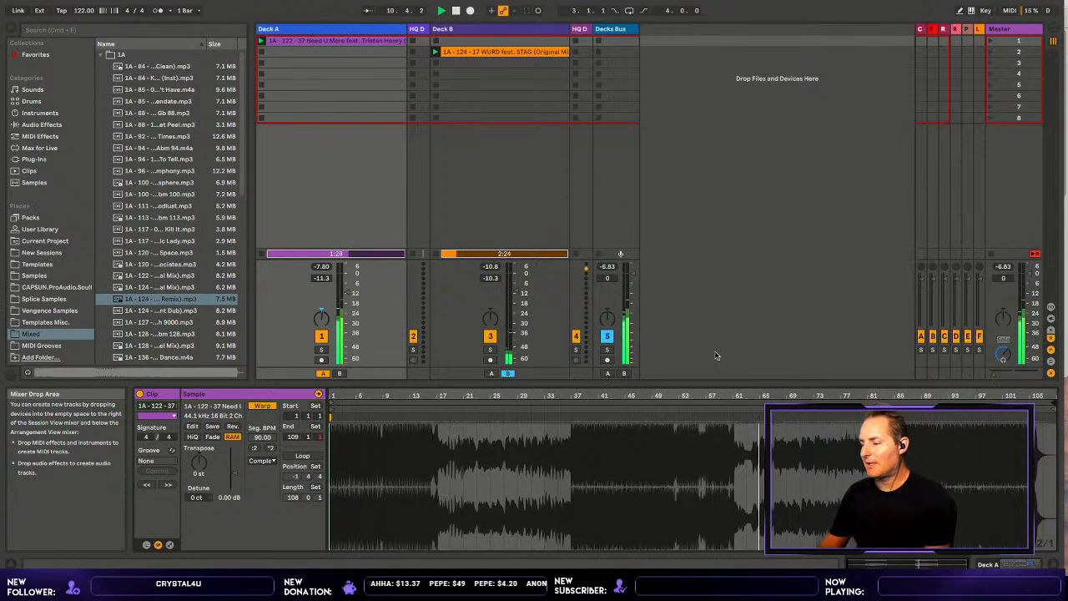
key(space)
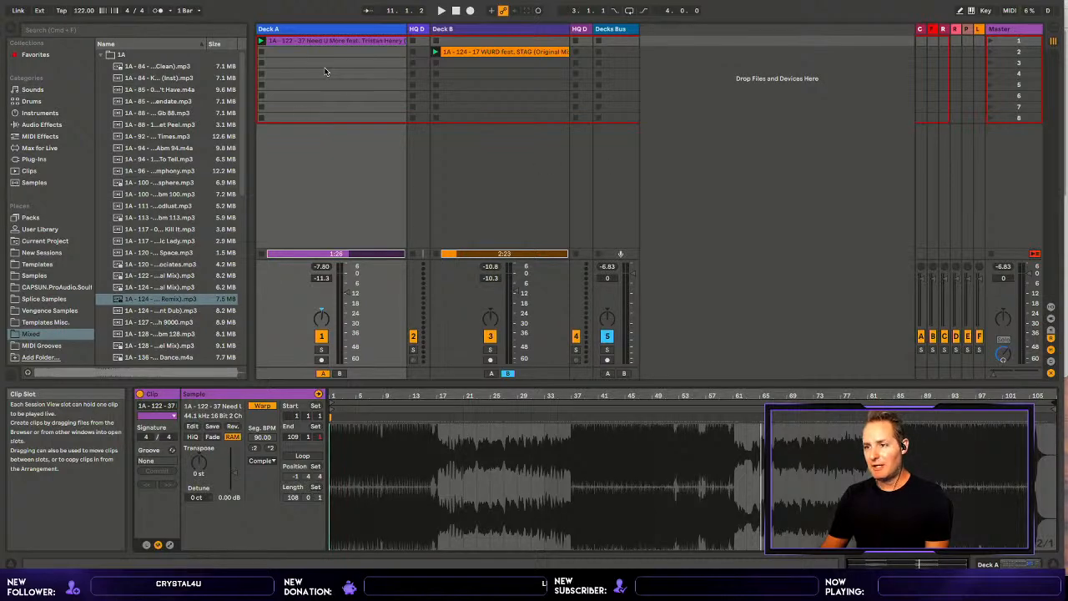
- Review Deck B's clip waveform and effect racks, and reopen the Hot Cue Universal MIDI device on HQ Deck A
click(470, 50)
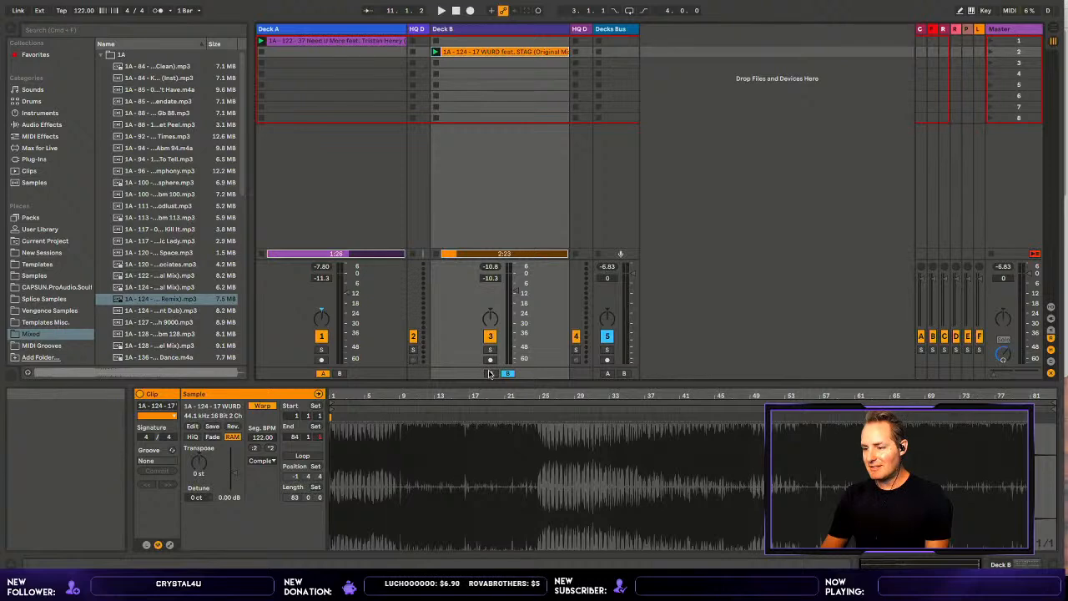
mouse_move(488, 375)
mouse_down()
mouse_move(491, 324)
mouse_move(484, 369)
mouse_up()
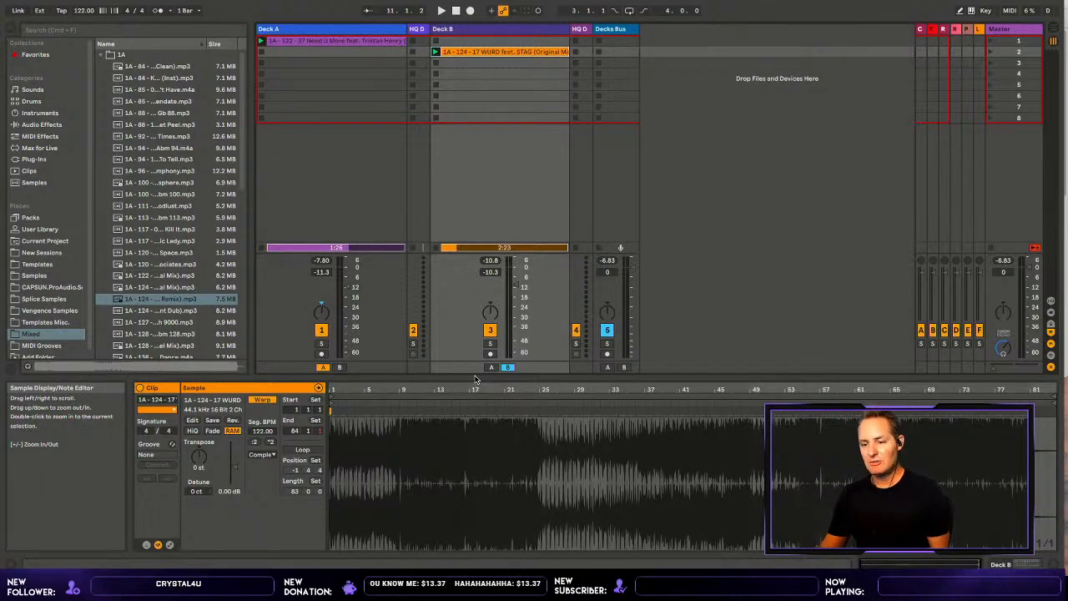
key(shift+Tab)
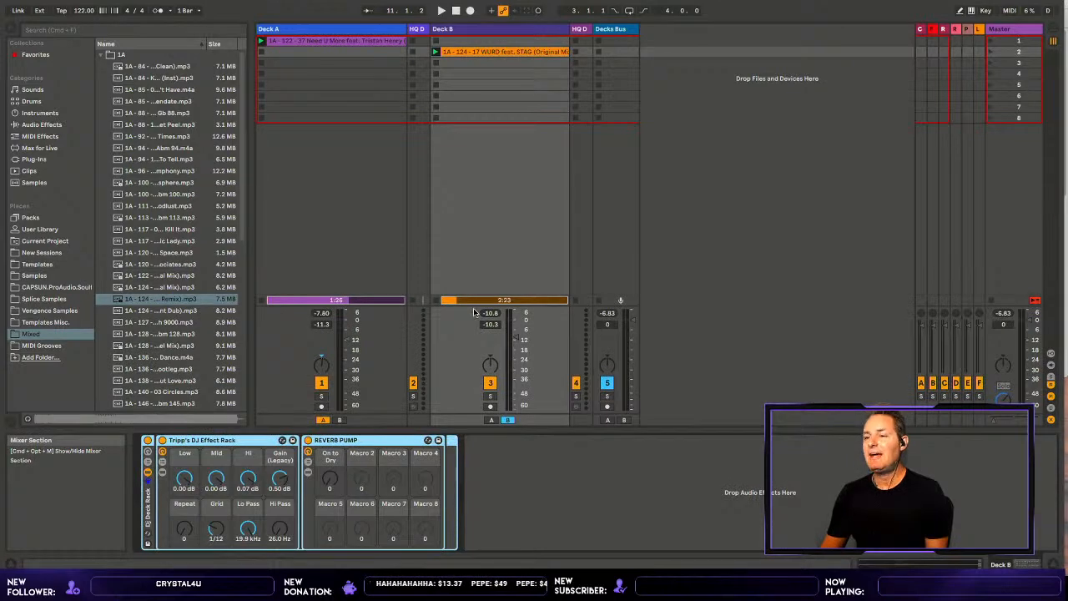
click(415, 23)
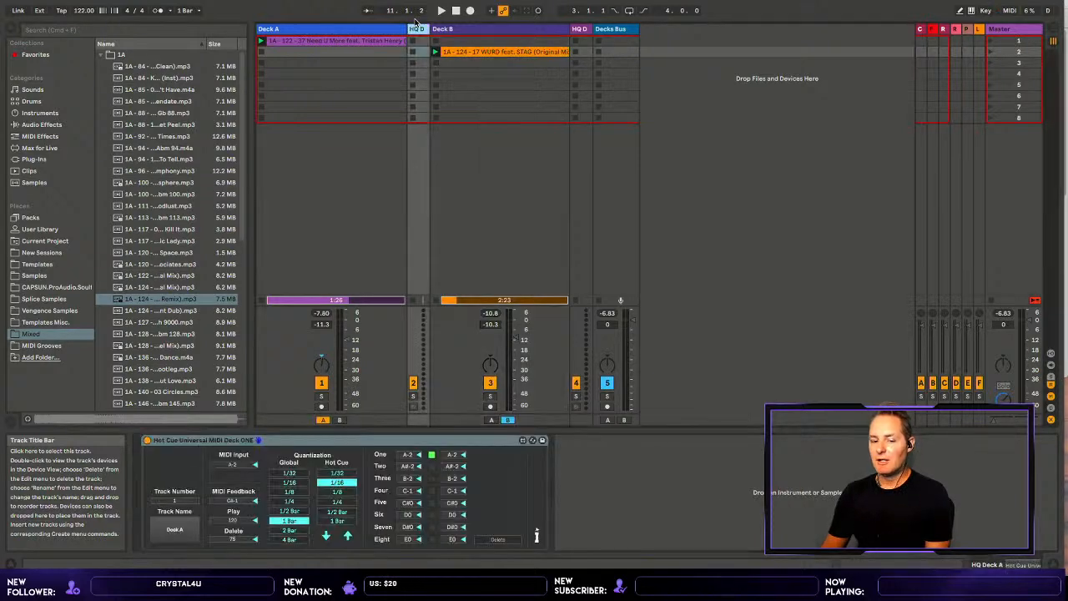
- Review the Hot Cue Universal MIDI device, Deck A's clip waveform and effect racks, and show the mixer's sends with HQ Deck A selected
click(233, 439)
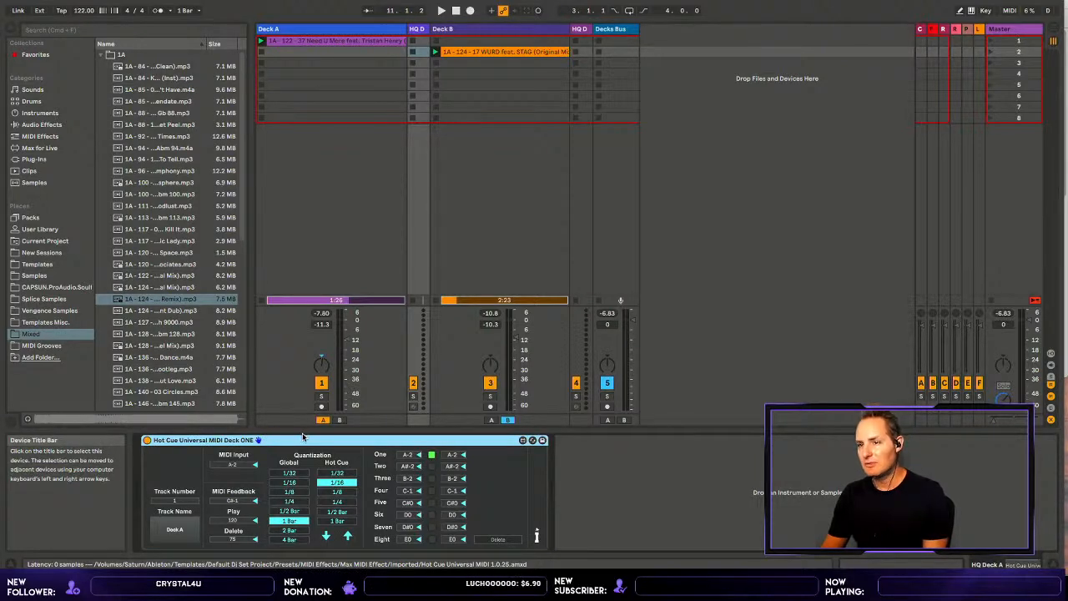
click(373, 40)
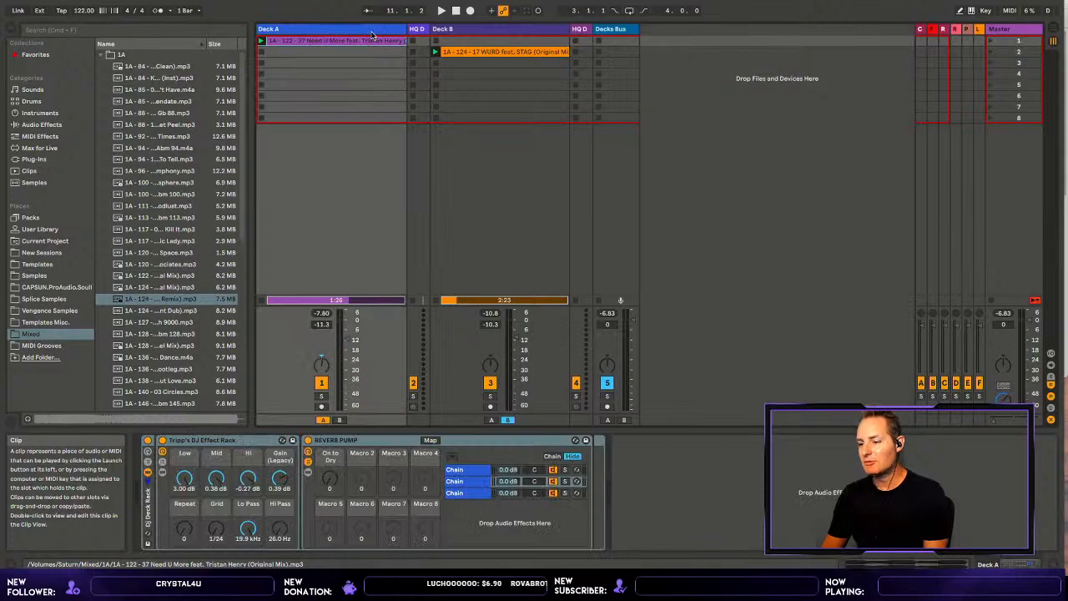
double_click(373, 35)
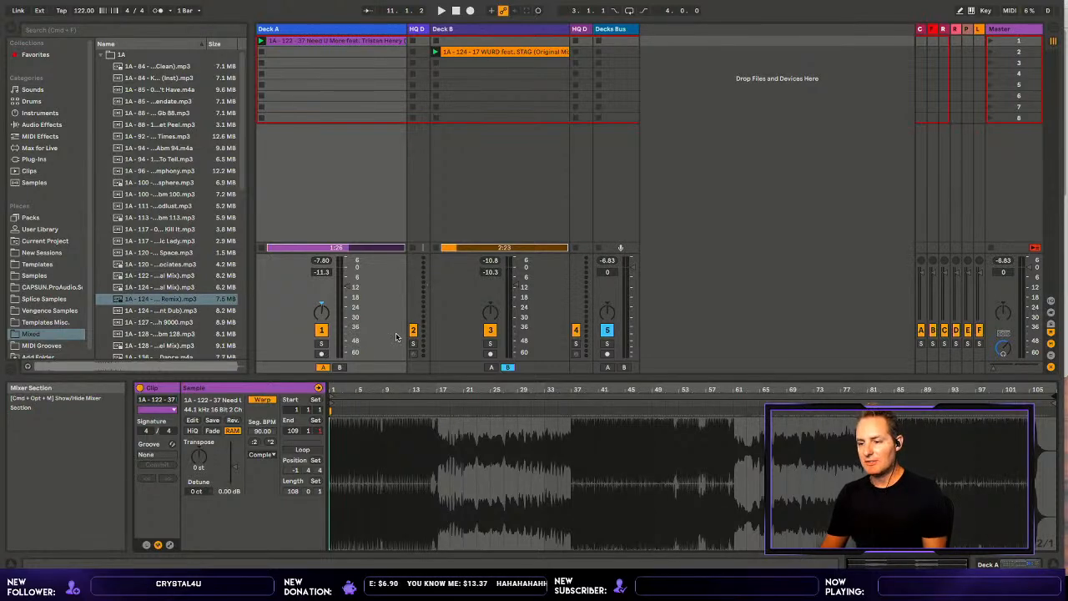
key(shift+Tab)
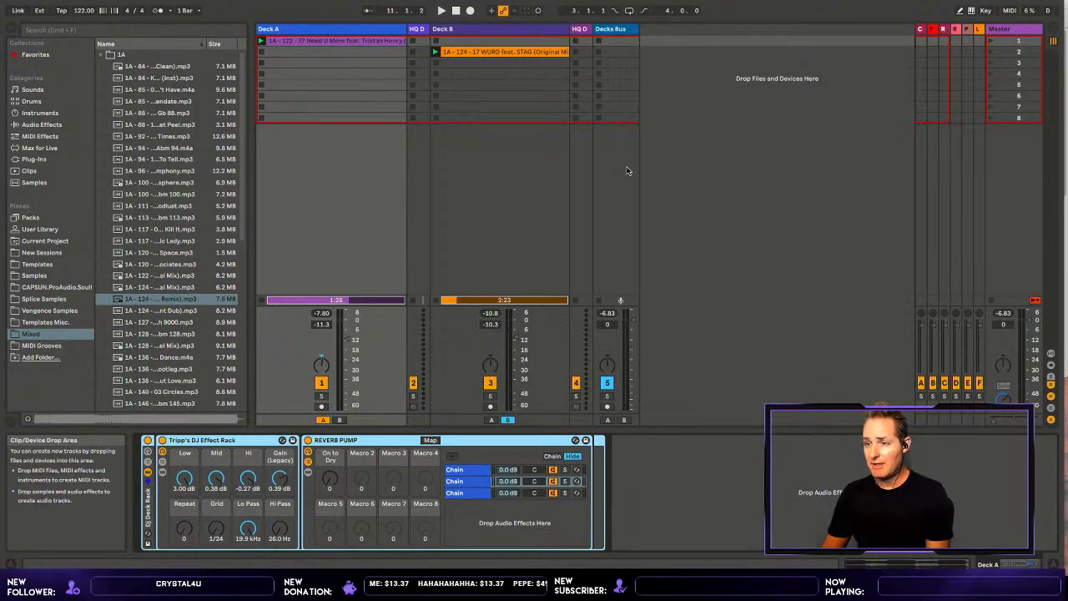
click(415, 28)
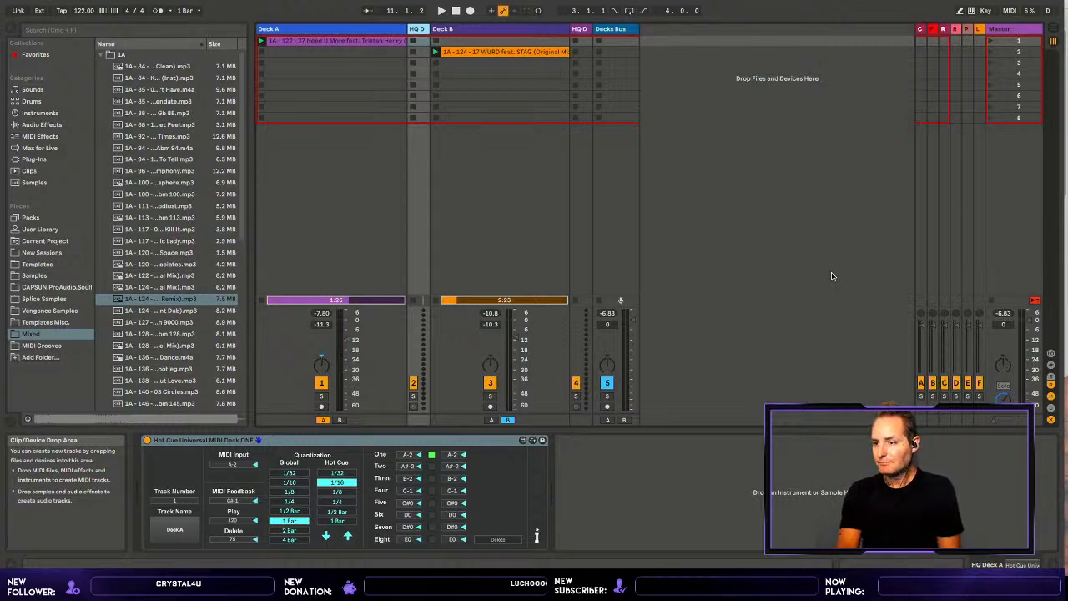
key(ctrl+alt+s)
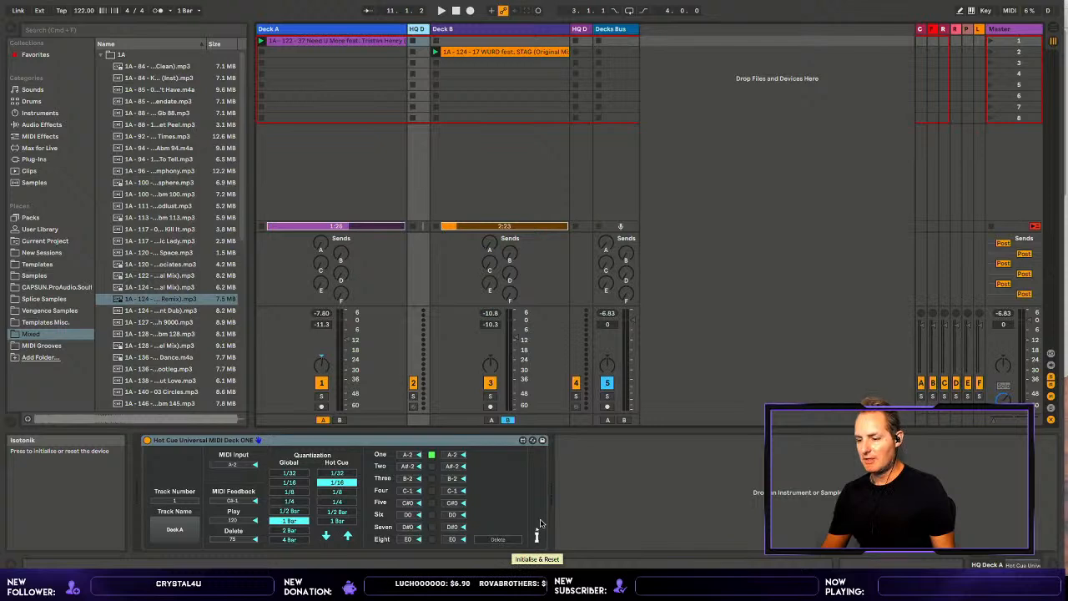
- Switch to Chrome, play the livemusicgaming Twitch highlight, skip ahead to about 00:01:30, and pause it
mouse_move(568, 588)
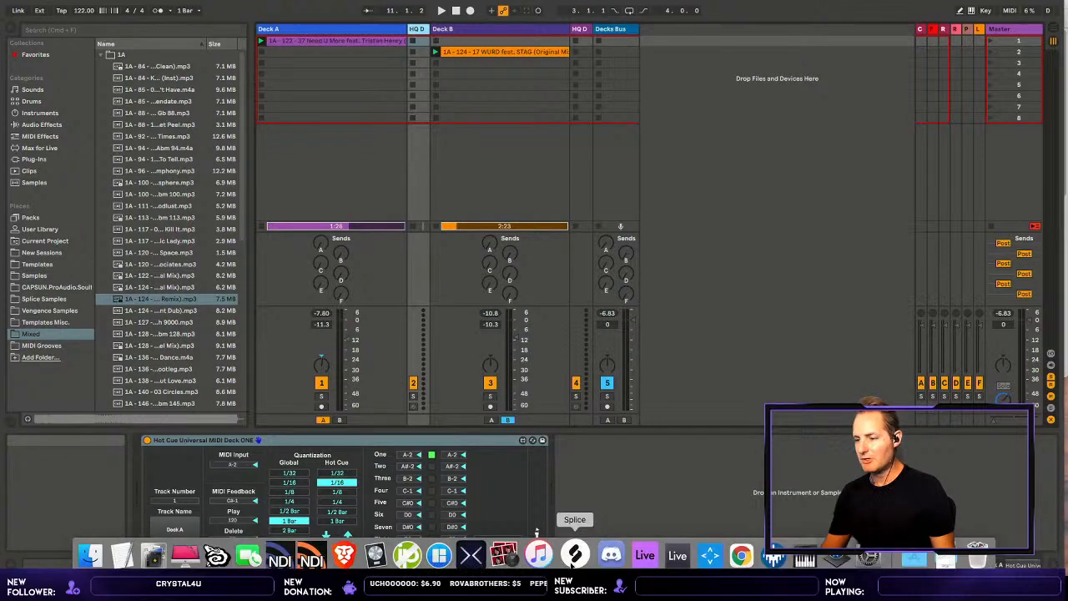
click(735, 554)
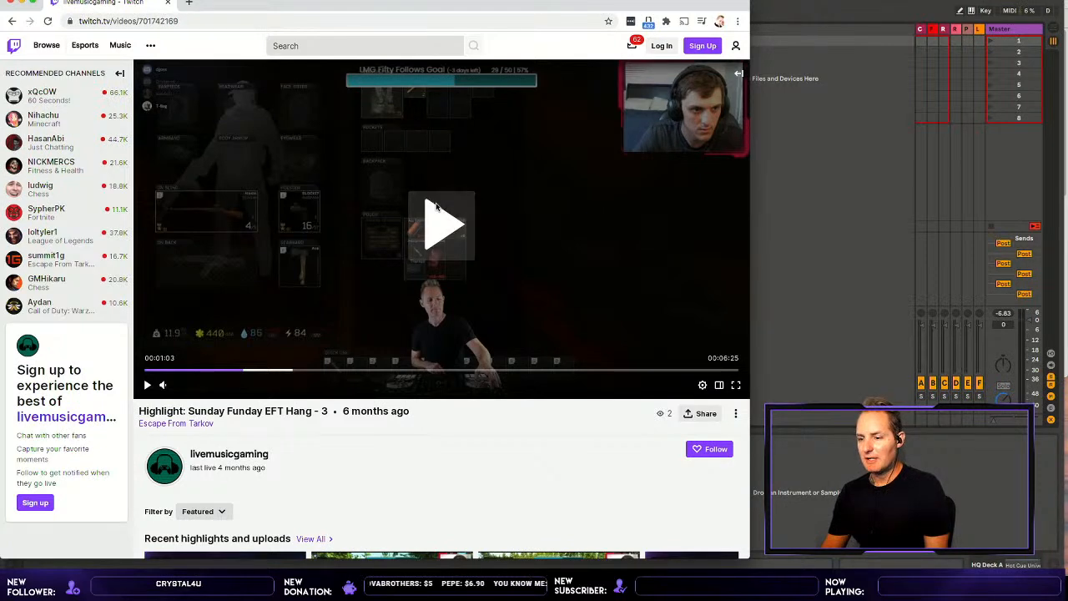
click(436, 207)
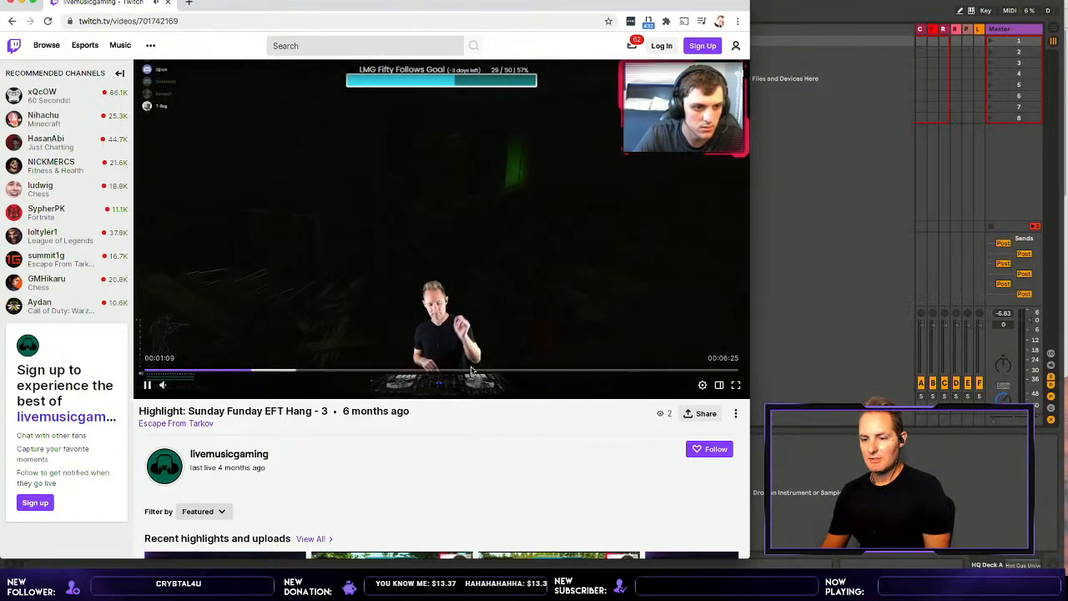
click(280, 370)
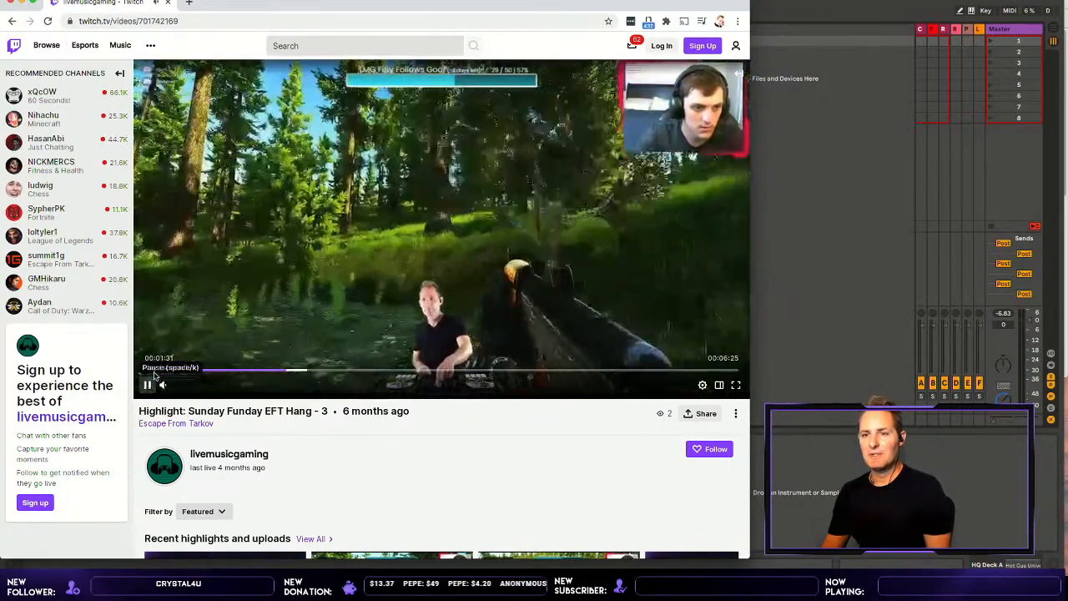
click(147, 384)
- Open the Isotonik Studios website in a new browser tab and go to its home page
key(super+t)
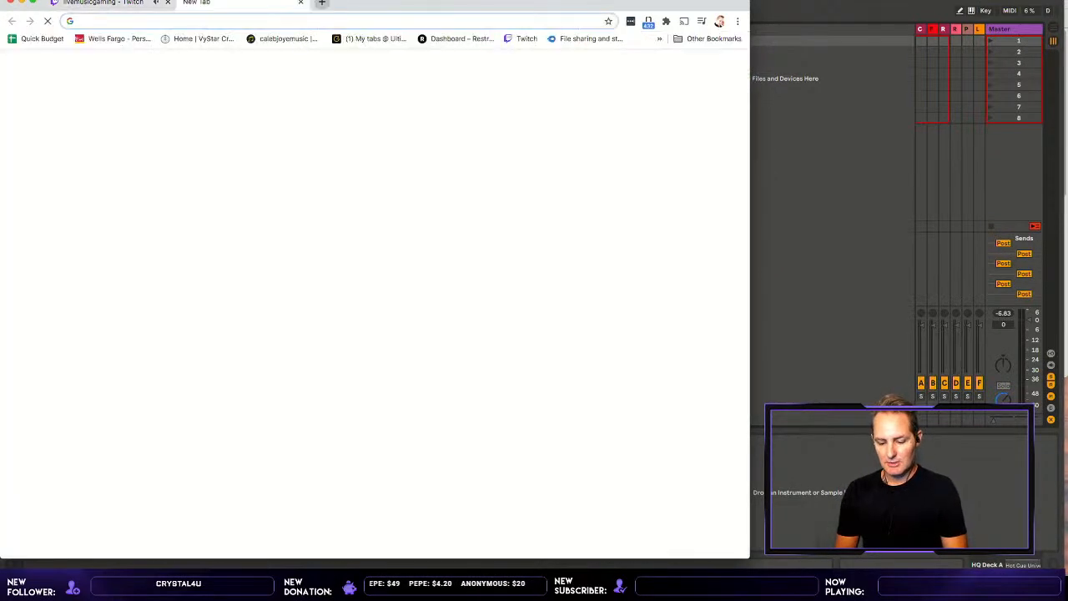
text(isoton)
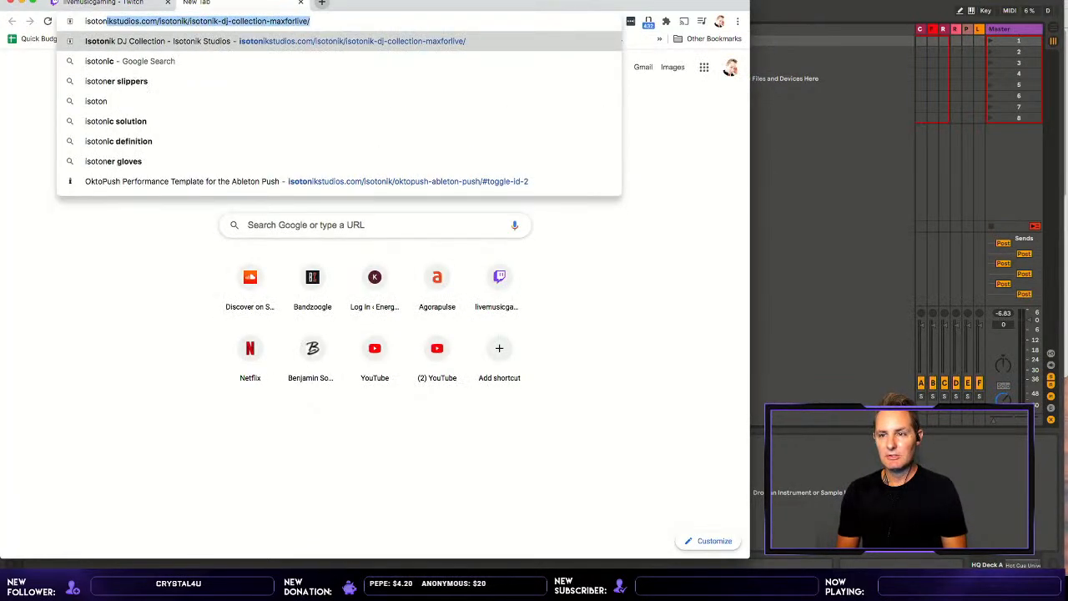
text(ik)
key(Return)
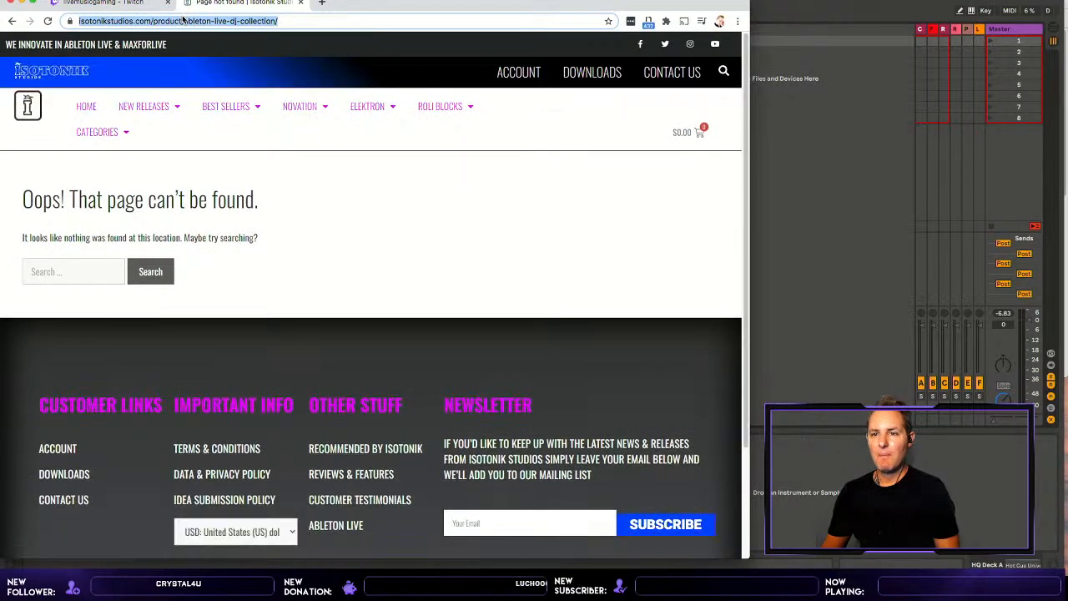
click(183, 19)
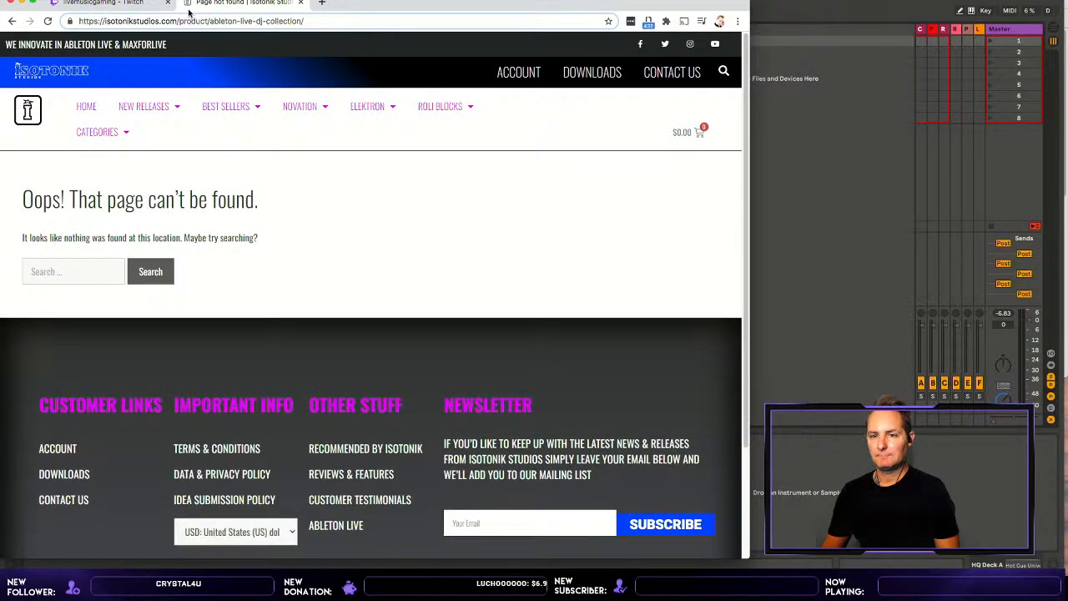
click(41, 64)
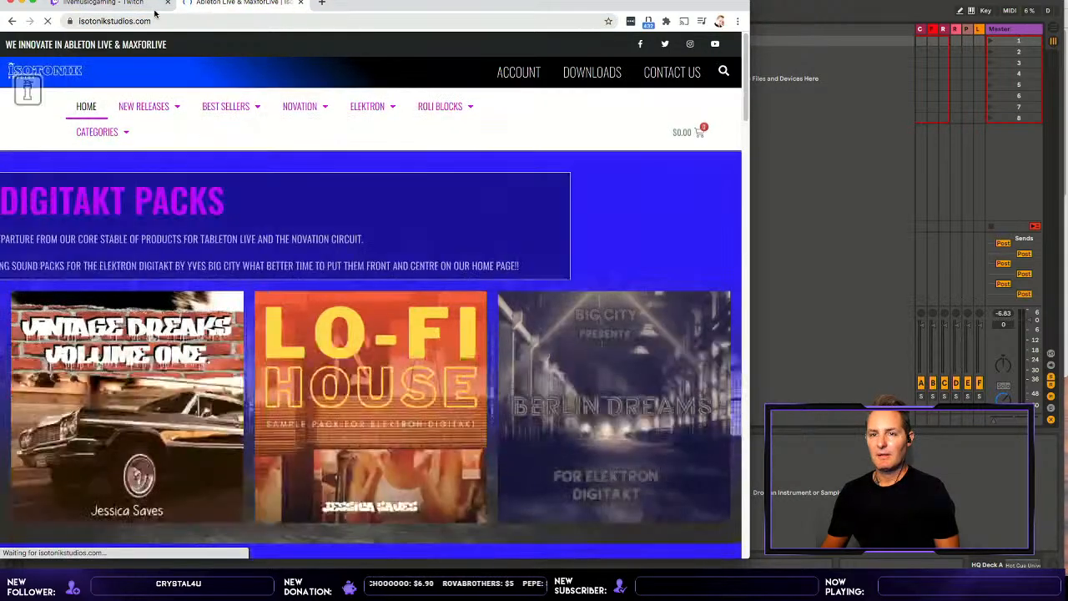
key(super+l)
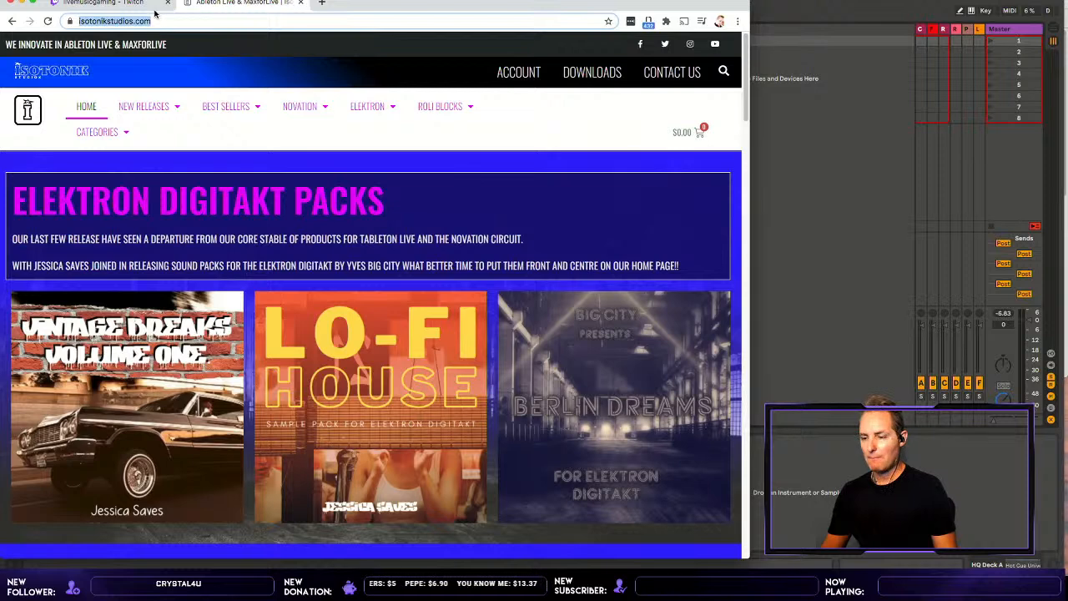
- Return to the Twitch highlight tab and switch back to Ableton Live
key(super+Tab)
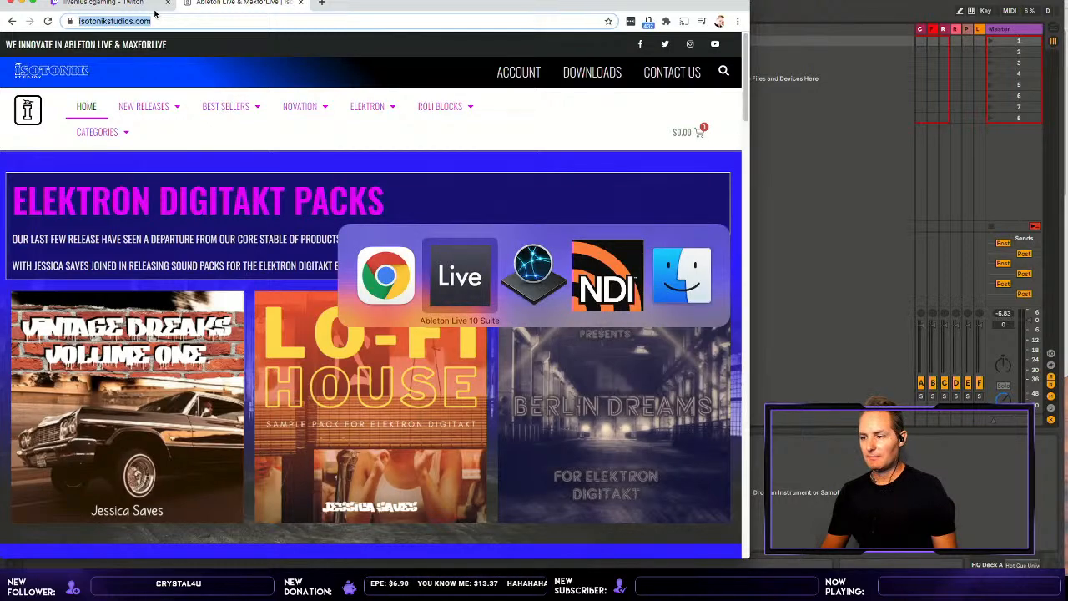
key(super+Tab)
key(super+Tab)
key(super+Tab)
key(super+Tab)
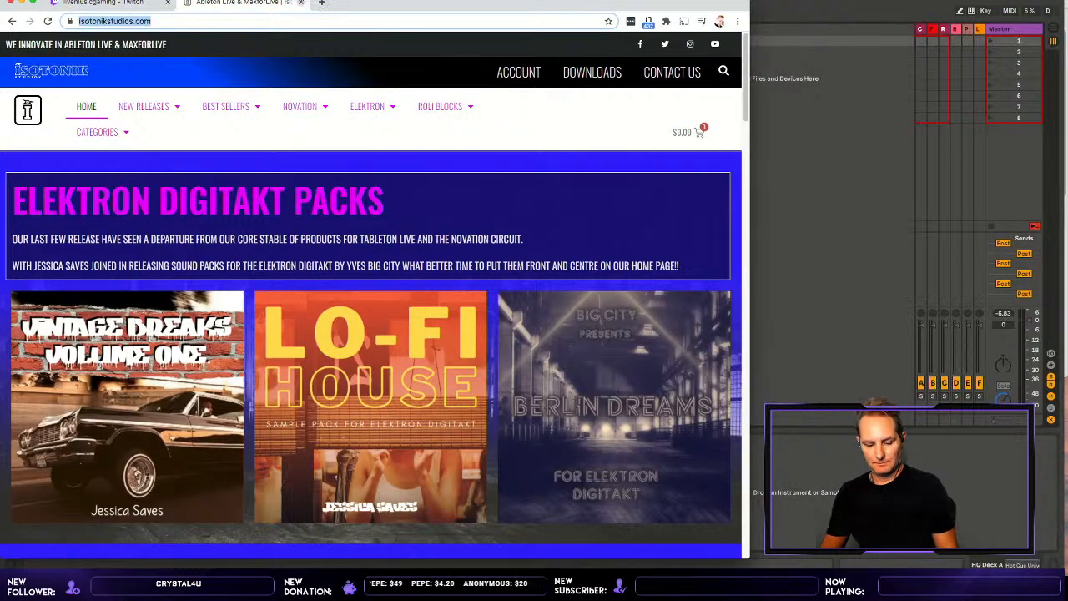
click(104, 3)
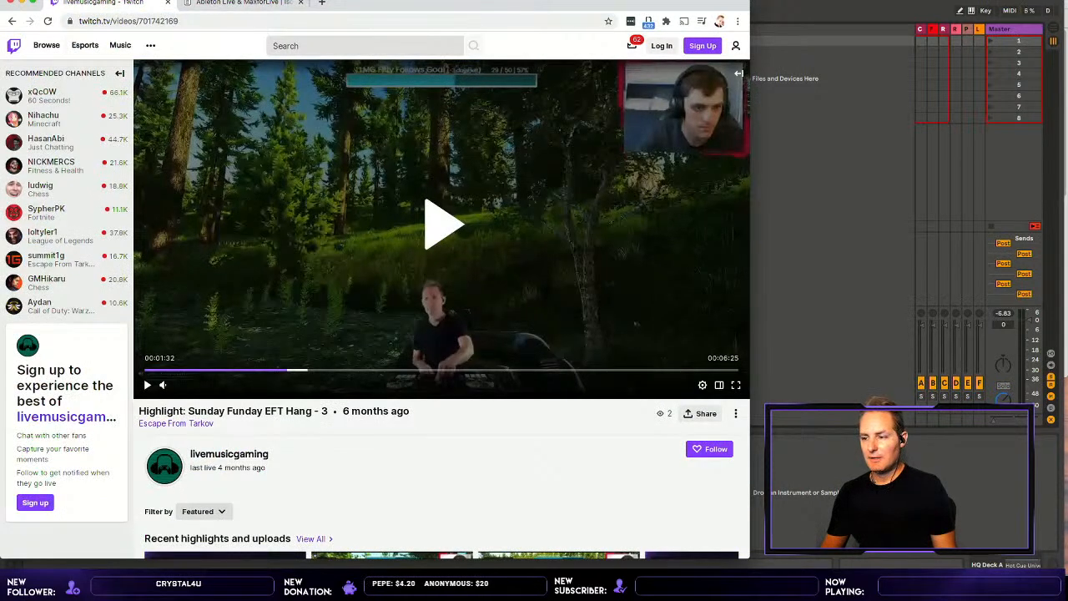
key(super+Tab)
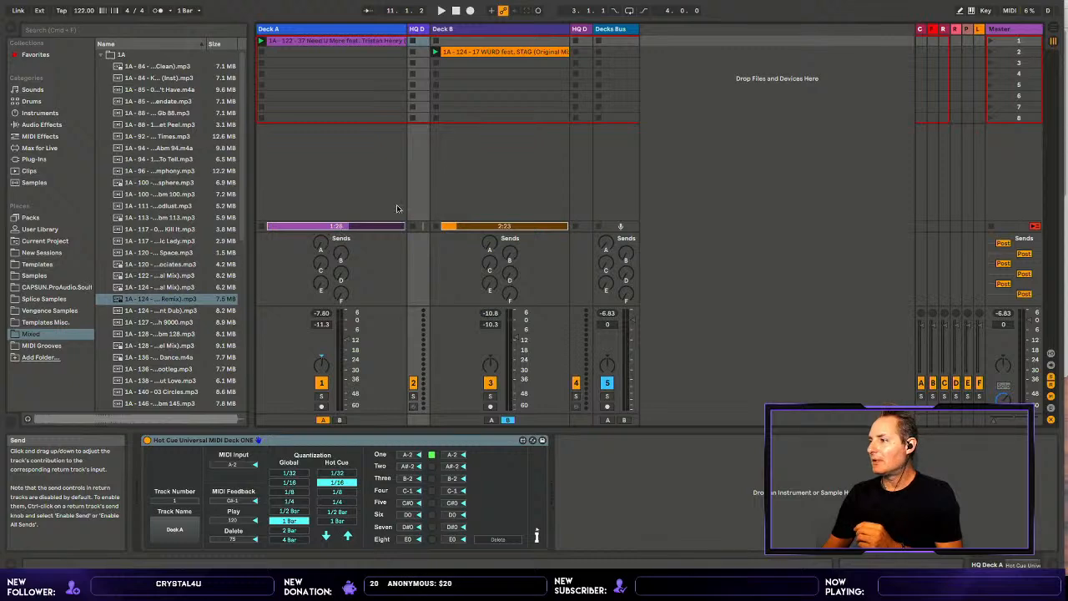
- Review the devices on return tracks A to F, from Convolution Reverb Pro through Filter Delay, Rise, Reverb in the Basement and Ping Pongo to Lucifer
click(920, 28)
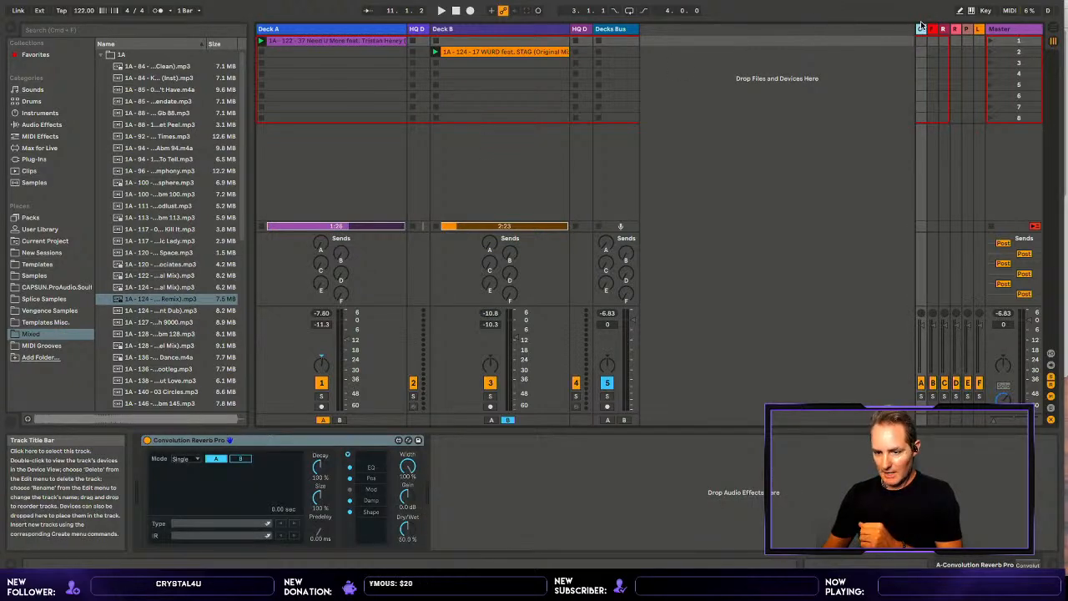
click(933, 25)
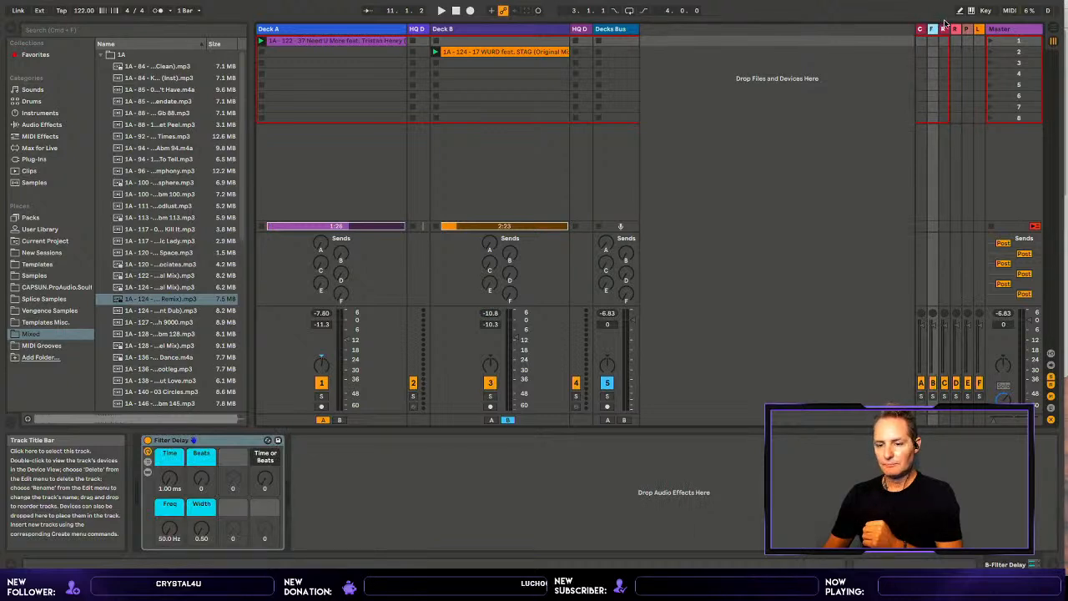
click(944, 28)
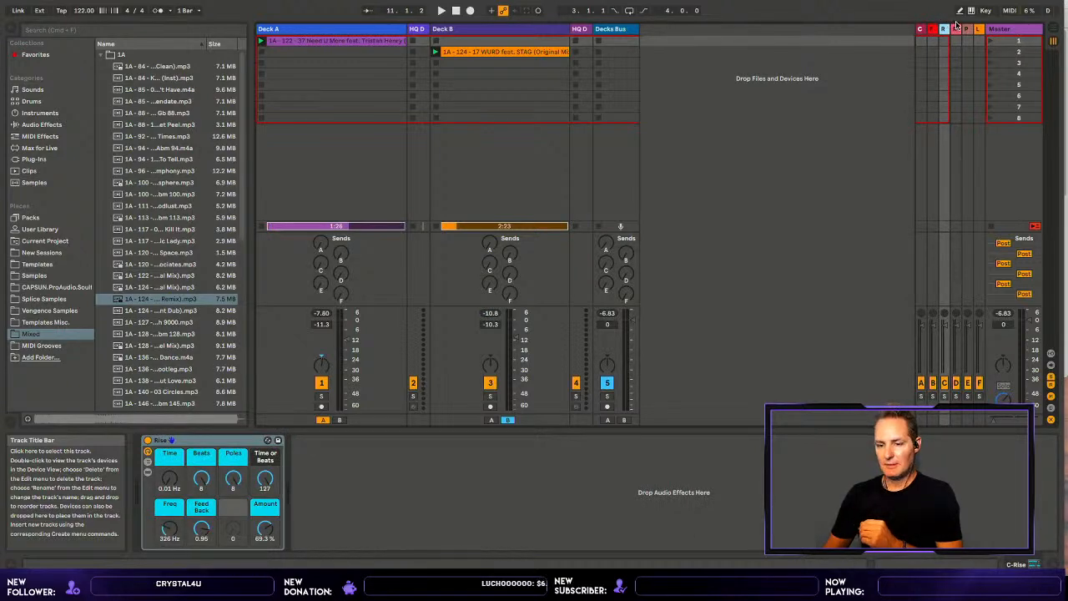
click(956, 27)
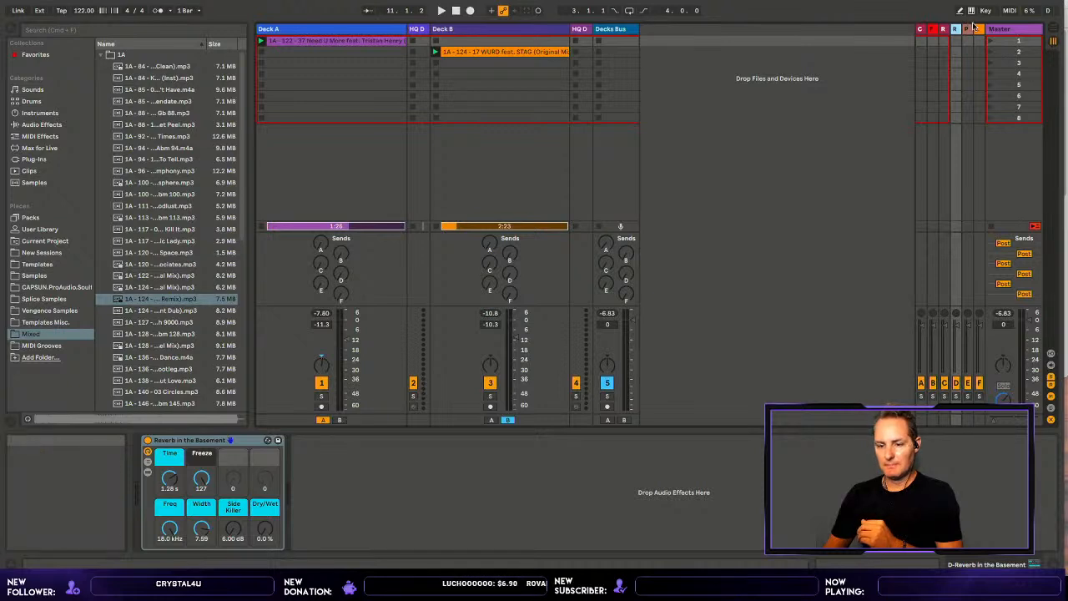
click(970, 27)
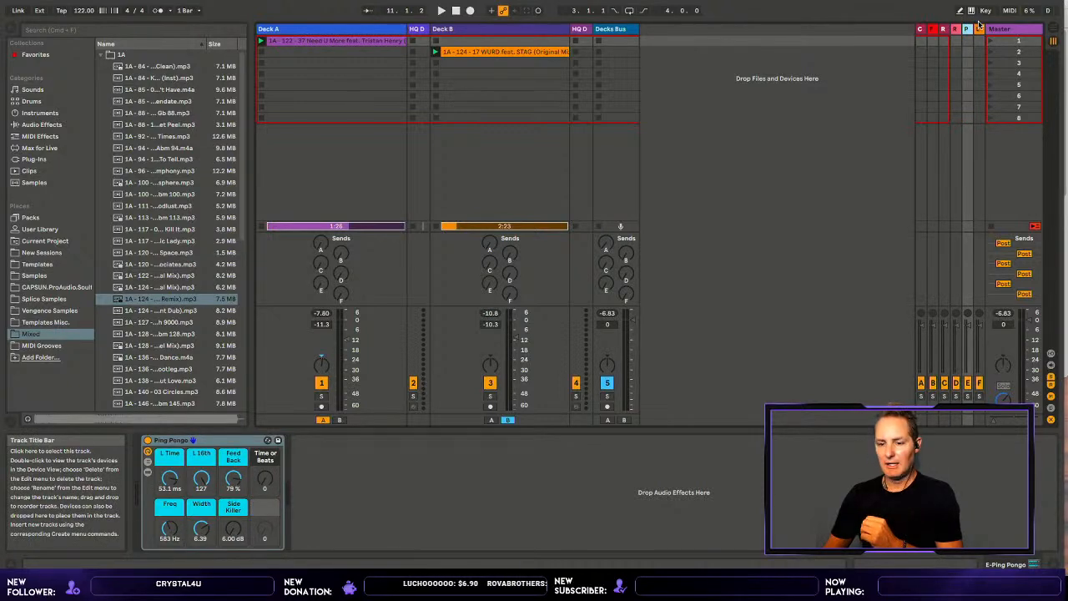
click(980, 27)
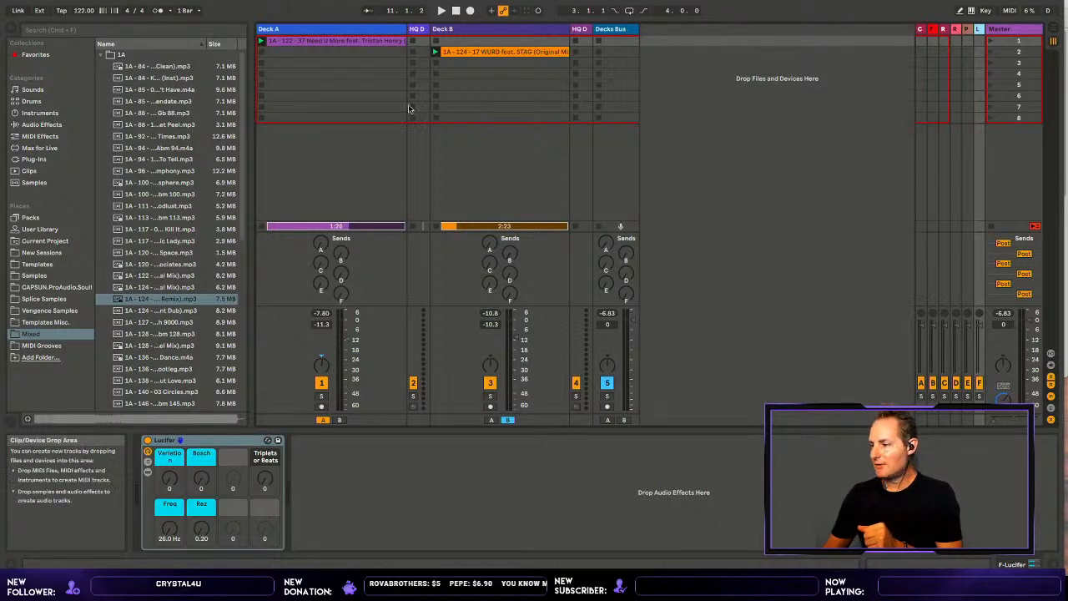
- Play Deck A's clip while auditioning its return sends, including Rise and Convolution Reverb Pro, and stop playback with the sends reset
click(400, 200)
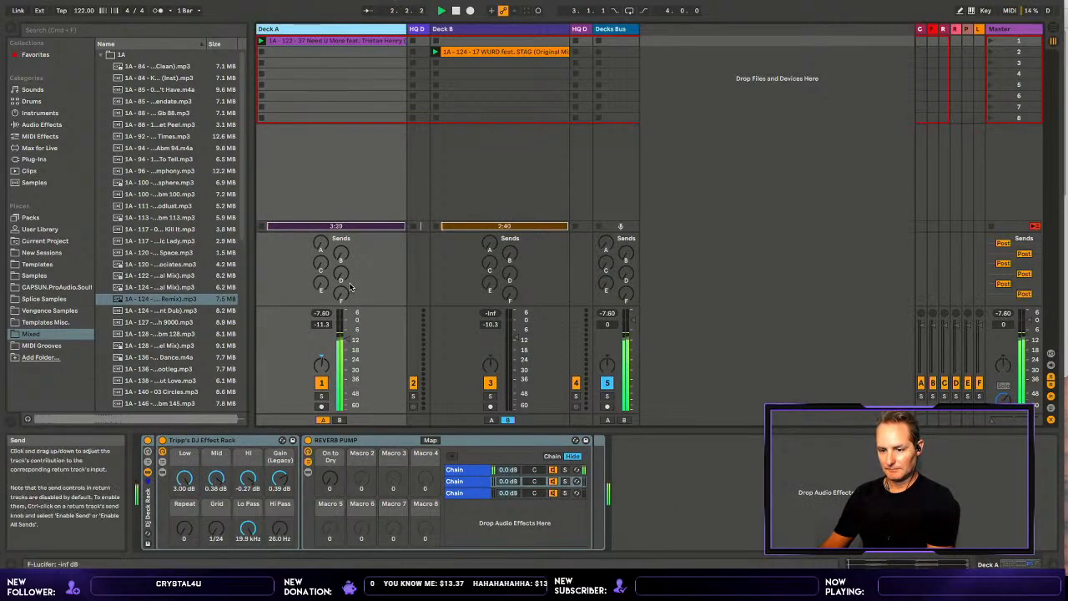
drag(350, 287, 325, 275)
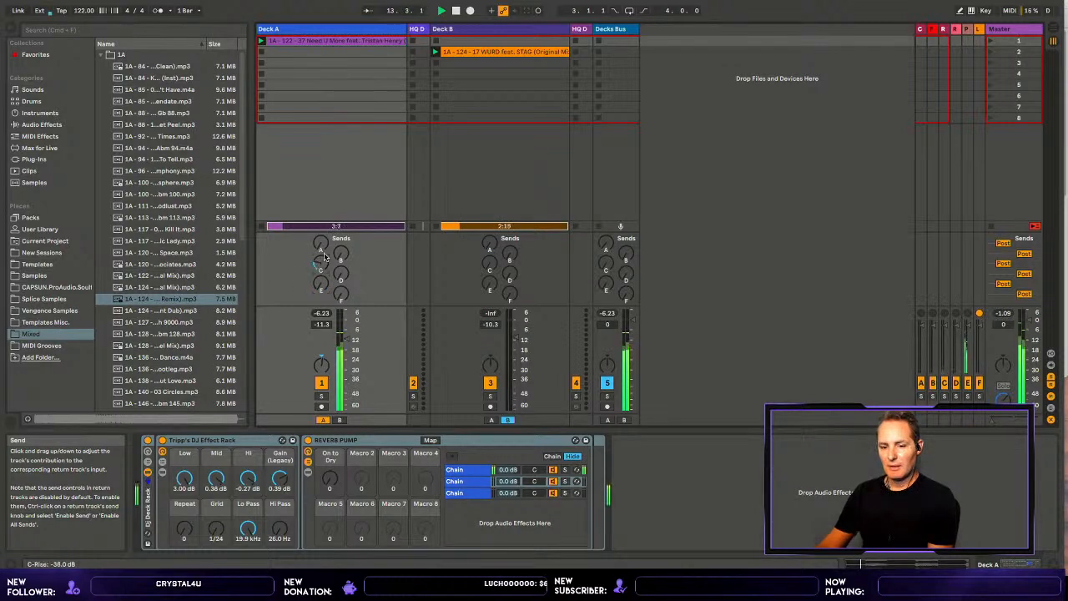
click(324, 258)
drag(325, 258, 324, 256)
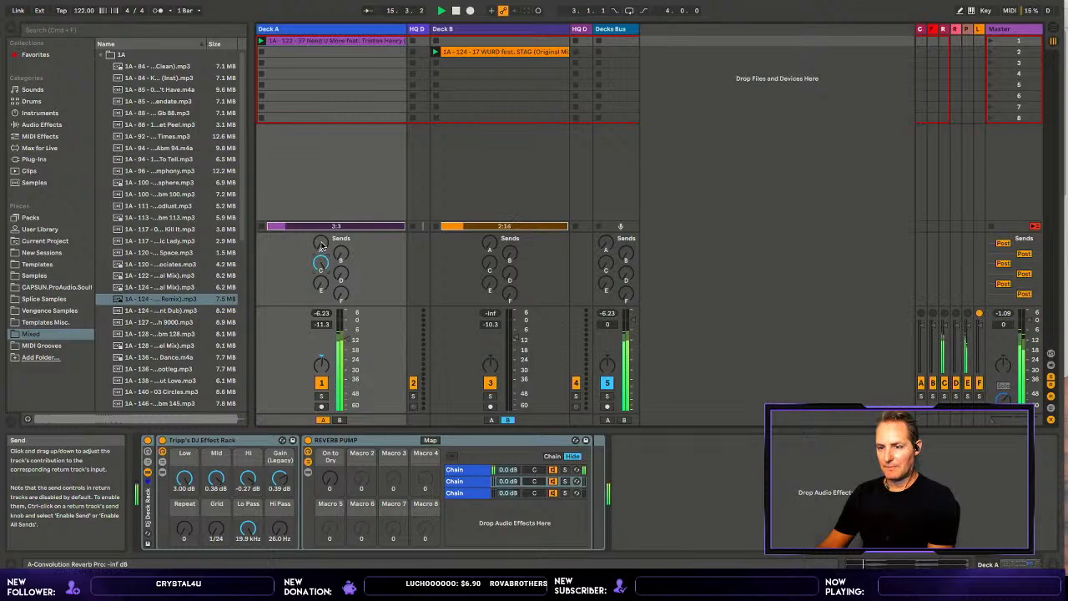
drag(320, 234, 321, 233)
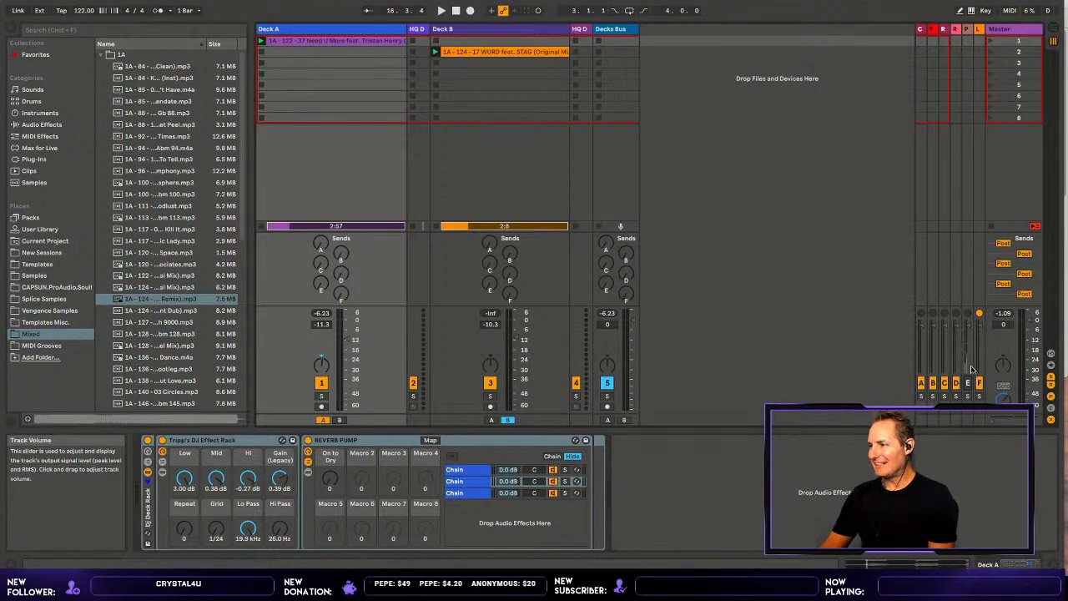
- Review the Ping Pongo return and Deck A's Tripp's DJ Effect Rack and REVERB PUMP rack, and hide the mixer's sends
click(970, 28)
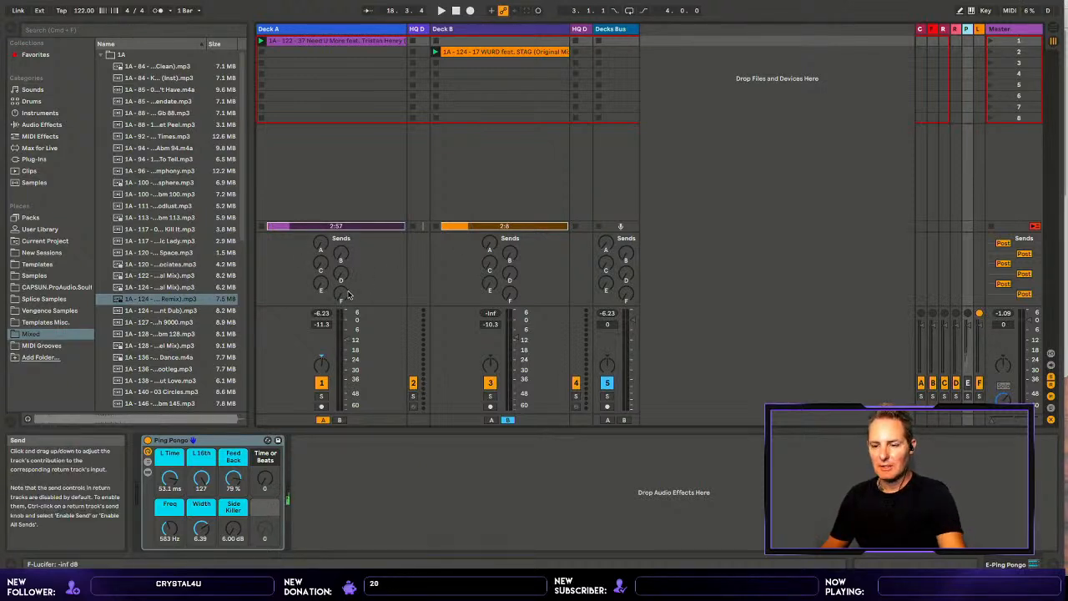
click(348, 26)
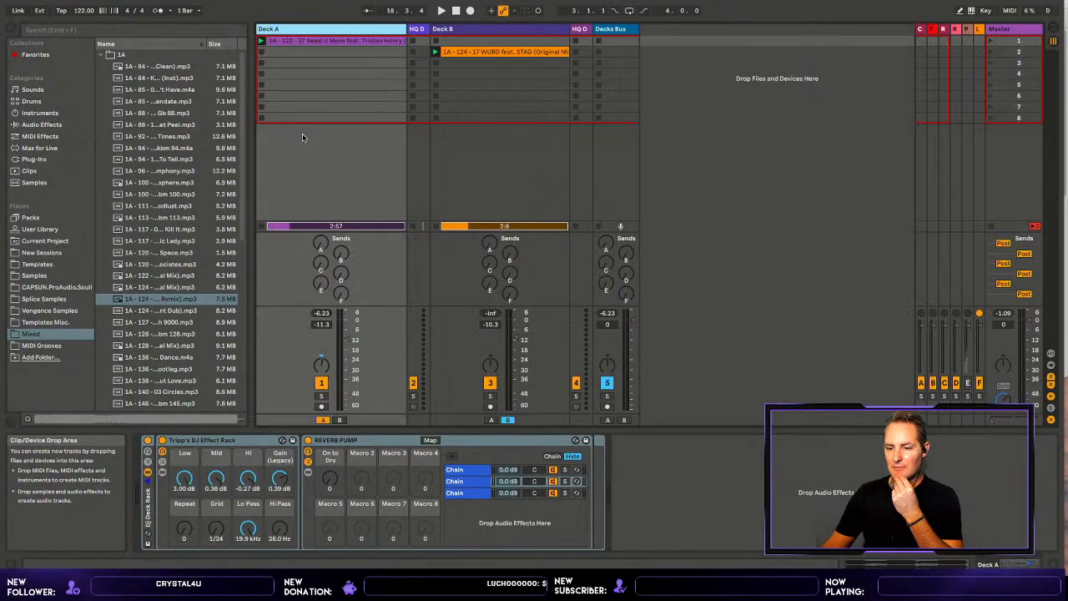
click(221, 438)
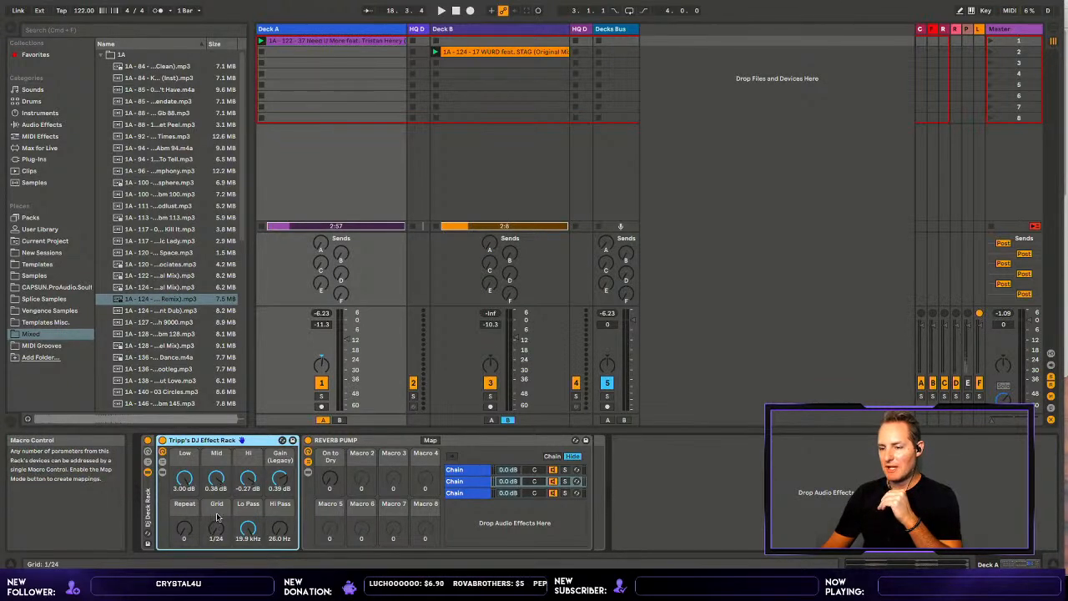
click(343, 439)
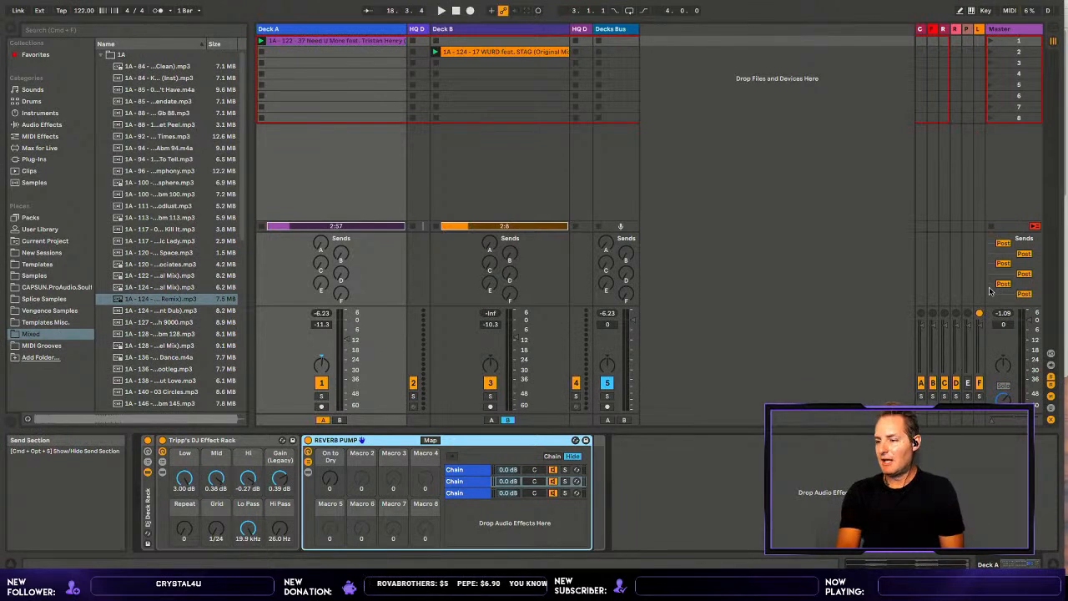
key(super+alt+s)
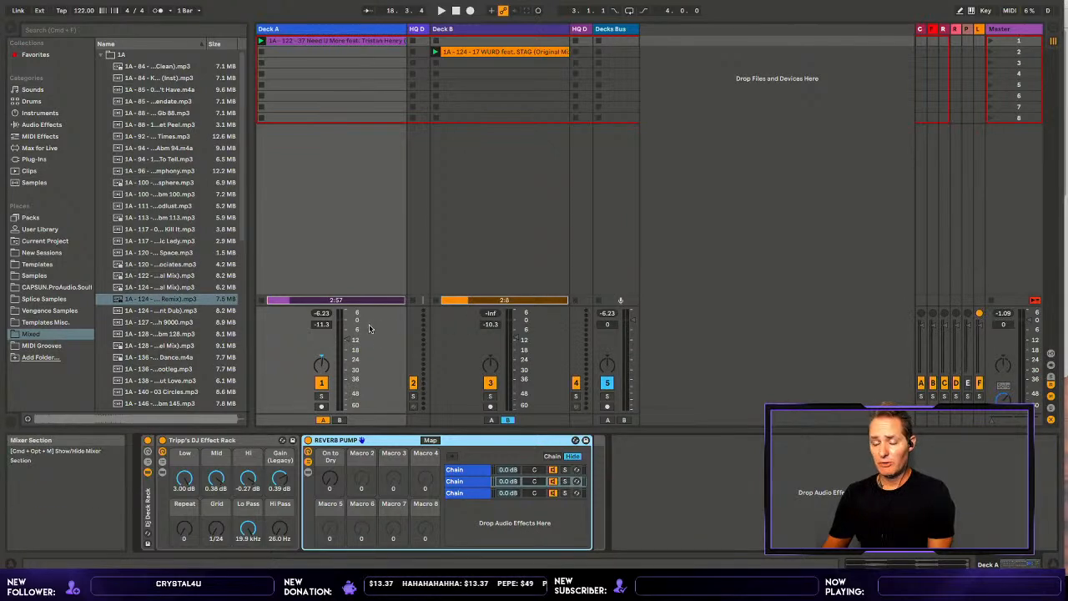
- Raise Deck A's volume to about -6.7 dB and Deck B's to -6.4 dB, and collapse the 1A folder
drag(350, 333, 350, 324)
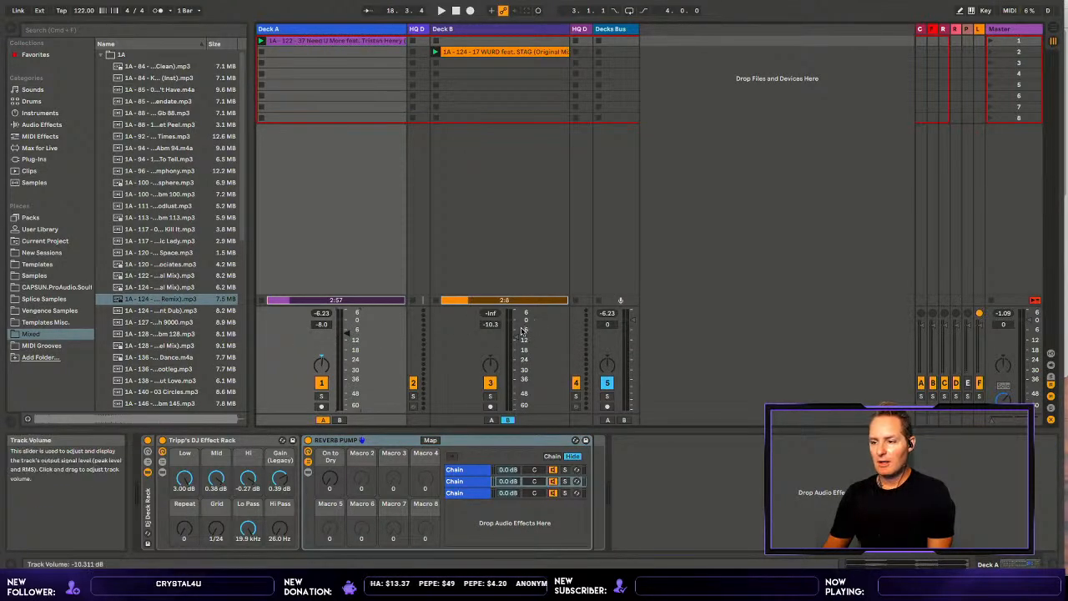
drag(517, 336, 515, 328)
drag(349, 332, 349, 329)
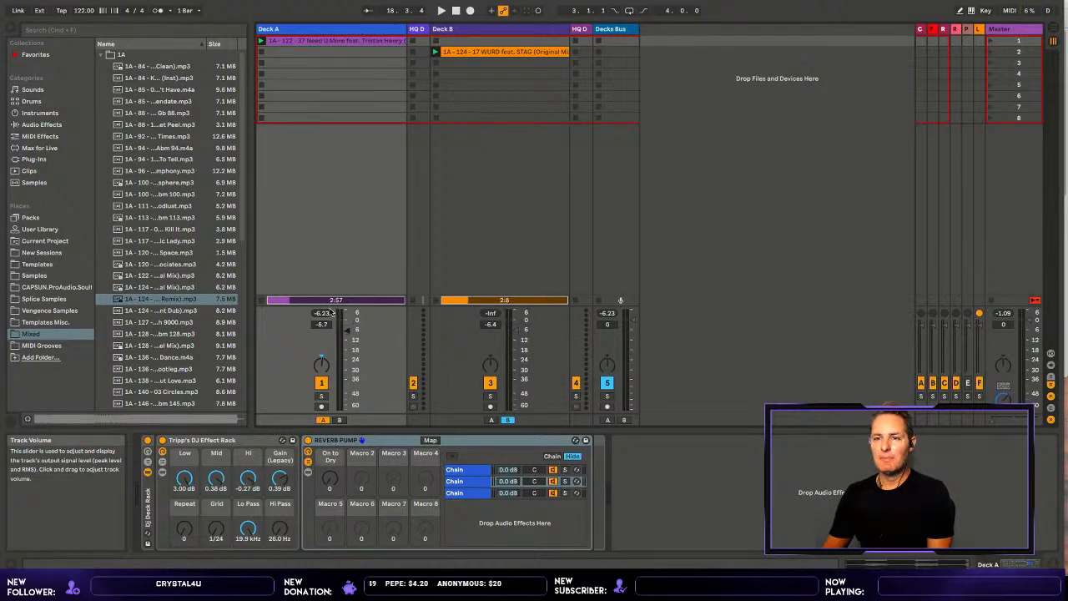
click(101, 54)
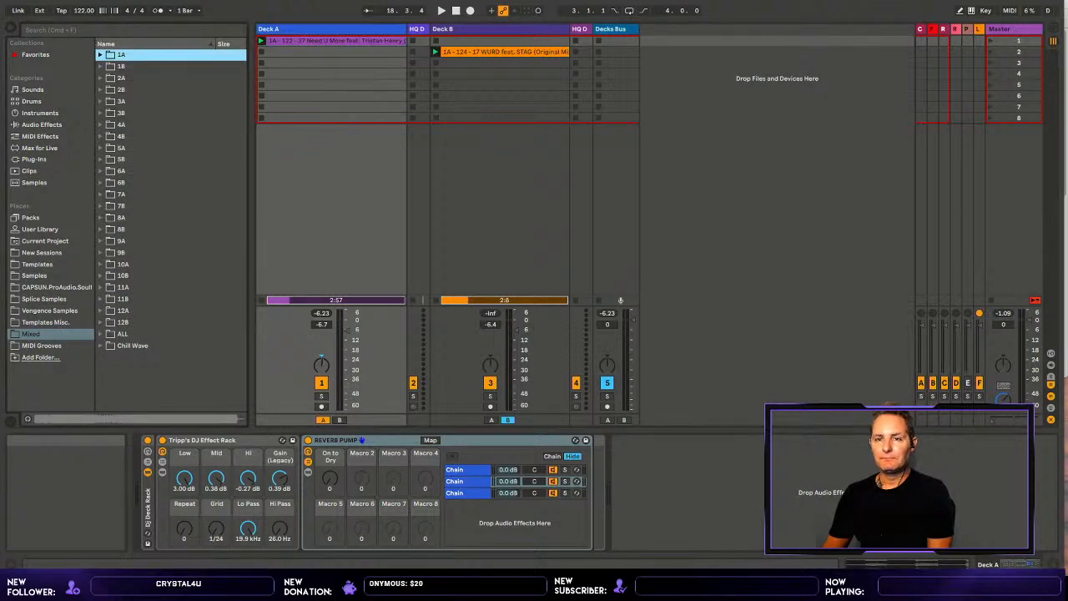
- Create a new Live Set without saving Default Dj Set, and browse the Audio Effects with the MIDI track selected
click(62, 0)
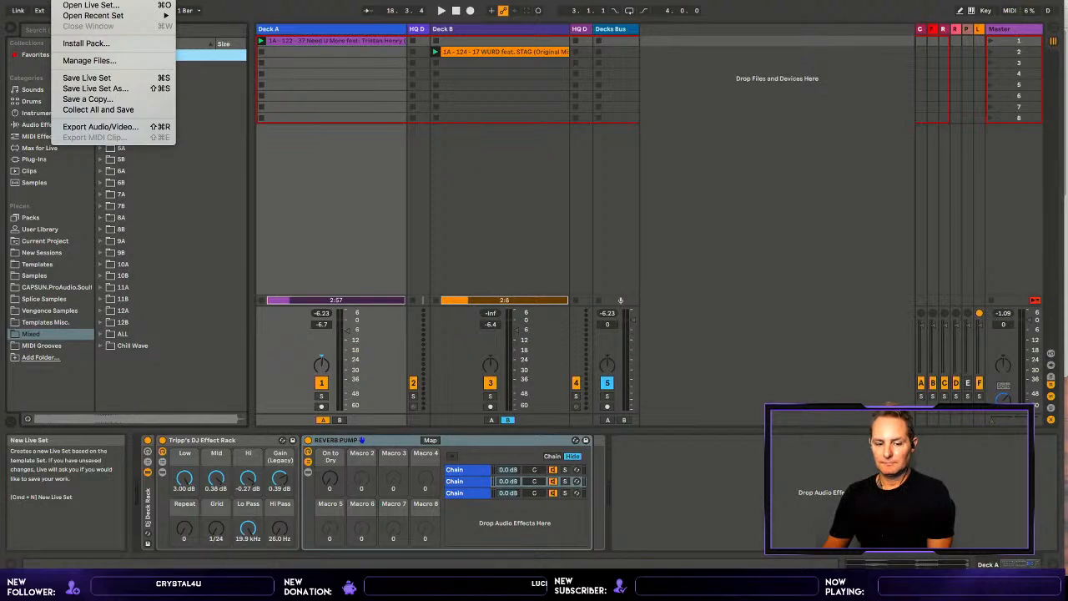
click(87, 0)
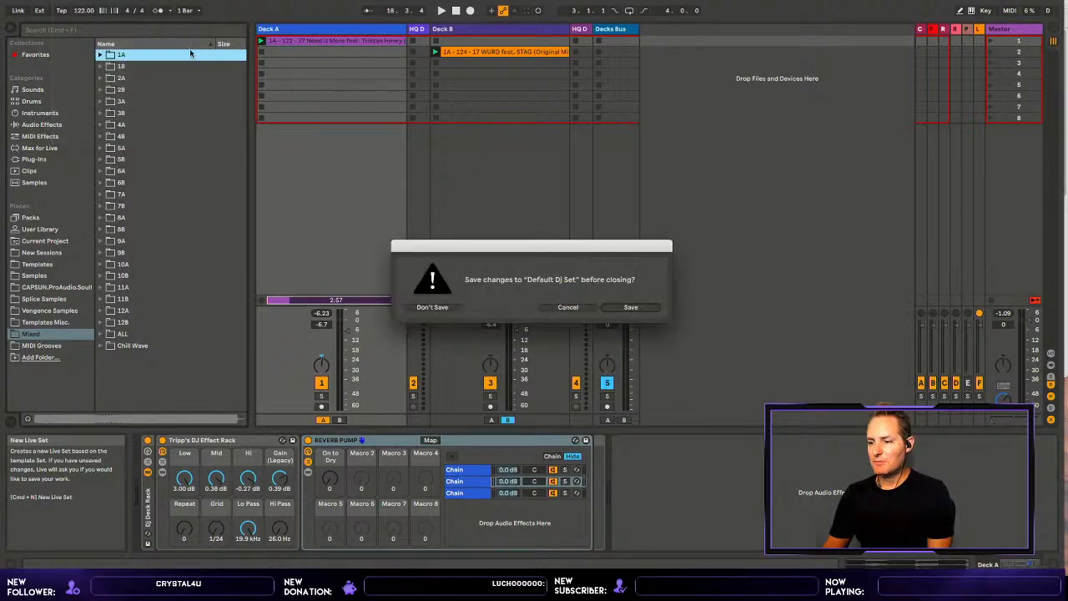
click(447, 302)
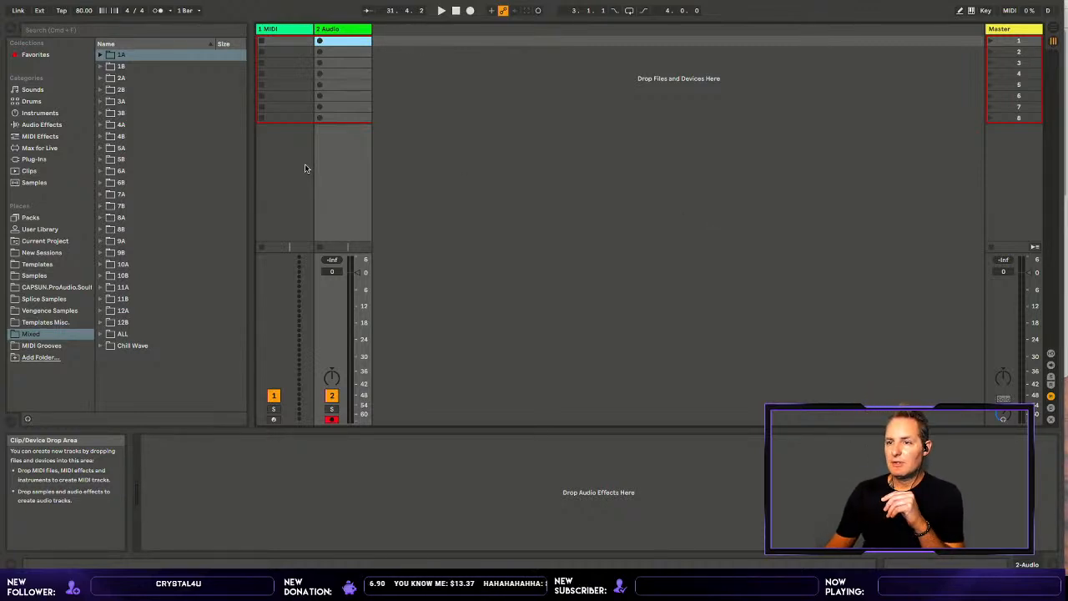
click(280, 28)
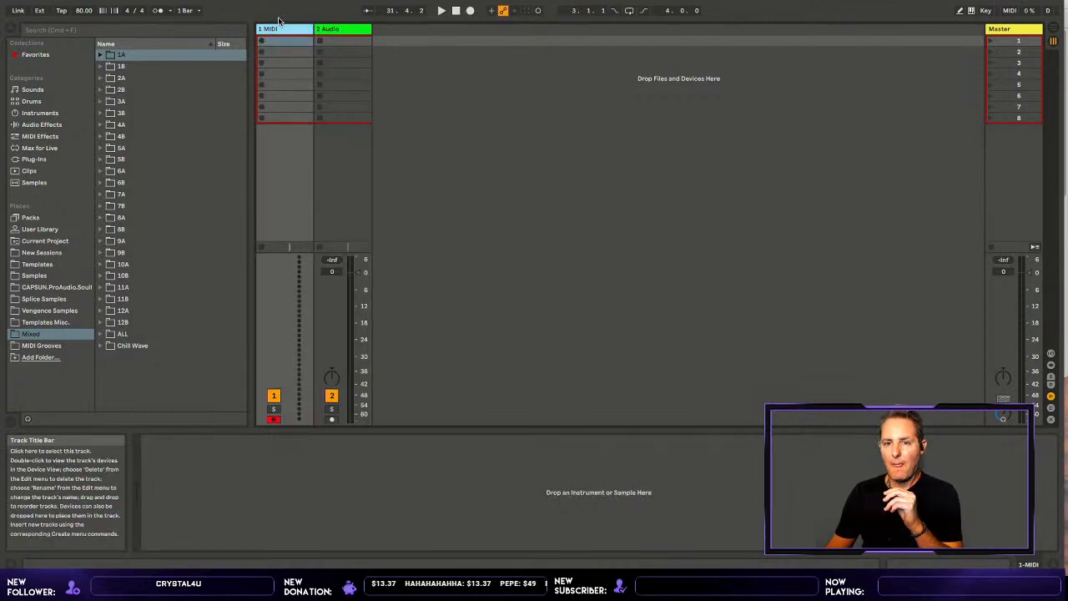
click(45, 124)
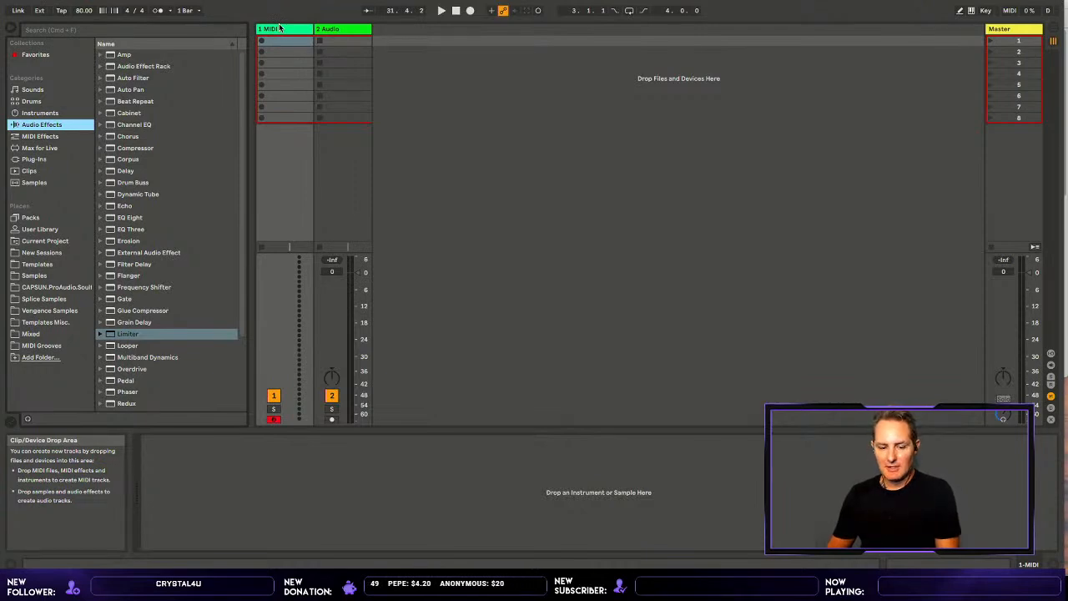
- Switch to the Twitch highlight in the browser, play a short passage, pause it and return to Ableton Live
key(super+Tab)
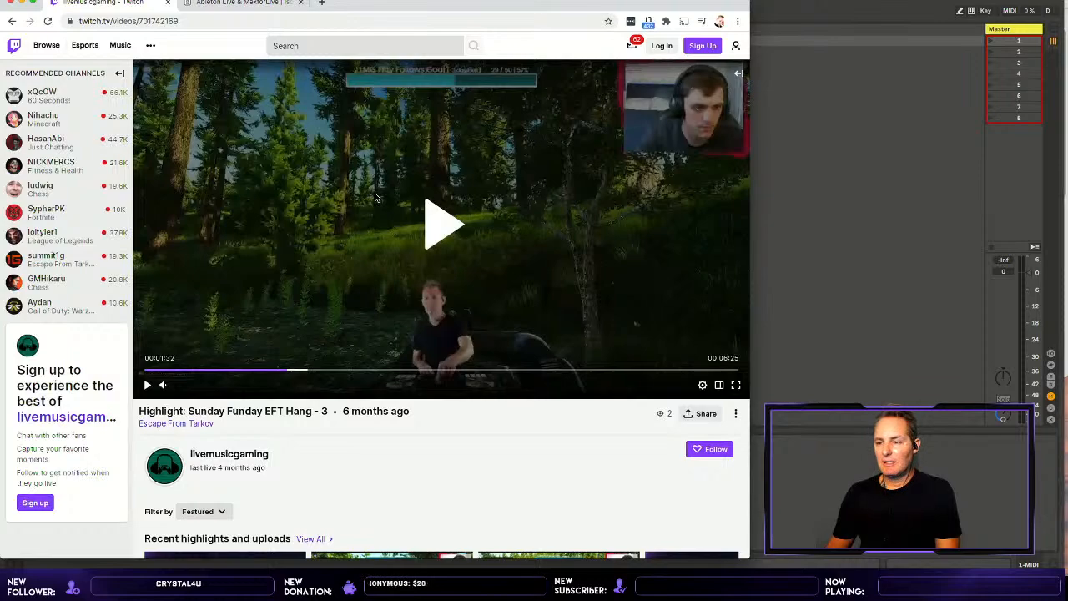
click(445, 223)
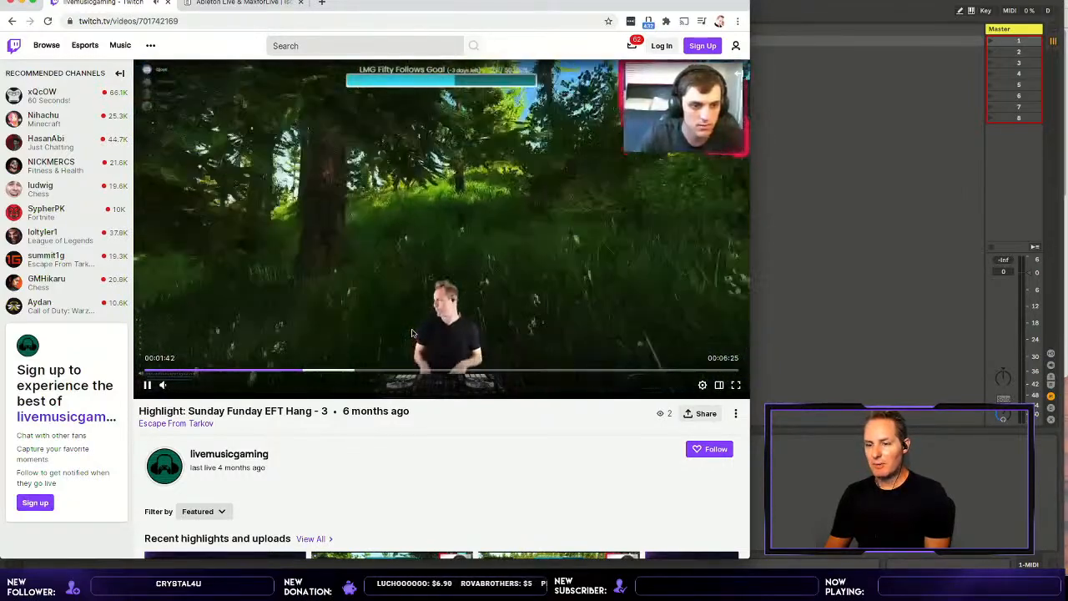
click(148, 385)
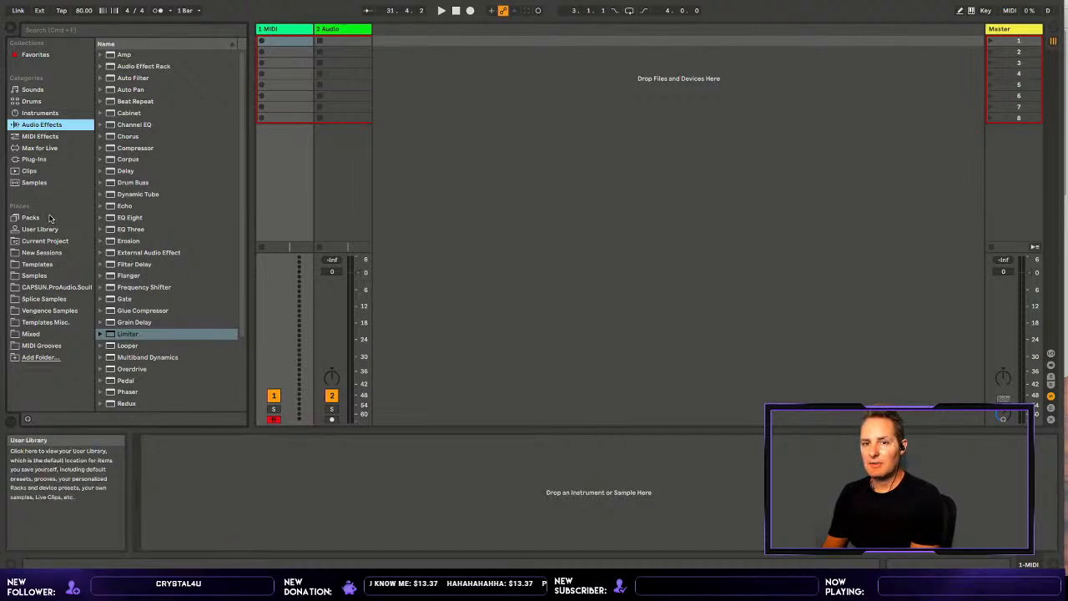
- Browse the Favorites collection and load the Grand Piano Eq...Production.adg preset onto the MIDI track
click(35, 53)
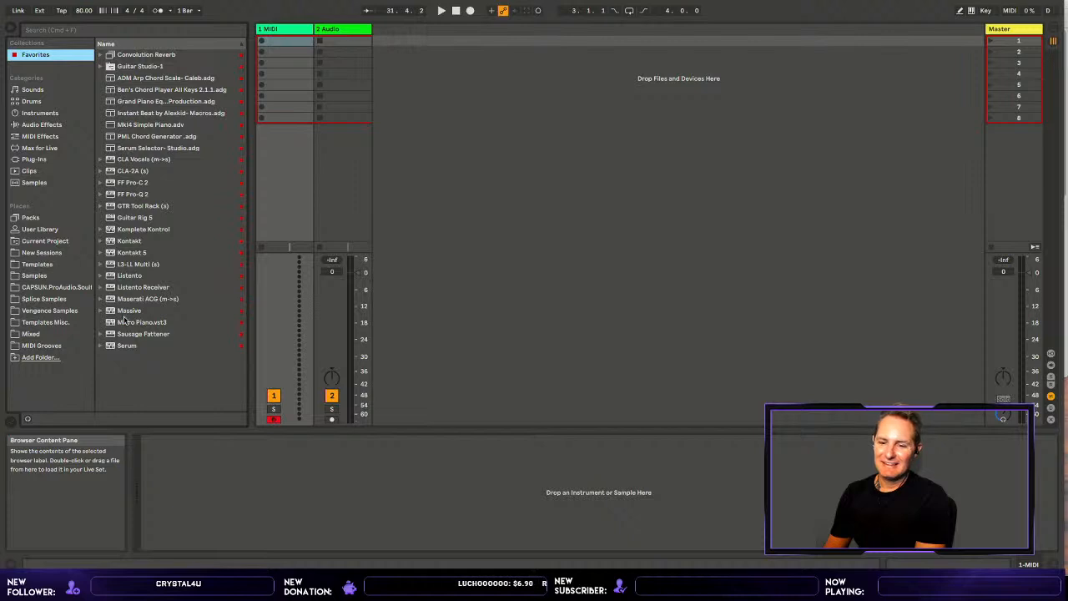
click(125, 345)
click(125, 332)
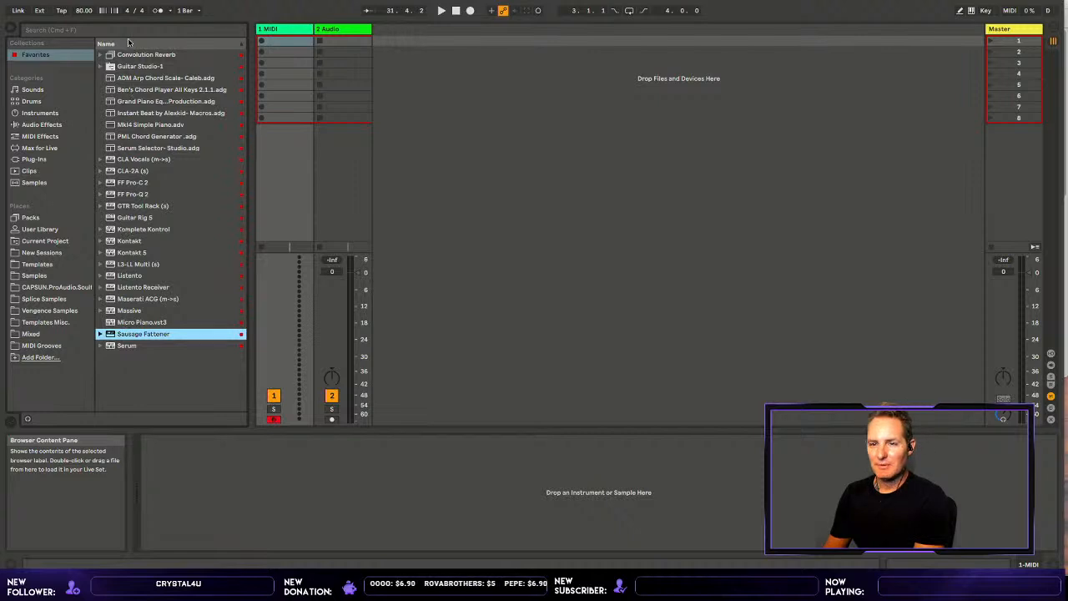
click(130, 100)
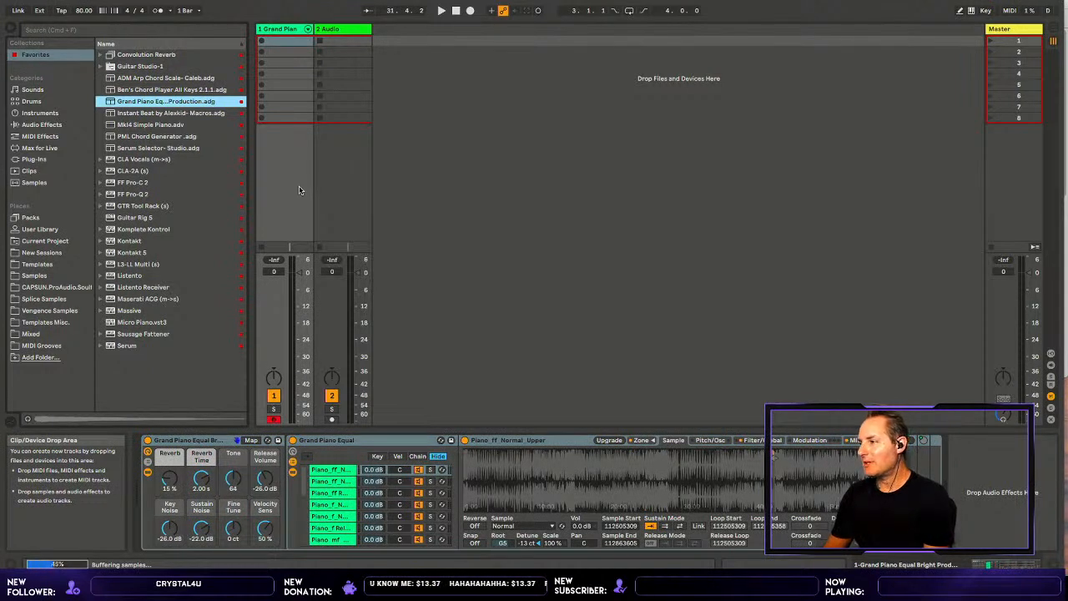
- Insert scenes below scene 8 until the set reaches scene 20, and select the piano track's scene 2 slot
click(1010, 113)
key(super+i)
key(super+i)
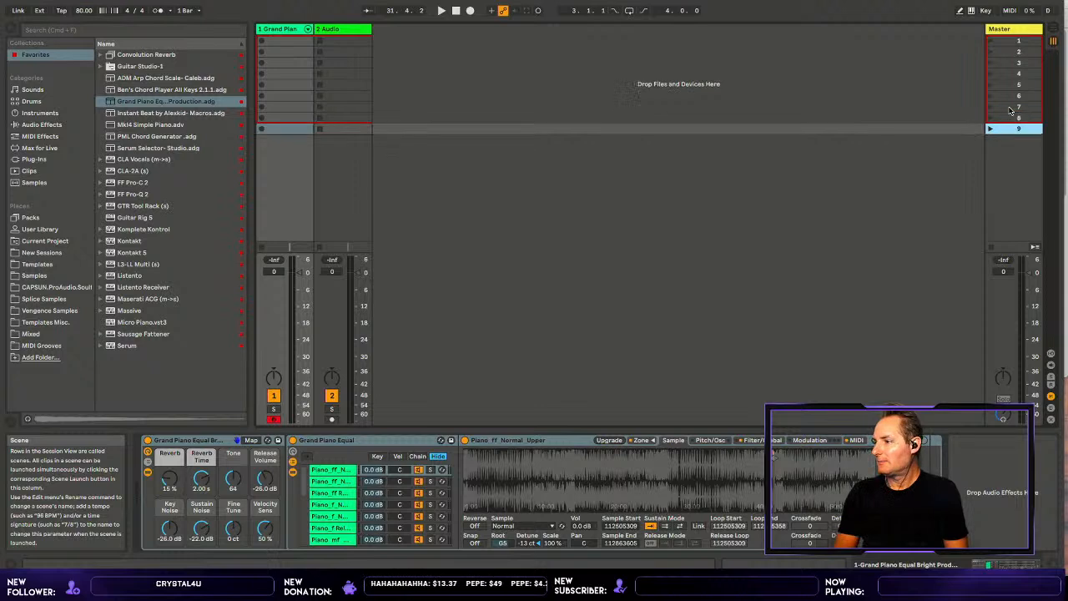
key(super+i)
key(super+i)
key(super+i)
key(super+i)
key(super+i)
key(super+i)
key(super+i)
key(super+i)
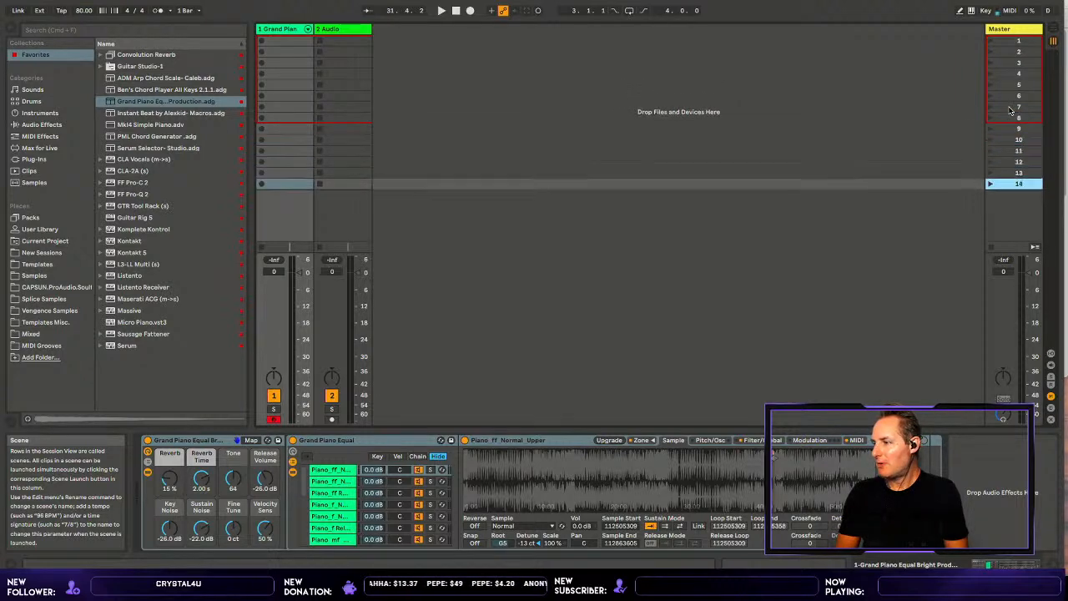
key(super+i)
key(super+i)
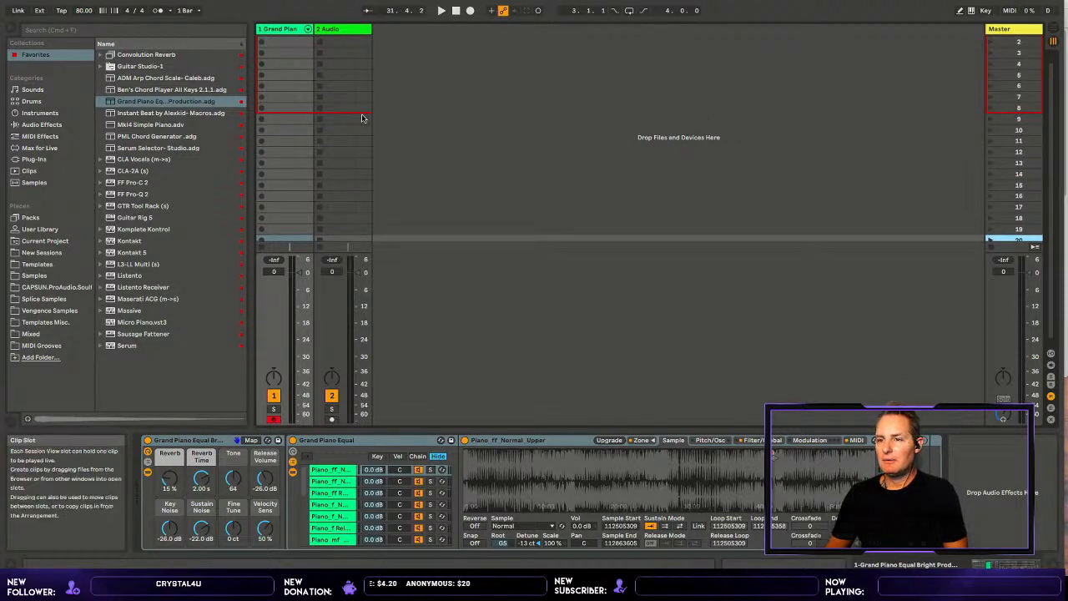
click(288, 40)
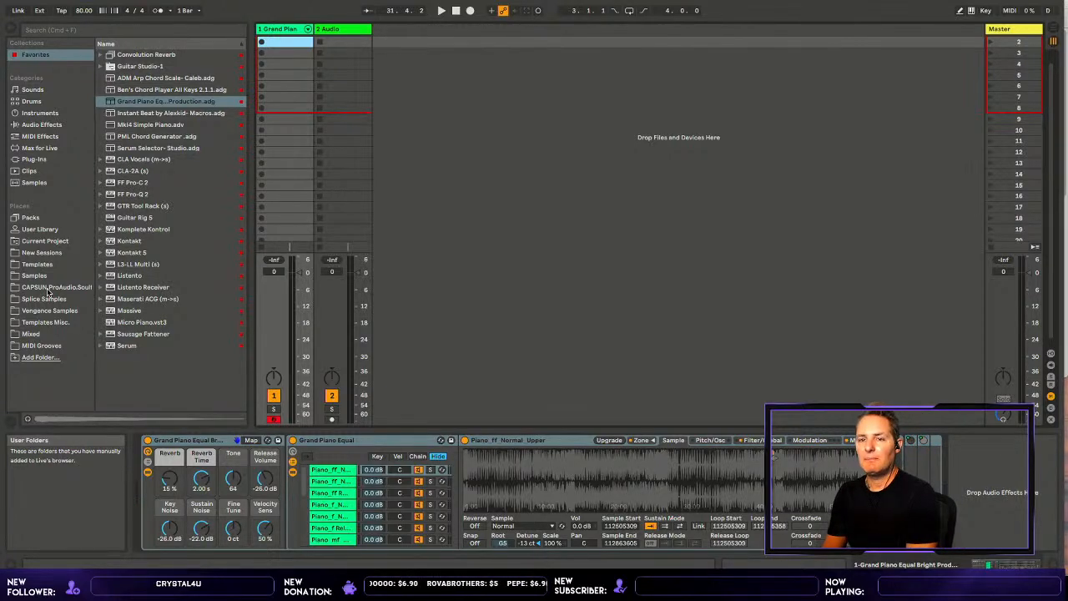
- Load Ben's Chord Player All Keys 2.1.1.adg ahead of the grand piano on the MIDI track and select the device
click(144, 87)
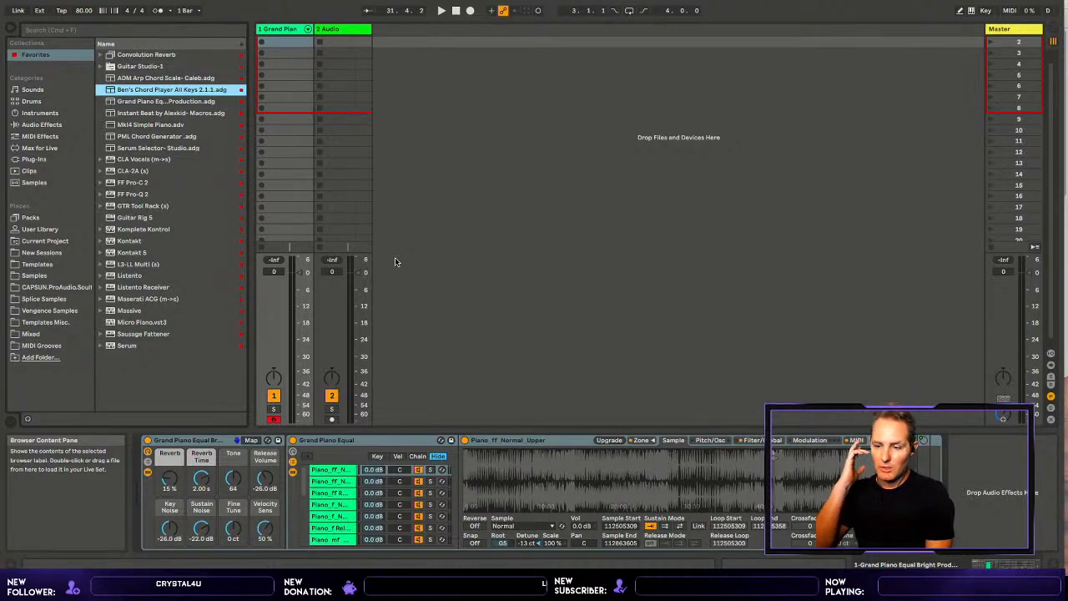
key(Return)
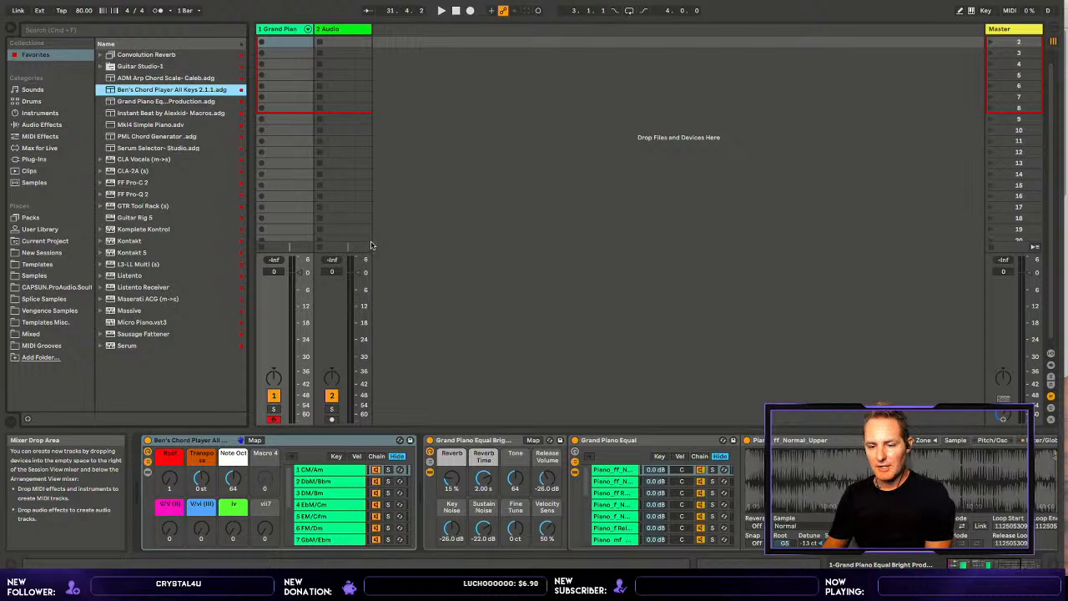
click(212, 434)
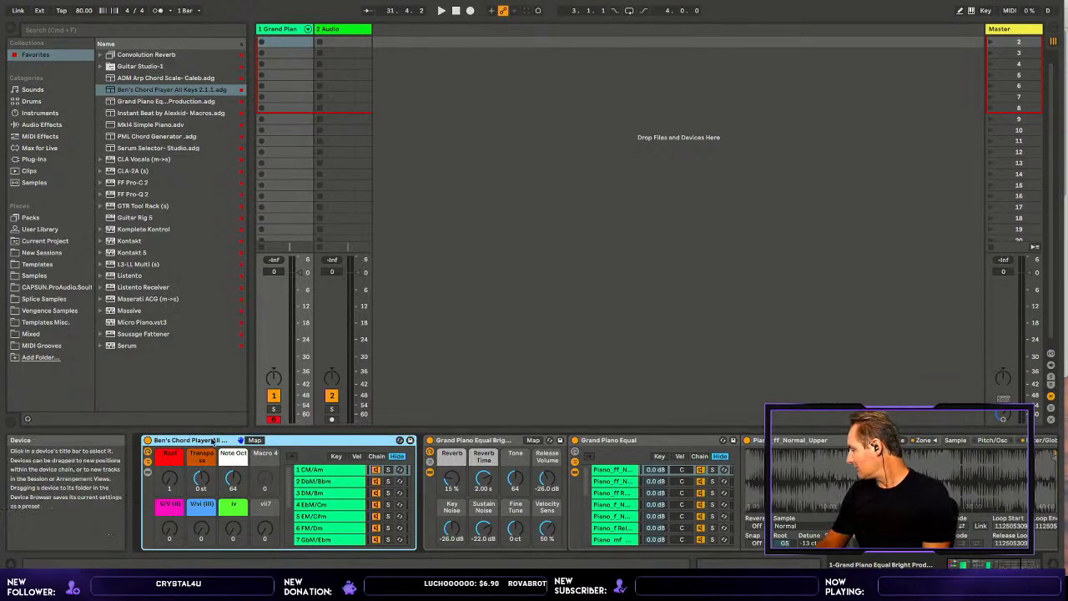
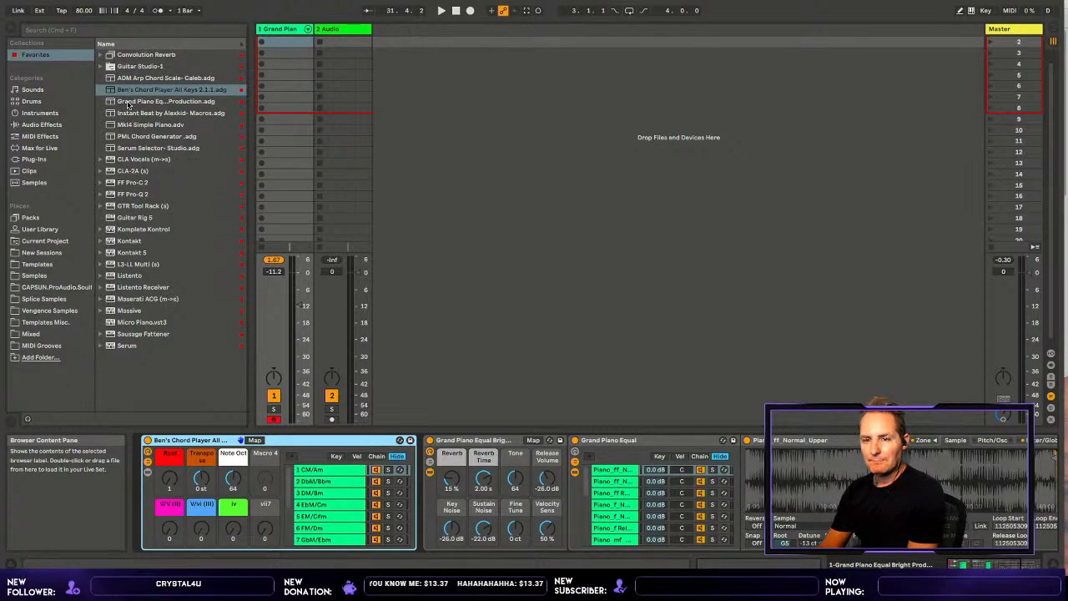
- Load Instant Beat by Alexkid- Macros.adg onto a new MIDI track, start playback and toggle Instant Haus's perc part
drag(128, 111, 408, 101)
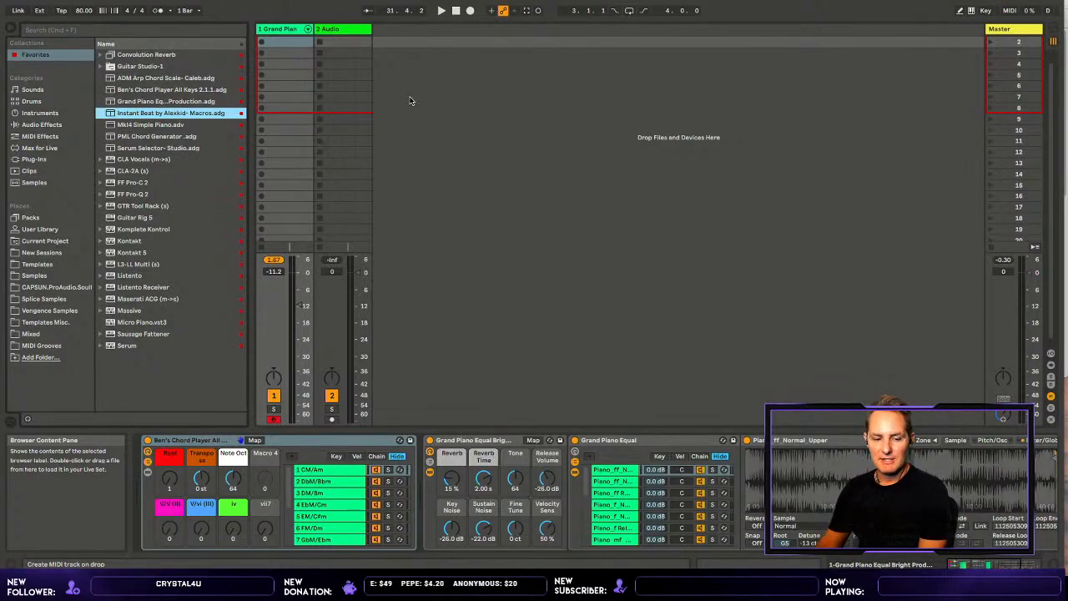
key(Return)
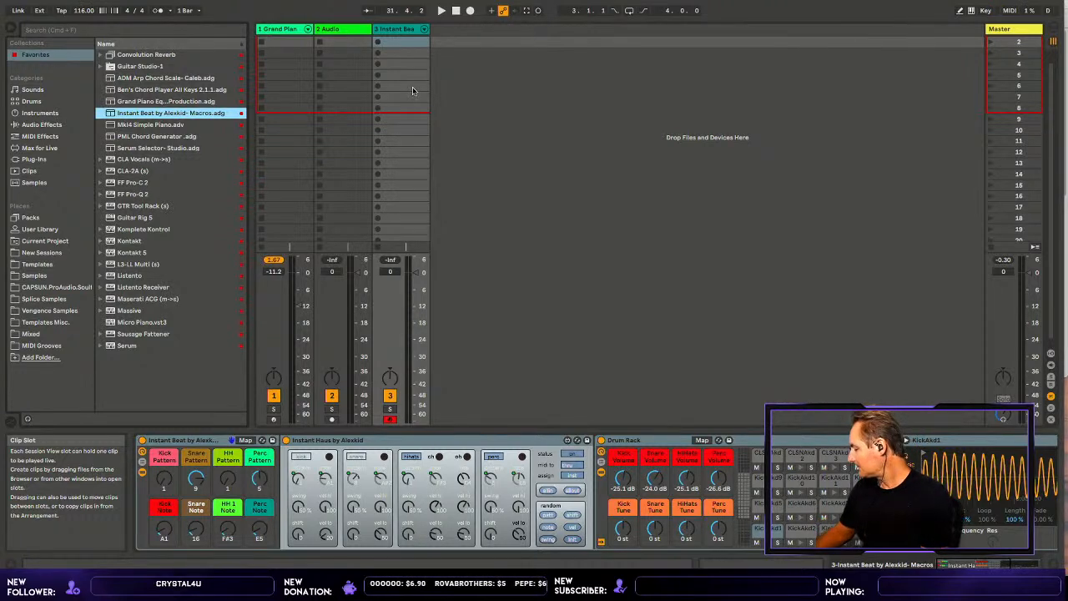
key(space)
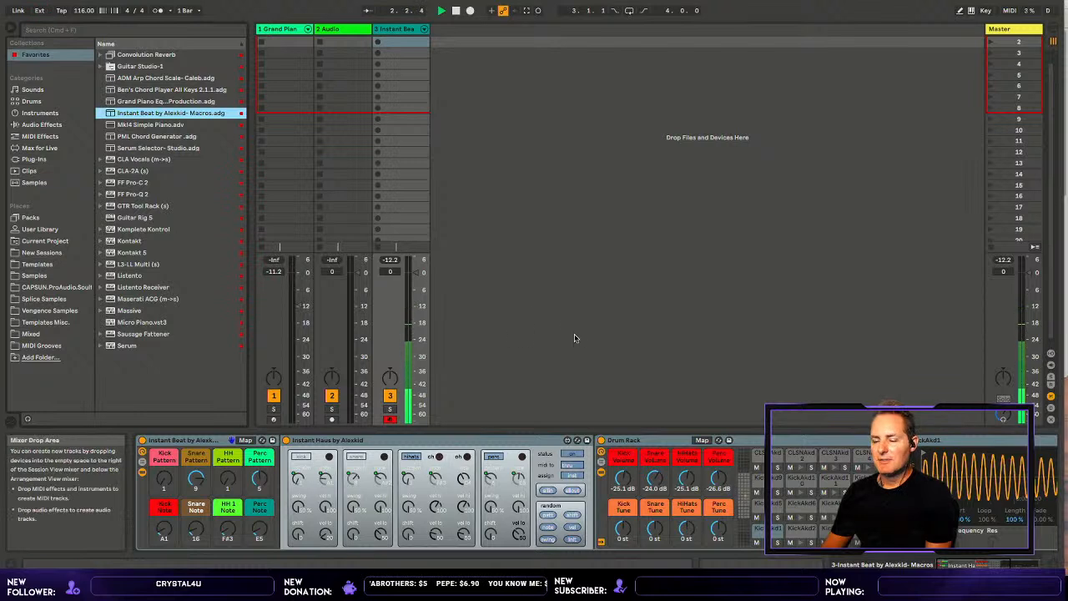
click(494, 451)
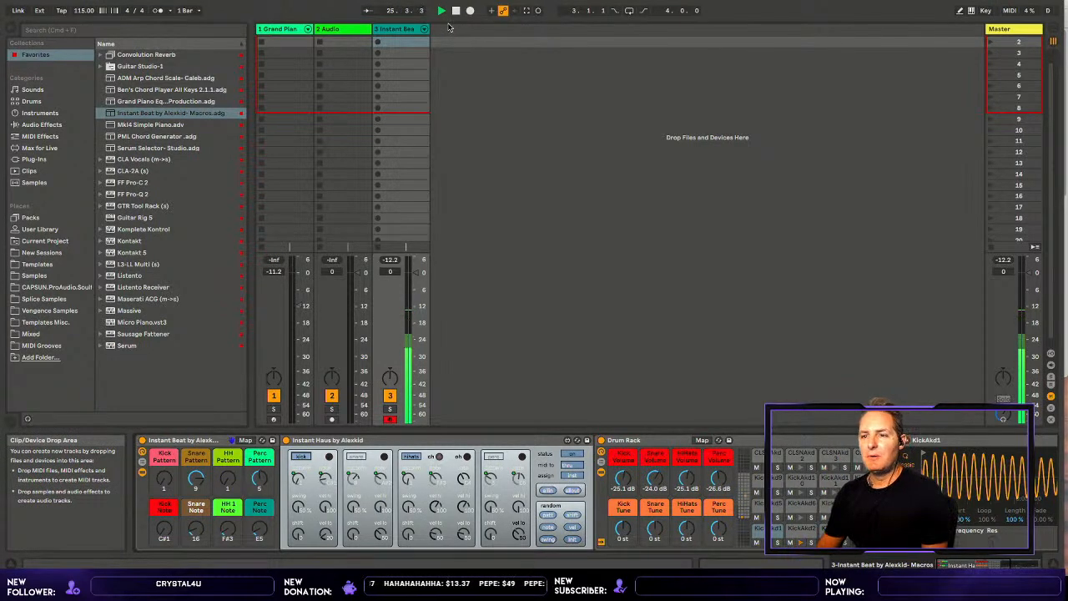
- Record a four-bar MIDI clip of piano chords over the beat in the piano track's scene 2 slot, and stop playback
click(293, 24)
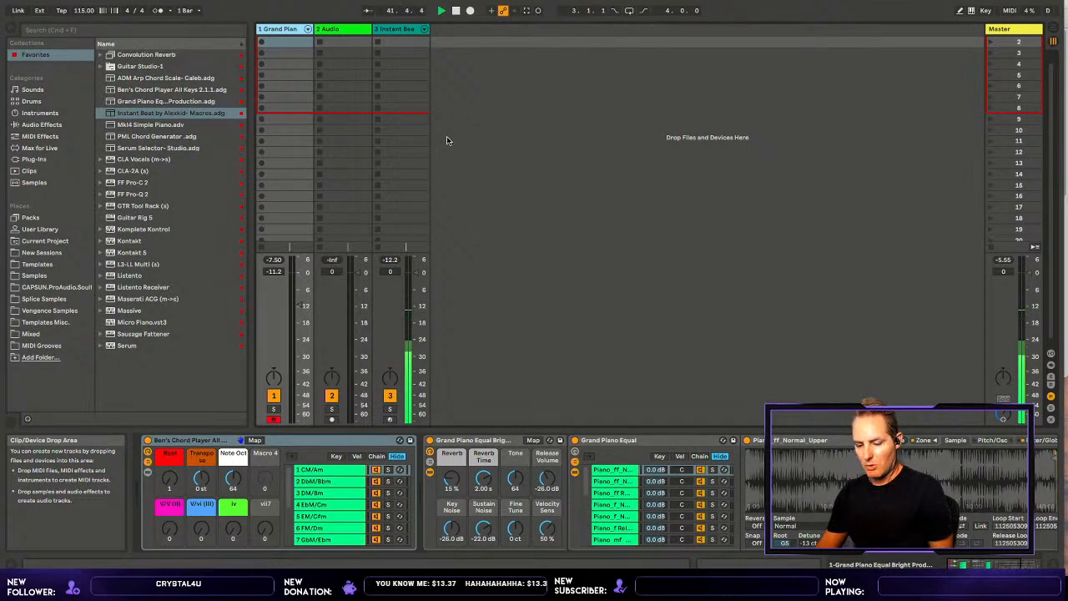
click(264, 37)
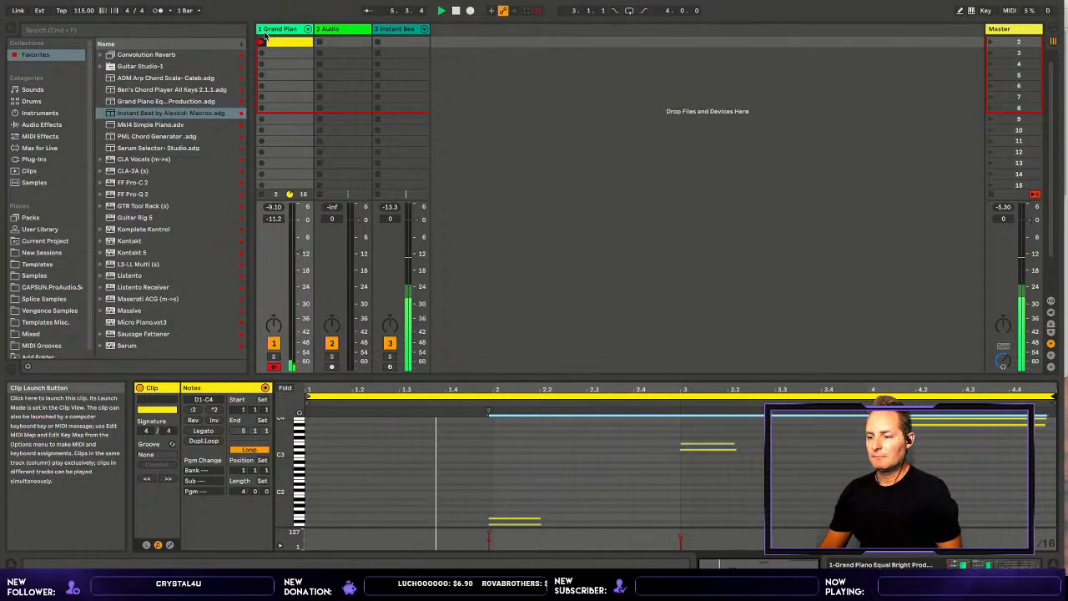
click(264, 39)
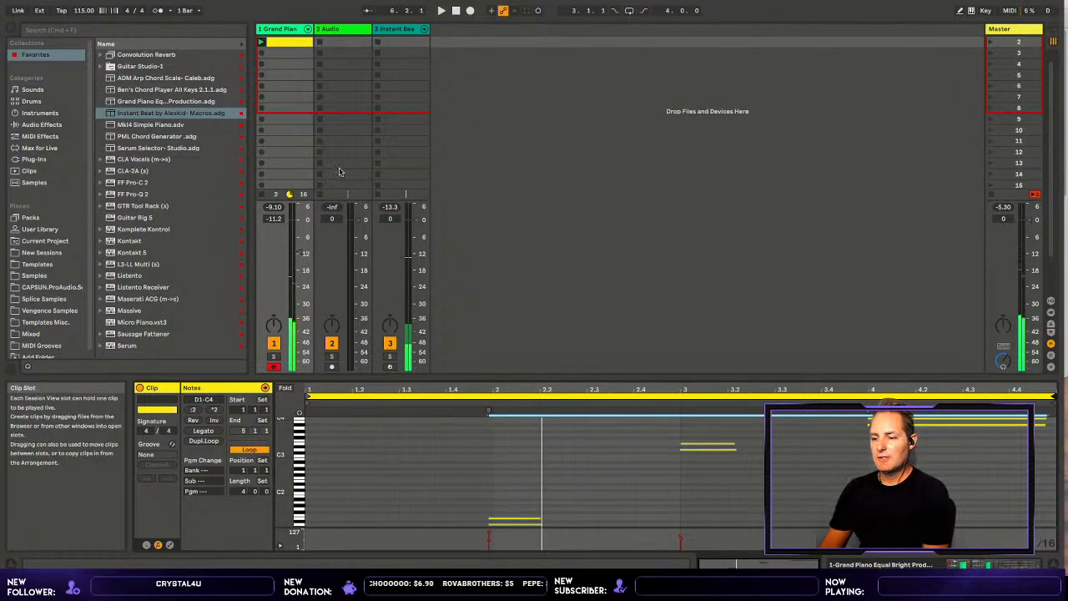
- Enlarge the recorded clip's note editor and draw a C2 note spanning the whole first bar
drag(442, 375, 468, 262)
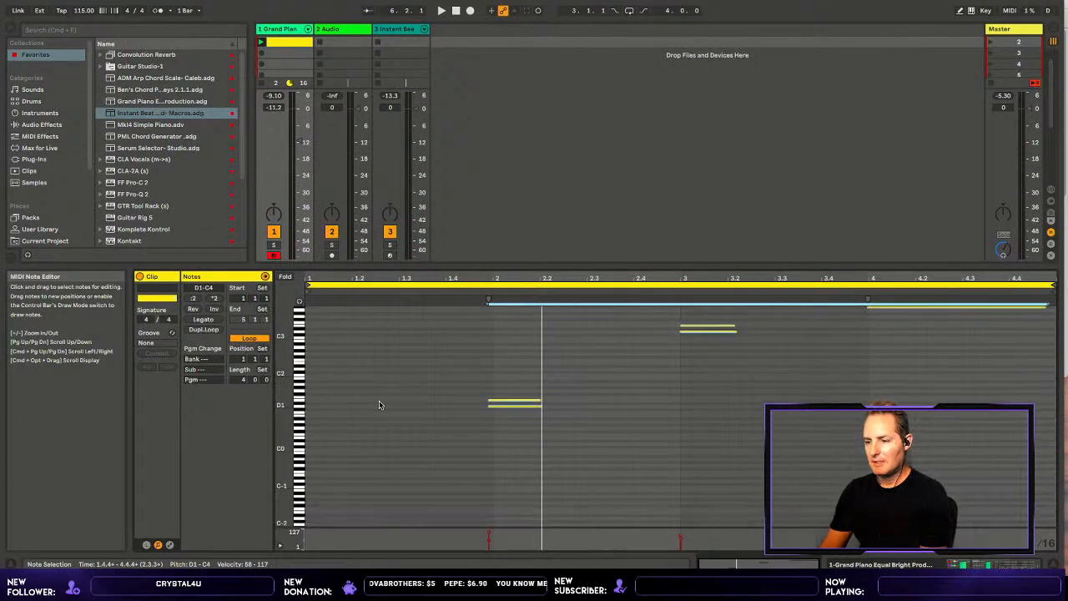
scroll(379, 404, up, 1)
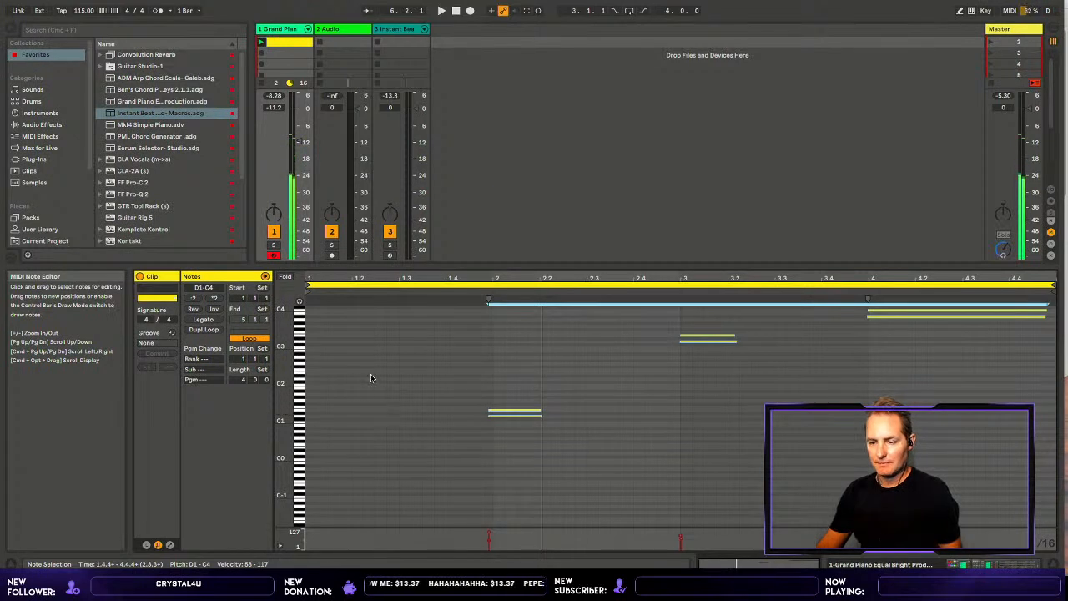
drag(298, 382, 294, 382)
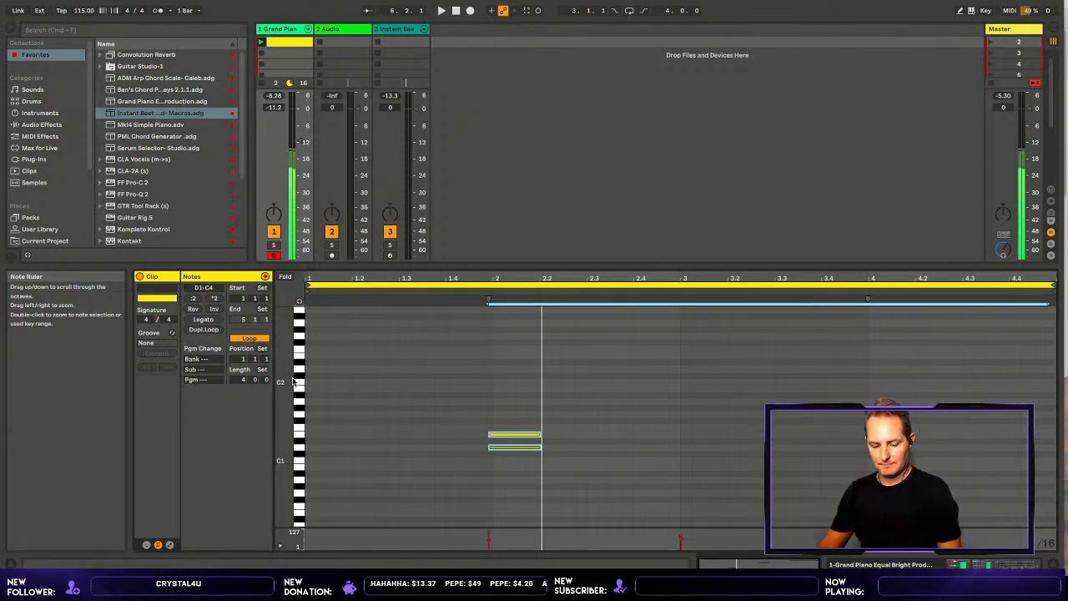
key(b)
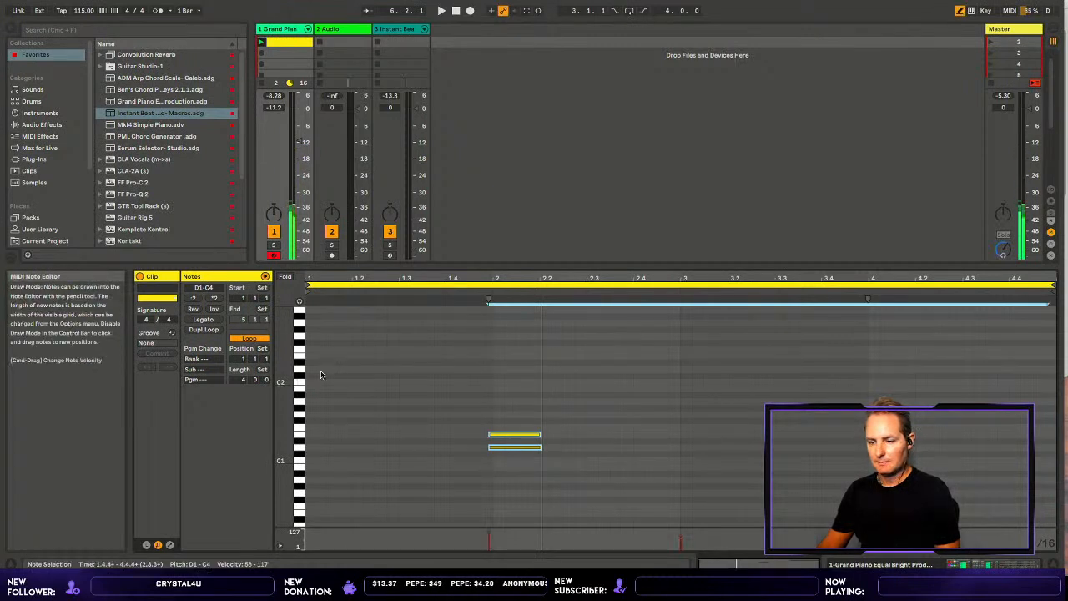
click(313, 375)
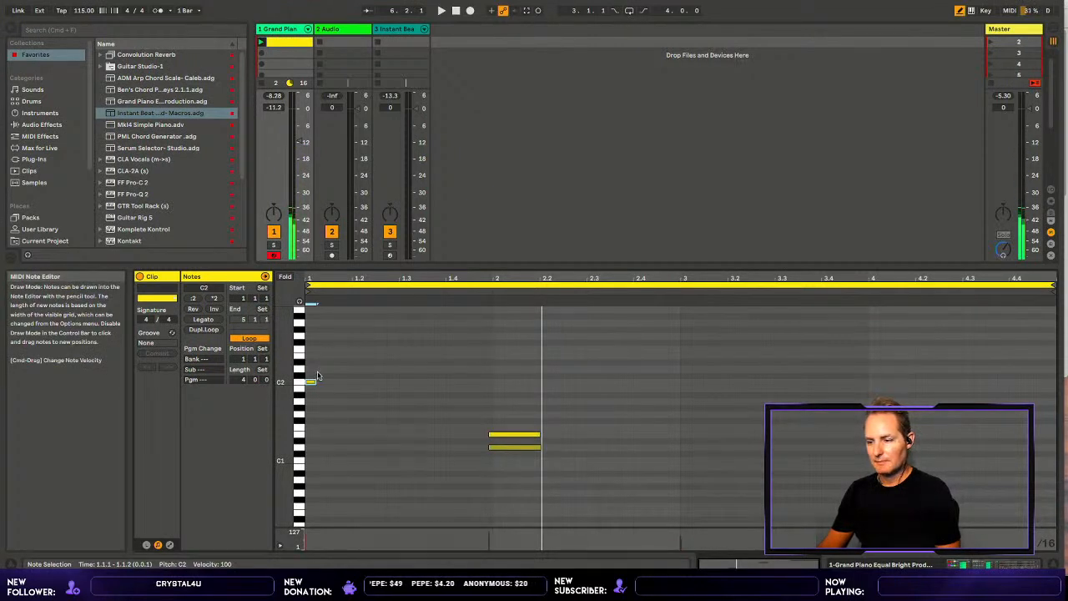
drag(489, 375, 499, 373)
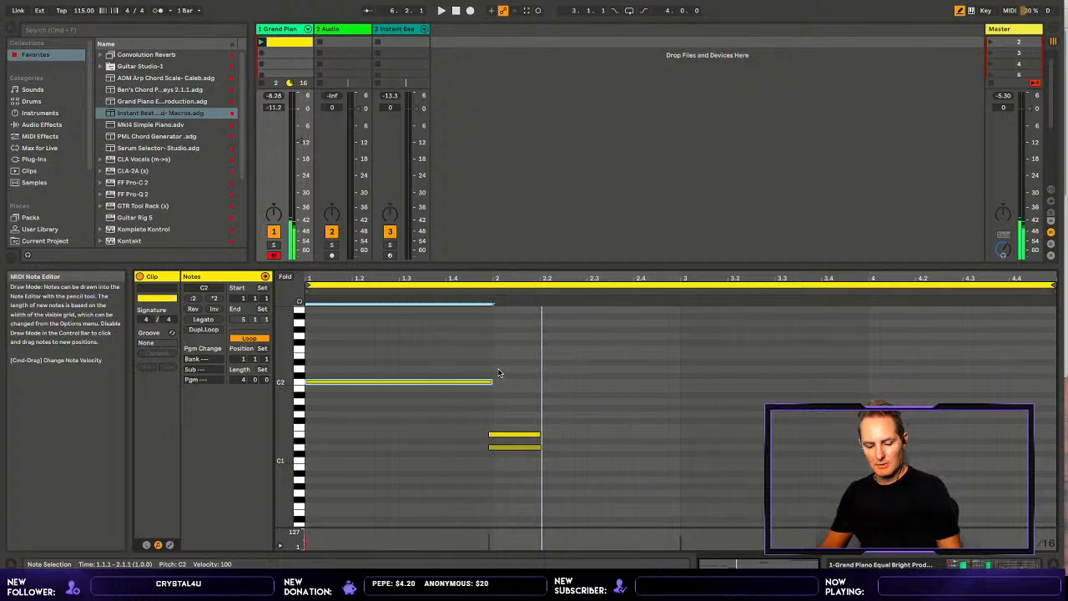
- Quantize all notes in the piano clip and turn off Draw Mode, leaving no stray D2 notes
key(super+a)
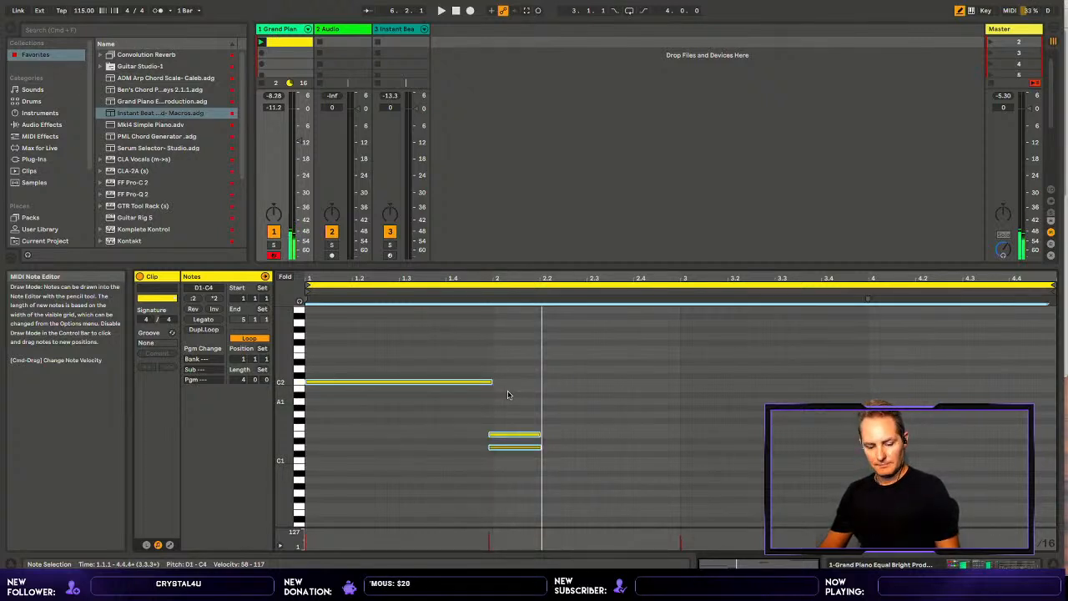
key(super+u)
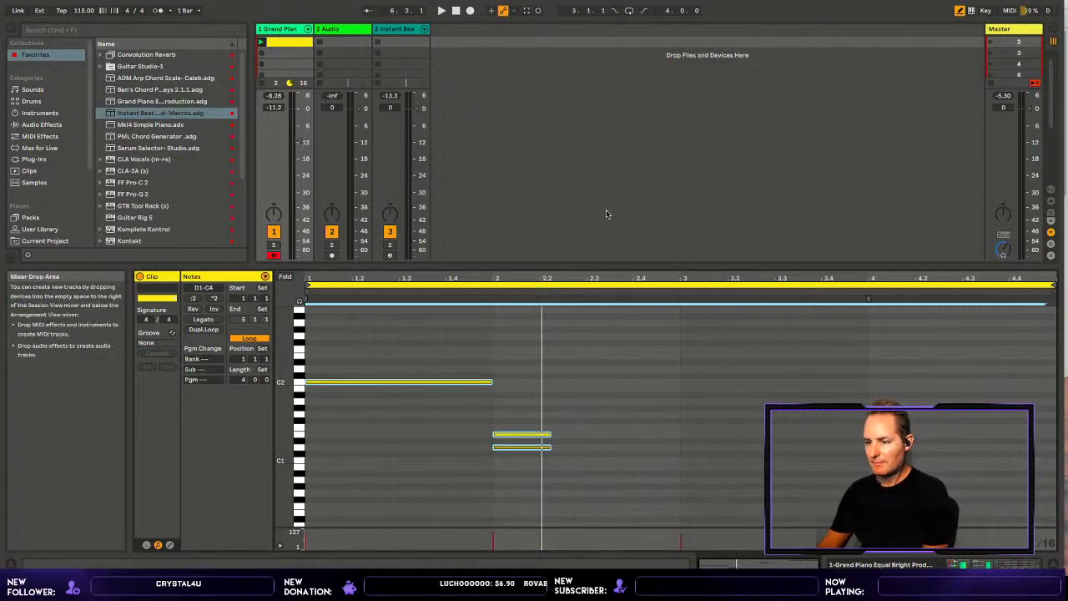
double_click(505, 367)
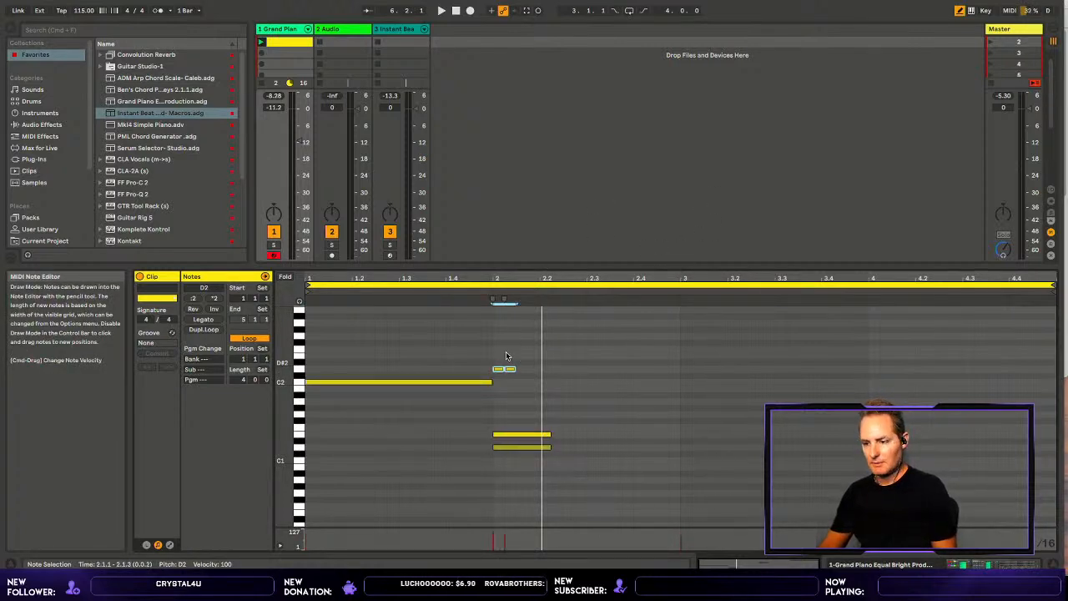
key(Delete)
key(b)
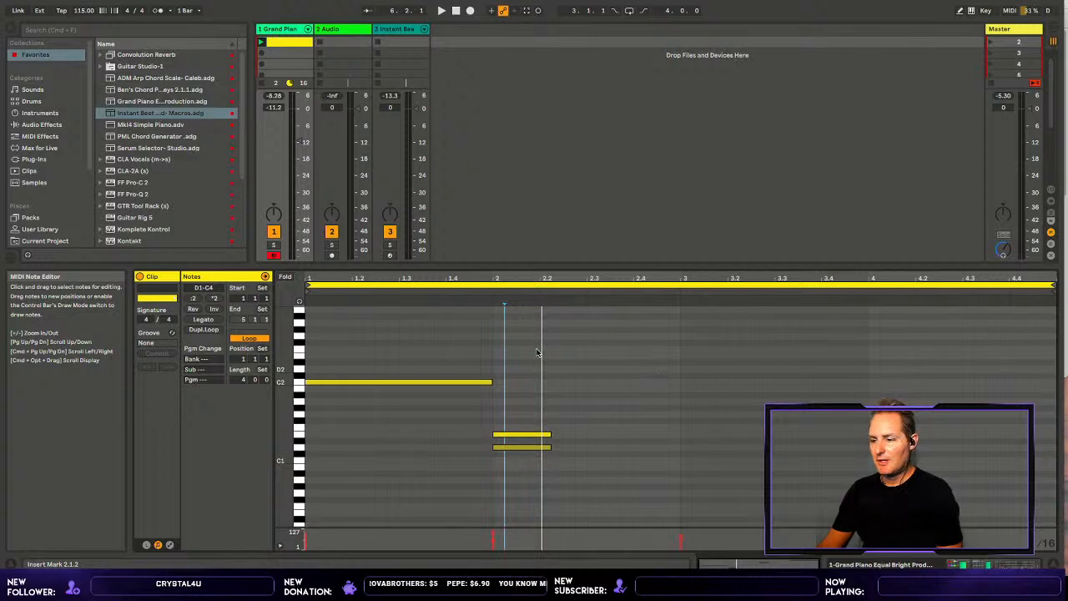
- Fold the piano clip's editor to the used notes and extend all notes with Legato
click(287, 276)
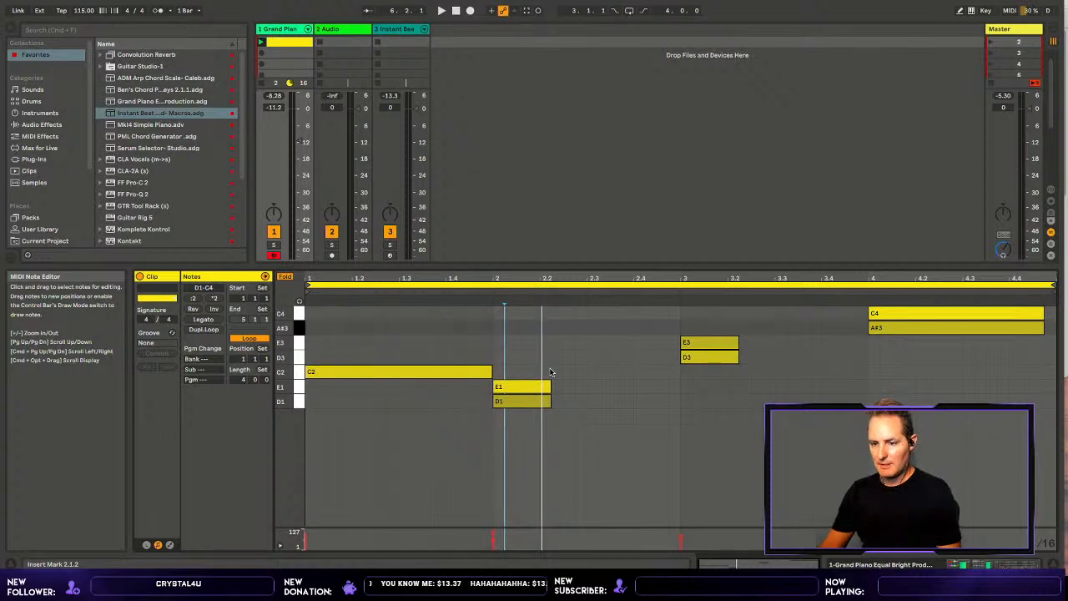
key(super+a)
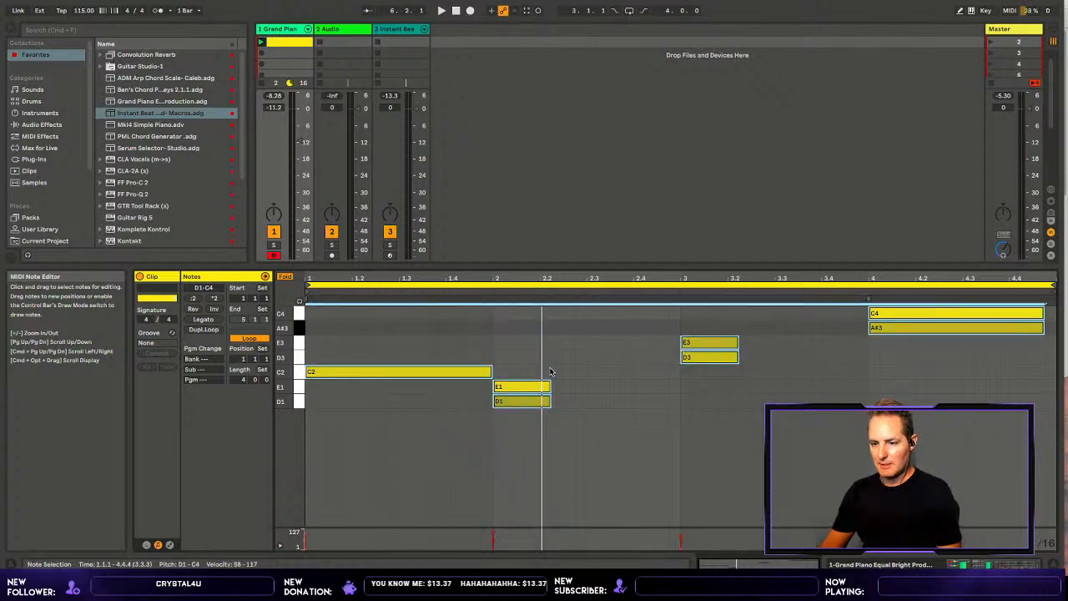
click(204, 319)
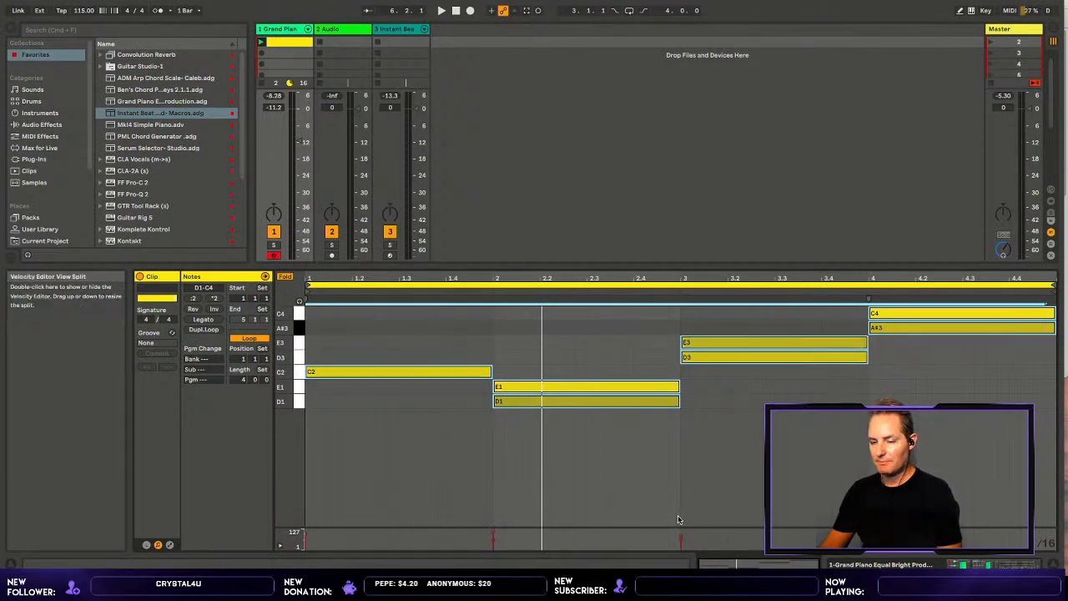
- Raise the velocity of all selected notes in the piano clip to the maximum of 127
drag(678, 515, 674, 448)
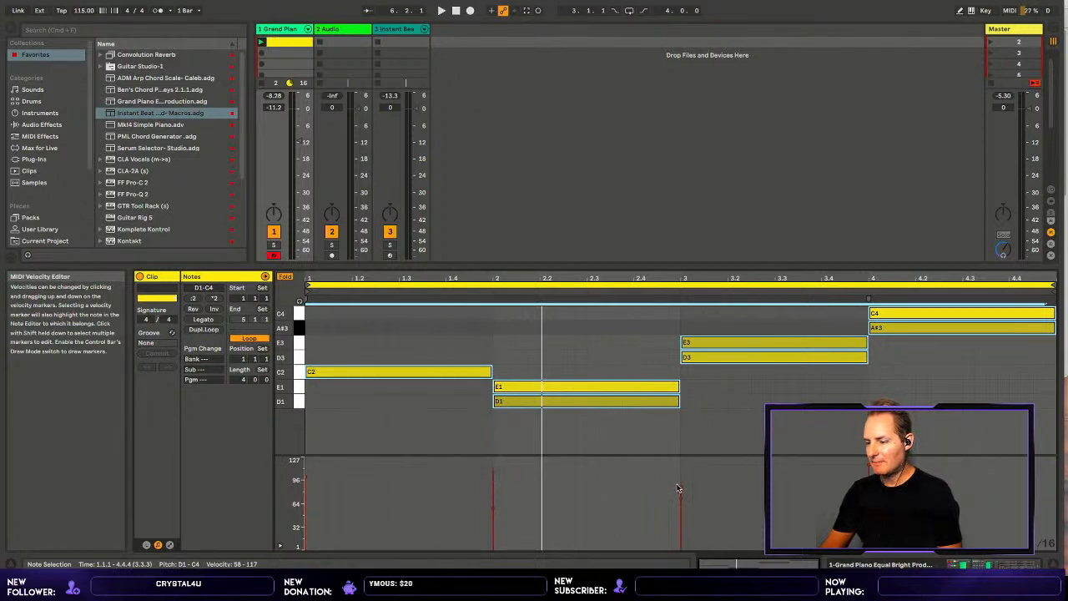
mouse_move(682, 486)
mouse_down()
mouse_move(682, 476)
mouse_move(682, 490)
mouse_move(666, 475)
mouse_up()
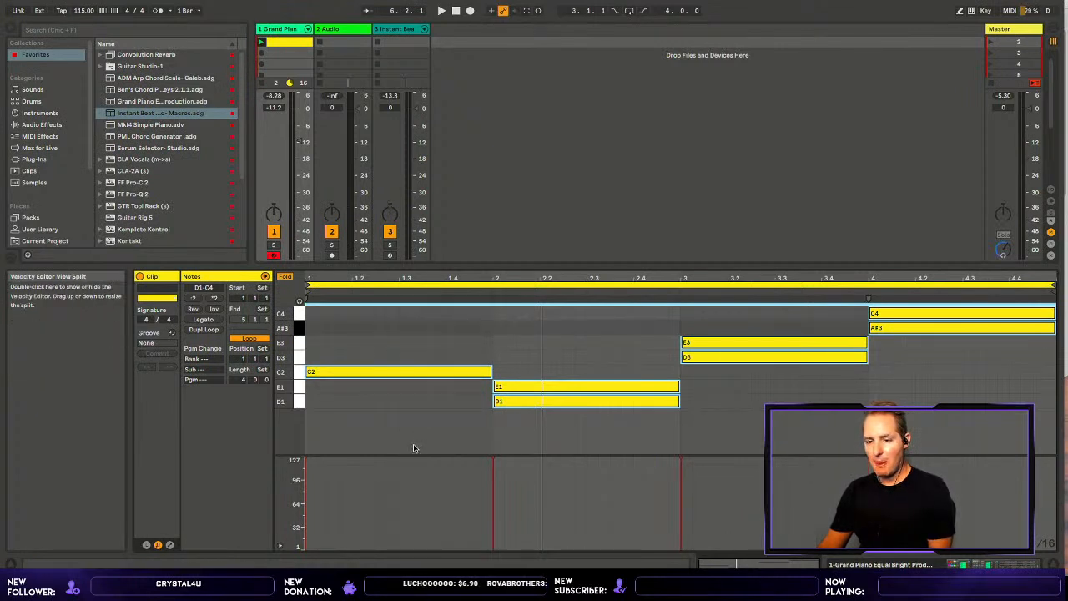
drag(411, 456, 410, 499)
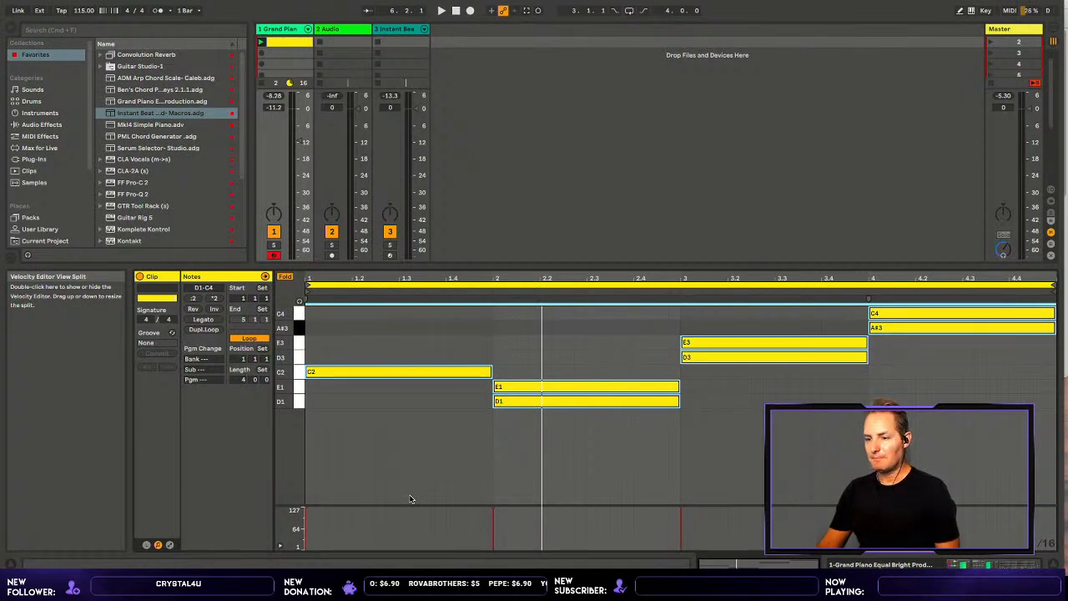
- Play the piano clip, lower the Grand Piano track's volume to -14.2 dB, and enlarge the Session View area
key(space)
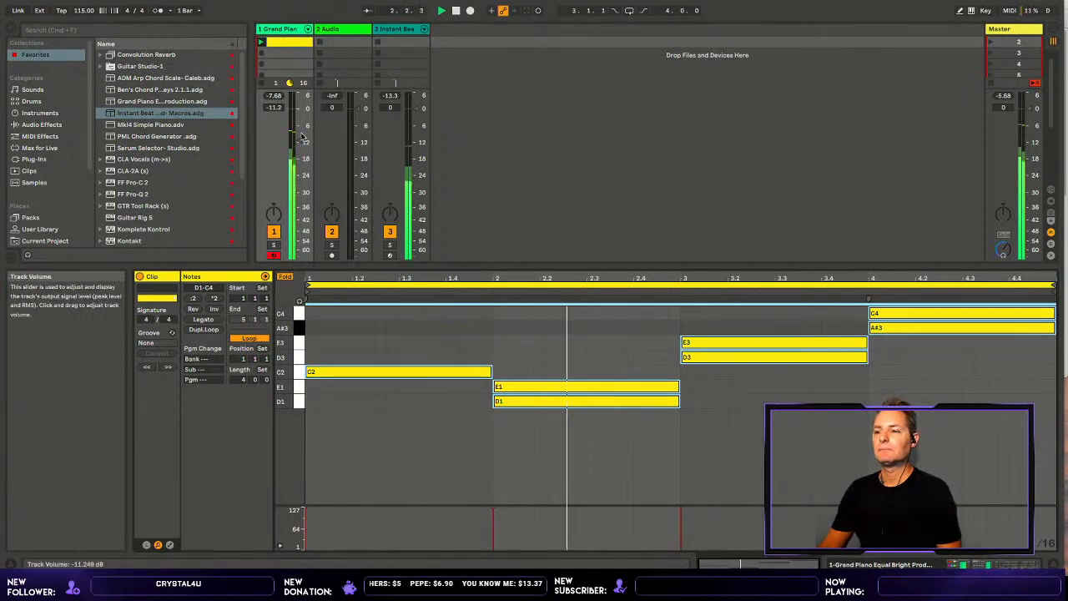
drag(300, 144, 301, 149)
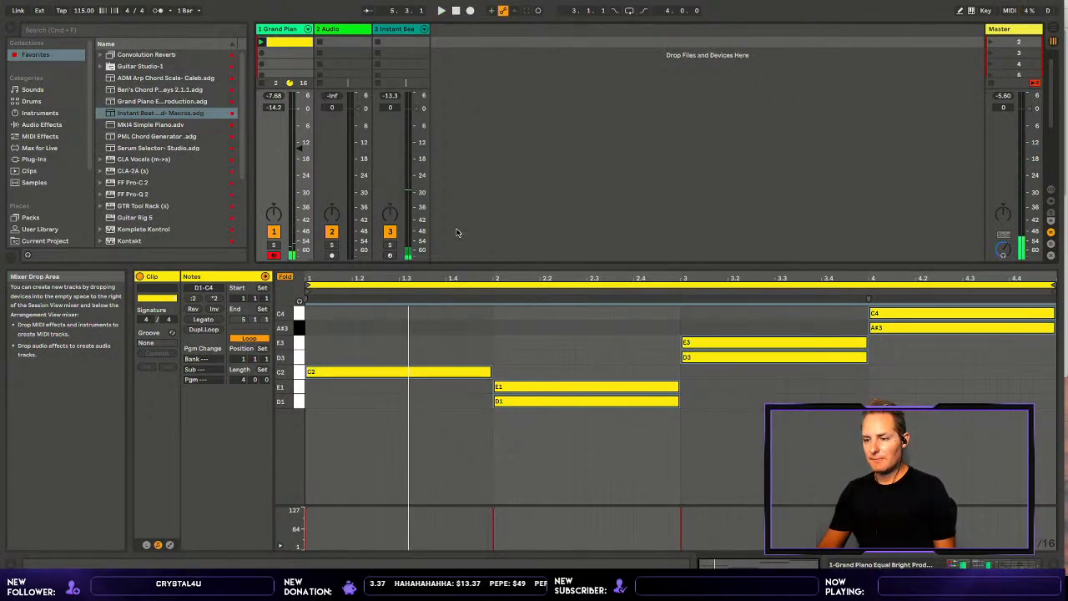
drag(445, 258, 445, 340)
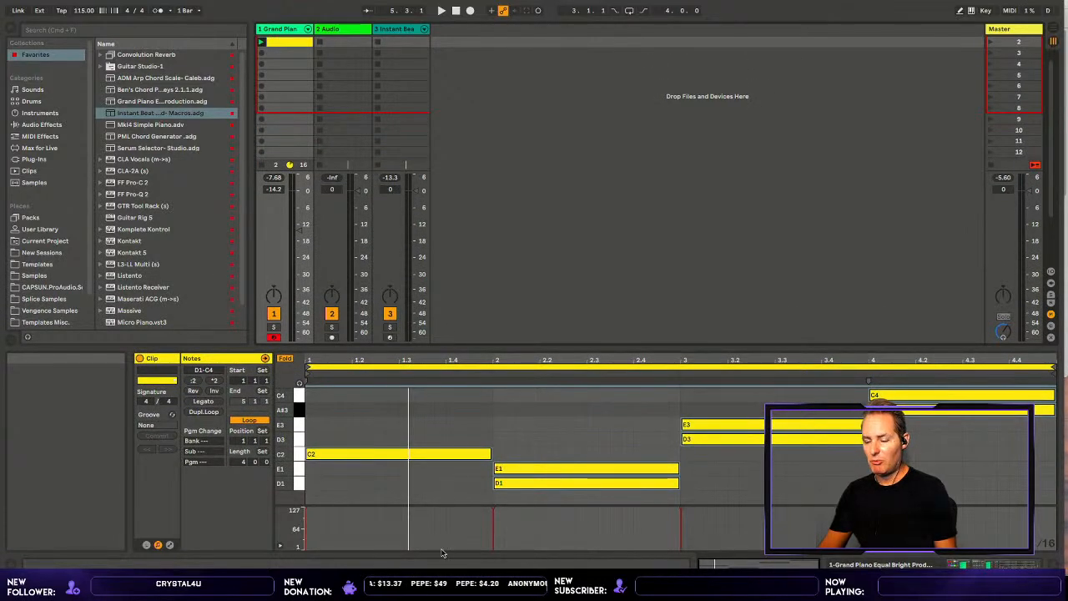
drag(445, 498, 442, 519)
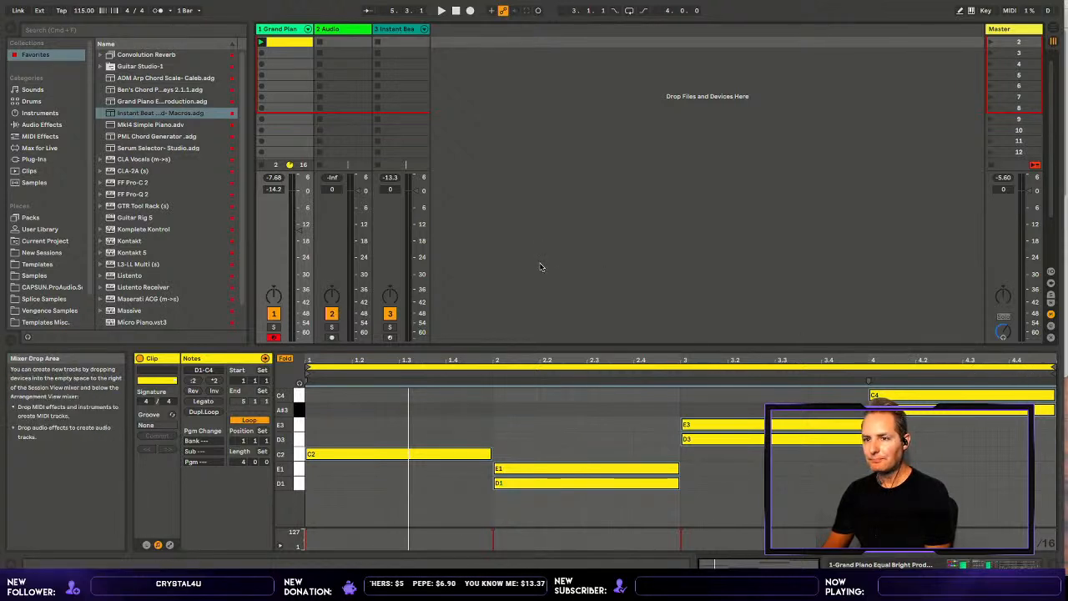
- Delete the empty 2 Audio track
click(282, 51)
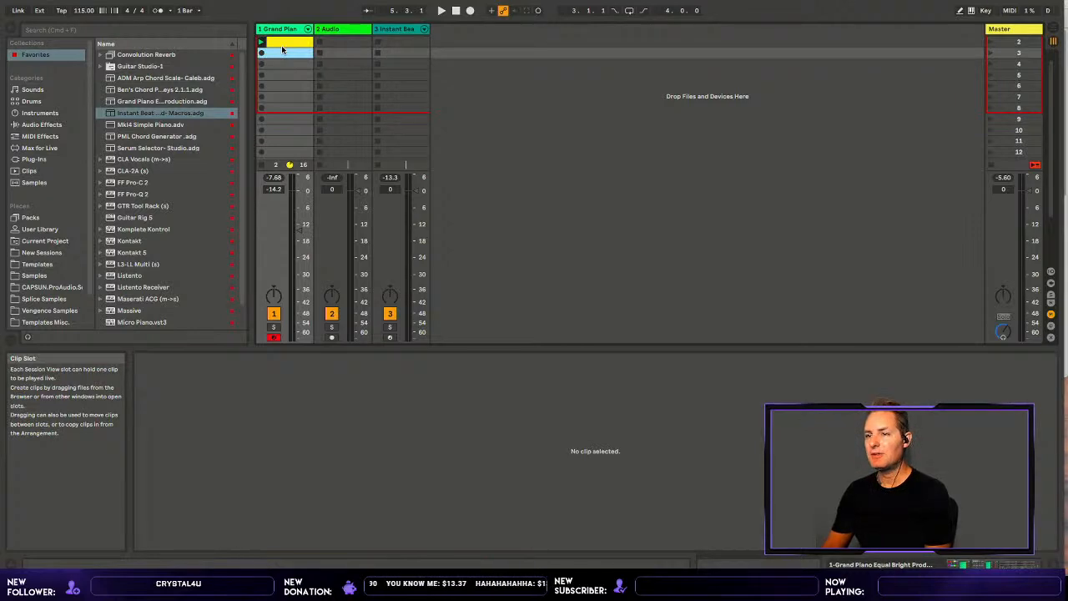
click(326, 28)
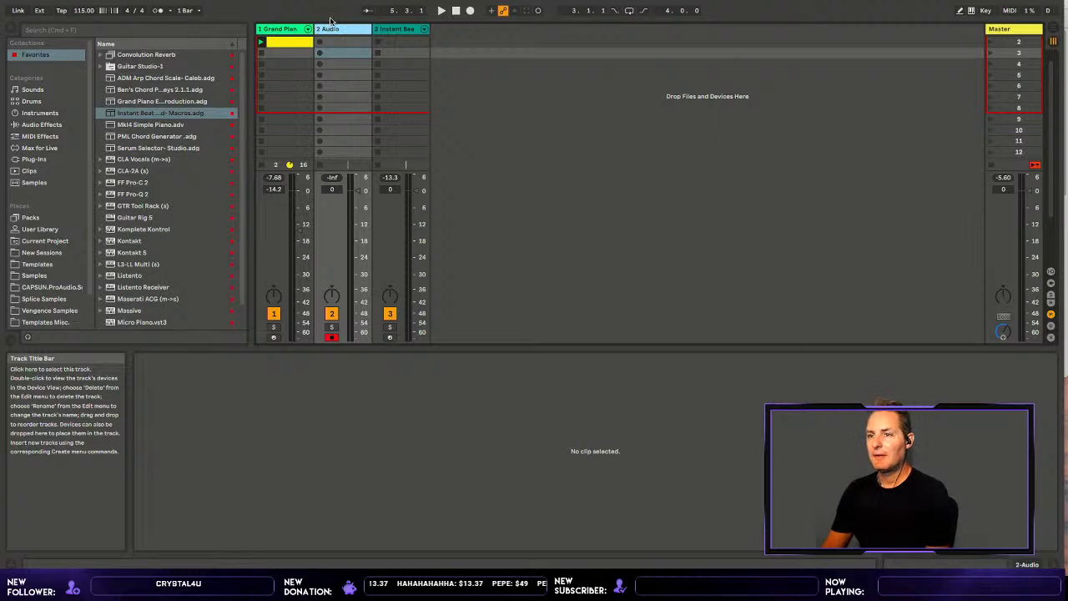
key(Delete)
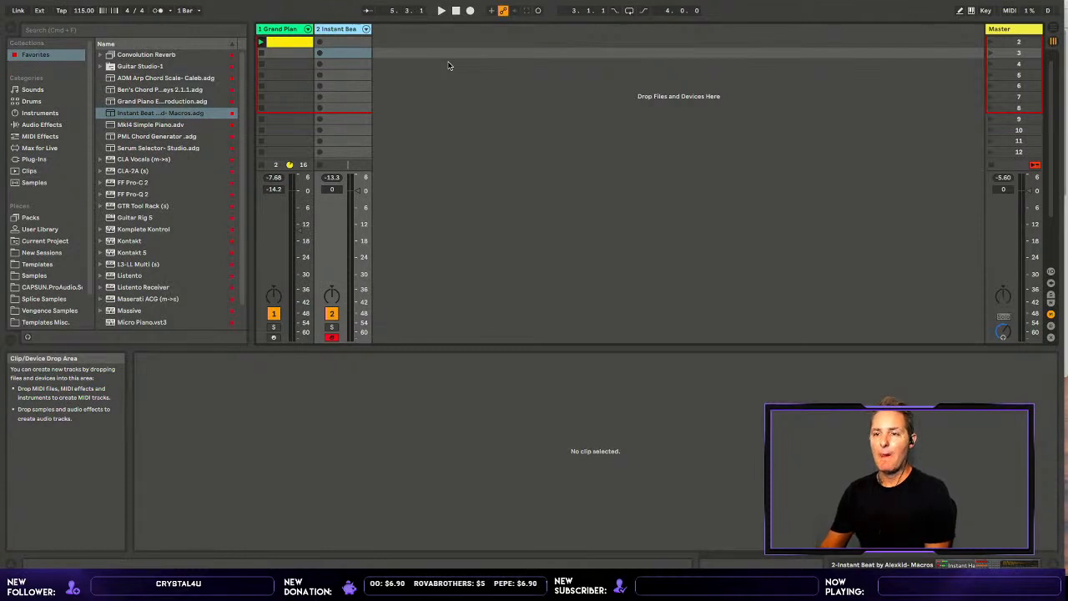
- Show the devices of the Instant Beat and Grand Piano tracks, and move the Grand Piano track after Instant Beat
click(290, 47)
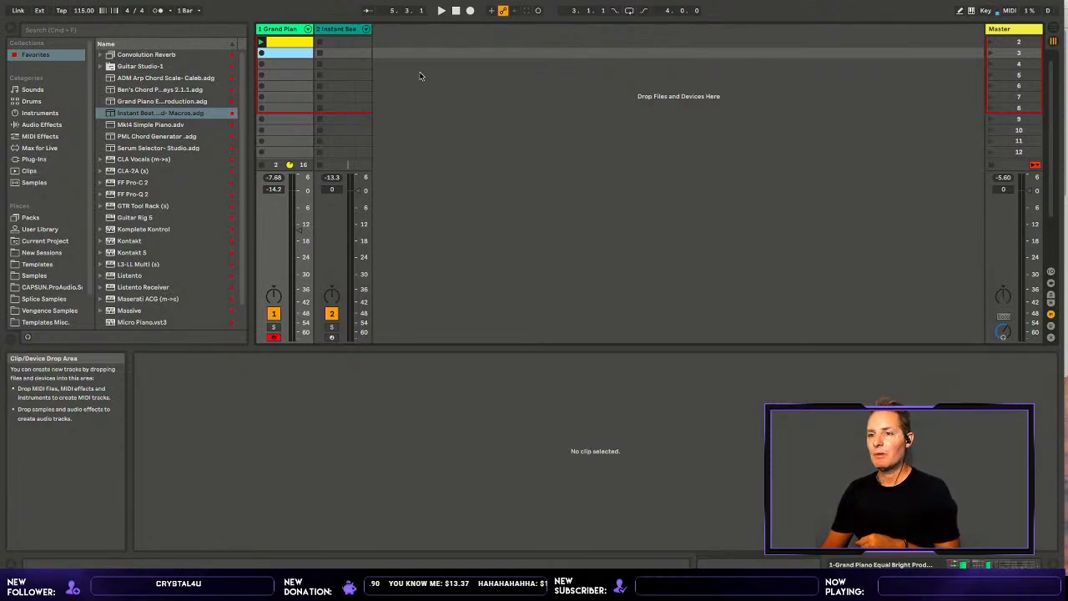
click(348, 26)
double_click(347, 26)
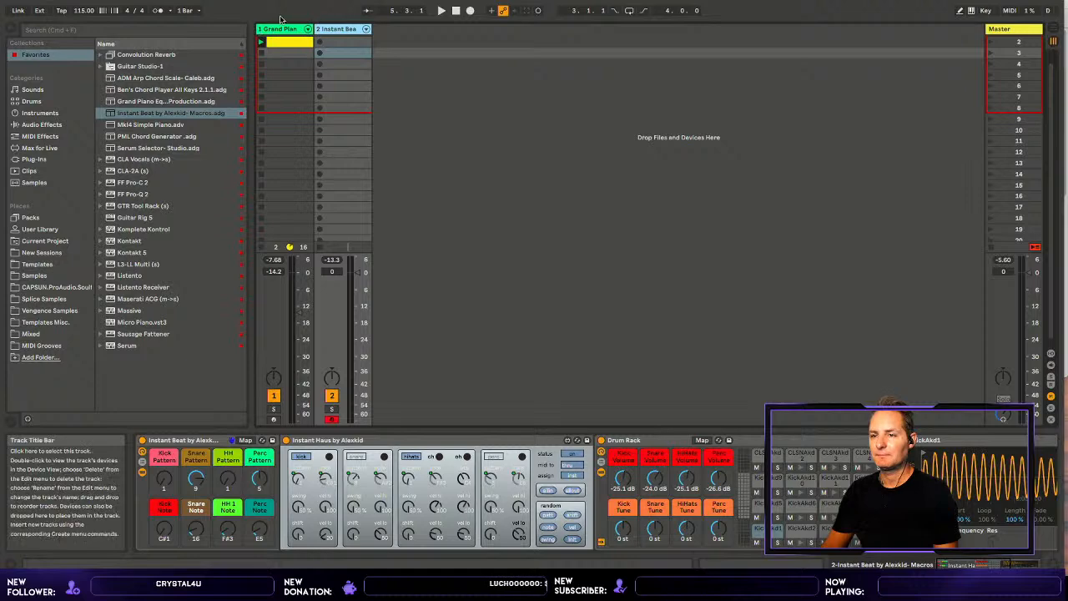
click(280, 20)
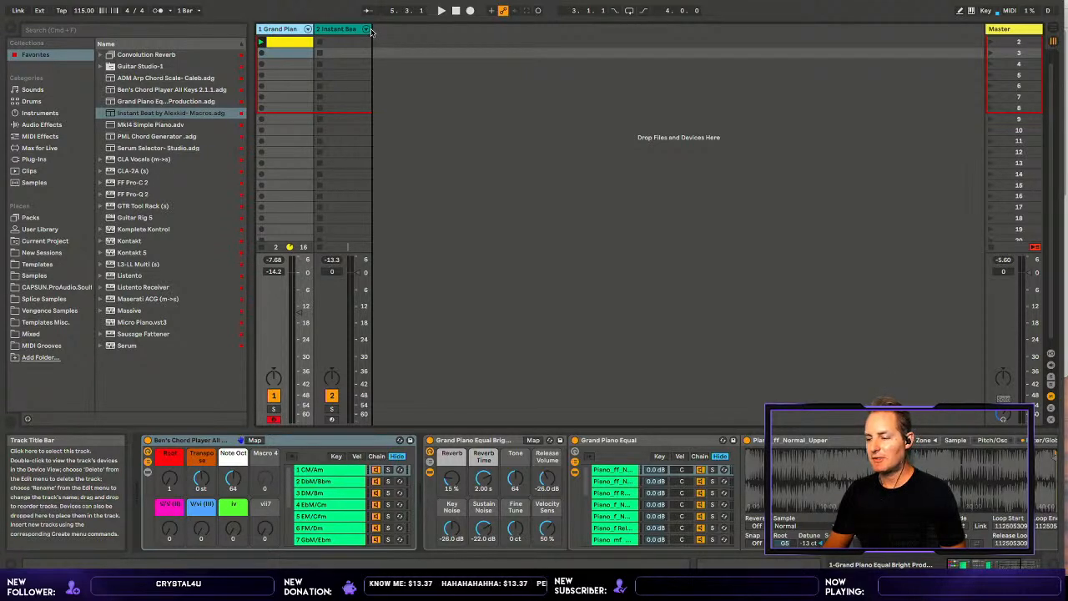
drag(372, 32, 372, 32)
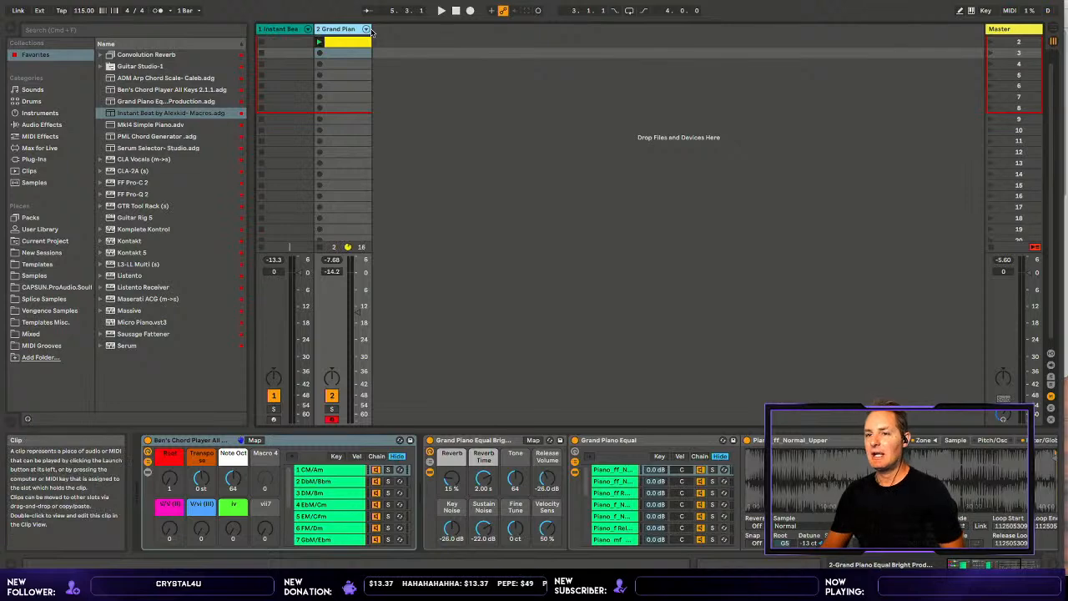
- Show the Instant Beat track's device chain and audition the Drum Rack kick pads KickAkd1 through KickAkd4
click(284, 28)
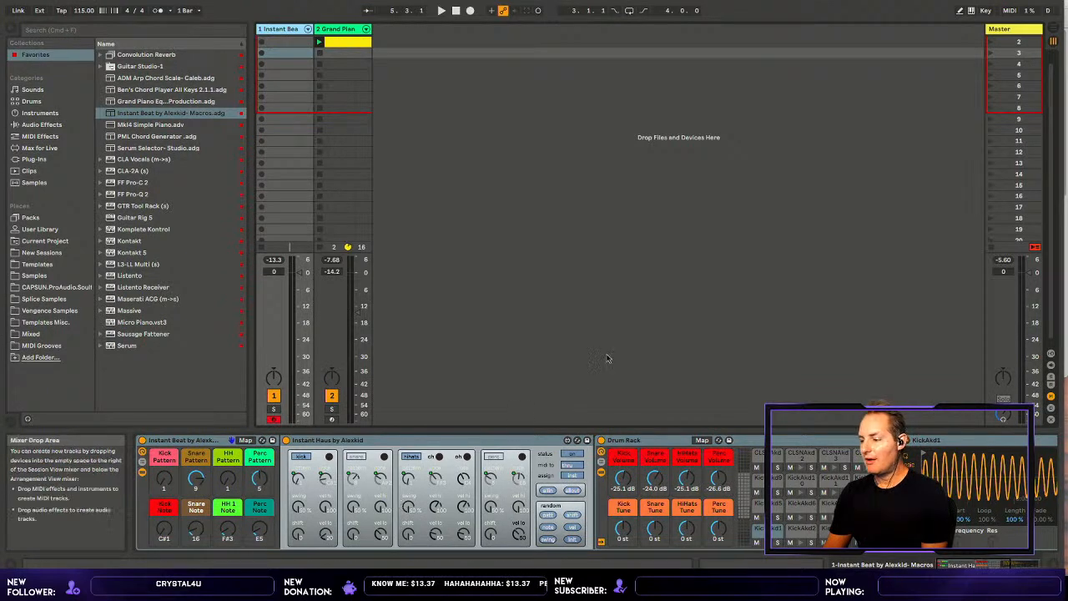
drag(991, 557, 1006, 557)
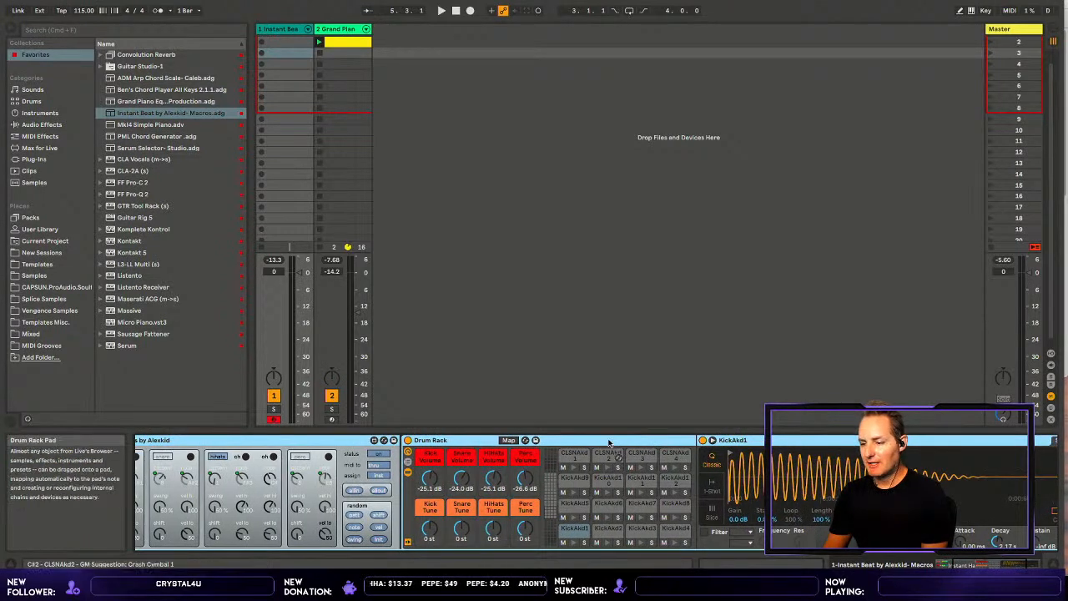
click(575, 535)
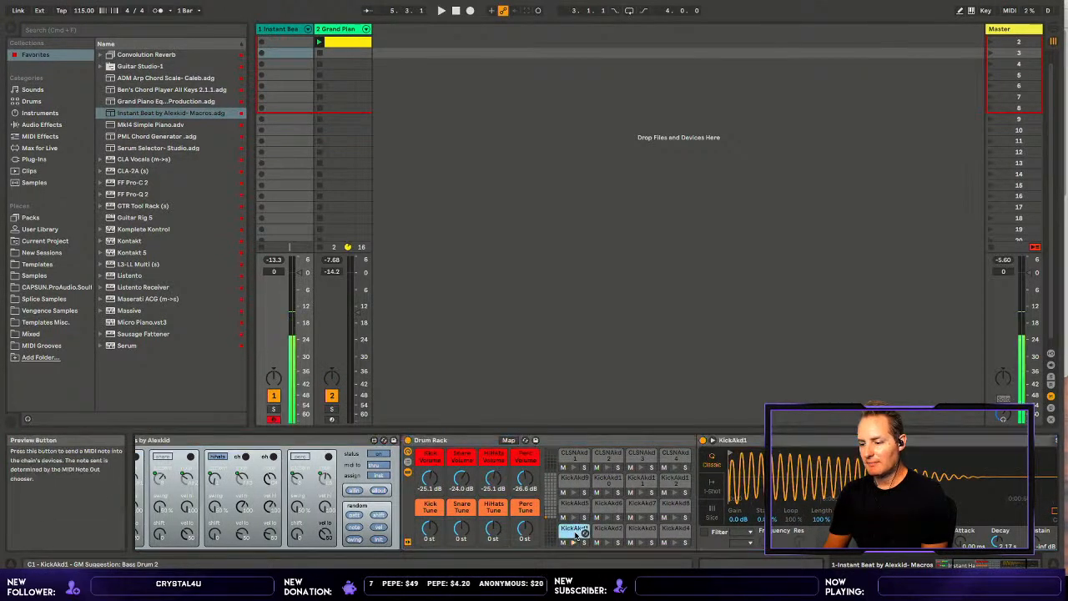
click(598, 543)
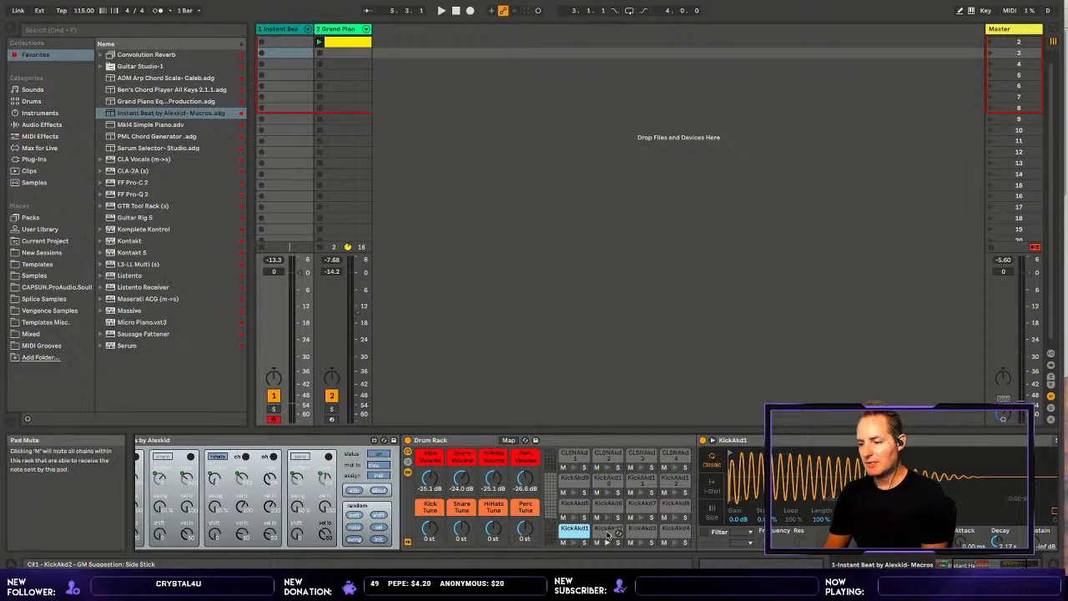
click(607, 543)
click(641, 543)
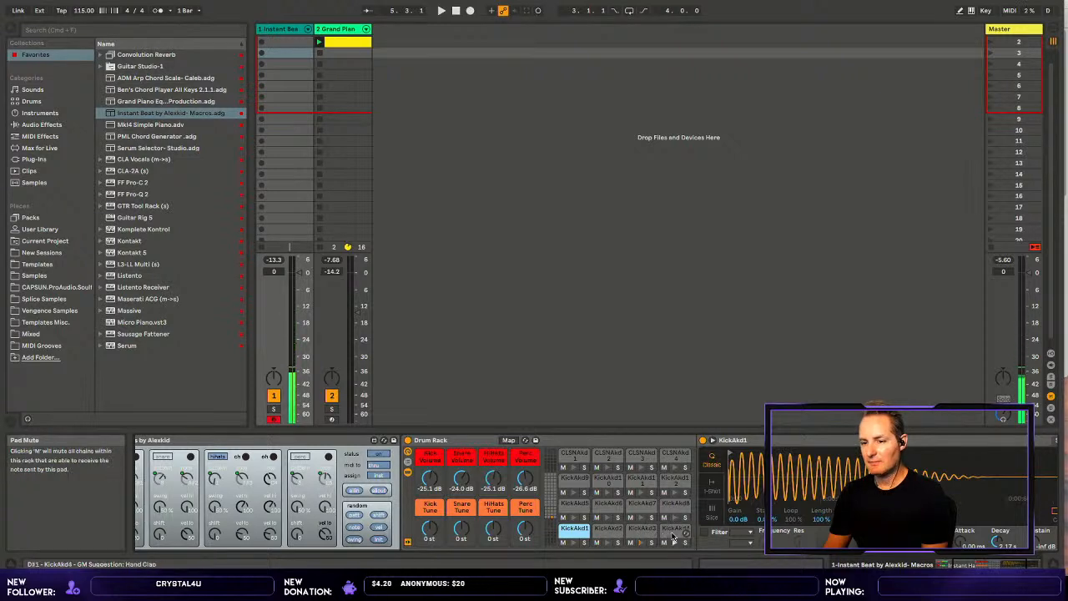
click(675, 536)
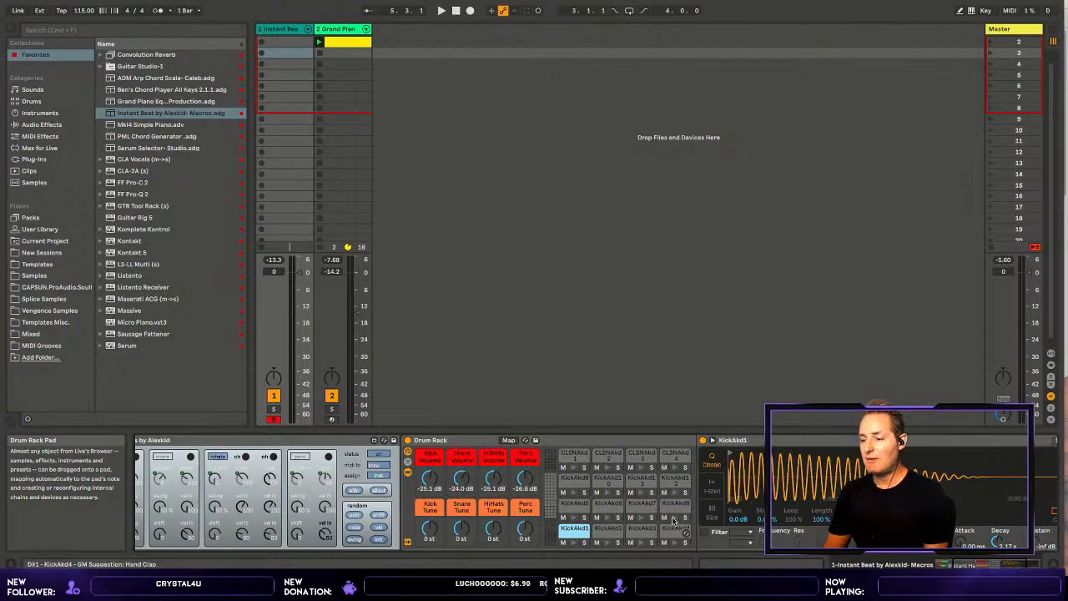
click(582, 531)
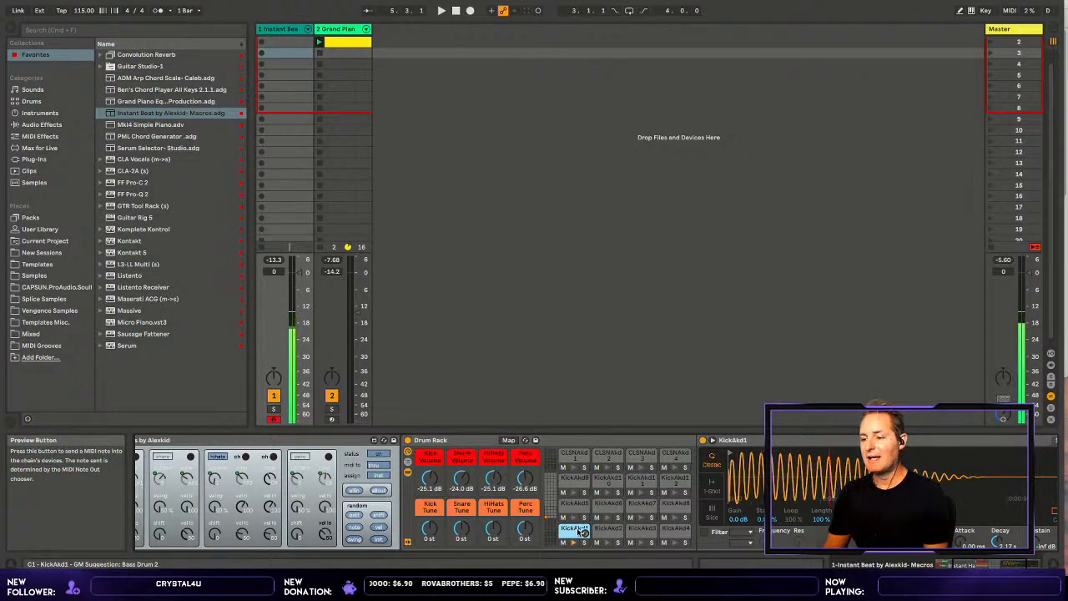
click(582, 531)
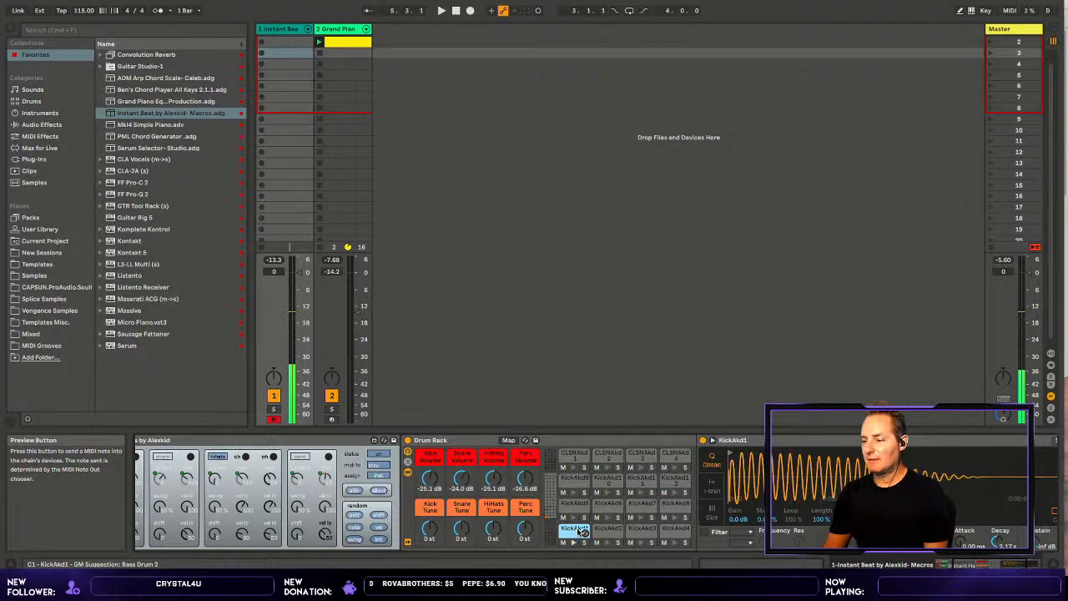
click(581, 531)
click(581, 531)
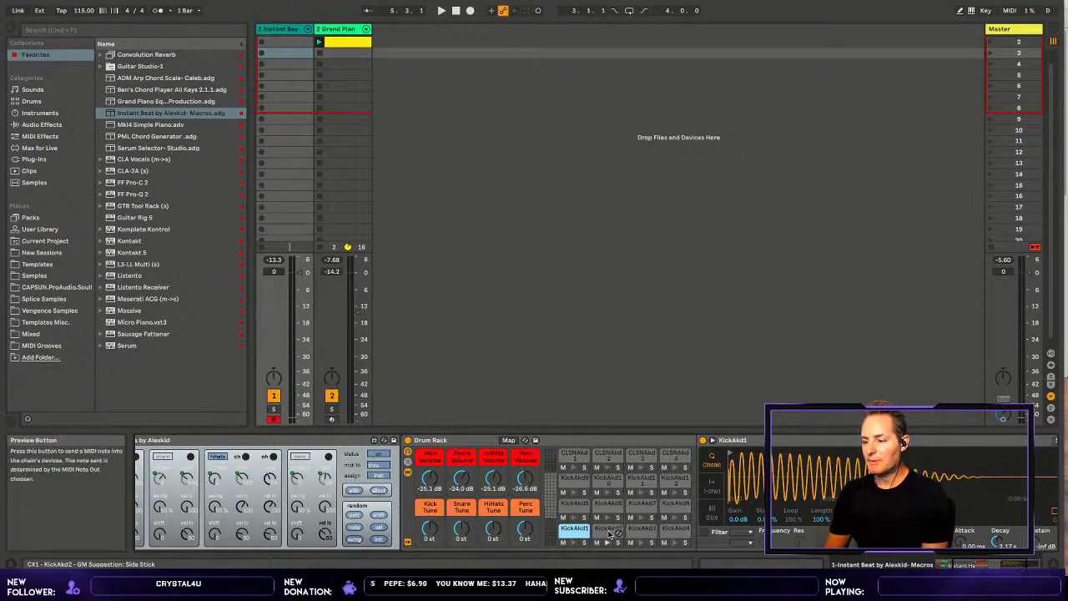
click(610, 535)
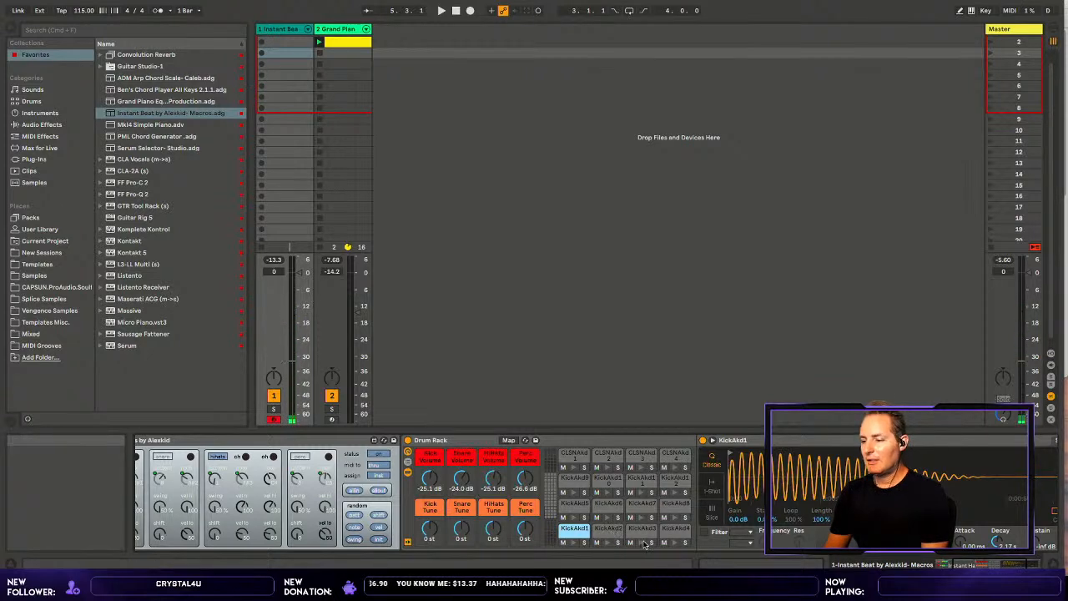
click(644, 534)
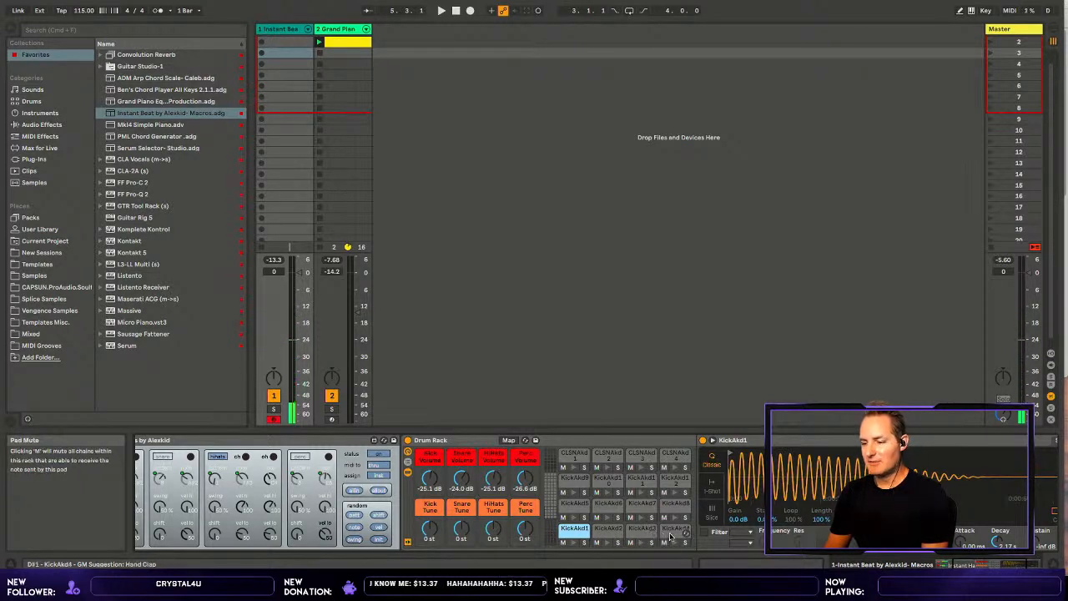
click(675, 531)
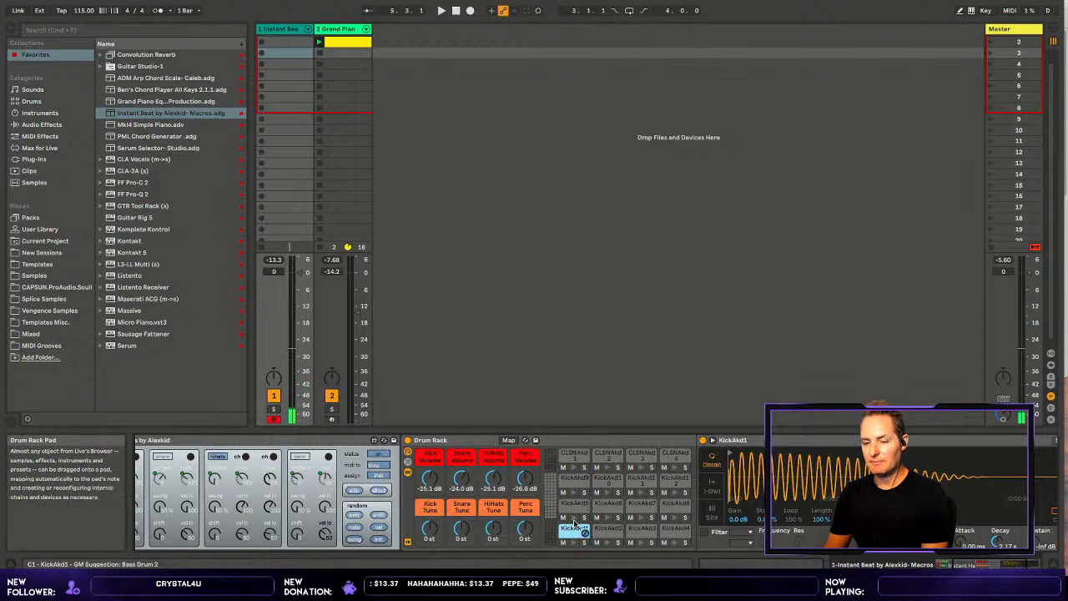
click(202, 438)
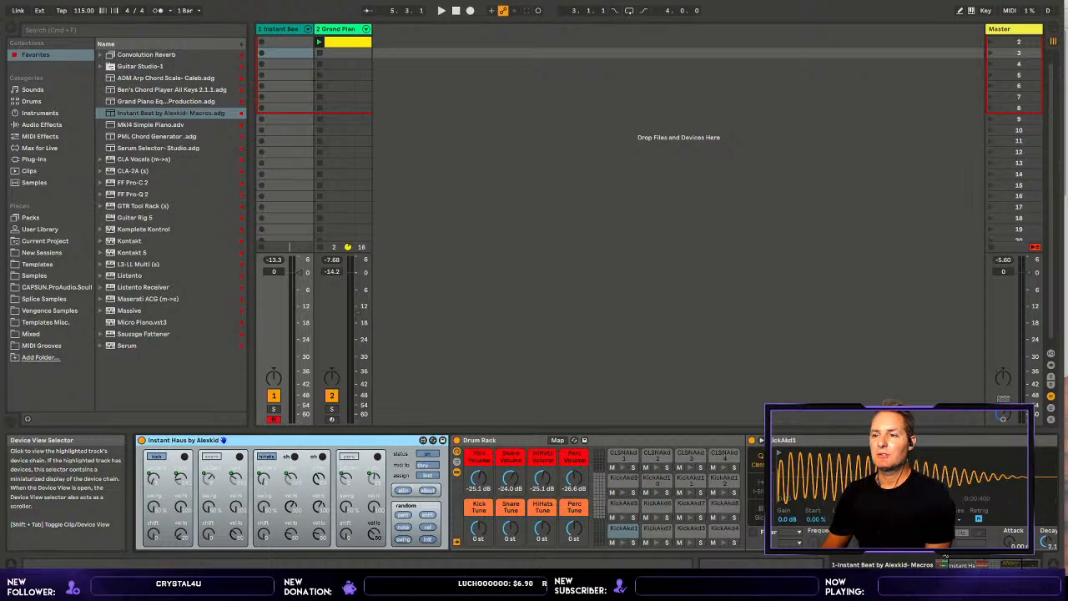
- Play the Grand Piano clip together with the Instant Beat drums and stop playback
click(337, 31)
key(space)
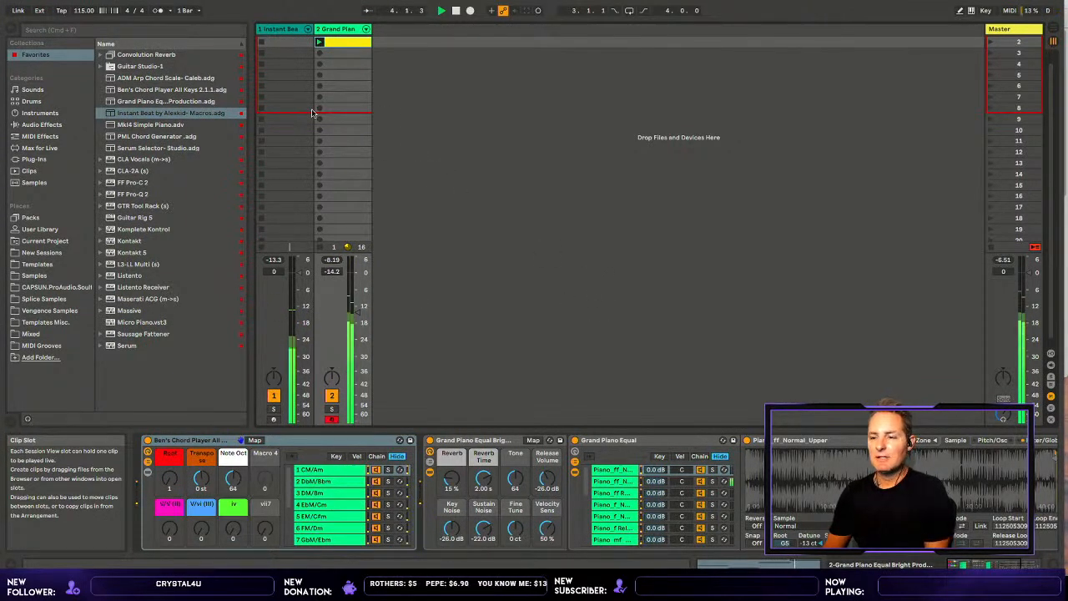
click(336, 50)
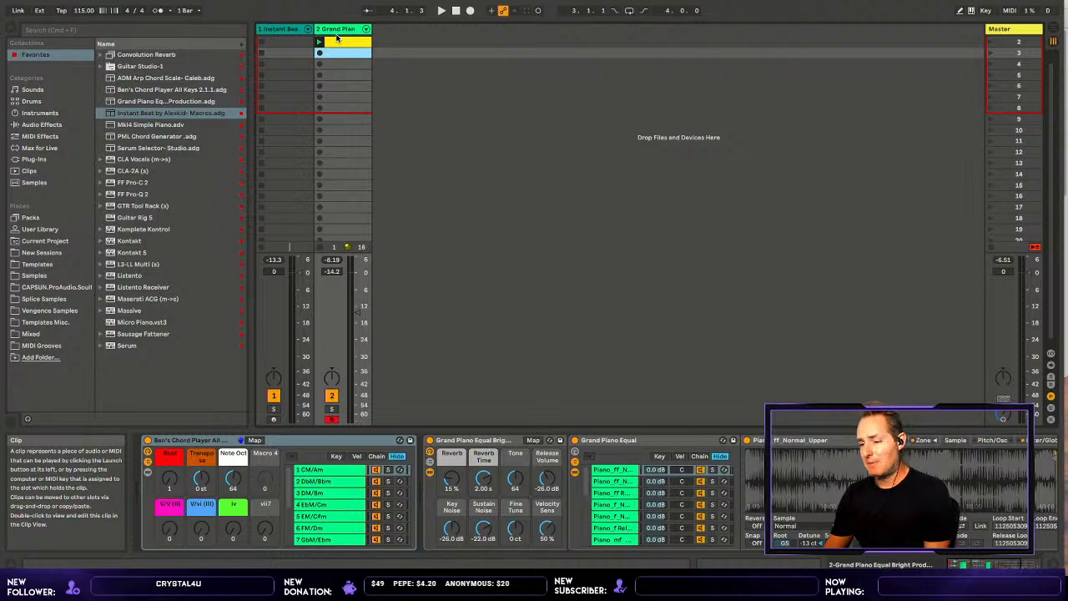
click(338, 29)
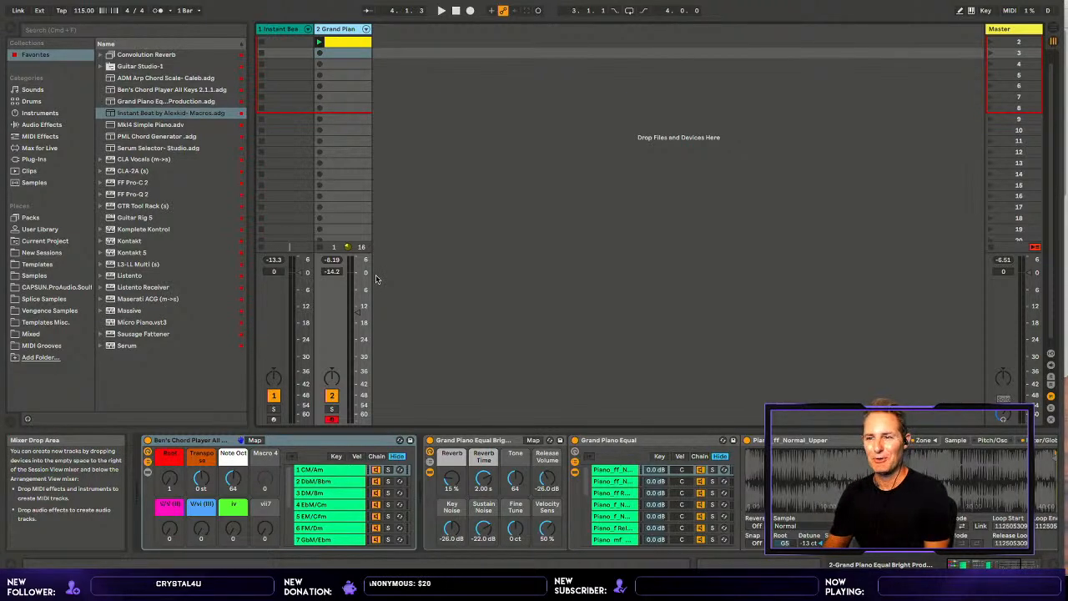
- Open the Grand Piano clip's notes and turn off Fold to show all keys
click(358, 40)
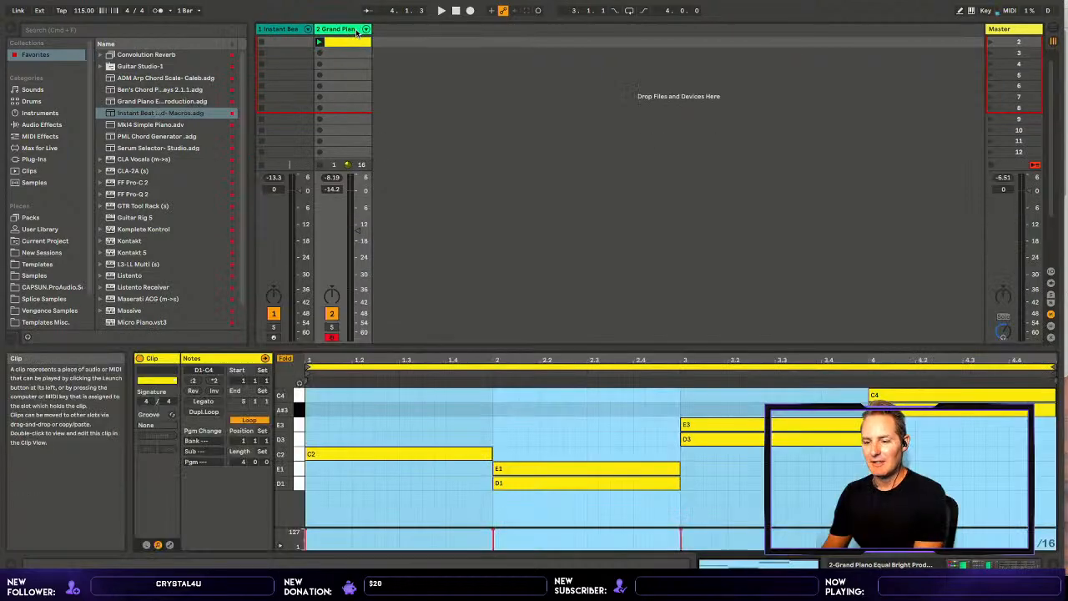
click(287, 354)
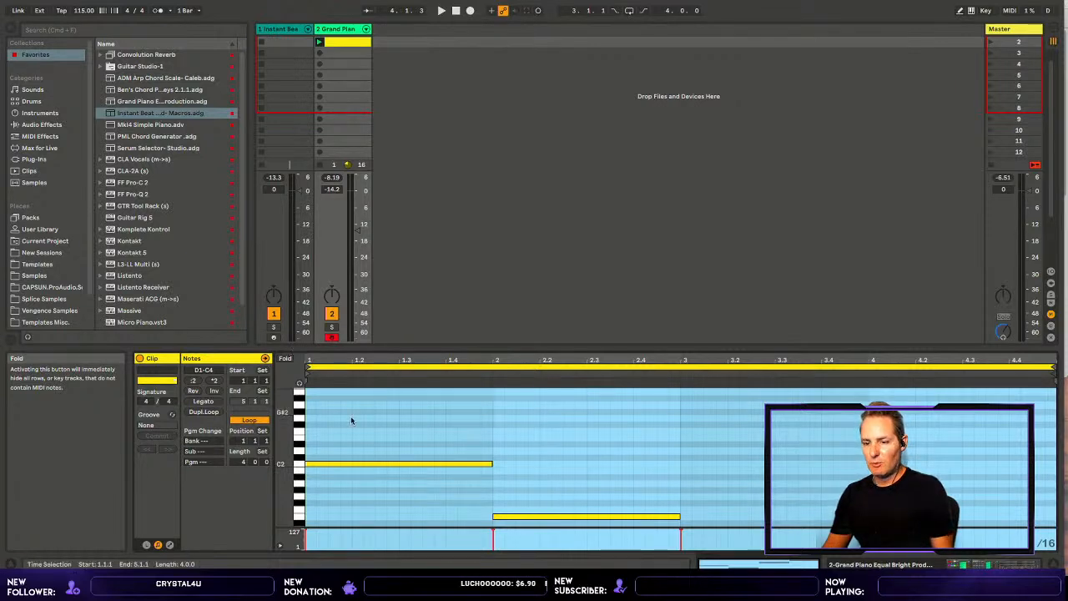
- Fold the Grand Piano clip's note editor to the used keys only, and return to the track's devices
scroll(381, 430, down, 1)
click(286, 358)
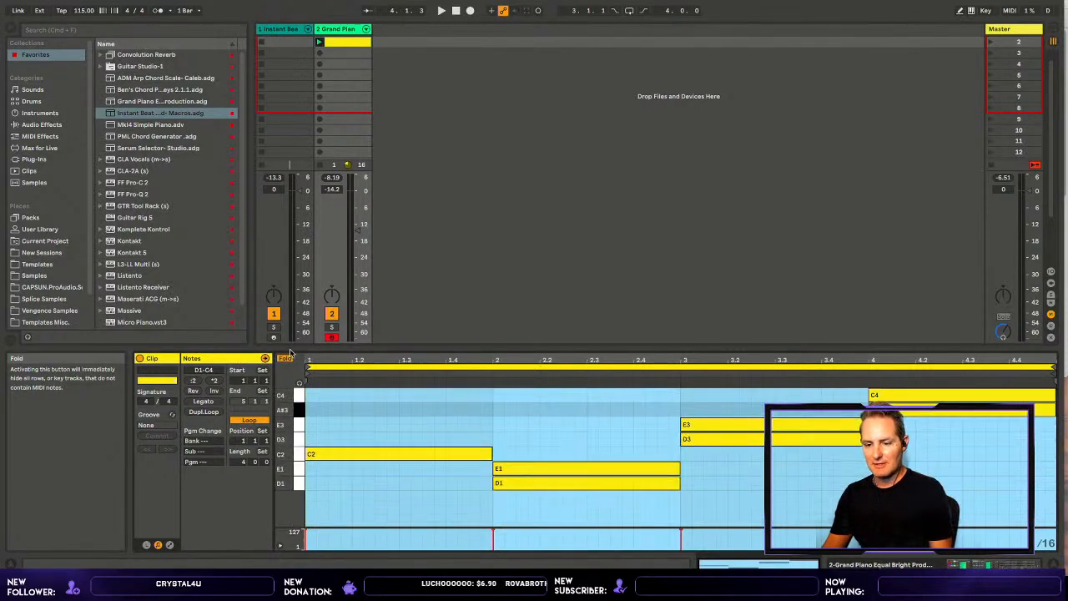
key(shift+Tab)
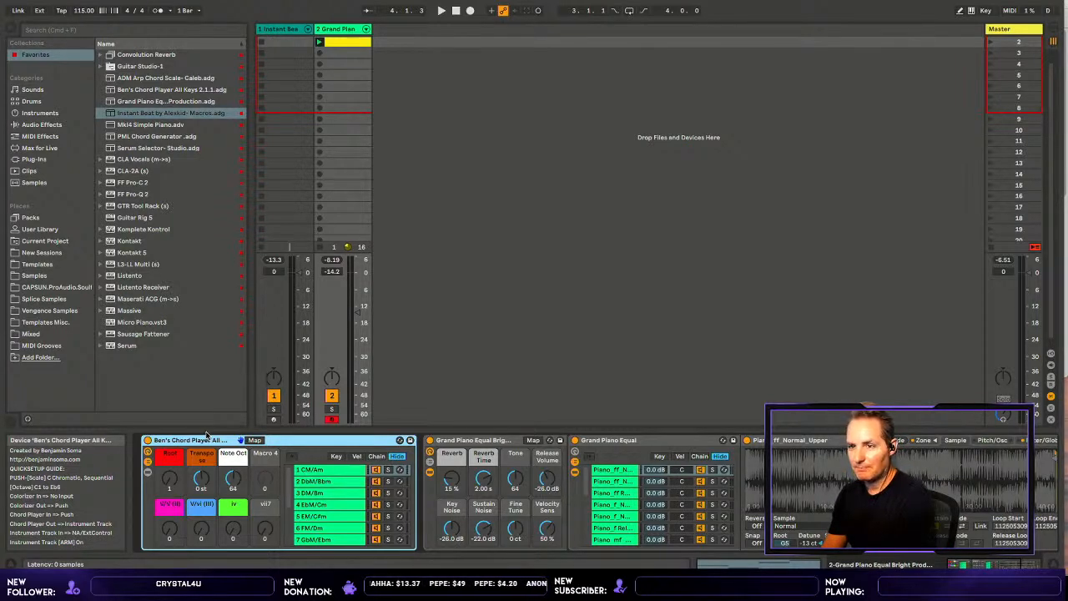
- Try recording a chord take into the Grand Piano slot below the yellow clip, view its notes, and delete the take
click(355, 50)
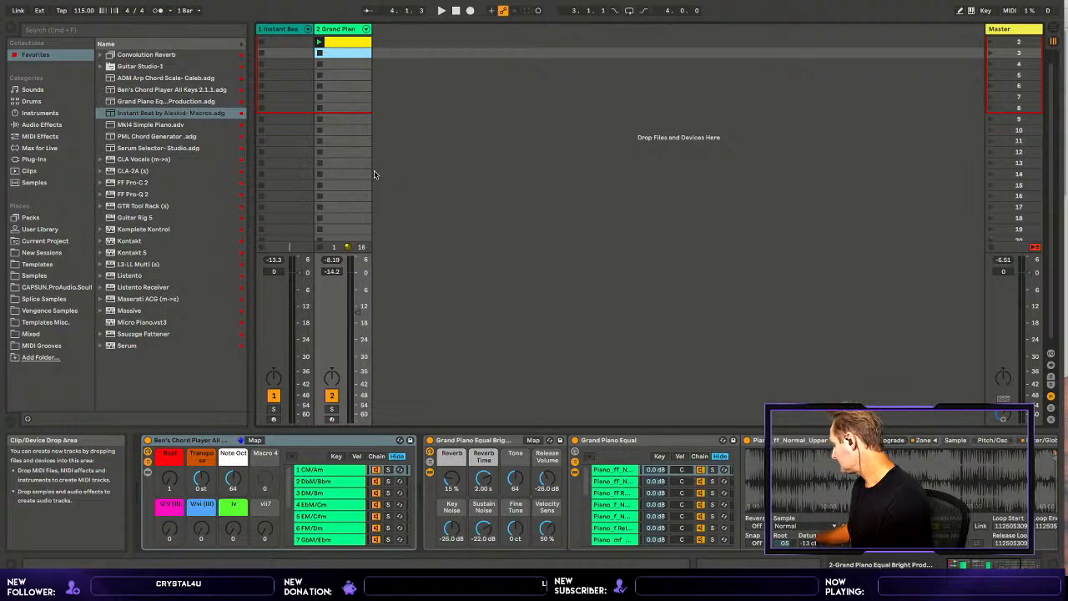
key(c)
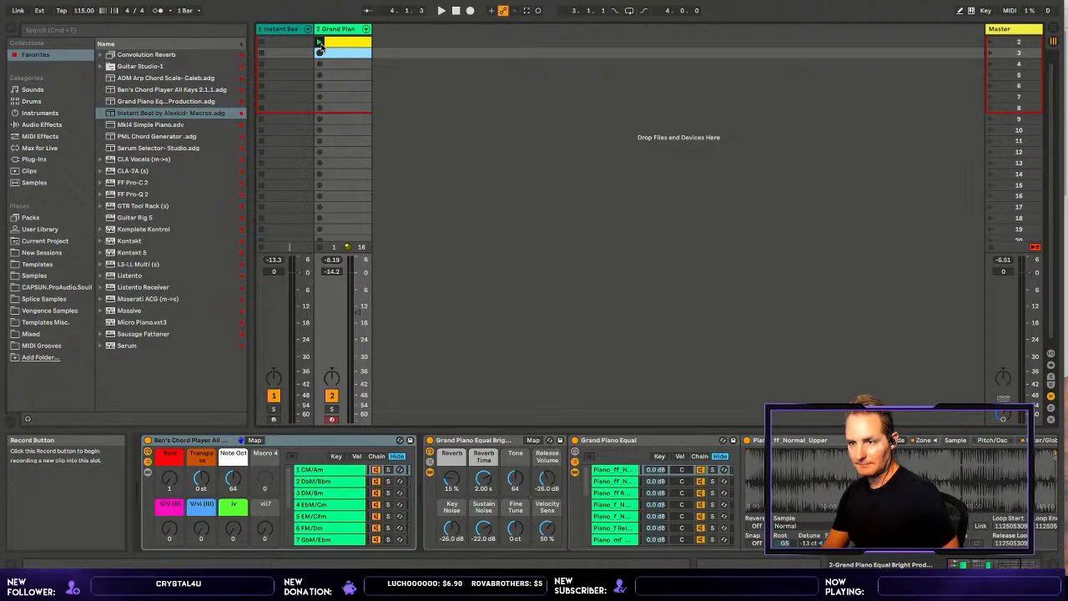
click(320, 51)
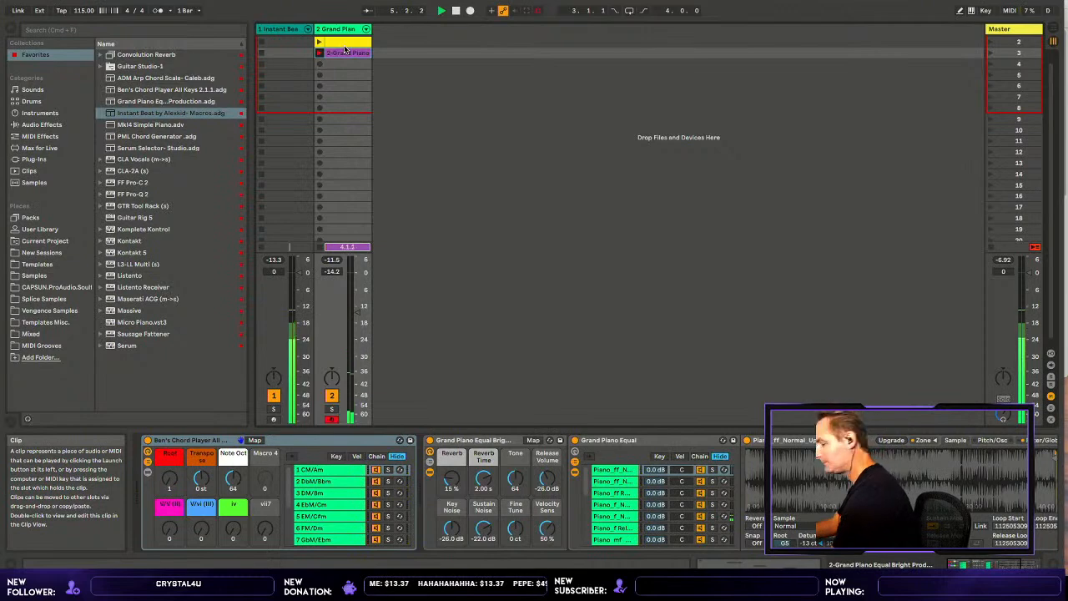
click(345, 50)
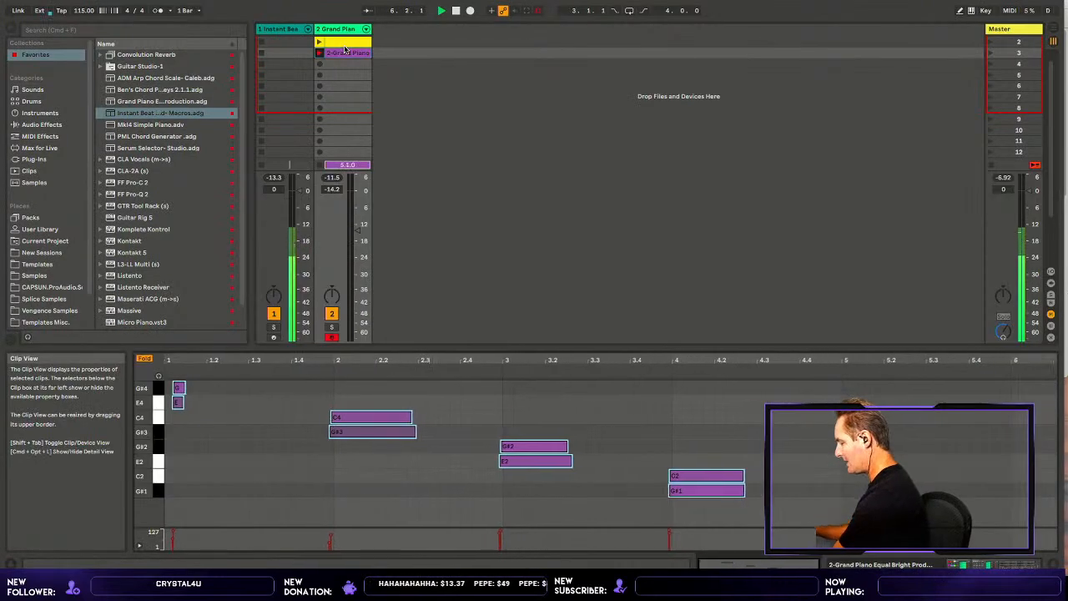
key(space)
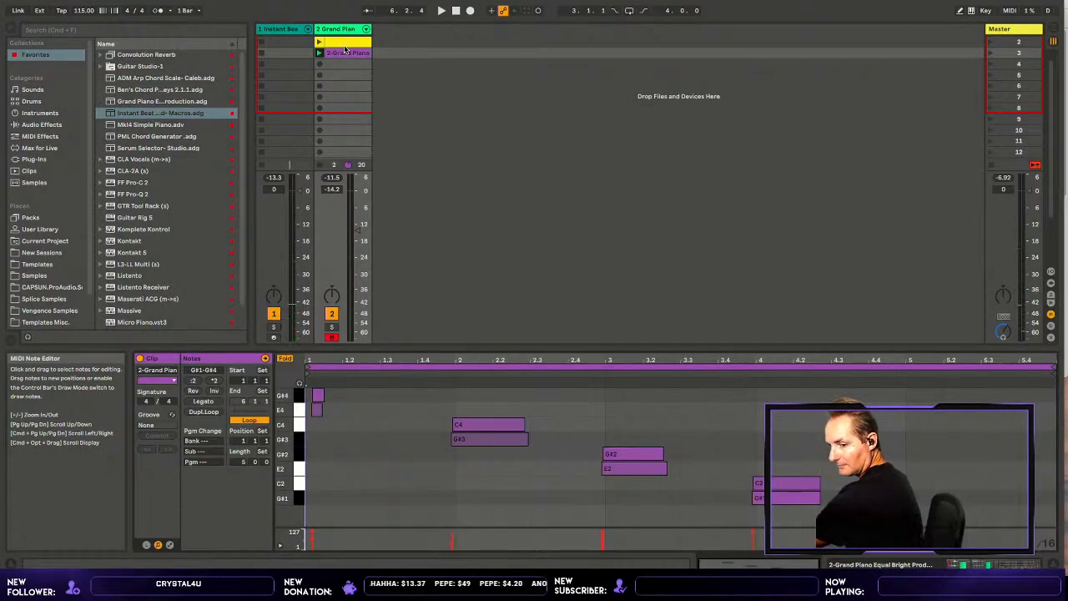
key(Delete)
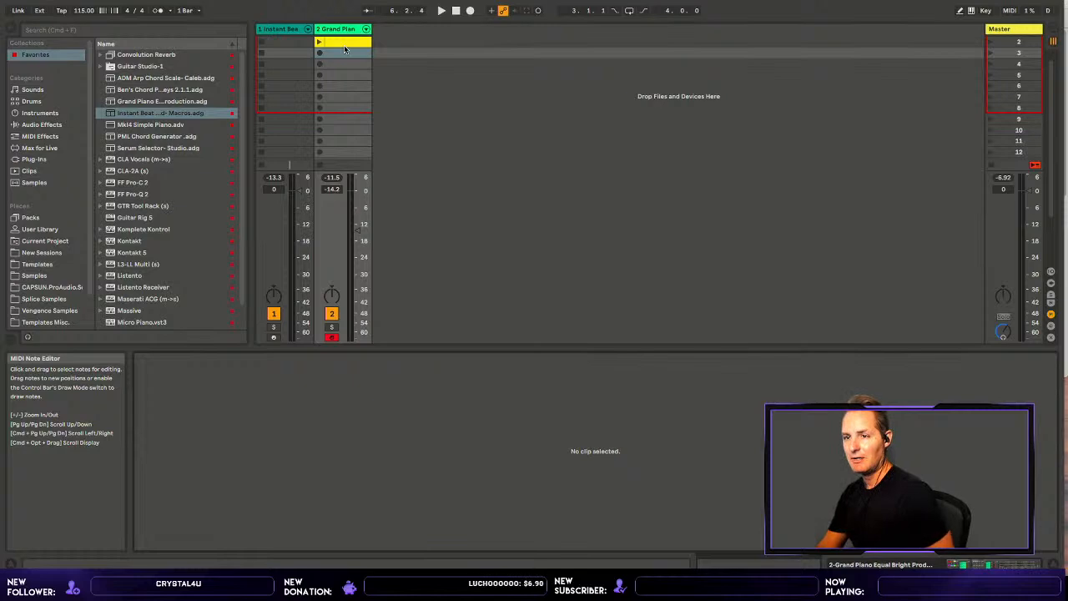
- Show the Grand Piano track's instrument rack, list the available audio effects, and compare the Instant Beat track's devices with the piano's
double_click(351, 27)
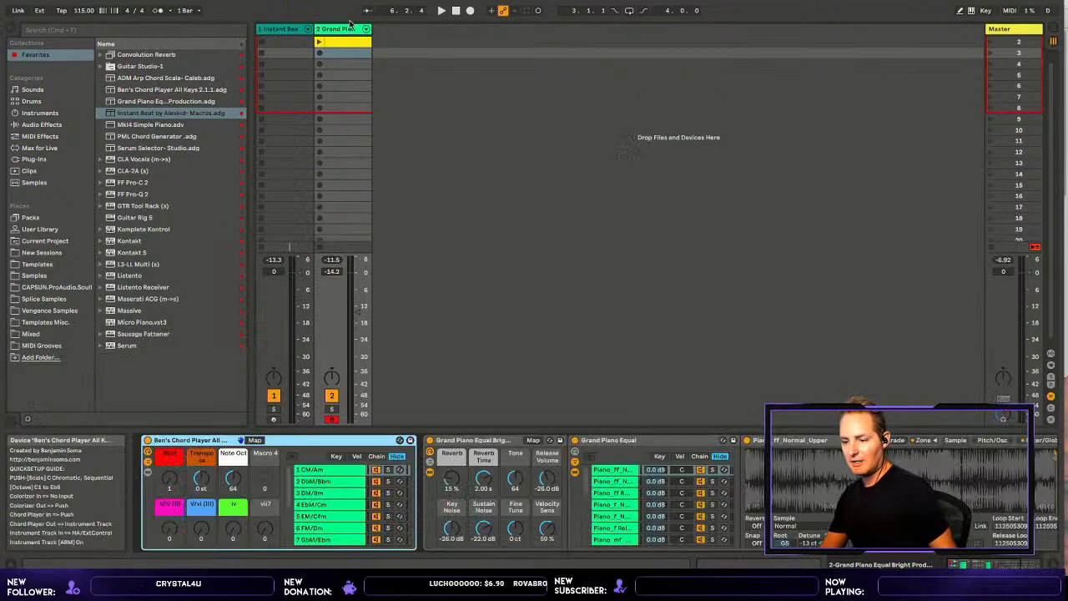
click(484, 437)
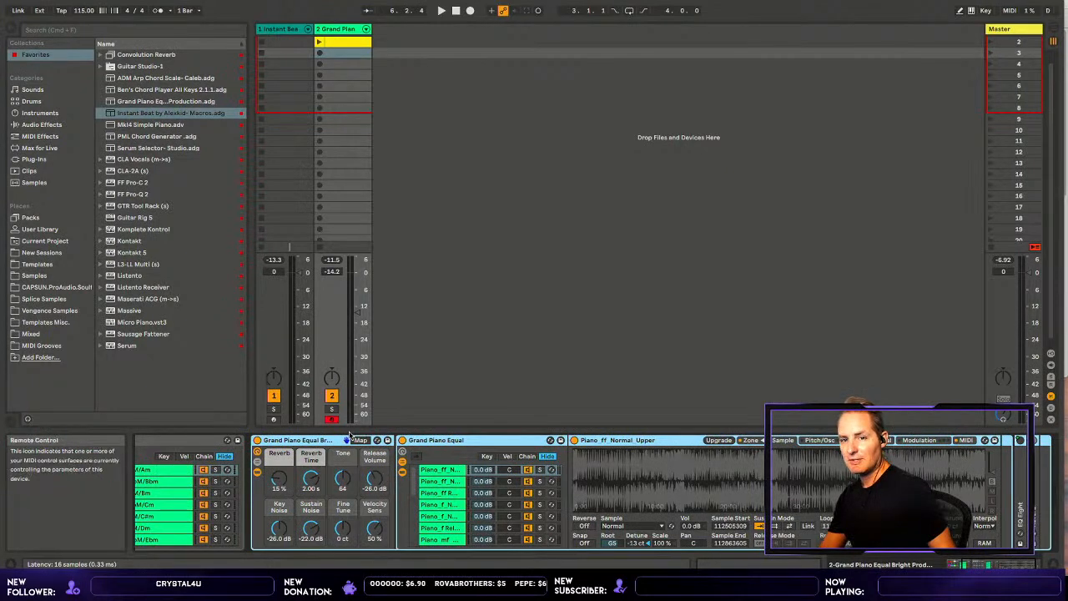
click(46, 124)
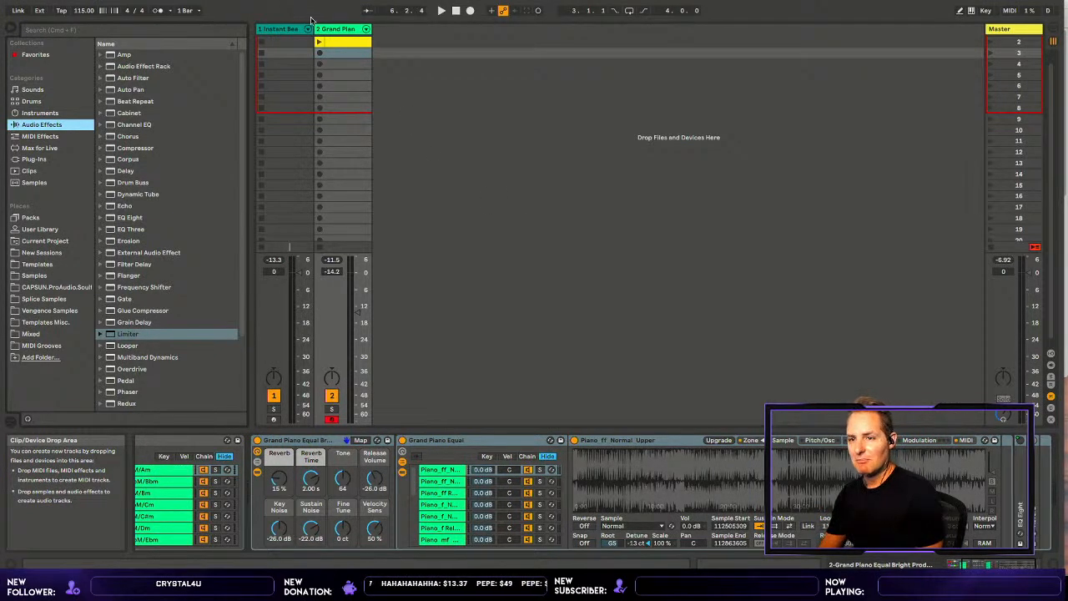
click(278, 24)
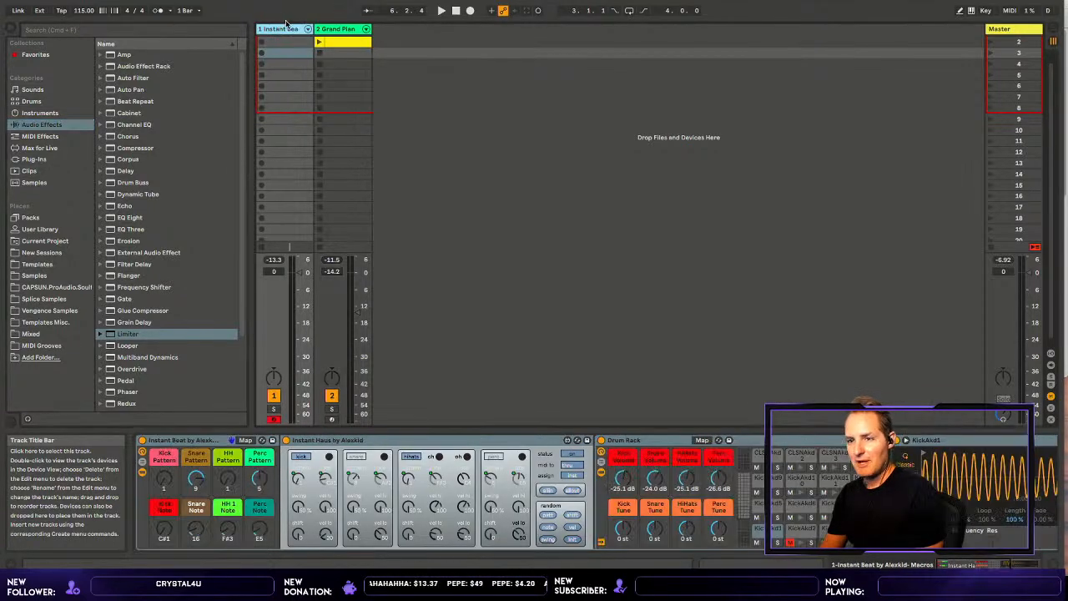
click(334, 24)
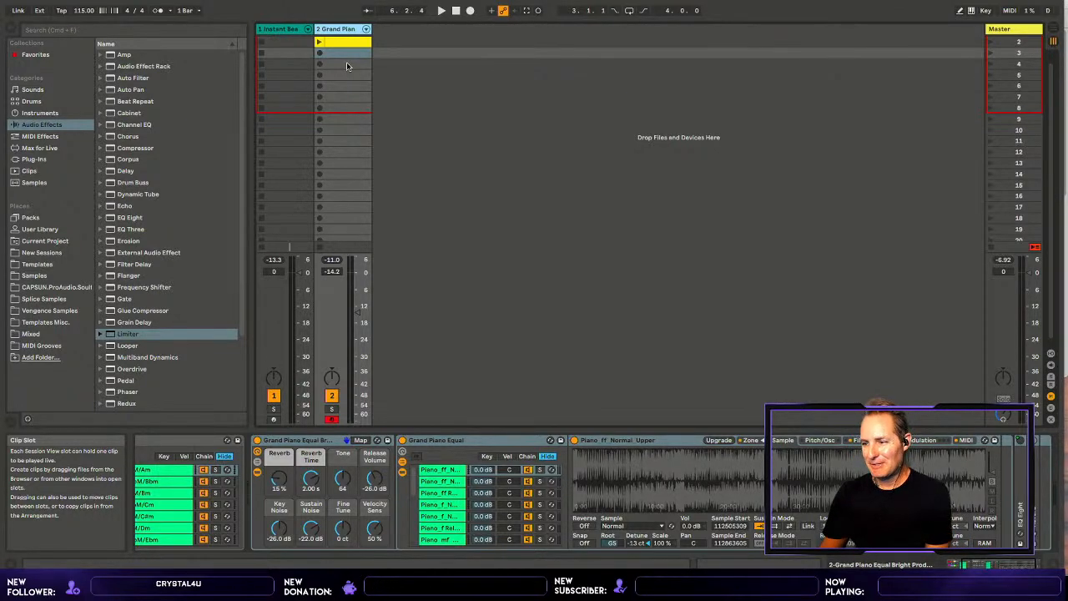
- Save the Live Set as "Live Music Gaming" in the New Sessions location
key(super+s)
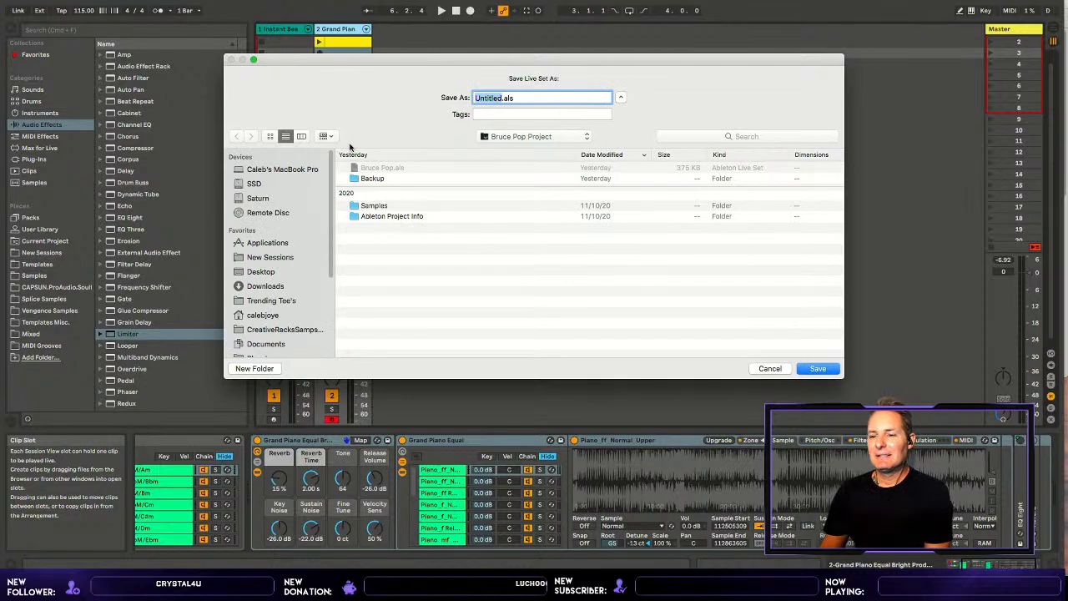
click(262, 257)
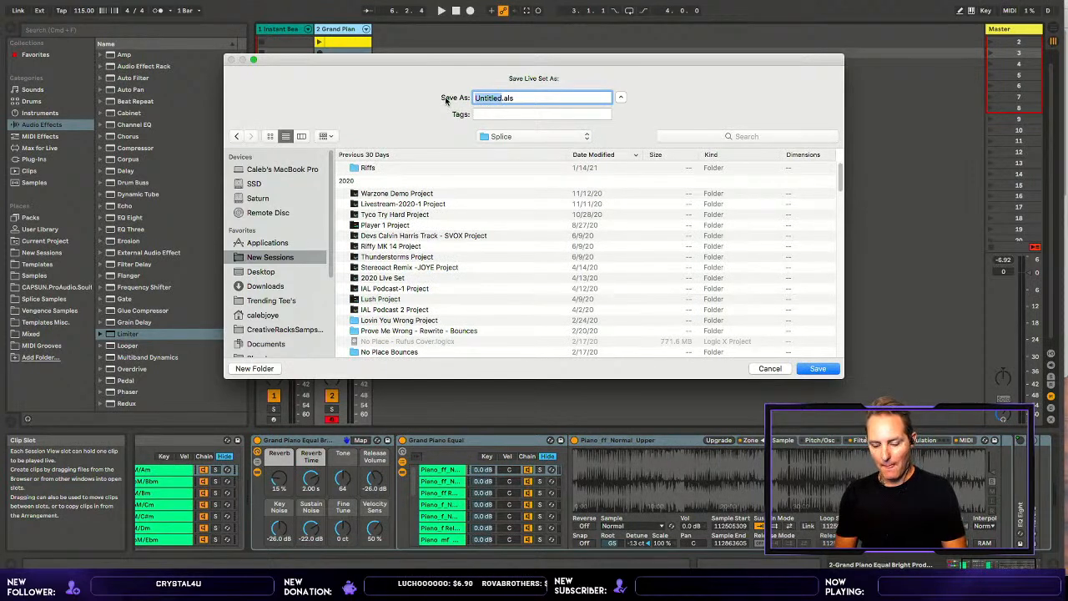
text(Live Mus)
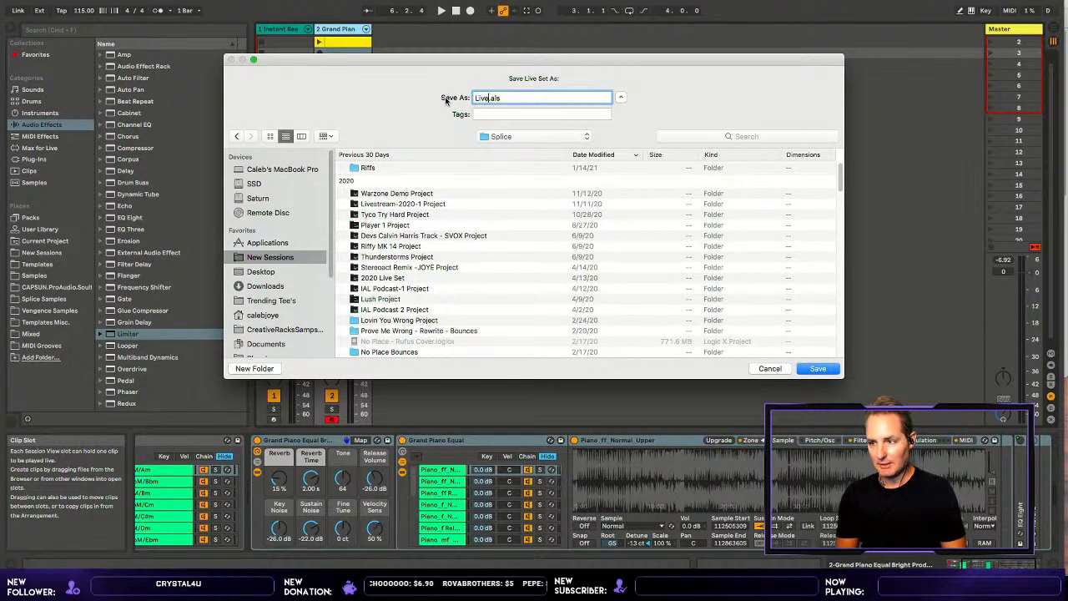
text(ic Gaming)
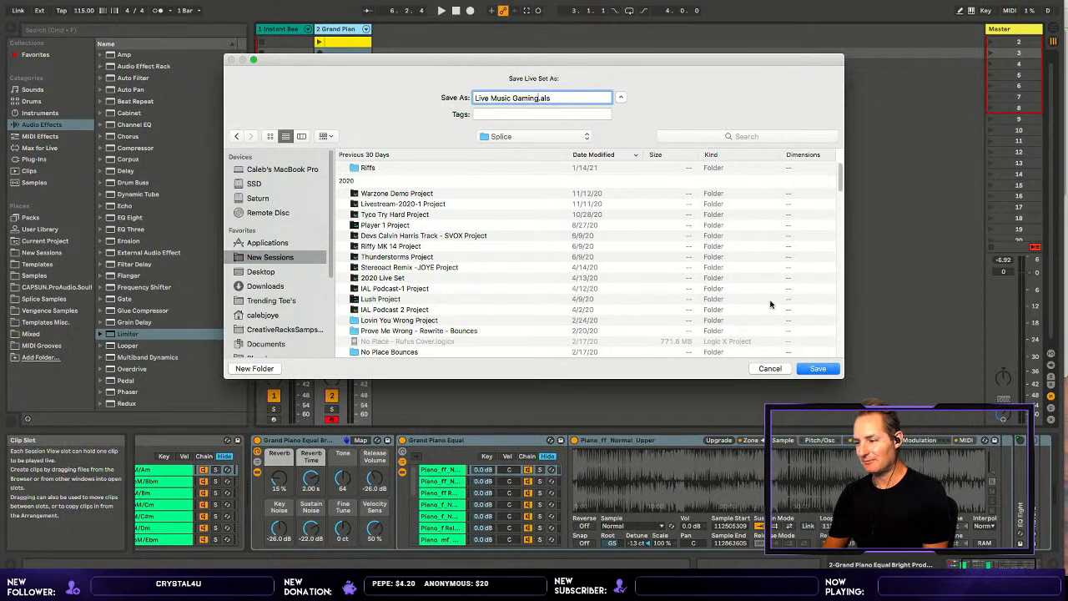
click(811, 367)
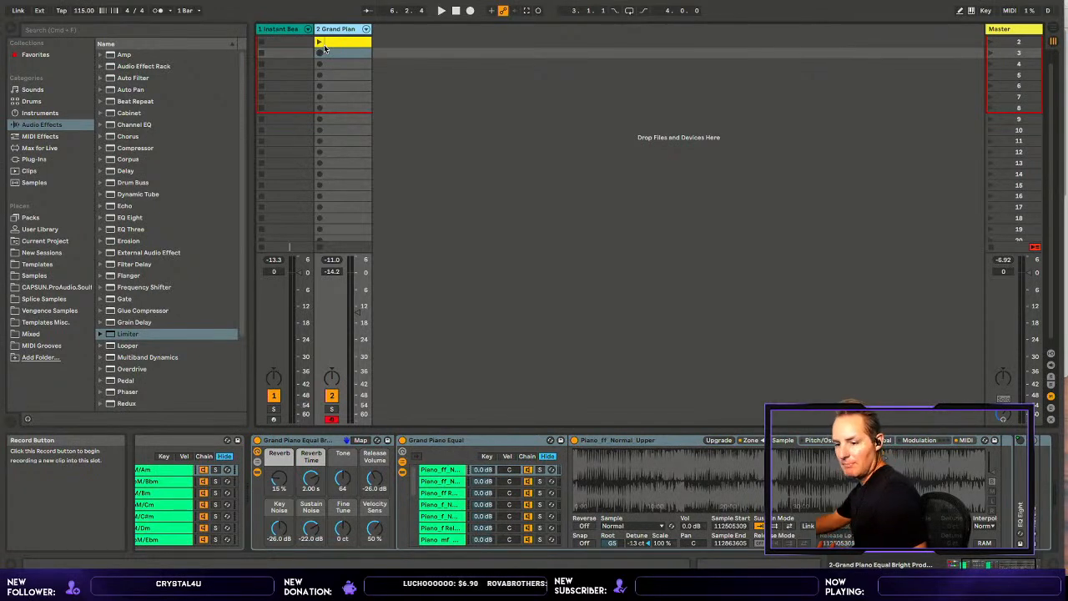
- Try another chord recording in the Grand Piano slot below the yellow clip with the note editor shown, and delete the take
key(shift+Tab)
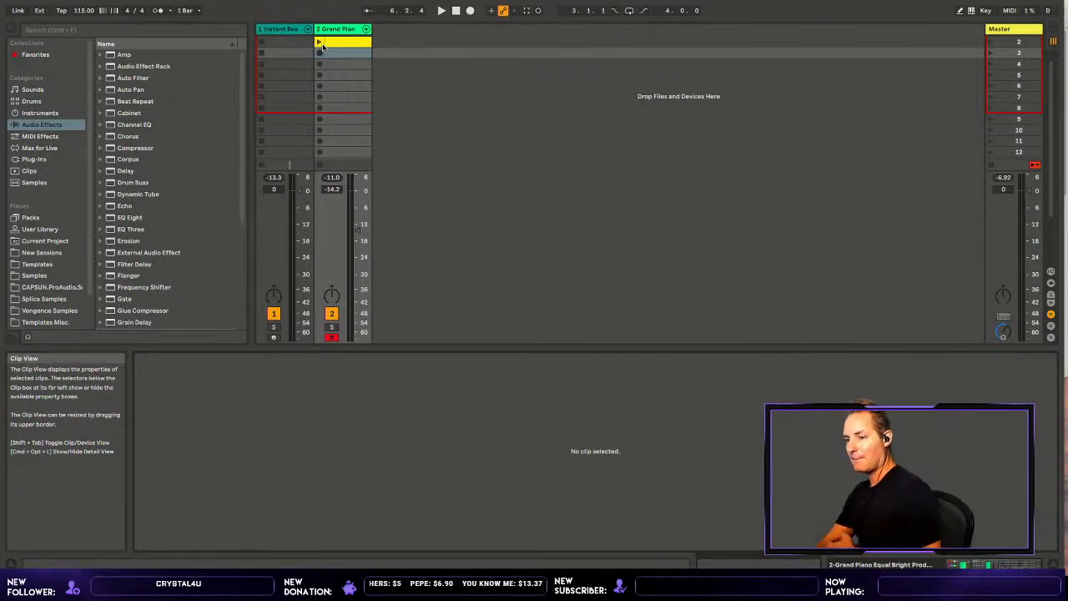
click(322, 49)
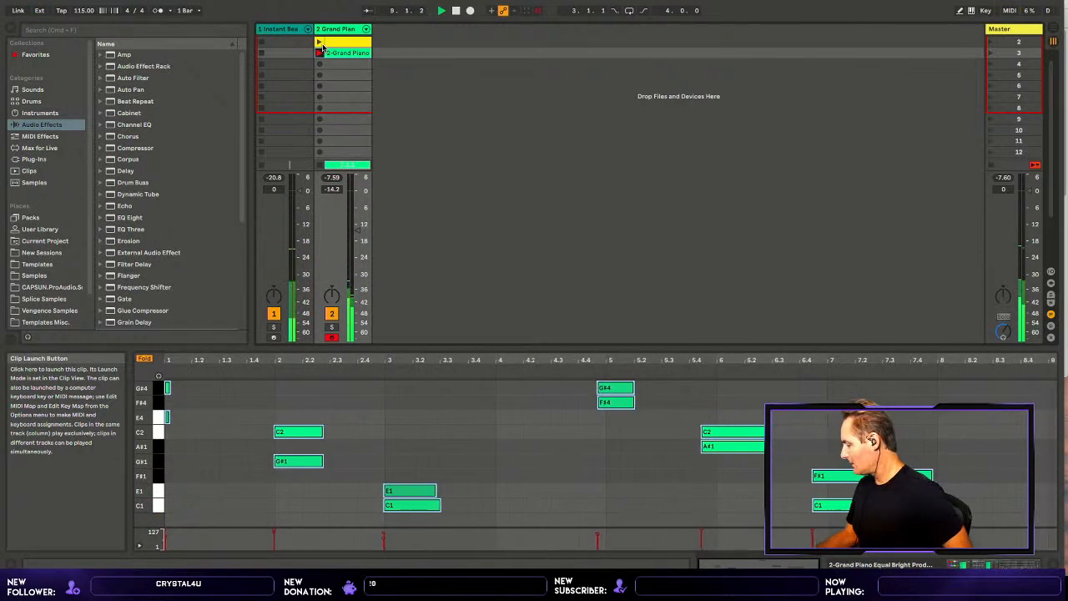
click(321, 50)
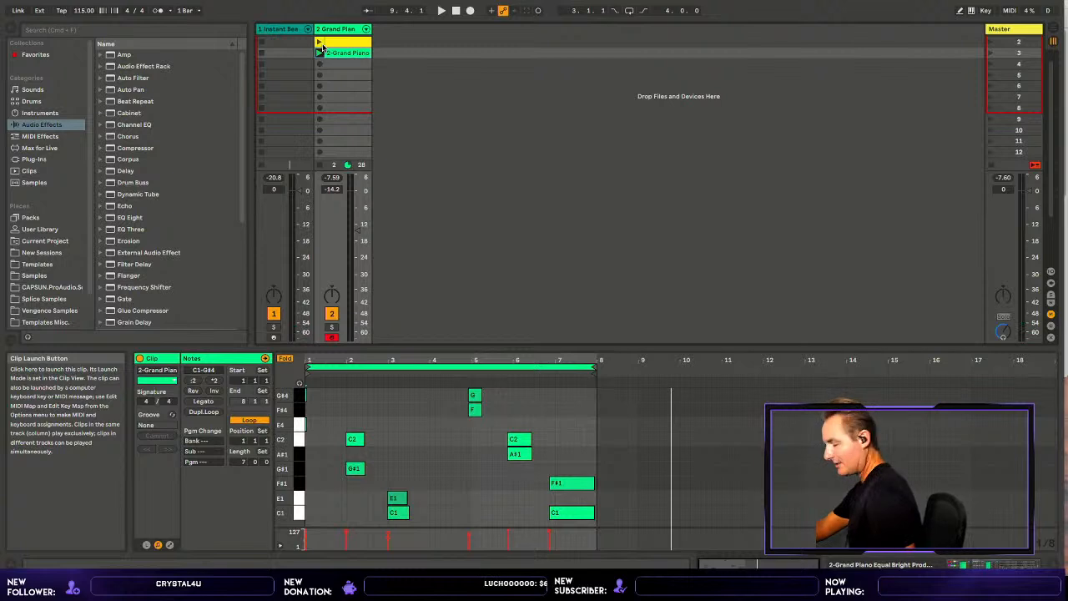
key(Delete)
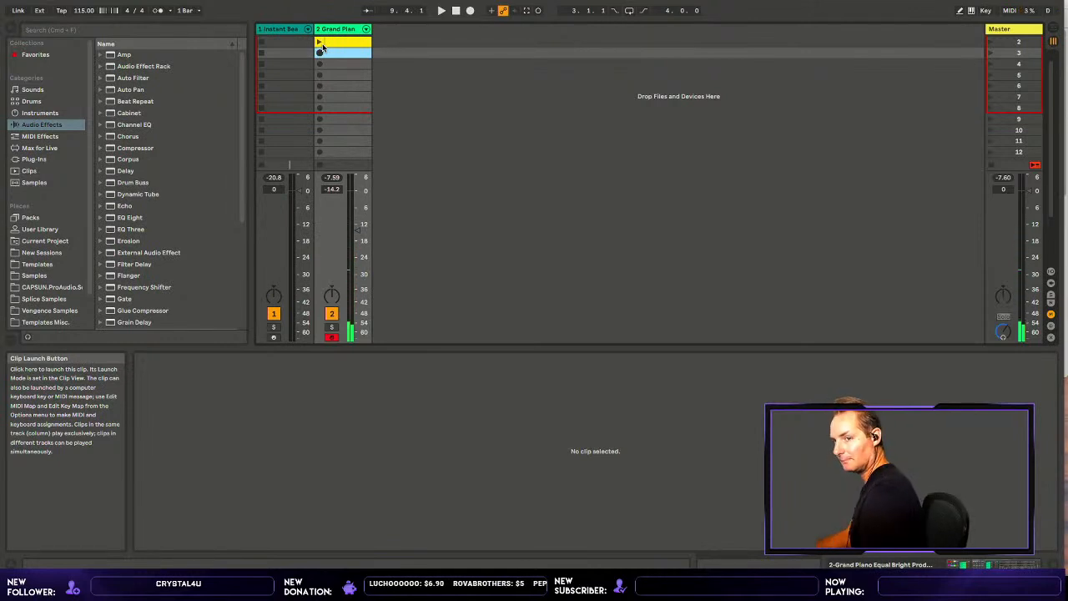
- Record a four-bar chord clip into the Grand Piano slot below the yellow clip, and enlarge its note and velocity editors
click(321, 50)
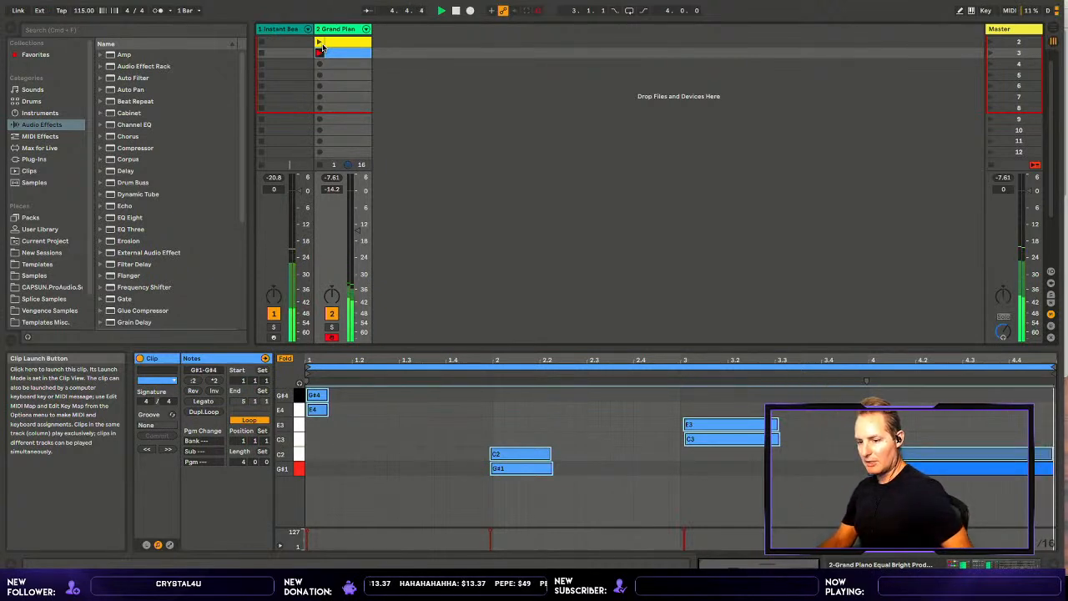
click(320, 50)
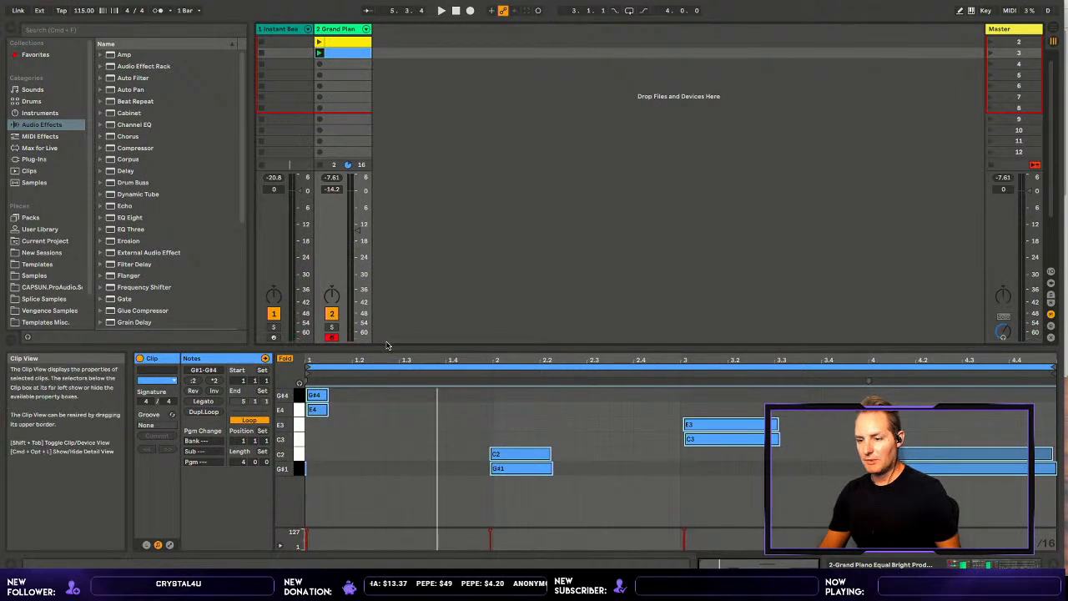
drag(387, 345, 386, 295)
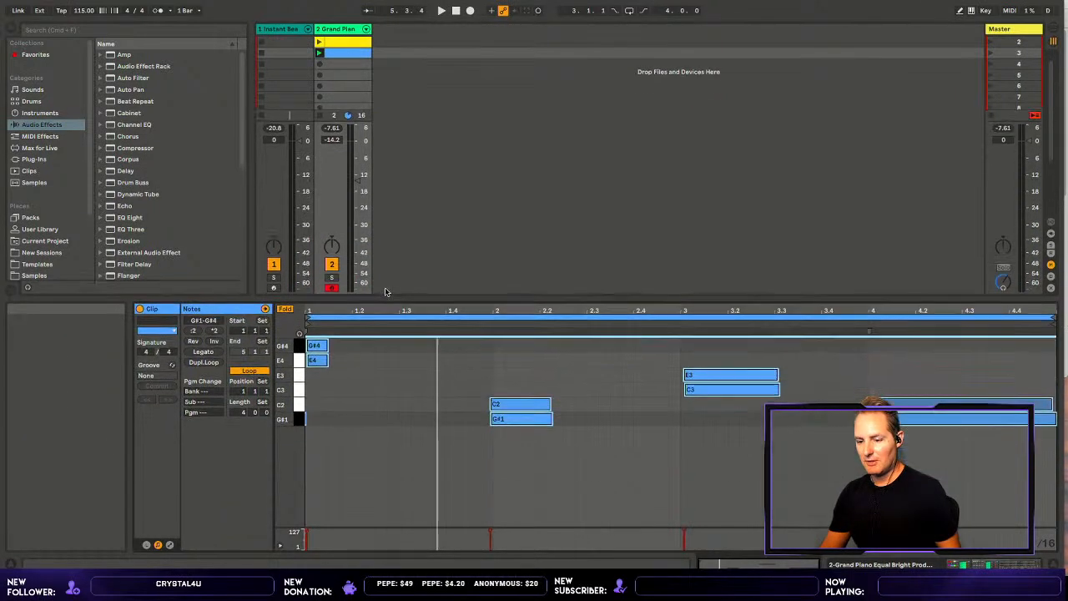
drag(348, 525, 354, 478)
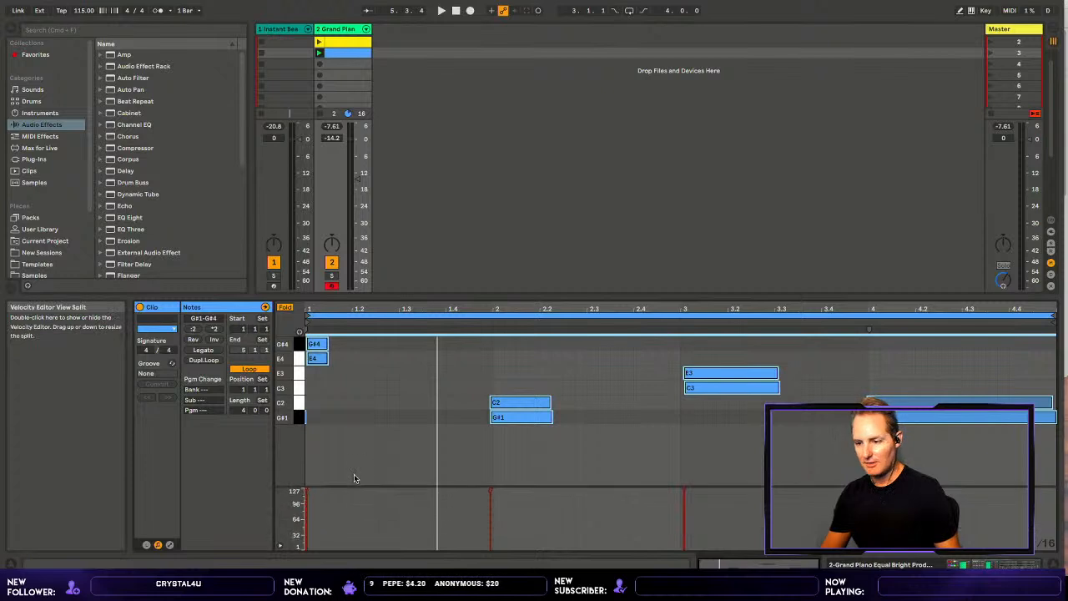
- Quantize all notes of the new piano clip and delete the stray short G#1 note at its start
click(524, 402)
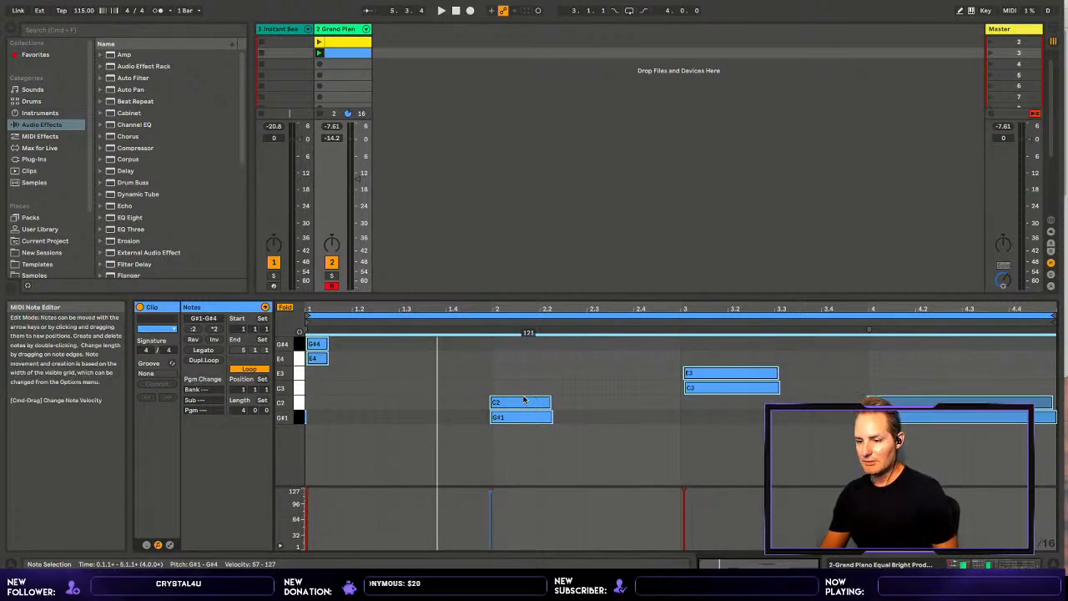
key(super+u)
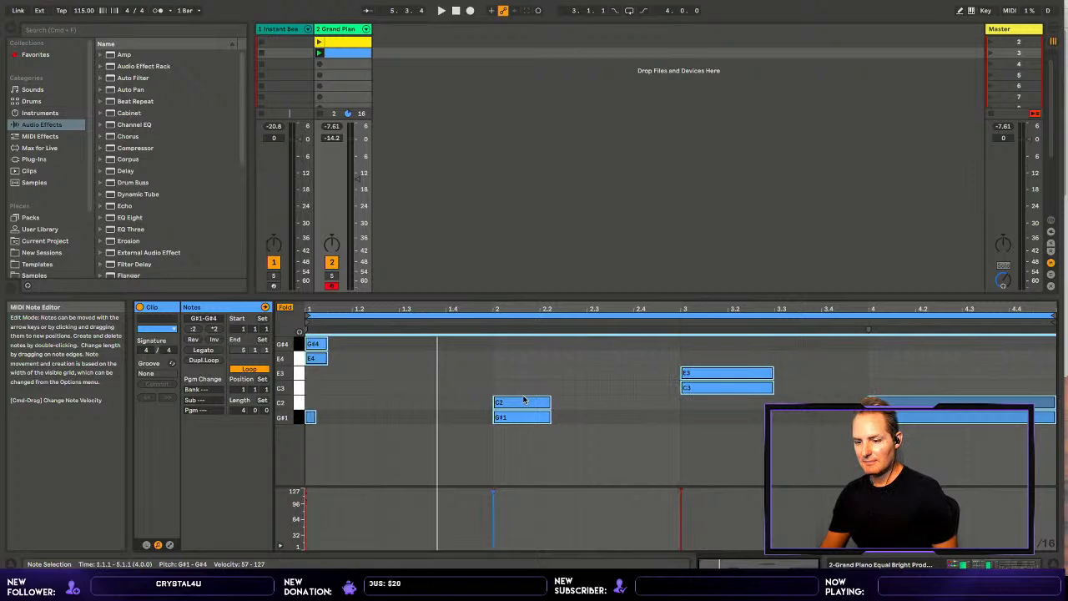
click(310, 416)
double_click(309, 416)
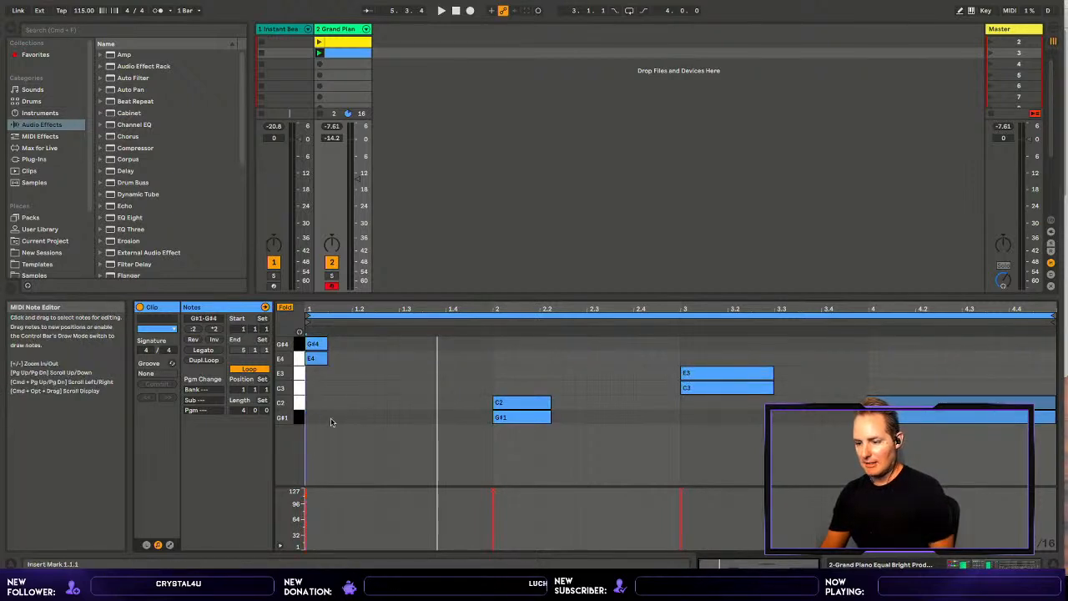
- Raise the velocities of the C2 and G#1 notes in the new clip's bar 4 chord to 127
drag(471, 479, 475, 459)
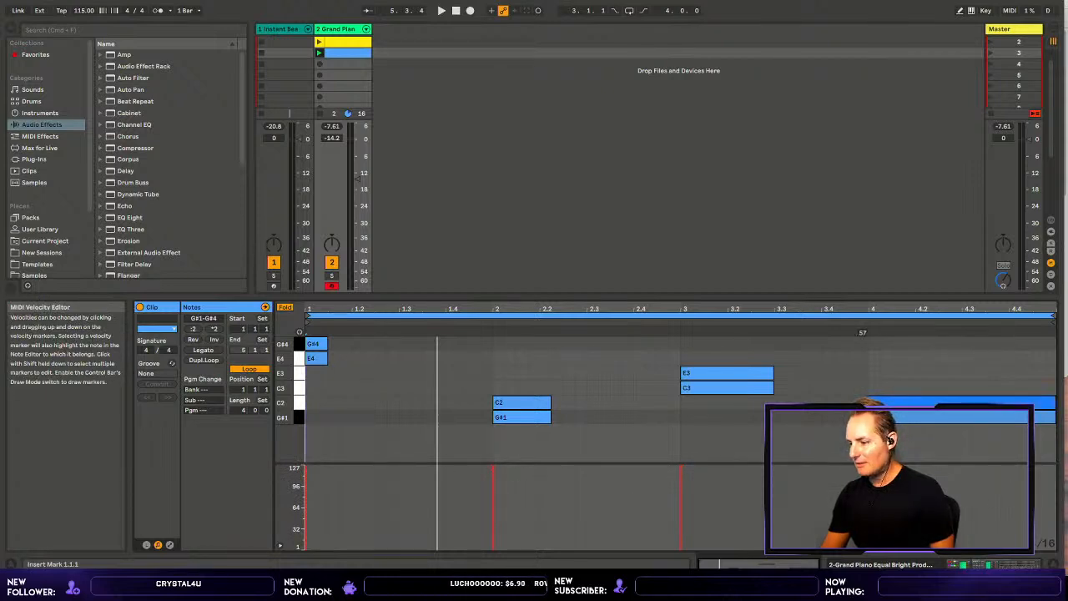
click(869, 511)
drag(869, 512, 869, 467)
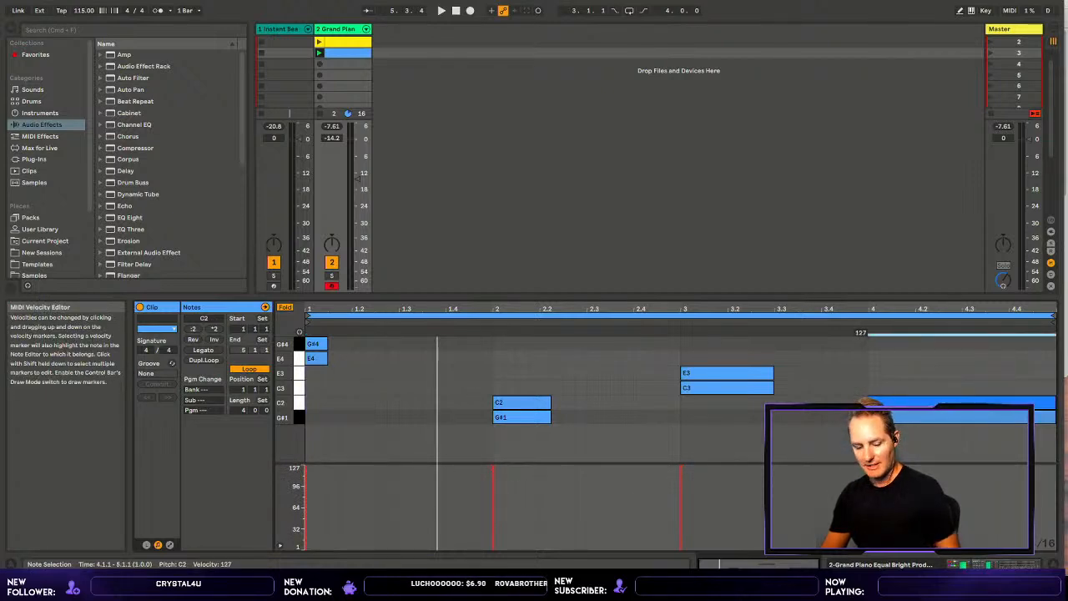
key(ctrl+a)
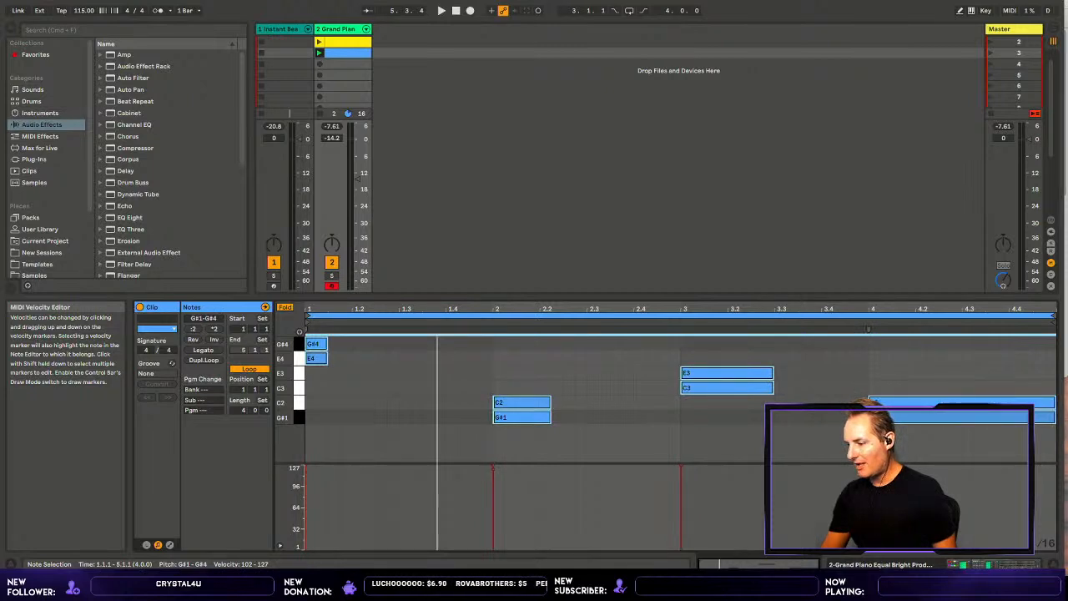
click(868, 493)
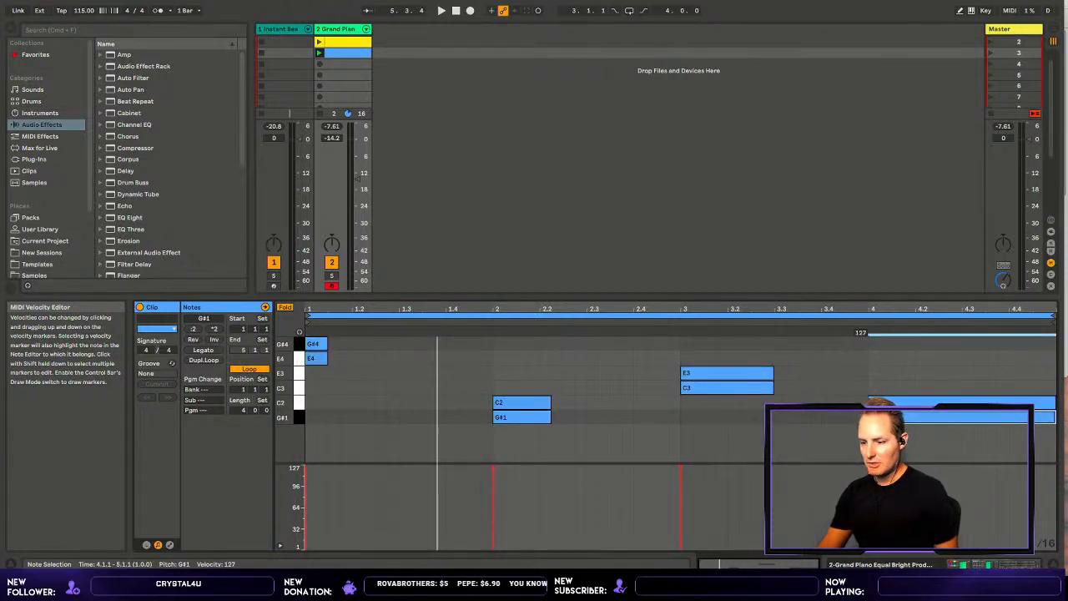
- Reduce the velocity editor's height and play the yellow Grand Piano clip together with the drums
drag(505, 455, 509, 499)
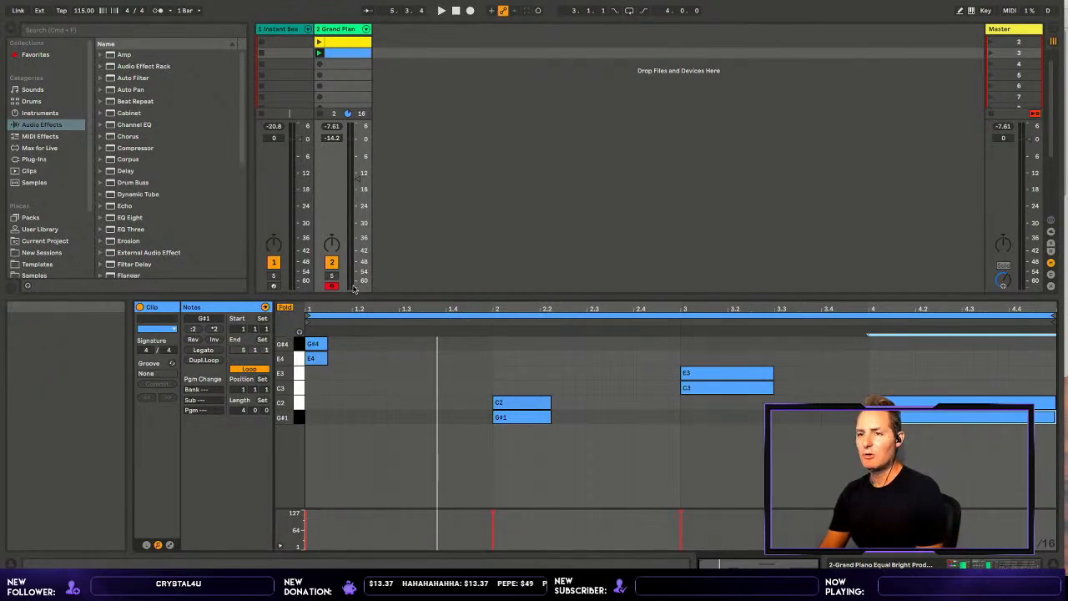
click(321, 39)
click(320, 40)
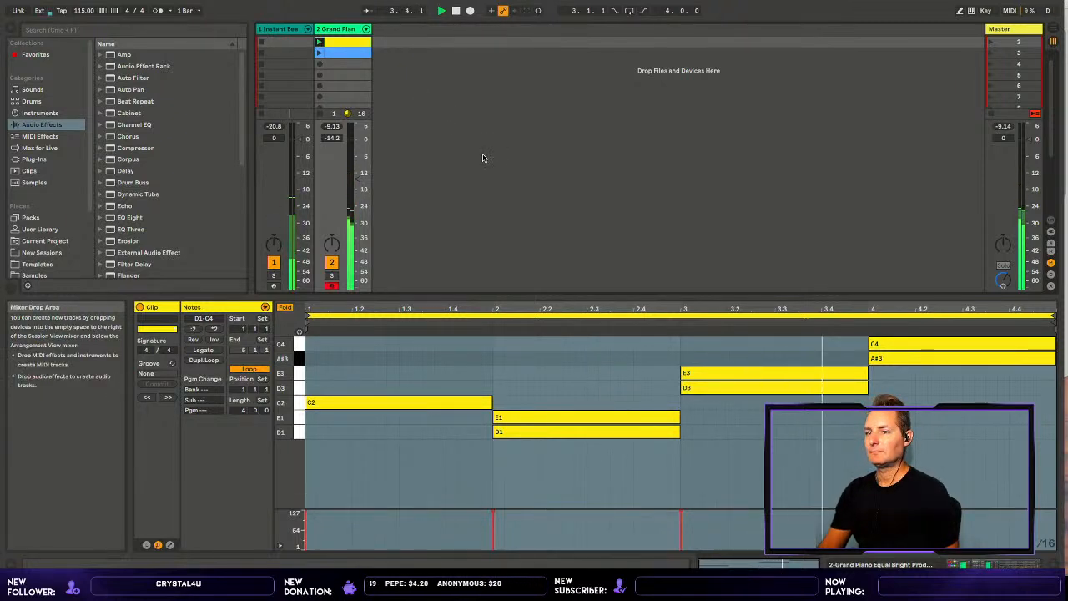
- Play the blue Grand Piano clip, then extend all of its notes with Legato
click(319, 52)
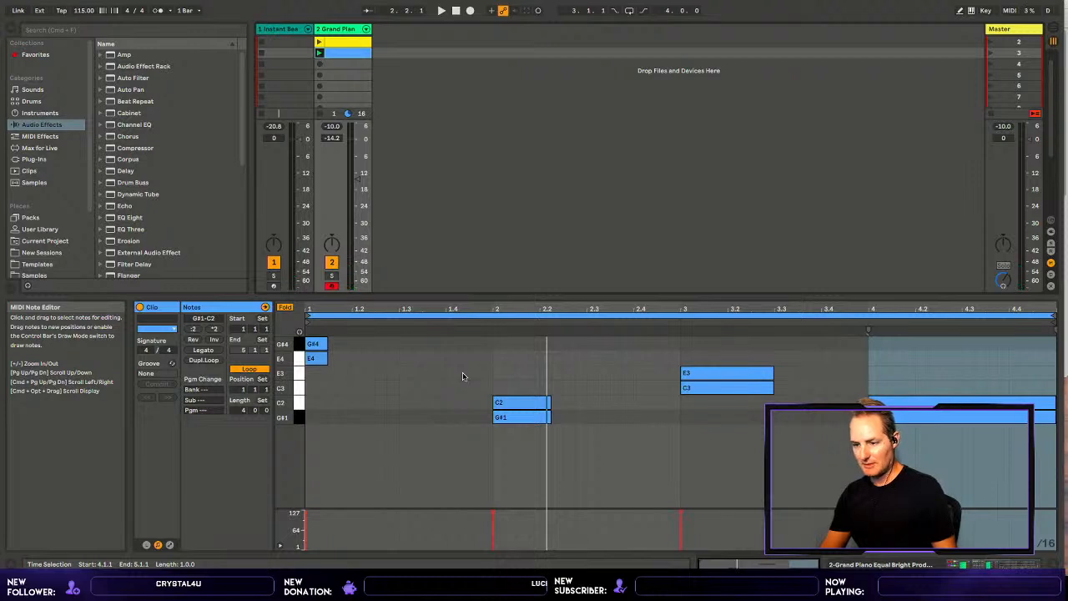
click(459, 397)
key(ctrl+a)
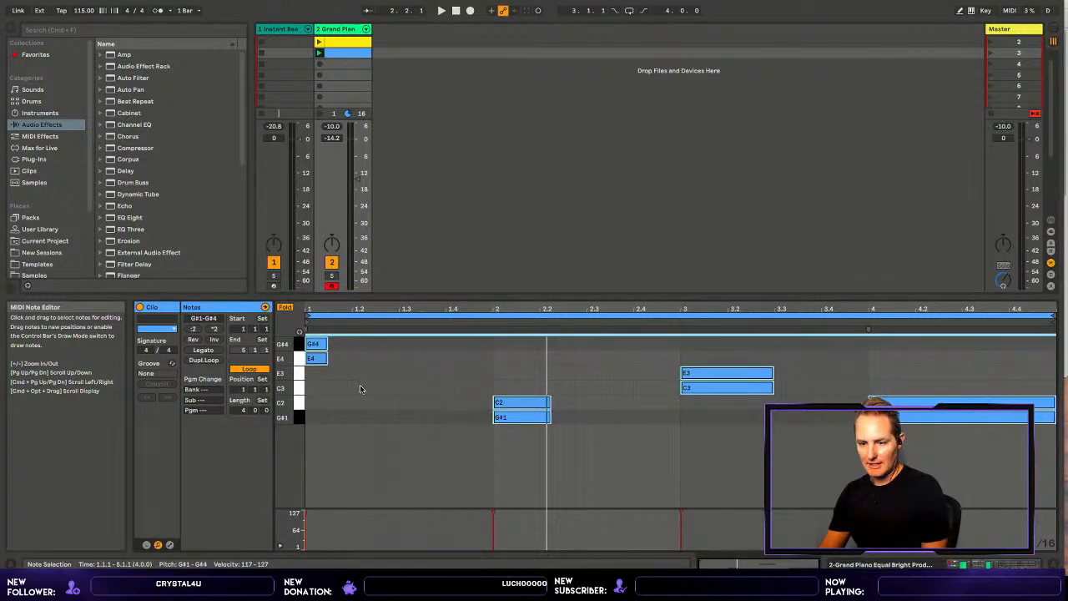
click(204, 344)
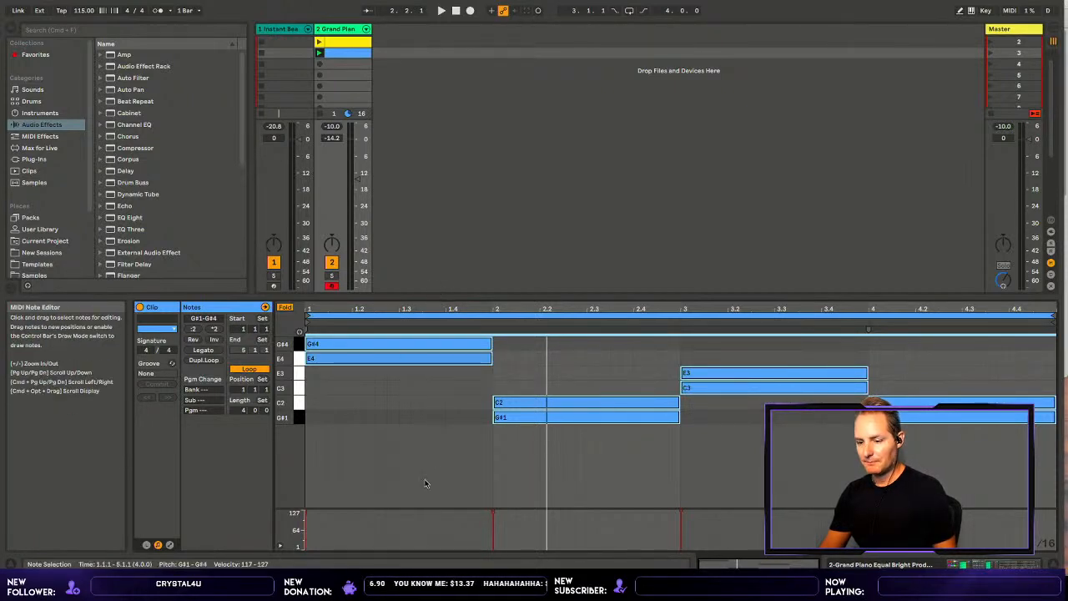
- Hide the velocity editor, and after auditioning the piano clips enlarge the clip slot area above the mixer
click(280, 545)
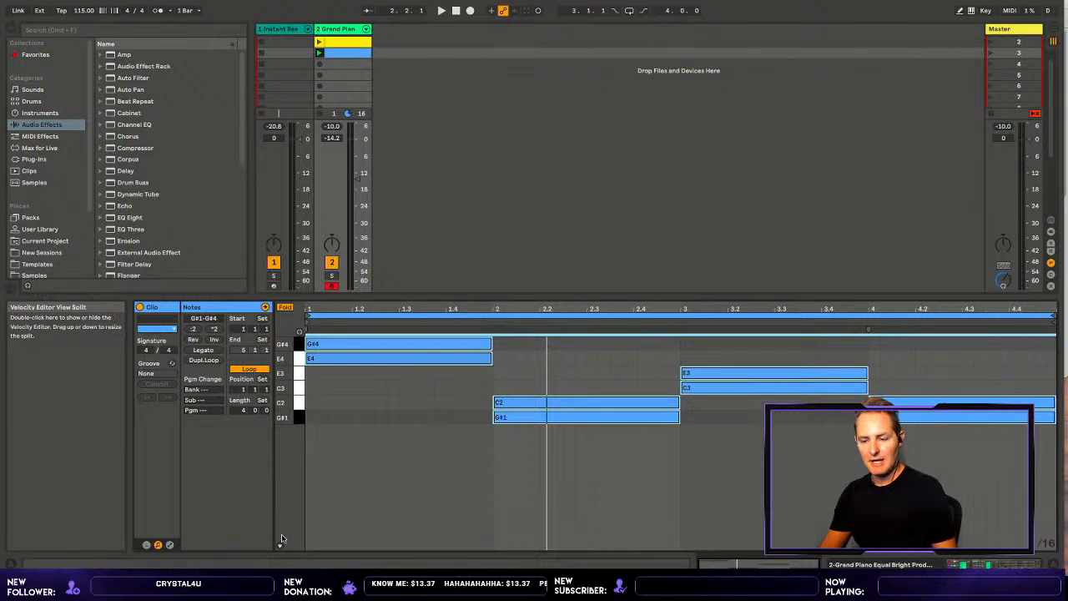
click(318, 42)
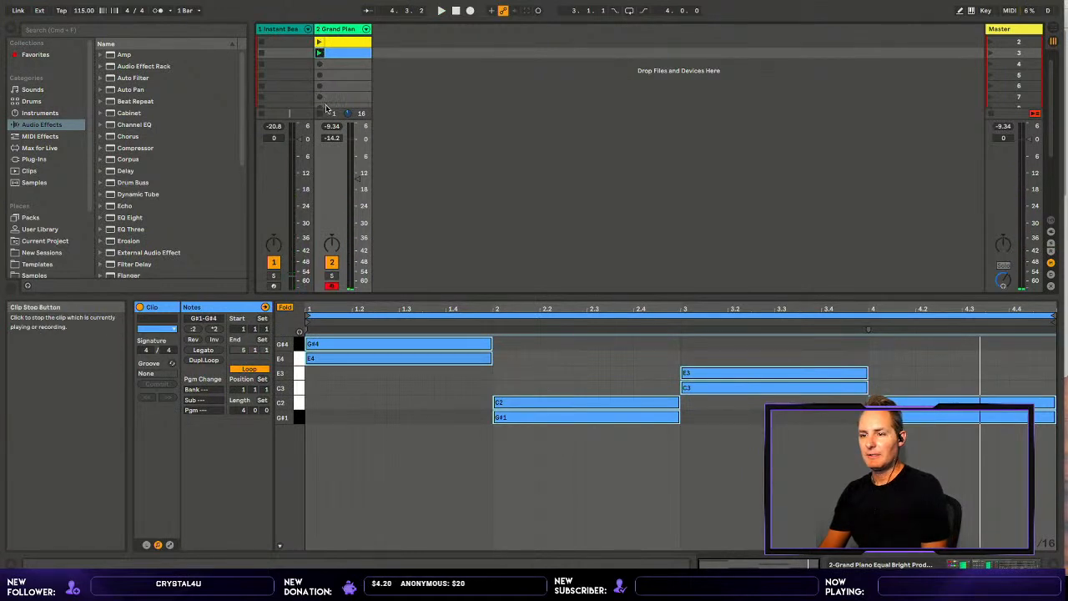
drag(329, 116, 329, 183)
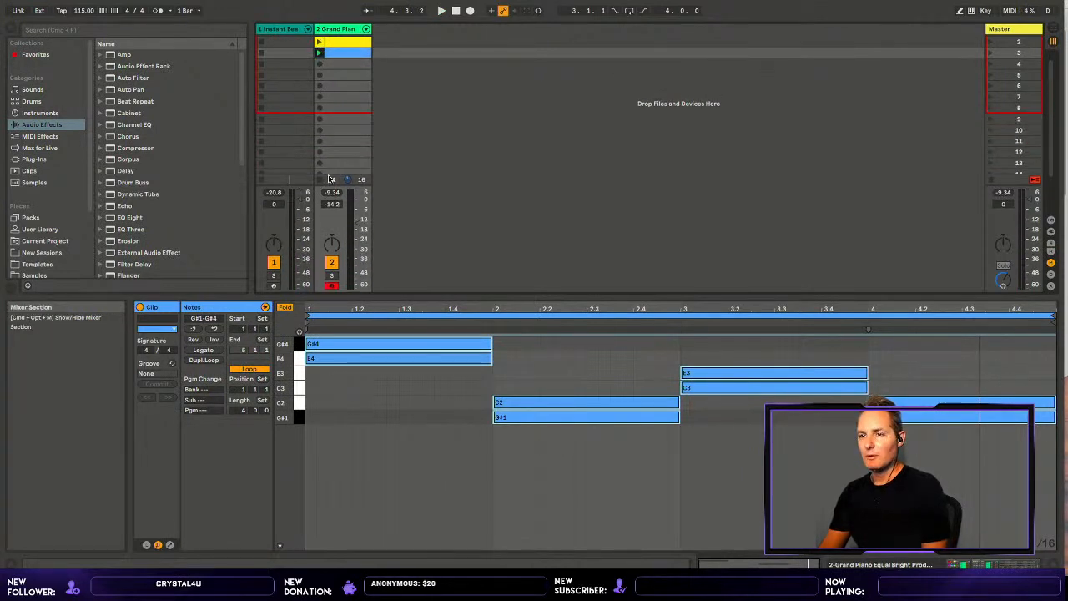
- Stop the Grand Piano track's clip and open the blue clip's notes, switching Draw Mode on and off again
click(334, 62)
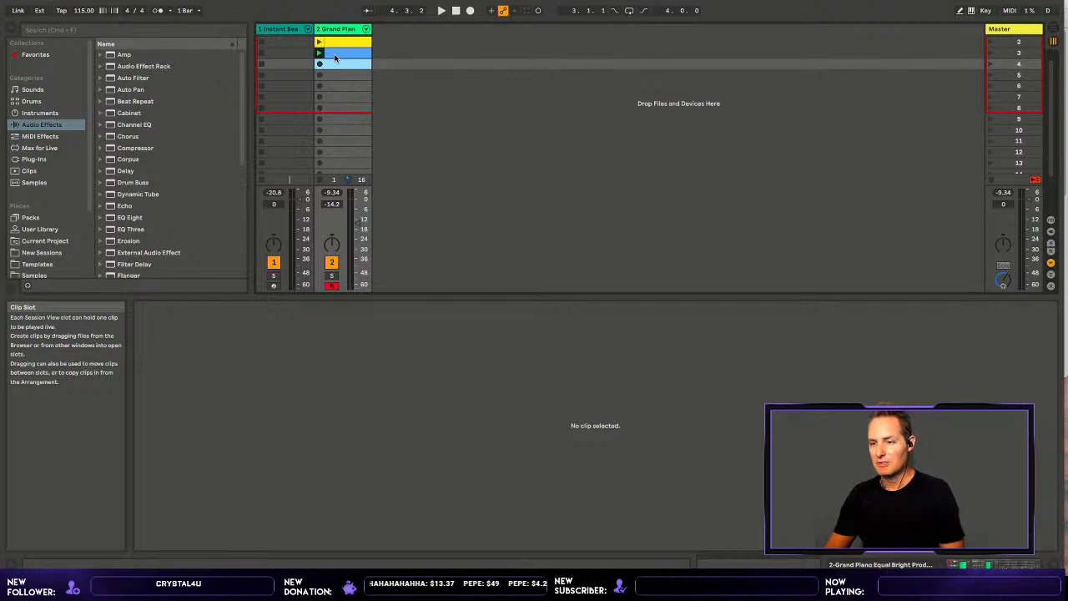
click(321, 174)
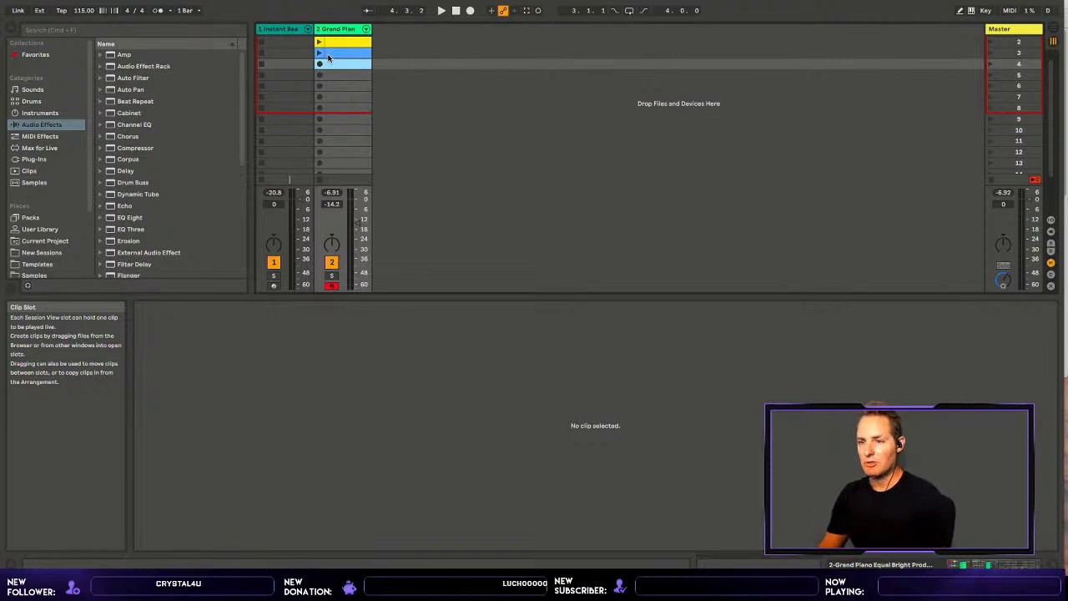
click(329, 55)
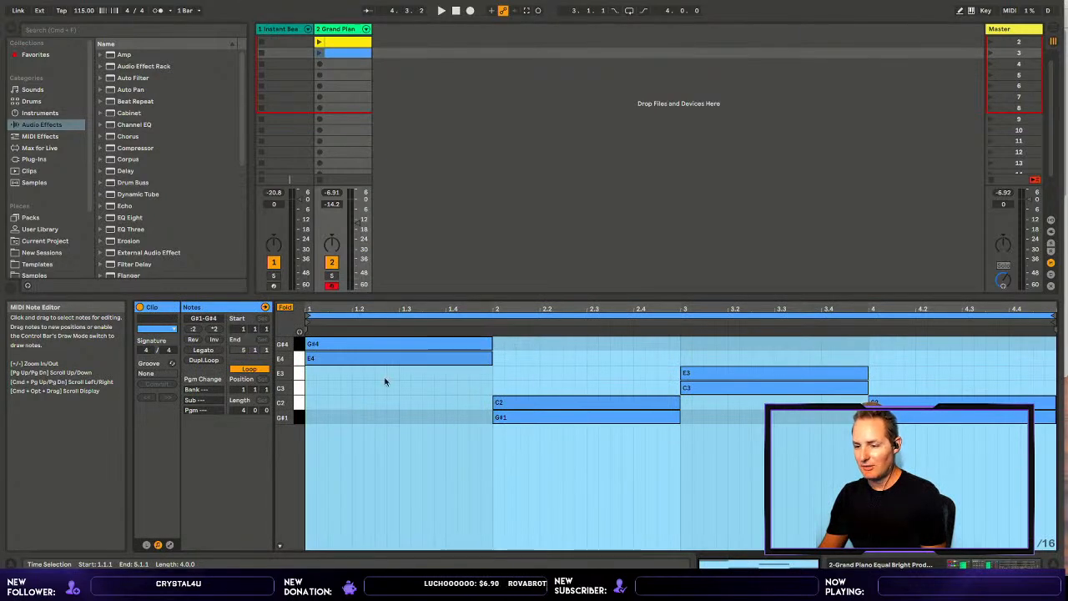
key(b)
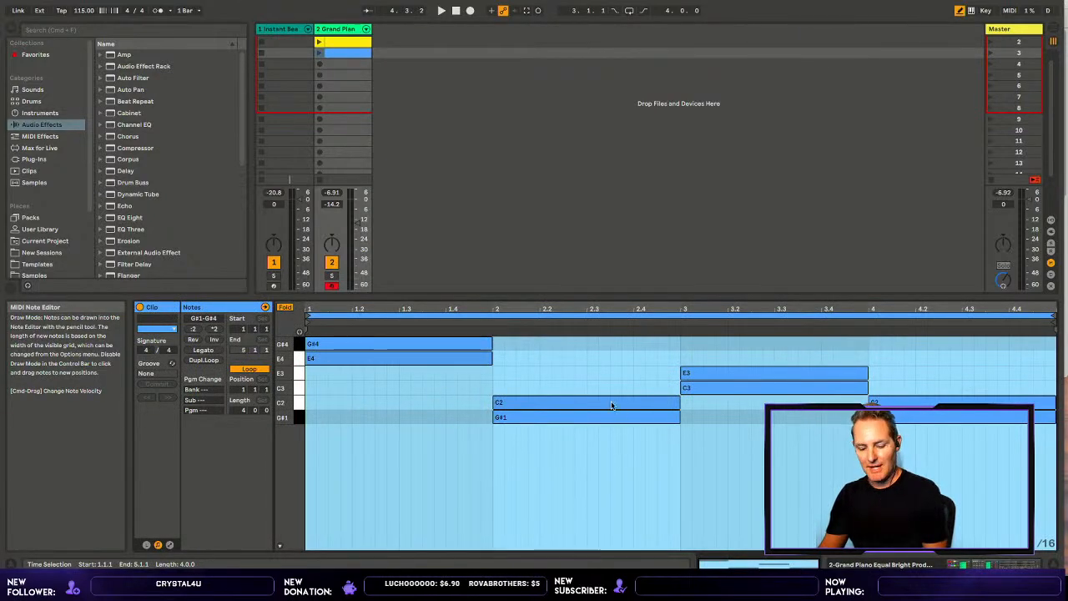
key(b)
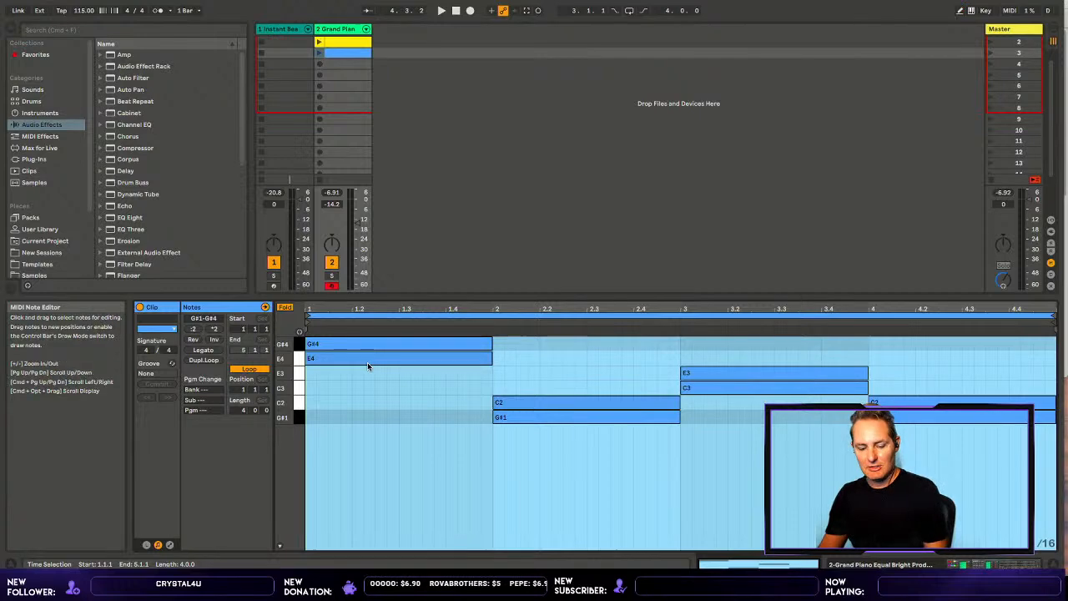
- Show the Grand Piano track's device chain from the chord player rack and record a chord clip into the slot below the blue clip
key(shift+Tab)
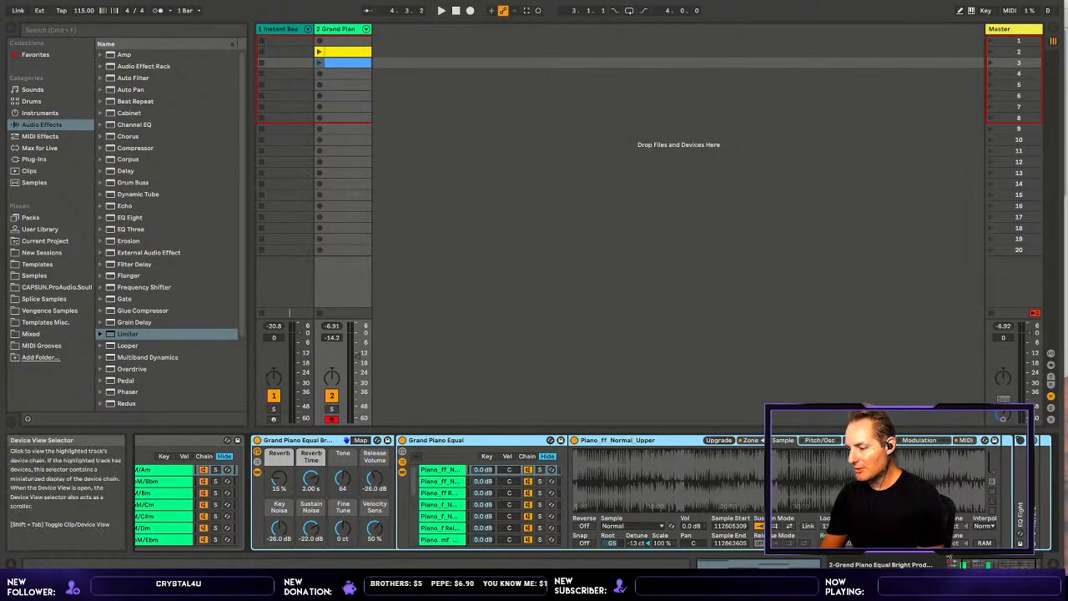
click(968, 559)
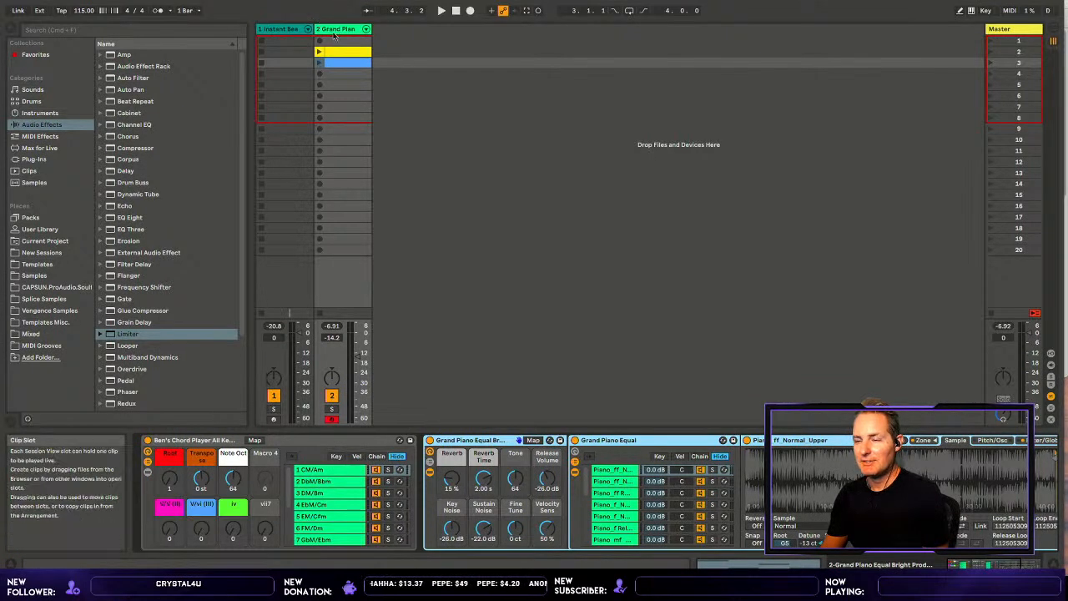
click(336, 74)
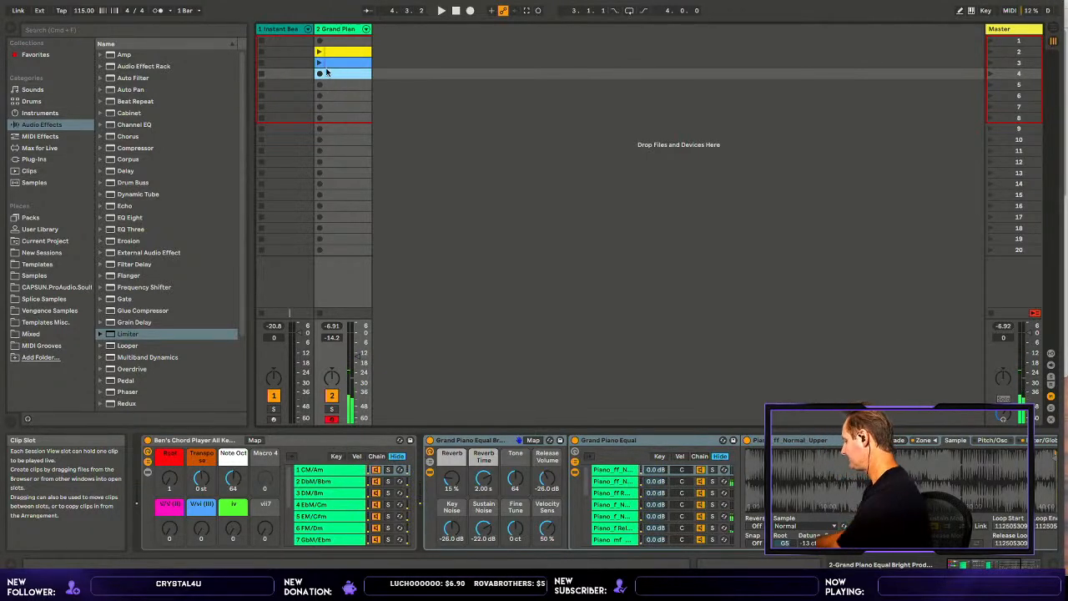
click(321, 73)
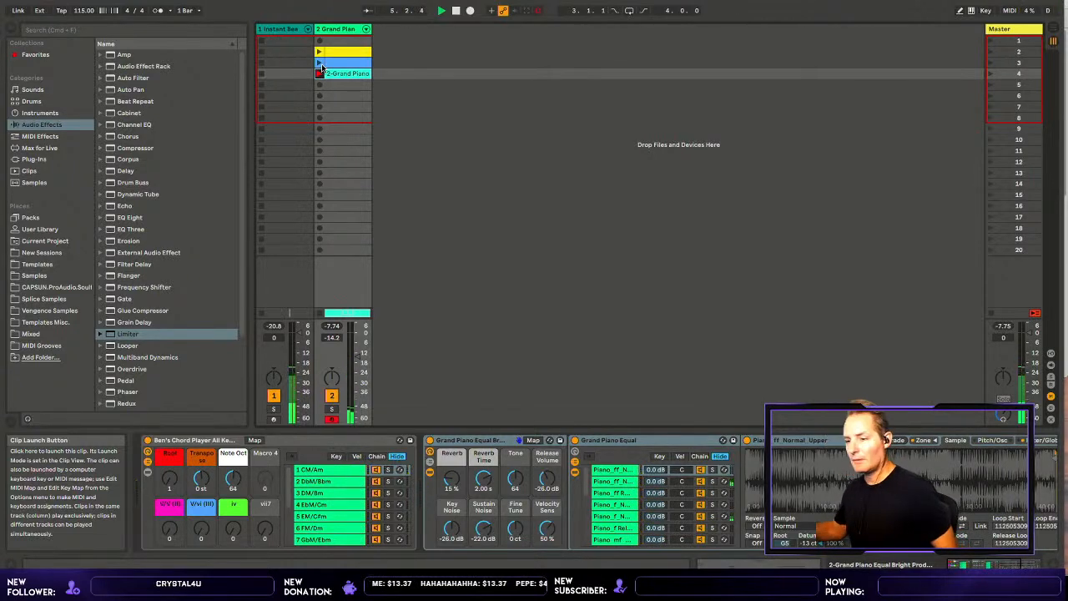
key(space)
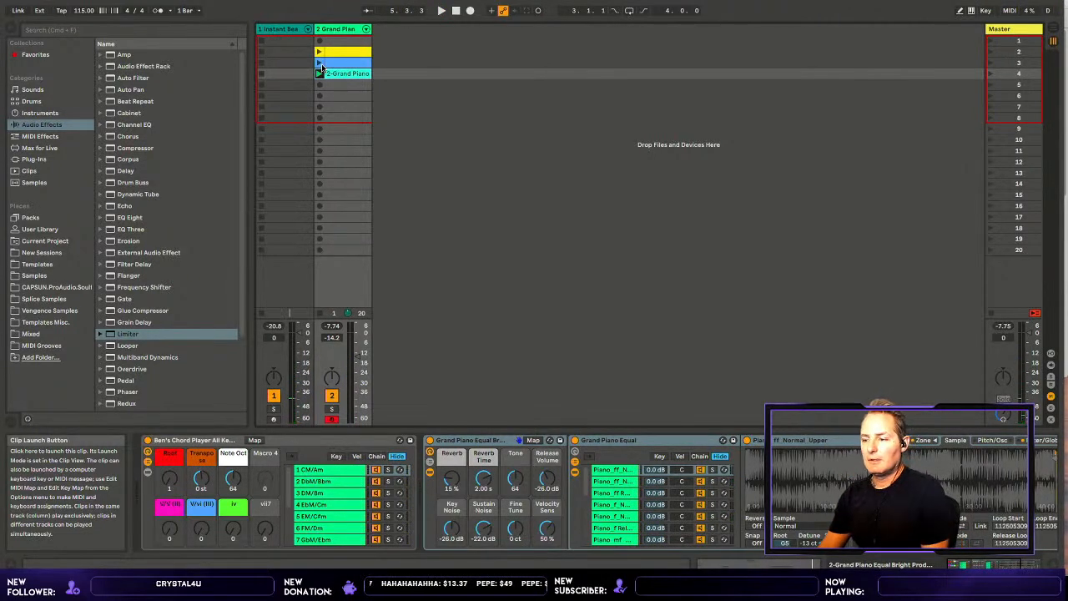
- Quantize all notes of the newly recorded piano clip and extend them with Legato
double_click(367, 65)
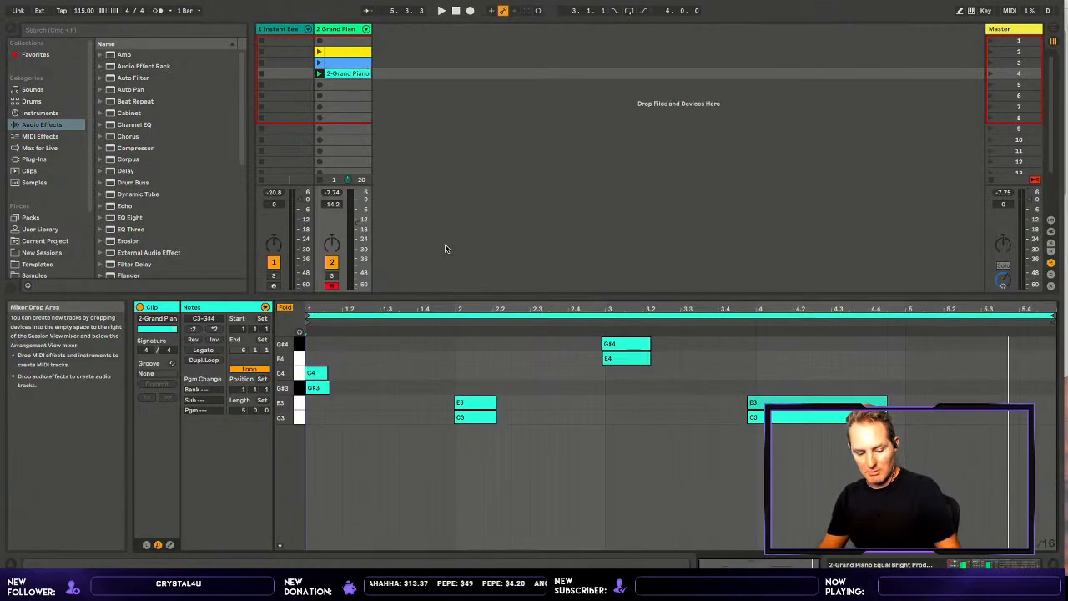
key(super+a)
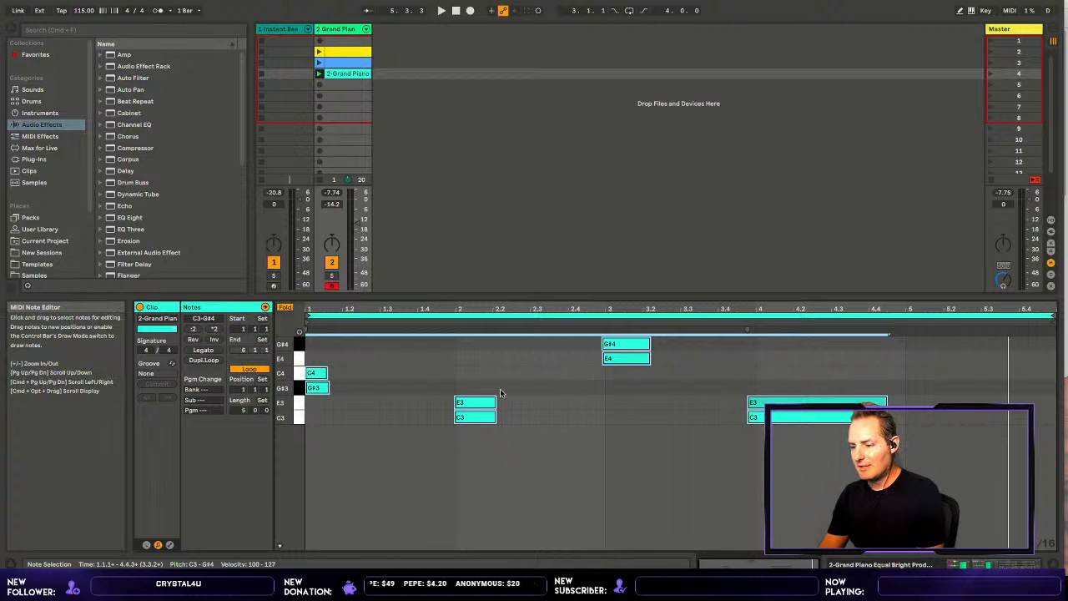
drag(496, 402, 608, 396)
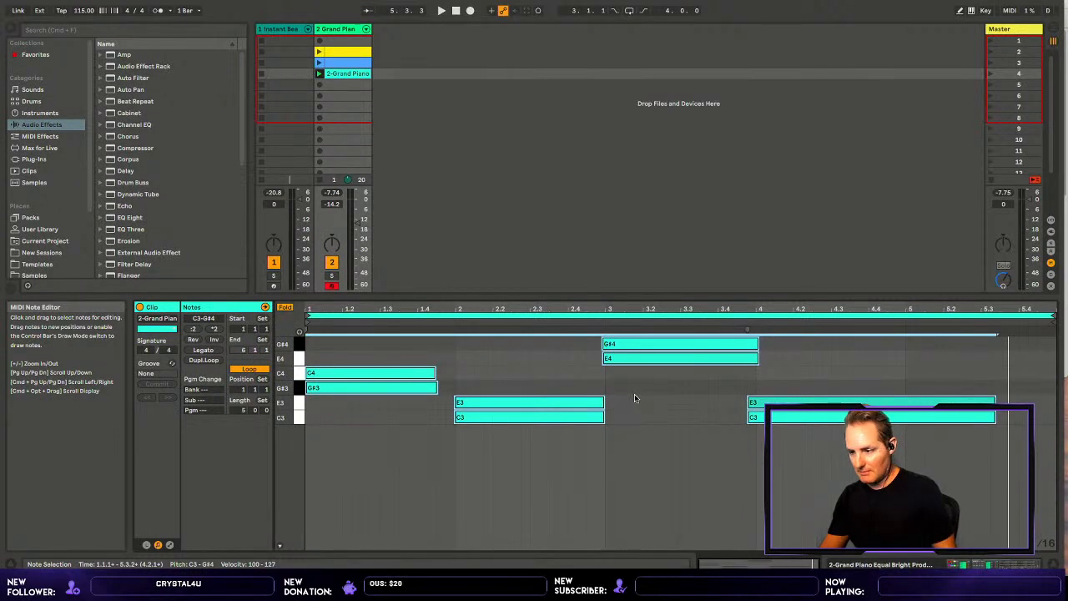
key(super+z)
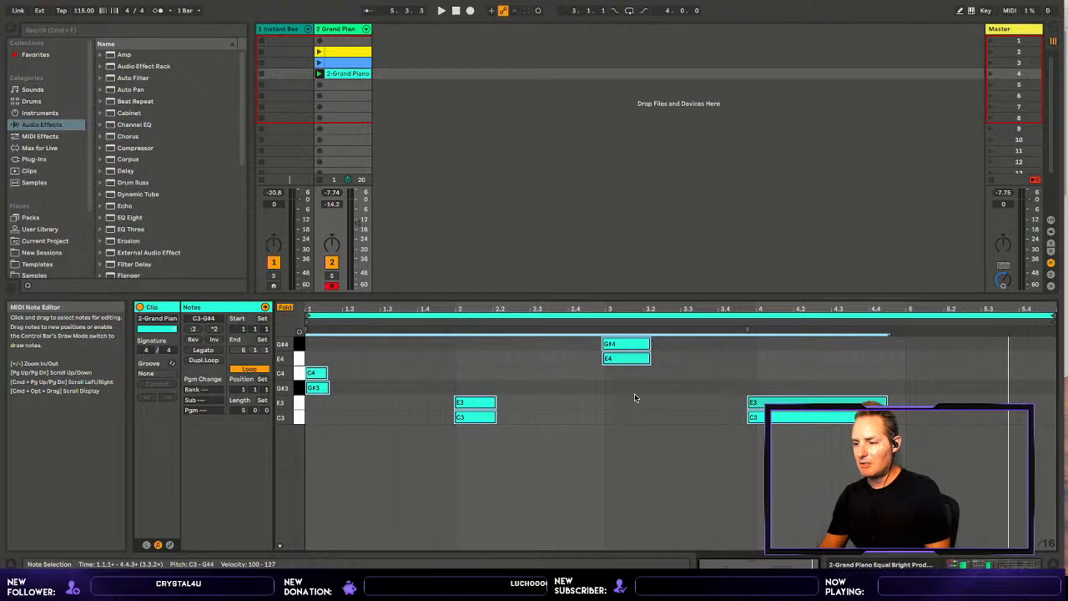
key(super+u)
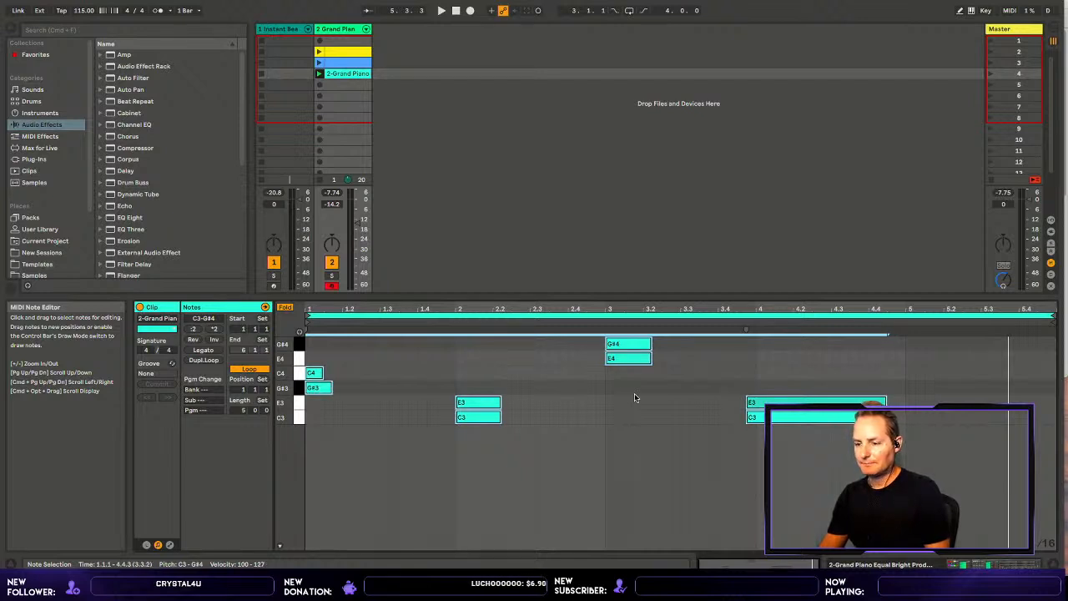
click(208, 339)
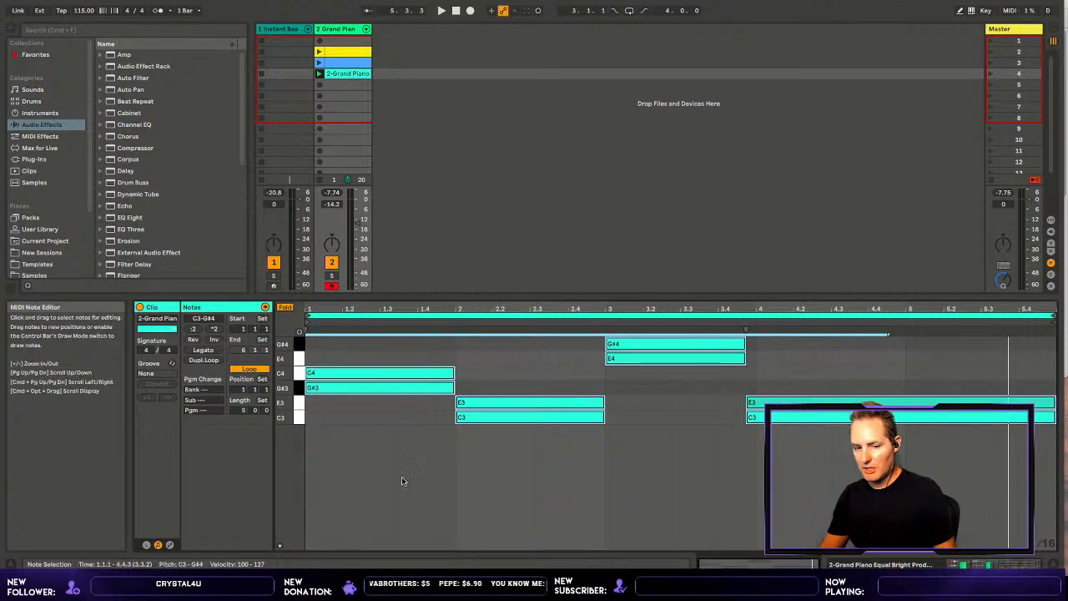
- Show and enlarge the velocity editor, raise all notes of the new clip to velocity 127, and shrink the editor again
double_click(283, 537)
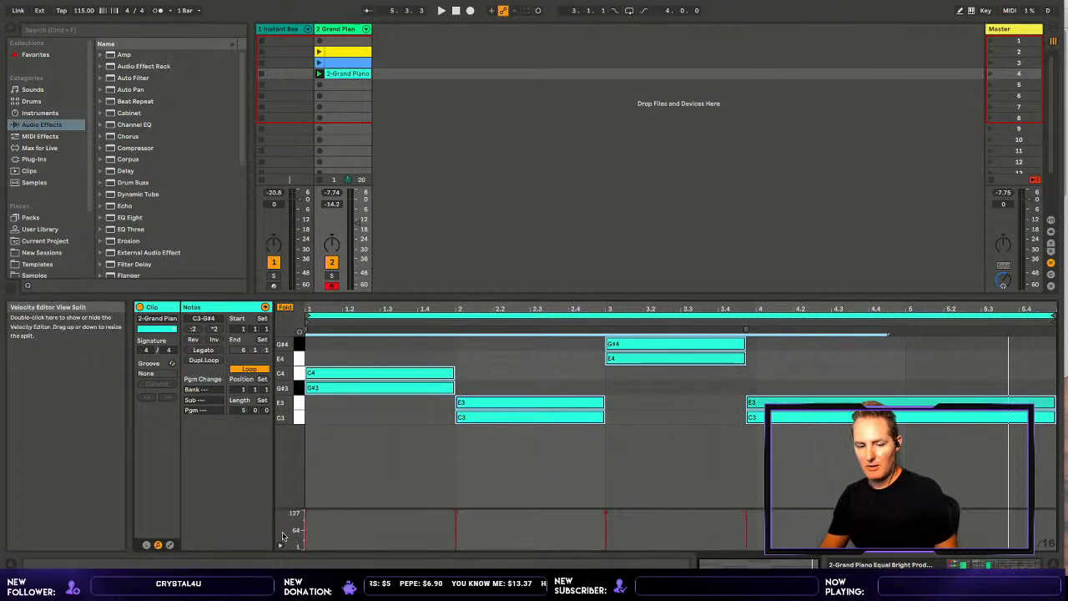
drag(481, 501, 478, 435)
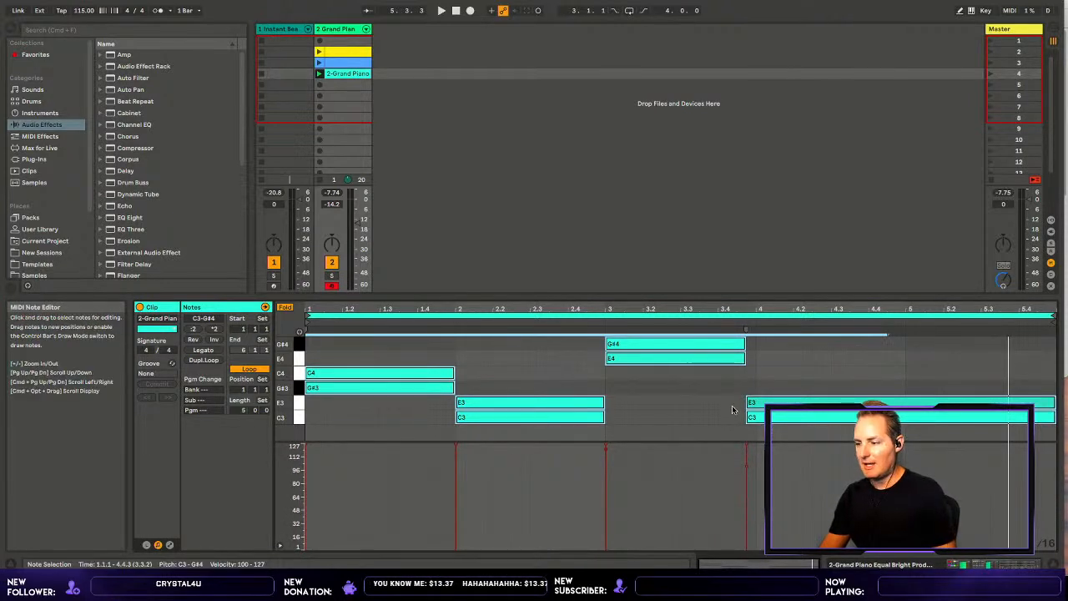
click(749, 459)
drag(748, 459, 749, 438)
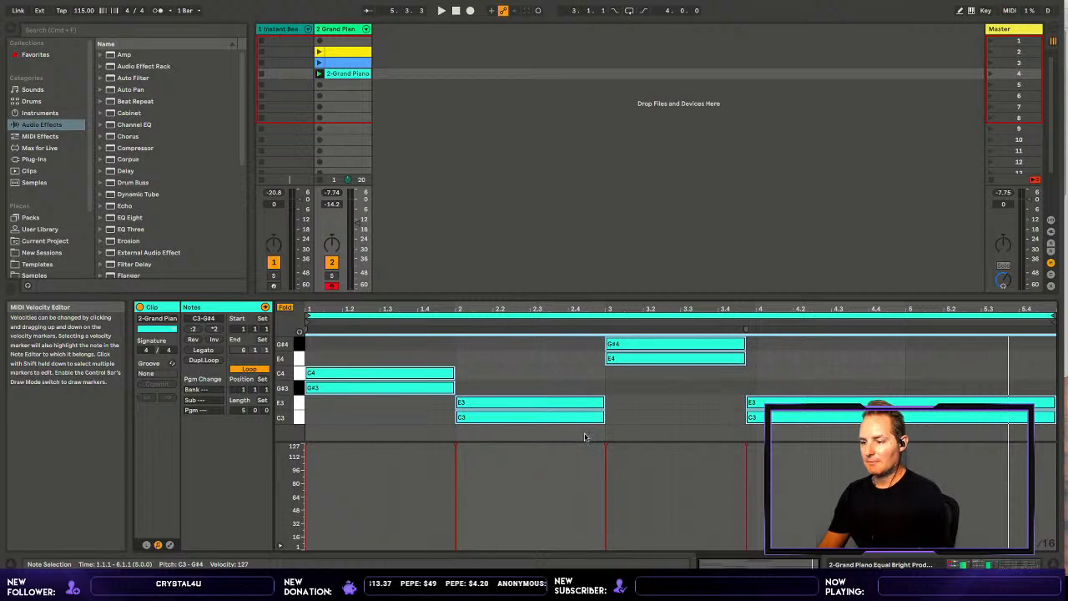
drag(588, 439, 577, 486)
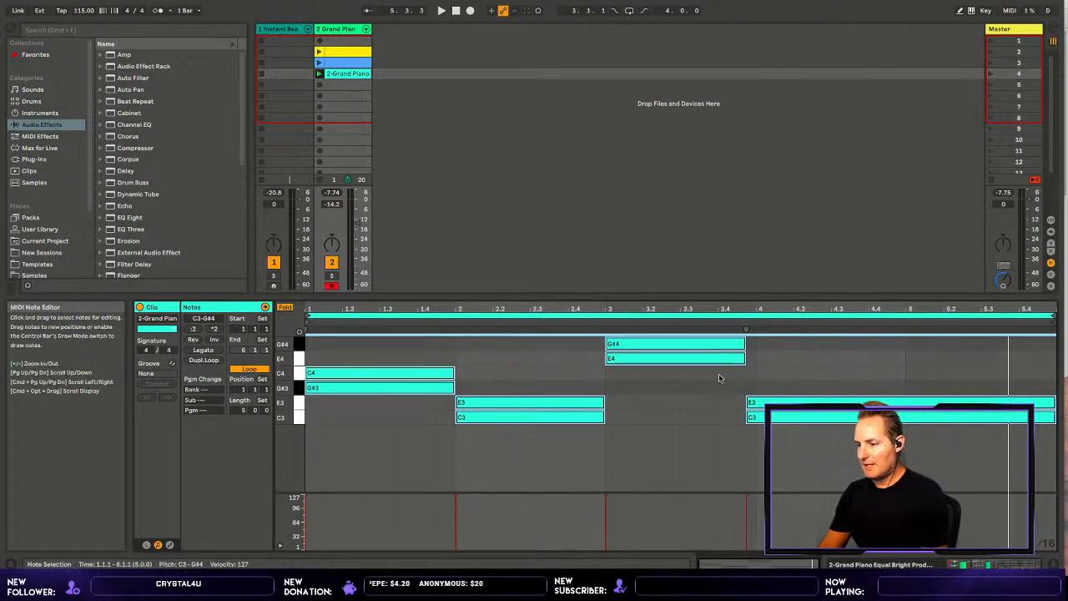
- Align the start of the last E3 and C3 chord with bar 4, end the G#4 and E4 notes there, and play the clip
drag(719, 378, 761, 337)
drag(763, 336, 765, 340)
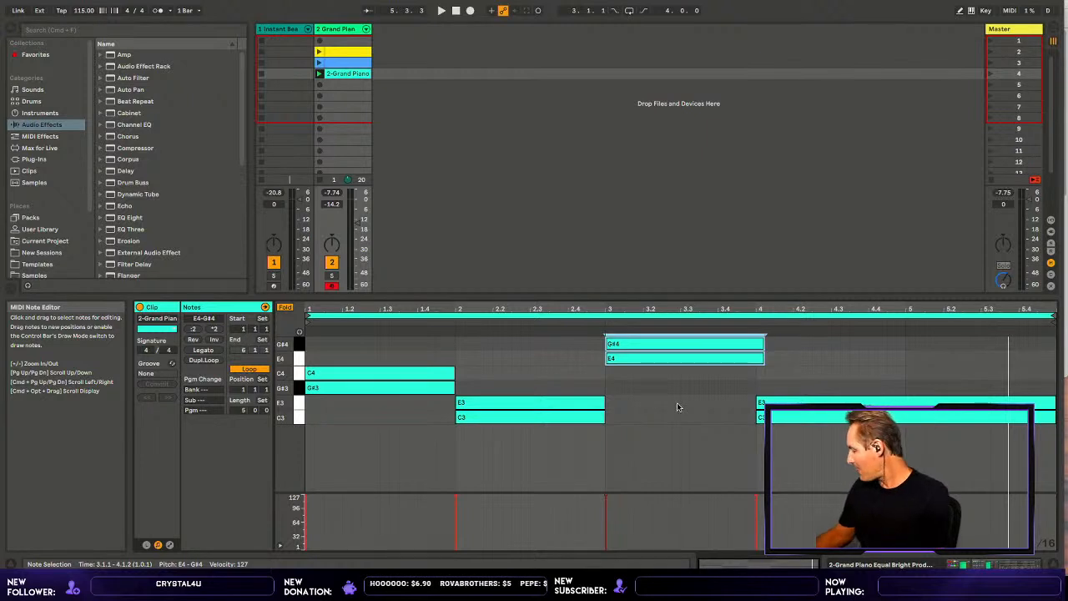
key(space)
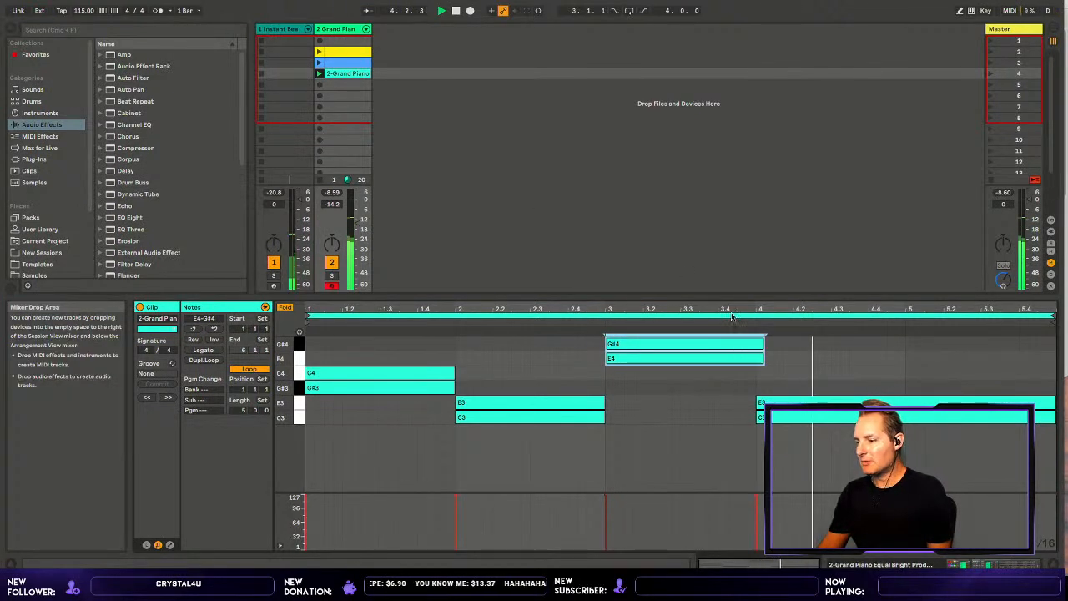
key(space)
click(758, 369)
drag(758, 367, 755, 335)
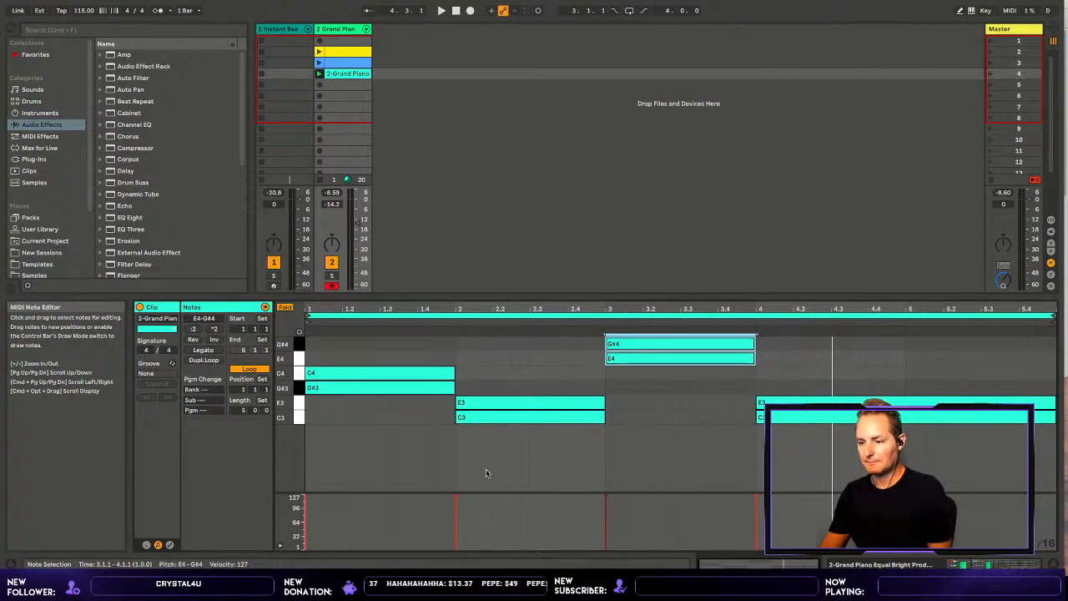
key(space)
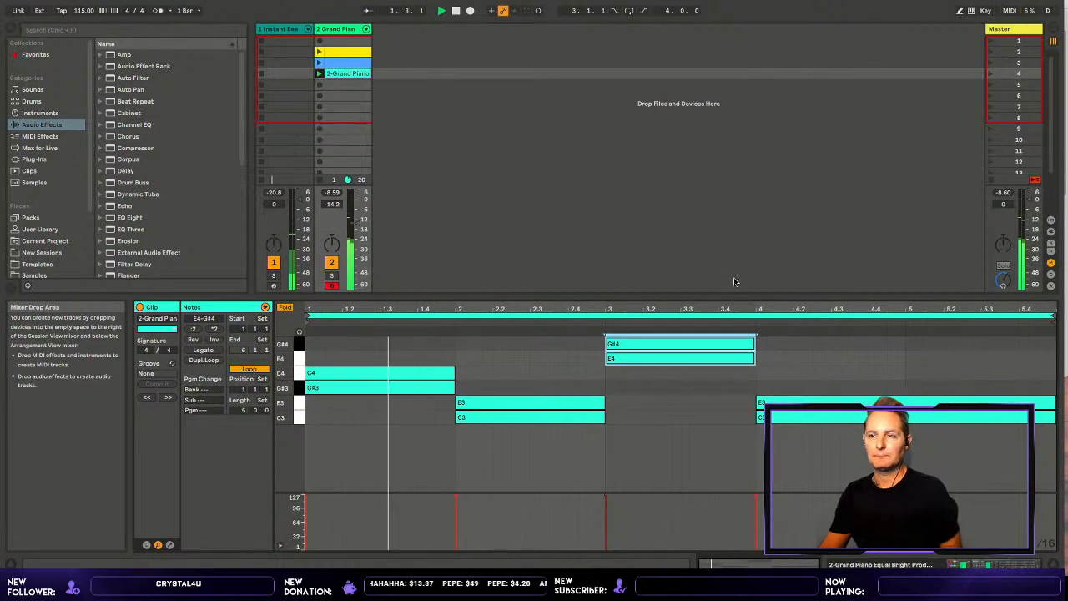
- Show the Instant Beat track's devices and unmute the KickAkd2 pad in its Drum Rack
click(290, 27)
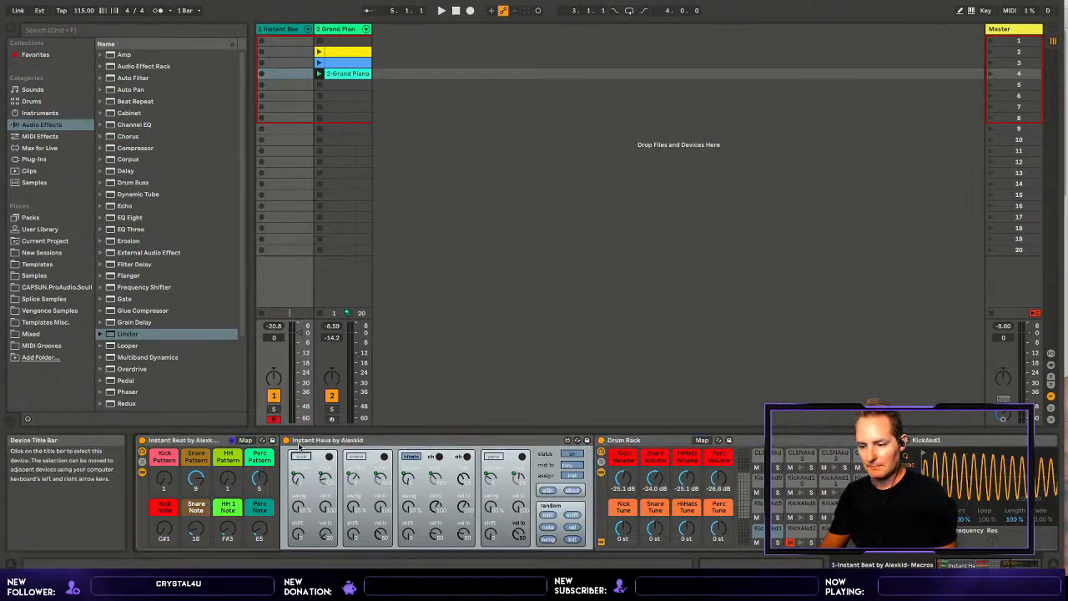
key(space)
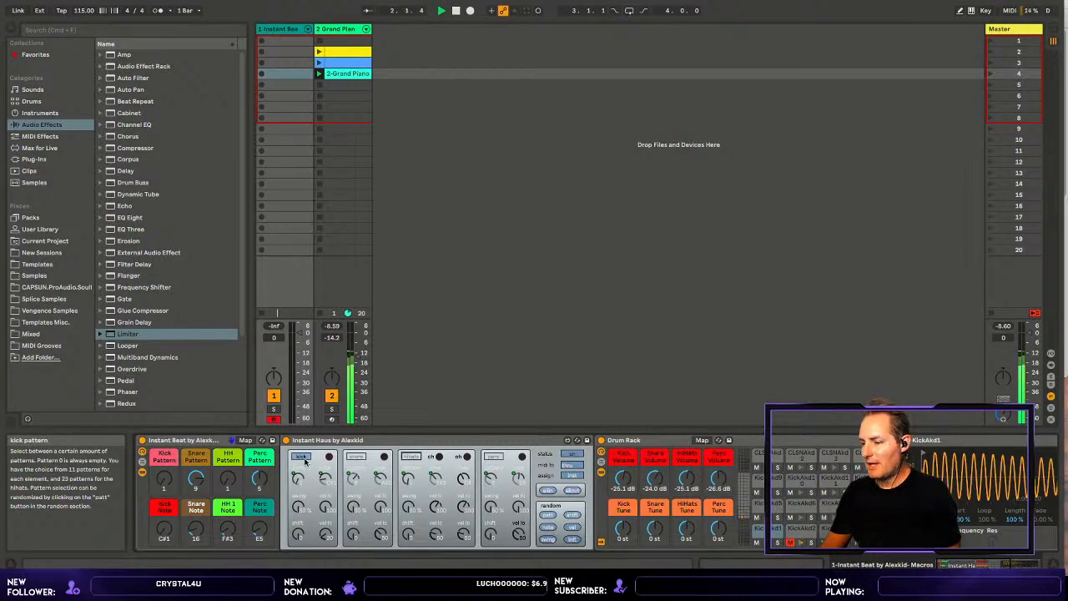
key(space)
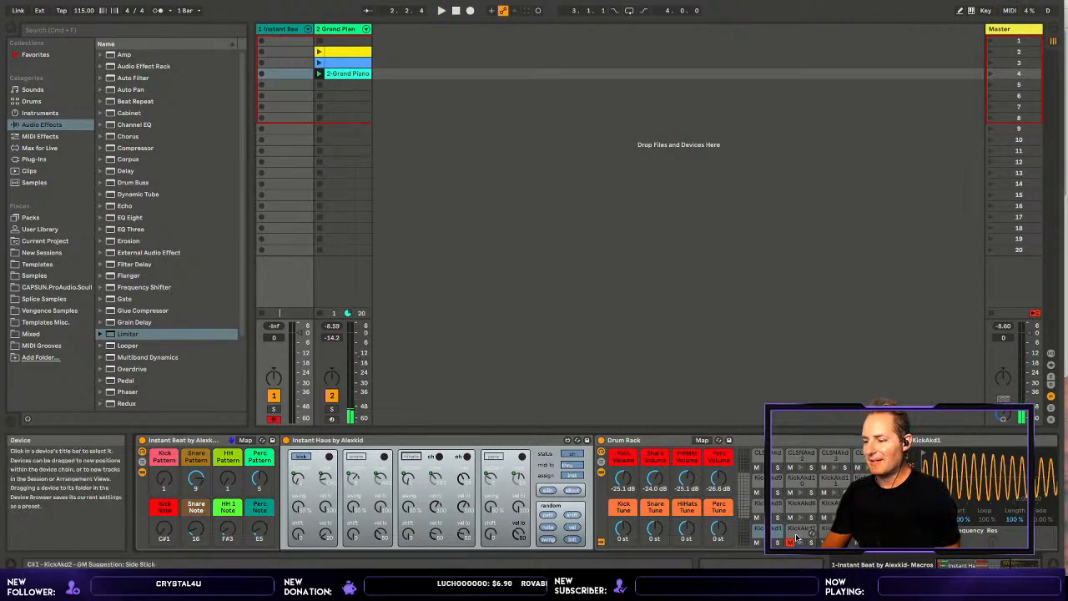
- Play the beat and lower the Grand Piano track's volume to -15.5 dB
key(space)
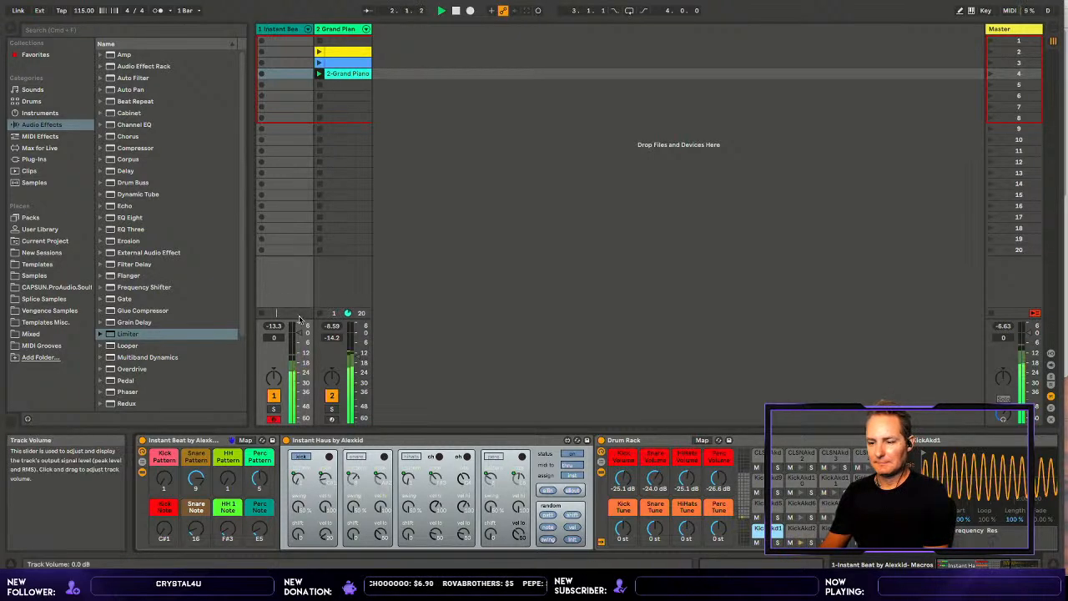
drag(361, 349, 361, 353)
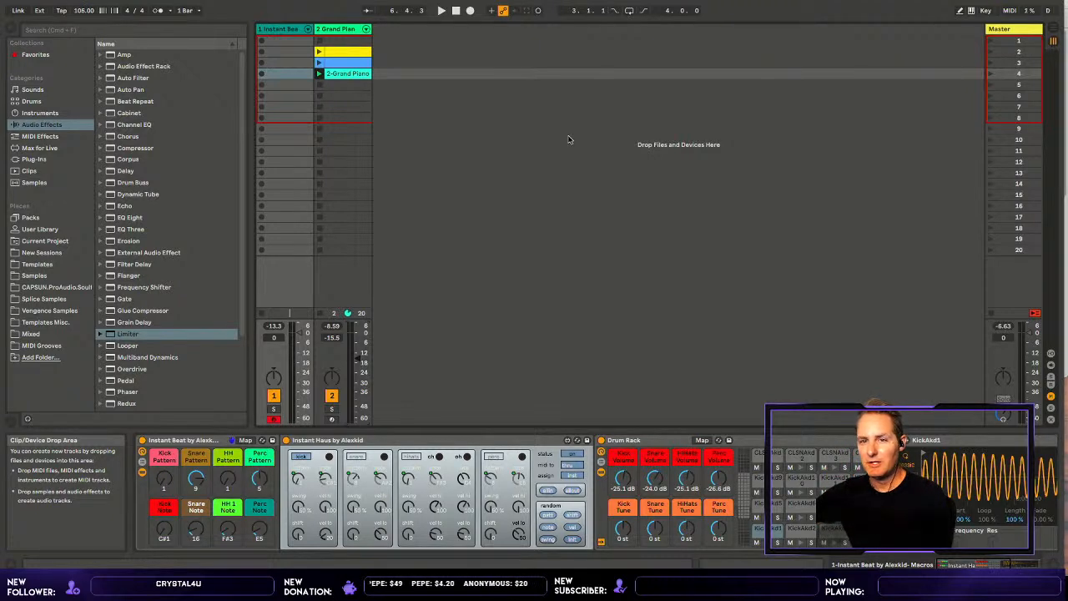
- Set the song tempo to 100 BPM and show the Grand Piano track's devices
key(space)
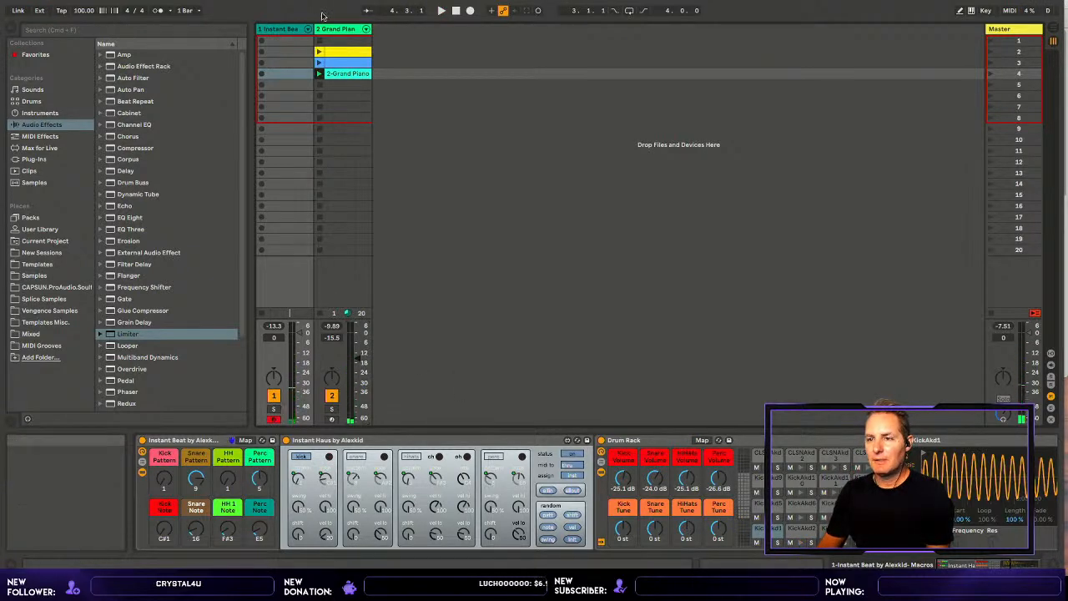
click(340, 25)
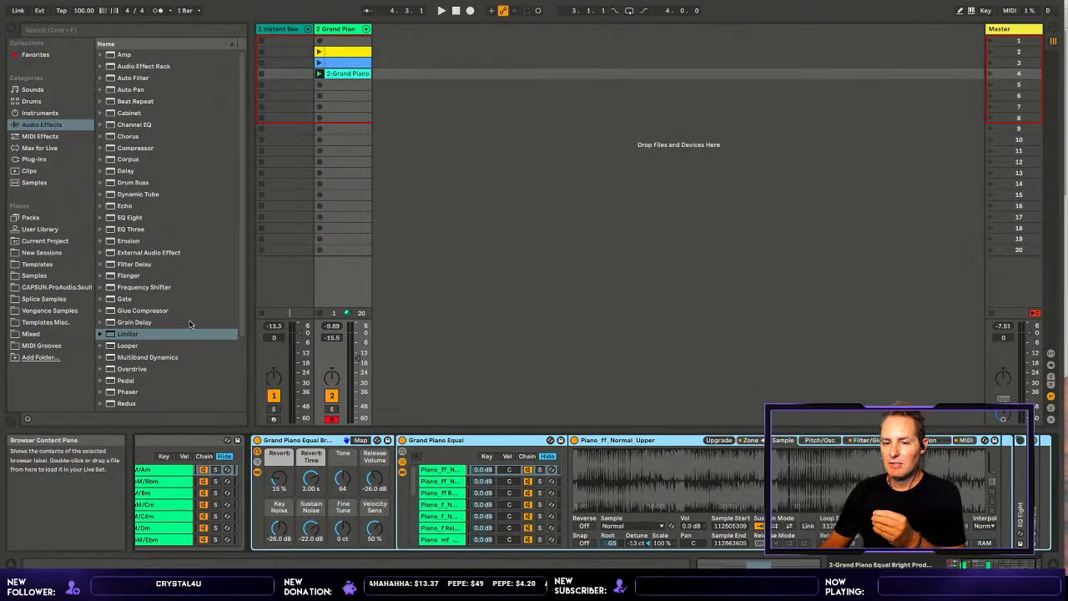
- Try Micro Piano from the Favorites collection in place of the grand piano, play the clip with it, and undo the swap
click(35, 54)
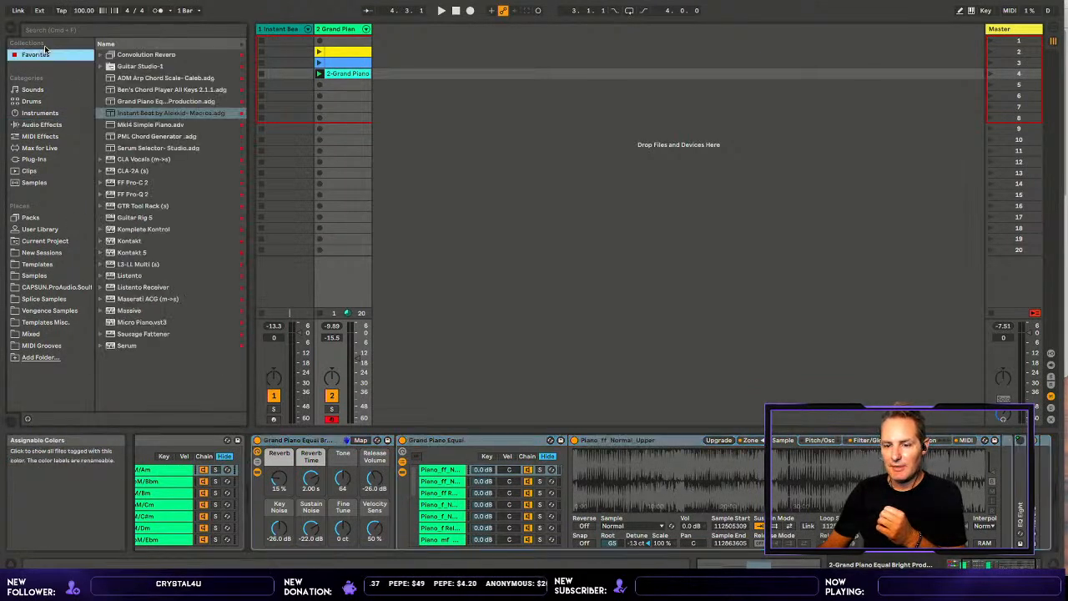
click(130, 317)
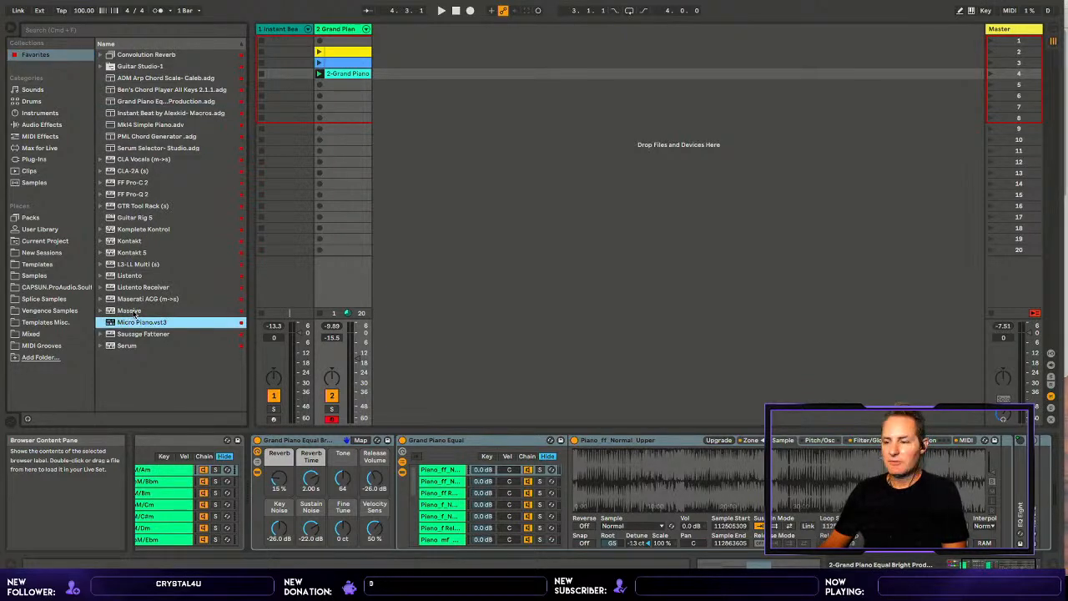
double_click(135, 316)
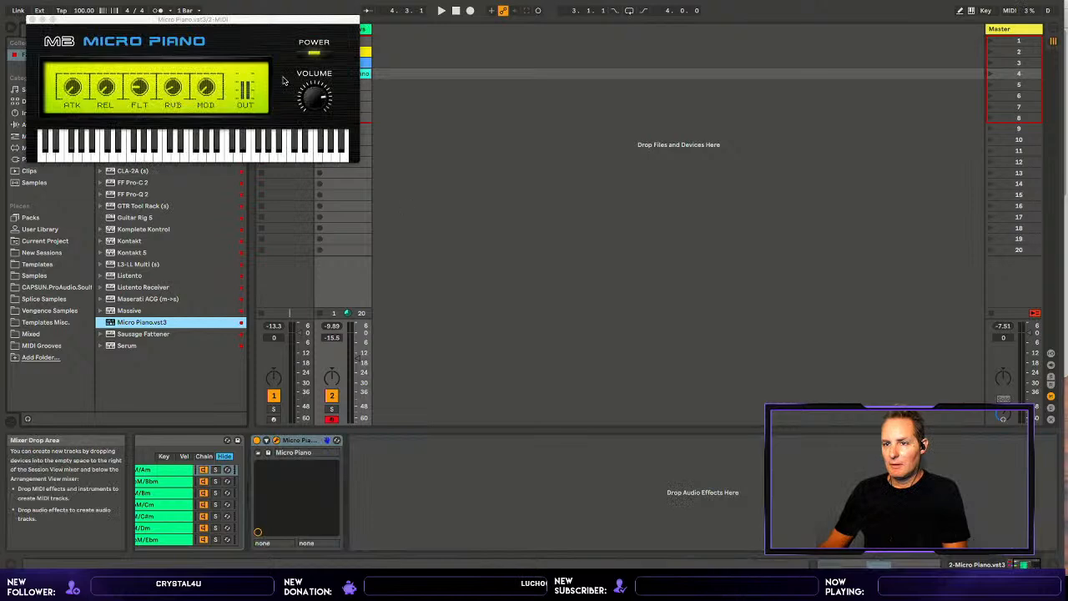
drag(243, 10, 682, 158)
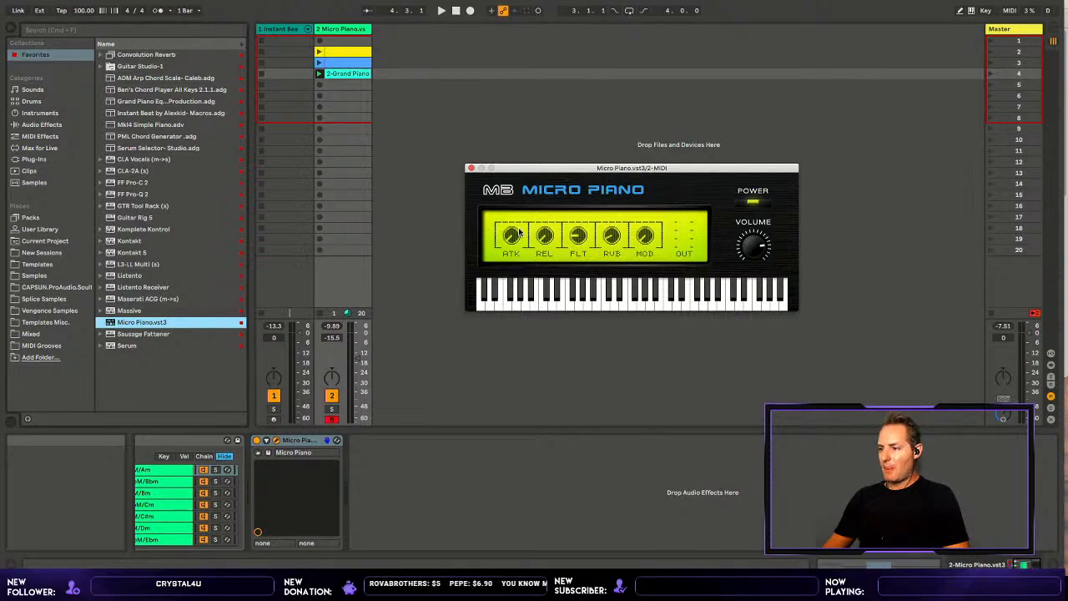
key(space)
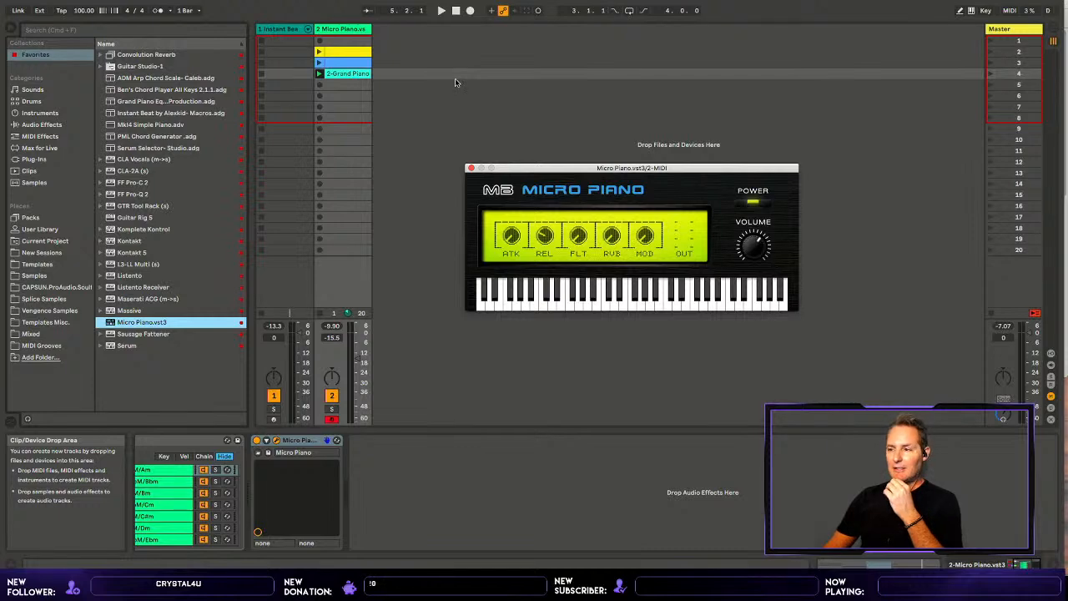
key(super+z)
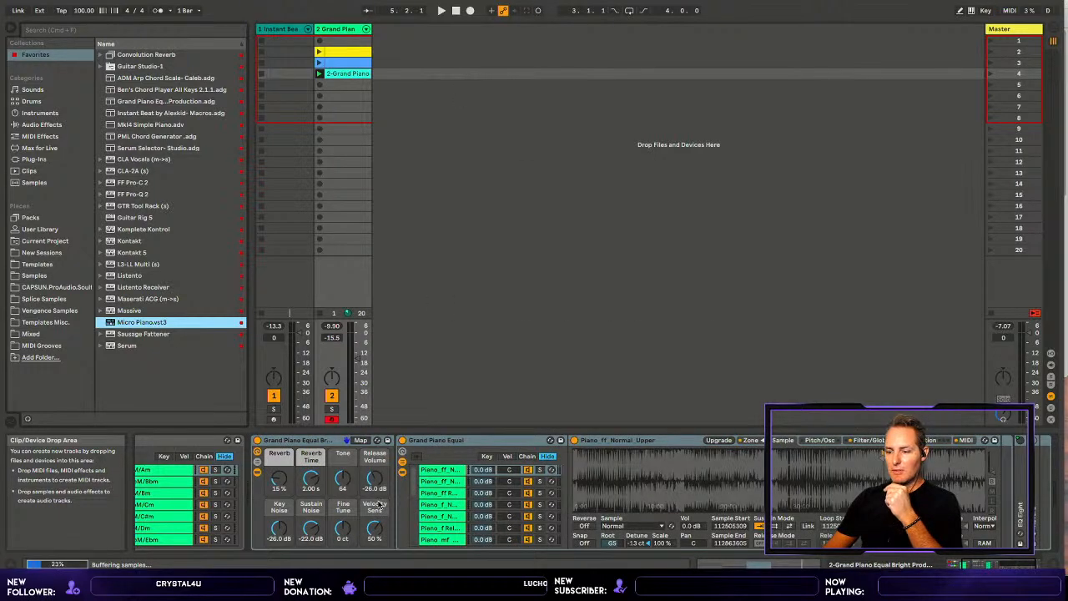
- Hide the chain devices inside the Grand Piano Equal rack and select the yellow clip on the Grand Piano track
click(308, 435)
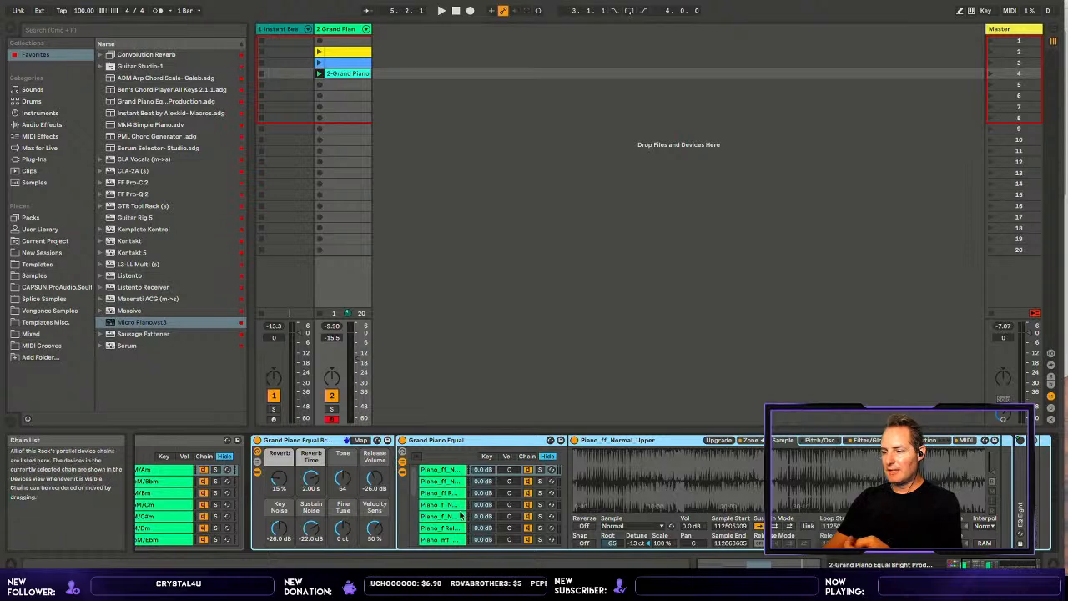
click(403, 463)
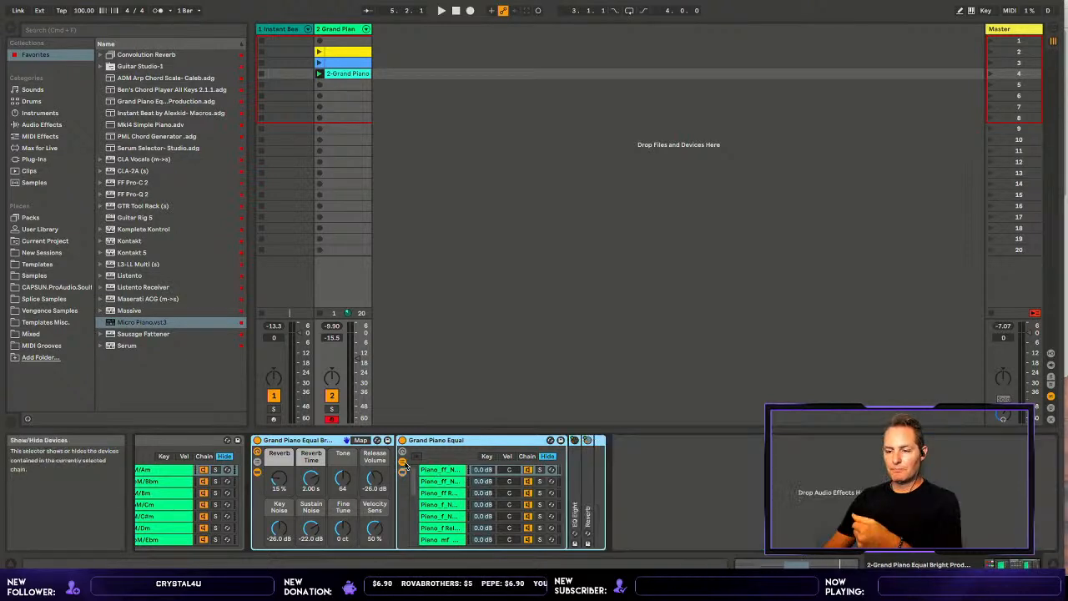
click(341, 49)
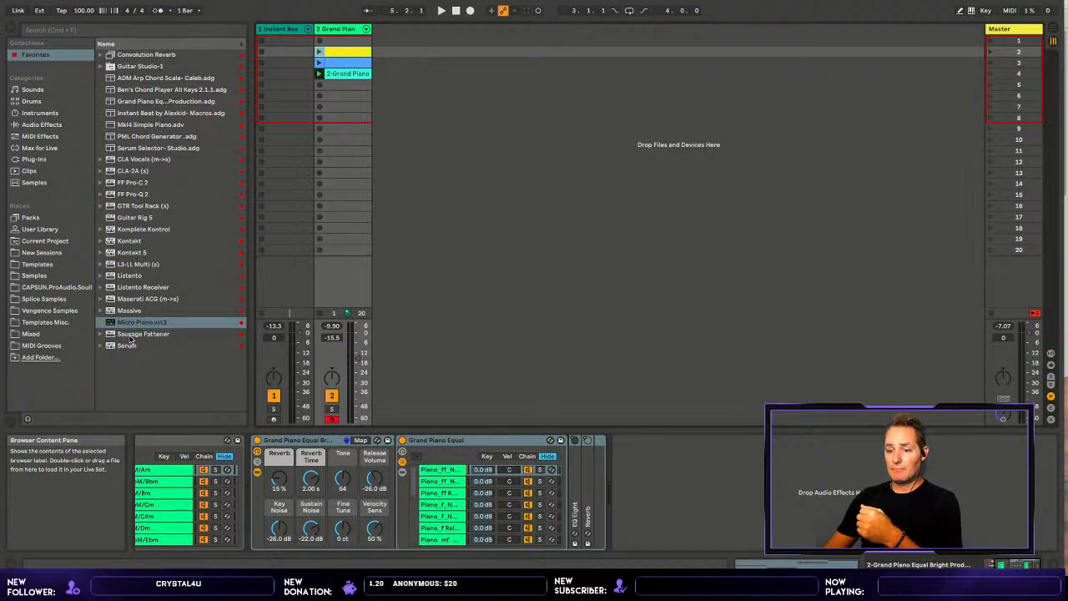
- Add Serum from Favorites on a new MIDI track and load the AMB Angel Dust preset from its Pads category
drag(129, 345, 466, 142)
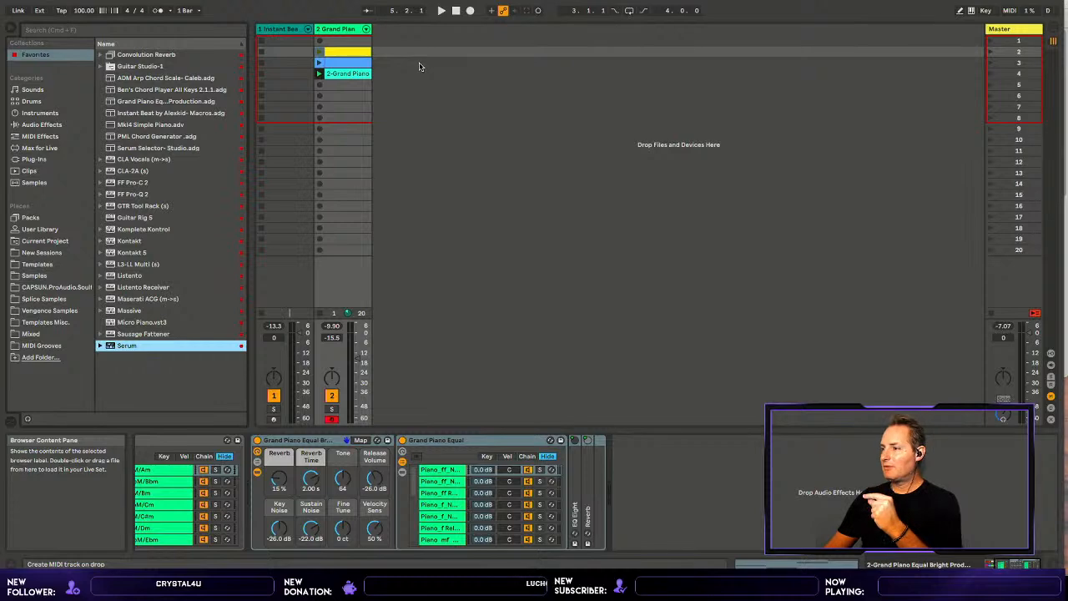
drag(420, 66, 422, 67)
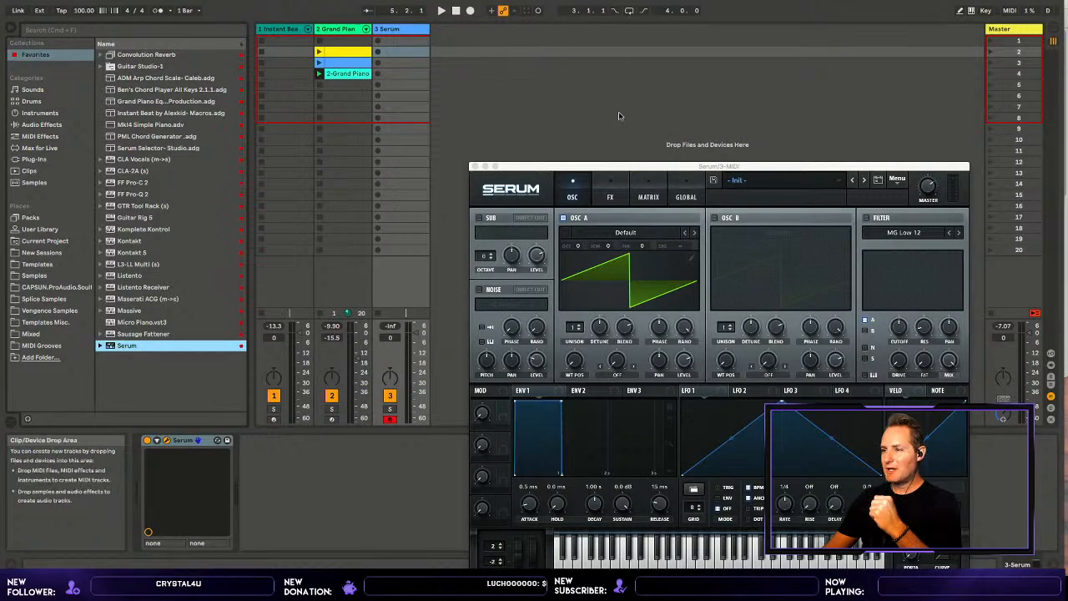
drag(602, 158, 581, 27)
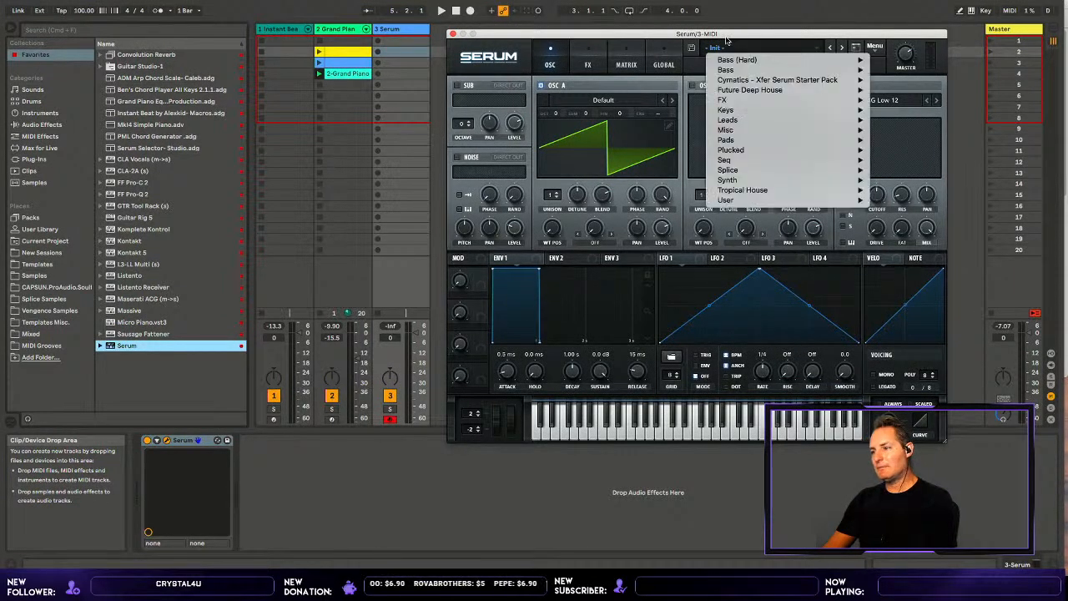
mouse_move(726, 157)
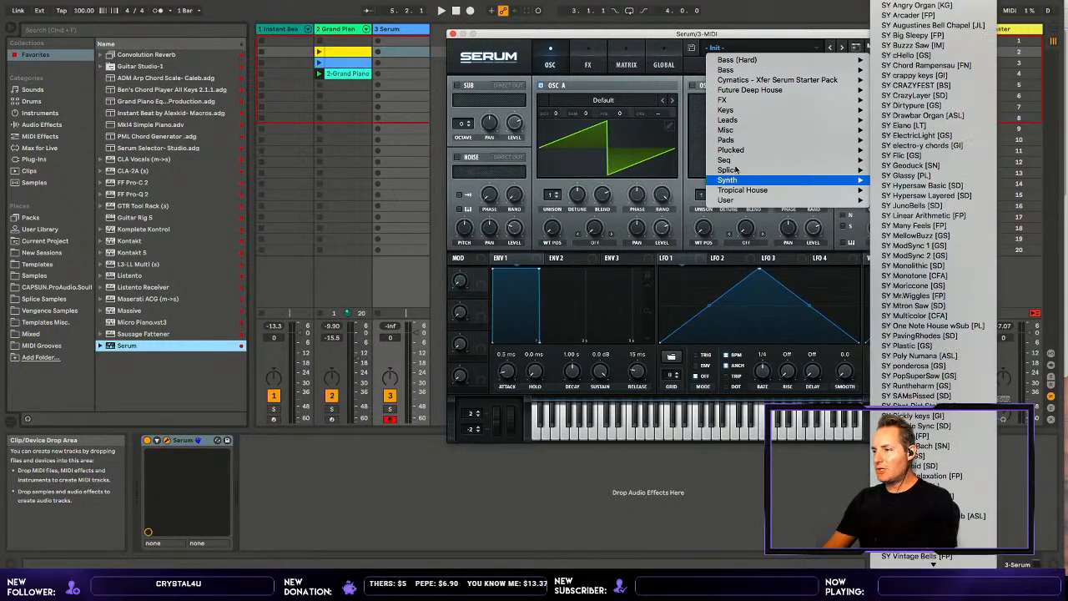
mouse_move(734, 137)
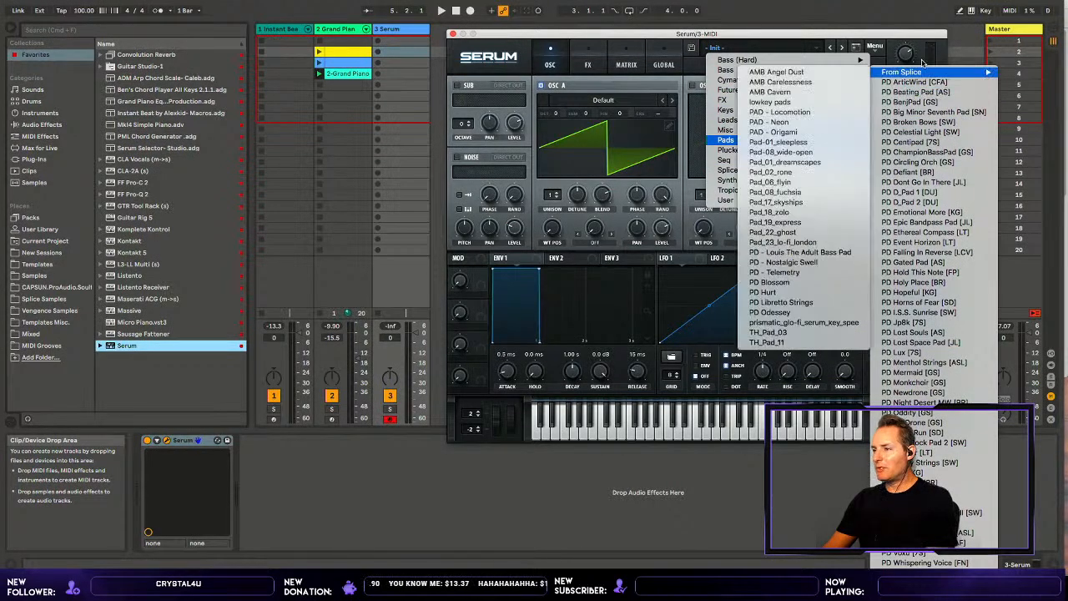
mouse_move(923, 67)
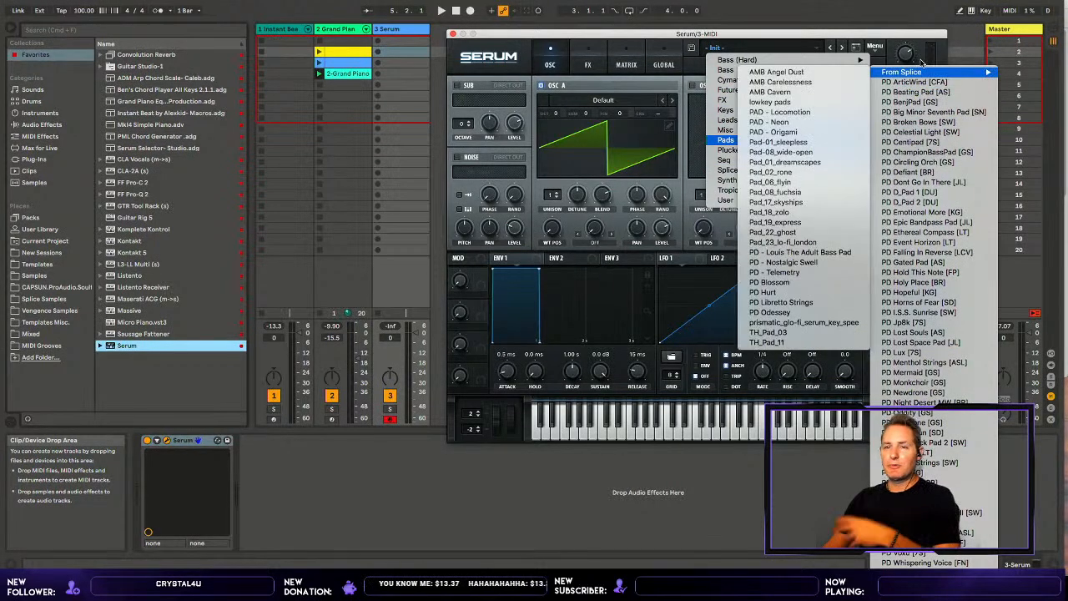
click(853, 66)
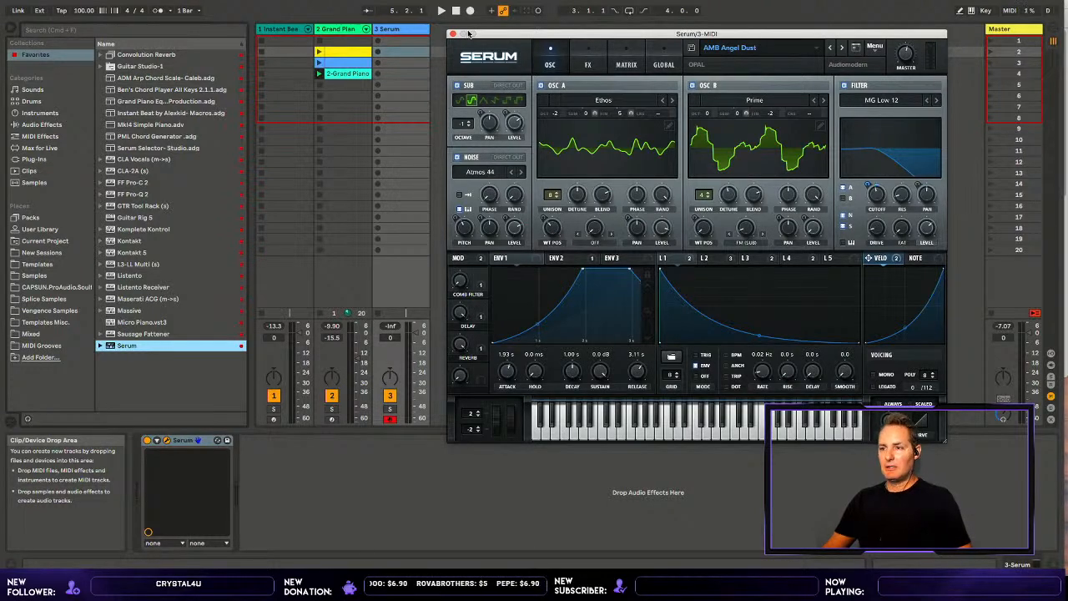
- Copy the 2-Grand Piano clip in scene 4 to the Serum track and set that track's volume to -12.5 dB
drag(501, 26, 505, 25)
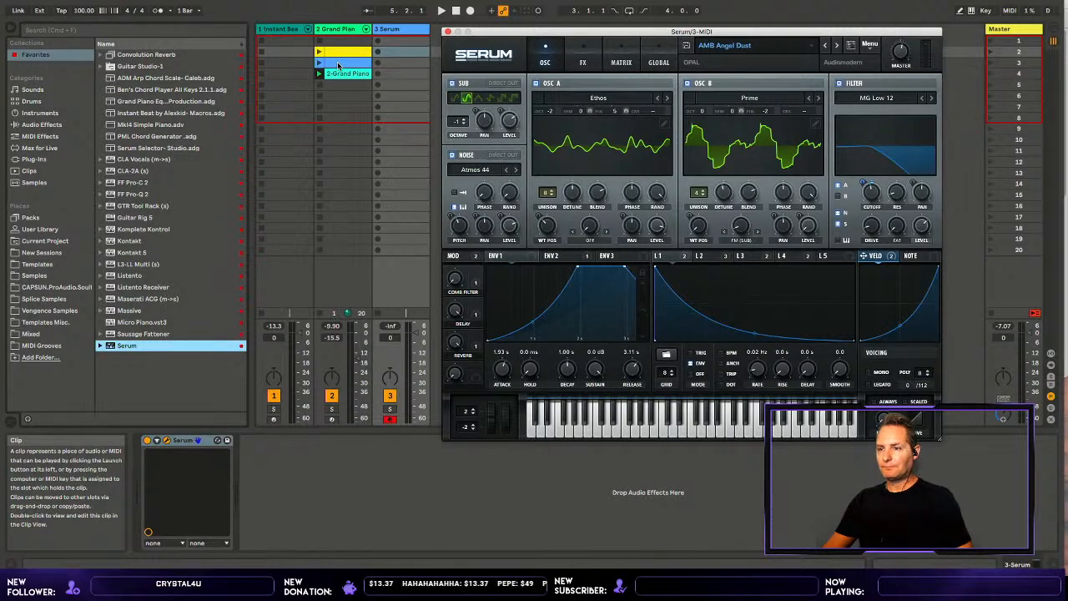
drag(349, 67, 389, 68)
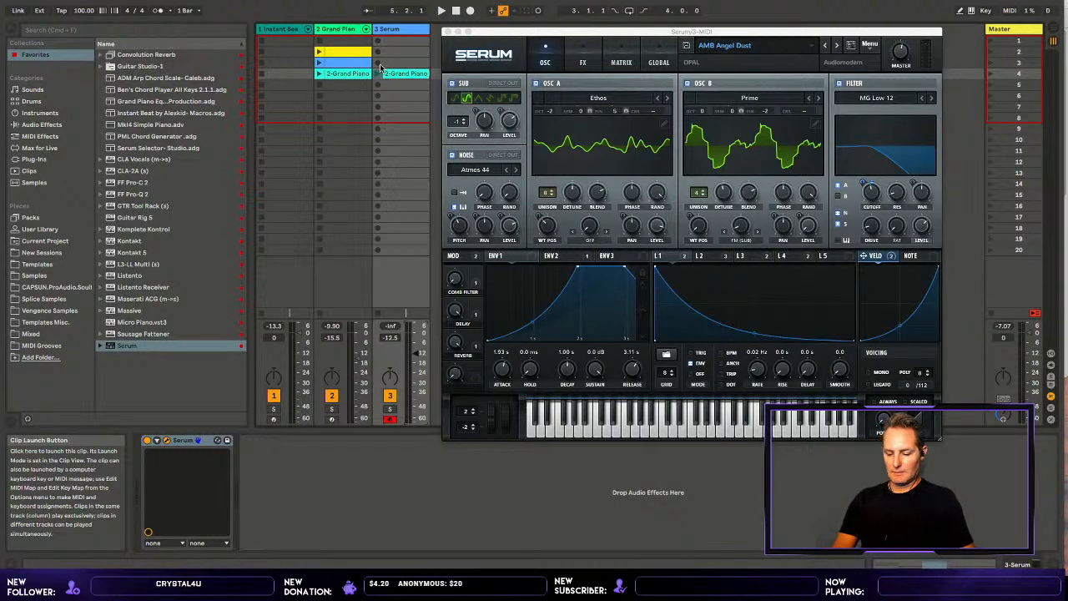
- Set the audio buffer size to 2048 Samples in the preferences and close them
key(super+comma)
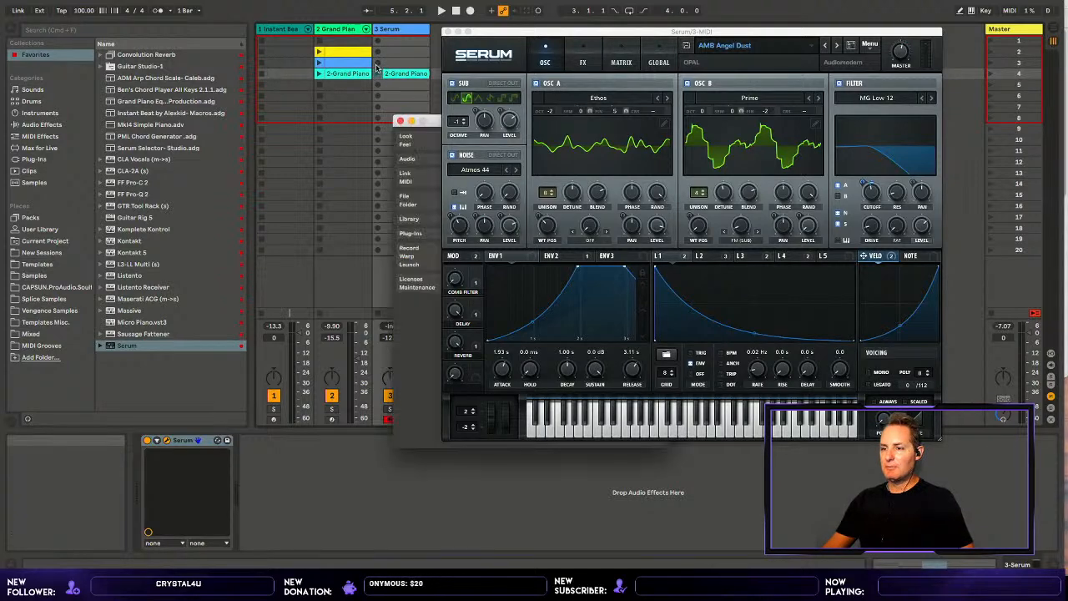
drag(443, 120, 185, 87)
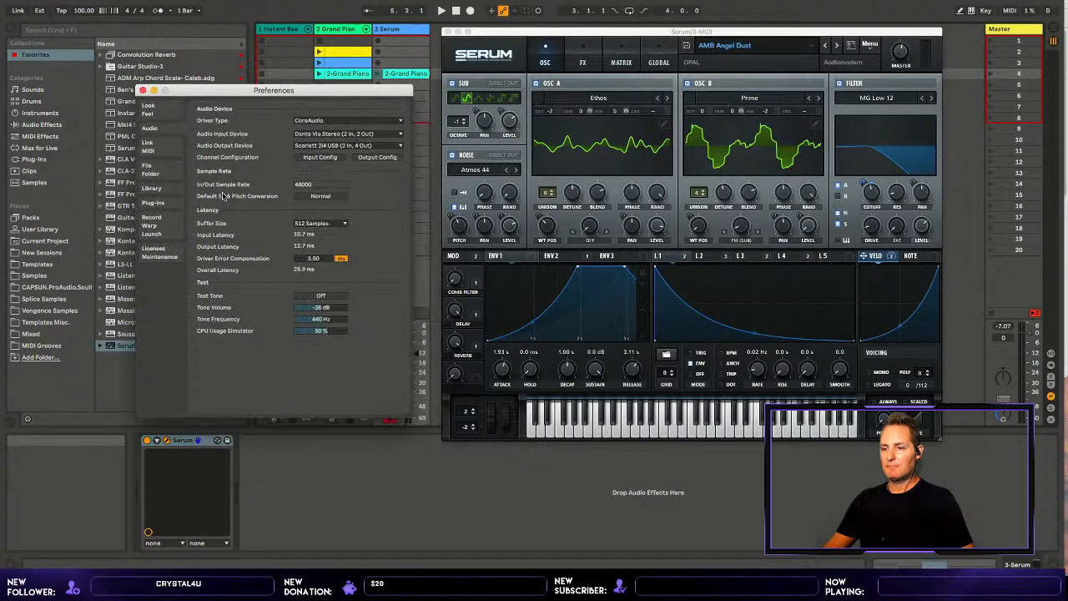
click(312, 223)
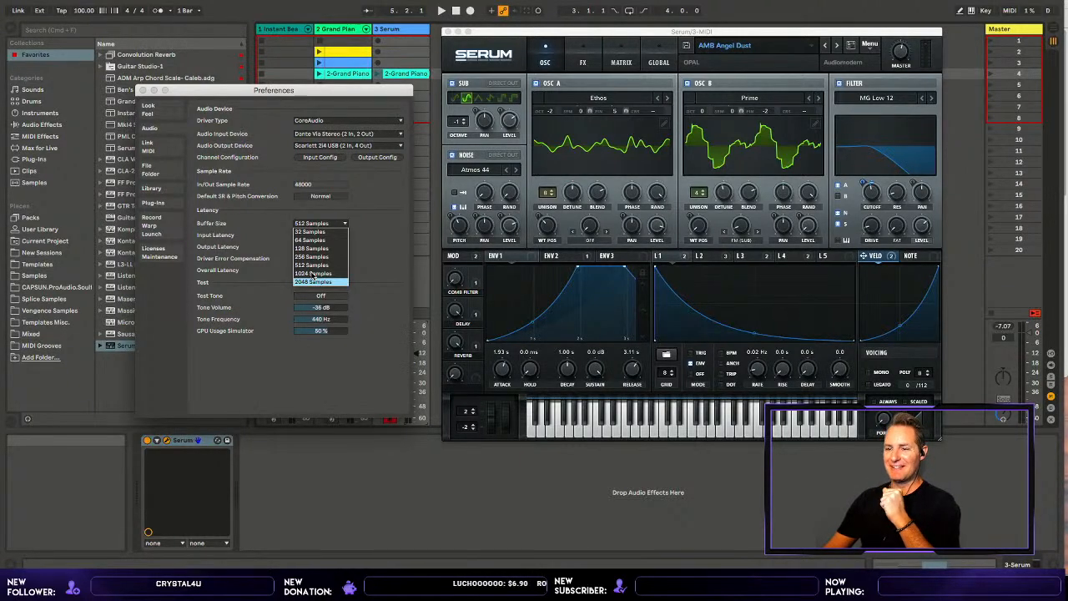
click(313, 279)
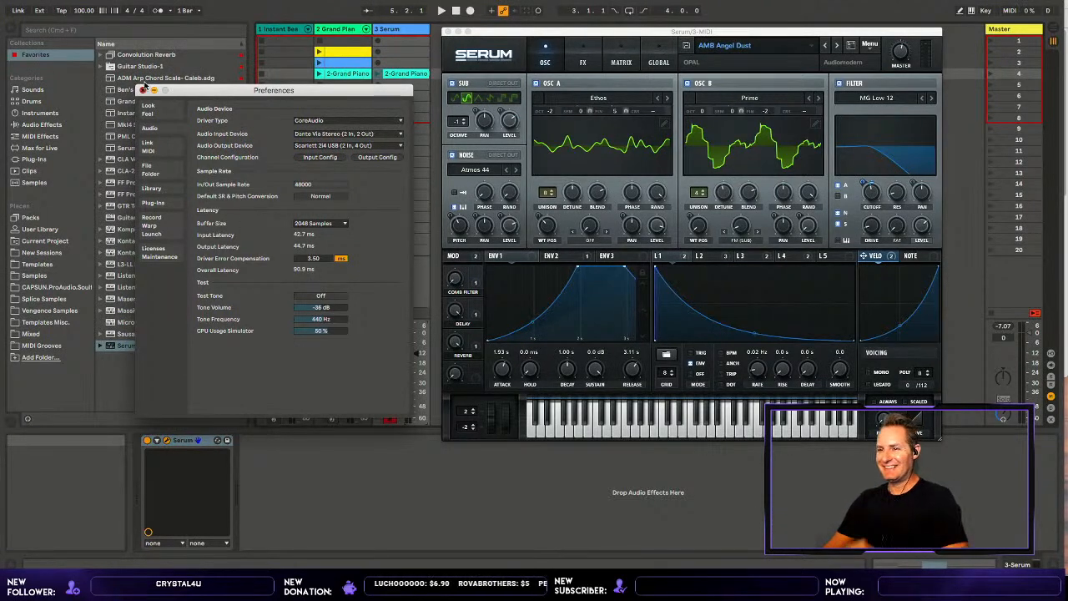
click(144, 89)
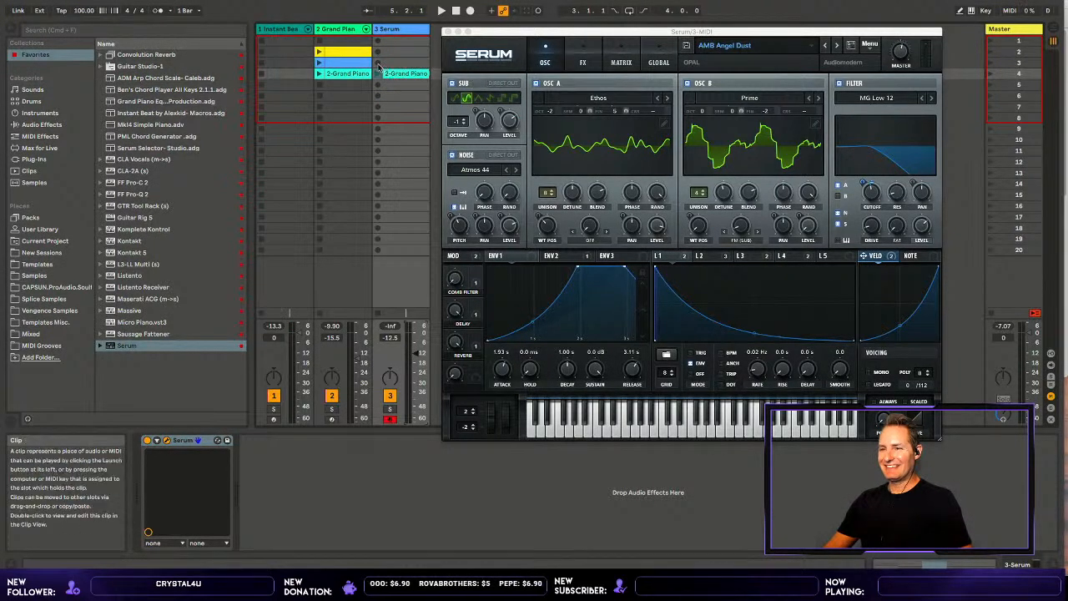
- Launch the Serum track's clip and turn on the perc section of Instant Haus on the Instant Beat track
click(378, 73)
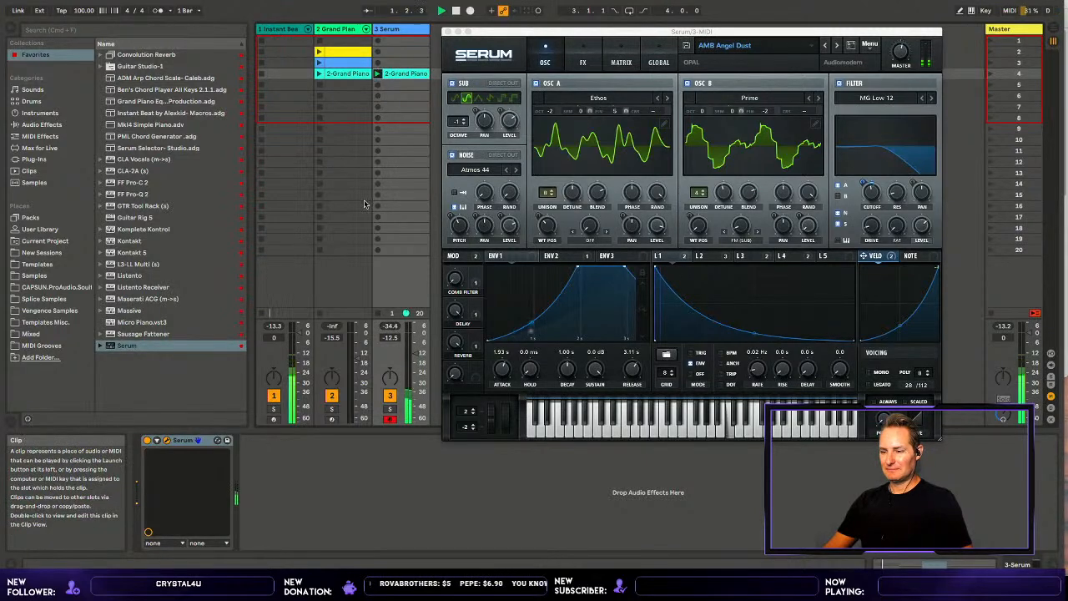
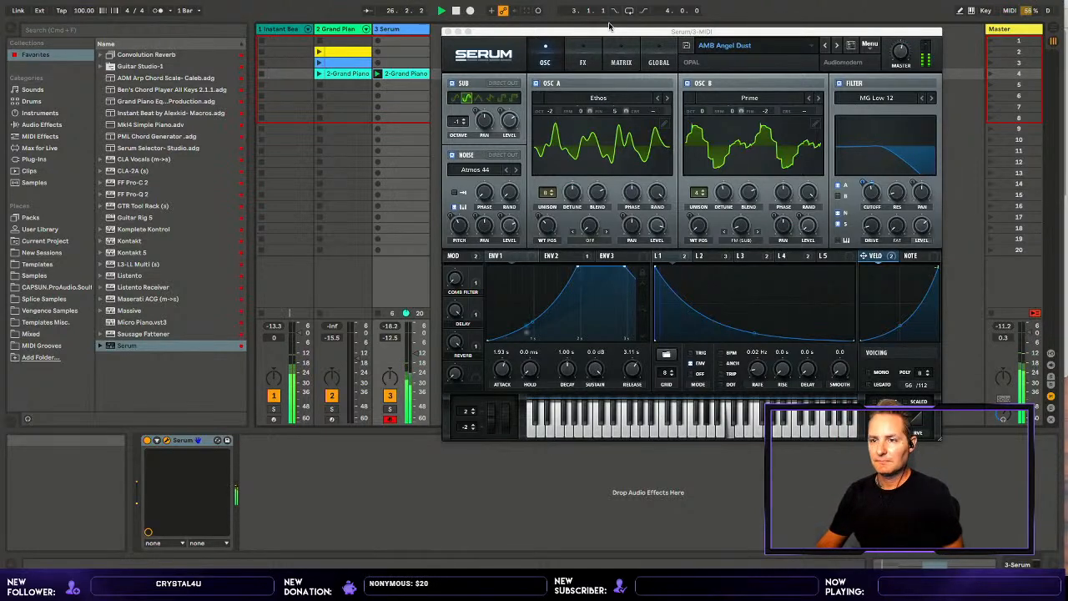
click(288, 29)
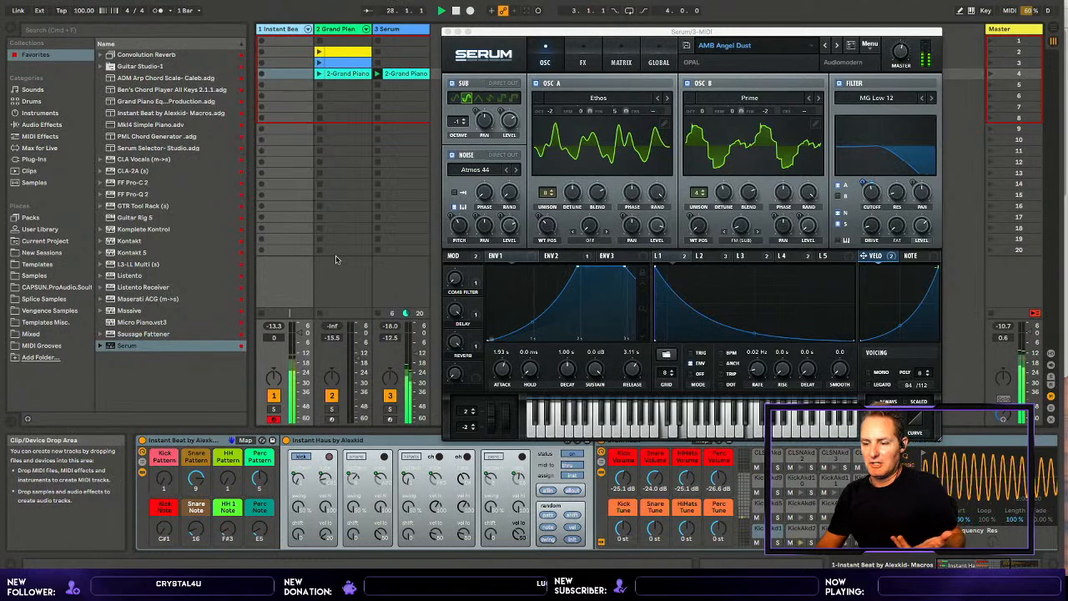
click(492, 455)
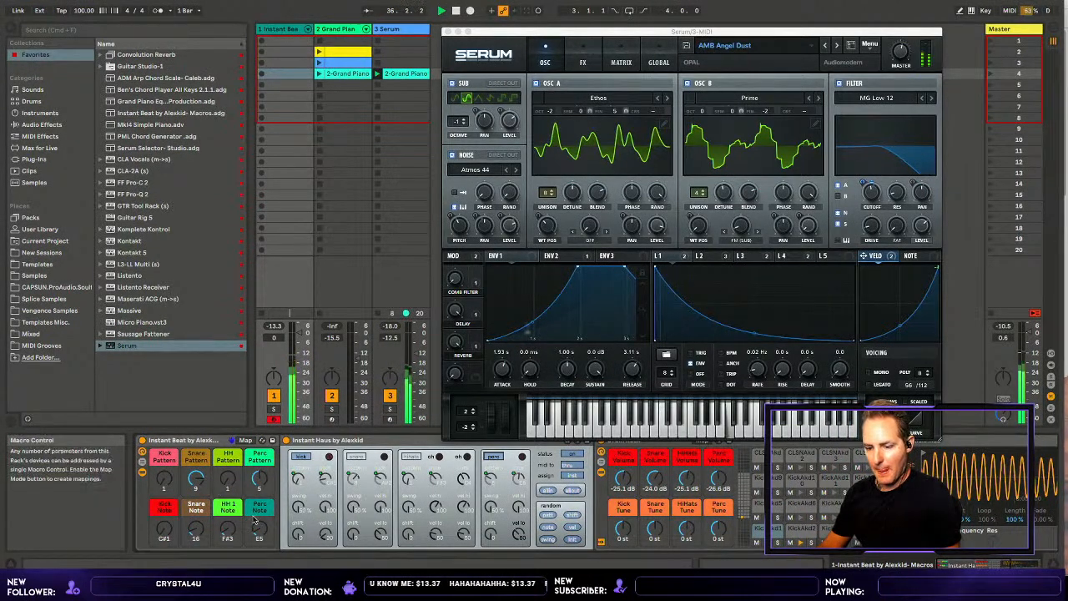
- Try G#5 and G5 for the Perc Note macro of Instant Beat and return it to E5
scroll(257, 522, up, 4)
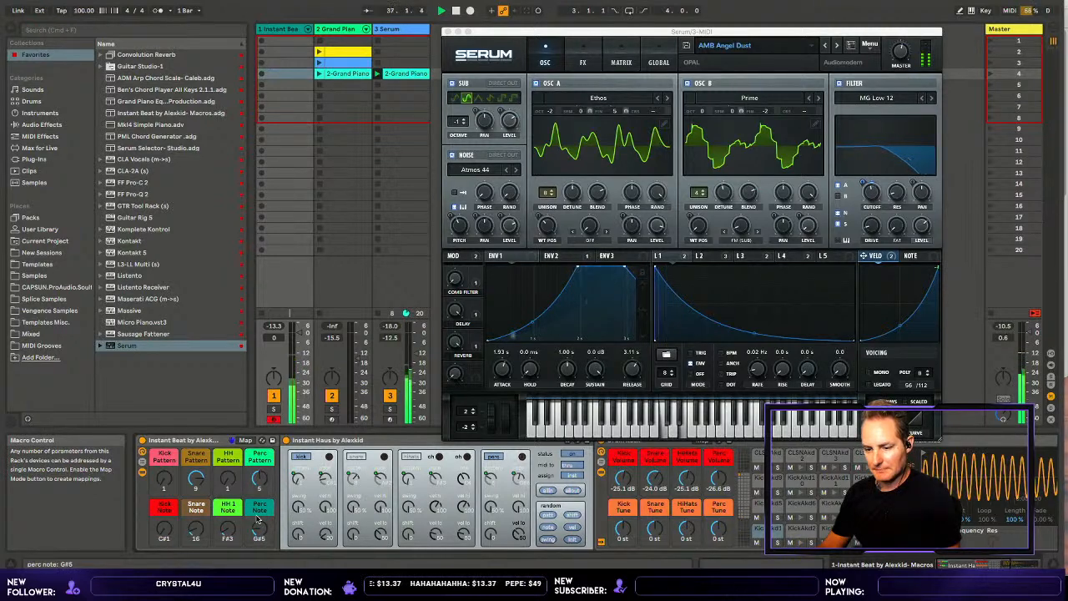
scroll(257, 521, down, 2)
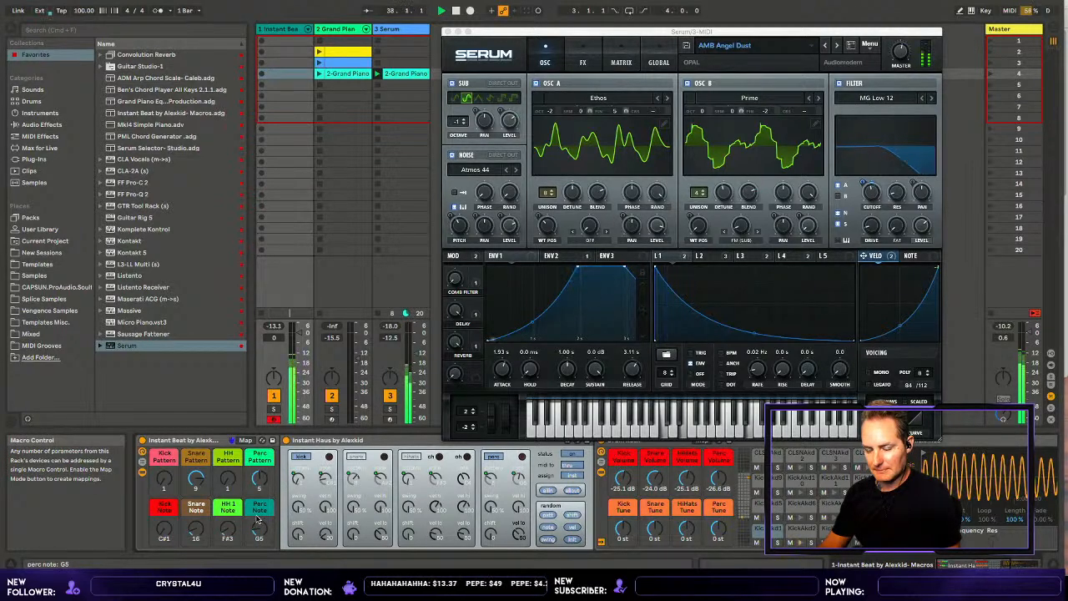
scroll(257, 521, down, 1)
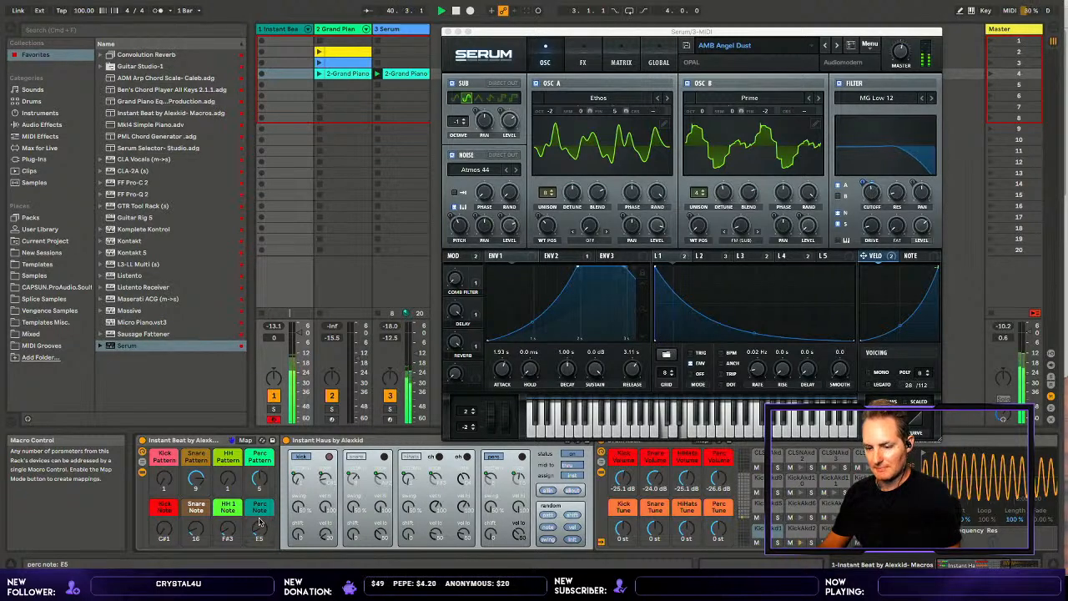
scroll(259, 522, down, 1)
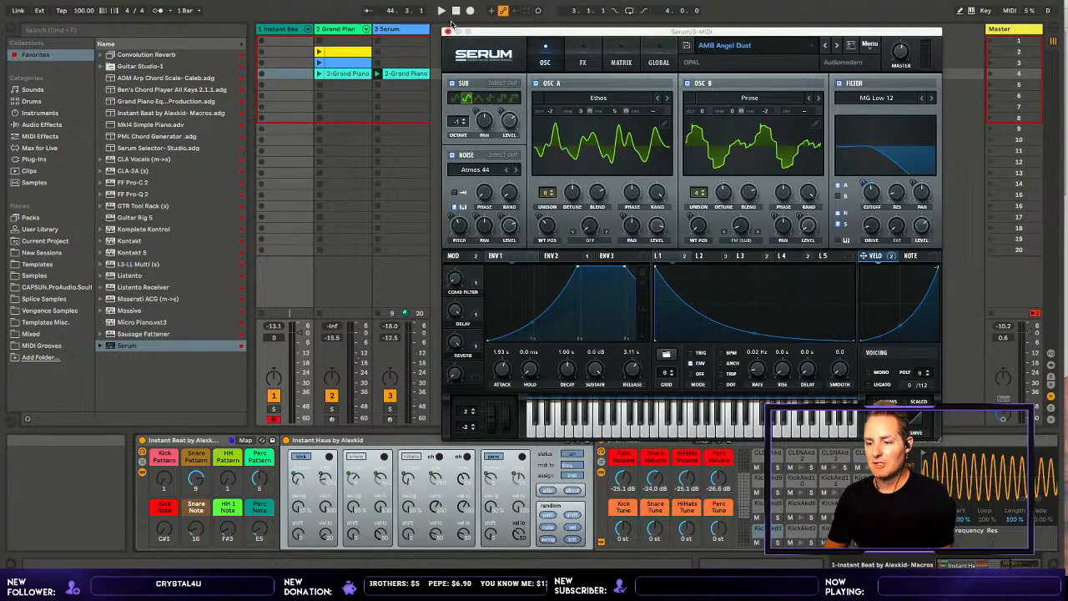
- Close the Serum plug-in window and select the Grand Piano track's clip in scene 4
click(448, 30)
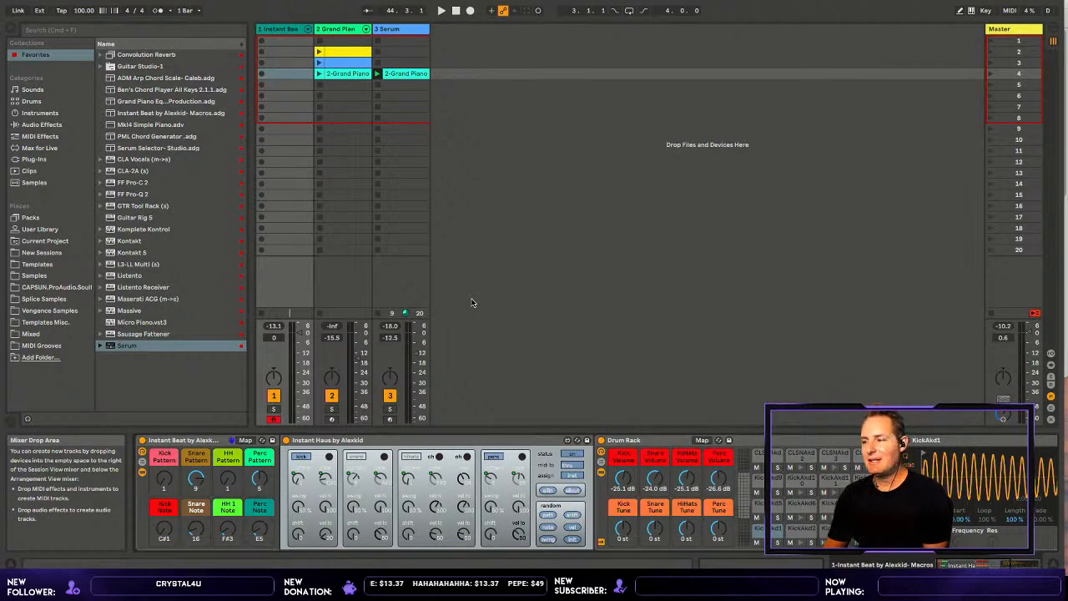
click(350, 53)
key(Down)
key(Down)
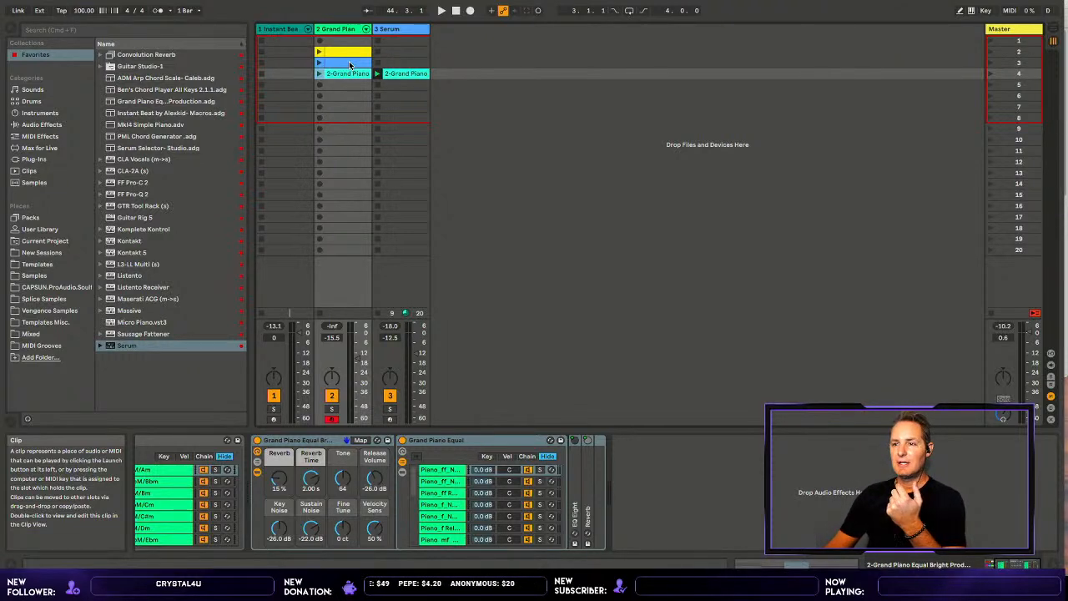
- Review the notes of the Grand Piano track's clips in scenes 2, 3 and 4, and return to the track's devices
double_click(350, 51)
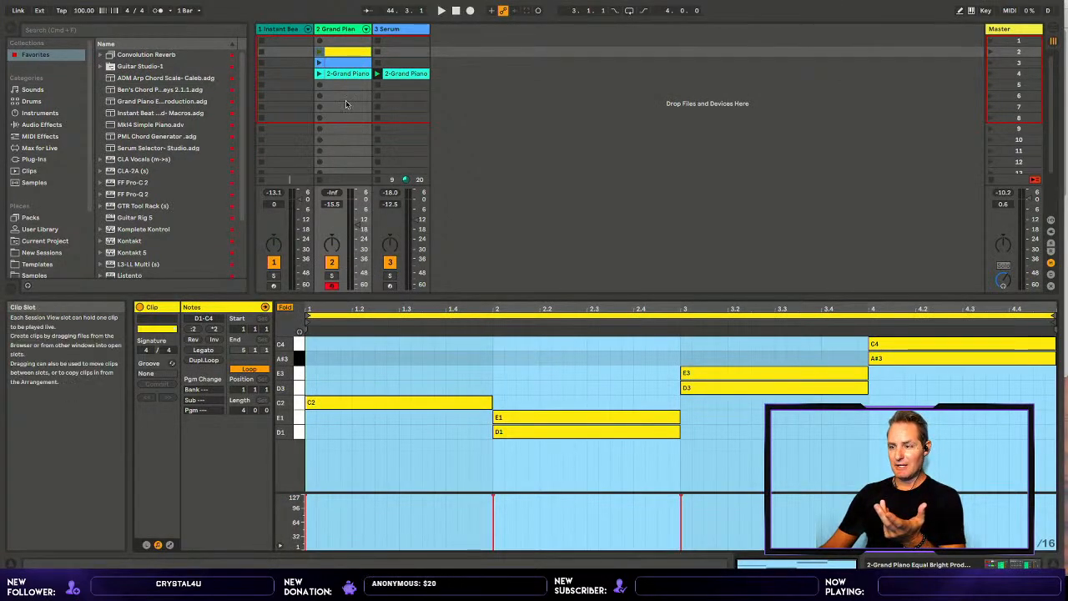
click(352, 63)
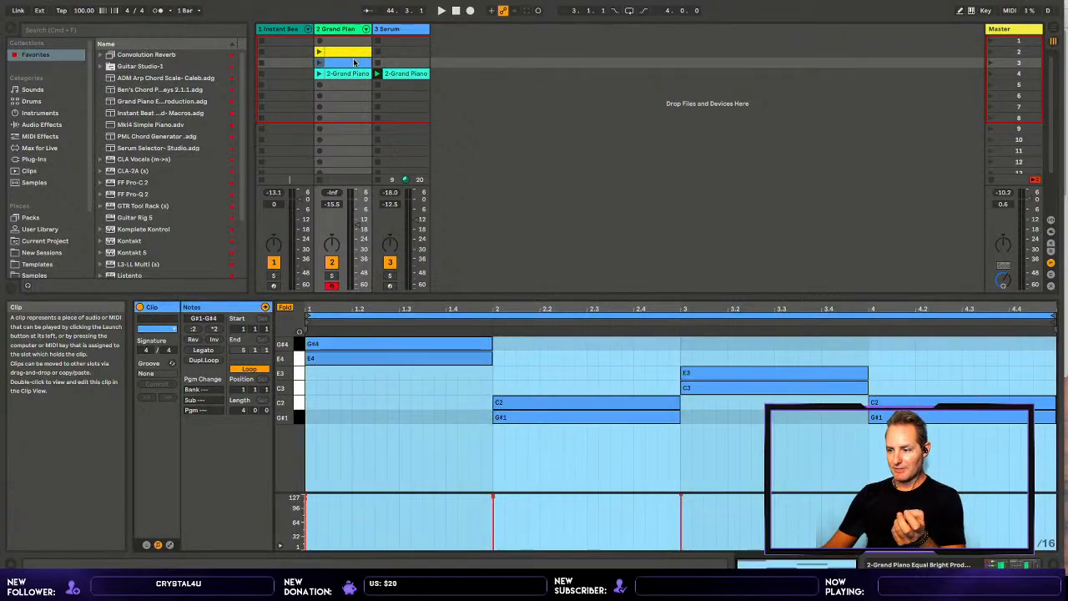
key(Down)
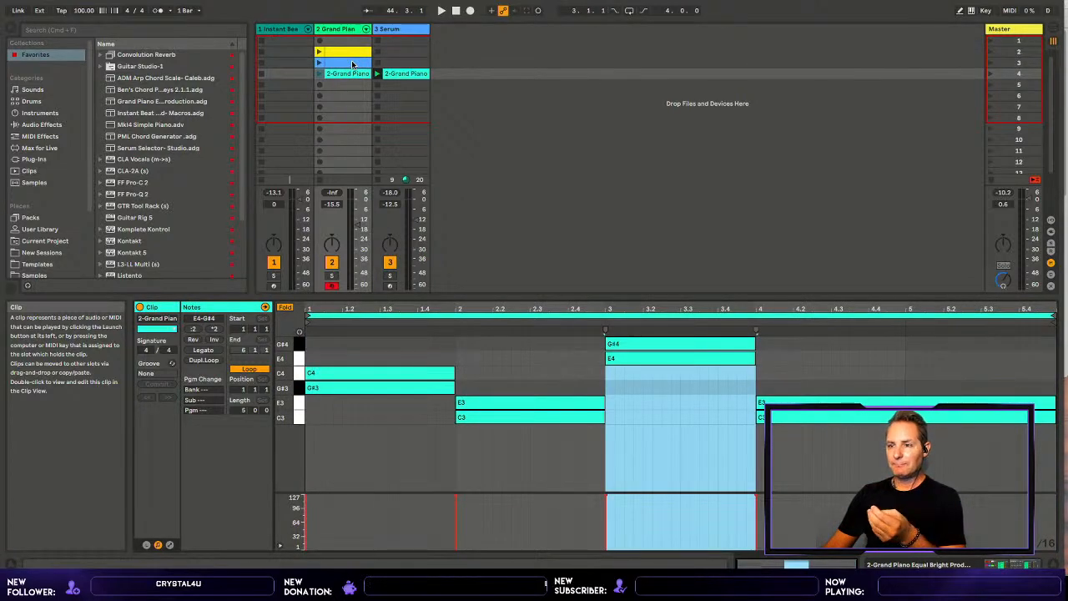
click(347, 52)
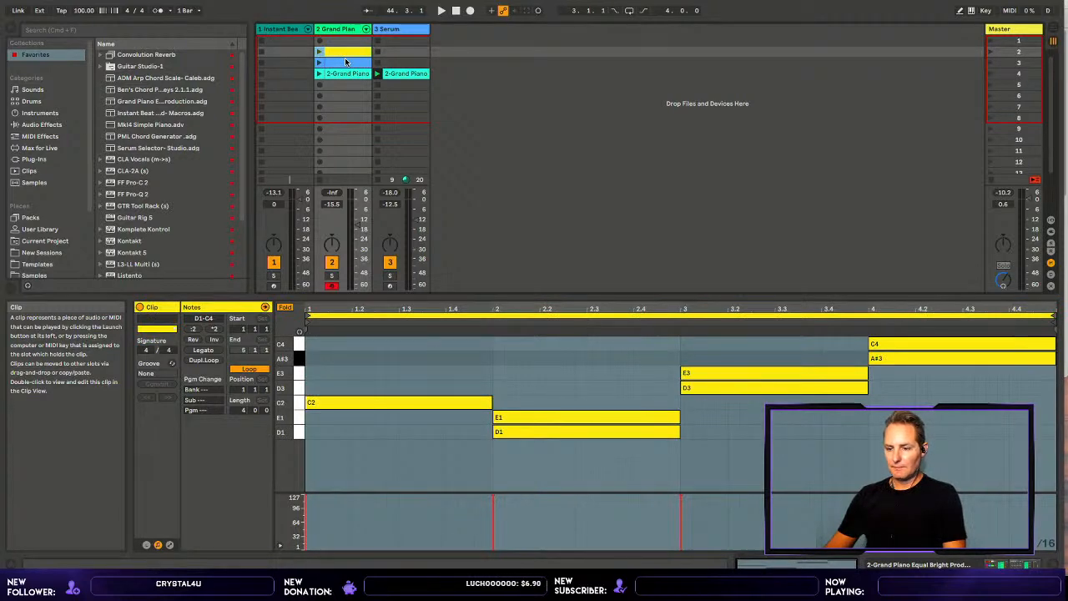
key(shift+Tab)
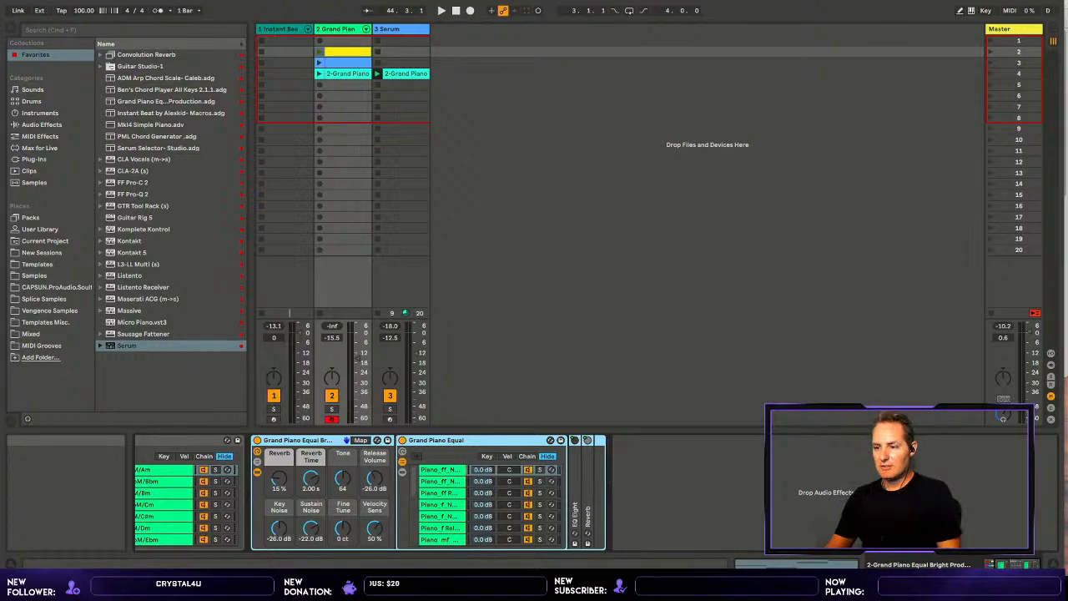
- Switch to the browser, watch part of the Sunday Funday EFT Hang highlight on Twitch, pause it and return to Ableton Live
key(super+Tab)
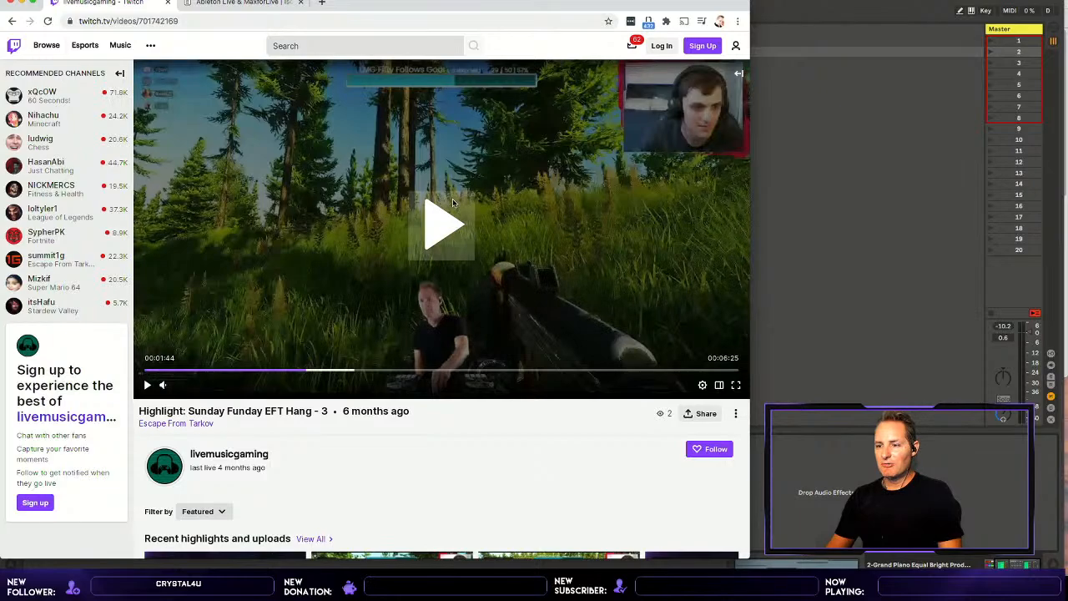
click(450, 215)
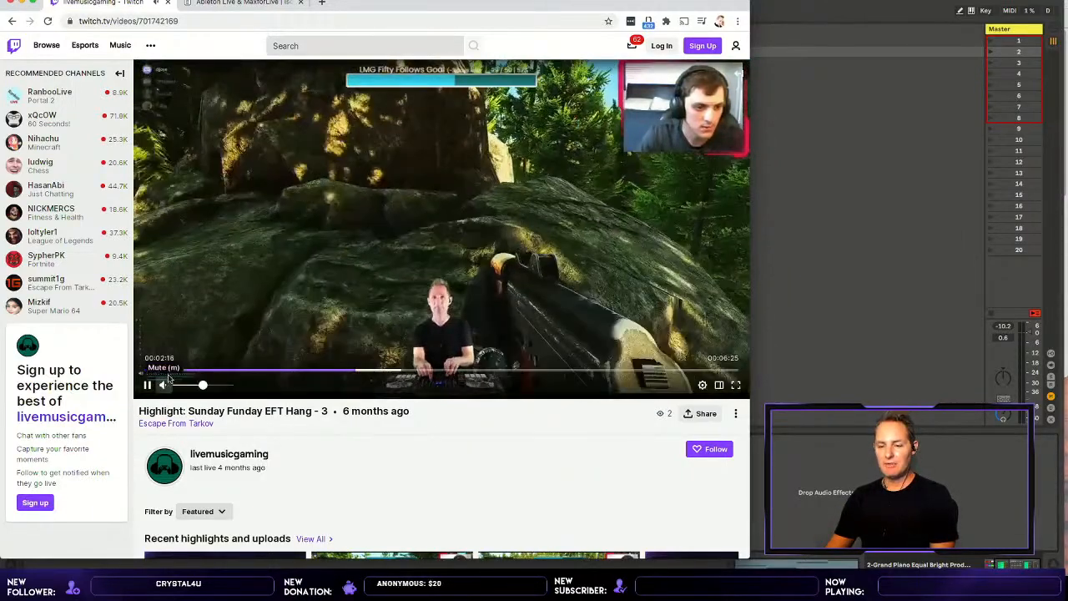
click(149, 382)
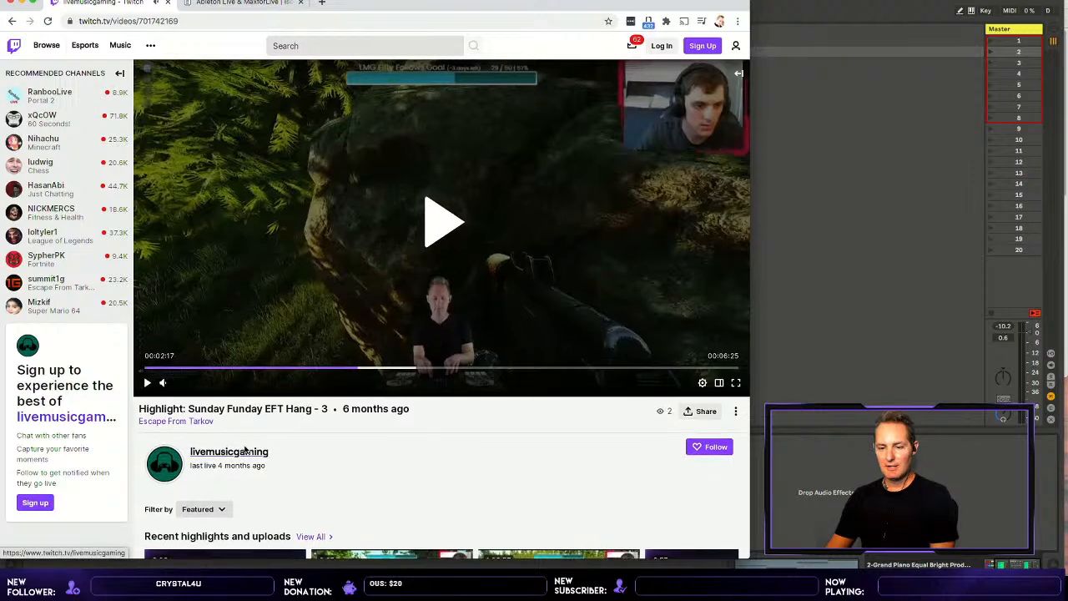
scroll(237, 439, down, 2)
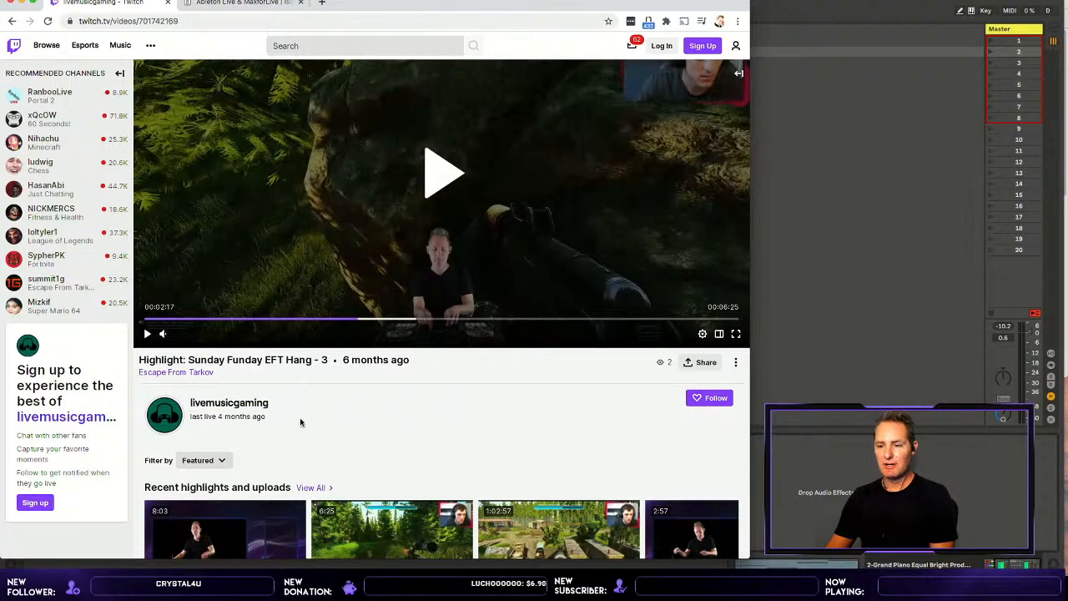
scroll(301, 423, up, 1)
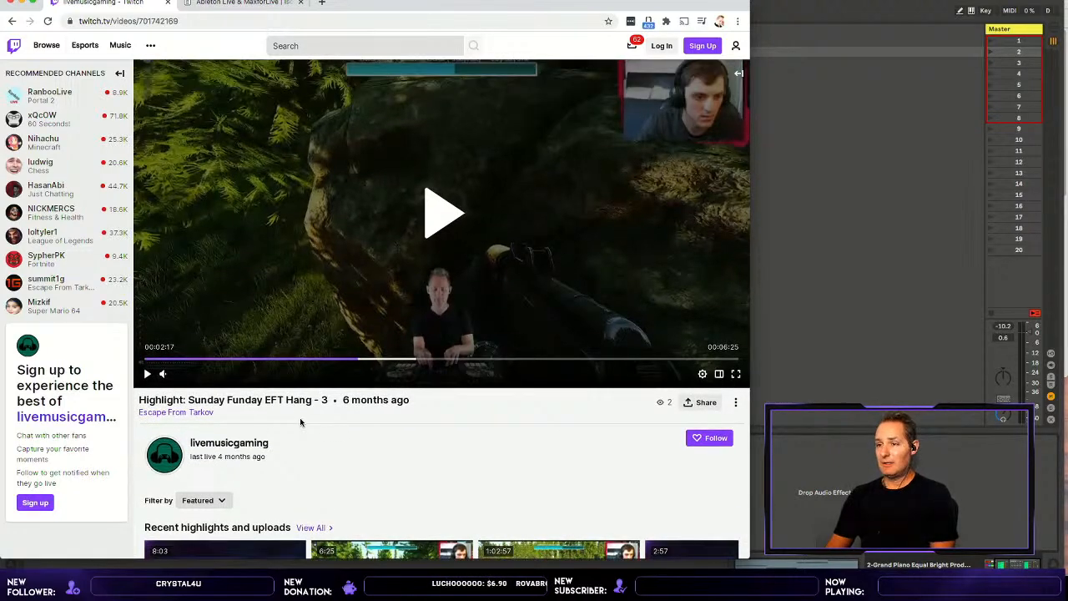
click(866, 219)
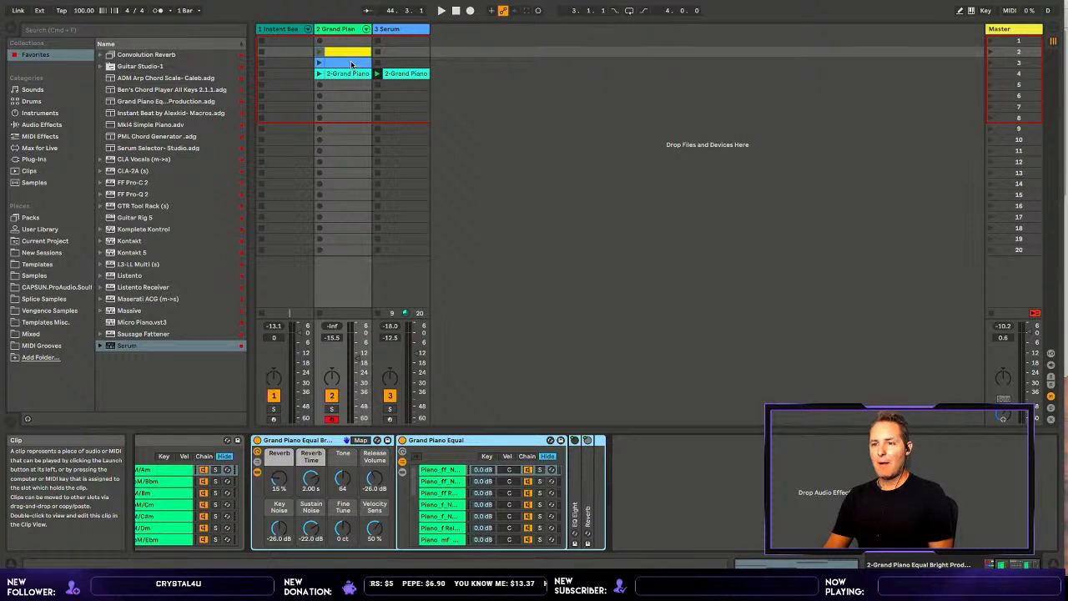
- Copy the Grand Piano clips from scenes 2 and 3 to the same scenes on the Serum track and launch the scene 2 copy
click(404, 67)
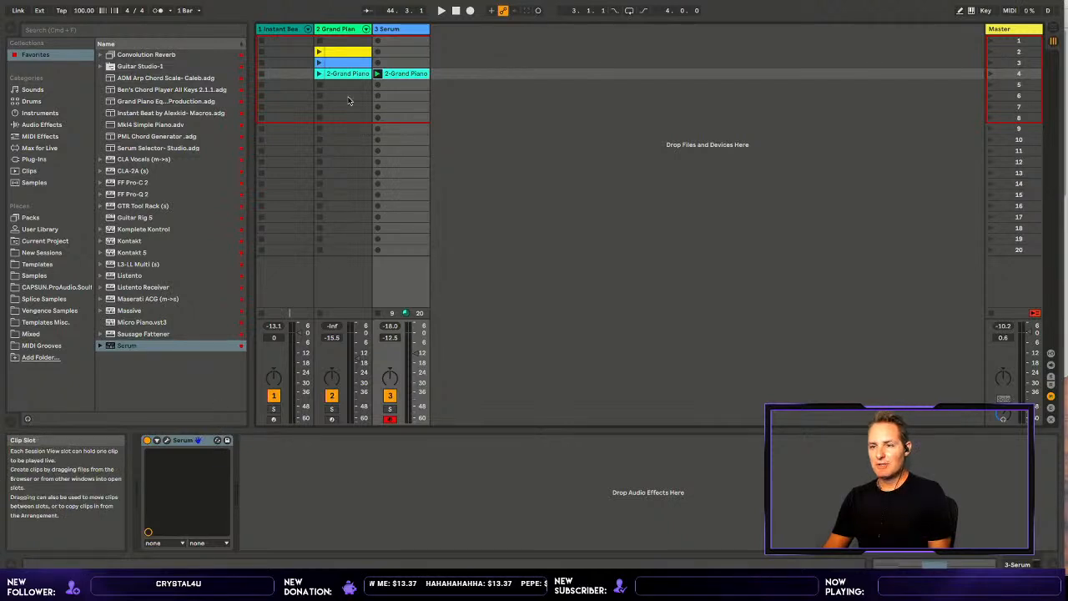
drag(352, 60, 384, 45)
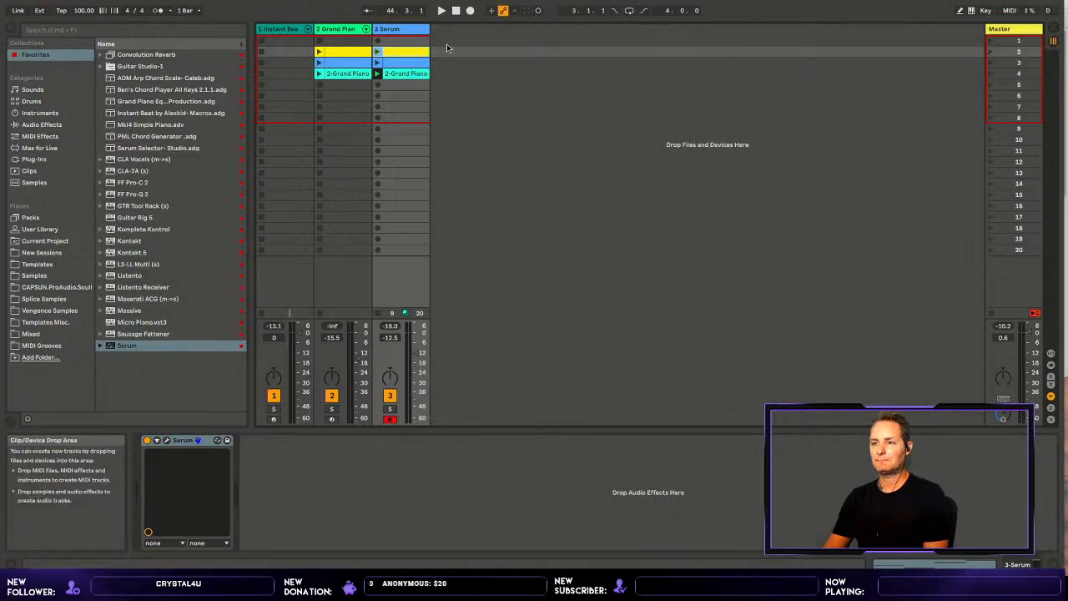
click(378, 52)
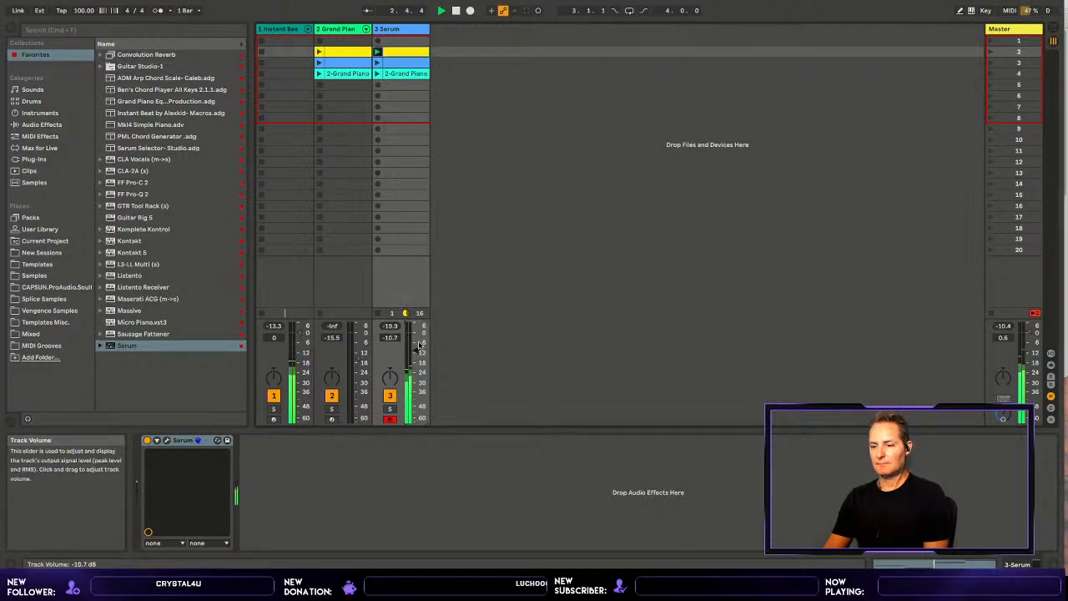
- Set the Serum track's volume to -9.6 dB and open the Serum plug-in window
drag(419, 346, 420, 343)
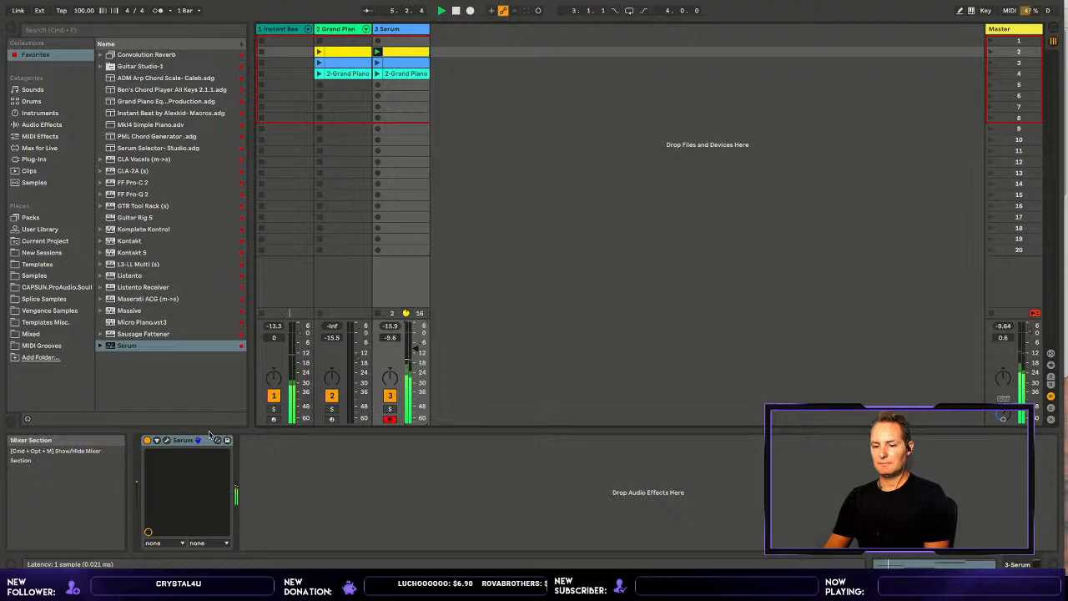
click(166, 439)
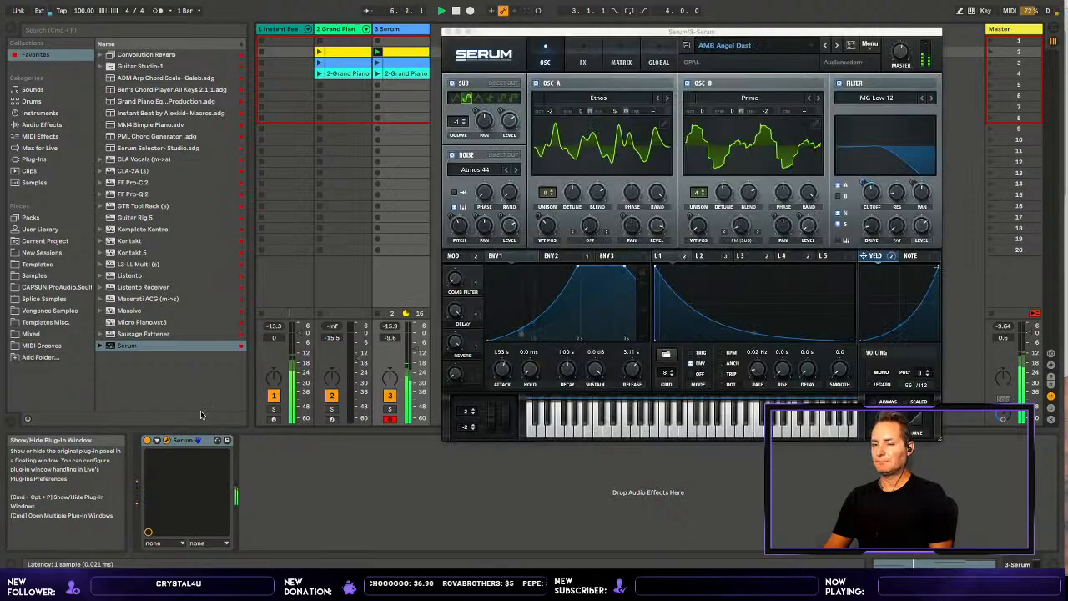
drag(633, 25, 656, 37)
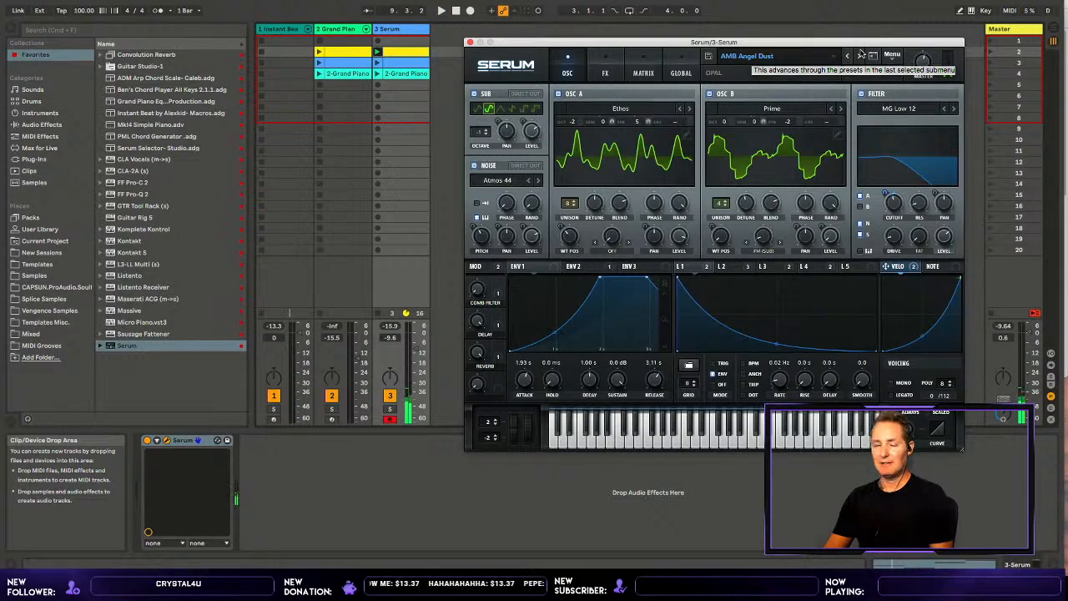
- Try the AMB Carelessness and AMB Cavern presets in Serum, adjusting the track volume to -6.0 dB and -6.4 dB
click(860, 54)
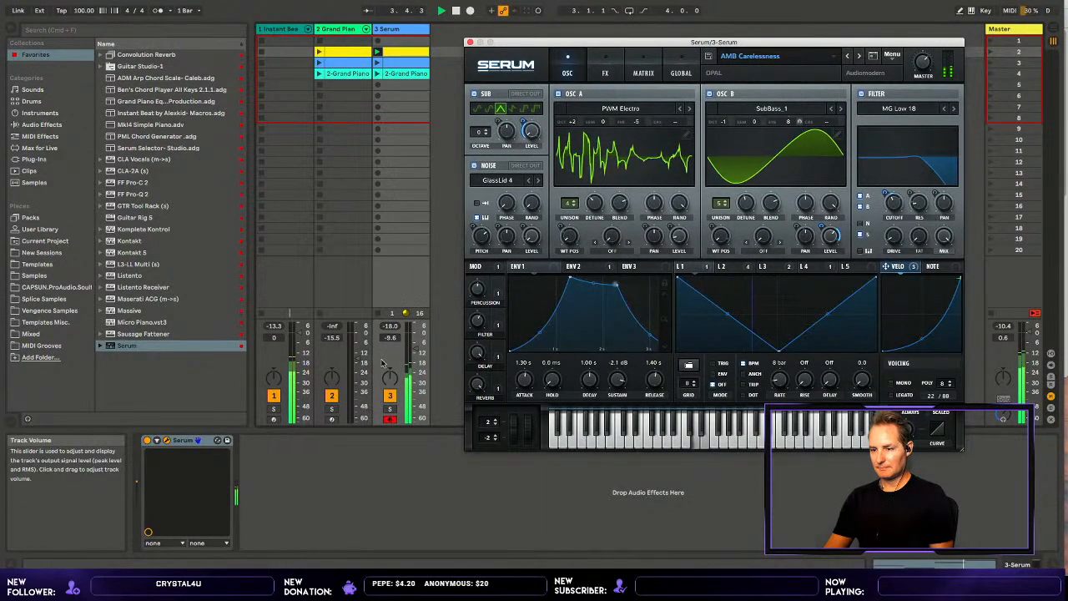
drag(417, 343, 420, 335)
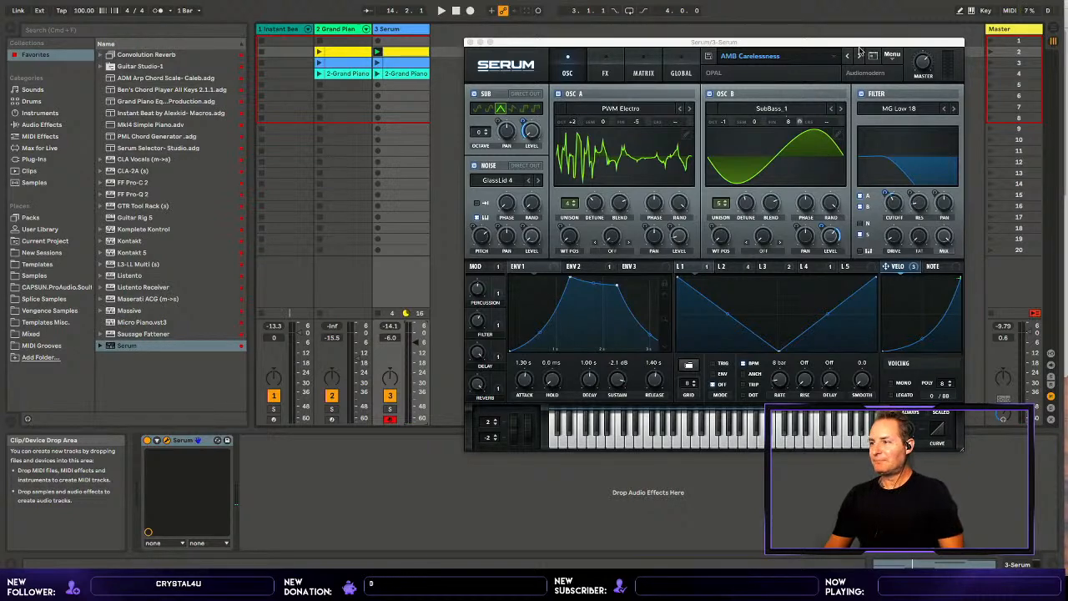
click(860, 53)
click(860, 53)
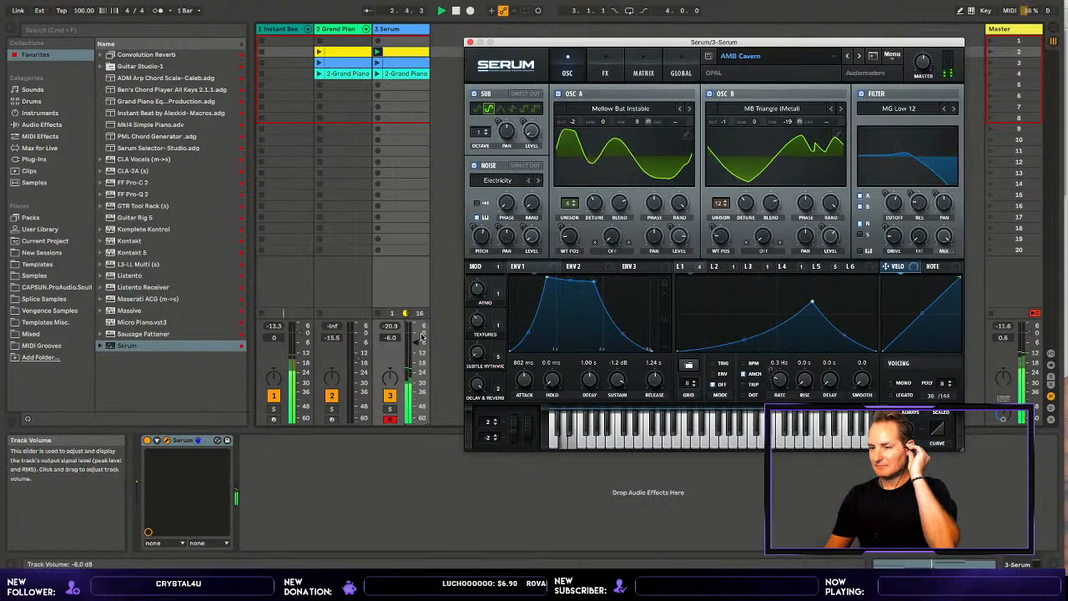
drag(422, 334, 423, 336)
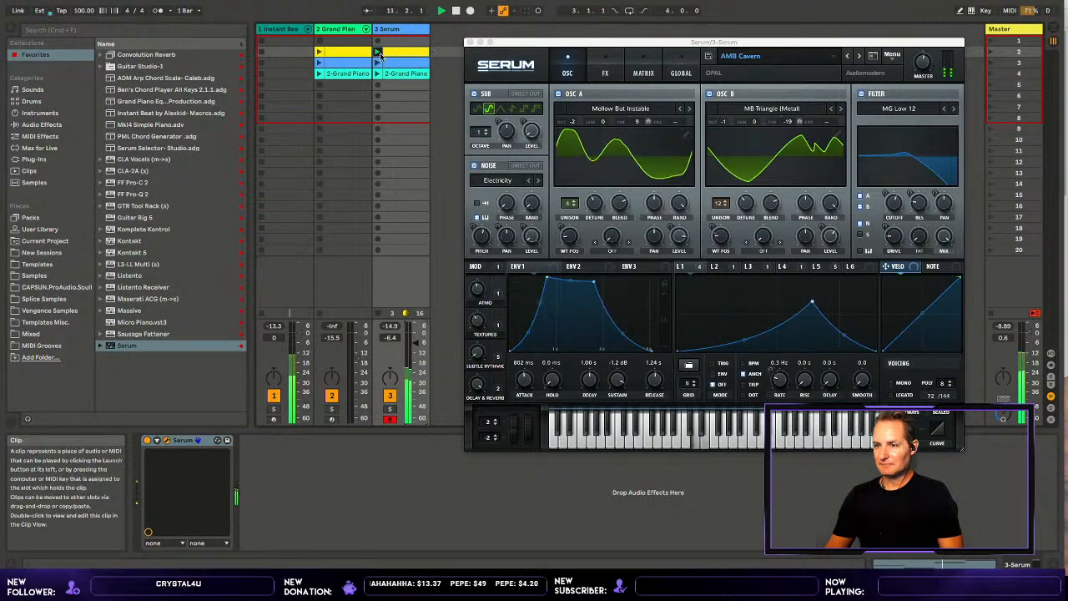
- Set the Kick Note macro on the Instant Beat track to D1
click(284, 25)
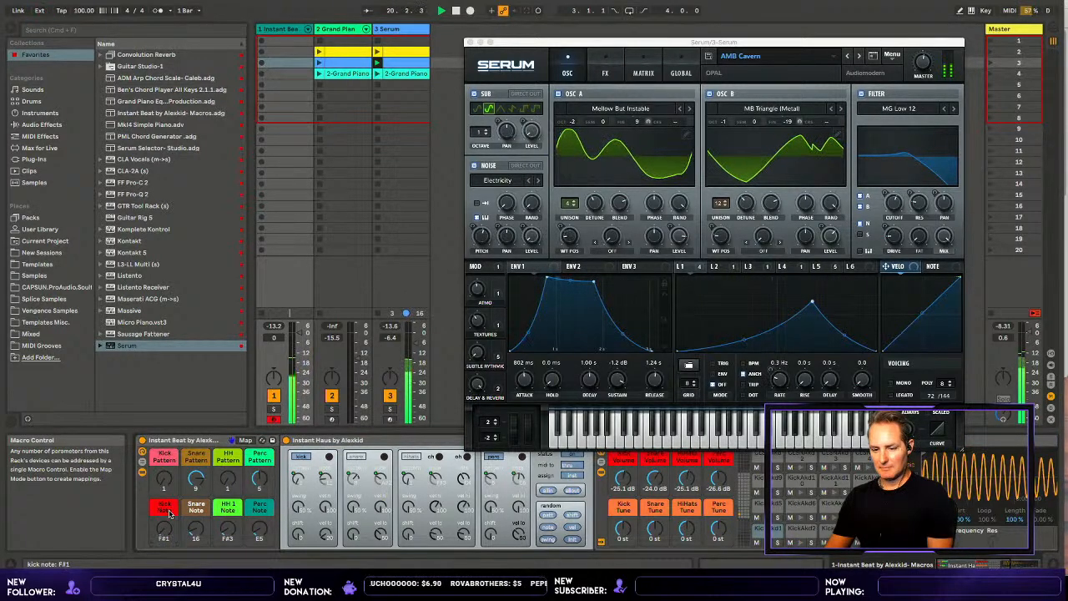
scroll(168, 514, up, 1)
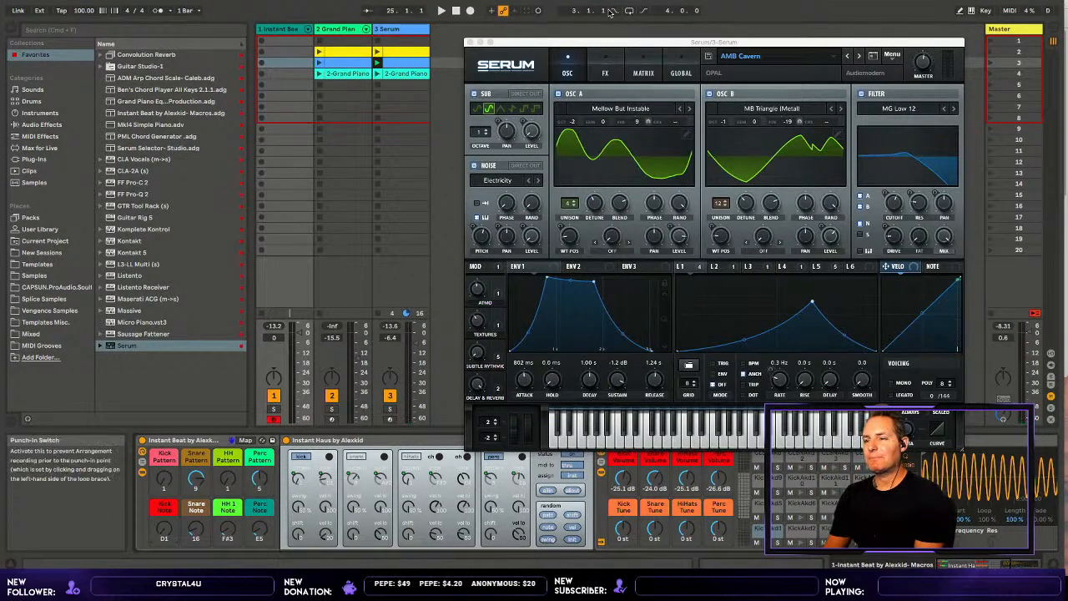
- Step Serum back through its presets to AMB Angel Dust
drag(609, 38, 593, 18)
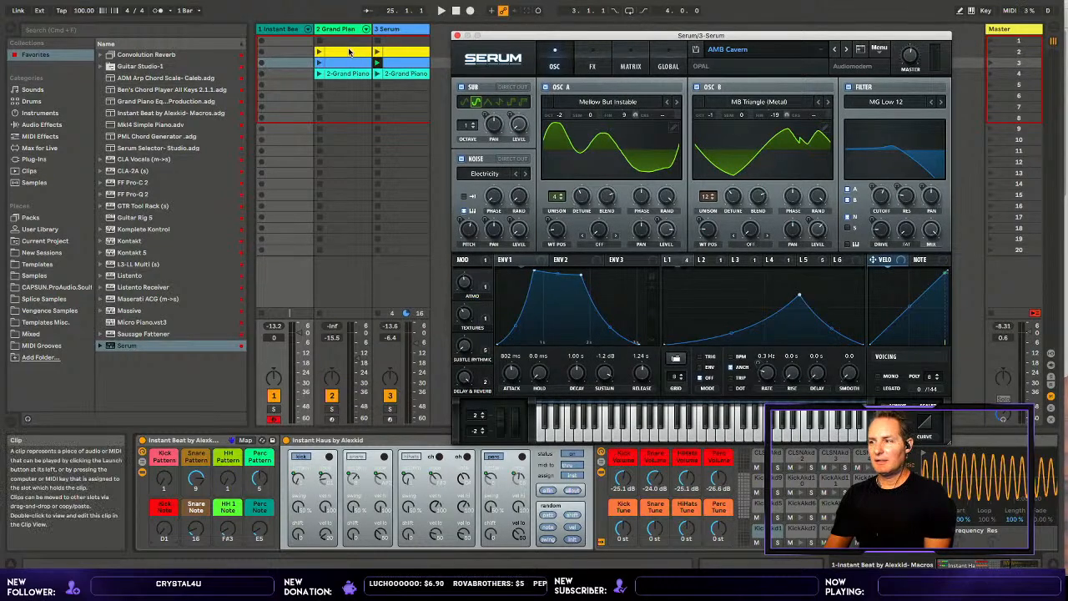
click(835, 46)
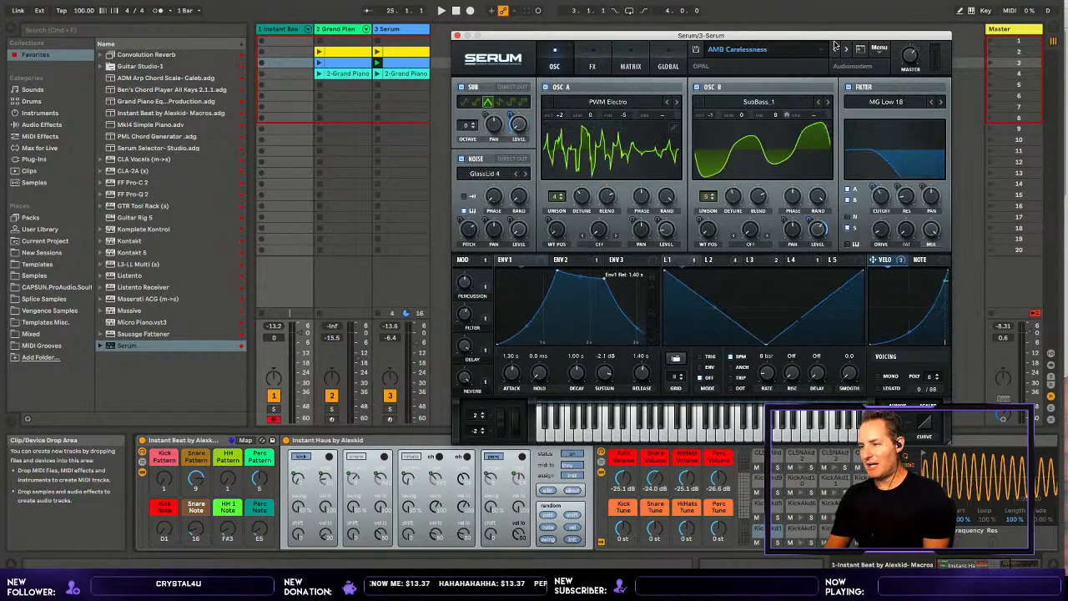
click(835, 46)
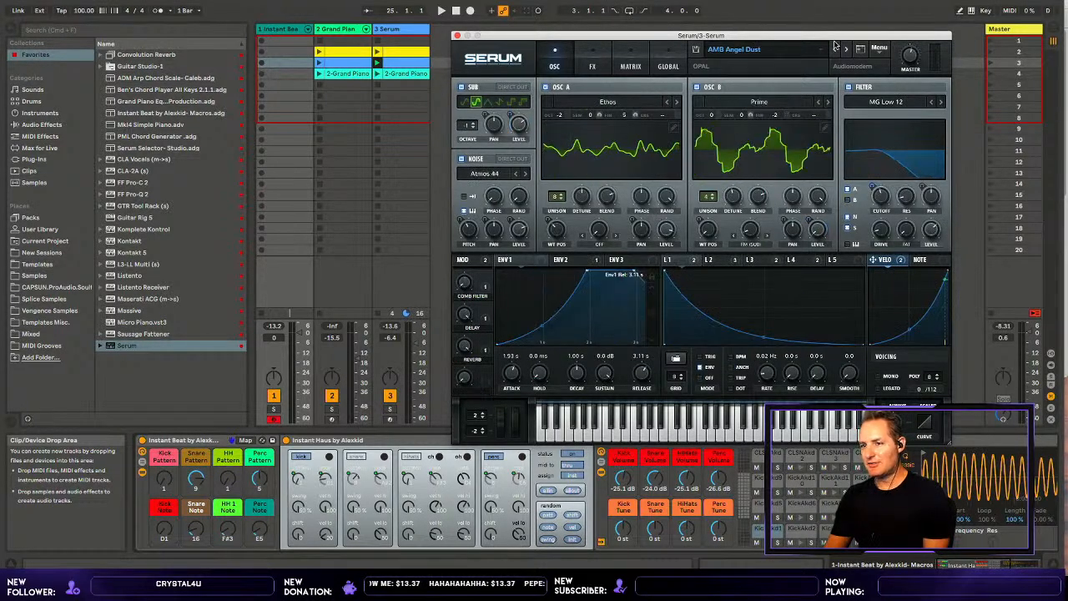
- With the Serum track's scene 2 clip playing, lower the track volume to -10.4 dB and close the plug-in window
click(380, 45)
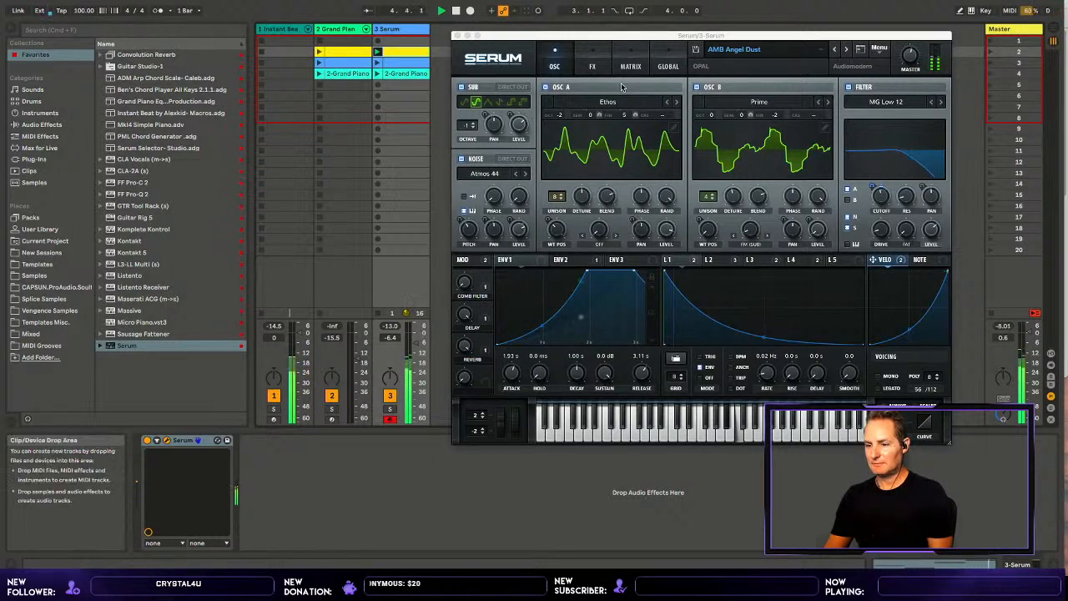
drag(418, 337, 421, 343)
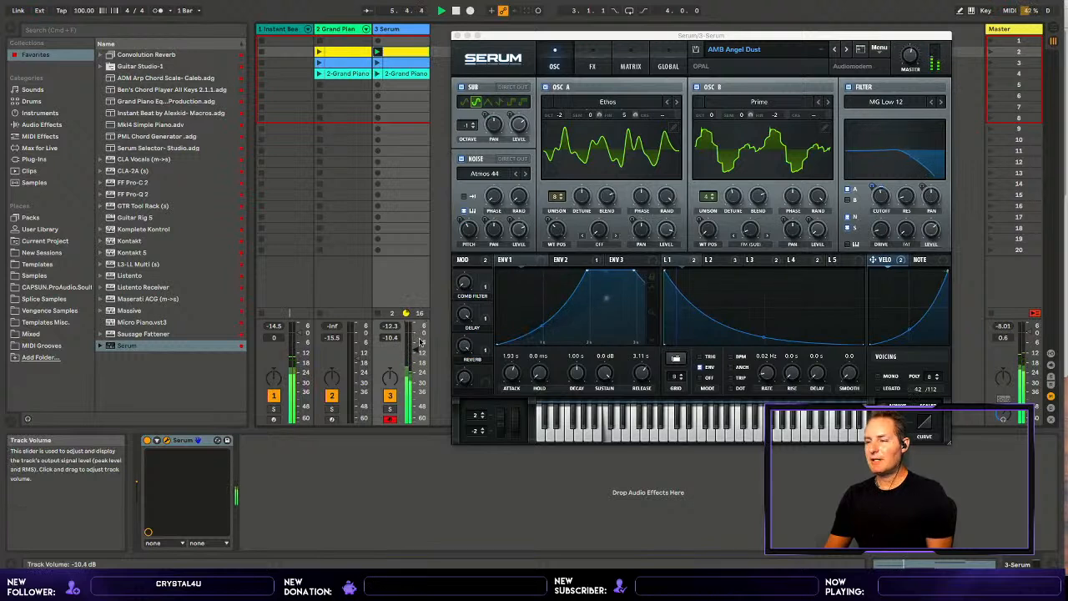
click(457, 32)
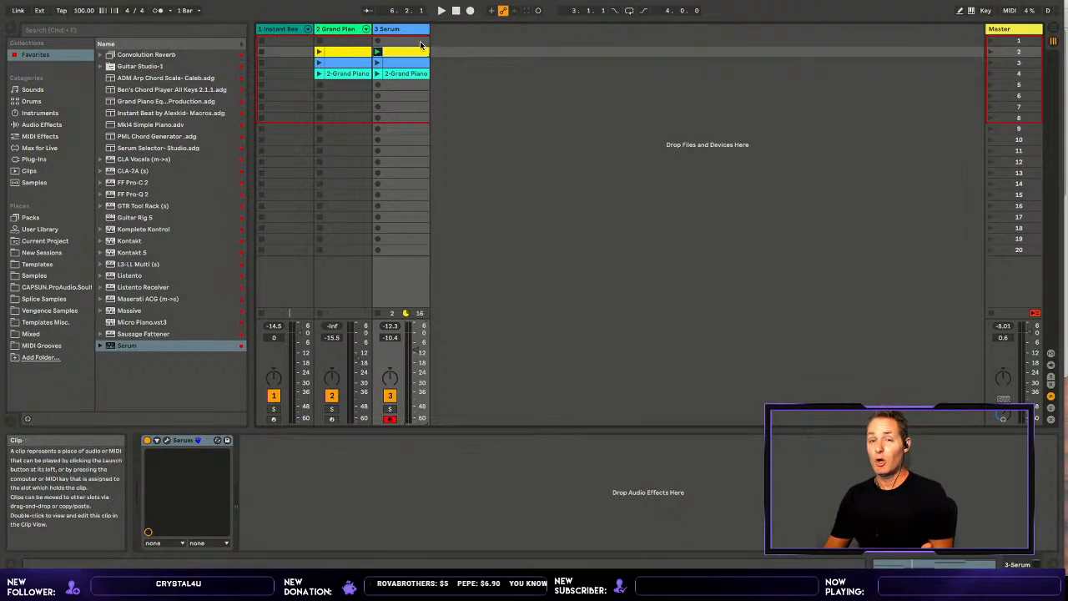
- Open the Serum track's scene 2 clip, hide its velocity lane and reduce the height of the note editor
click(421, 45)
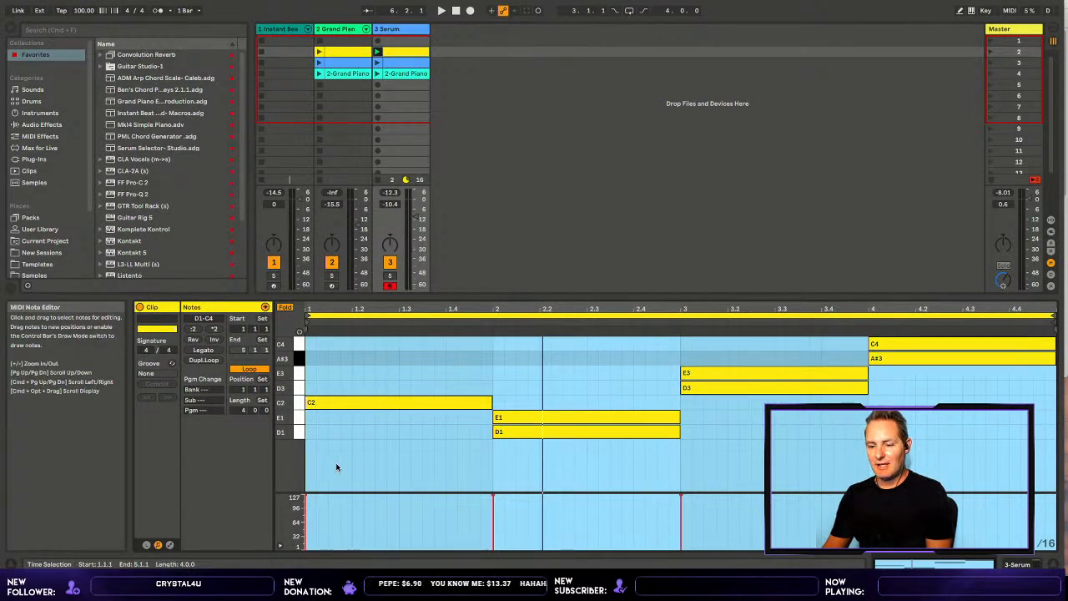
double_click(282, 541)
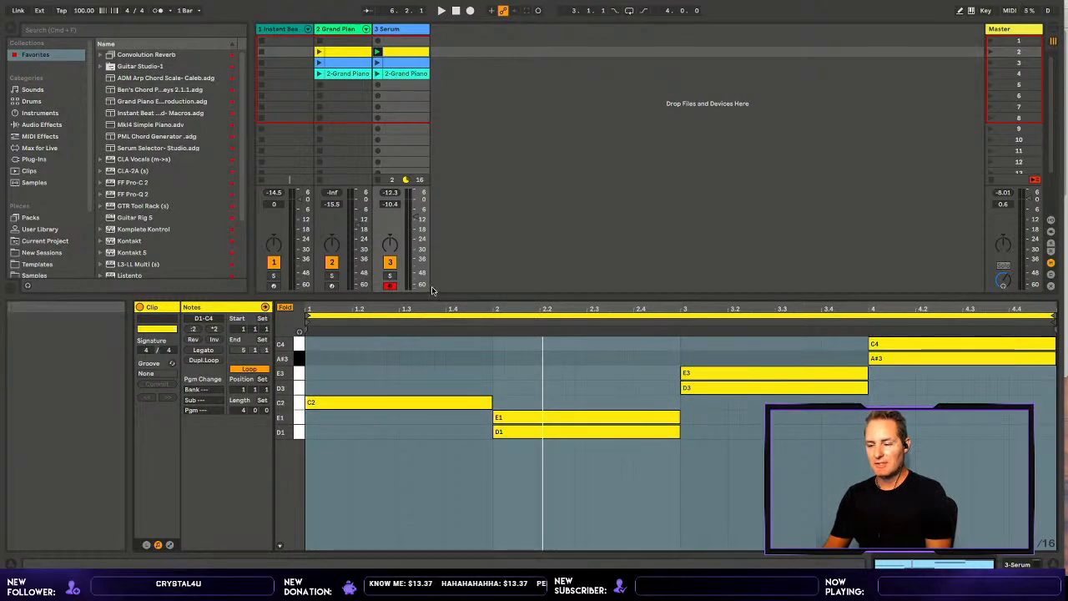
drag(433, 289, 415, 355)
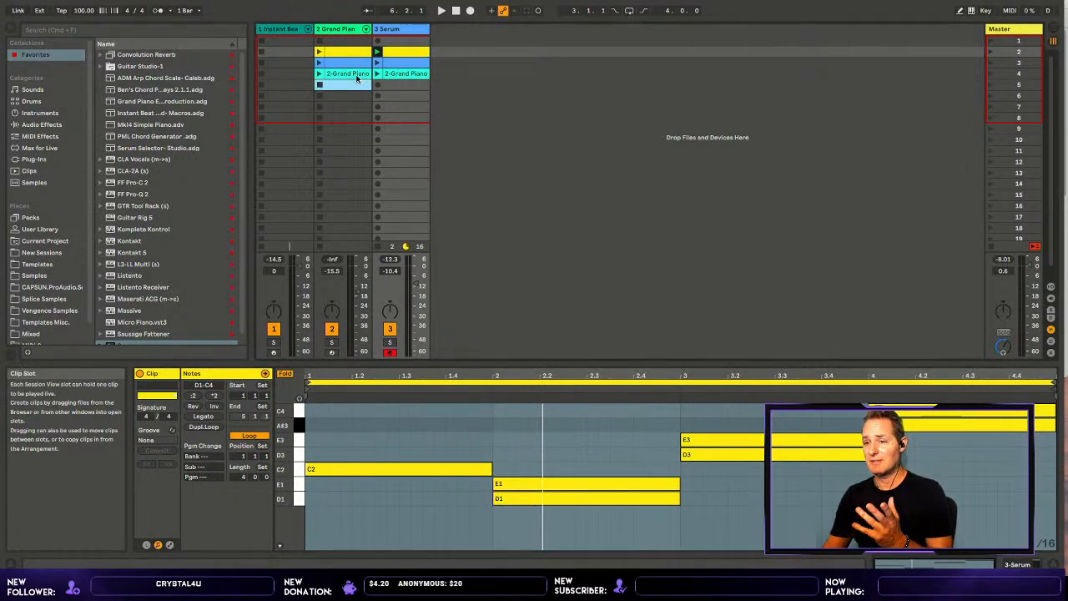
- Select the Instant Beat track and show its devices
key(Delete)
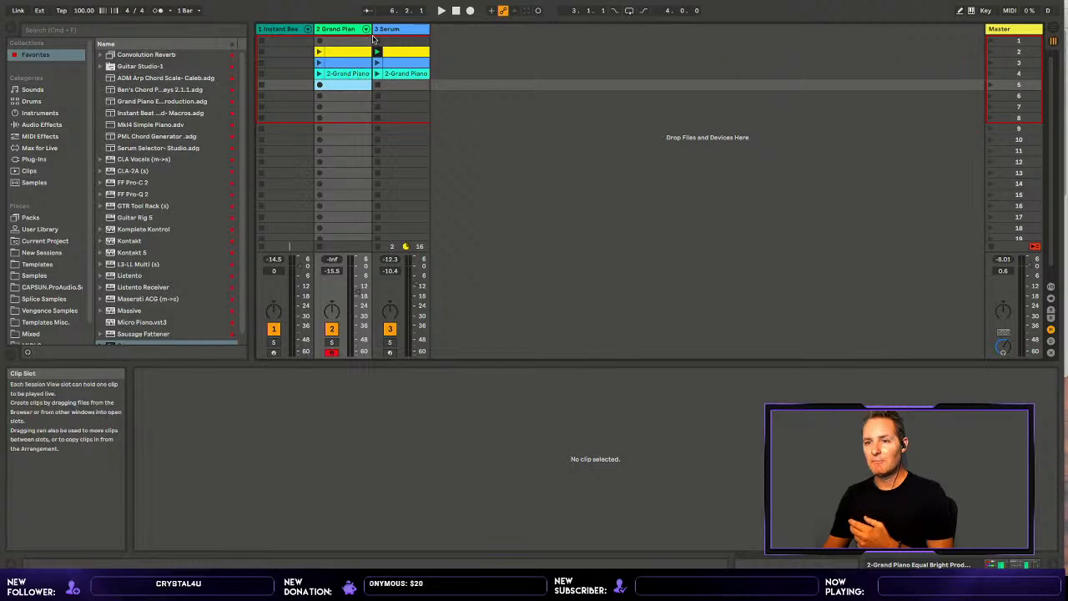
click(290, 27)
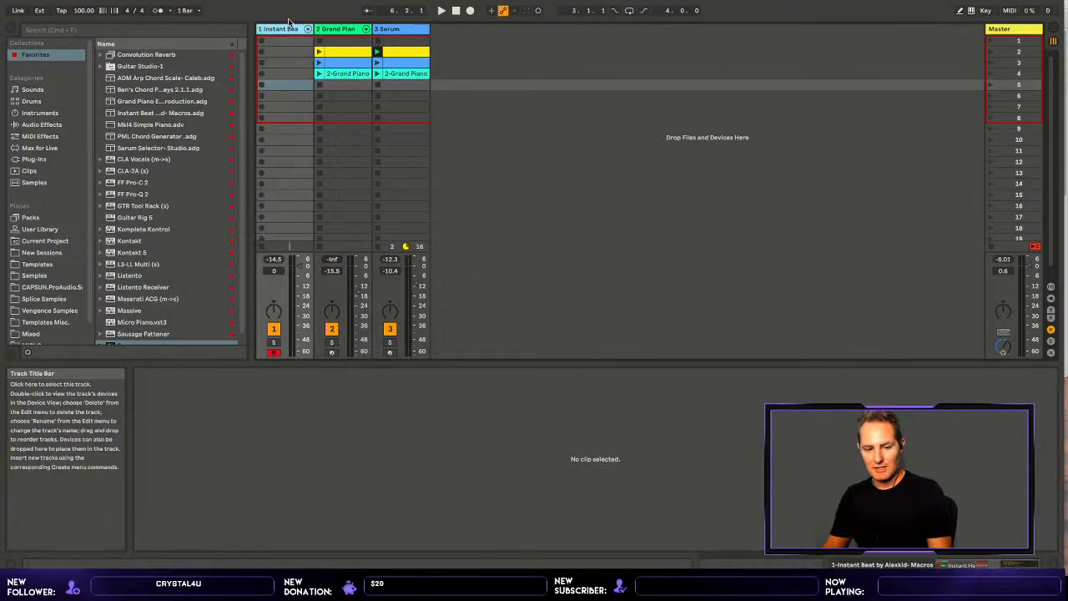
key(shift+Tab)
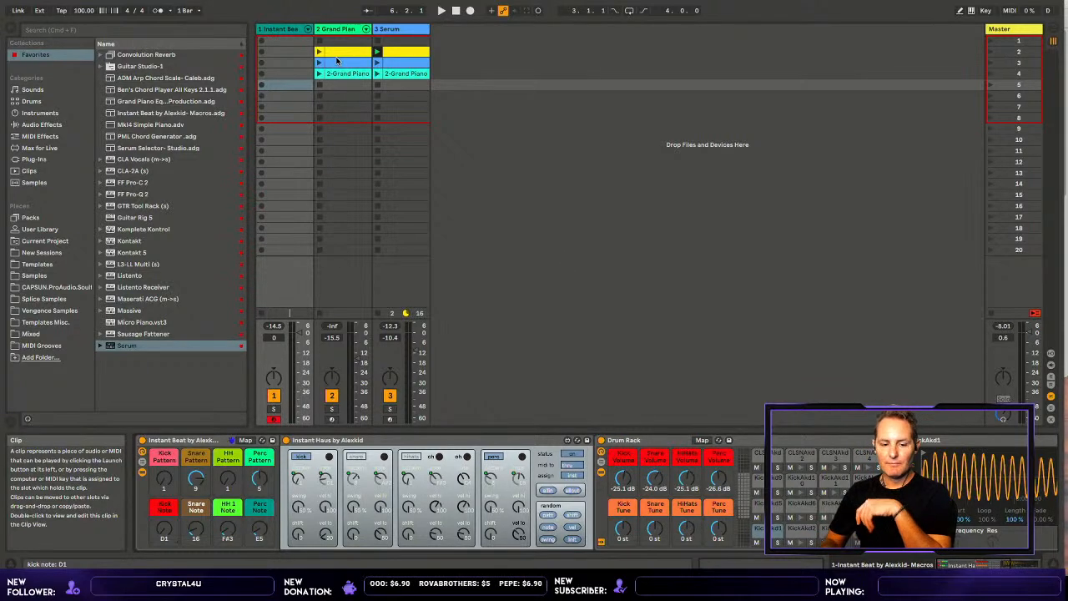
- Add an empty Drum Rack on a new MIDI track and place that track between Instant Beat and Grand Piano
click(37, 120)
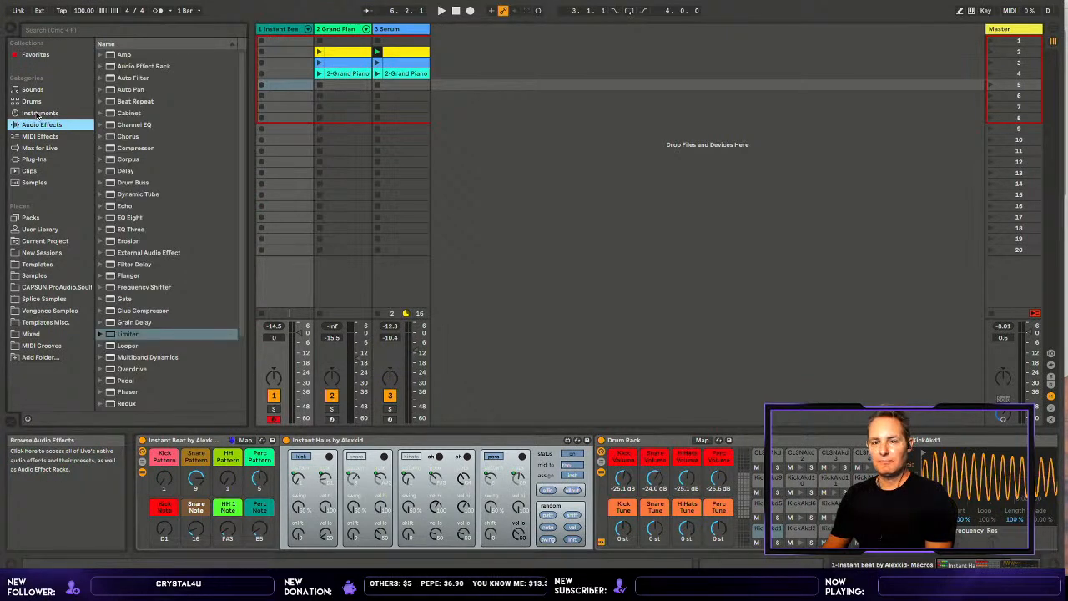
click(33, 101)
click(37, 113)
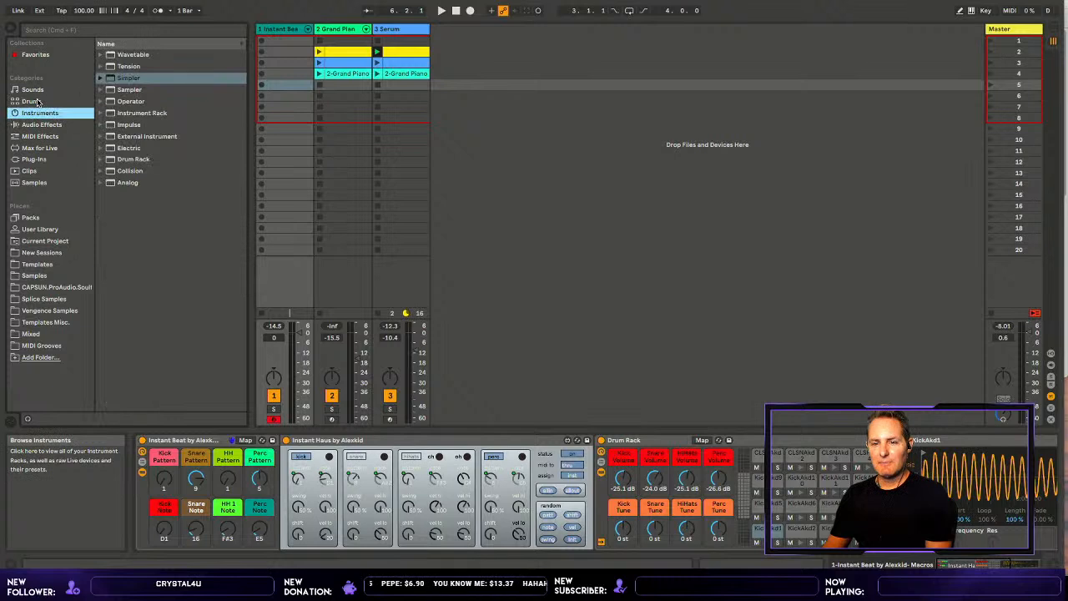
click(128, 158)
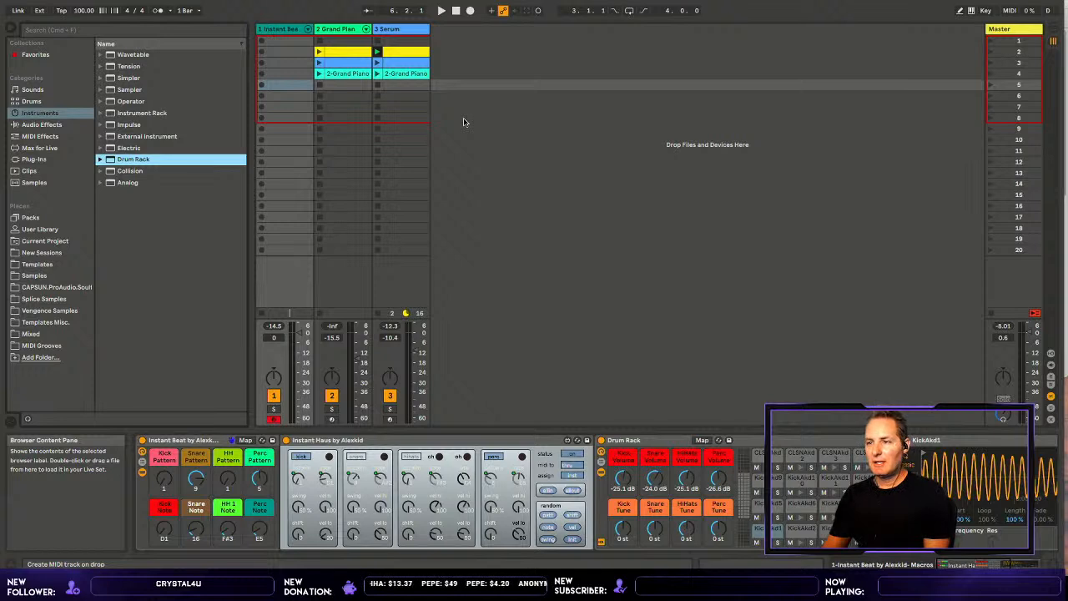
drag(464, 122, 464, 122)
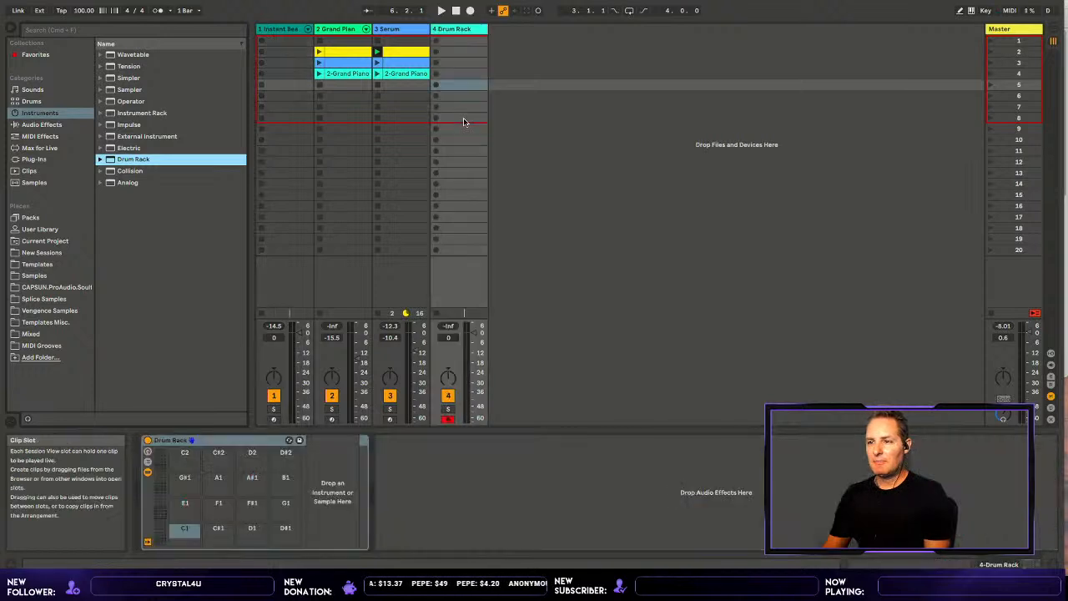
click(465, 29)
drag(457, 21, 538, 59)
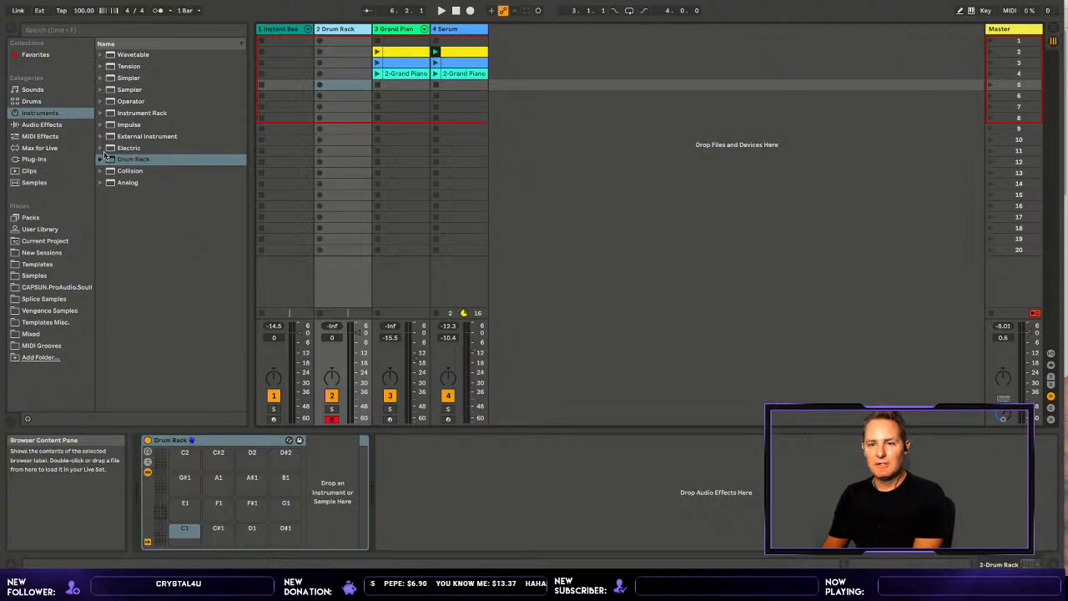
- Search the Samples place for "timp" and expand Samples, Drums and Mallet Drum in the results
key(super+f)
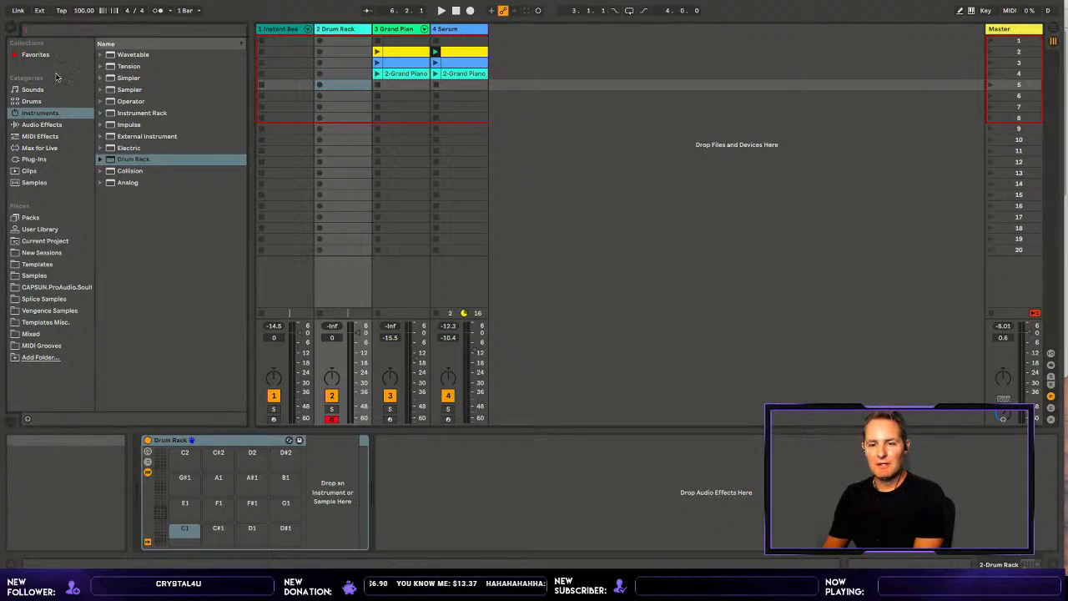
click(33, 275)
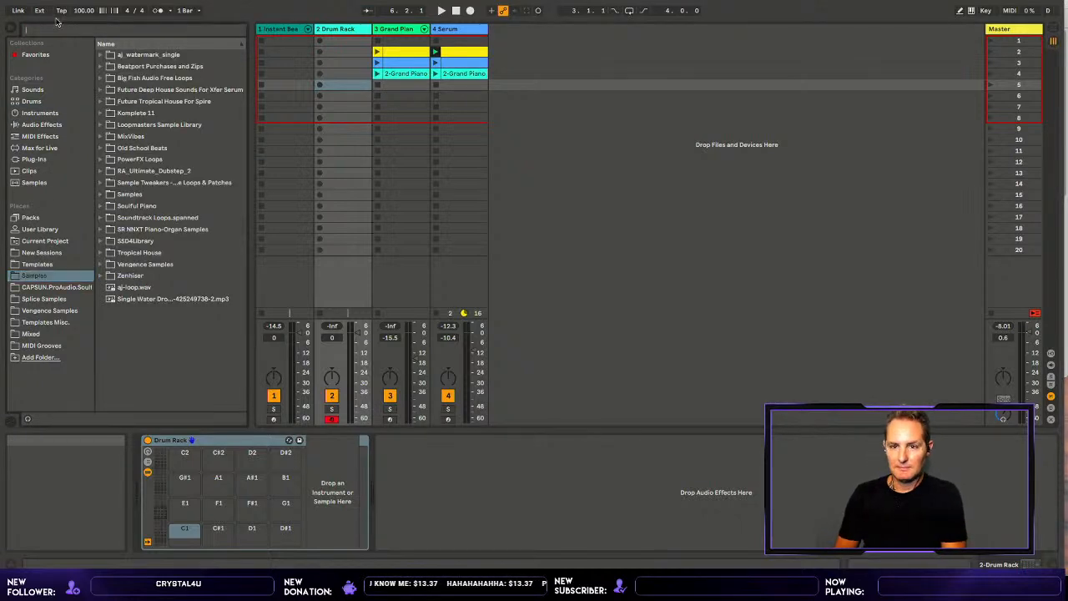
text(tim)
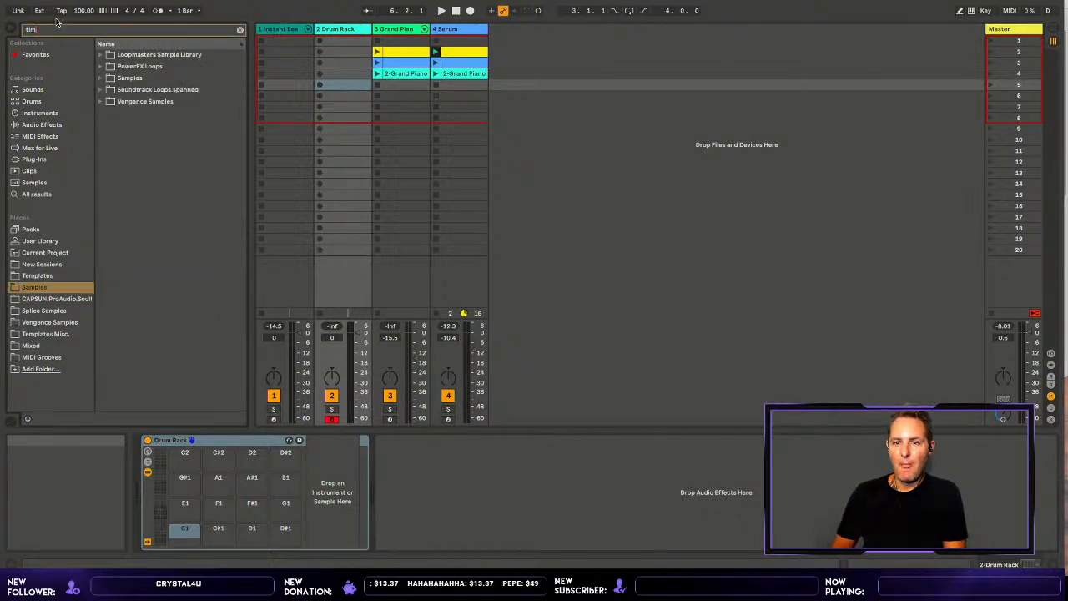
text(p)
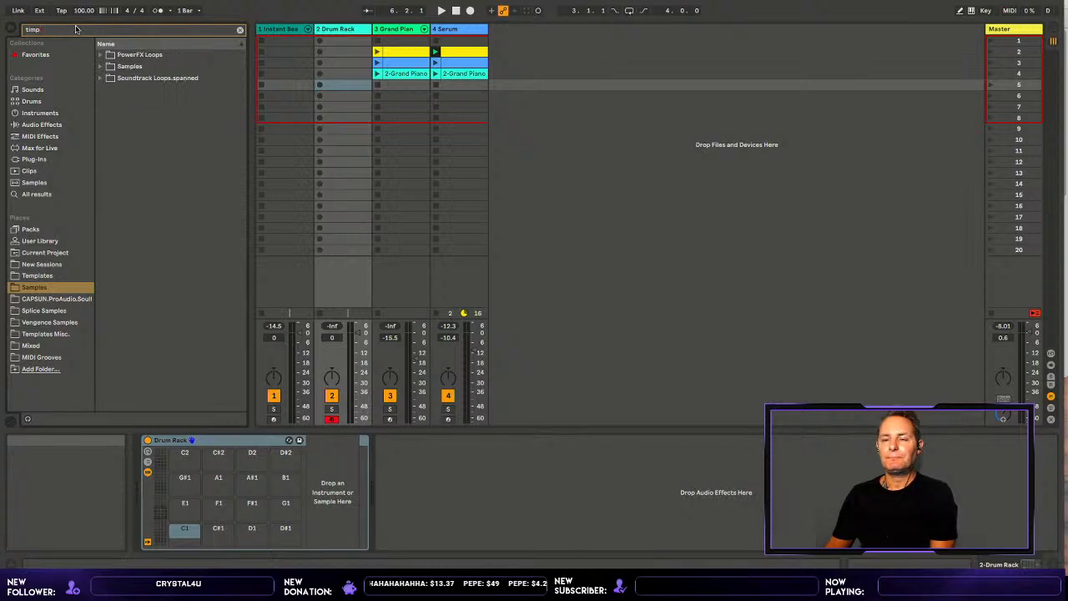
click(100, 66)
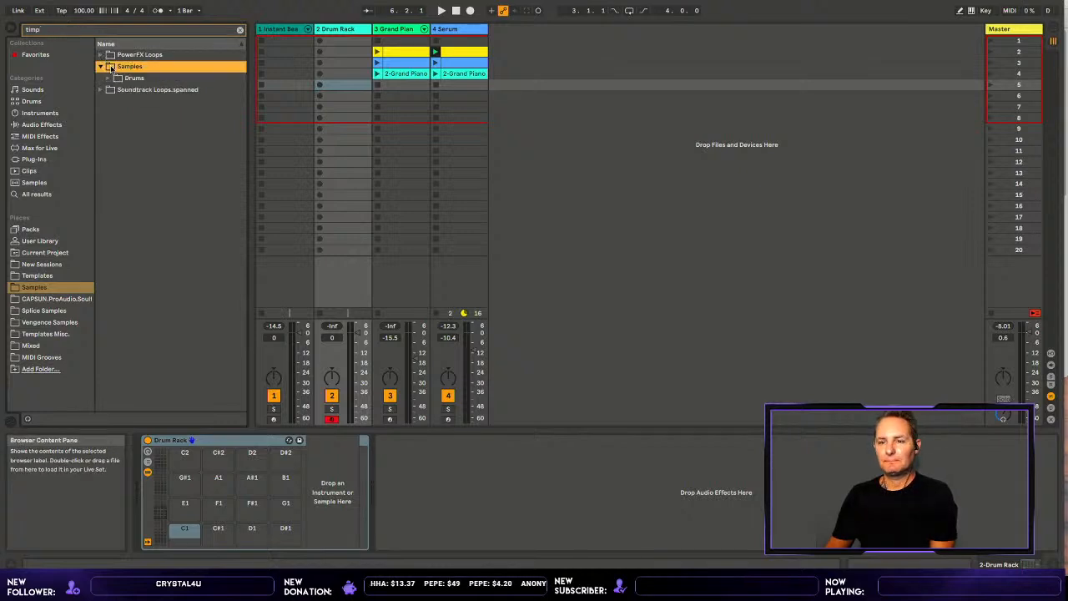
click(118, 78)
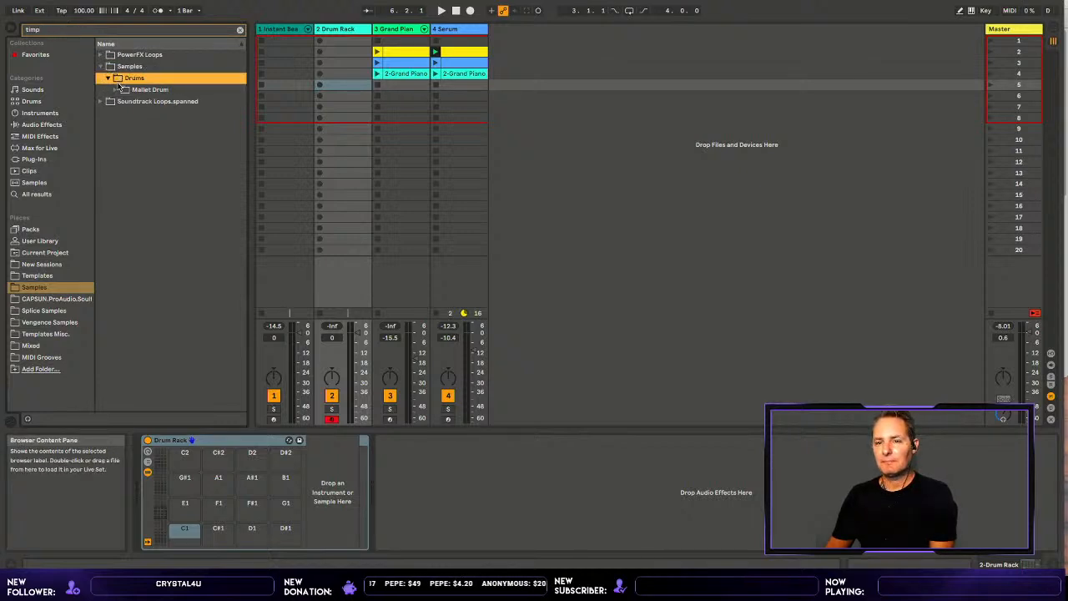
click(123, 90)
- Audition the three Timpani A1 samples and Timpani Ab1 V1.wav
click(133, 99)
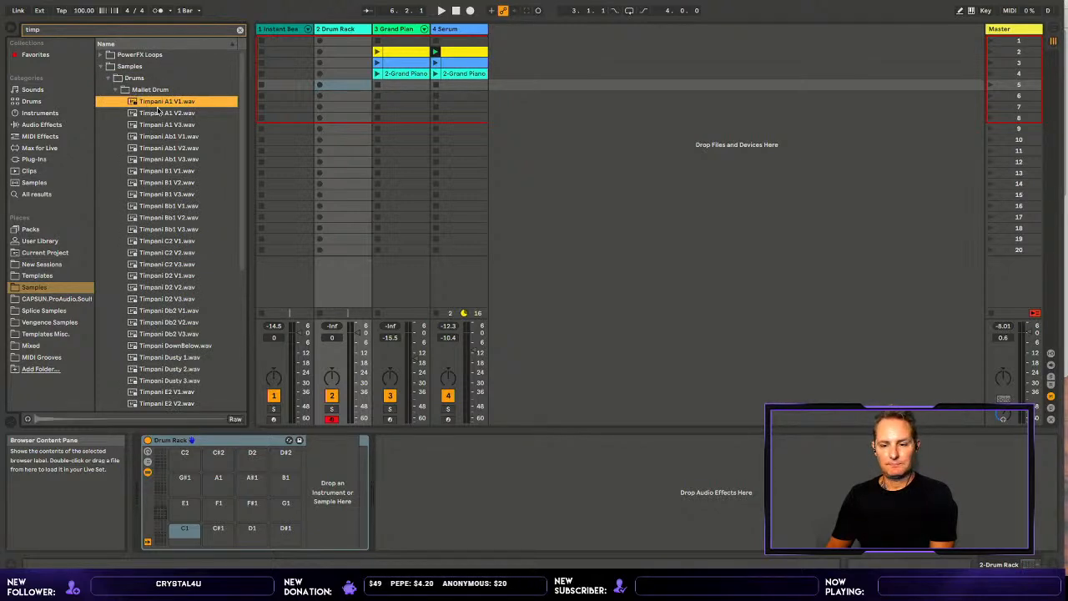
click(158, 112)
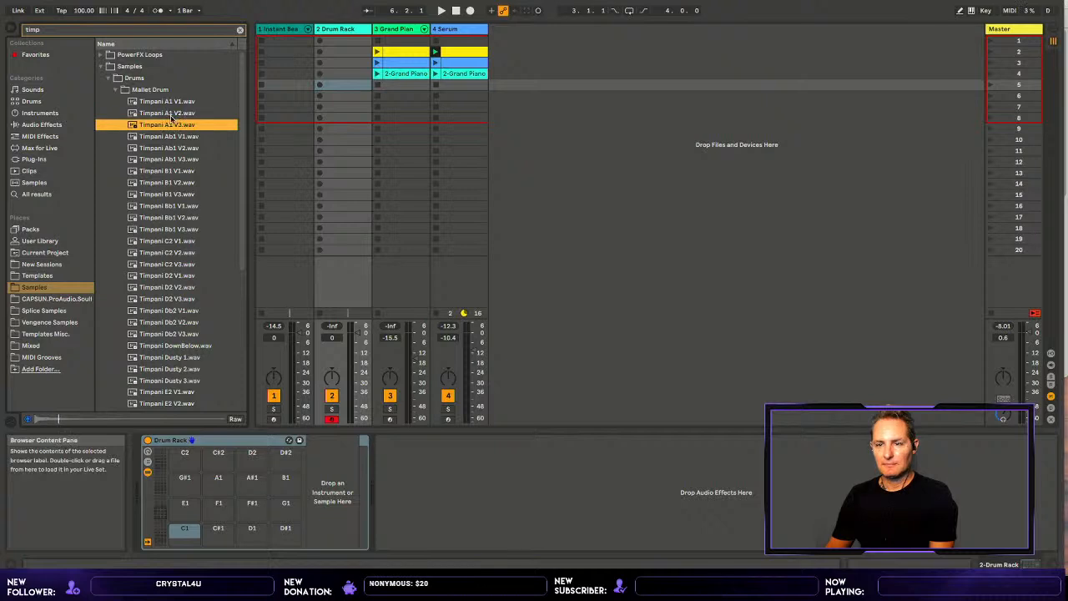
click(171, 124)
click(168, 134)
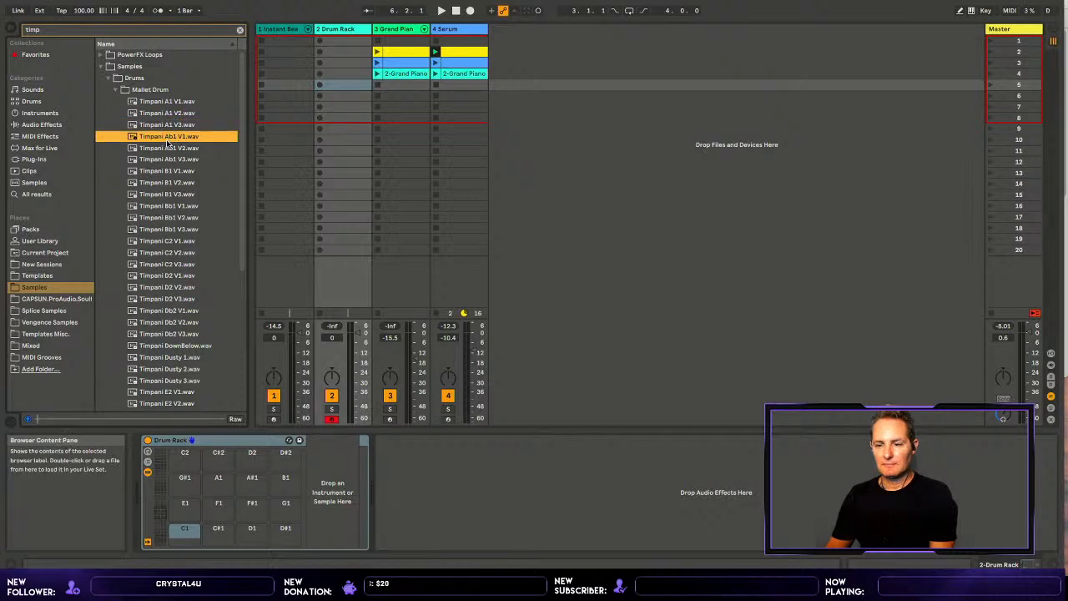
- Audition Timpani Kingdom, Monolith A, StandUp, Eb2 V1 and Bb1 V3 from the Mallet Drum folder
scroll(172, 219, down, 5)
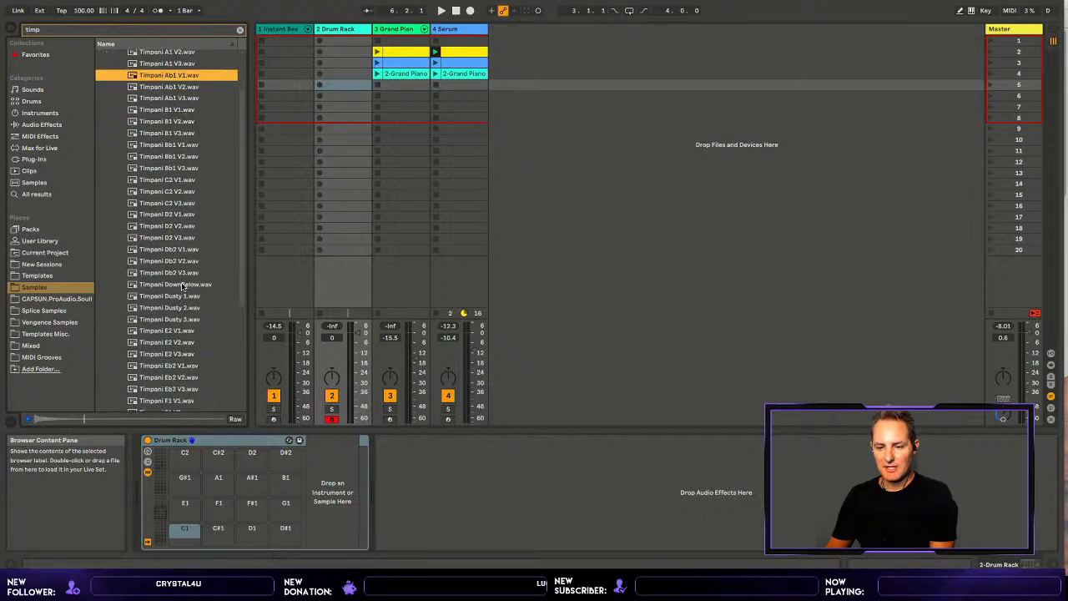
scroll(182, 287, down, 1)
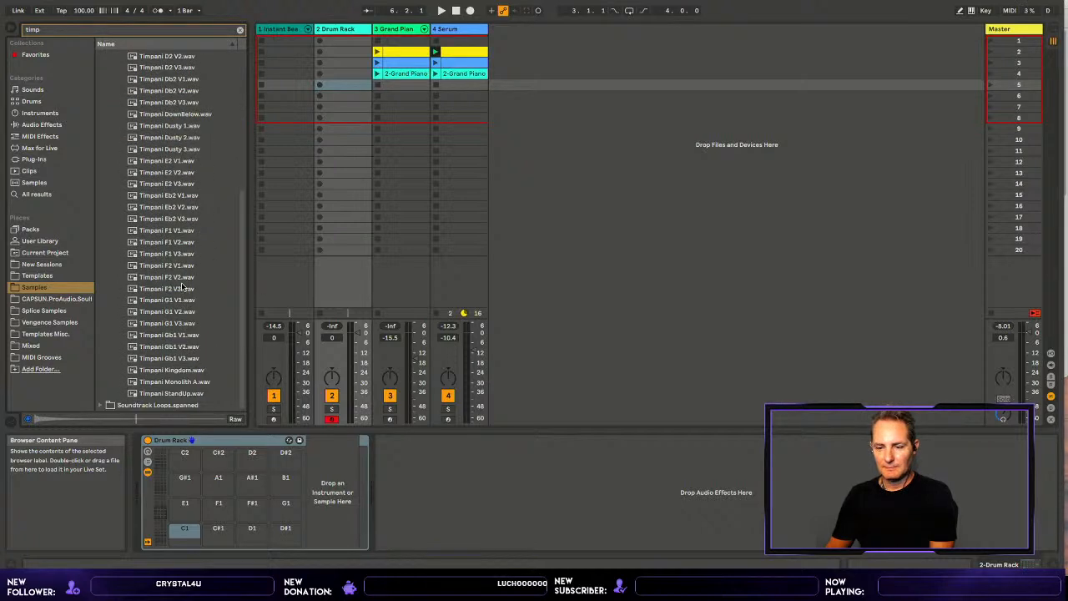
click(172, 369)
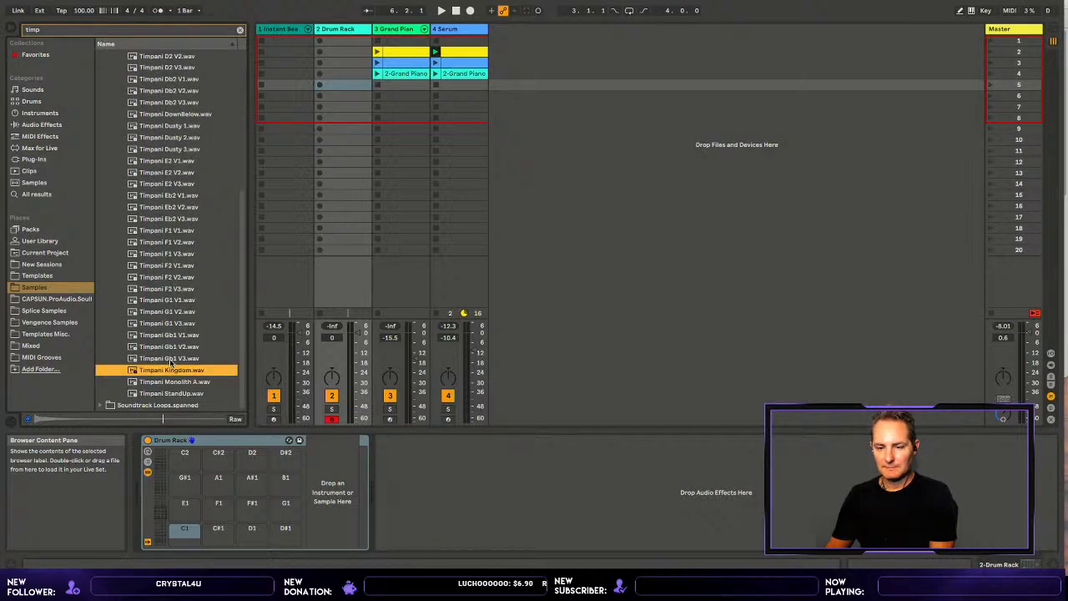
click(164, 380)
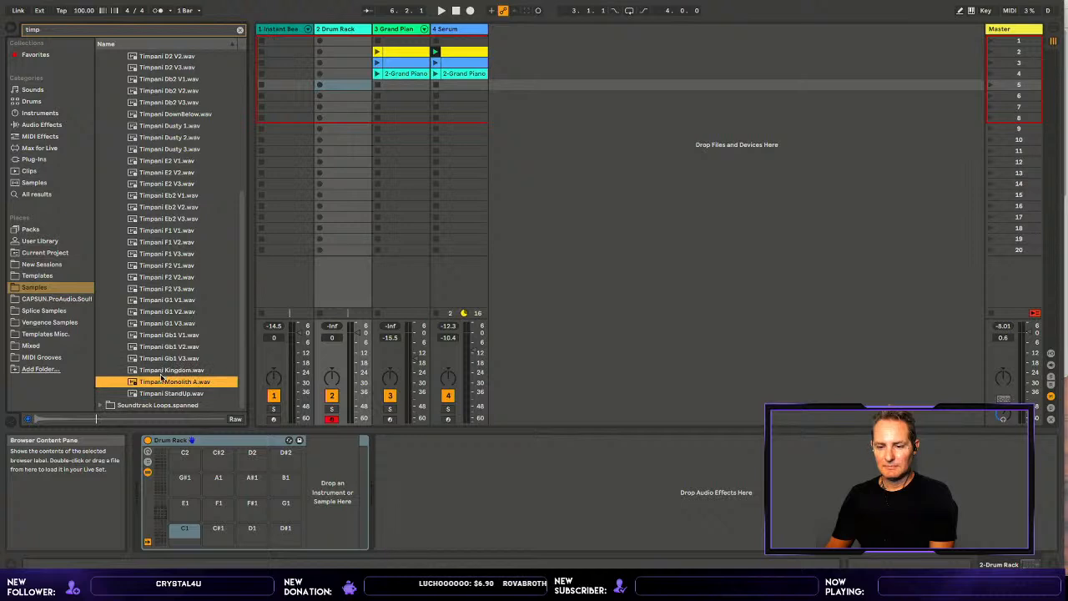
key(Down)
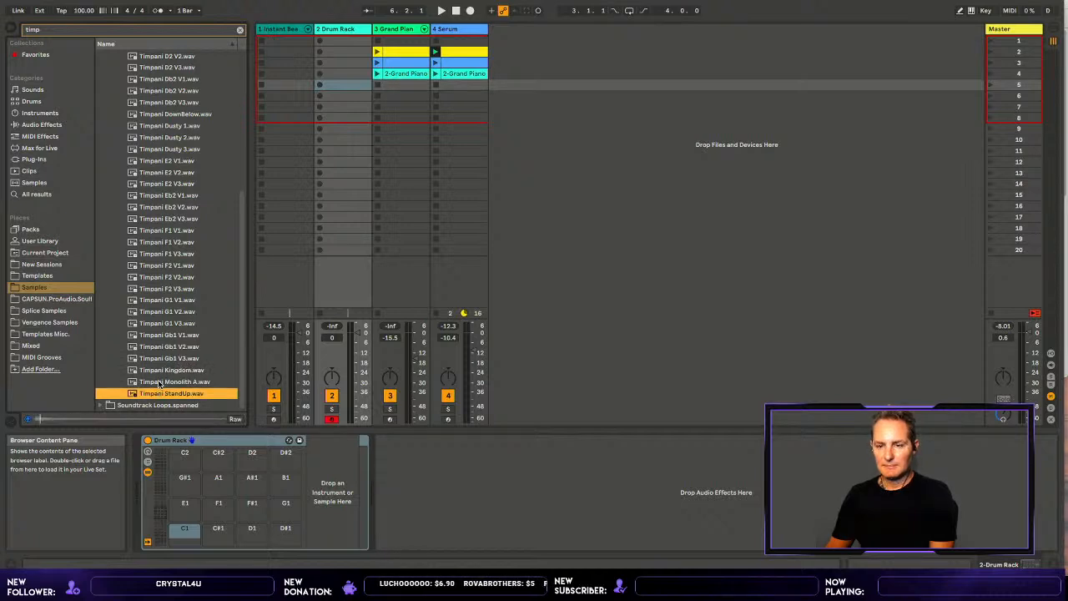
click(176, 194)
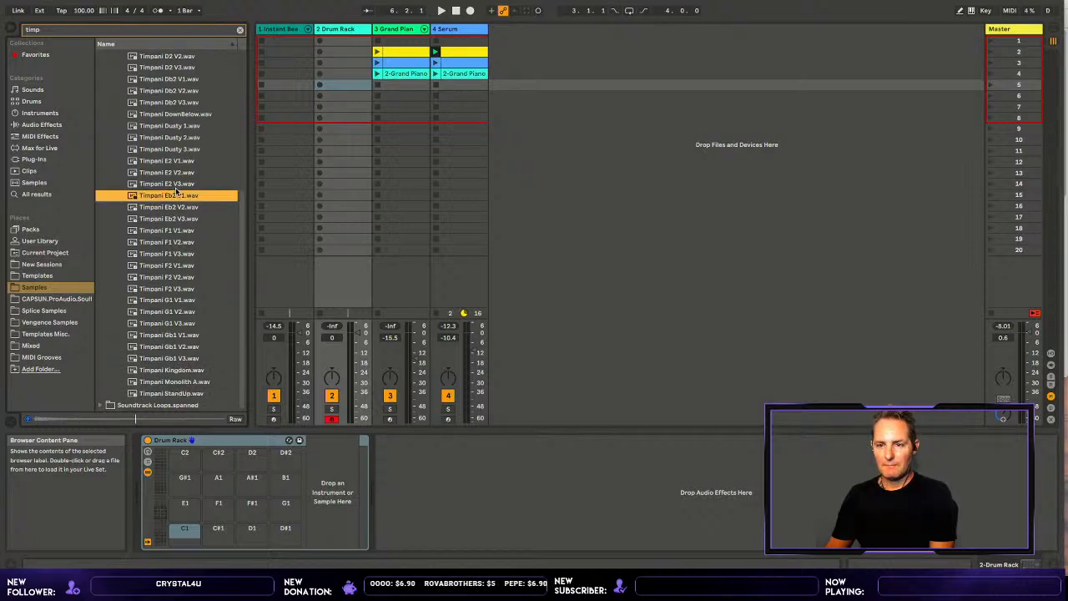
scroll(174, 196, up, 5)
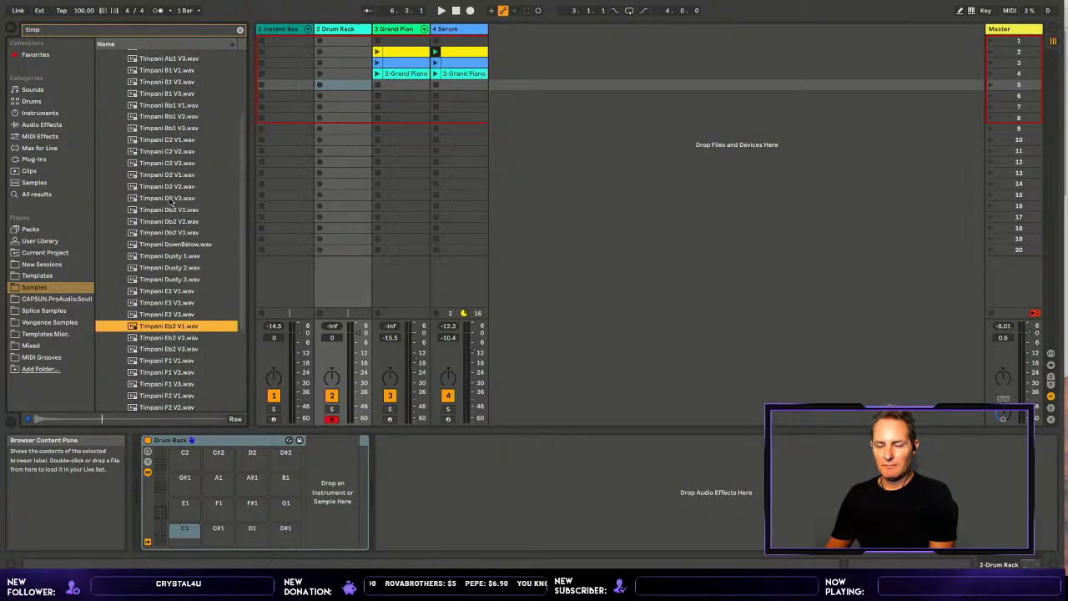
scroll(170, 201, up, 3)
click(169, 201)
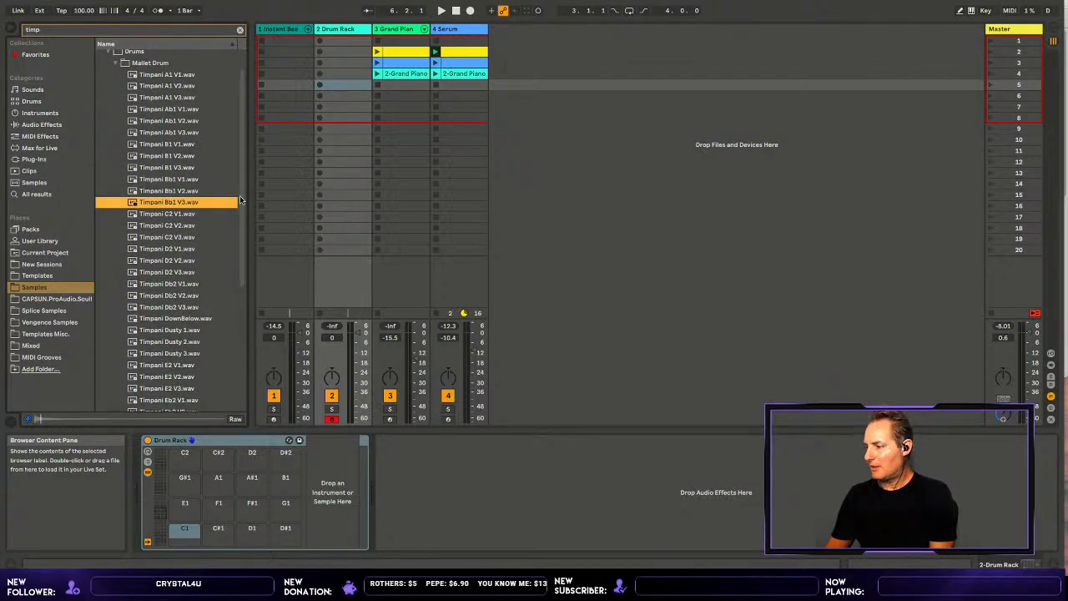
- Compare more timpani samples by ear, including Ab1 V2, Bb1 V3, D2 V2, Dusty 3 and A1 V2
click(1003, 414)
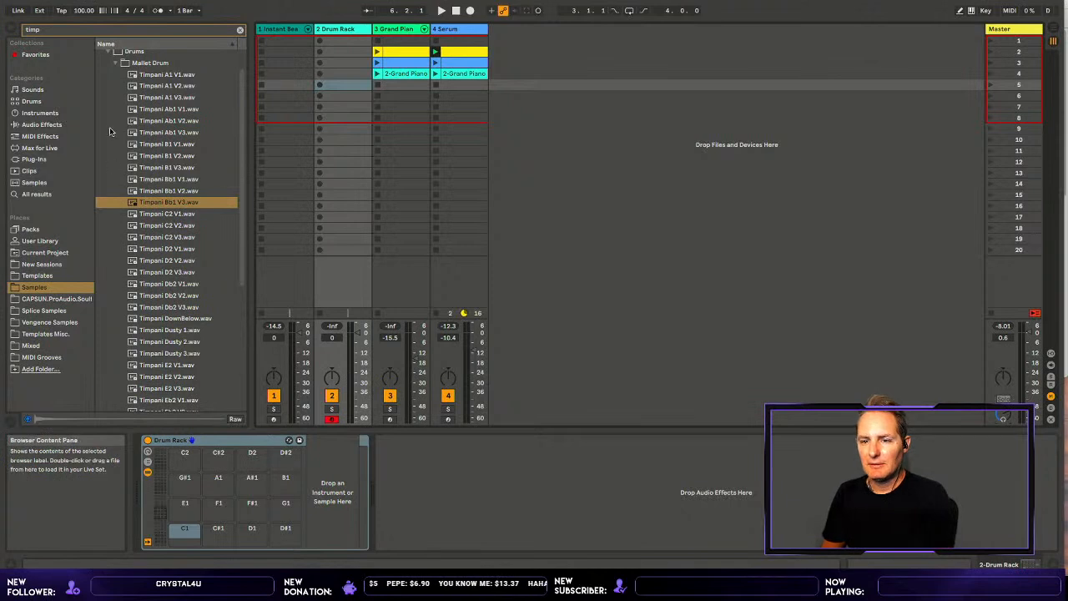
click(154, 120)
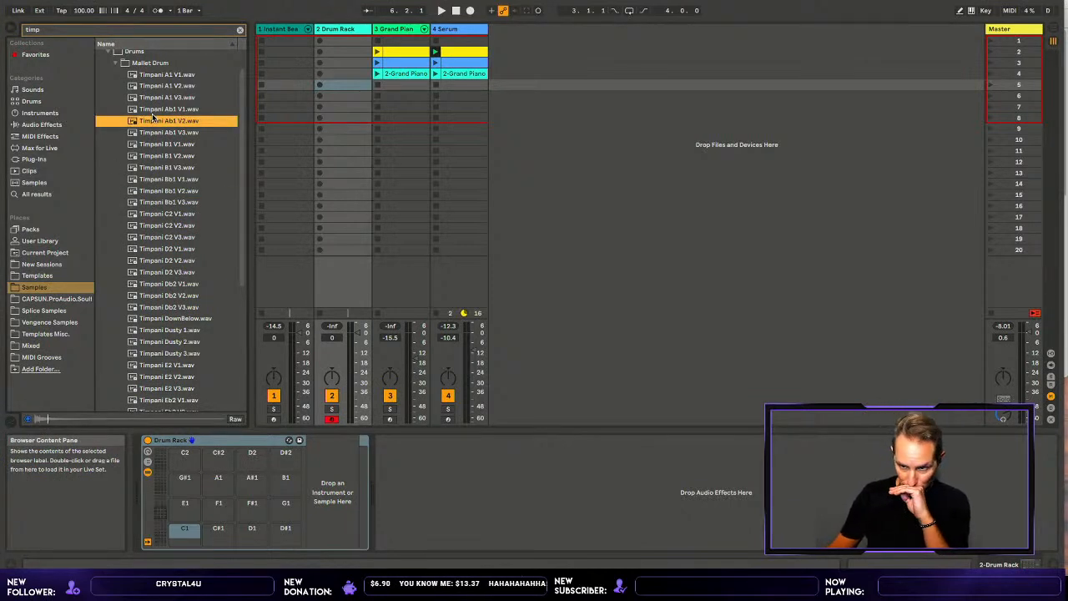
key(Down)
click(157, 198)
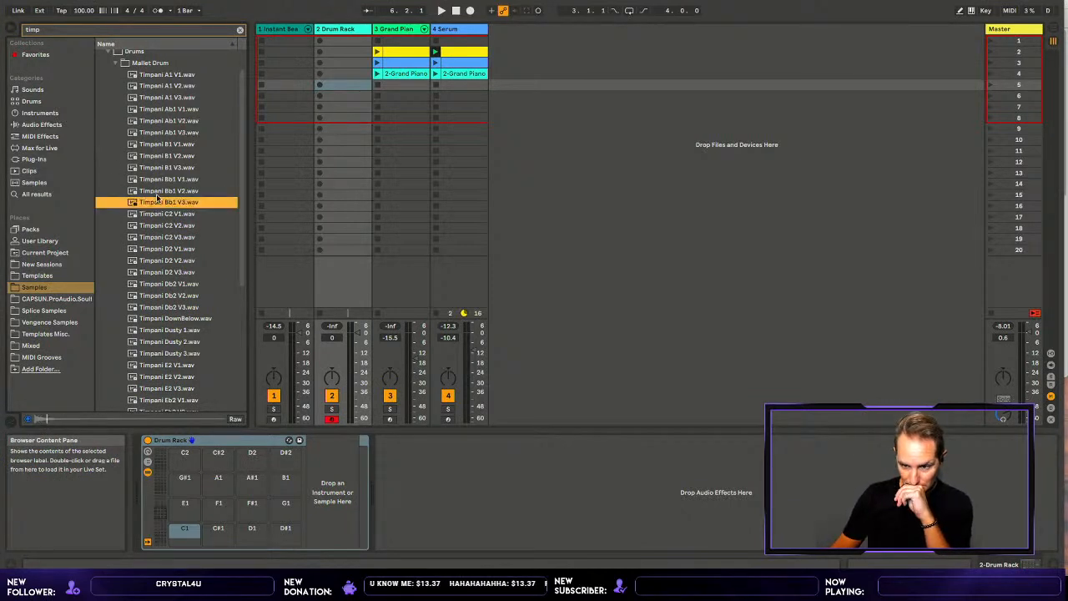
click(154, 255)
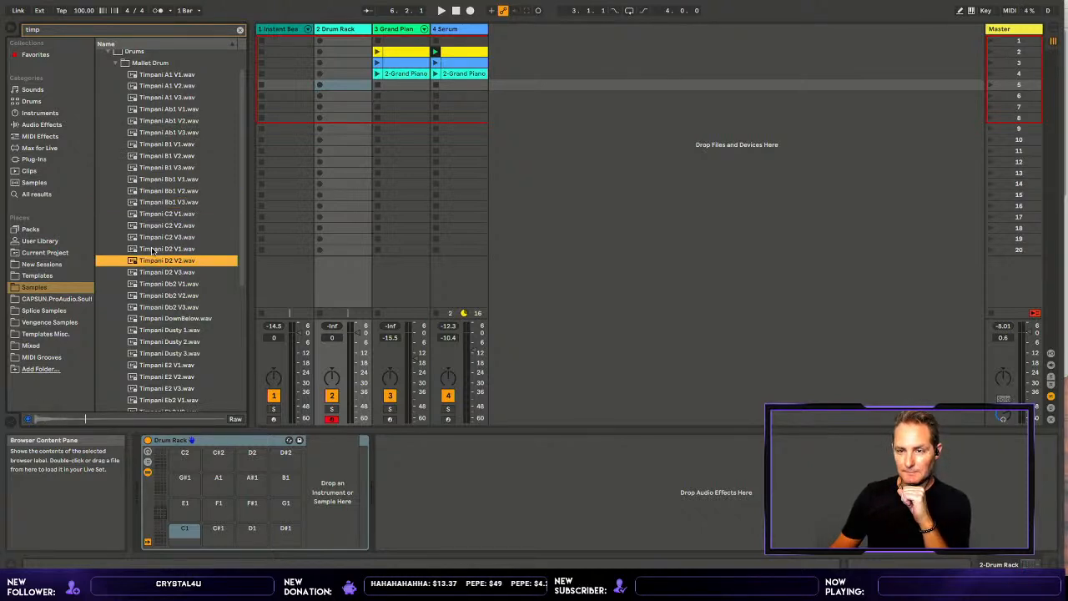
click(154, 350)
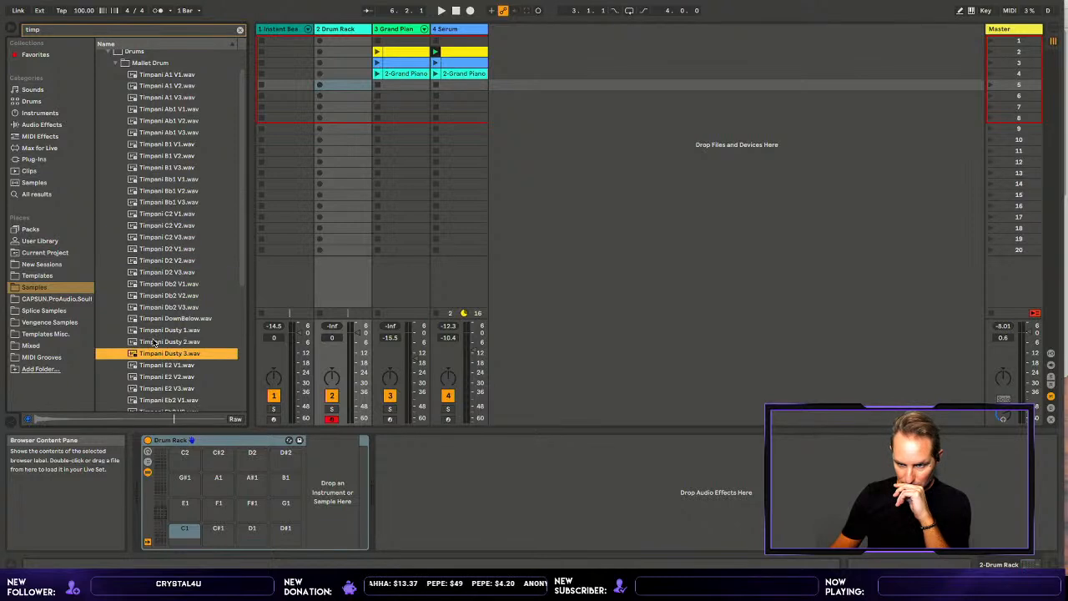
click(150, 140)
click(151, 85)
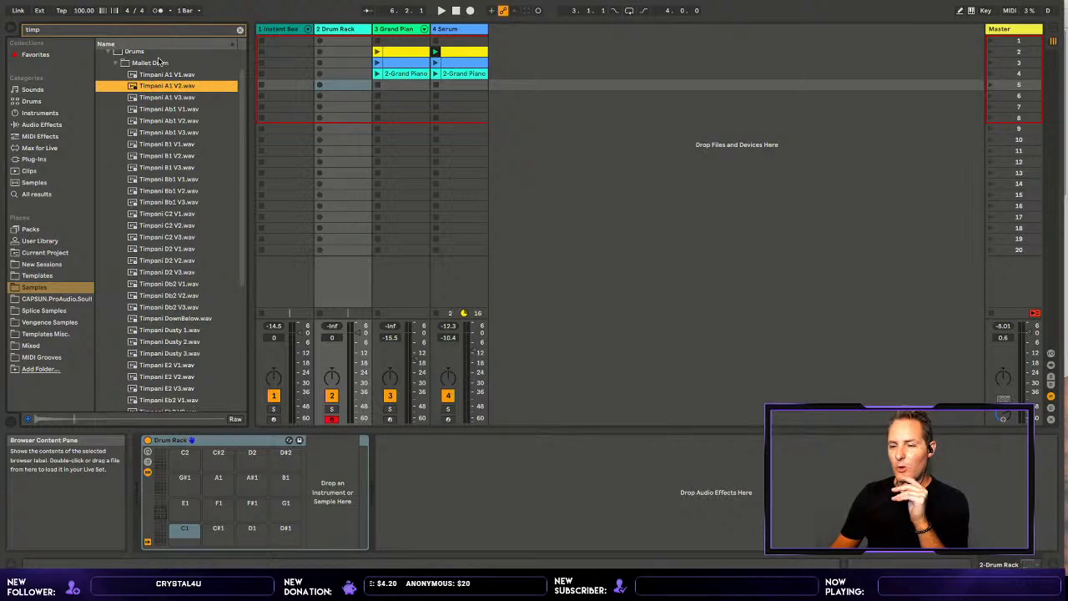
- Audition Timpani A1 V1.wav and load it onto the Drum Rack's C1 pad
scroll(135, 112, down, 5)
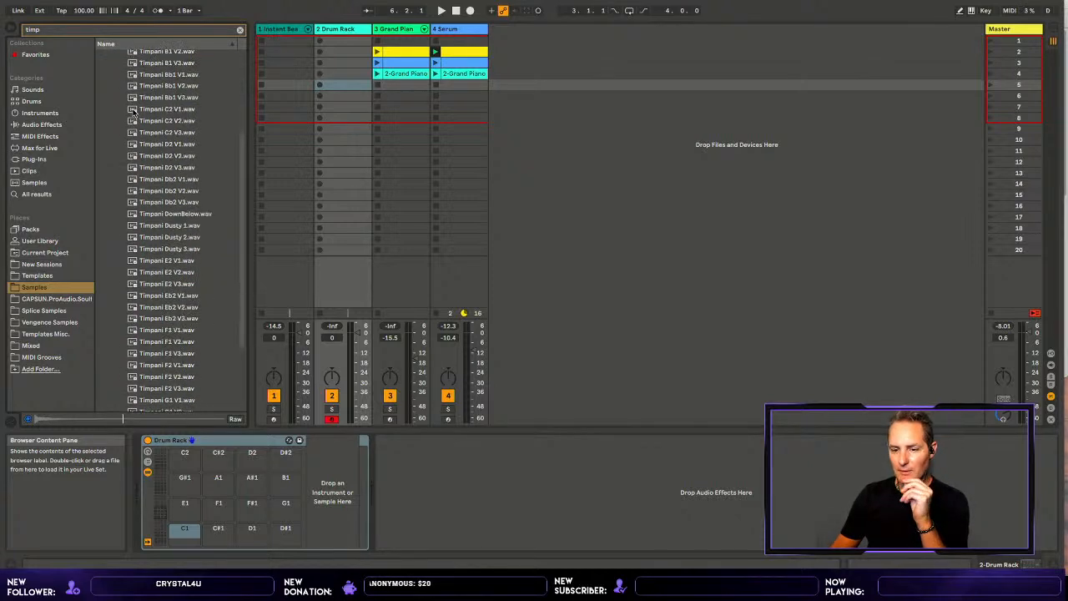
scroll(134, 111, down, 5)
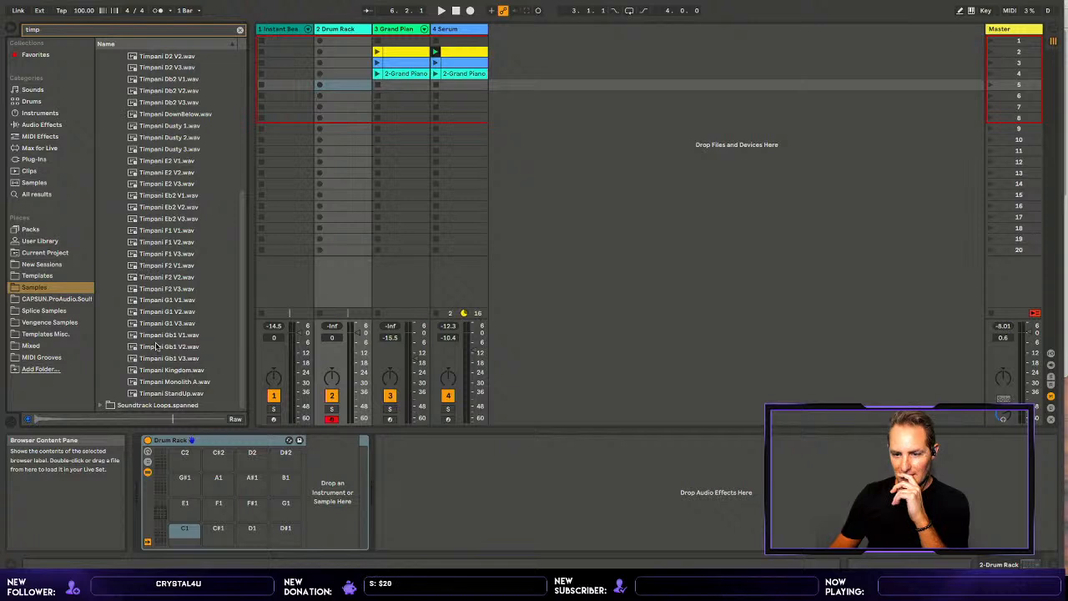
scroll(155, 346, up, 15)
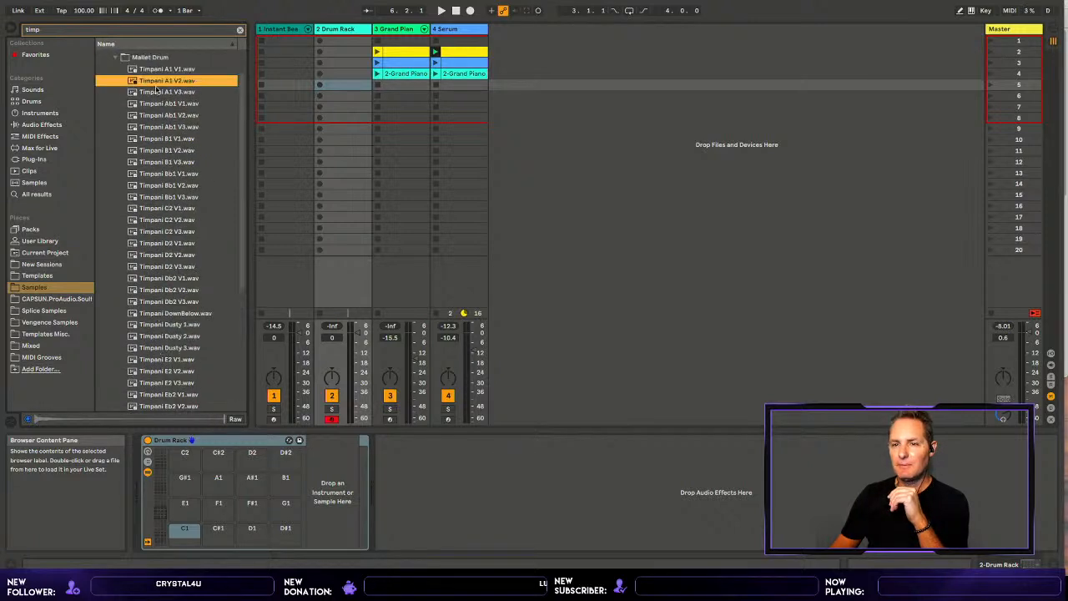
click(152, 66)
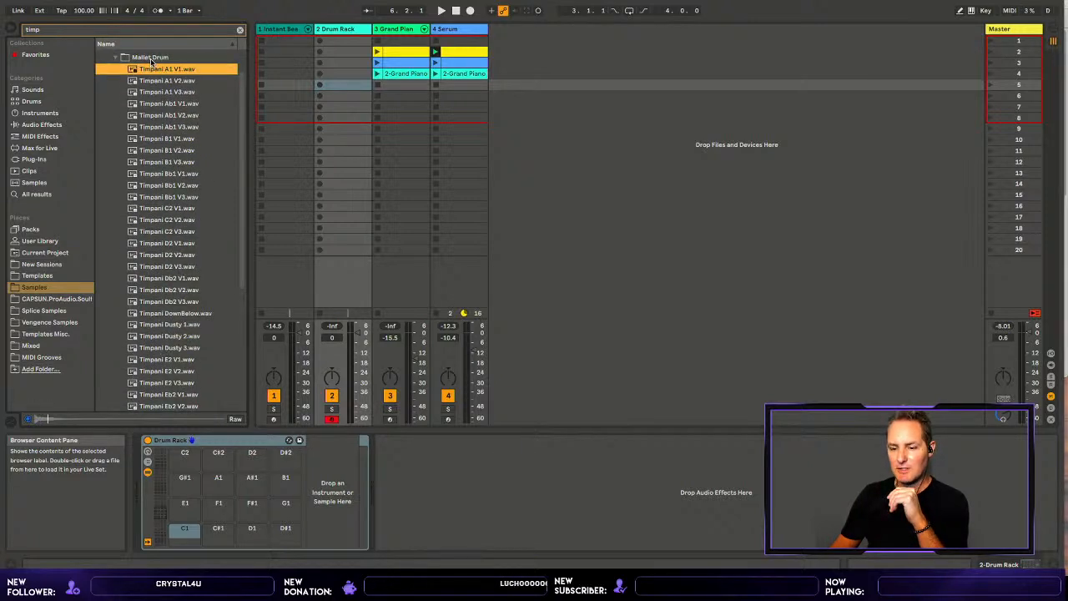
drag(152, 67, 195, 530)
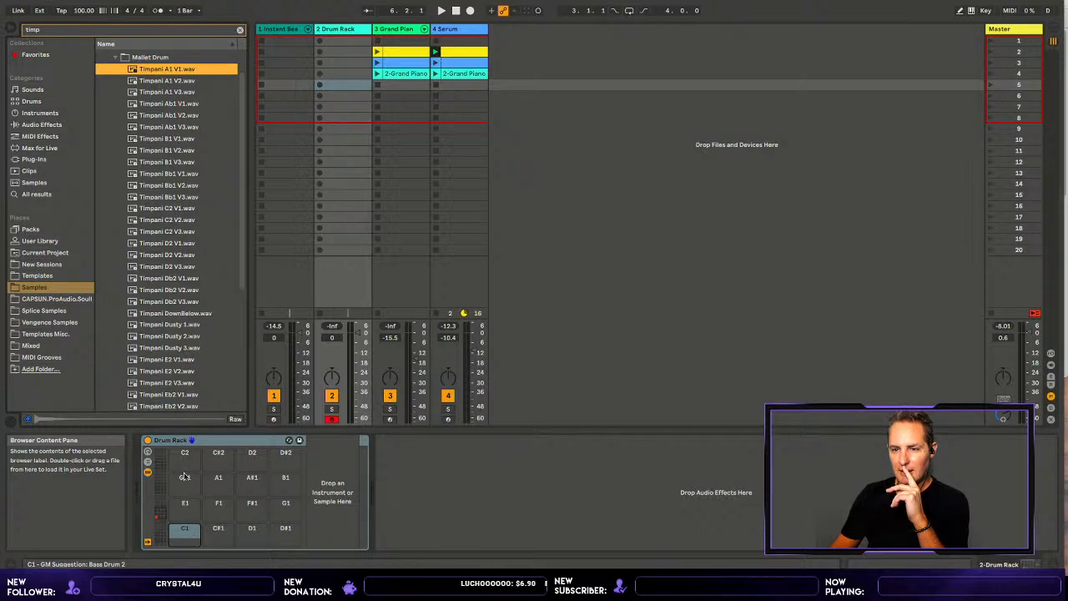
- Load Timpani B1 V1.wav onto the Drum Rack's C#1 pad
click(158, 150)
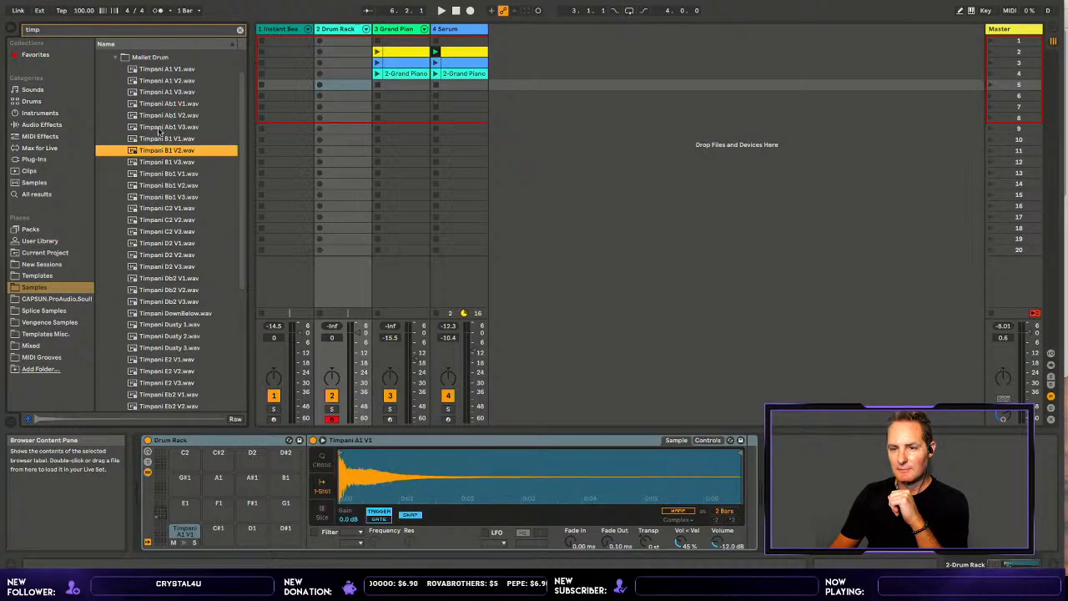
key(Up)
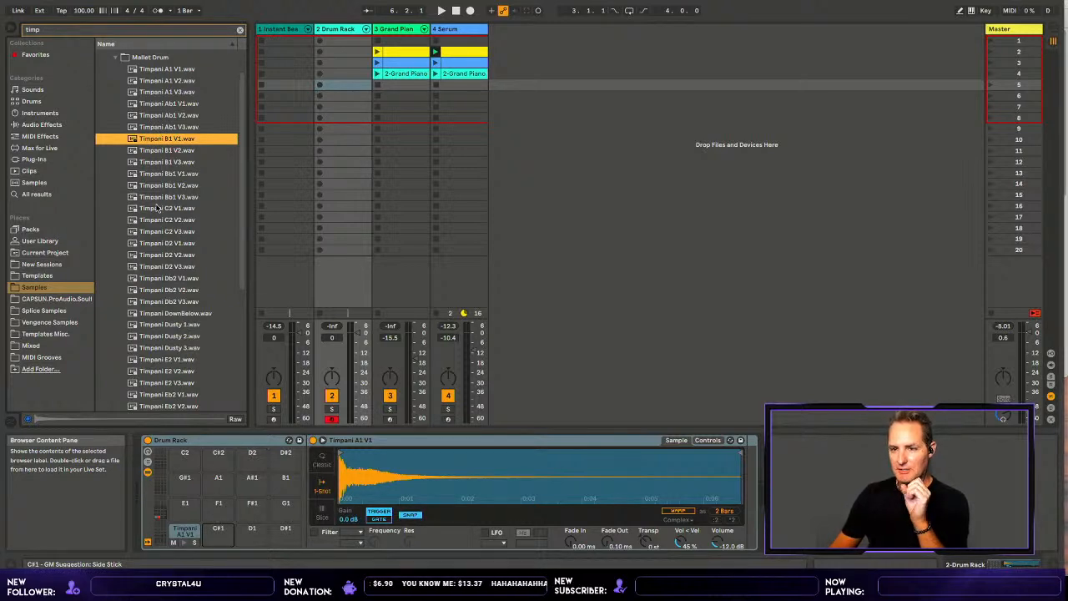
key(Return)
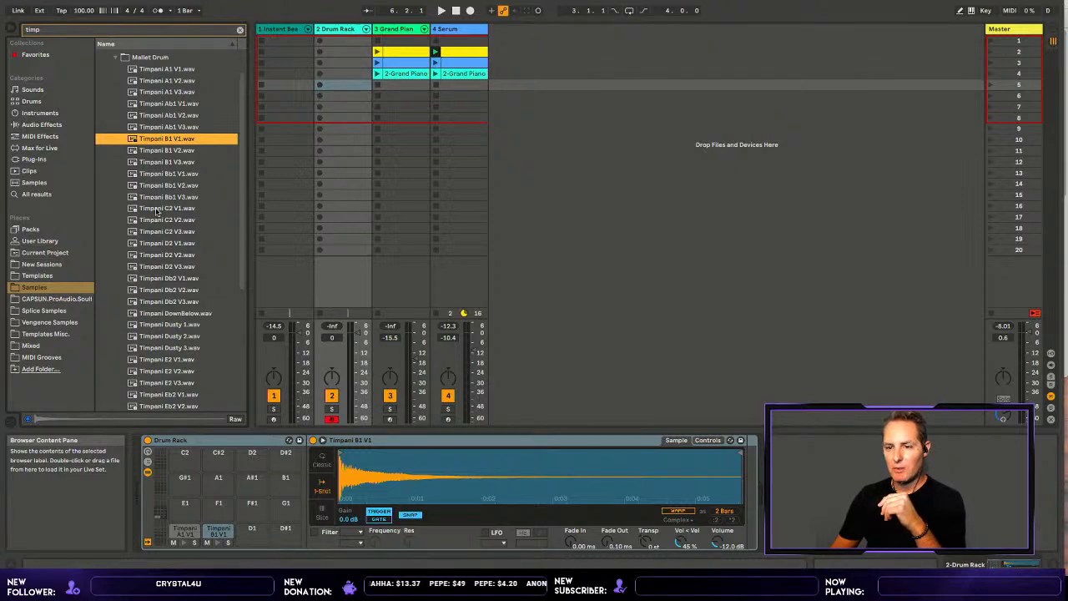
- Load Timpani C2 V1.wav onto the D1 pad and Timpani D2 V1.wav onto the D#1 pad
click(156, 207)
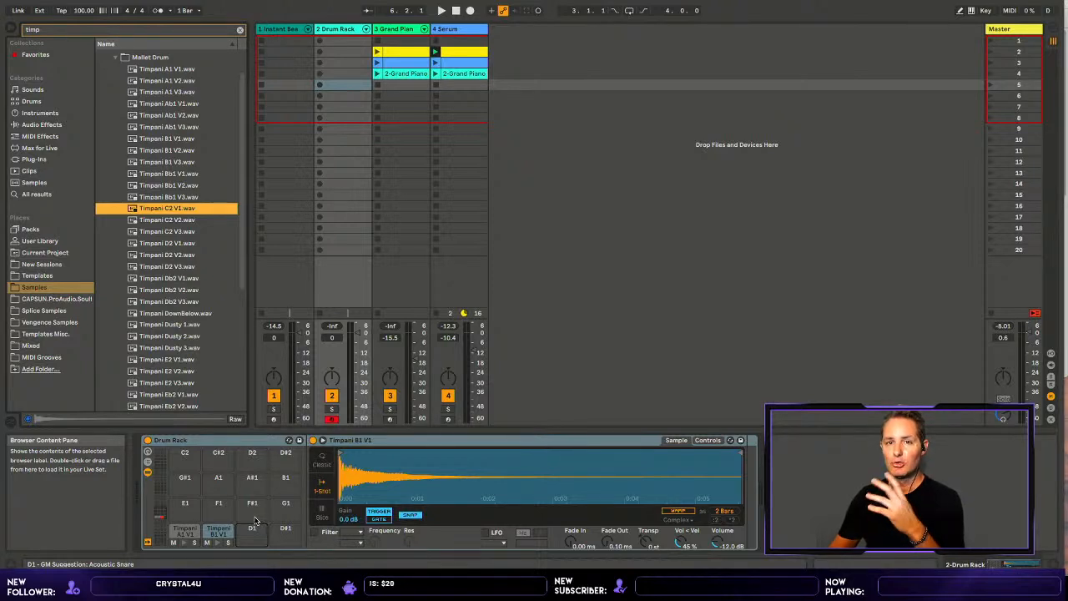
drag(256, 521, 256, 521)
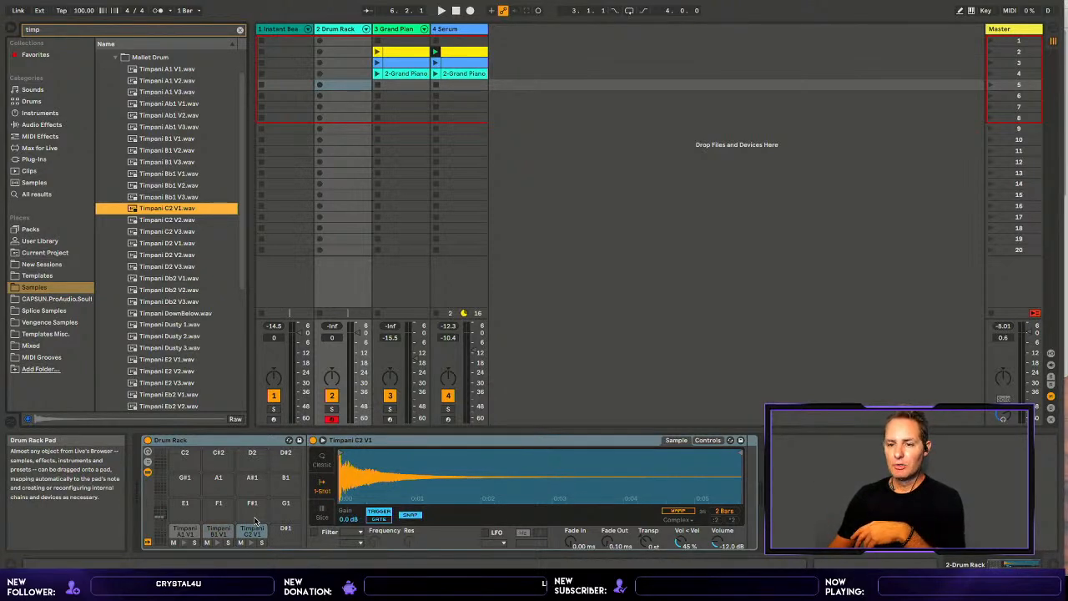
click(166, 254)
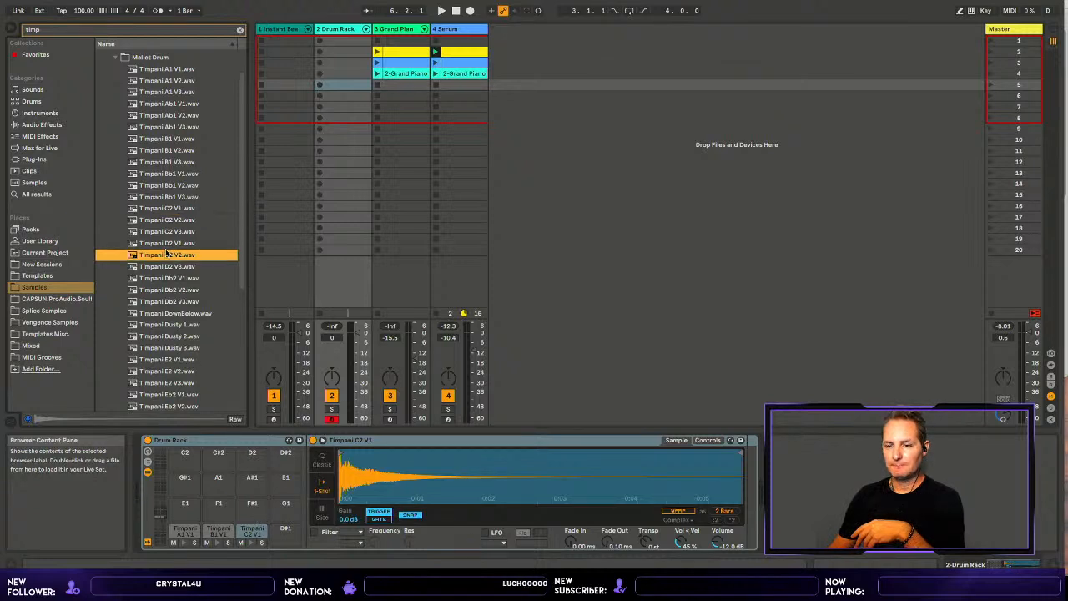
click(167, 242)
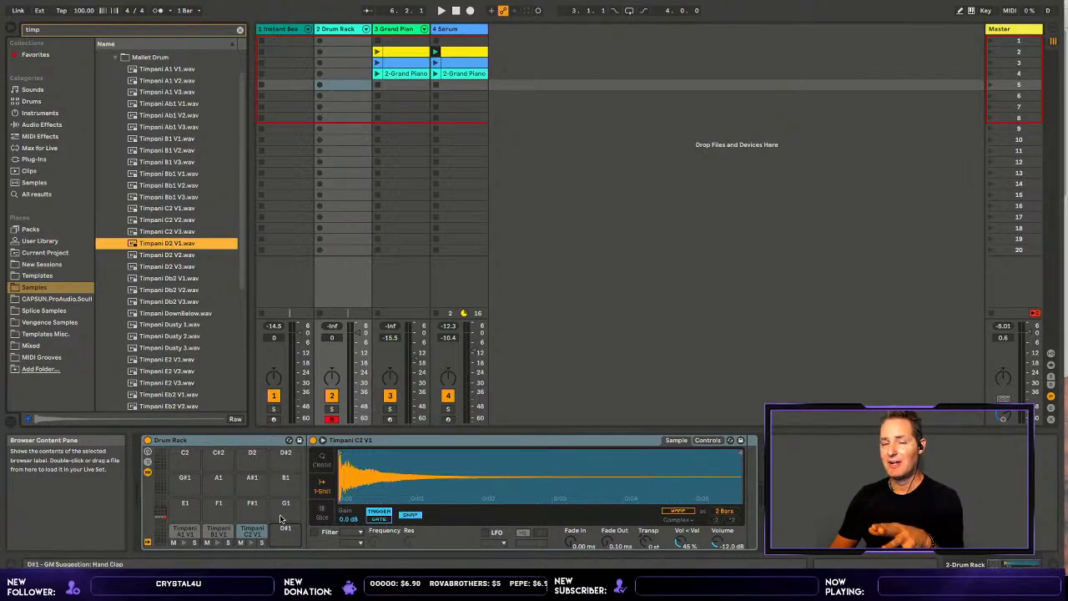
drag(280, 519, 281, 518)
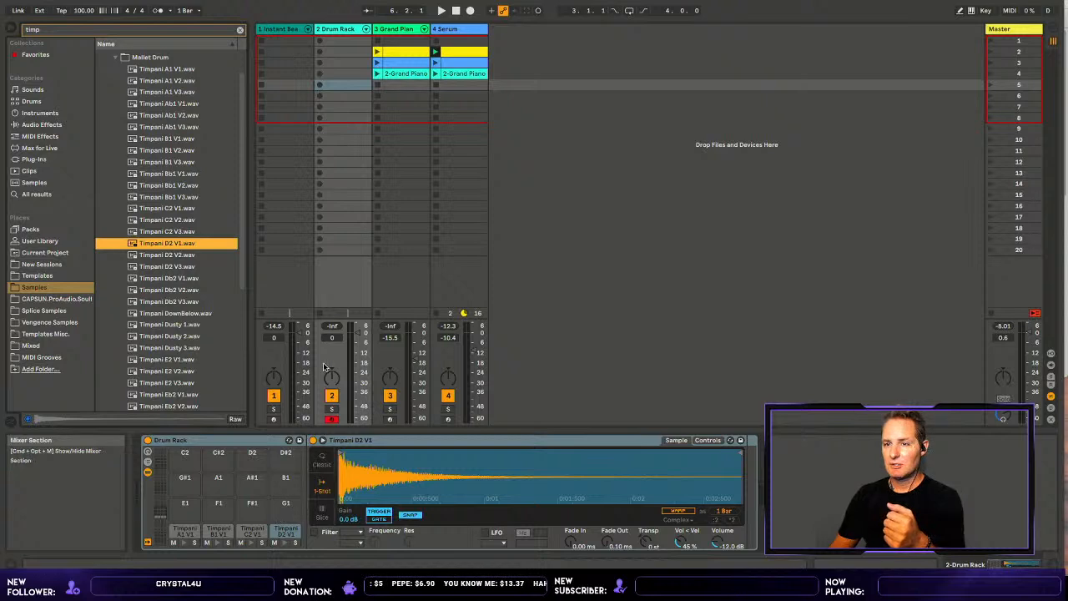
- Clear the browser search and add the default Echo audio effect after the Drum Rack
click(240, 29)
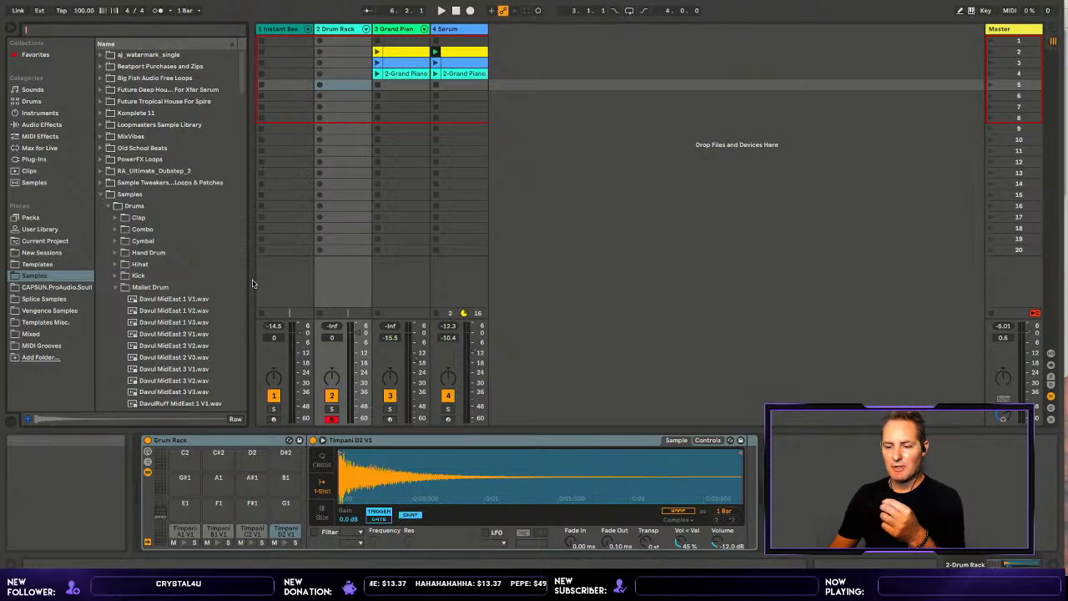
click(40, 125)
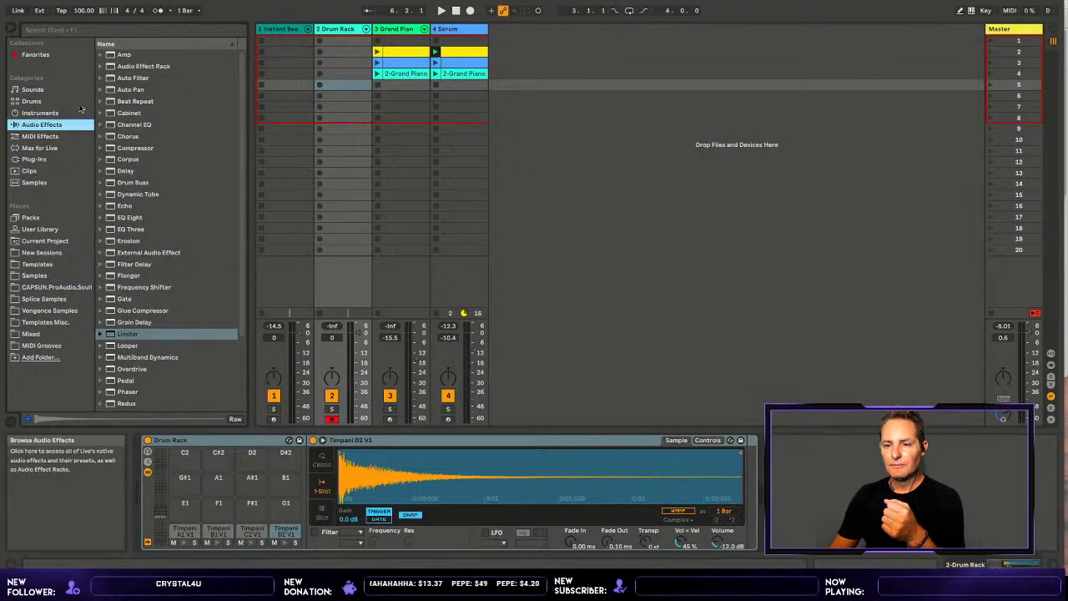
click(114, 205)
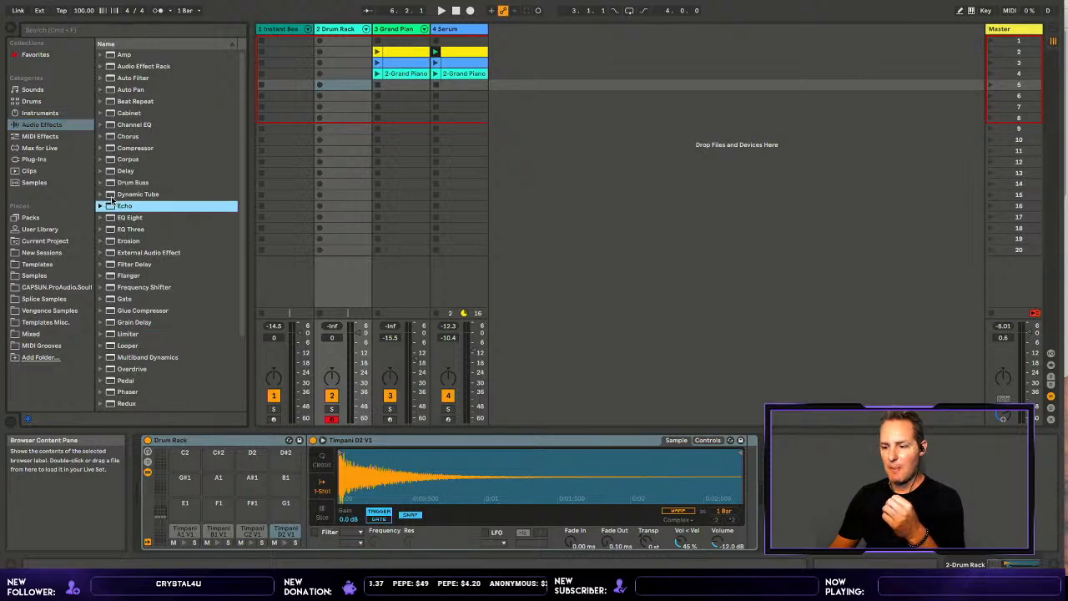
double_click(111, 204)
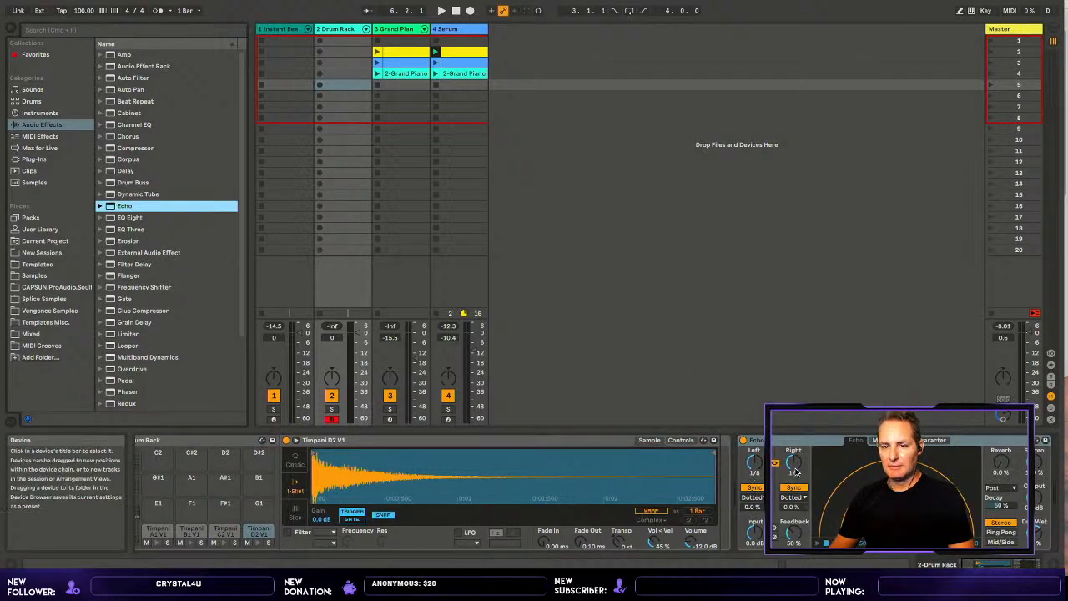
- Replace the default Echo on the Drum Rack track with the Ethereal Canyon preset from Echo's Ambient Spaces folder
click(100, 205)
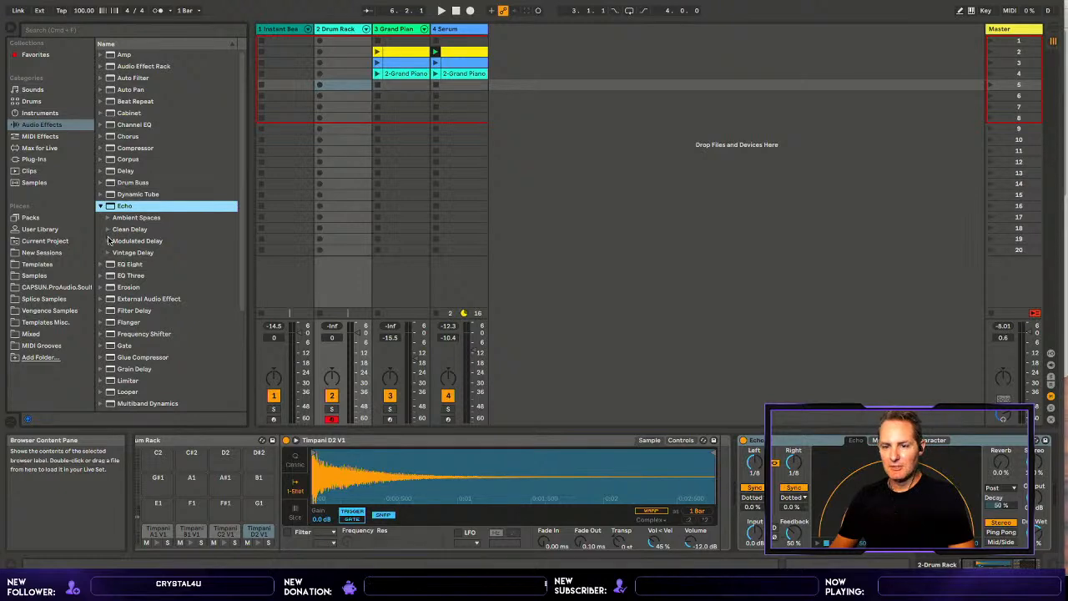
click(108, 217)
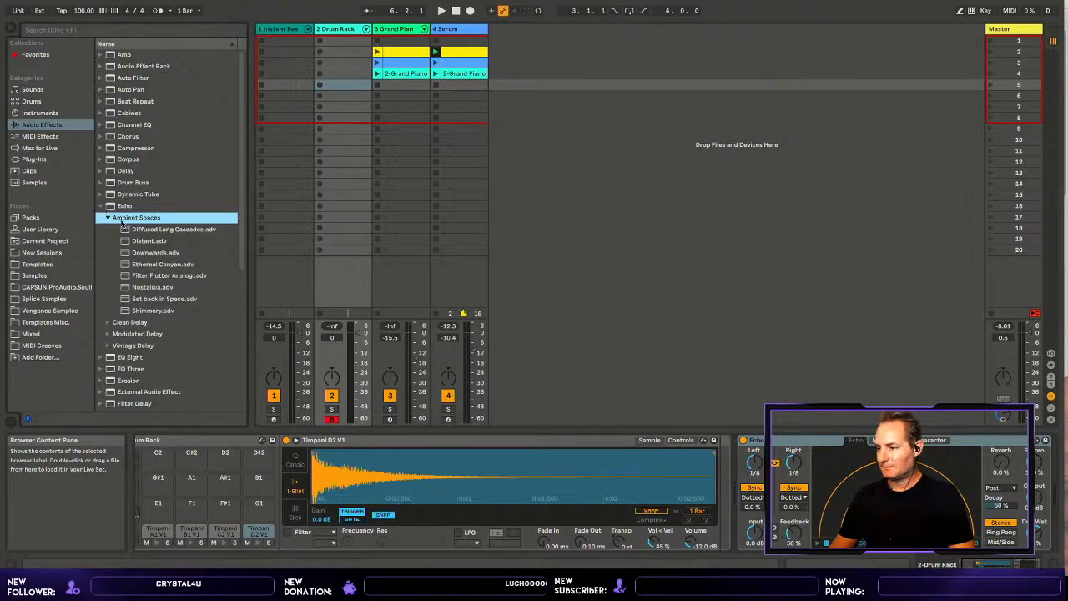
click(799, 438)
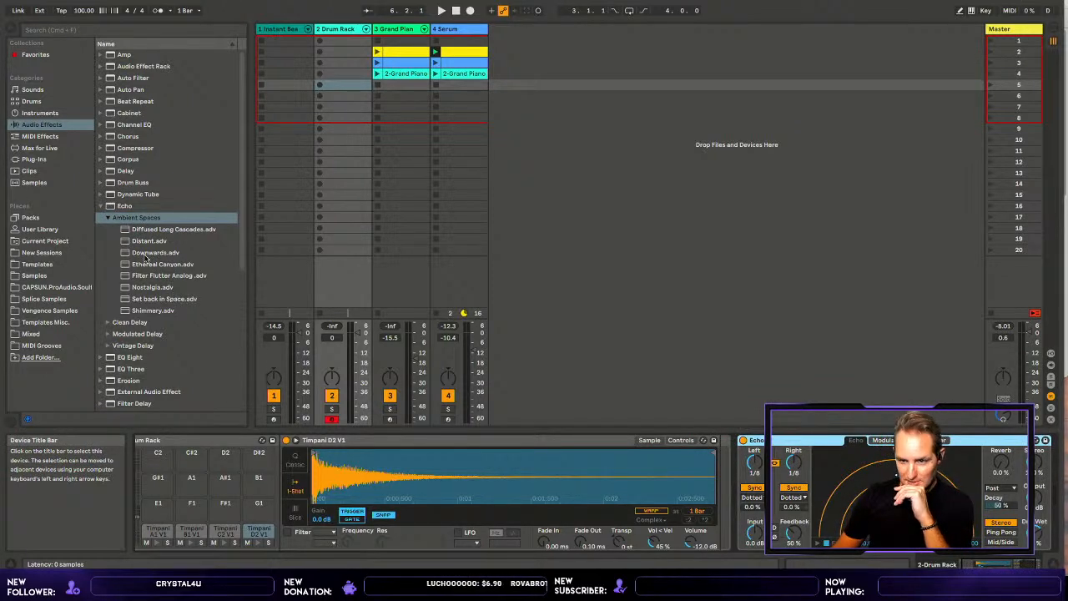
key(Delete)
click(145, 259)
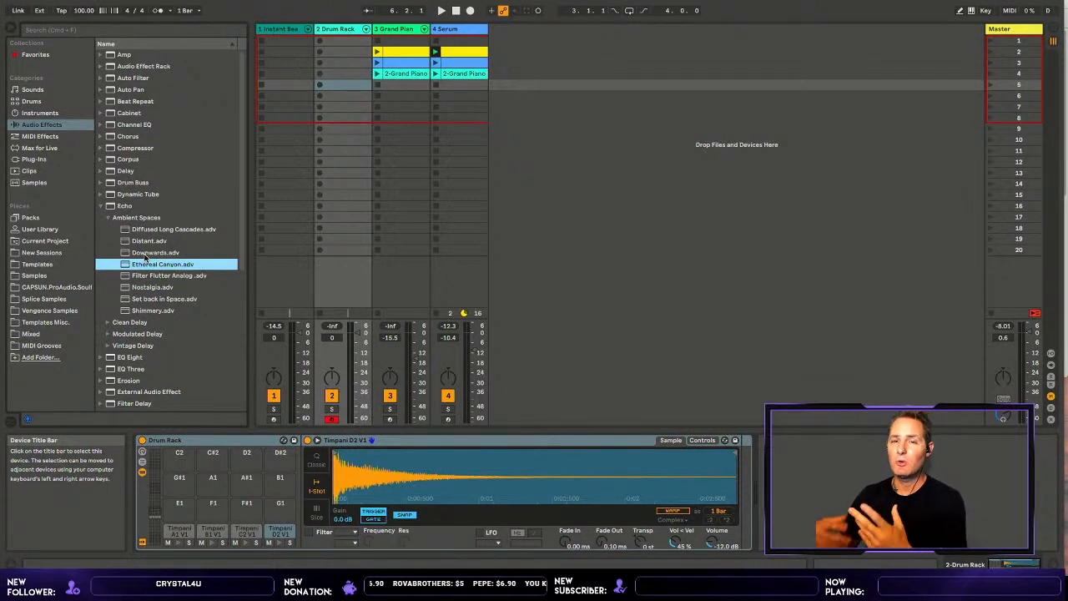
double_click(146, 259)
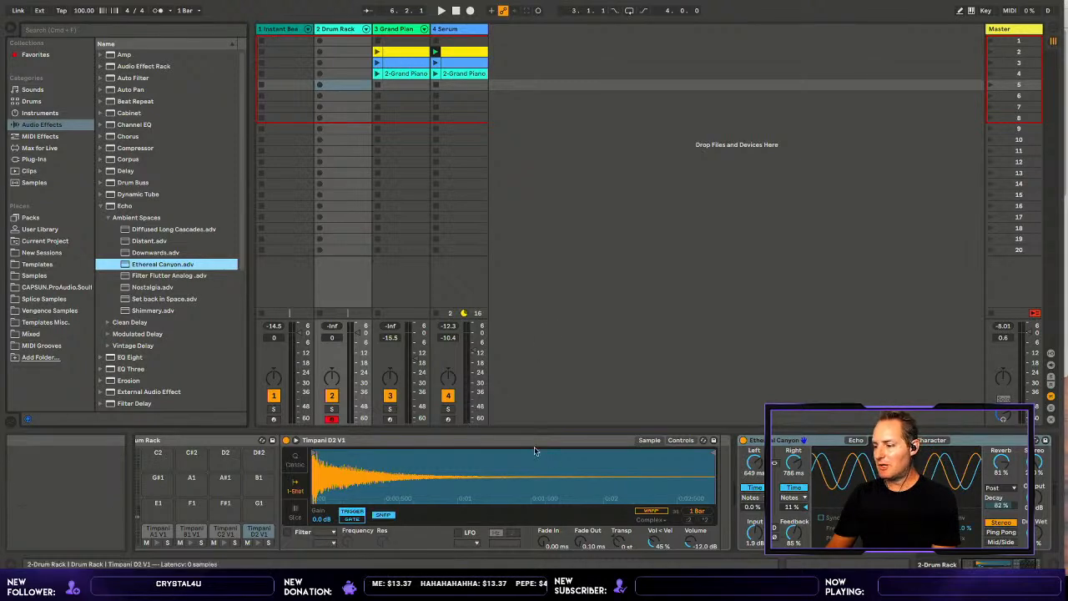
- Insert a new return track and show the return tracks in Session View
click(980, 564)
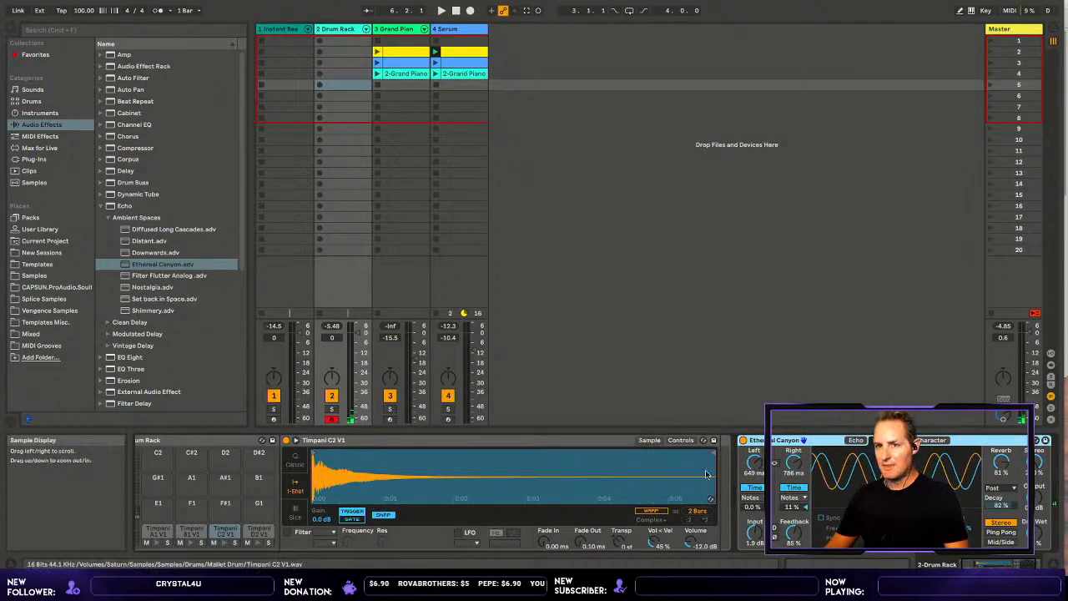
click(150, 0)
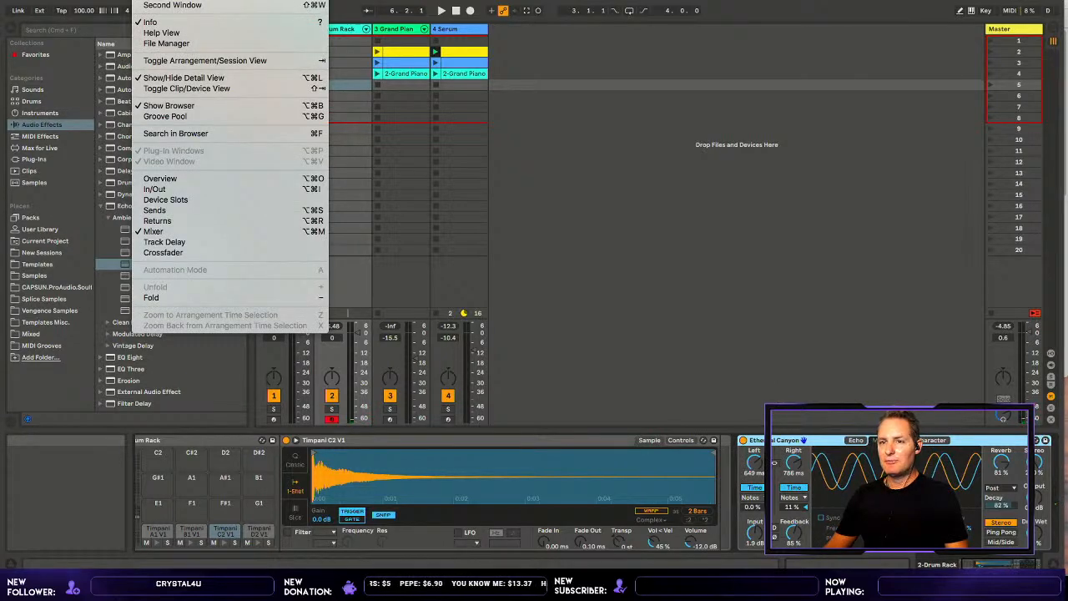
mouse_move(180, 0)
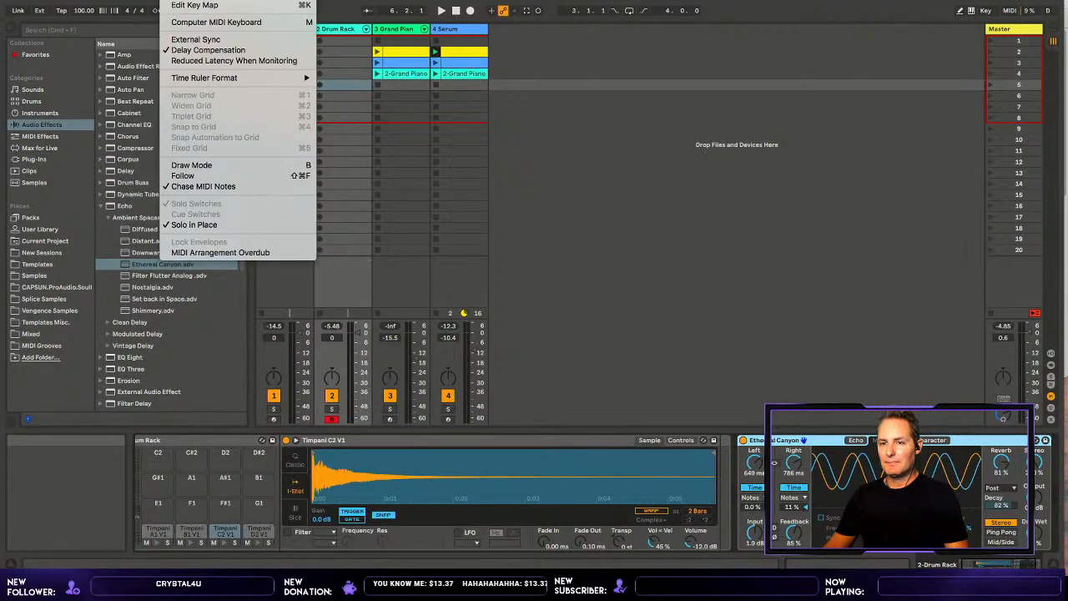
mouse_move(115, 0)
click(125, 99)
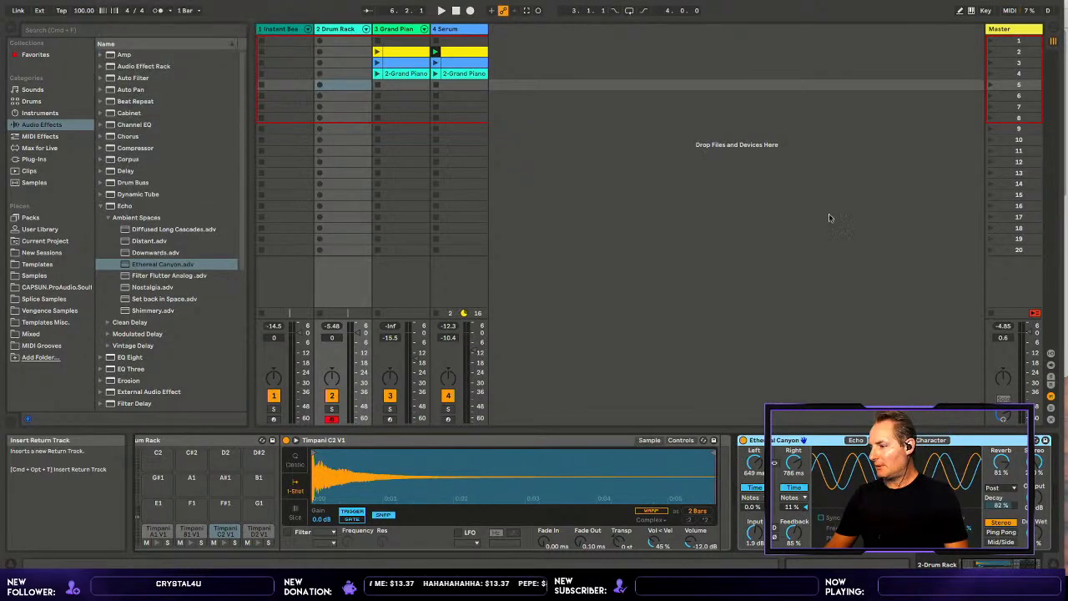
click(1052, 376)
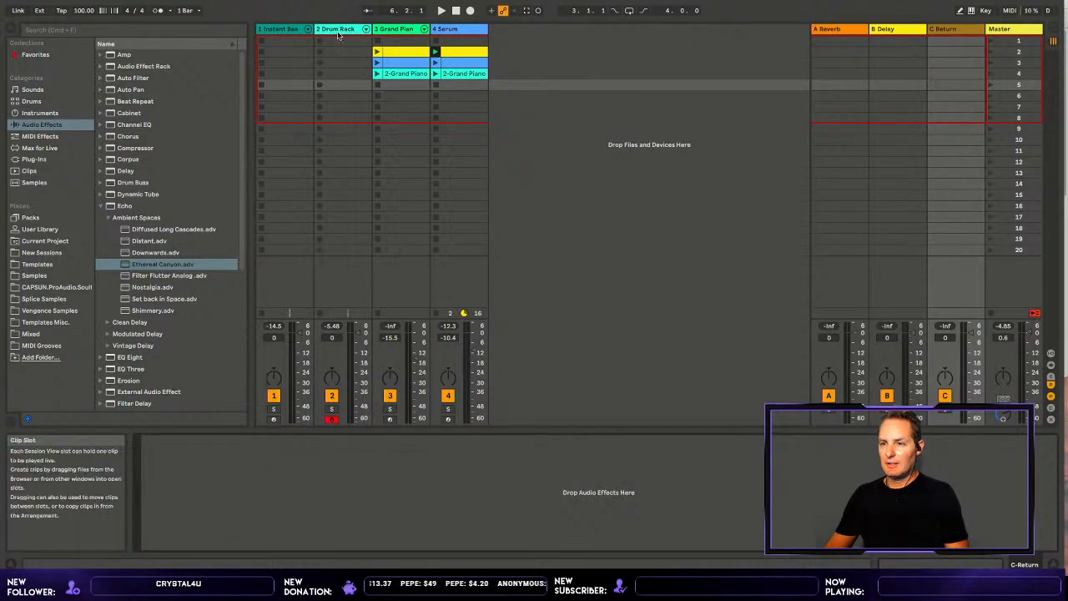
- Move the Ethereal Canyon Echo from the Drum Rack track to the A Reverb return track, after its Reverb
click(299, 26)
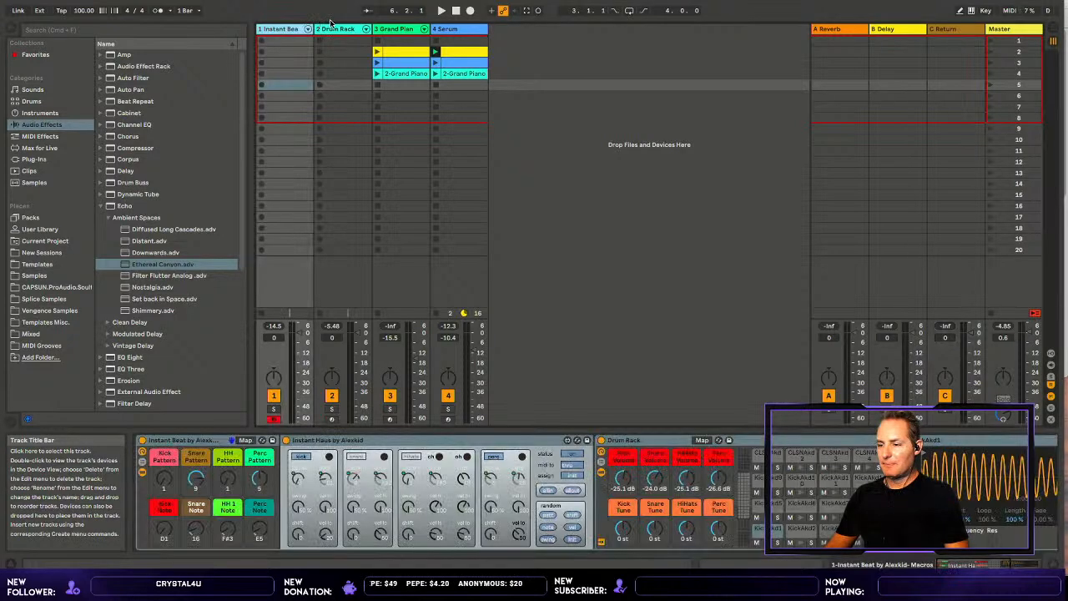
click(330, 23)
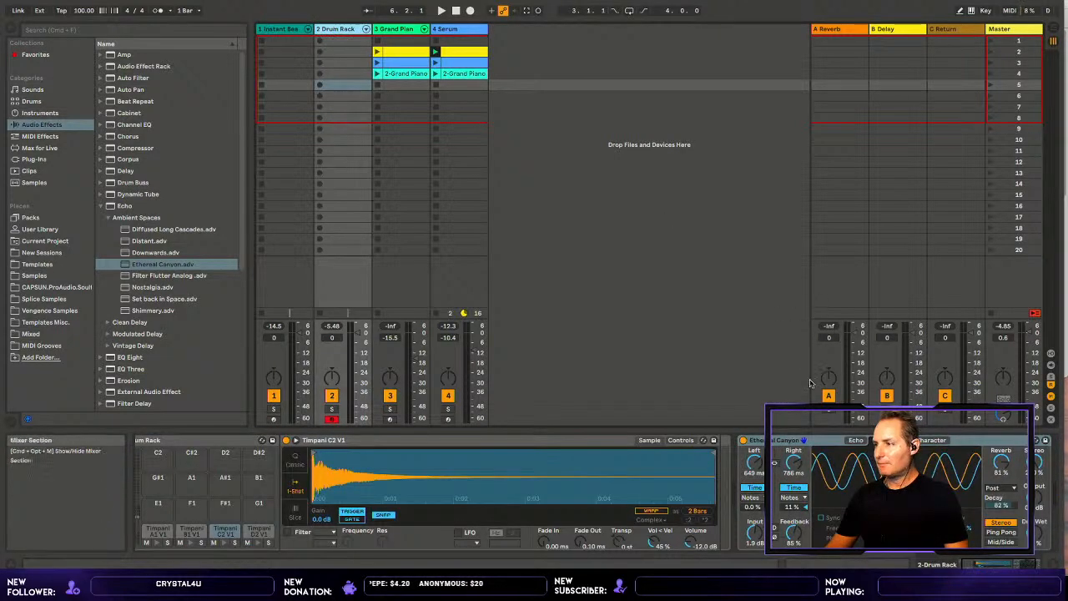
click(794, 438)
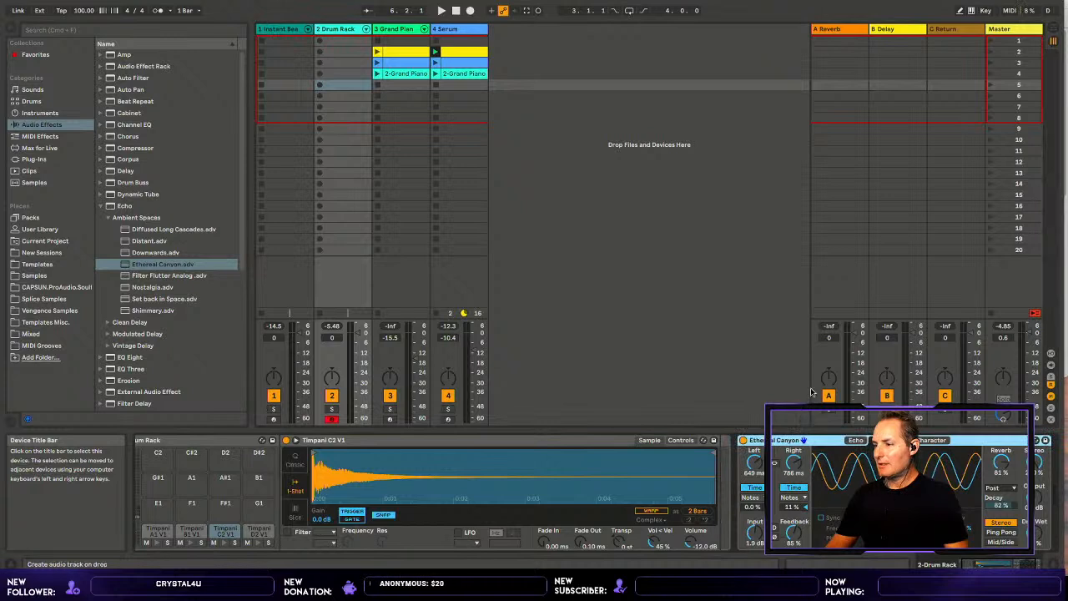
click(841, 273)
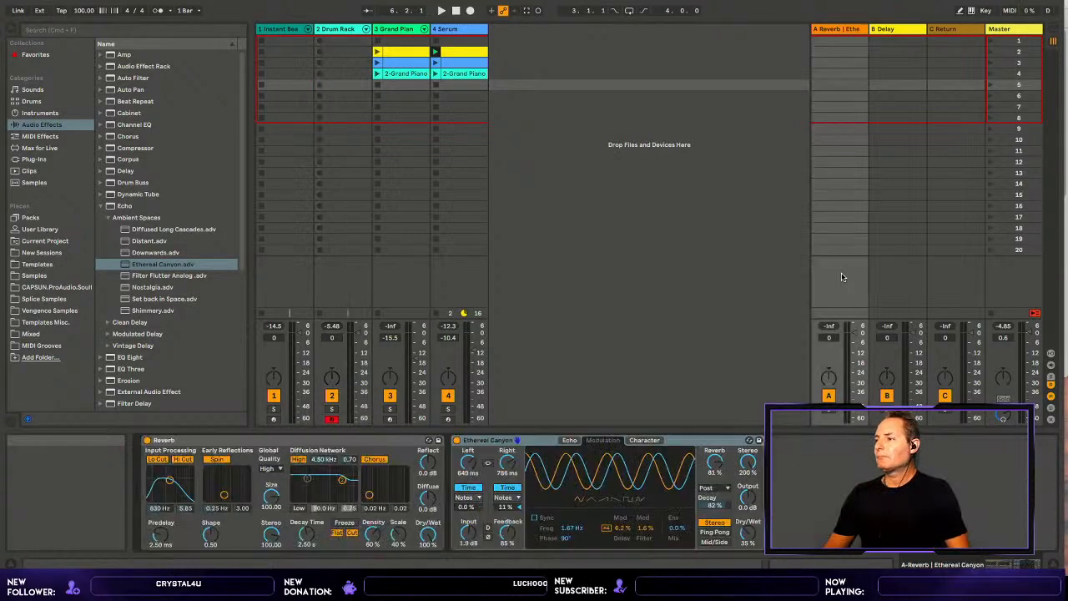
- Narrow the columns of return tracks A to C together and display return A's devices
click(845, 28)
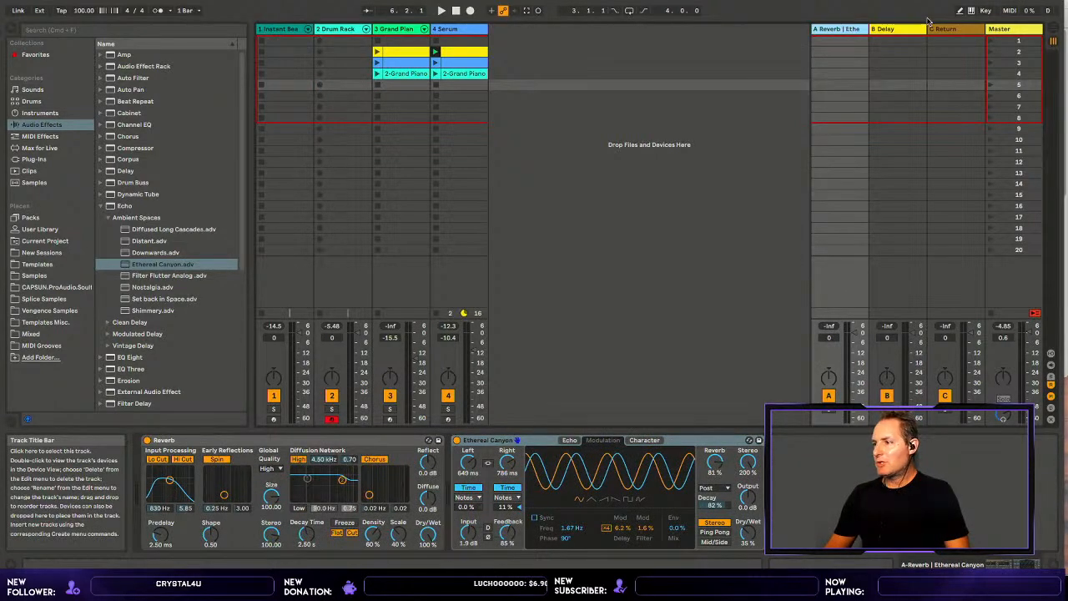
click(954, 25)
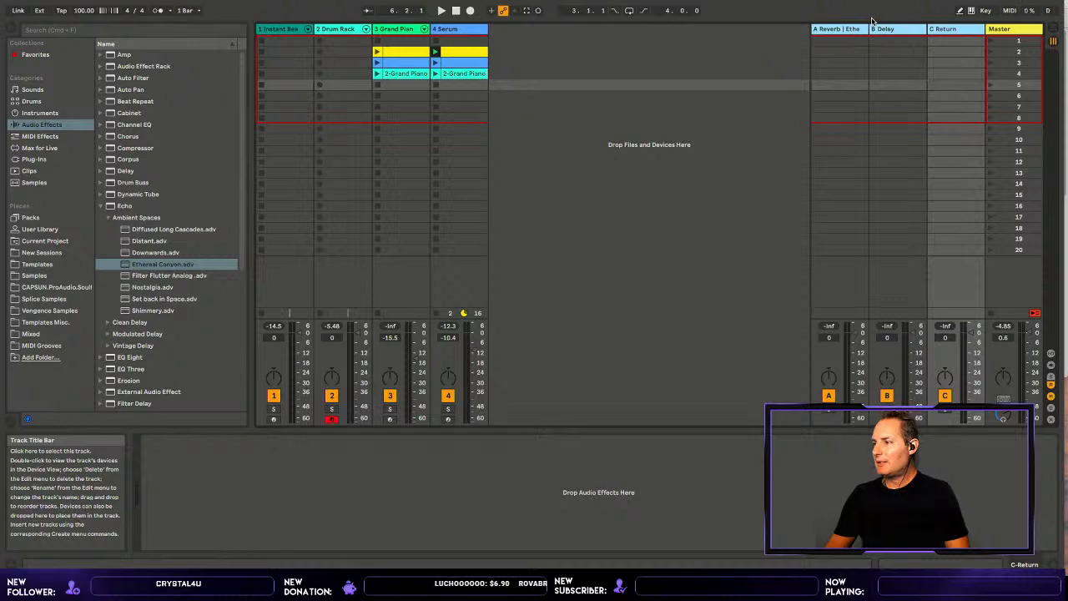
drag(873, 20, 908, 24)
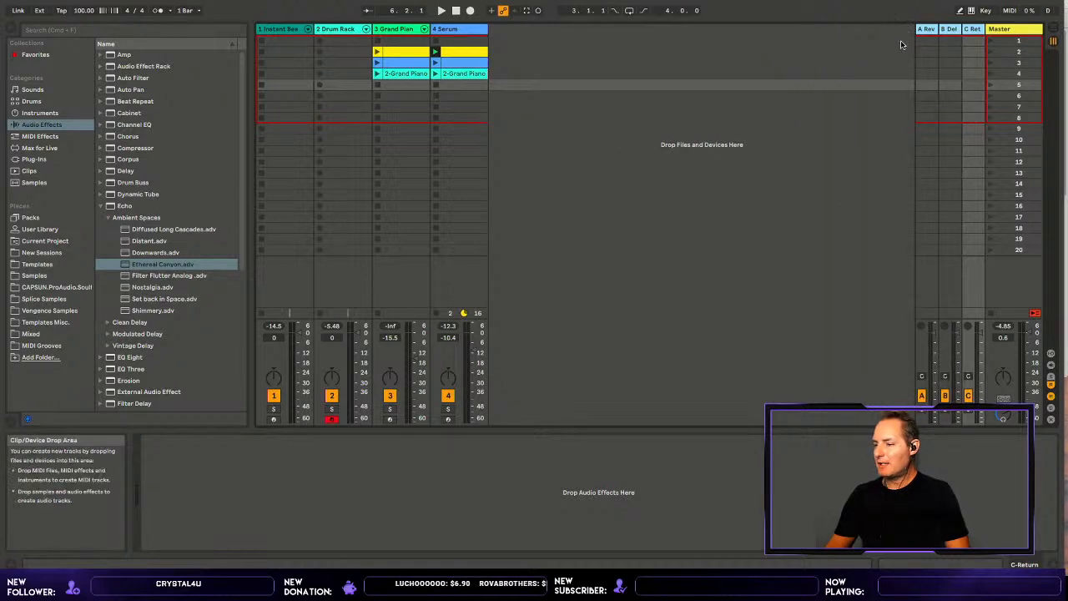
click(923, 29)
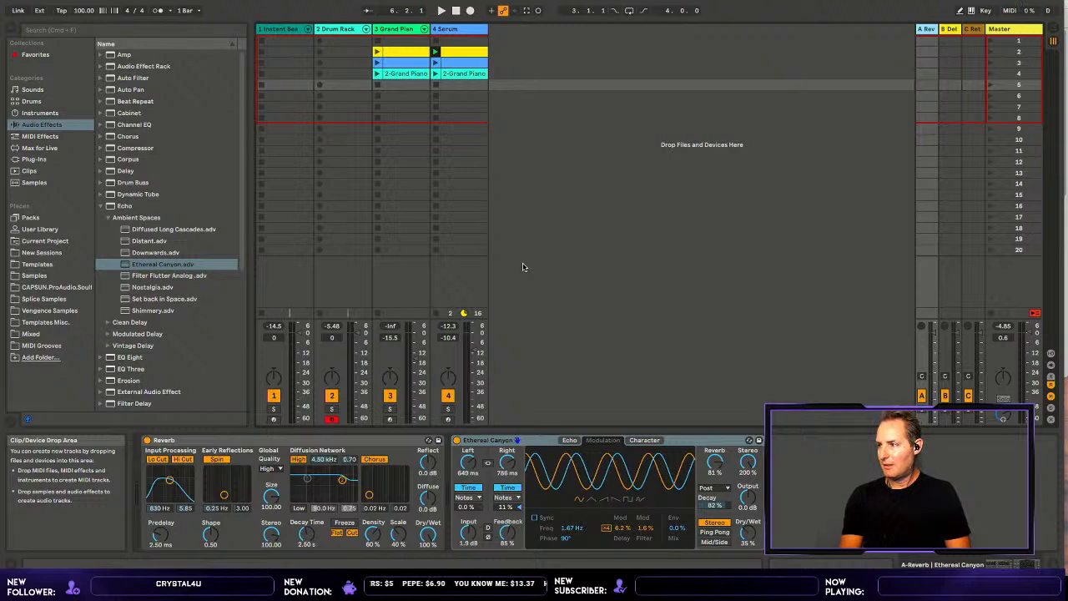
- Hide and reshow the return tracks, then toggle the mixer's Sends section until it is shown
key(ctrl+alt+r)
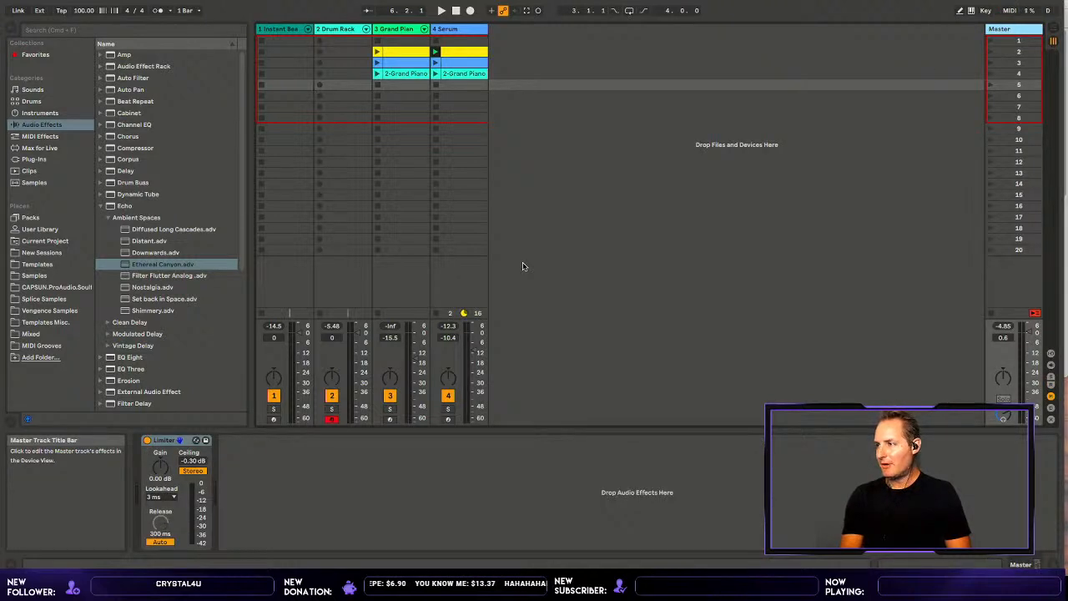
key(ctrl+alt+r)
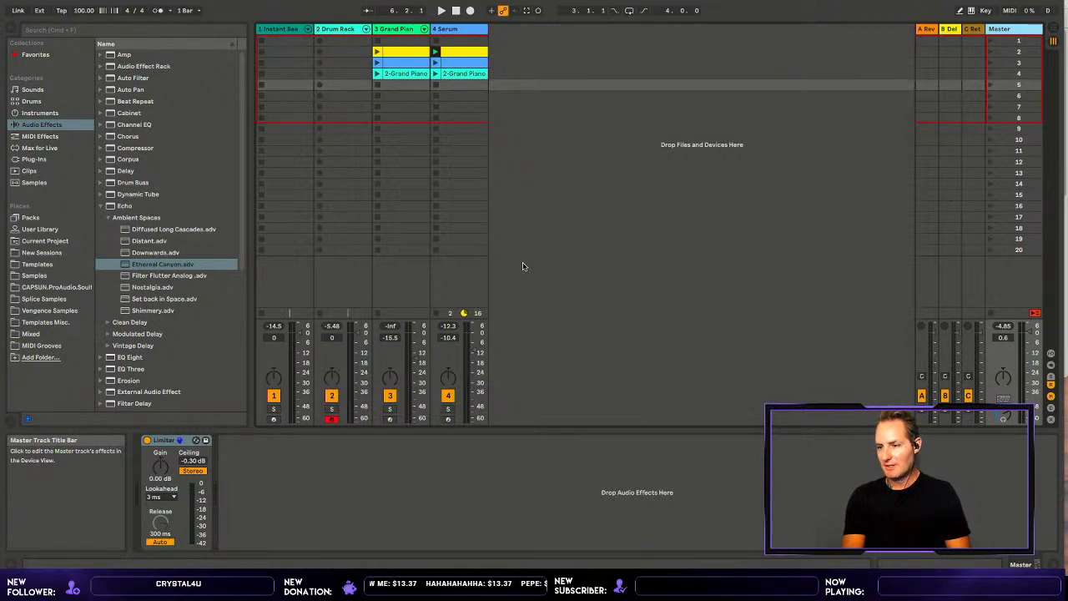
key(ctrl+alt+s)
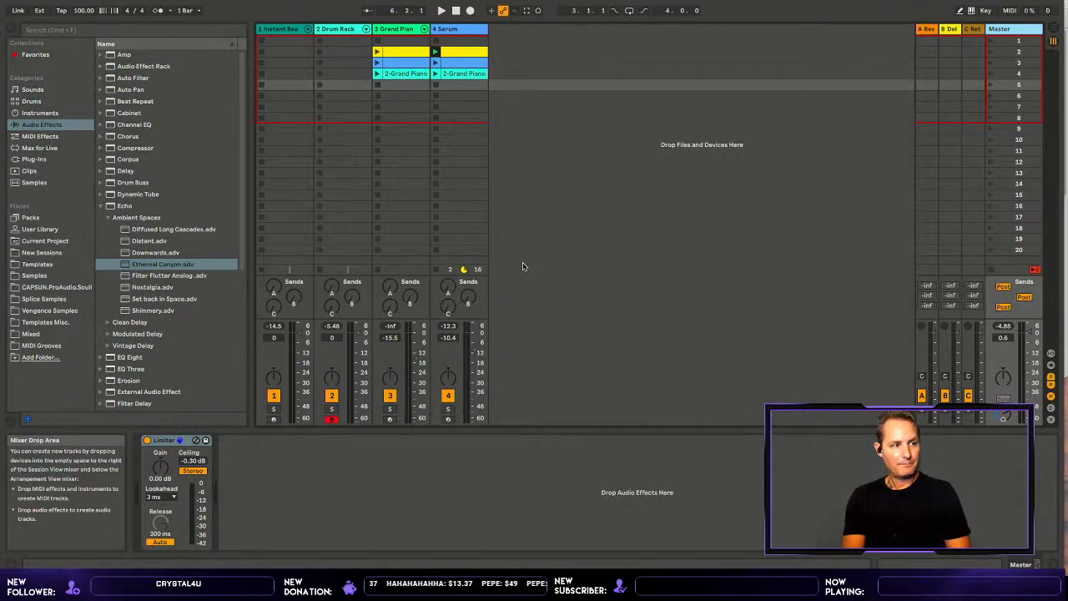
key(ctrl+alt+s)
key(ctrl+alt+s)
key(ctrl+alt+s)
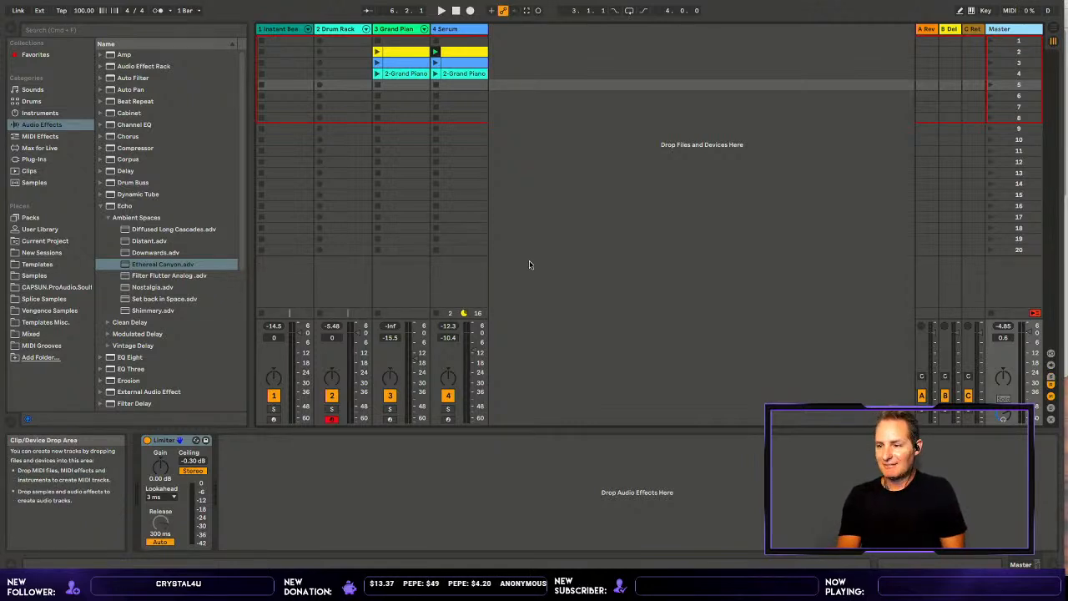
key(ctrl+alt+s)
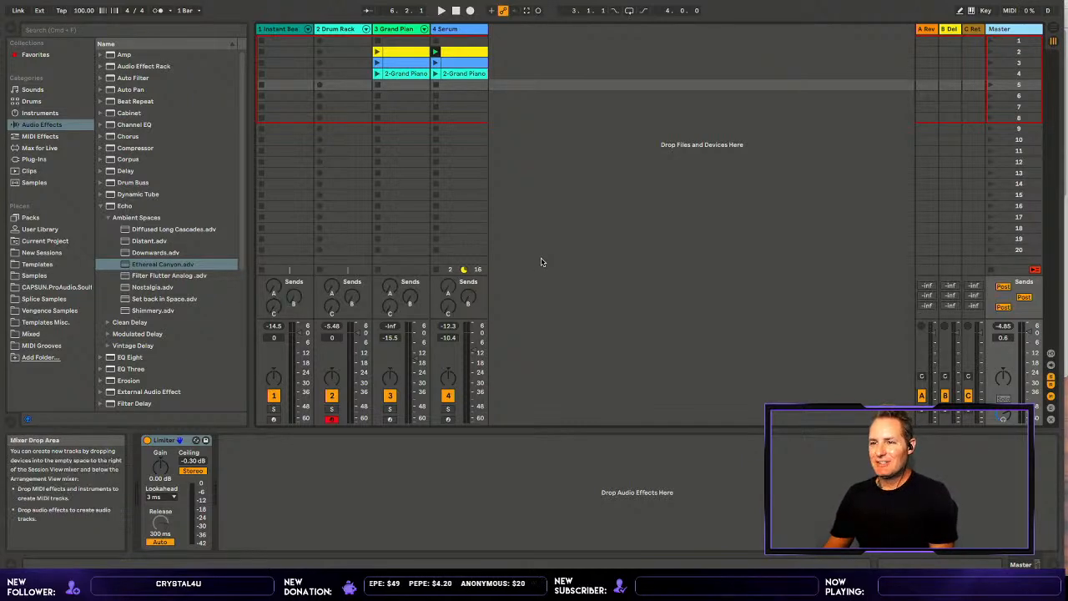
- Raise the Drum Rack track's Send A amount and briefly play scene 2 to audition it
click(355, 29)
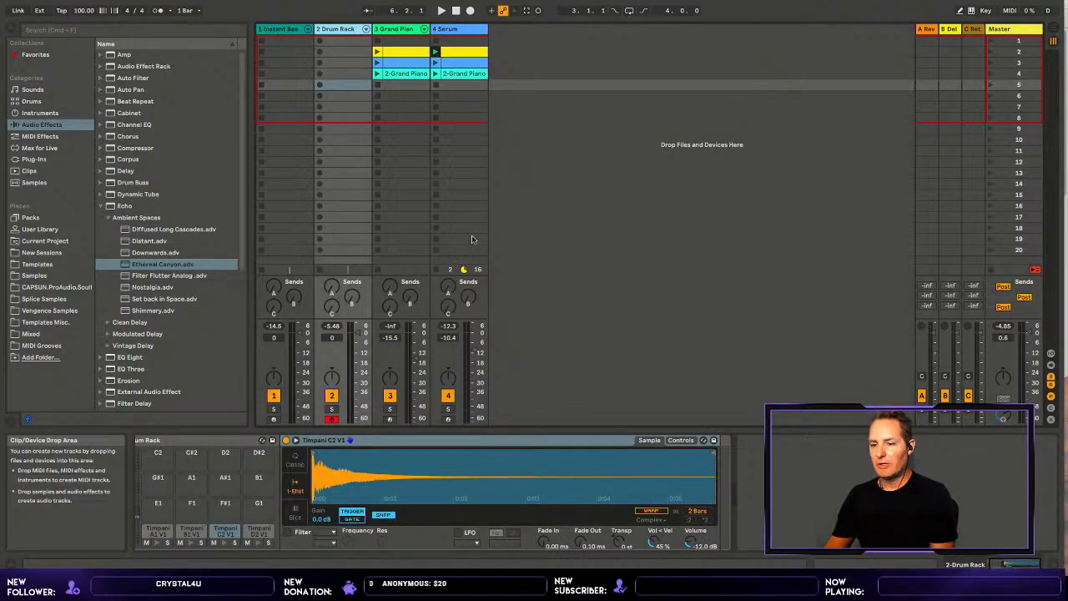
drag(336, 283, 336, 242)
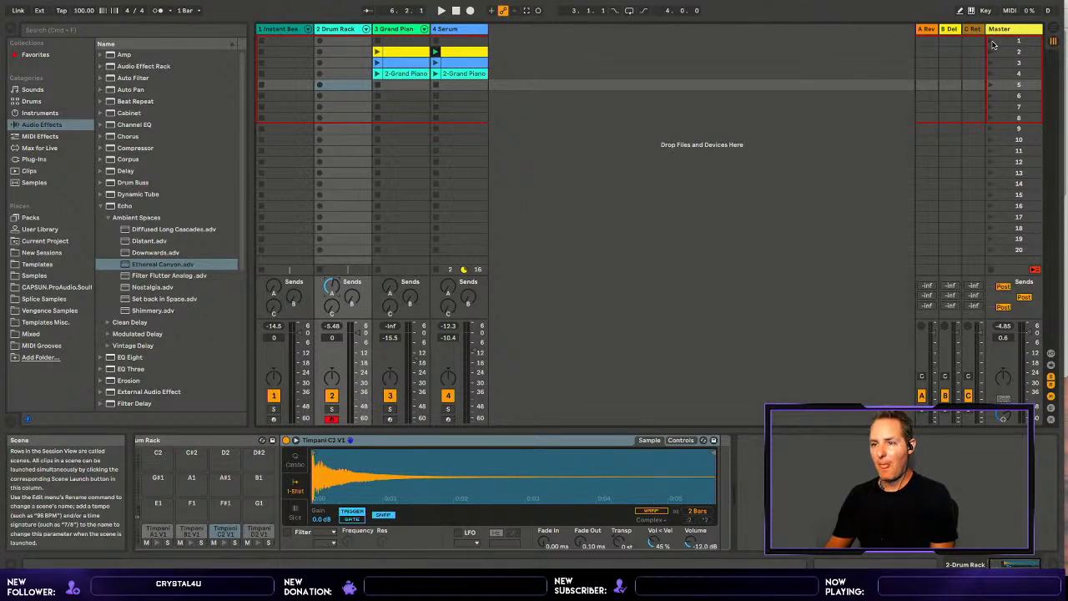
click(992, 50)
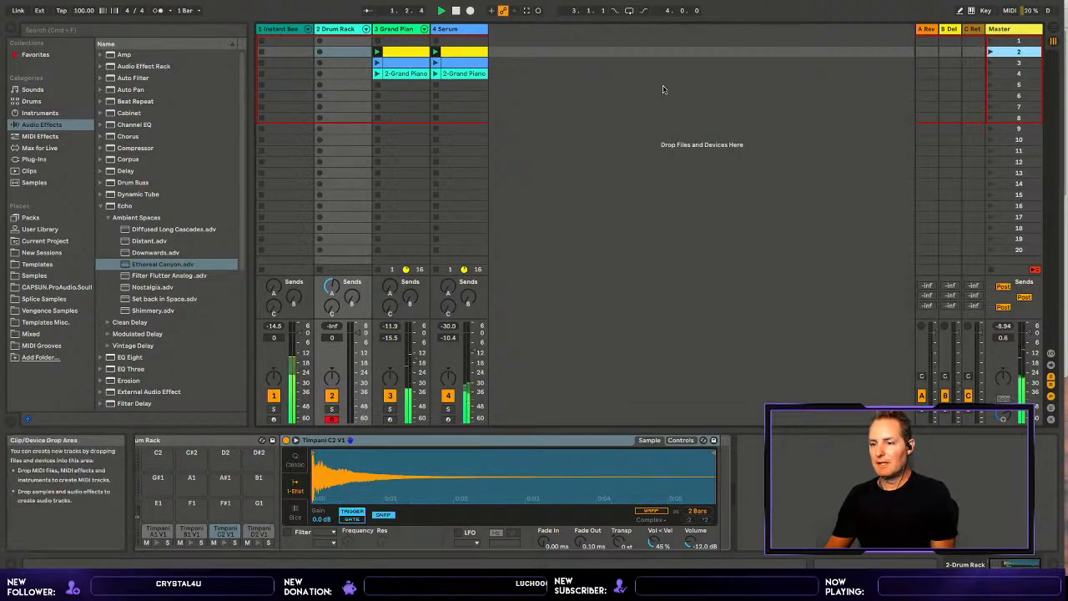
key(space)
- Stop the Grand Piano track's playing clip and deactivate its clips in scenes 2 to 4
click(379, 267)
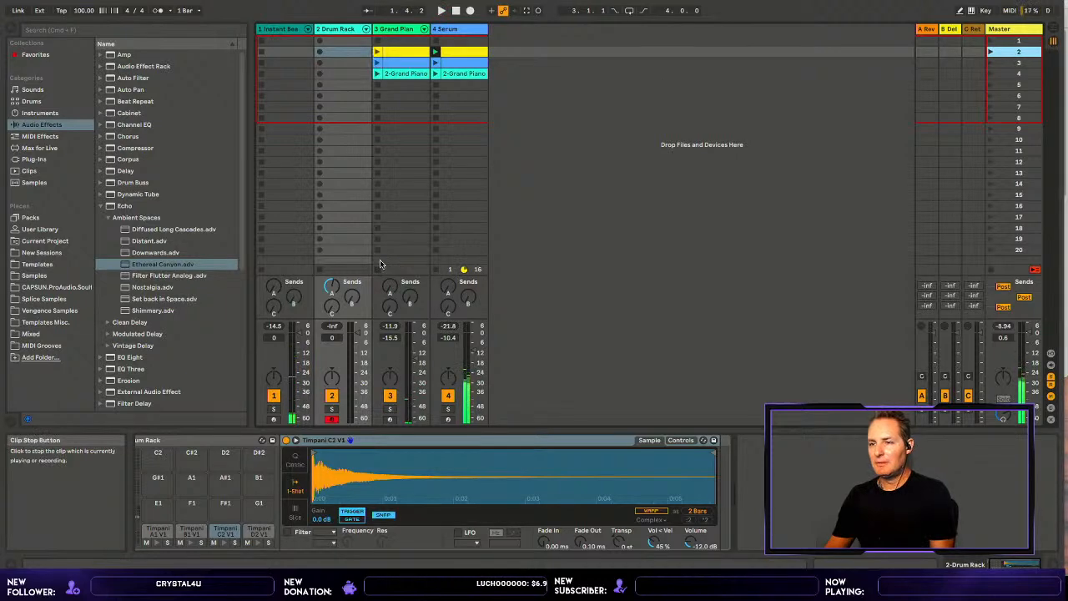
click(406, 69)
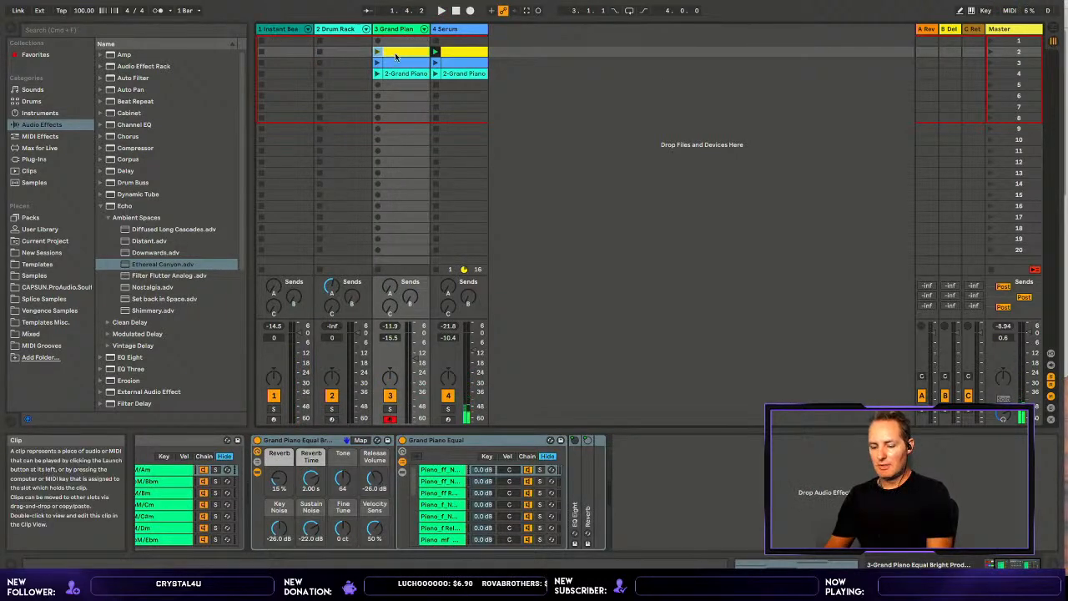
key(0)
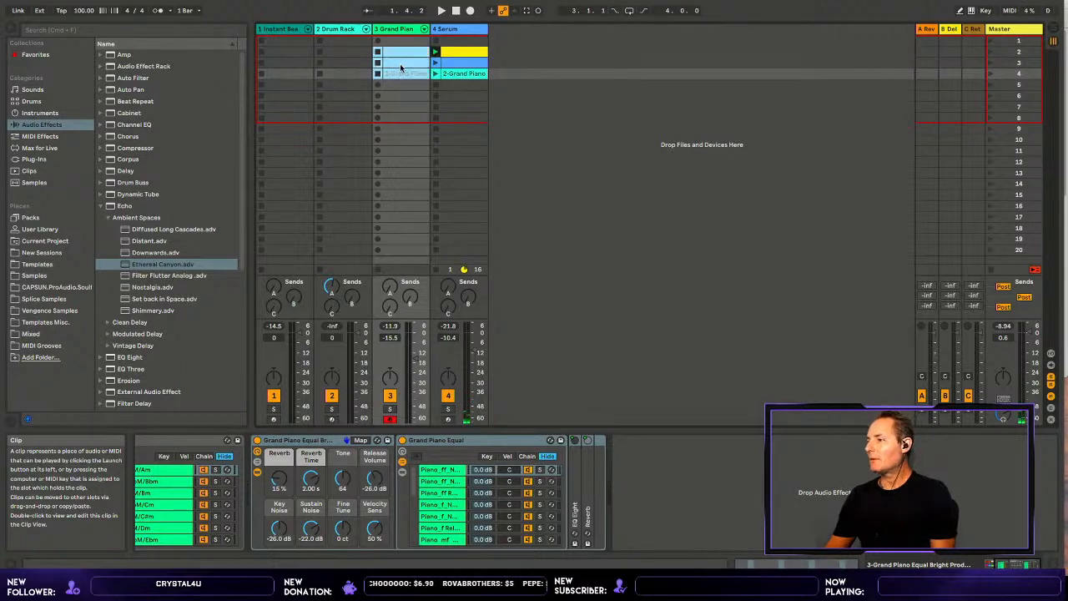
- Launch scene 2 and lower the Serum track's volume to -11.5 dB
click(990, 52)
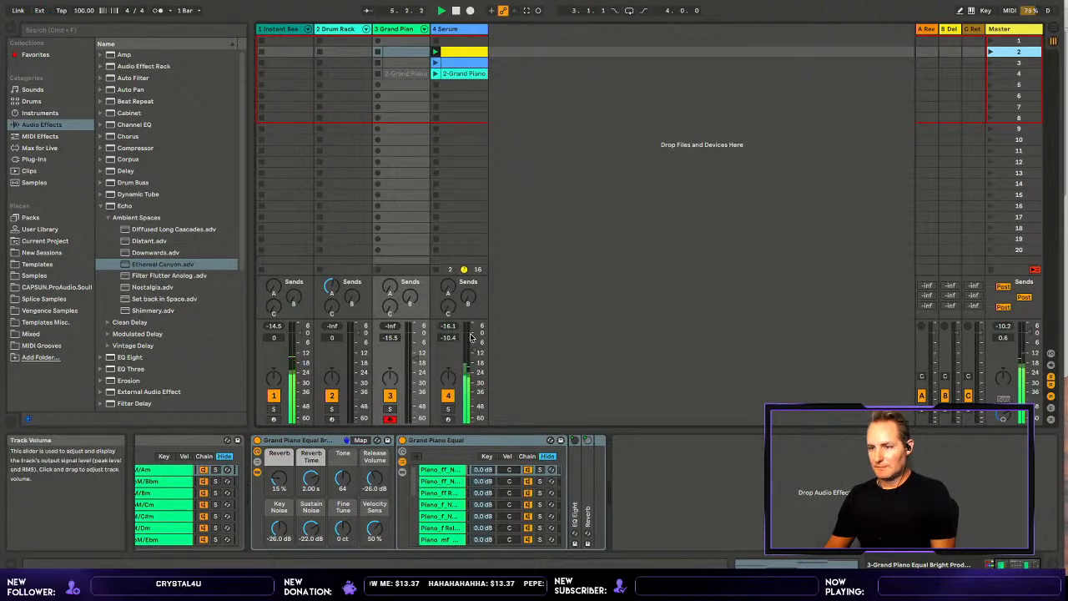
drag(472, 336, 473, 347)
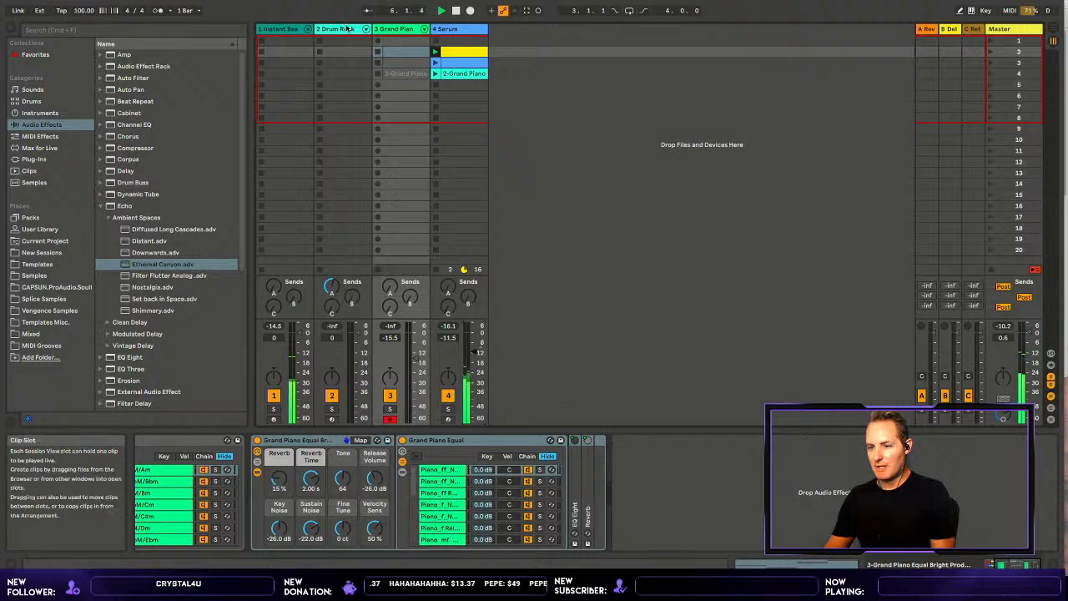
- Set the Ethereal Canyon Echo's Dry/Wet on return A to 100% and raise the Drum Rack's Send A further
click(346, 28)
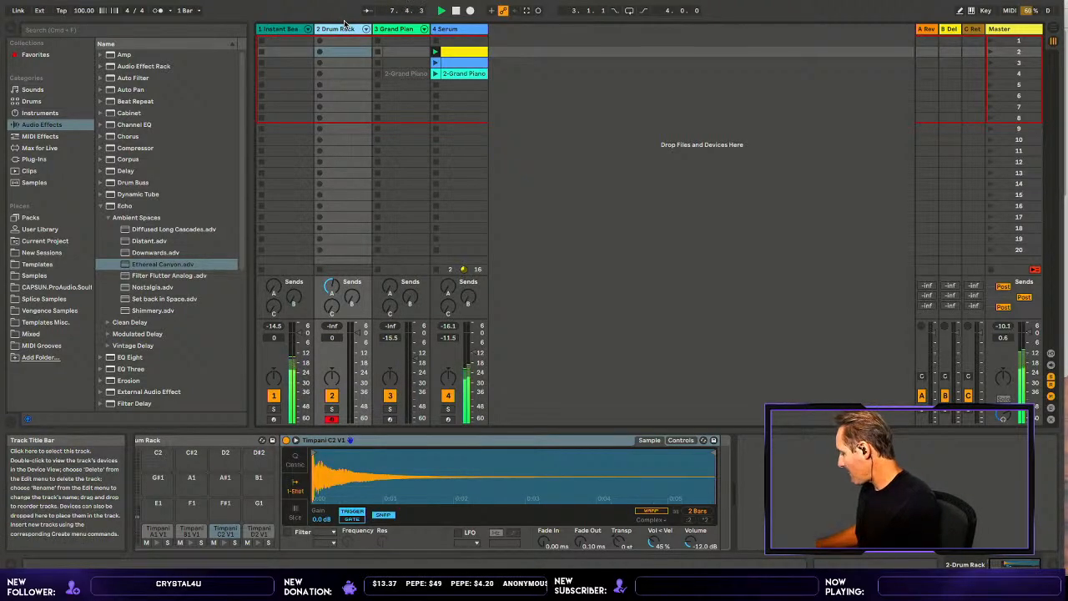
click(932, 27)
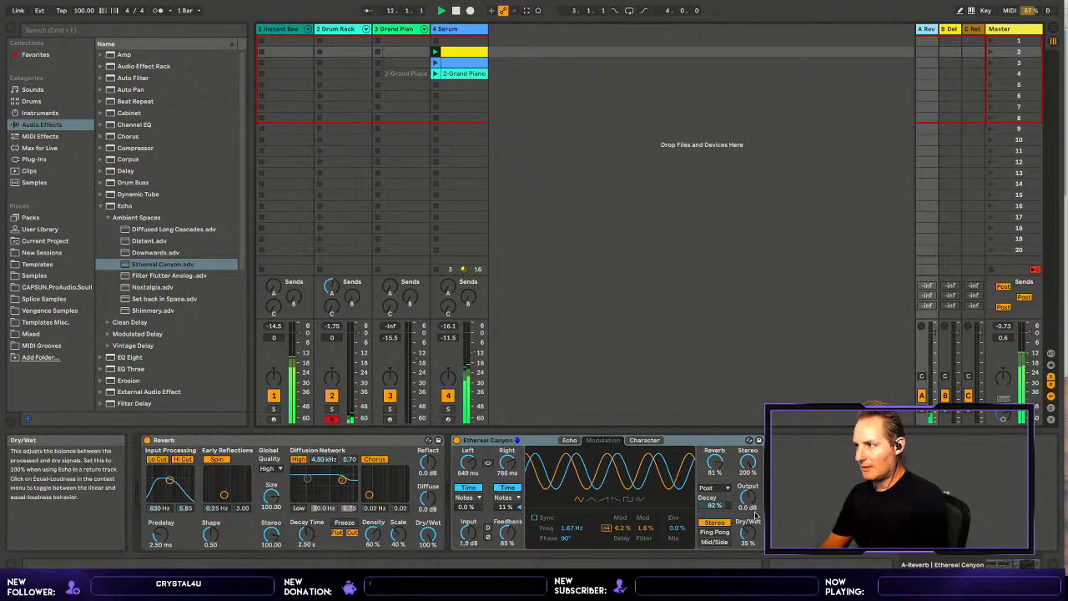
drag(751, 526, 754, 529)
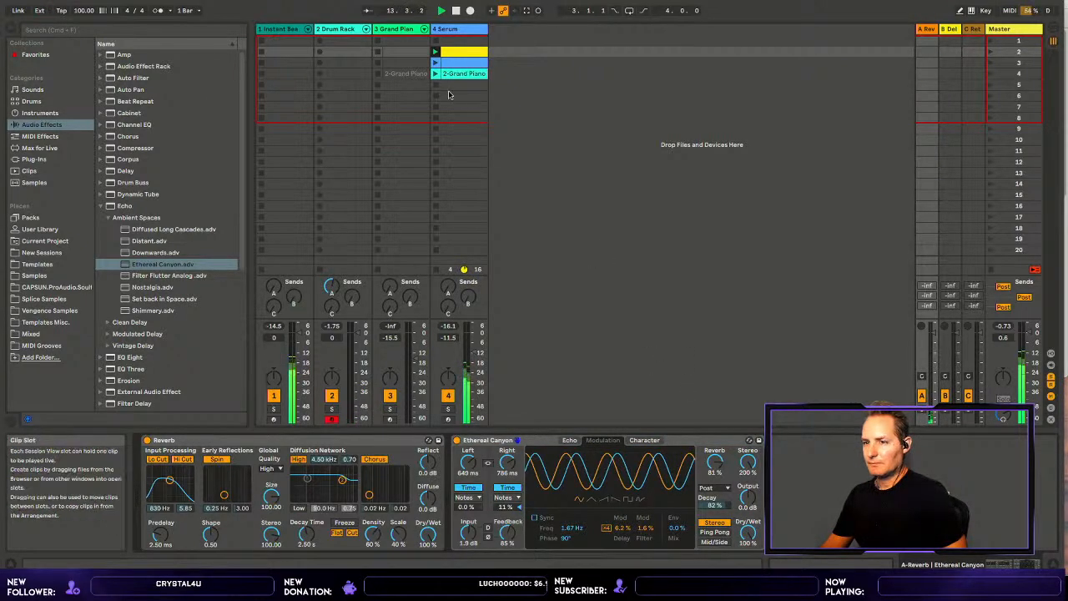
click(342, 28)
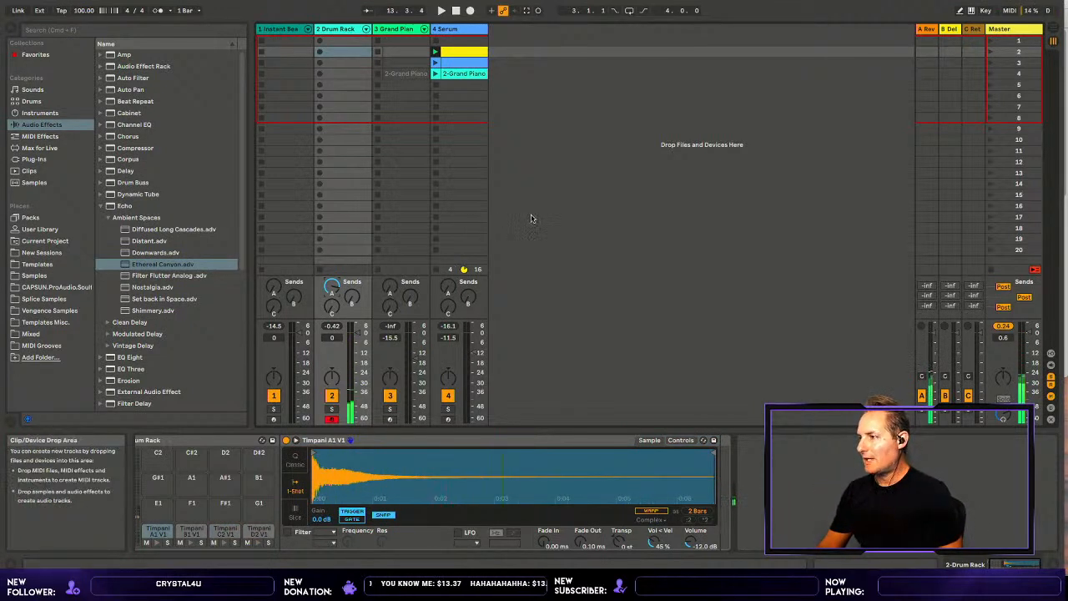
- Shorten the Ethereal Canyon Echo's left delay time on return A to 306 ms, then reselect the Drum Rack track
click(916, 55)
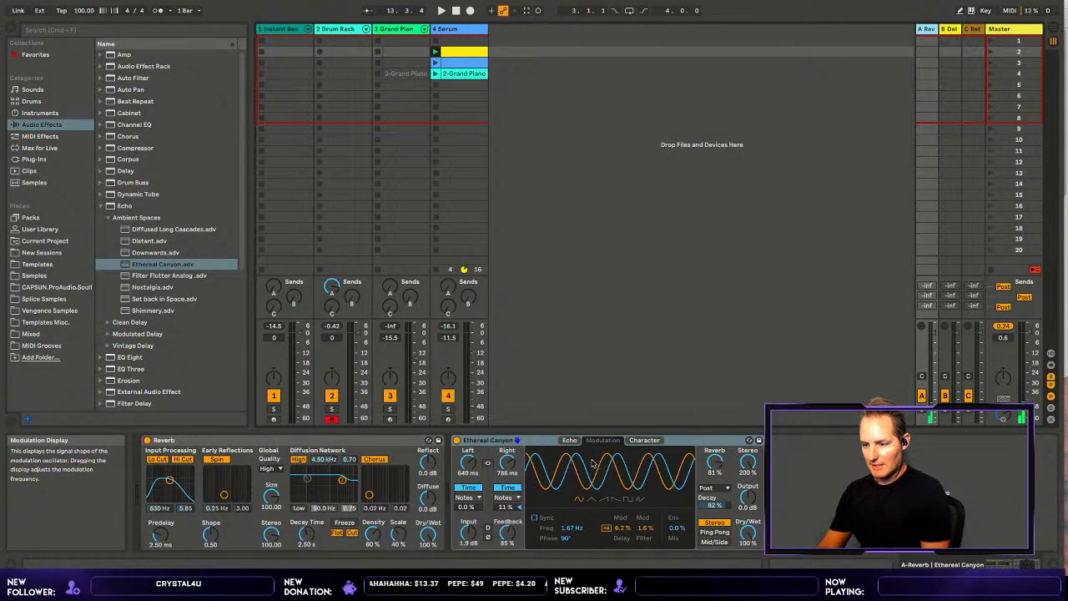
drag(470, 459, 469, 473)
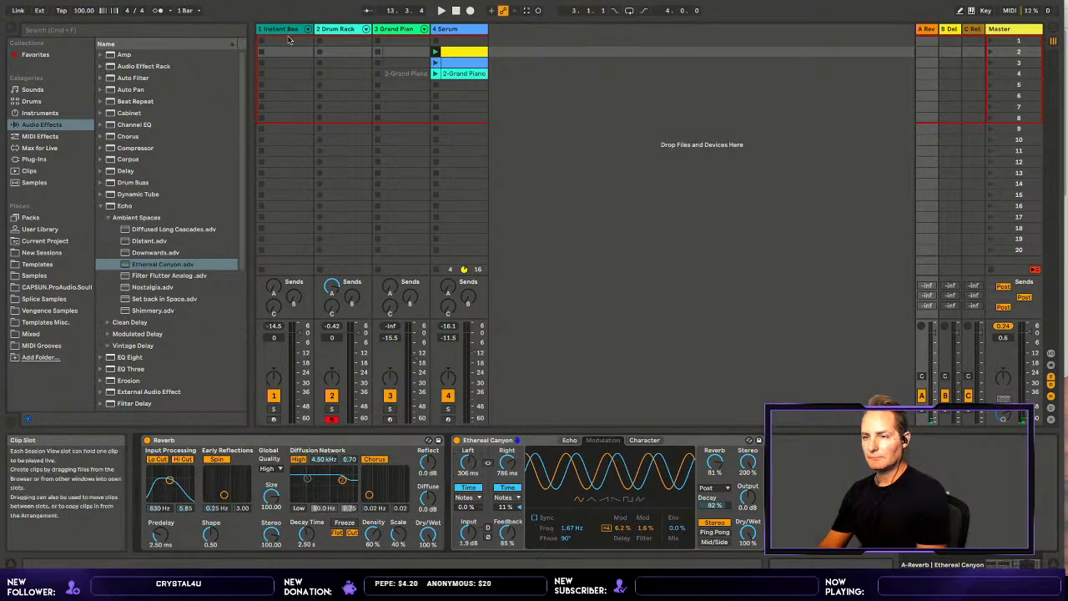
click(357, 28)
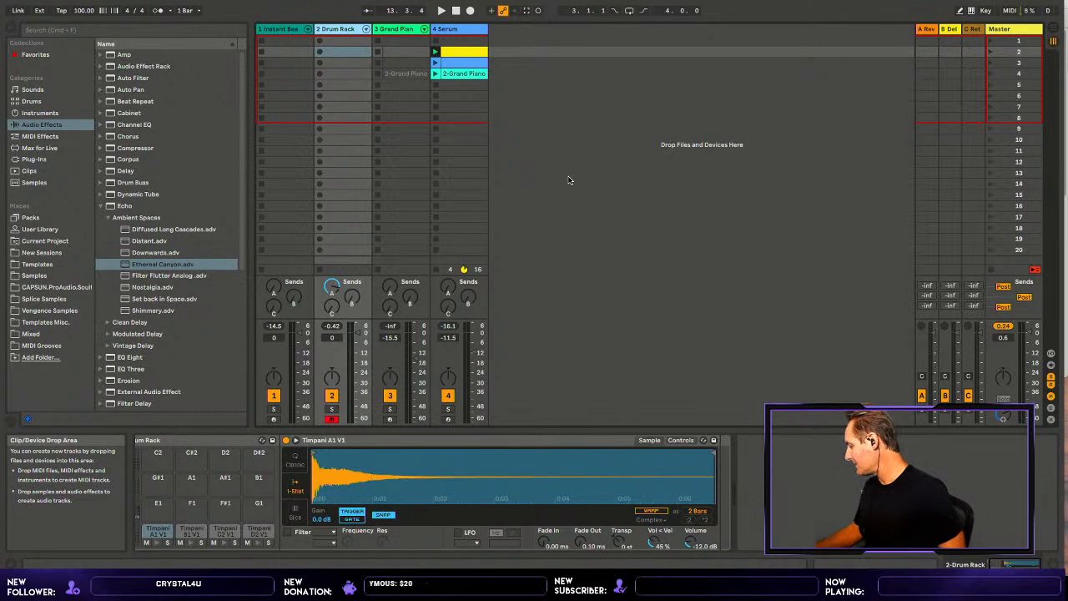
- Start playback and set the Drum Rack track's volume to -5.3 dB
key(space)
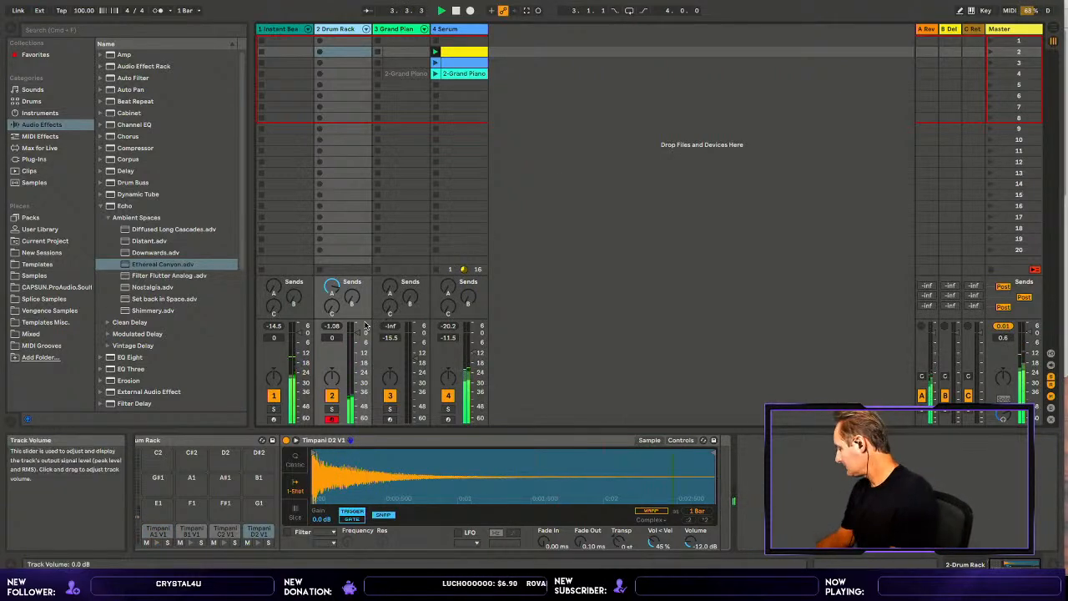
drag(363, 332, 362, 344)
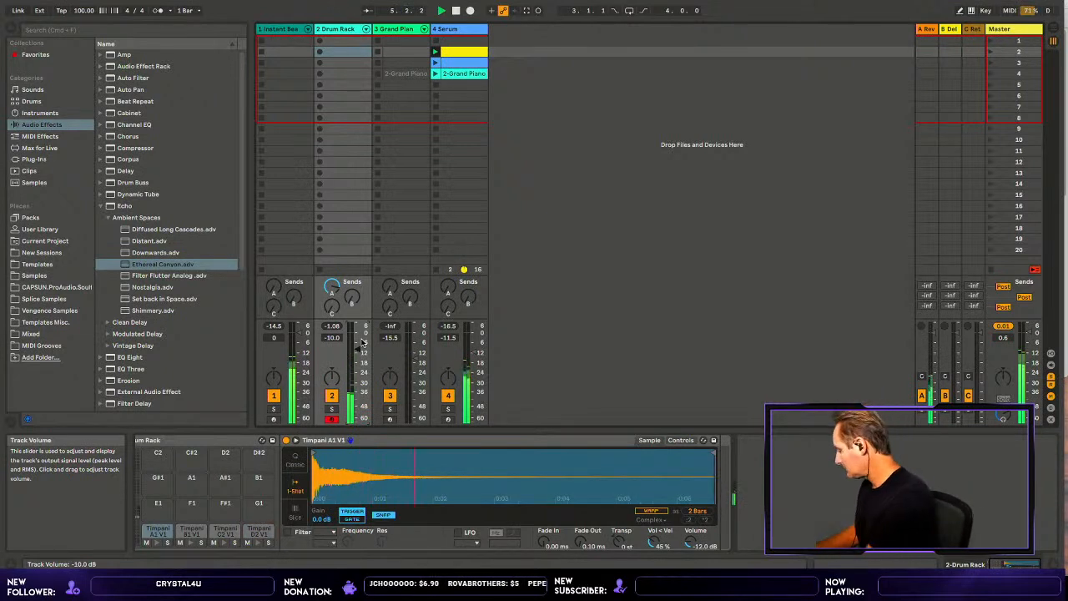
drag(363, 342, 357, 341)
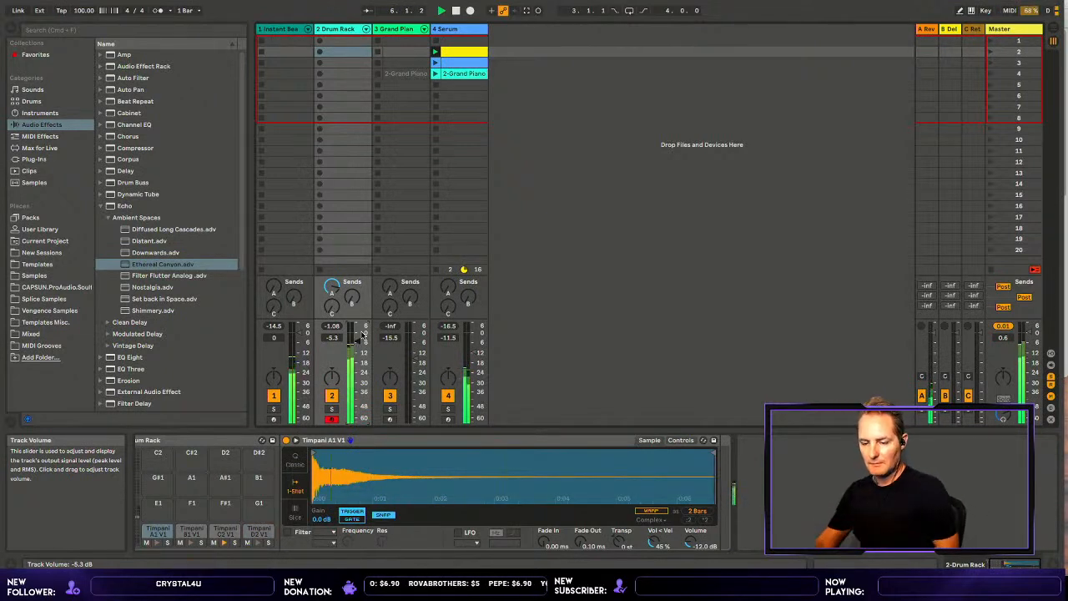
- Expand the Timpani B1 V1 Simpler to inspect its sample and collapse it again
click(258, 472)
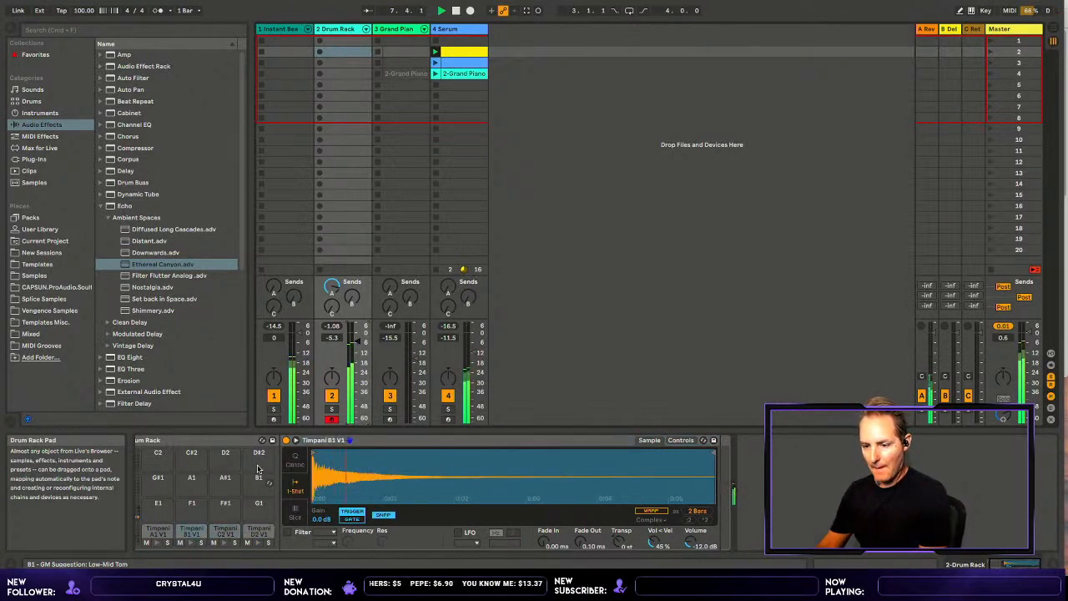
click(297, 438)
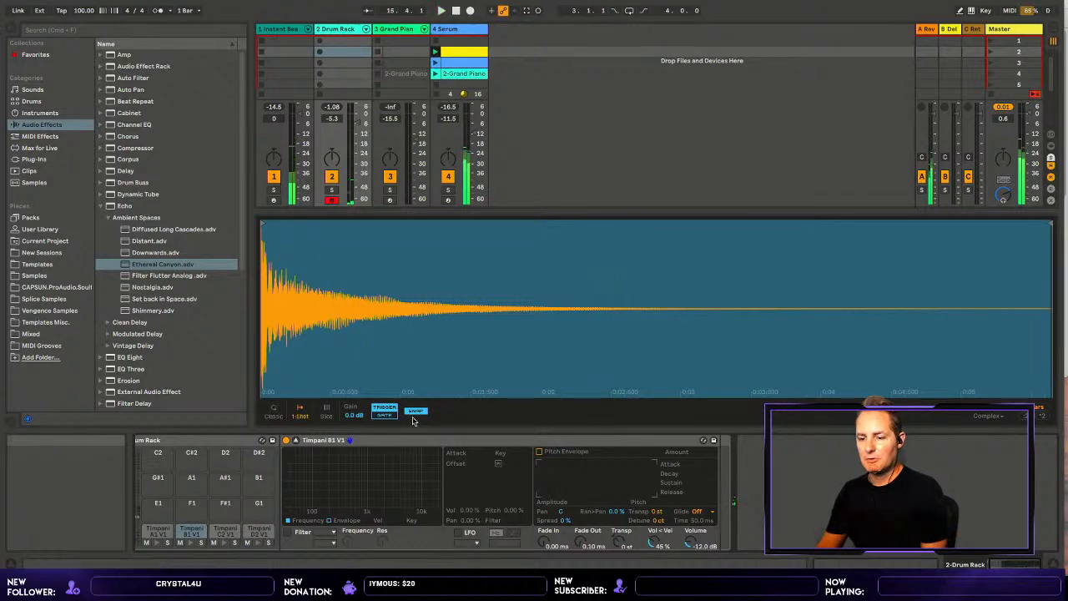
click(297, 439)
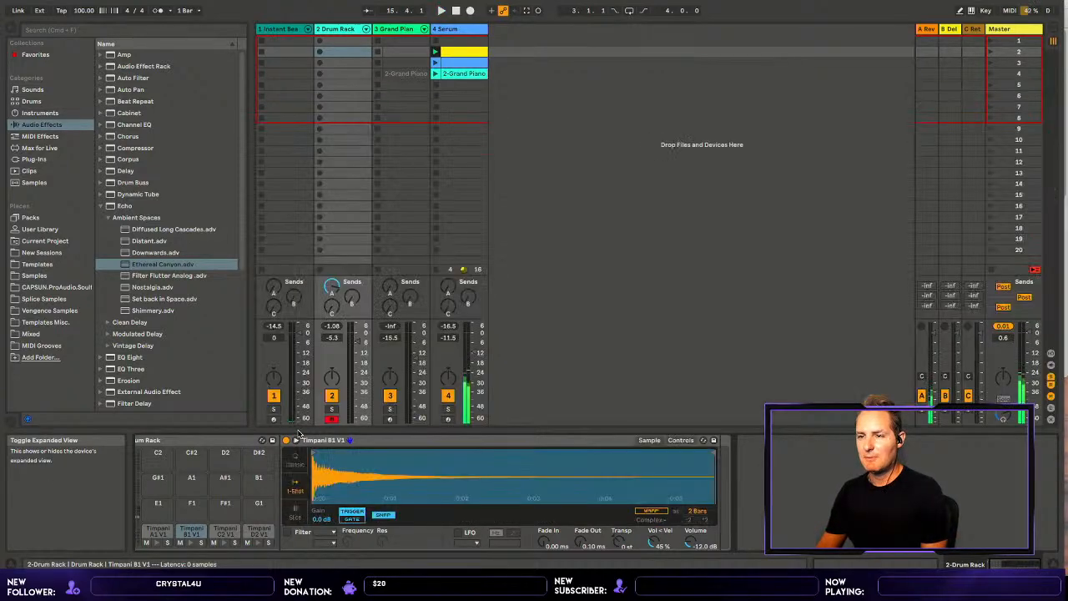
- Record an eight-bar timpani clip into the Drum Rack track's scene 2 slot
click(321, 47)
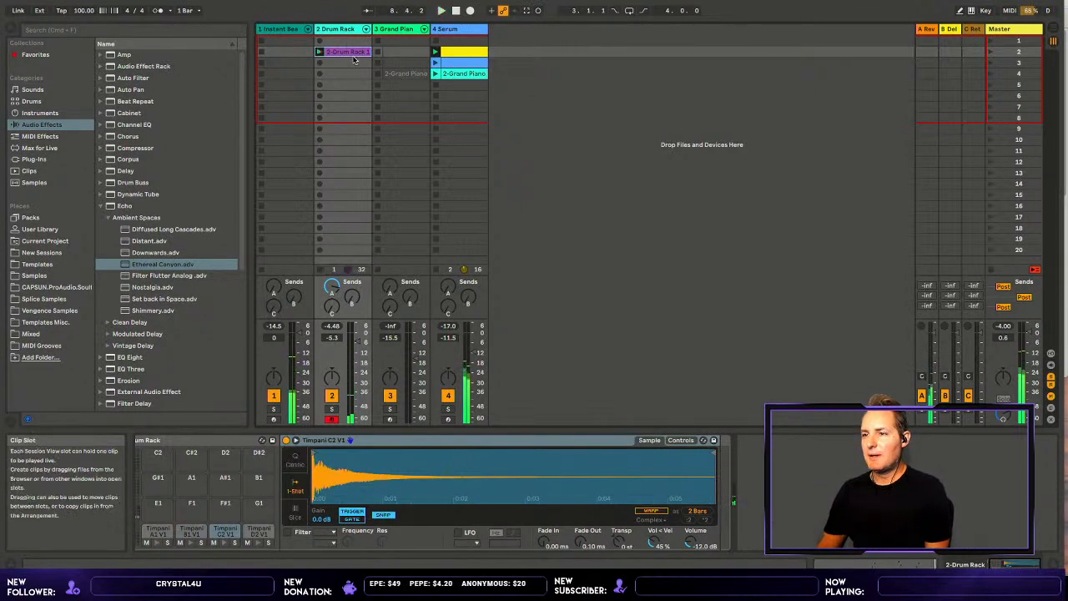
- Switch the Serum track's synth preset to AMB Carelessness and close the plug-in window
click(448, 29)
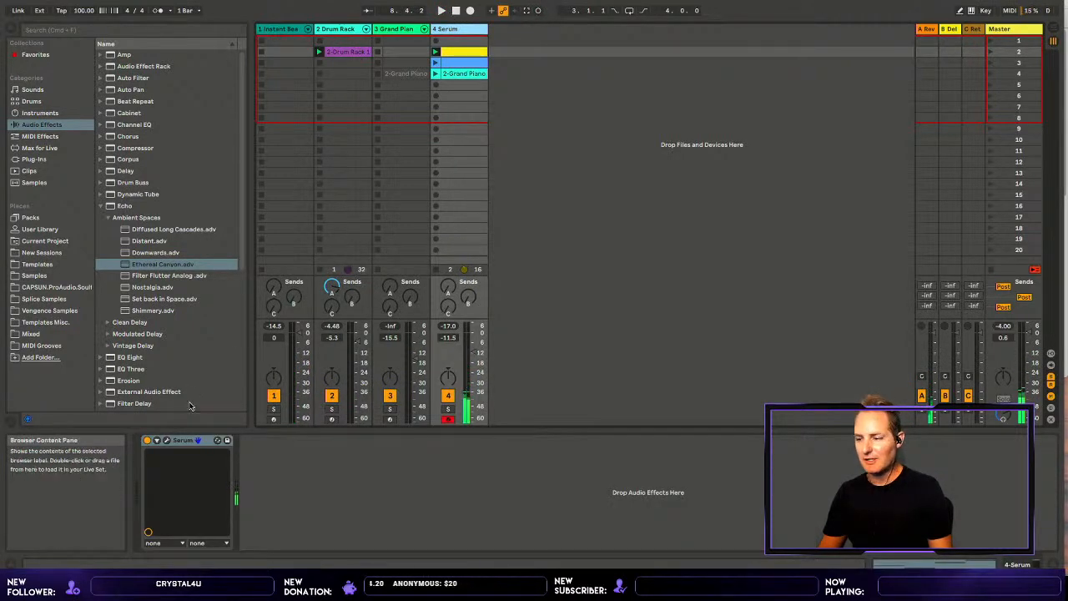
click(166, 440)
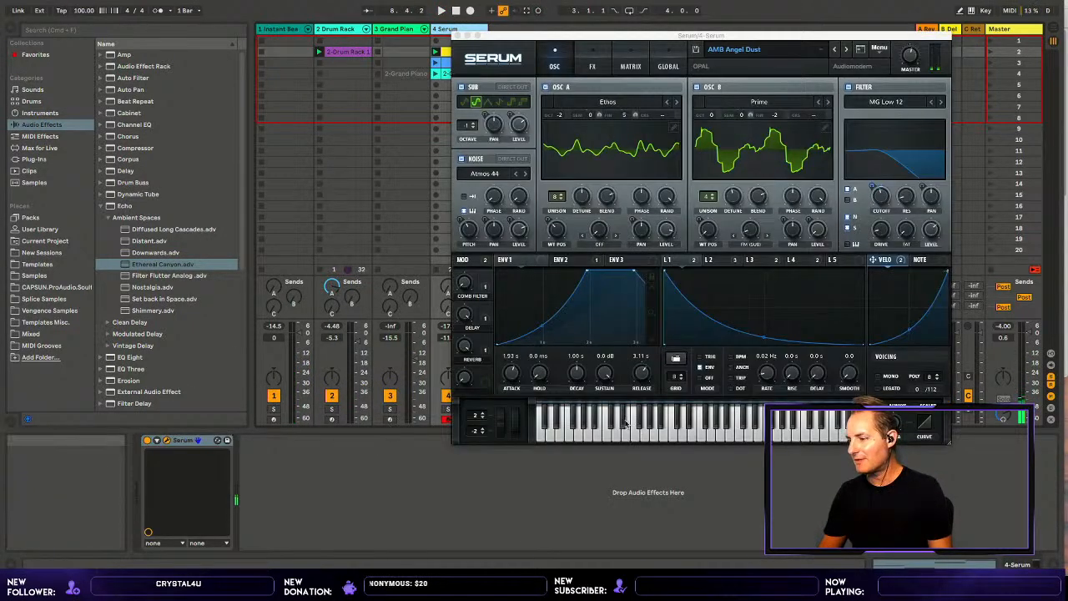
click(939, 376)
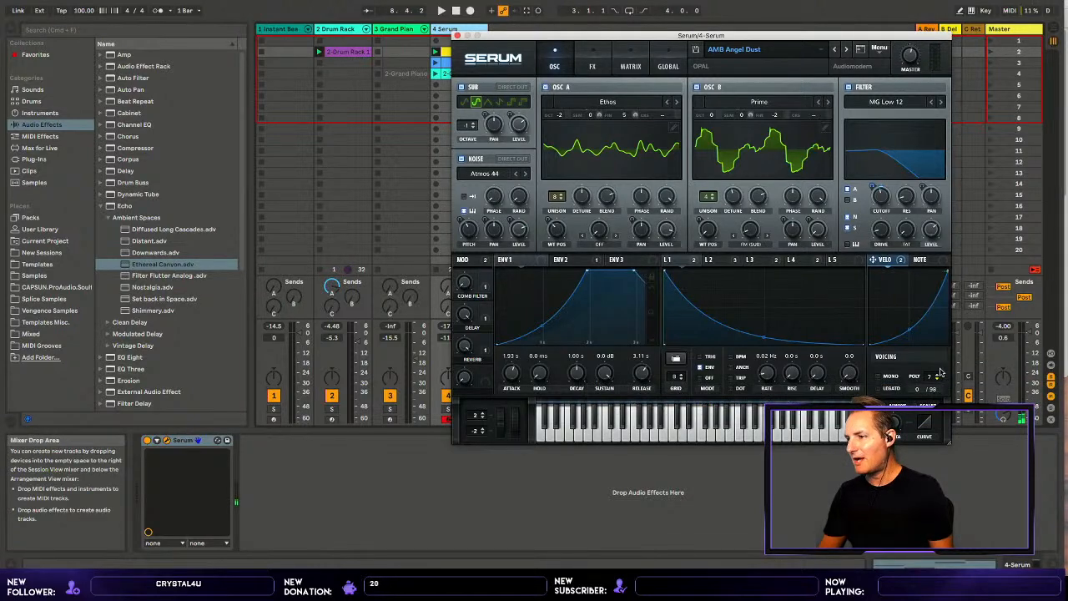
click(845, 48)
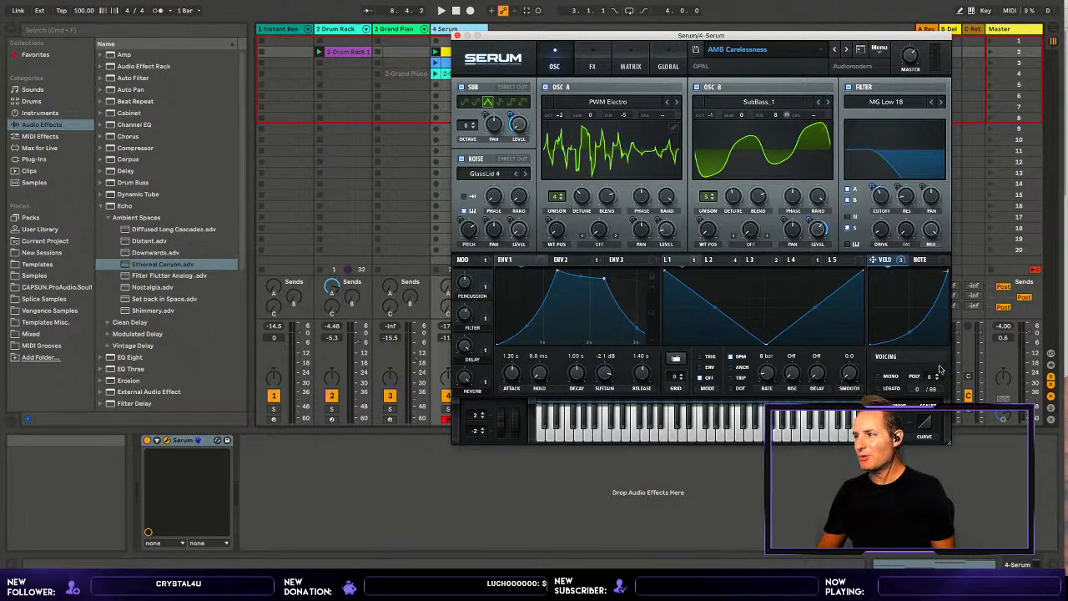
drag(617, 31, 654, 31)
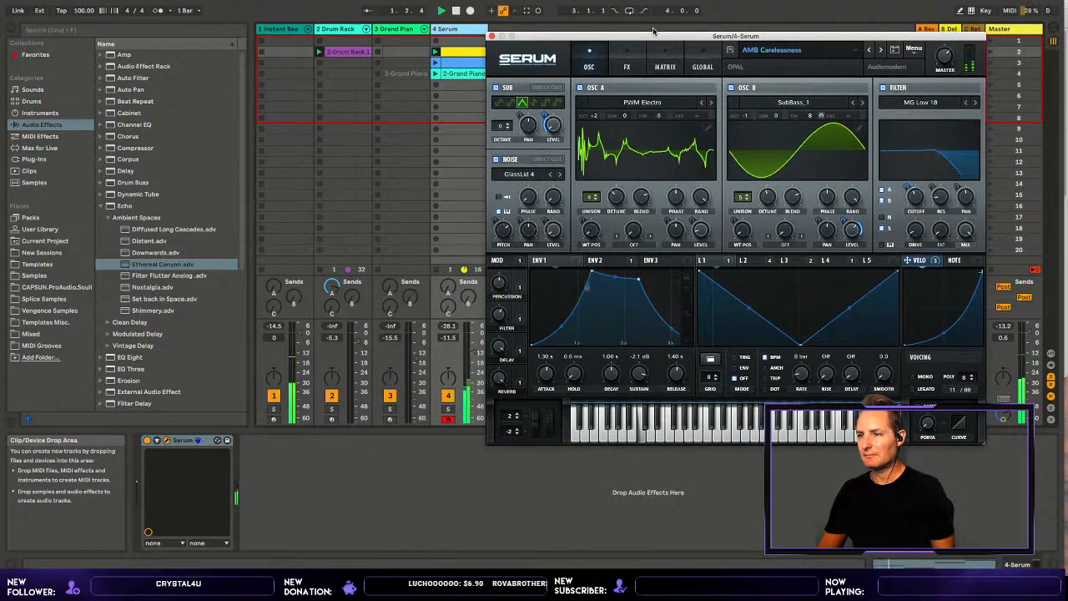
click(492, 35)
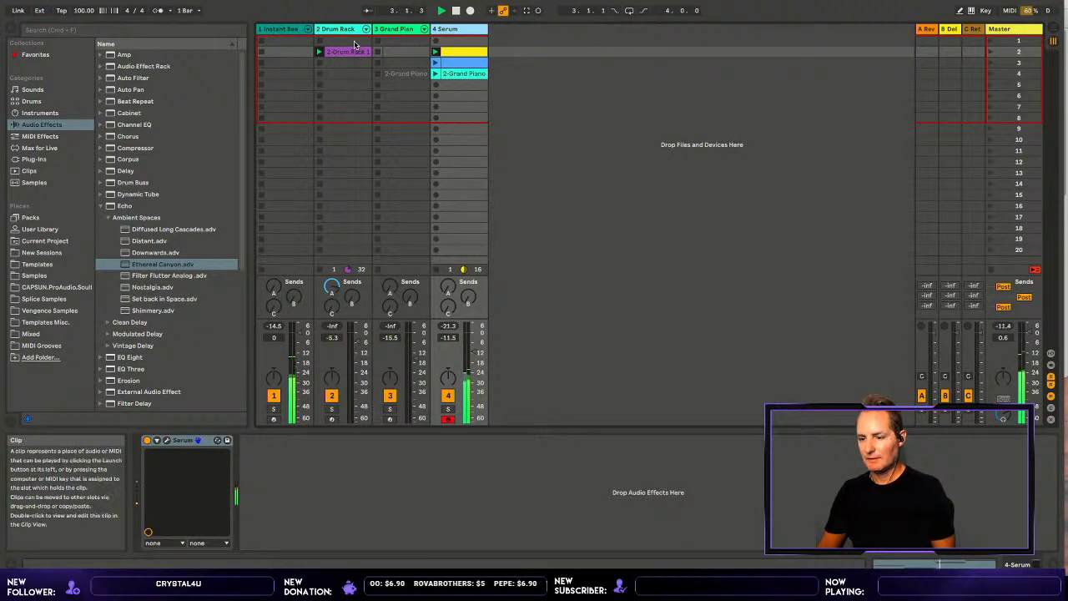
- Quantize all timpani notes in the Drum Rack clip of scene 2
double_click(346, 52)
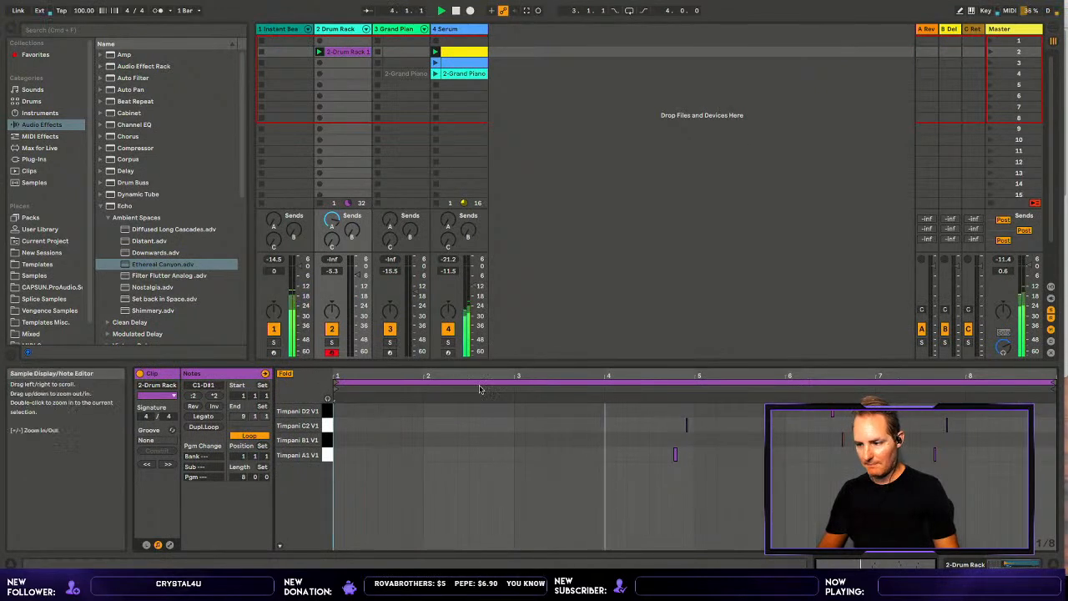
click(615, 457)
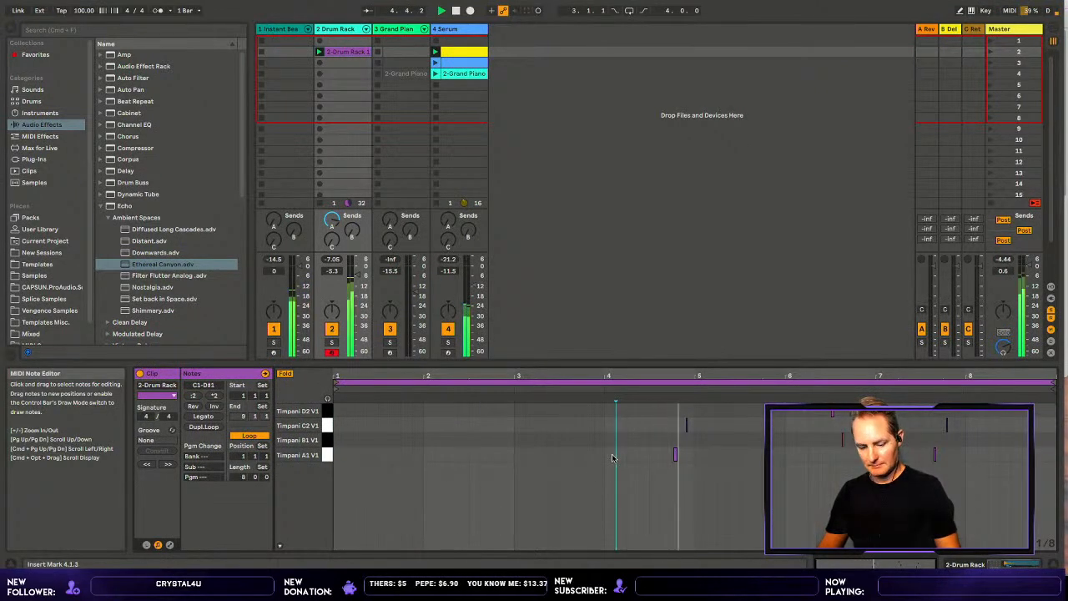
key(super+a)
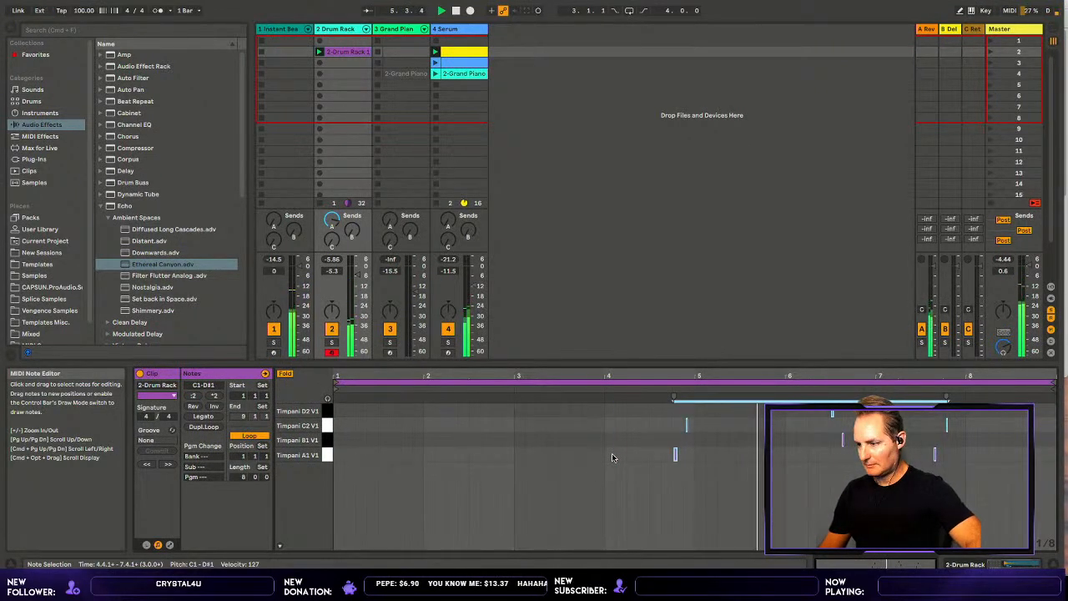
key(super+u)
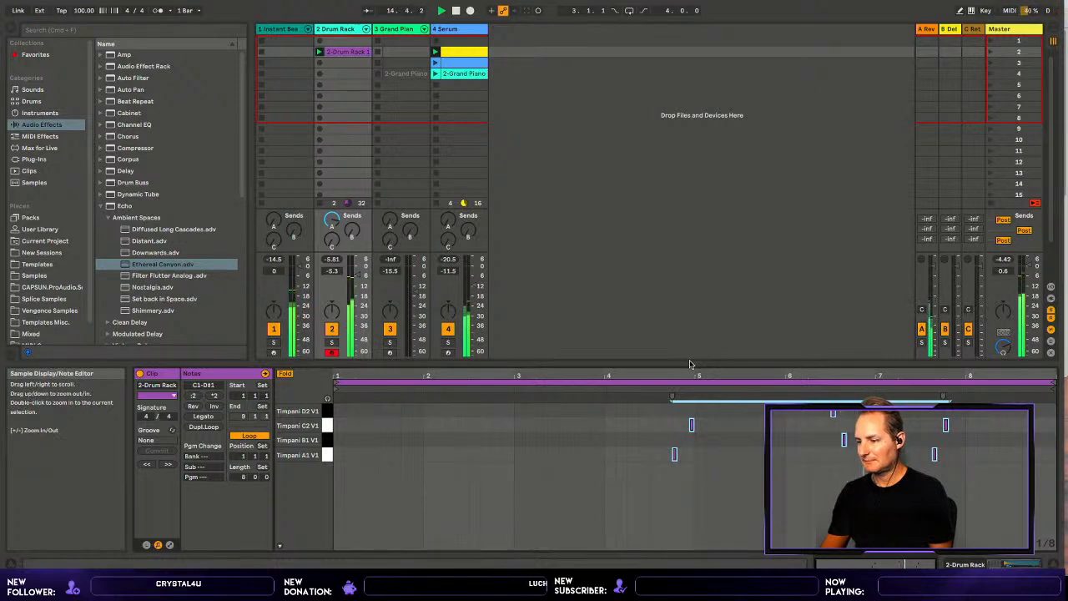
- Enlarge the note editor of the timpani clip and set its fixed grid to 1/16
drag(692, 360, 694, 338)
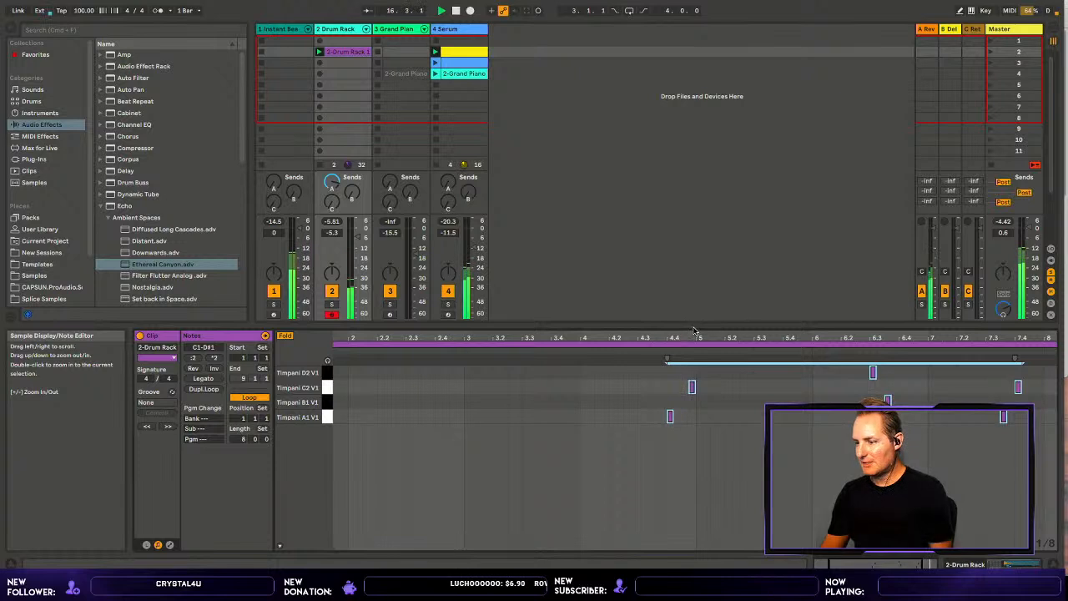
right_click(705, 370)
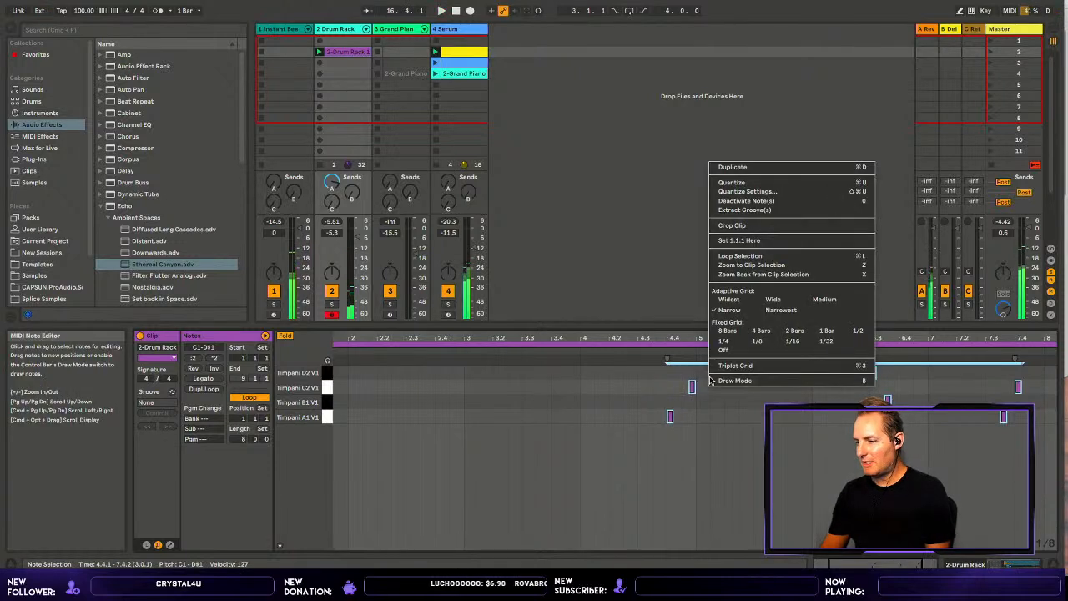
click(792, 334)
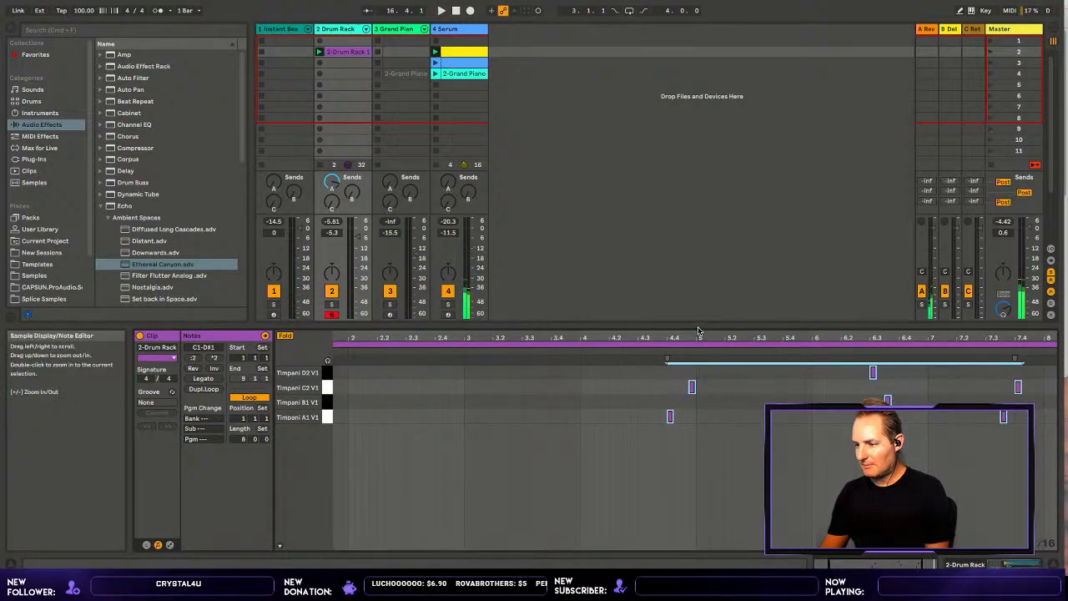
- Move the Timpani C2 note just before bar 5 one sixteenth earlier and check the timing by playing from bar 4
drag(699, 330, 700, 335)
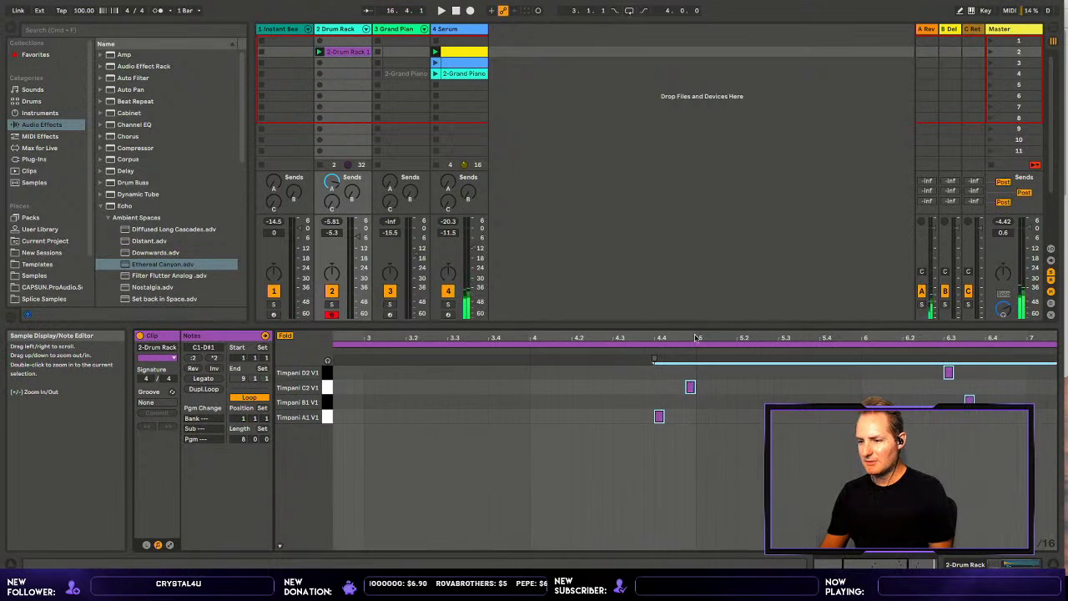
click(535, 344)
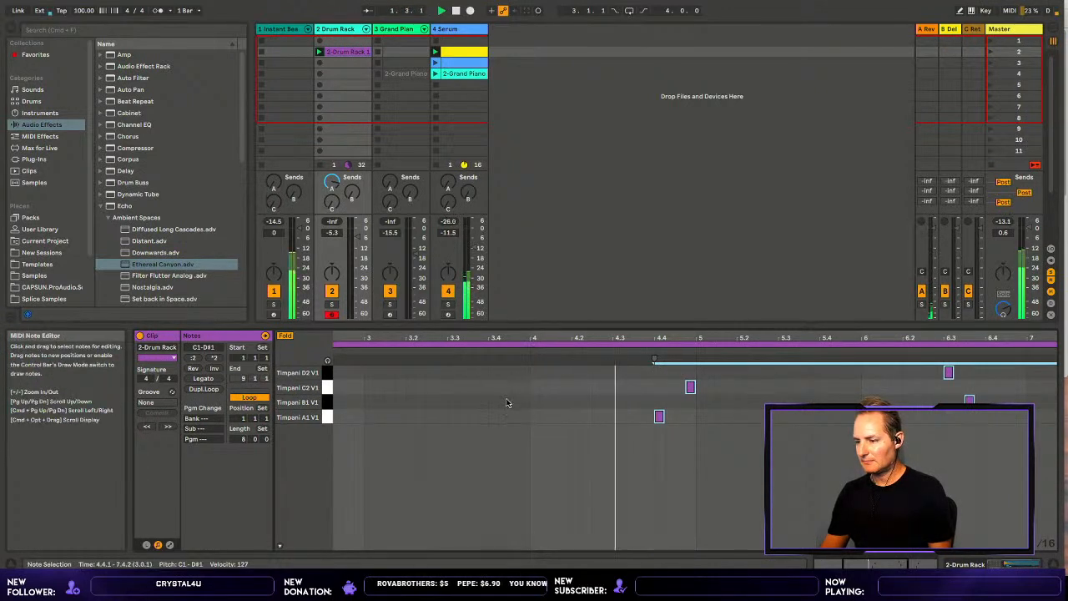
click(692, 377)
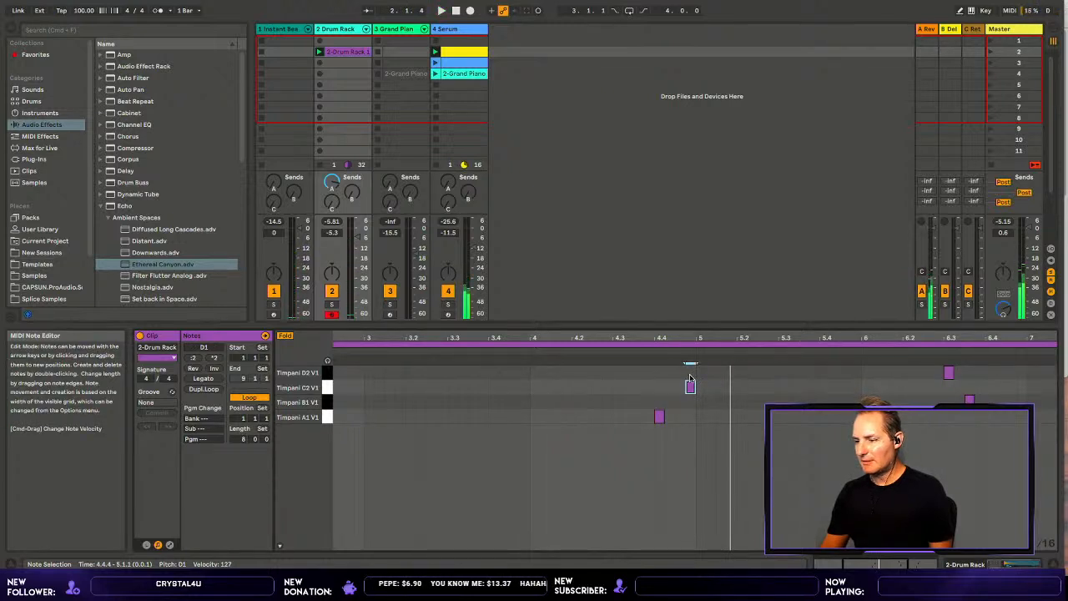
drag(690, 378, 680, 378)
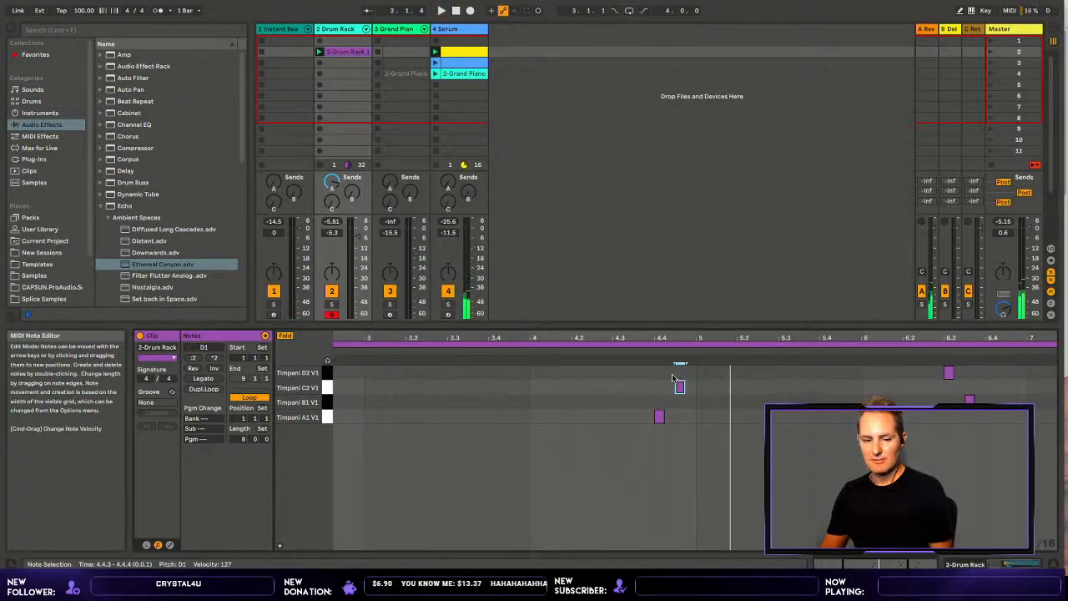
click(534, 344)
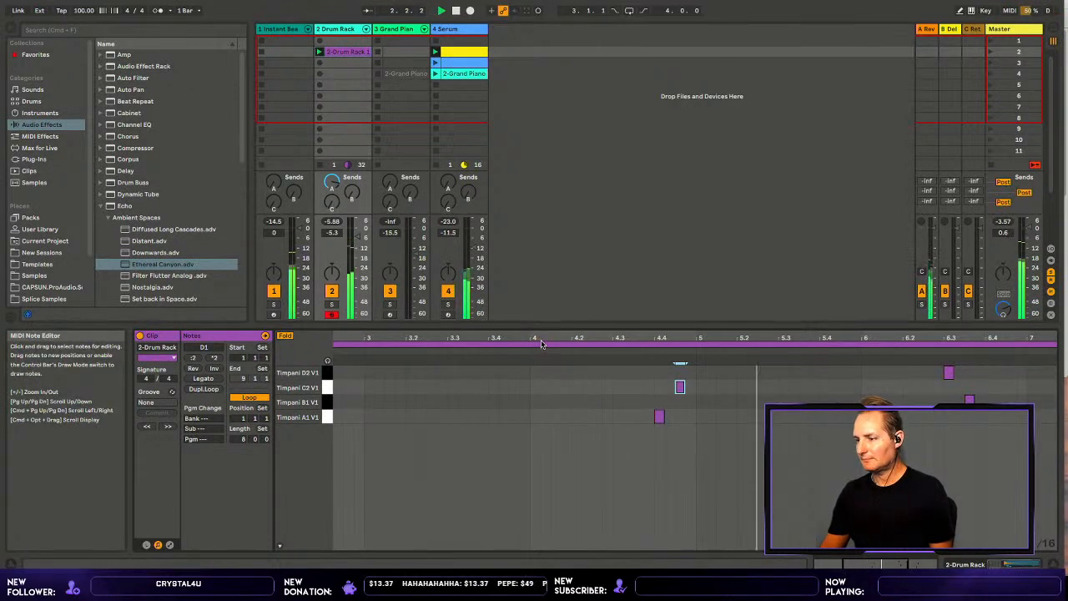
drag(748, 337, 747, 328)
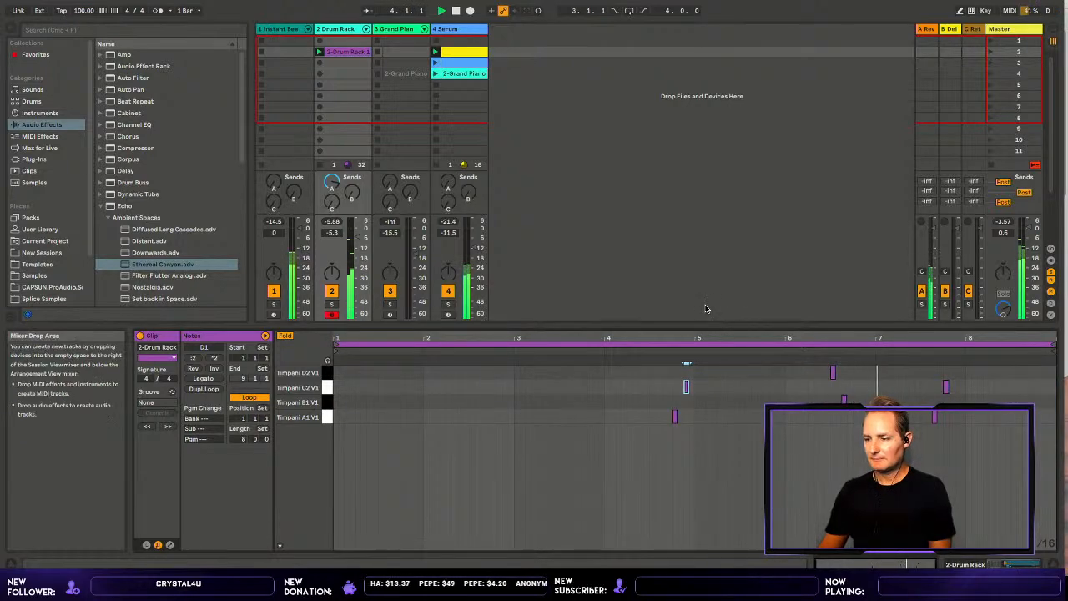
drag(589, 318, 586, 355)
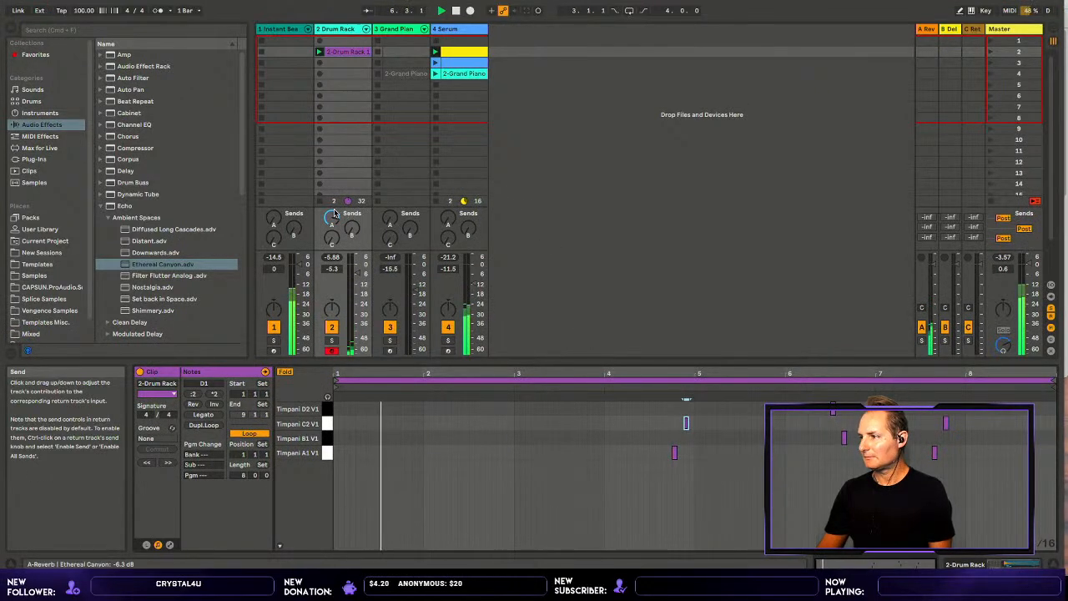
- Delete the Reverb device from return track A, keeping the Ethereal Canyon echo
click(930, 25)
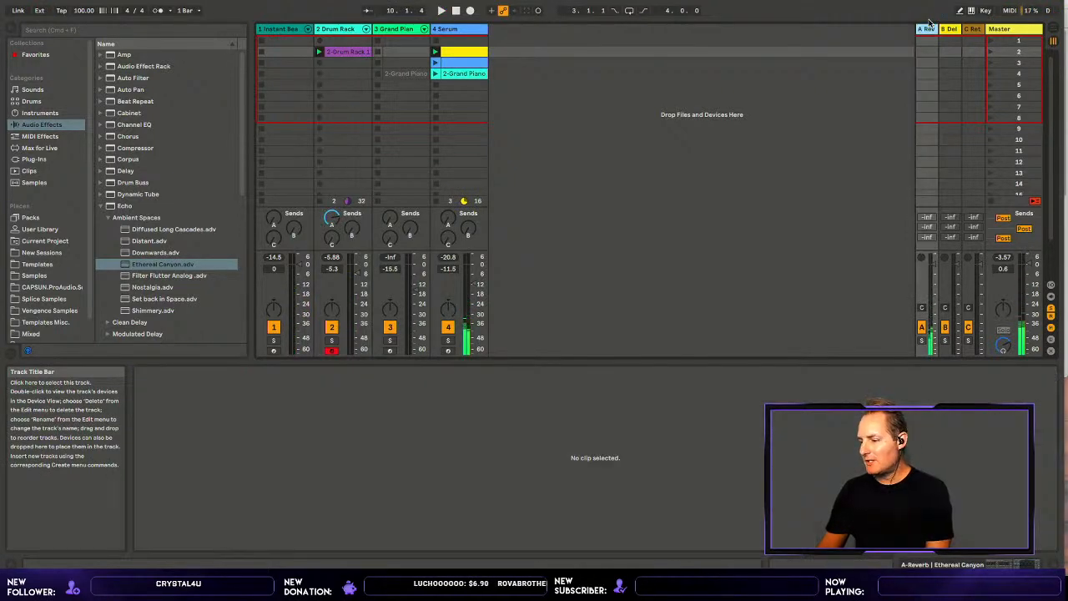
click(952, 556)
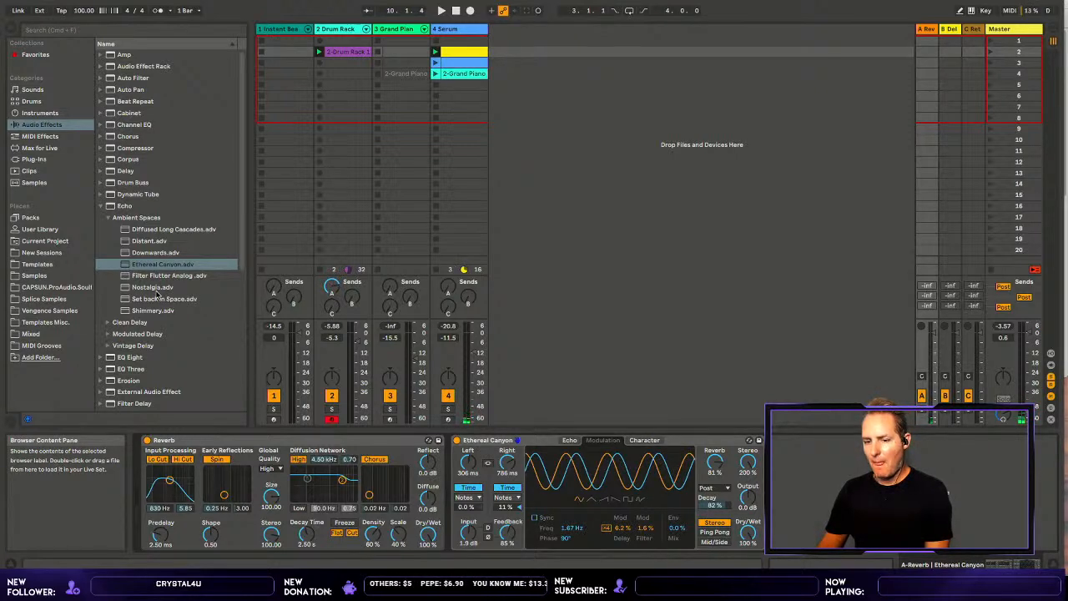
click(147, 439)
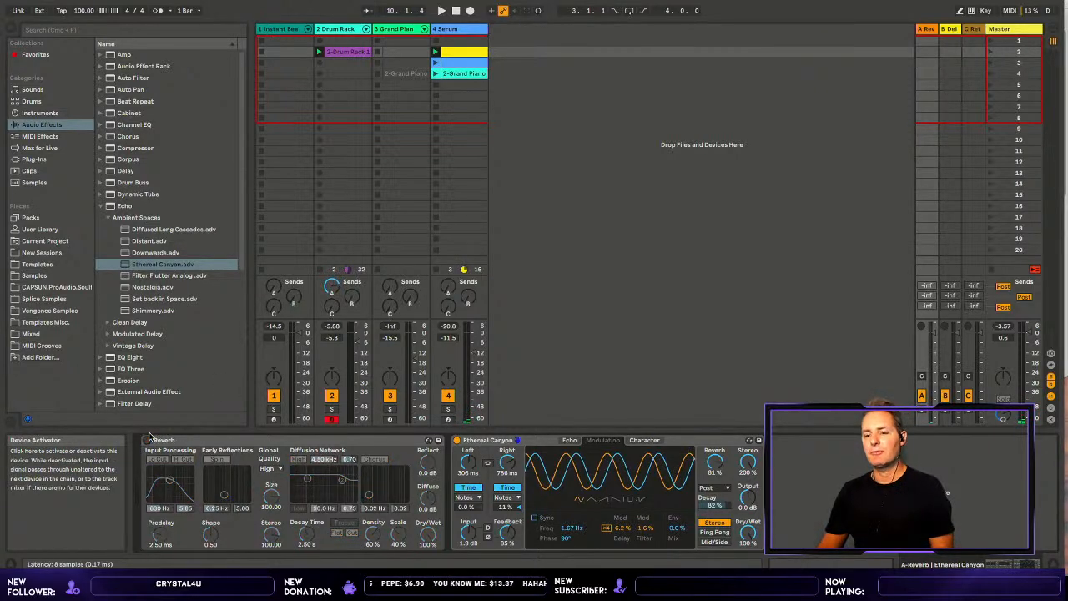
click(177, 434)
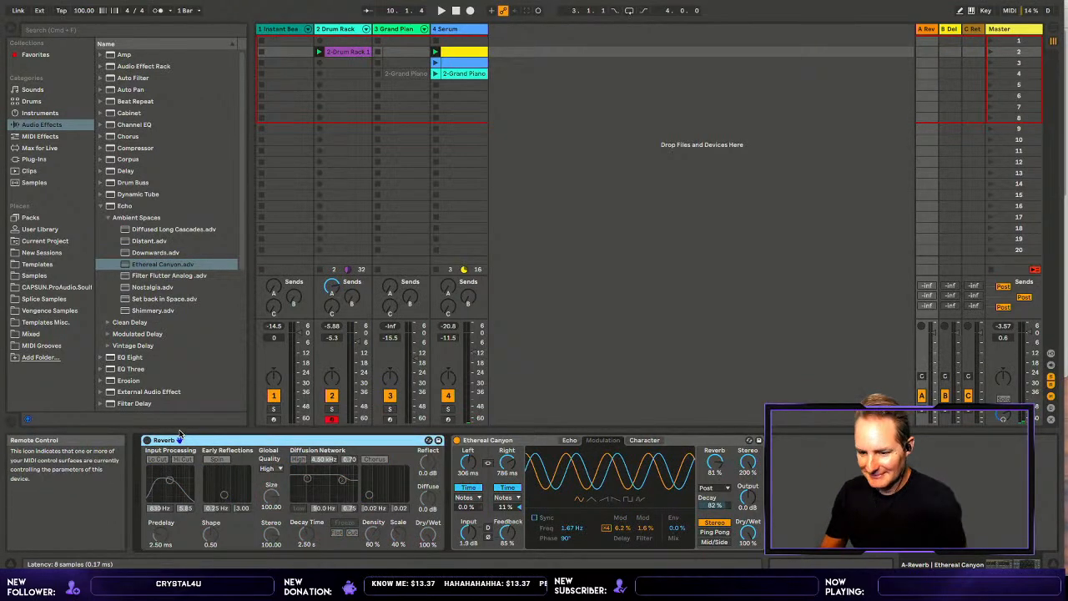
key(Delete)
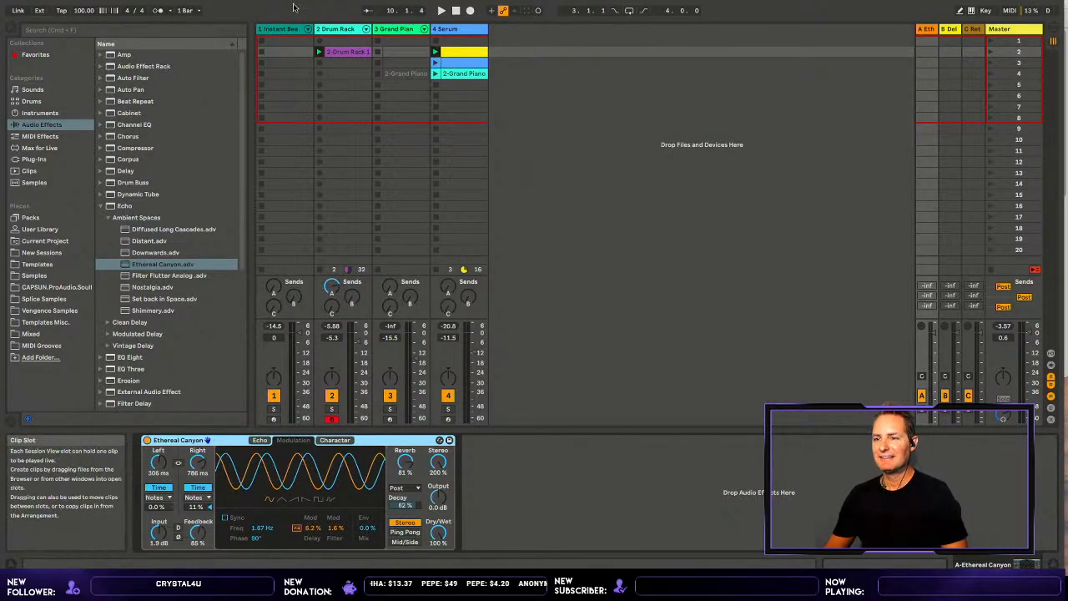
- Play the scene 2 timpani clip, open its notes and reduce the height of the note editor
click(321, 48)
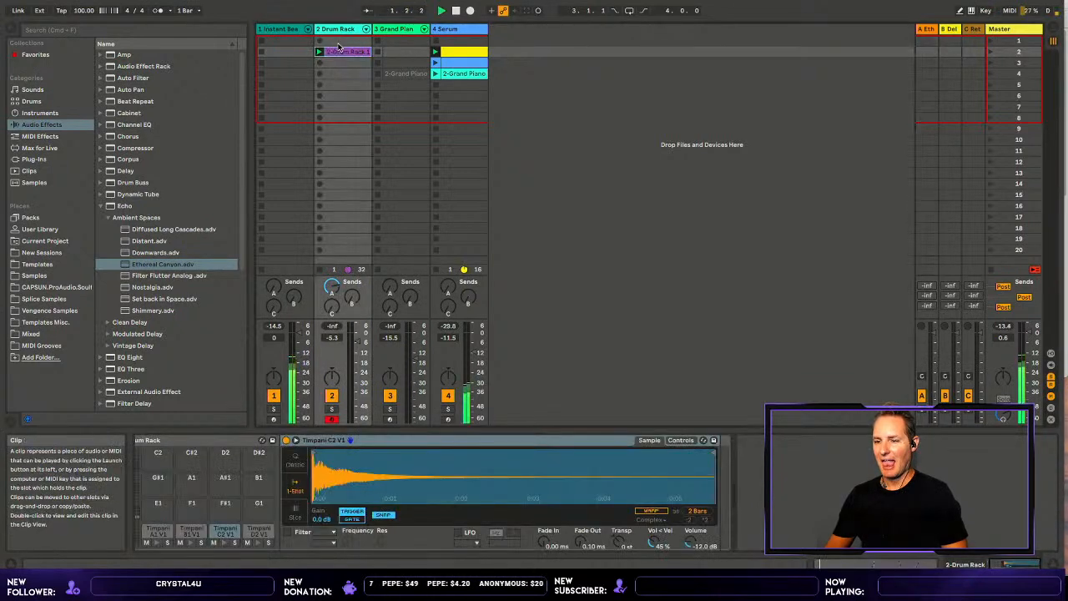
click(342, 51)
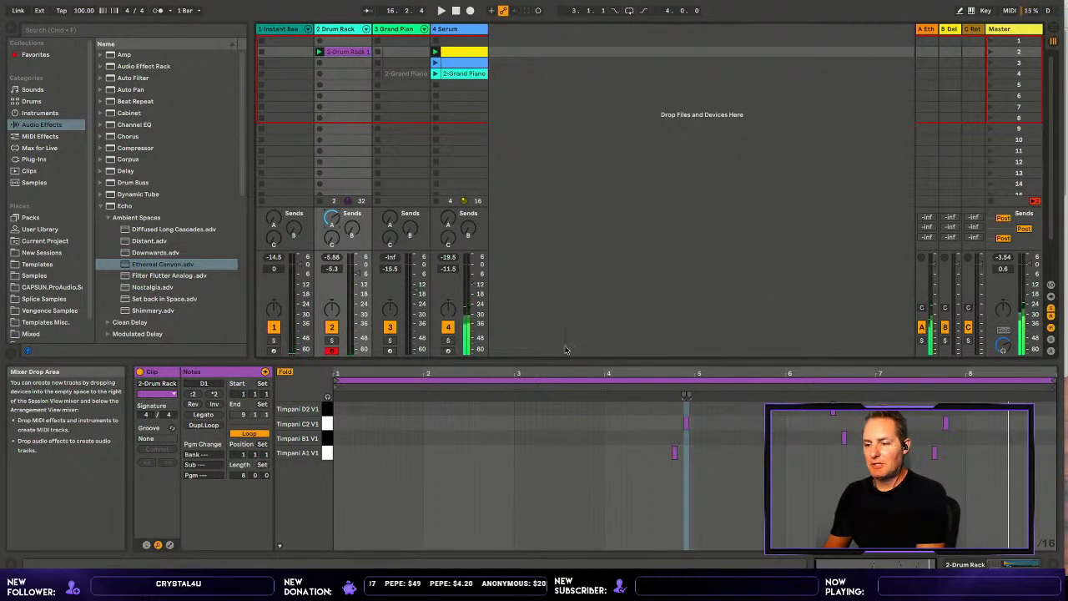
drag(560, 358, 553, 391)
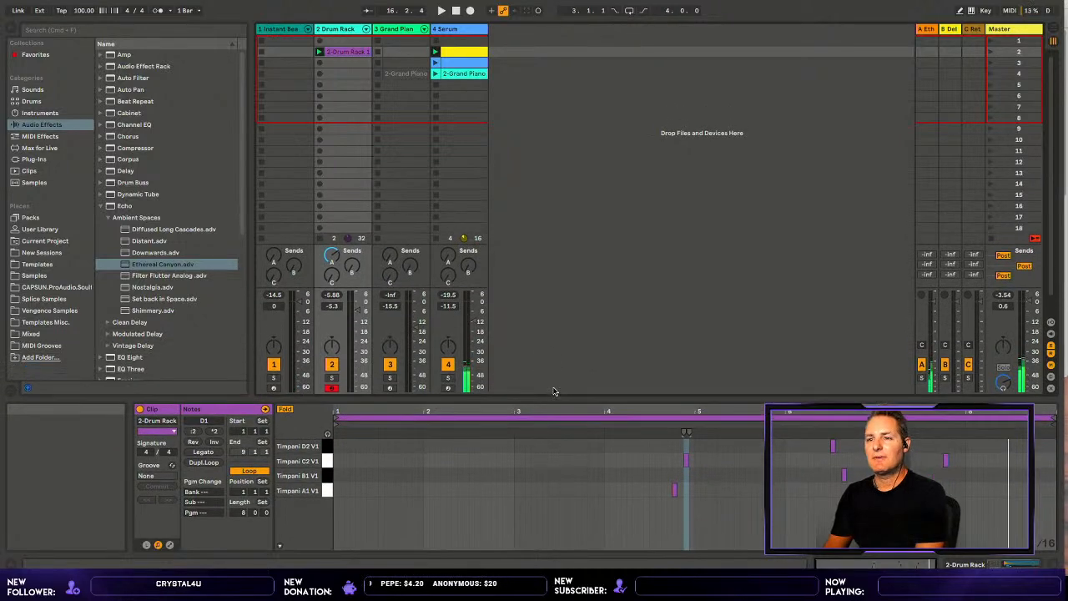
- Examine the device chains of the Instant Beat, Drum Rack and Serum tracks
click(267, 29)
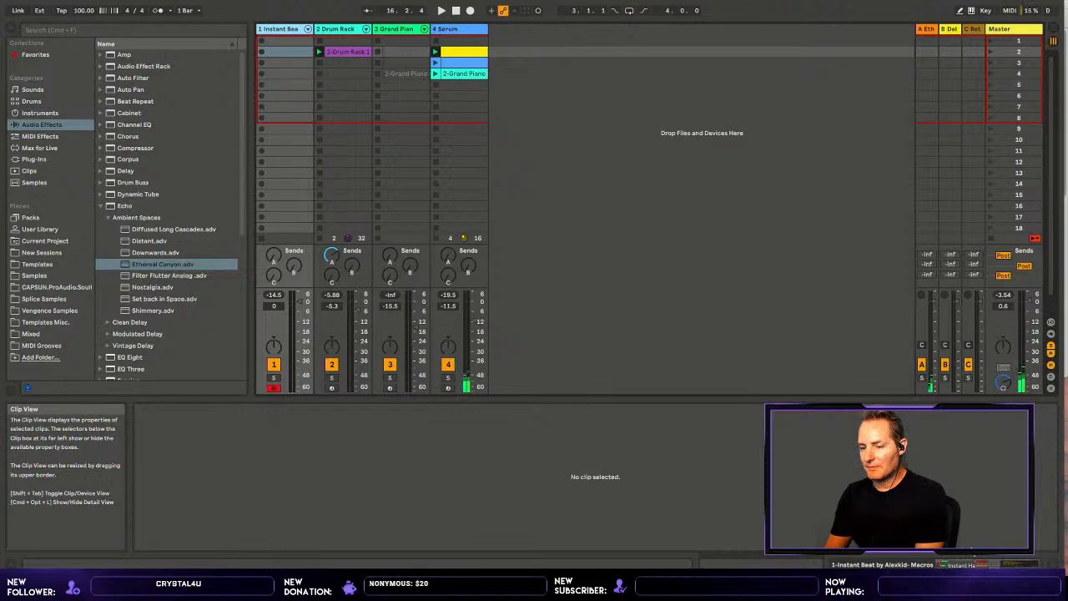
click(971, 557)
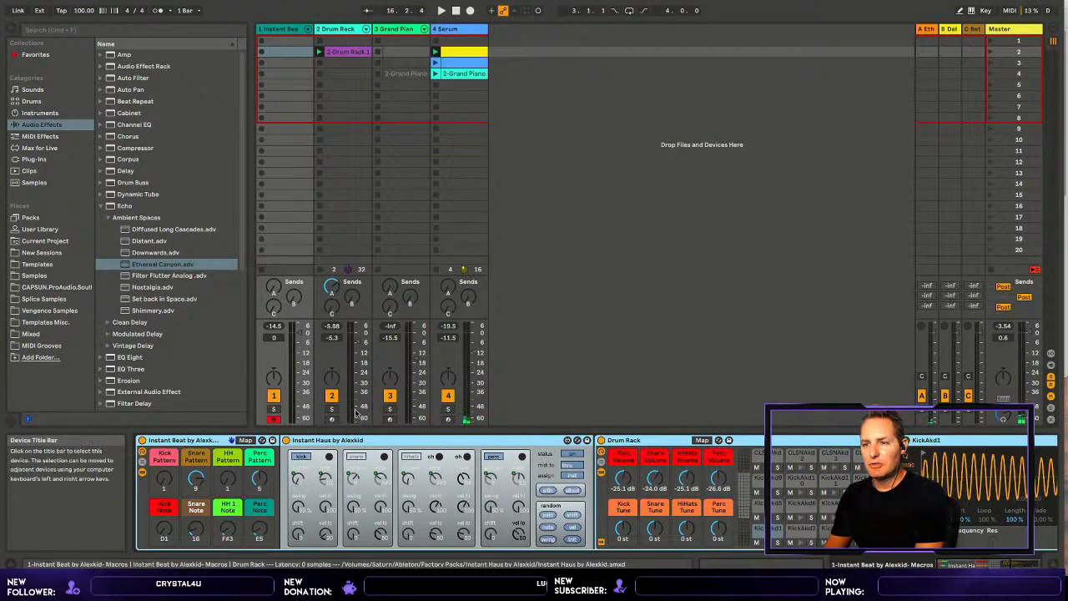
click(336, 28)
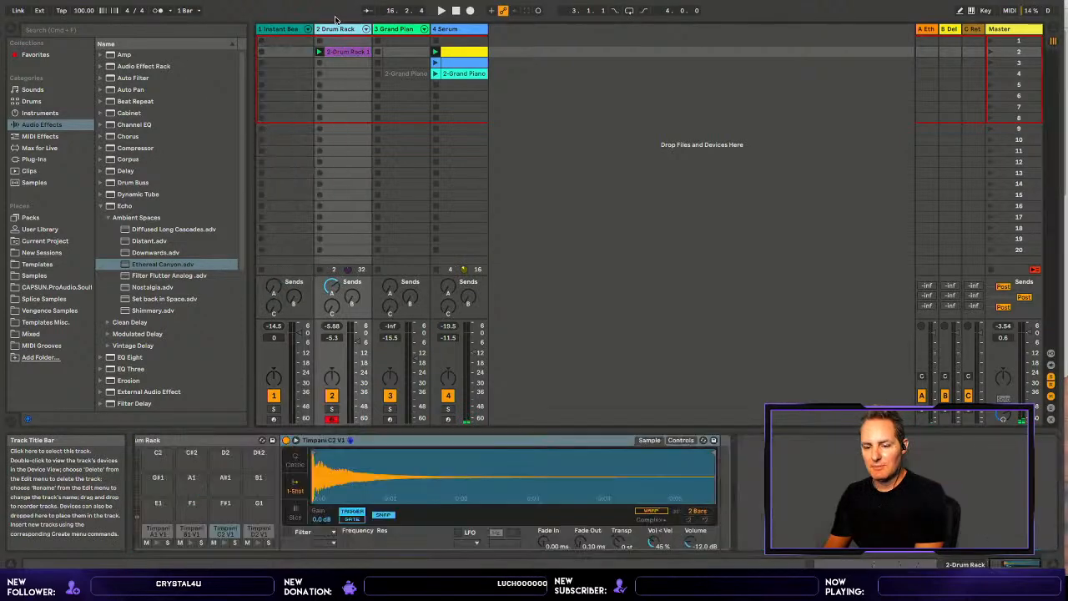
click(465, 24)
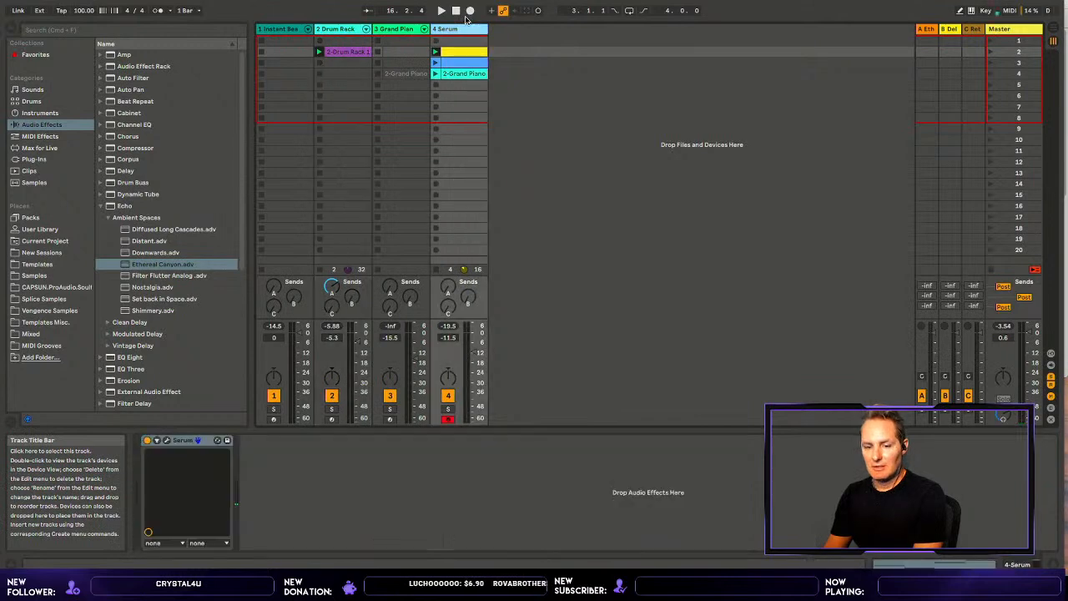
- Open the Serum synth window, look through its Pads preset list without changing the preset, and close the window
click(170, 434)
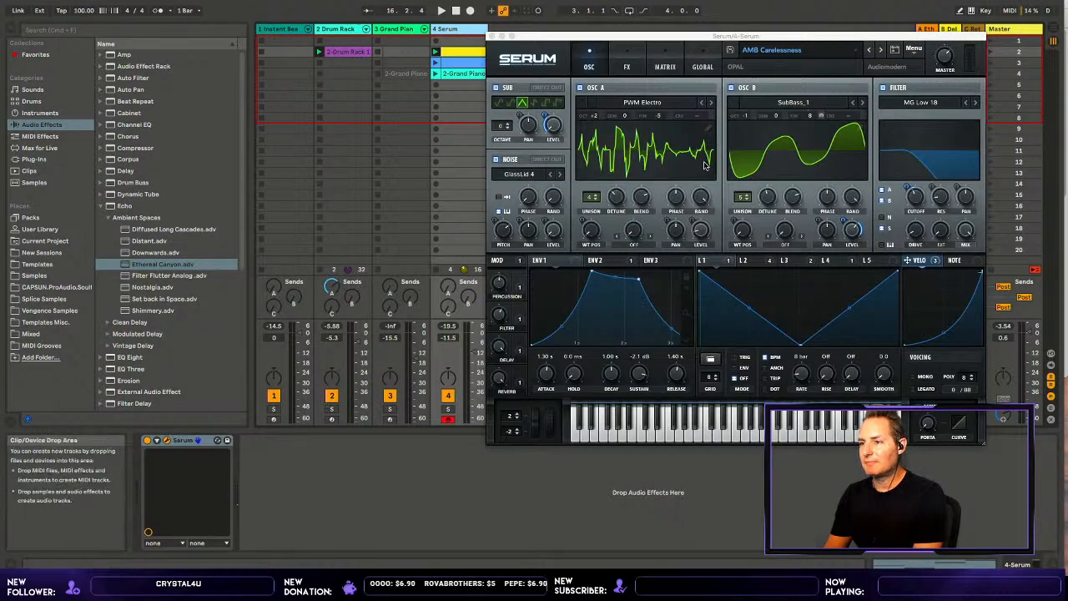
mouse_move(656, 29)
mouse_down()
mouse_move(666, 31)
mouse_move(664, 20)
mouse_up()
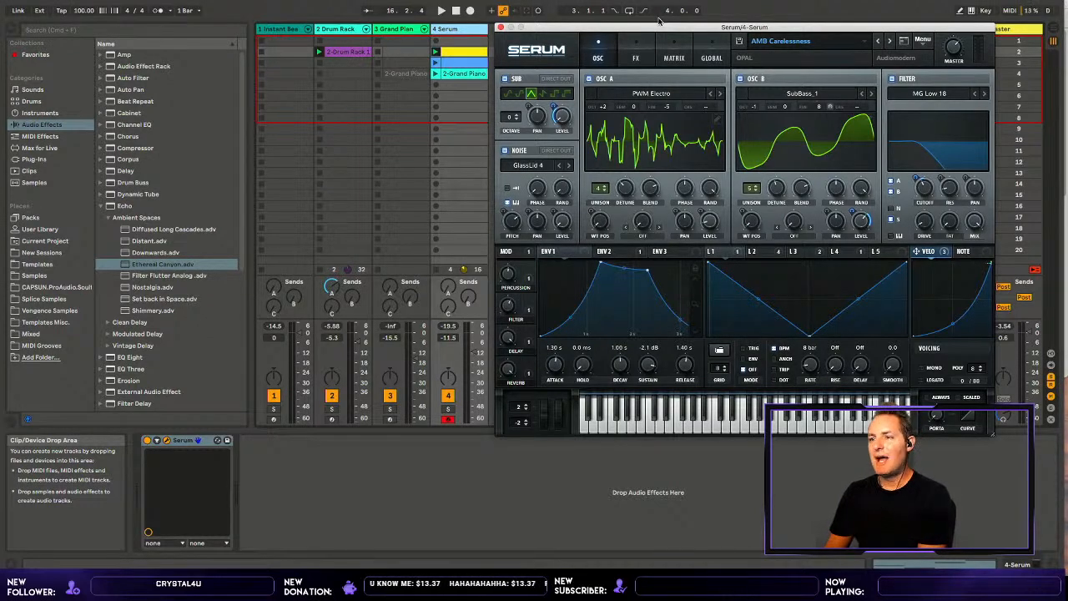
drag(659, 20, 657, 24)
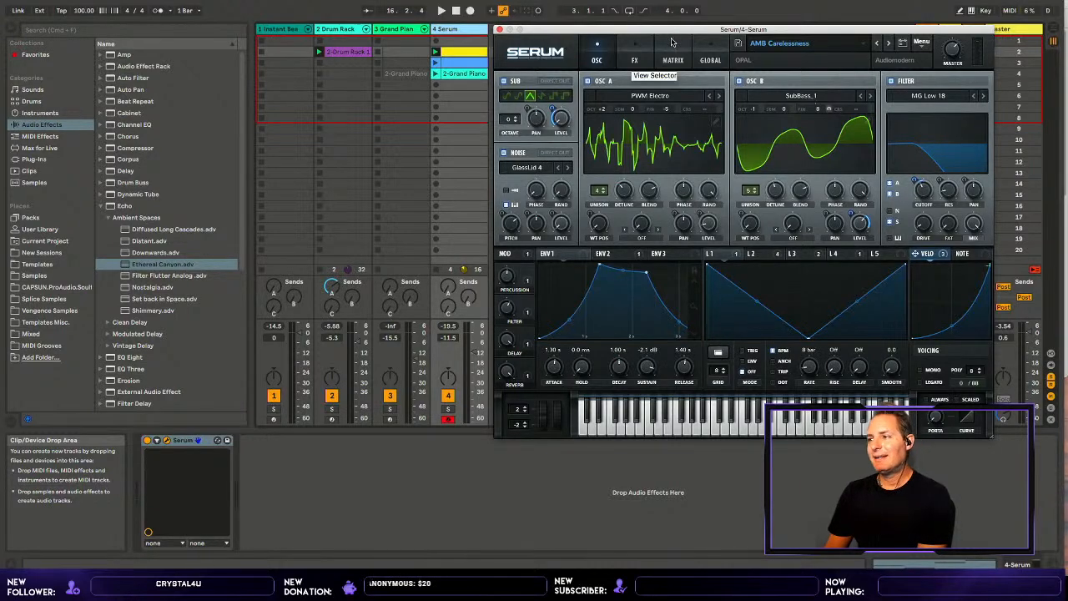
click(799, 38)
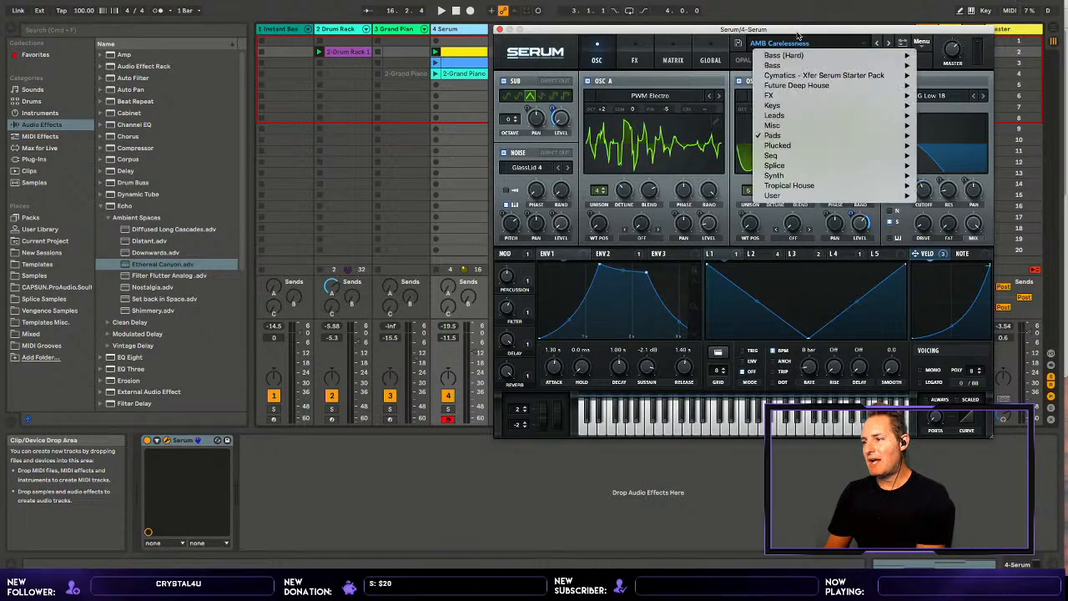
mouse_move(772, 134)
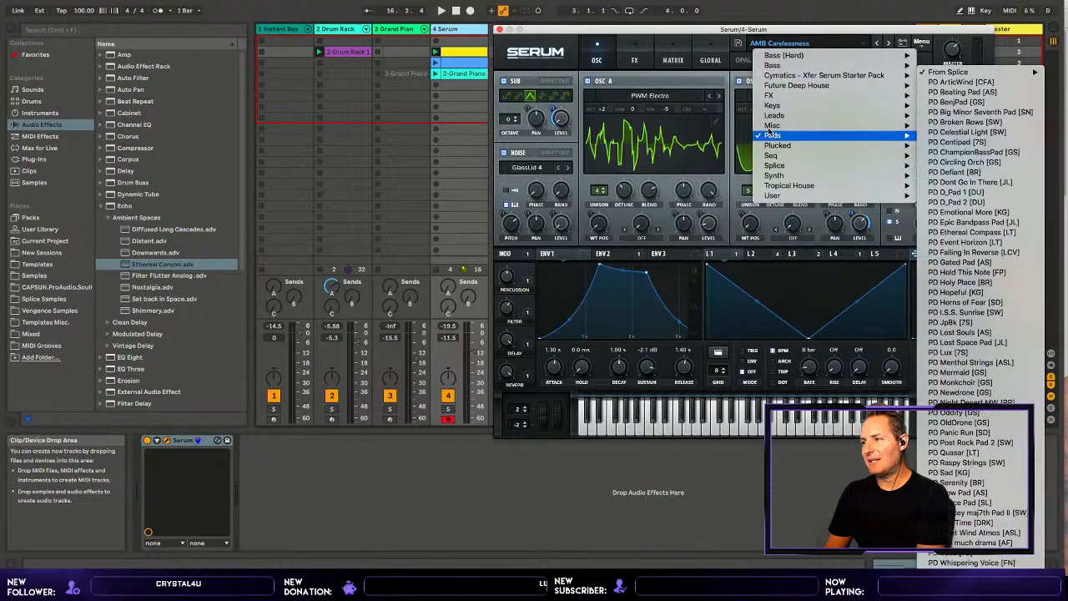
click(797, 23)
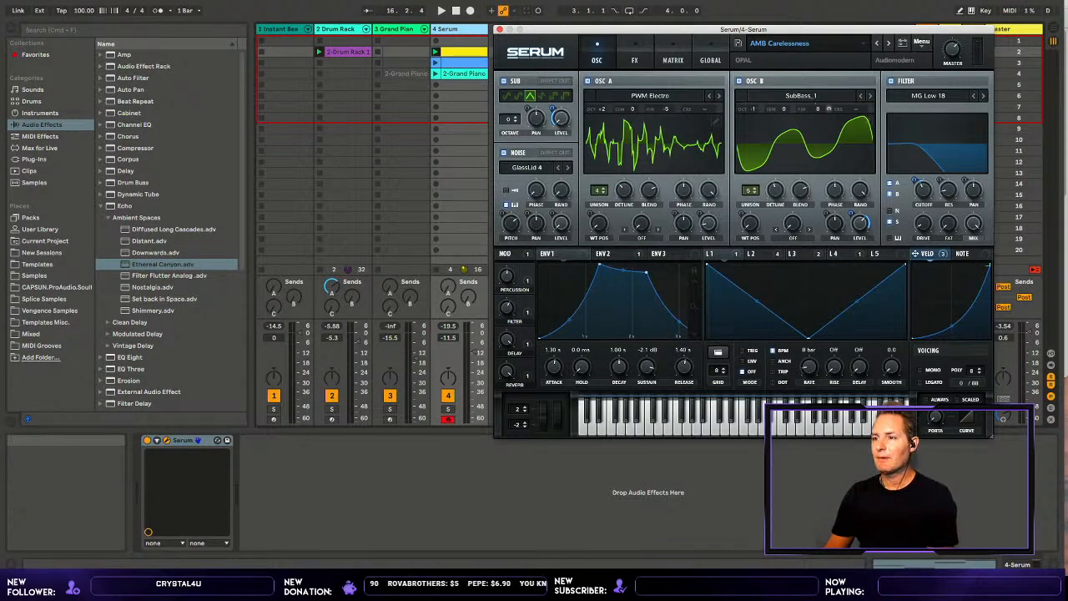
click(499, 30)
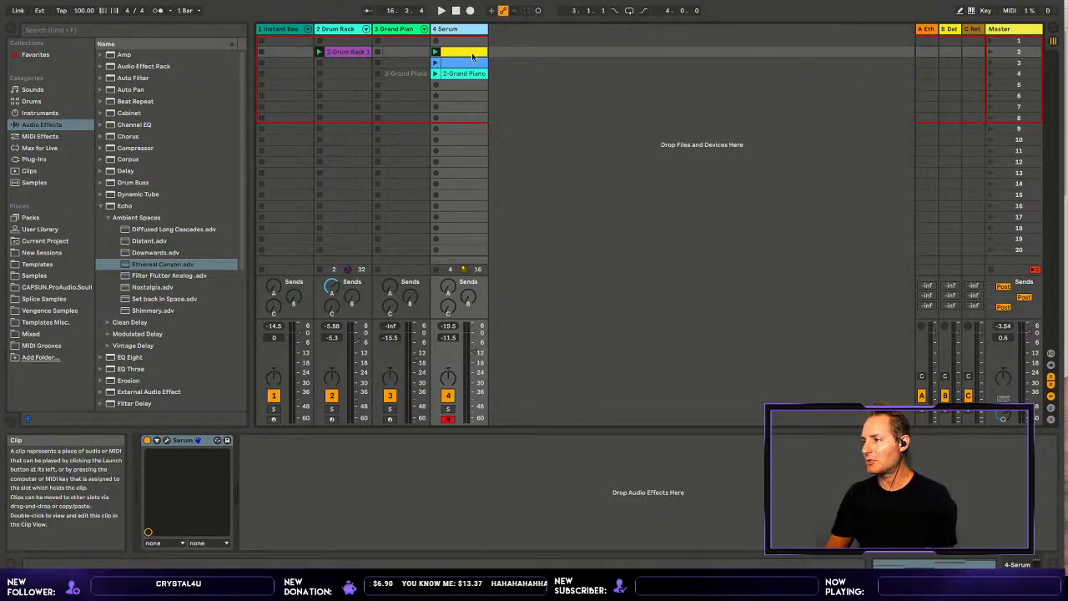
- Launch scene 3, move the Drum Rack timpani clip from scene 2 into scene 3, and play it there
click(991, 60)
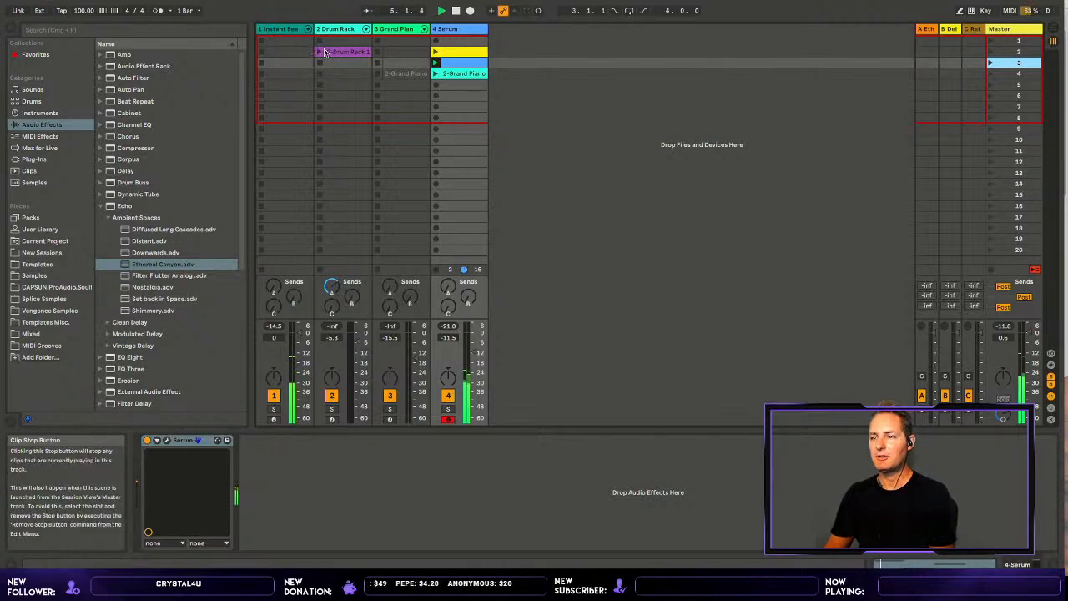
drag(334, 46, 333, 52)
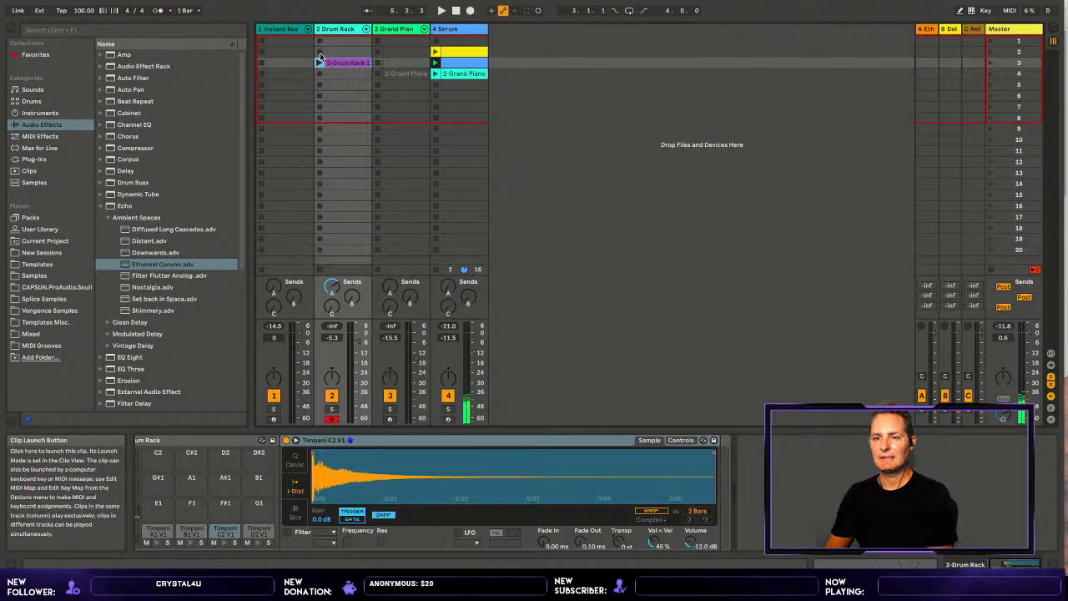
click(320, 56)
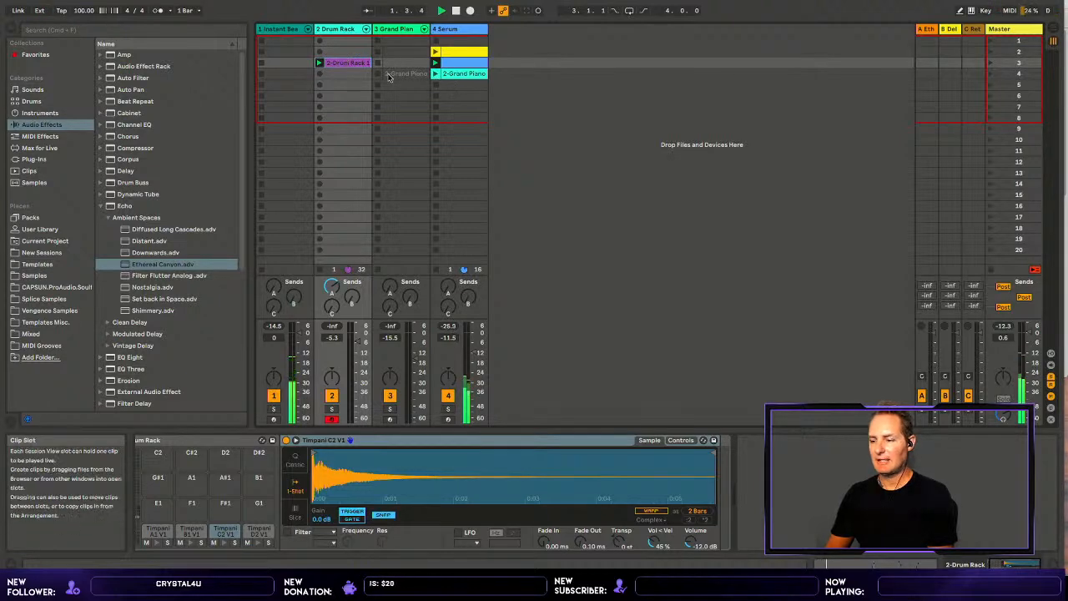
- Lower the Drum Rack track's volume to -8.5 dB while its clip plays, and return to the device view
double_click(356, 61)
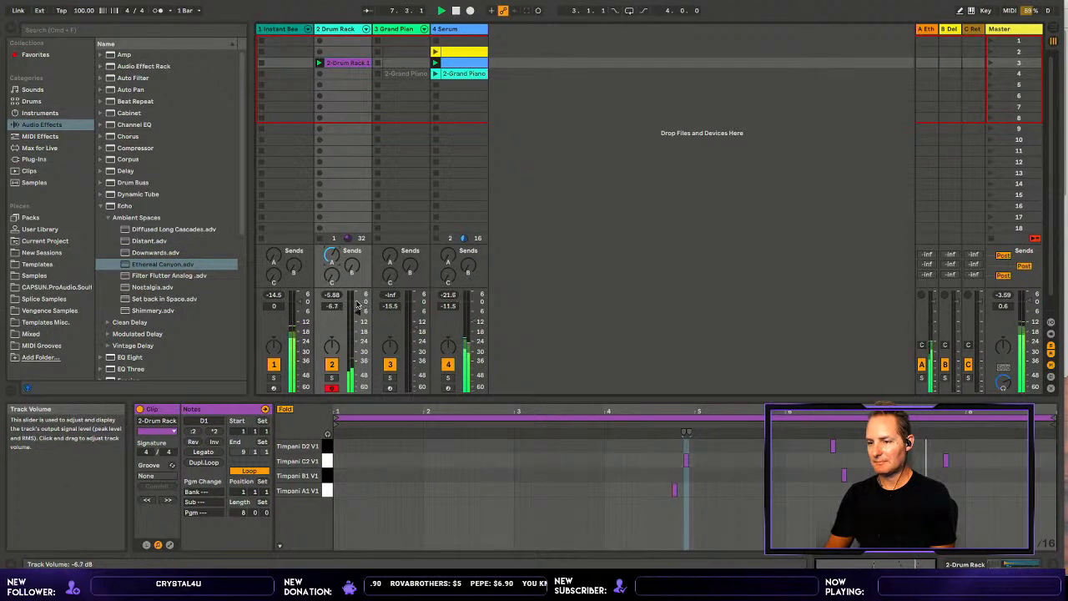
drag(357, 305, 361, 311)
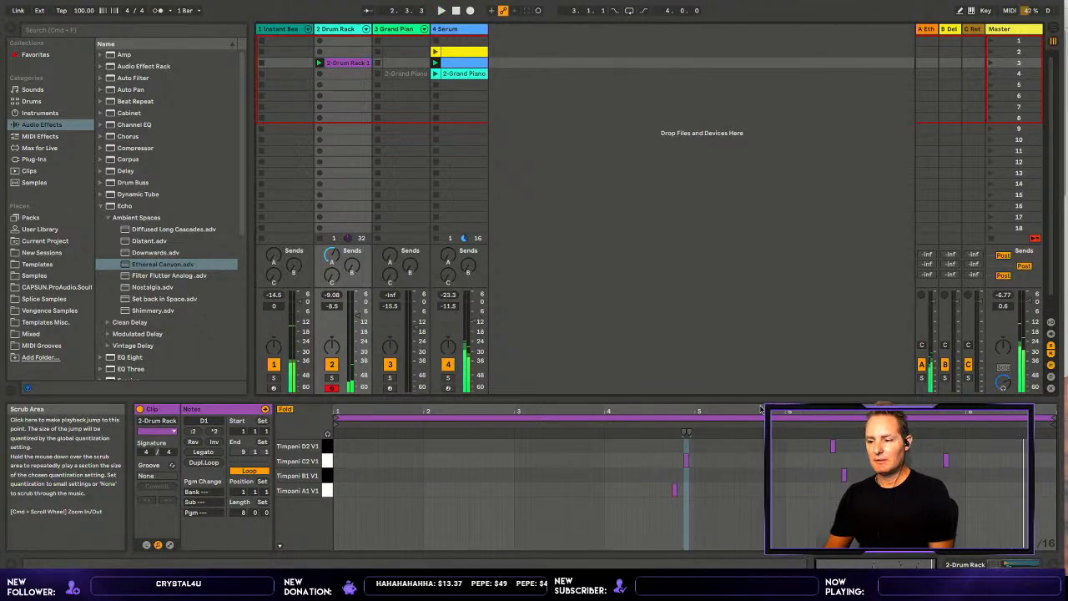
key(shift+Tab)
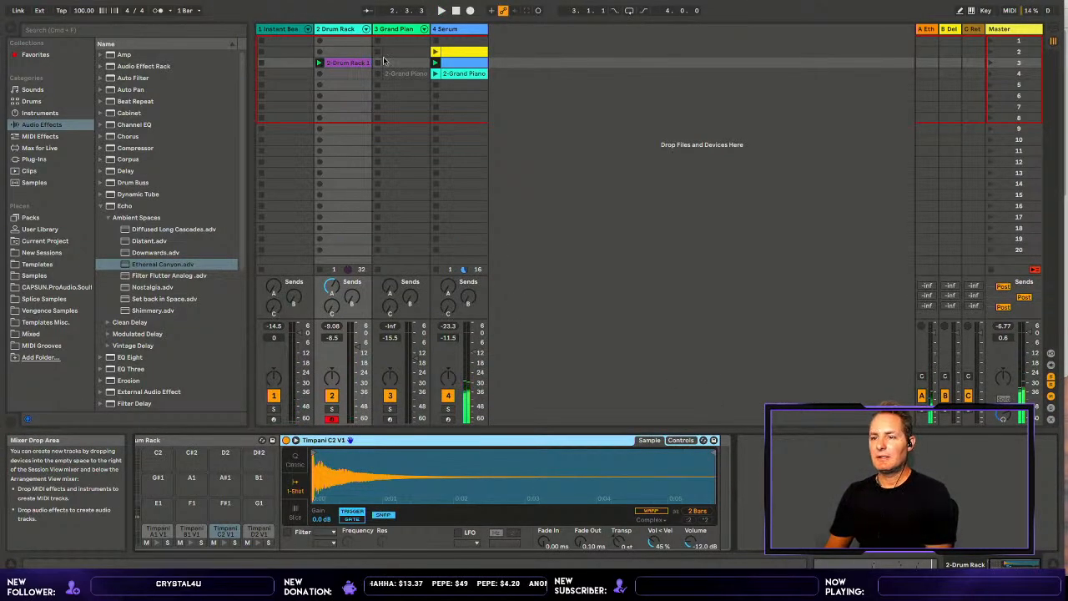
- Listen to scene 4 and stop playback, resetting the song position to the start
click(357, 69)
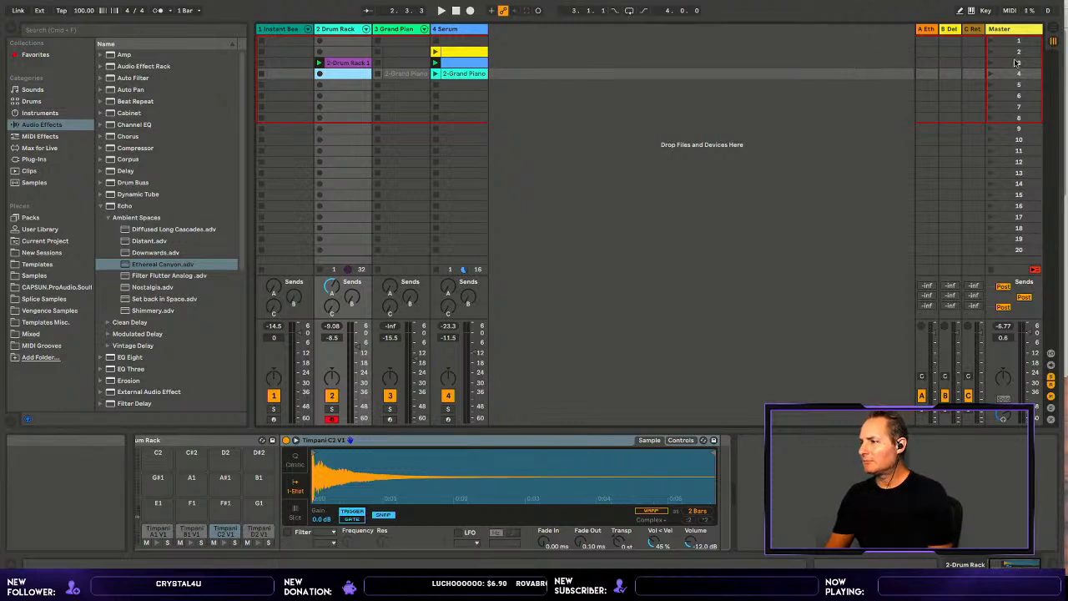
click(992, 72)
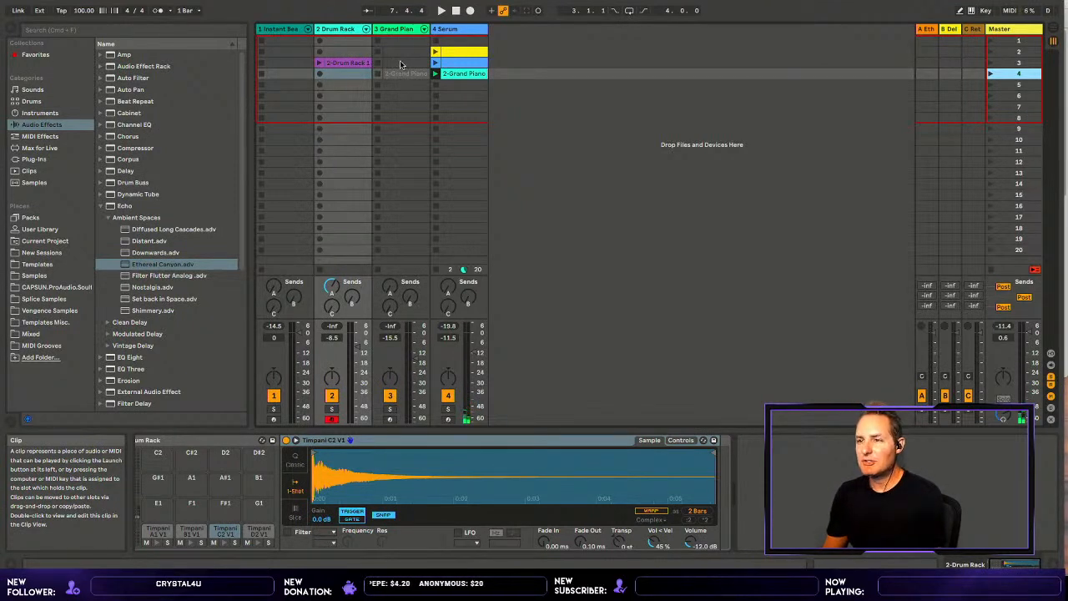
click(457, 7)
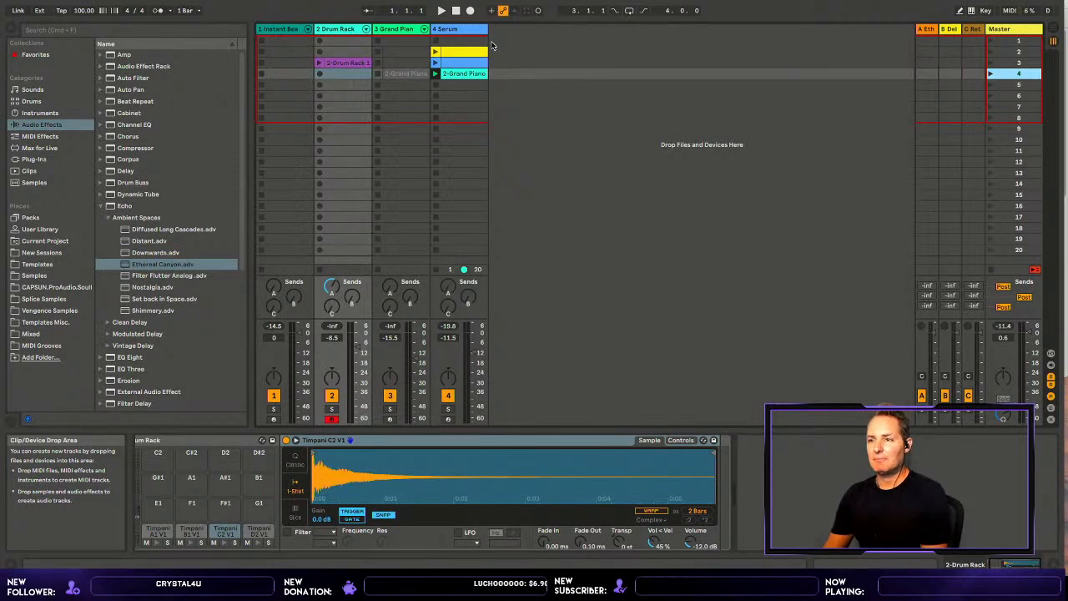
- Review the Serum, Grand Piano, Drum Rack and Instant Beat tracks in turn and finish on the Serum track
click(458, 24)
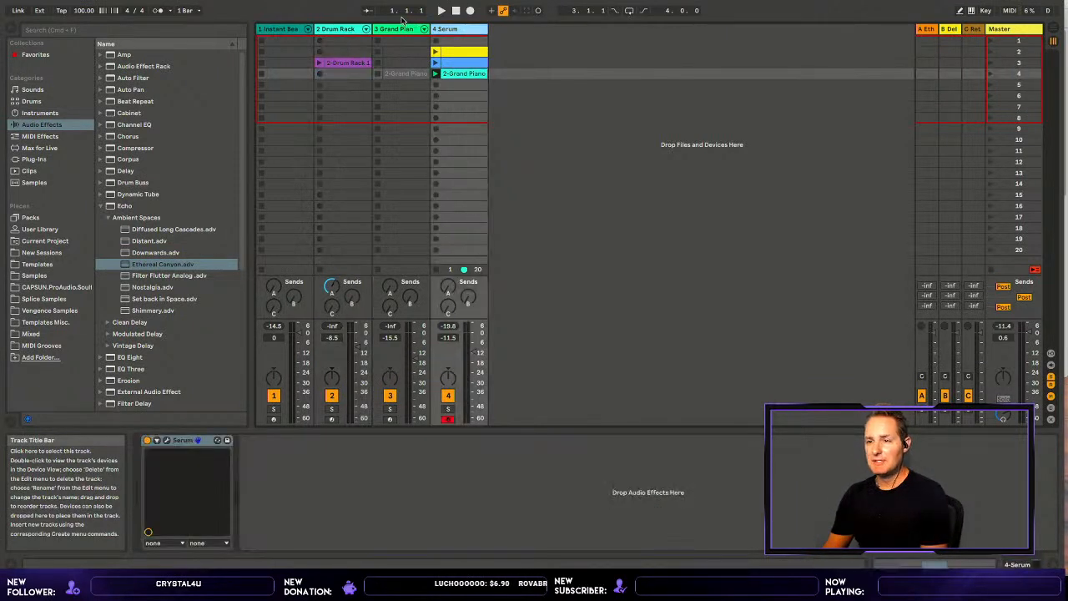
click(397, 23)
click(349, 25)
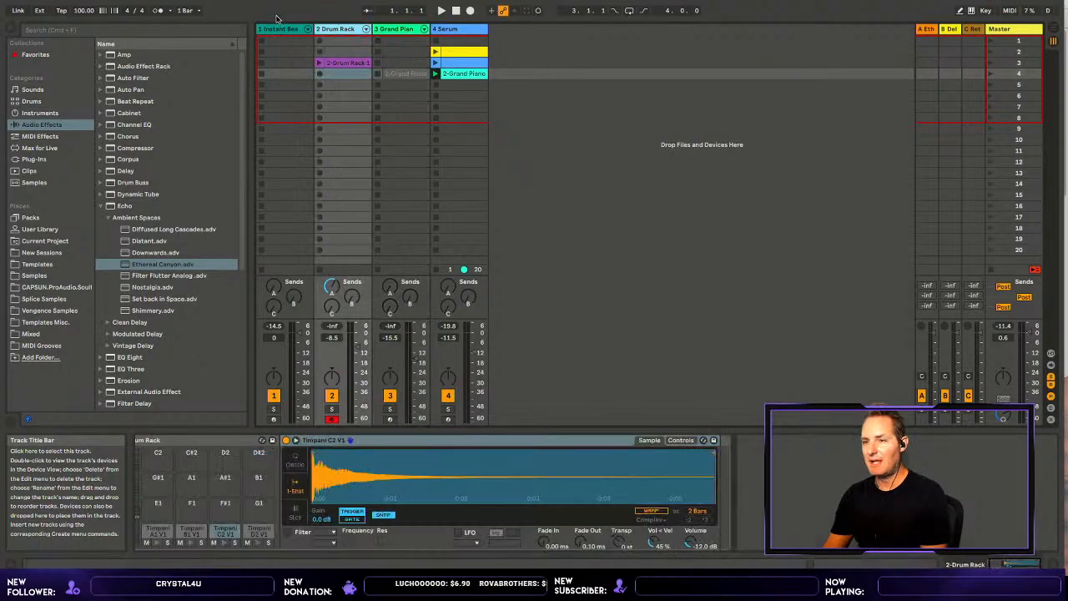
click(280, 24)
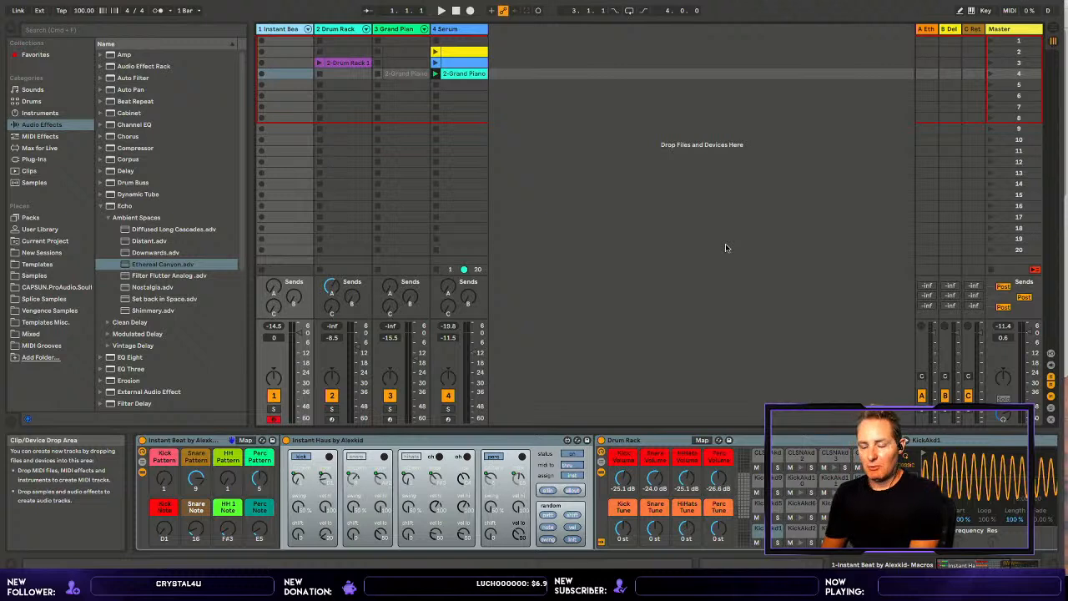
click(456, 24)
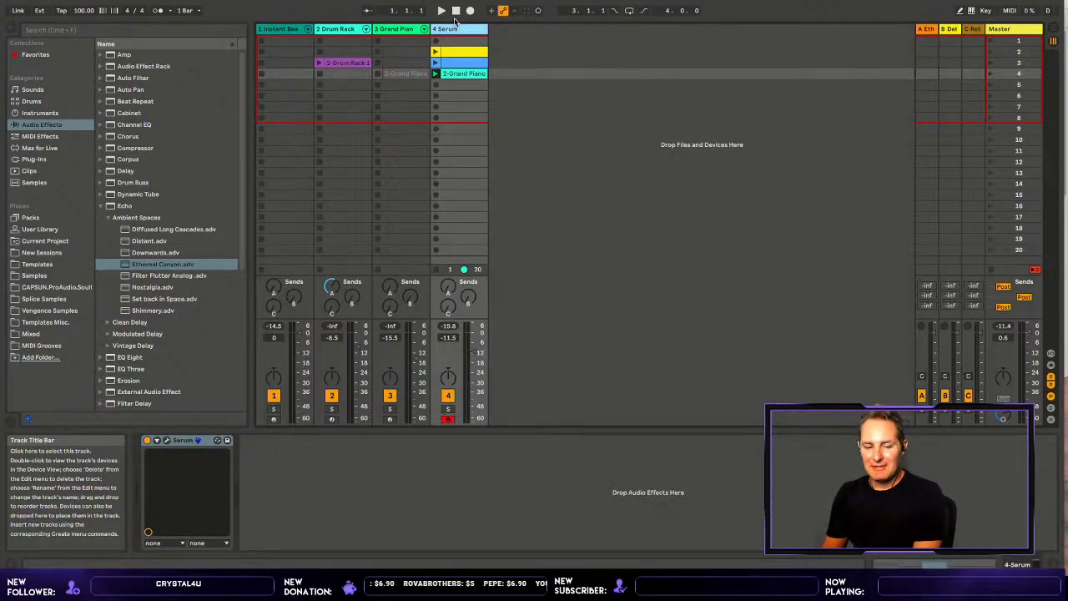